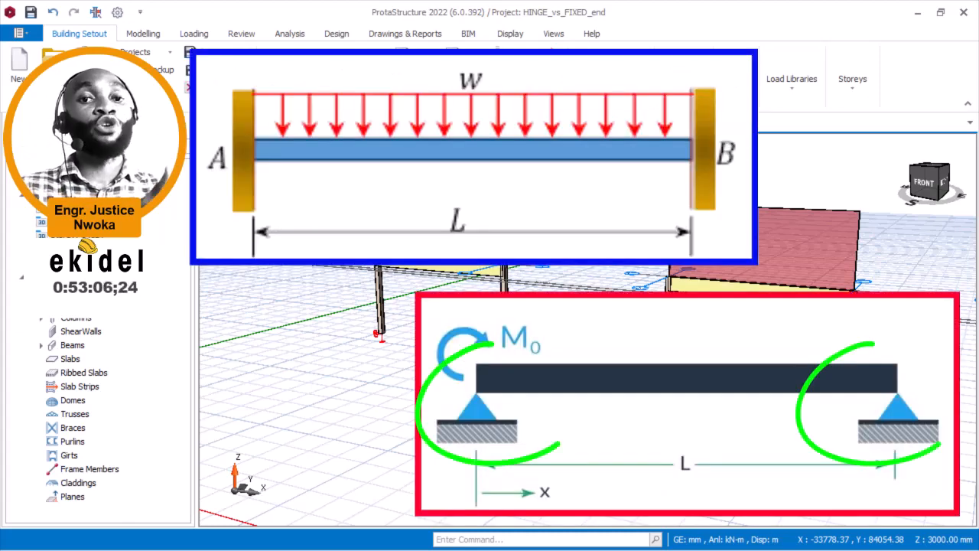
- Examine the properties of beam 1B1 and the layout of the single-span and two-span frames in the 3D model
scroll(425, 250, up, 5)
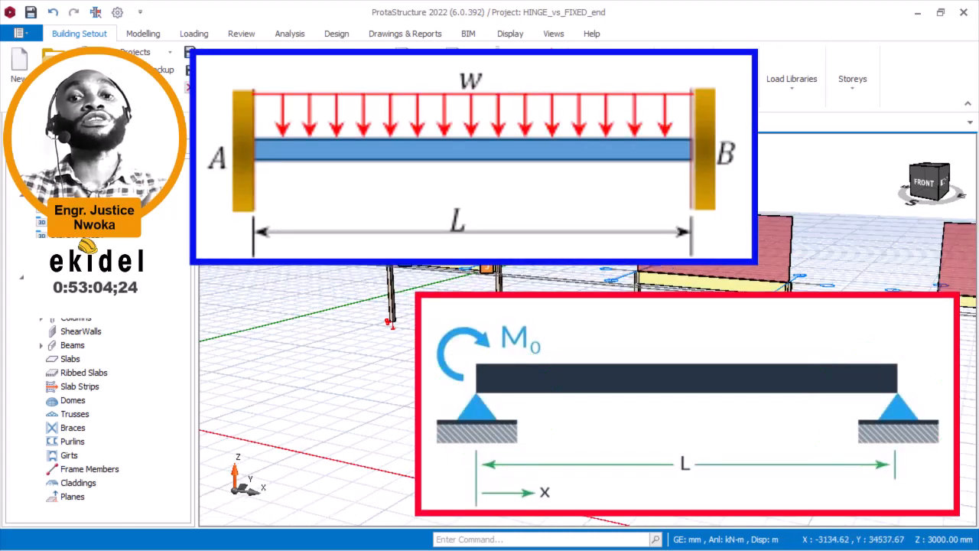
scroll(440, 172, down, 6)
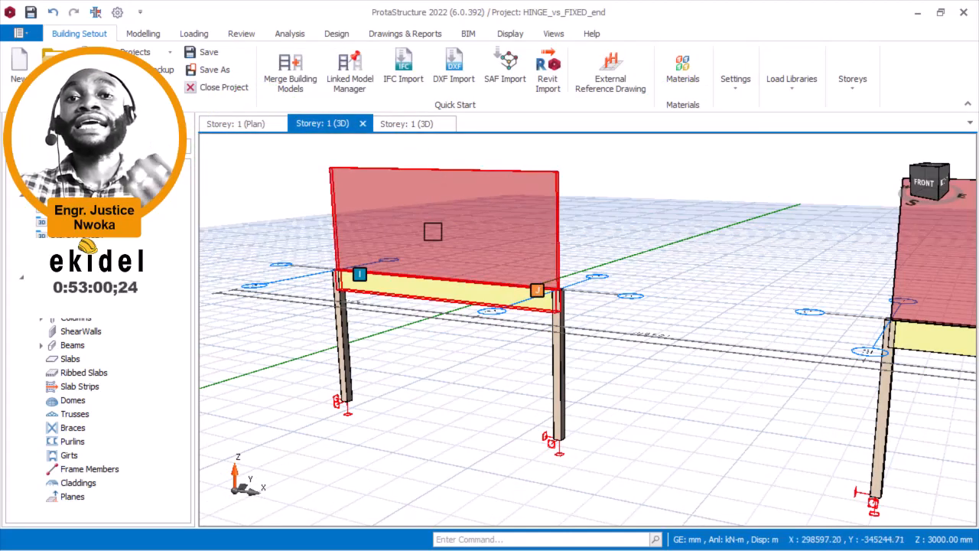
mouse_move(433, 230)
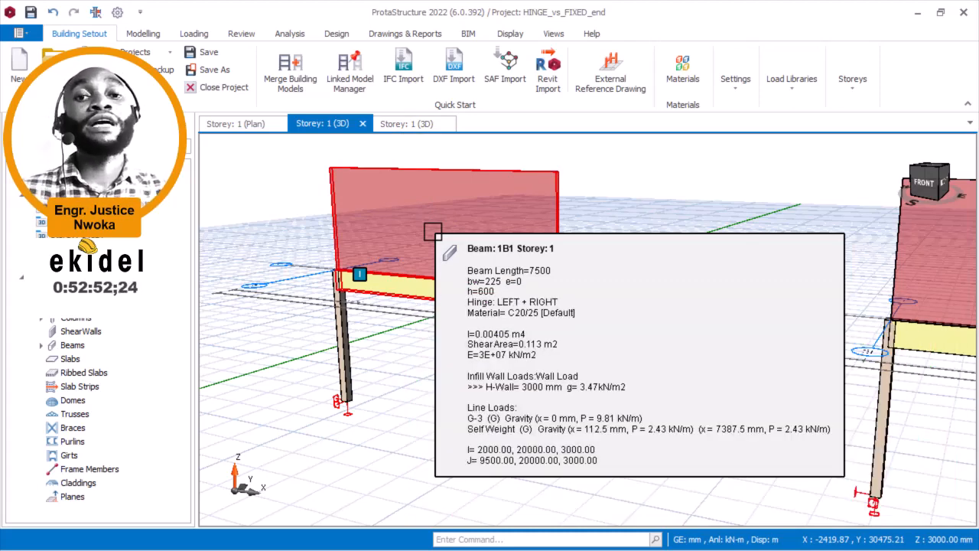
scroll(360, 170, down, 3)
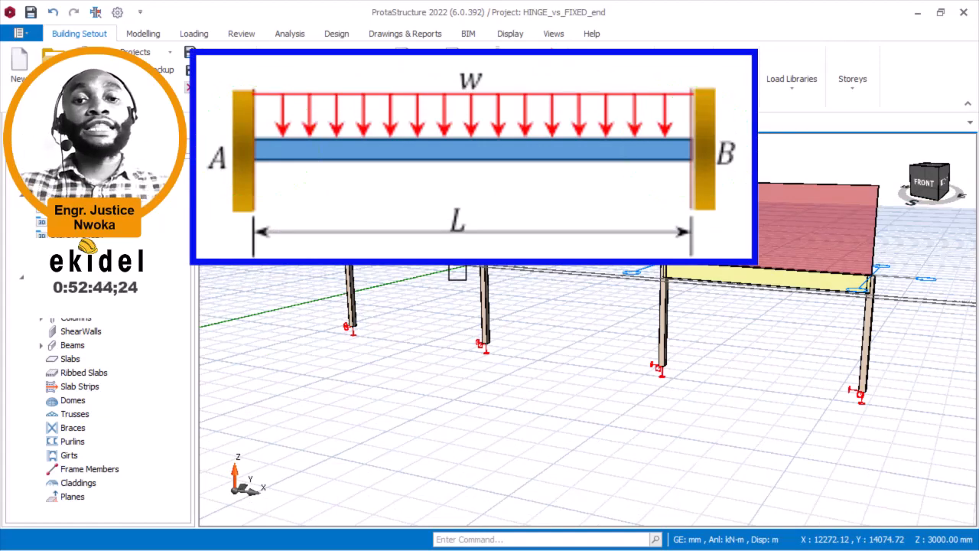
scroll(418, 286, down, 6)
middle_drag(773, 294, 614, 249)
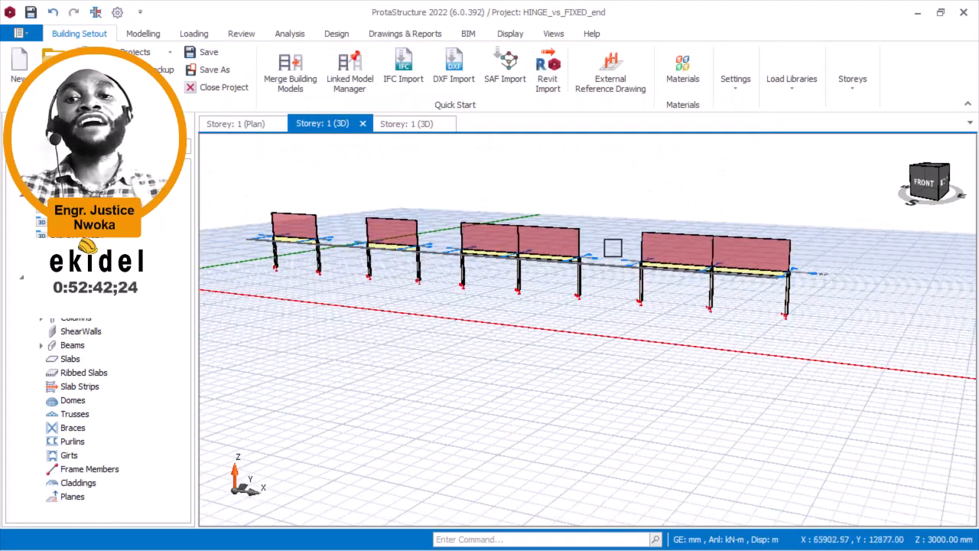
scroll(520, 237, up, 4)
scroll(489, 235, up, 2)
scroll(625, 245, down, 1)
middle_drag(482, 220, 650, 243)
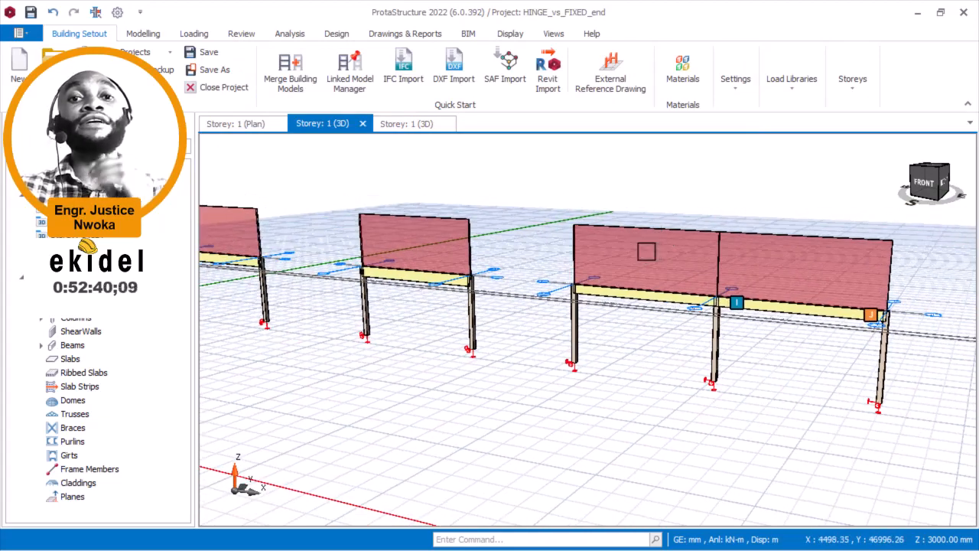
- Show the 3D view with the design status colours and compare the two single-span frames
click(414, 124)
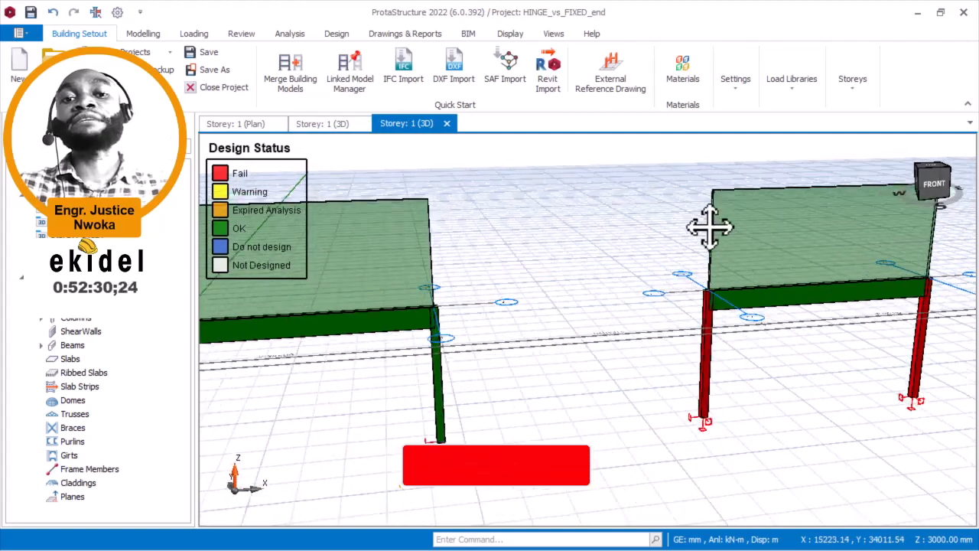
middle_drag(710, 227, 874, 241)
scroll(393, 356, up, 2)
scroll(432, 306, down, 3)
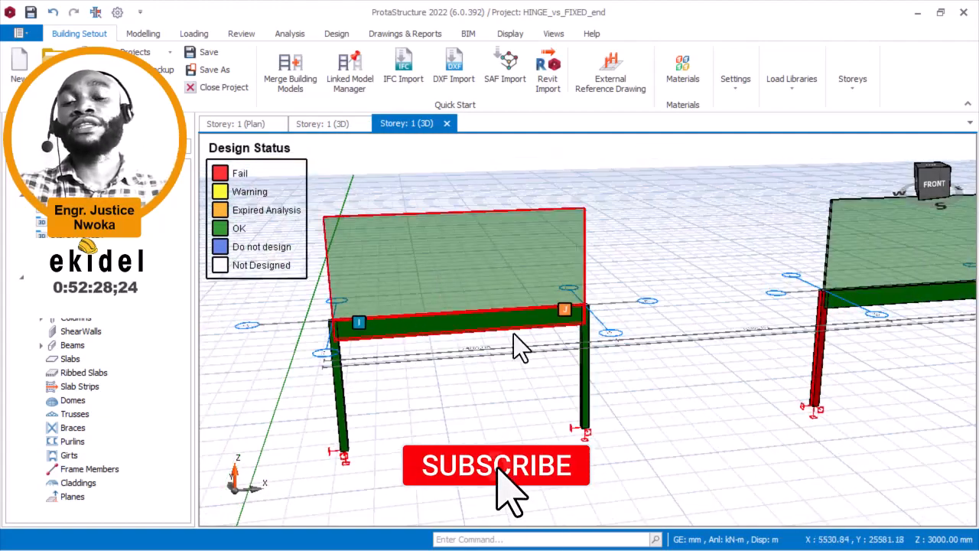
scroll(513, 333, up, 2)
scroll(535, 286, down, 3)
middle_drag(669, 286, 520, 284)
scroll(628, 295, up, 3)
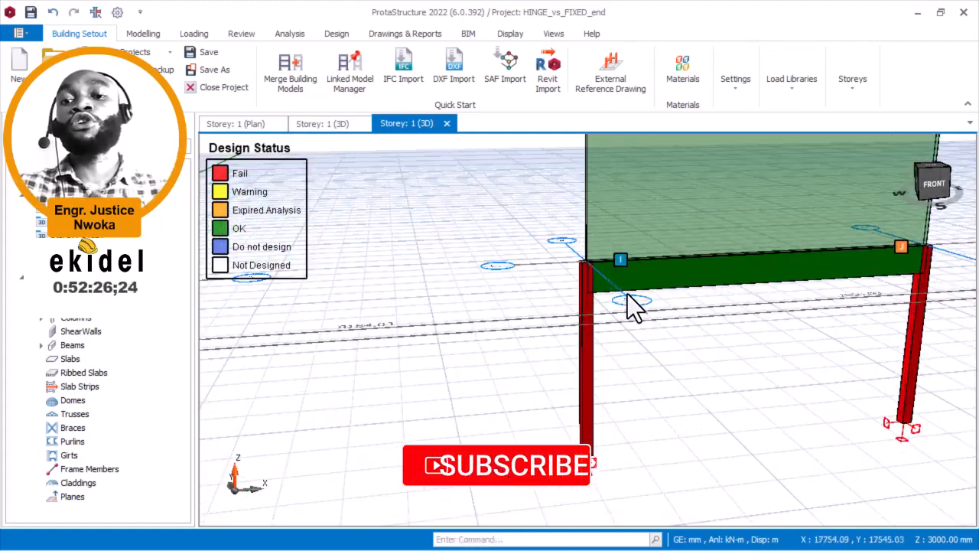
scroll(624, 264, down, 2)
scroll(482, 276, down, 1)
middle_drag(351, 283, 547, 279)
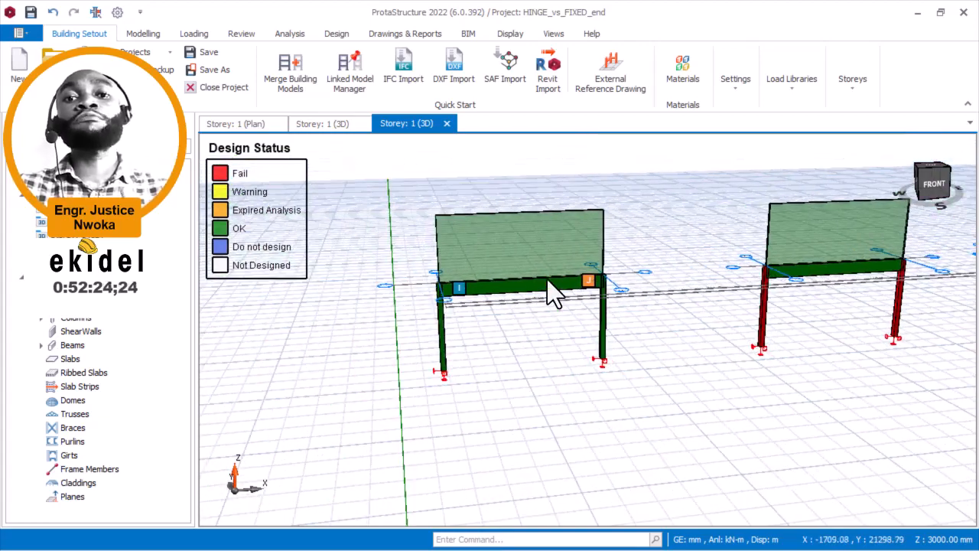
mouse_move(548, 280)
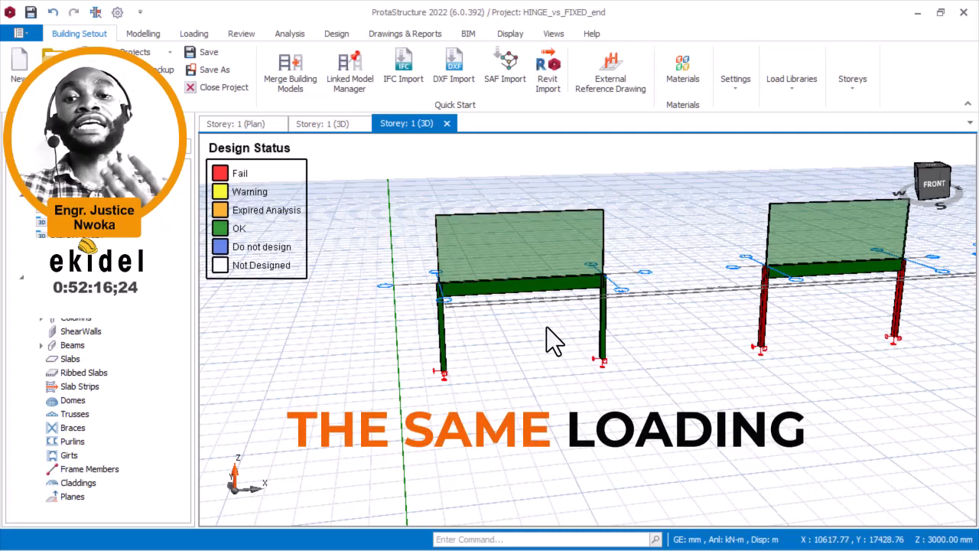
- Examine the beams and supporting columns of both single-span frames up close, including from a rotated angle
scroll(546, 328, up, 4)
scroll(581, 280, down, 2)
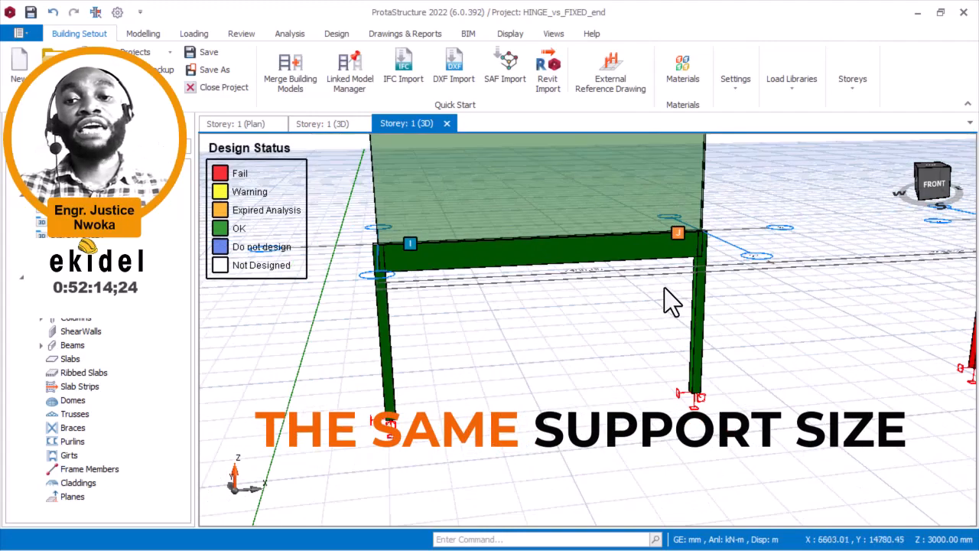
shift+middle_drag(664, 288, 616, 284)
middle_drag(708, 266, 720, 283)
scroll(857, 297, down, 1)
middle_drag(857, 297, 655, 265)
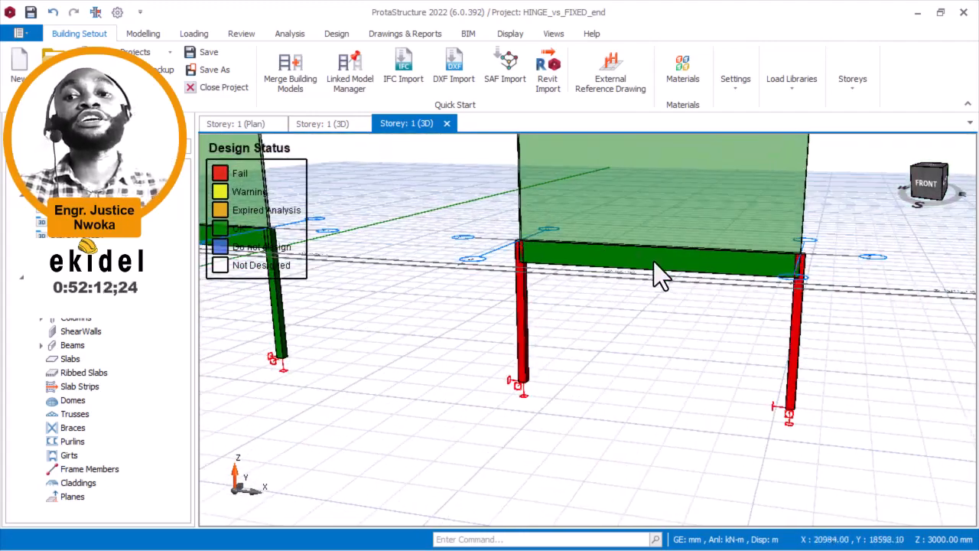
scroll(800, 304, up, 1)
scroll(677, 289, down, 2)
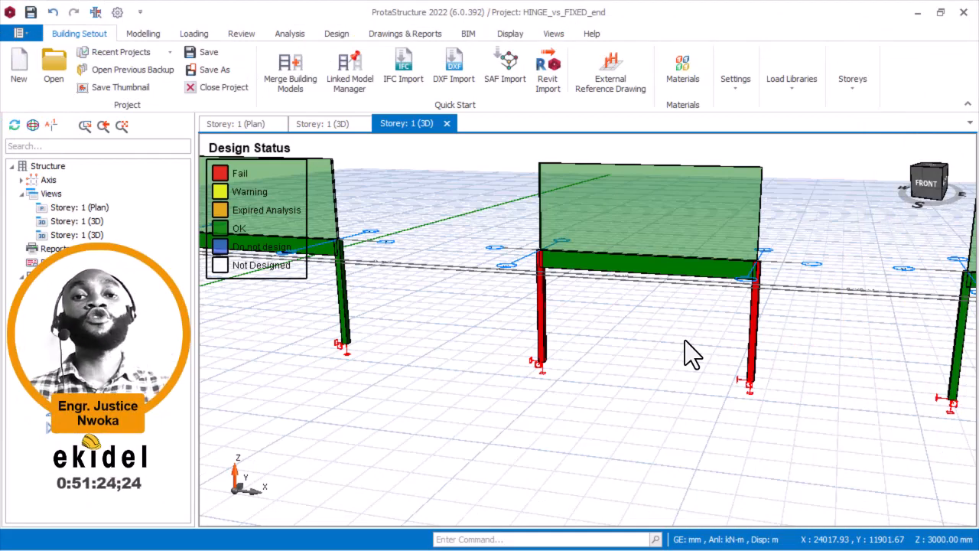
- Examine the design status of the two two-span frames in the 3D view
scroll(689, 335, down, 3)
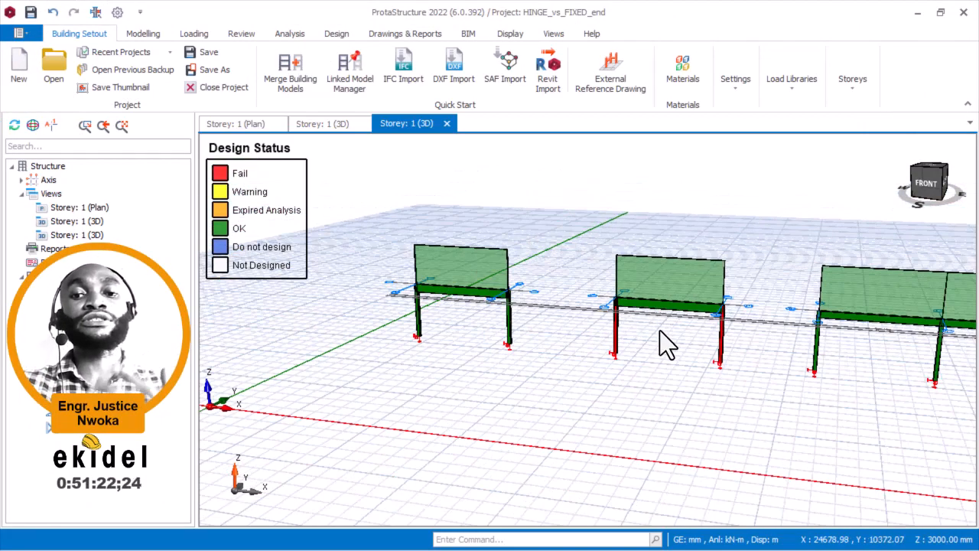
middle_drag(536, 293, 249, 273)
scroll(596, 279, up, 2)
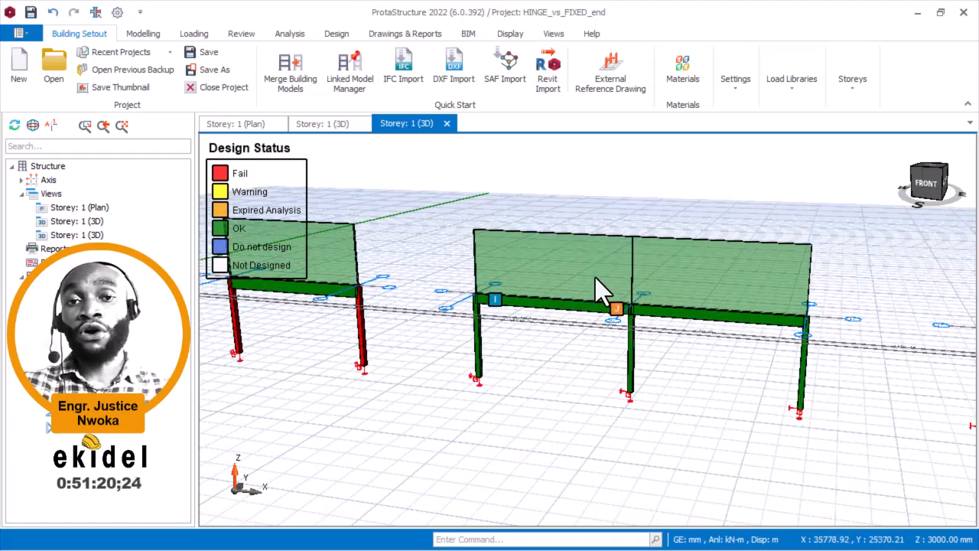
scroll(588, 277, down, 2)
middle_drag(716, 295, 656, 268)
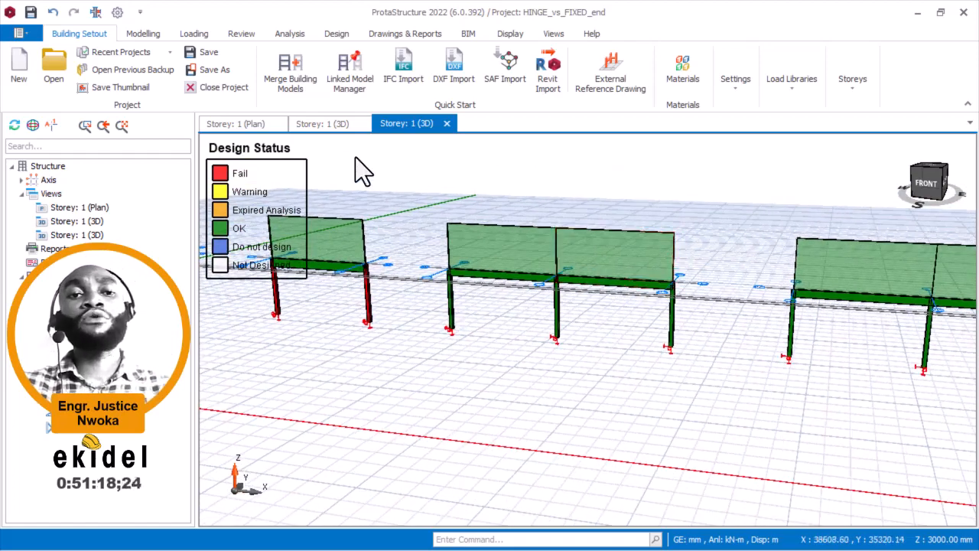
- Switch to the Storey 1 plan view and toggle Performance Mode
click(251, 124)
scroll(502, 232, down, 1)
middle_drag(503, 232, 570, 215)
scroll(512, 306, up, 3)
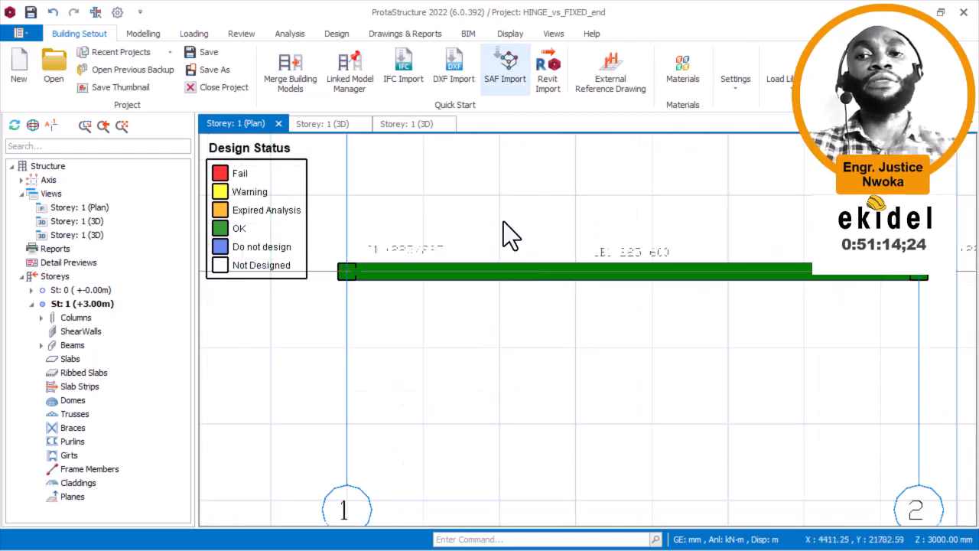
click(735, 83)
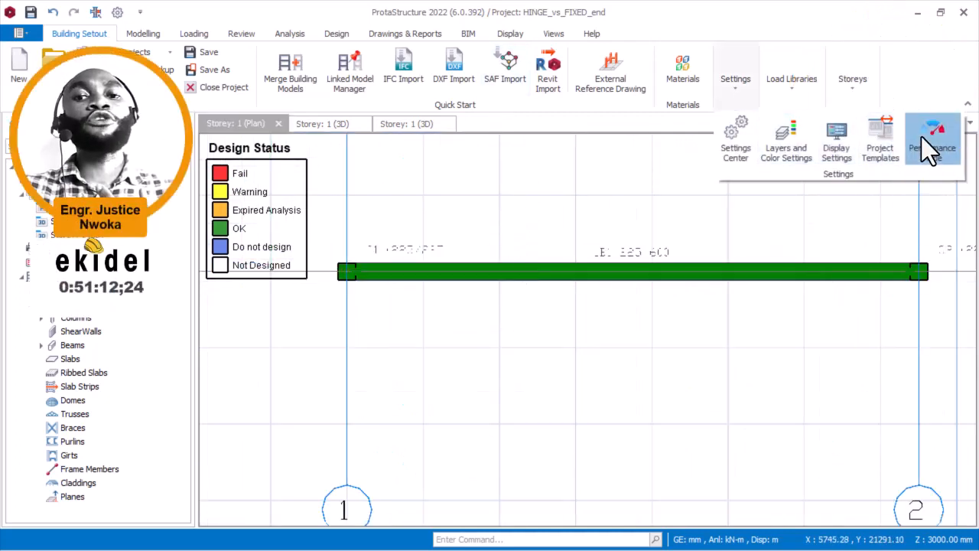
click(928, 140)
scroll(490, 275, down, 1)
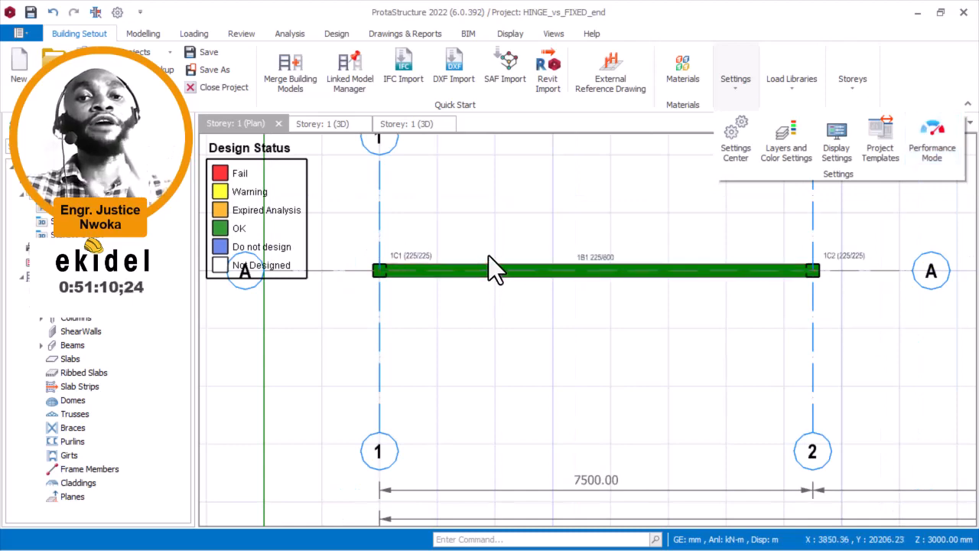
- Check the dimensioned span lengths of beam 1B1 between axes 1 and 2 and beam 1B2 between axes 3 and 4
scroll(488, 259, down, 1)
scroll(527, 255, down, 1)
scroll(531, 256, up, 3)
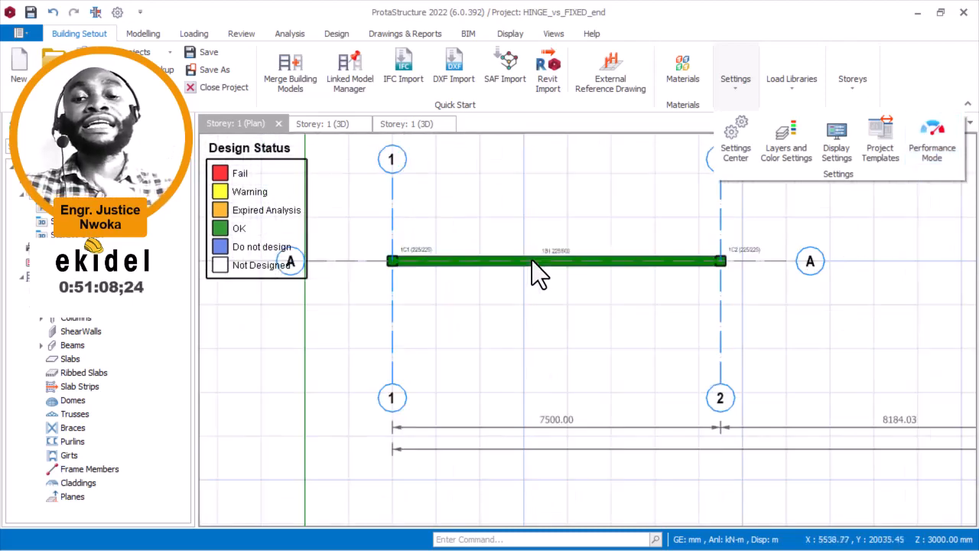
scroll(531, 245, down, 2)
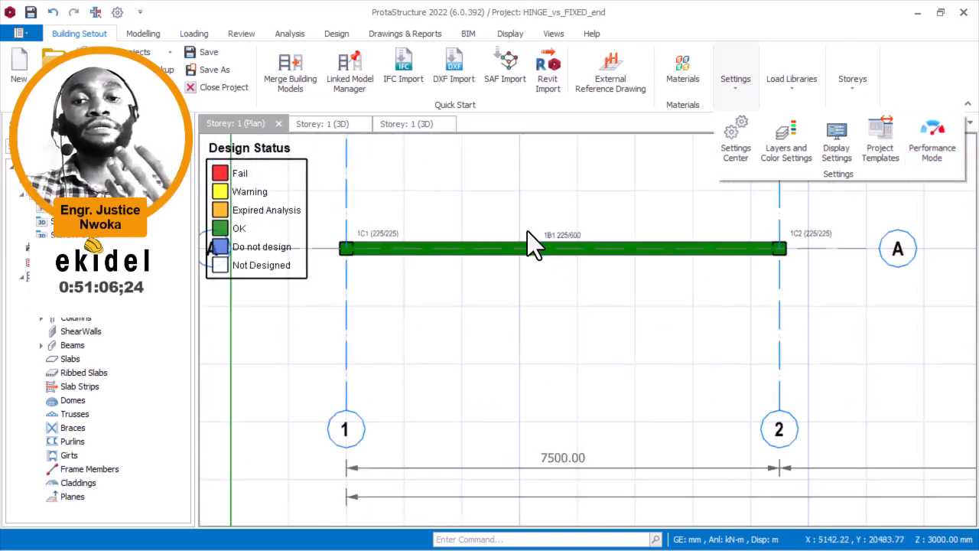
scroll(579, 484, up, 1)
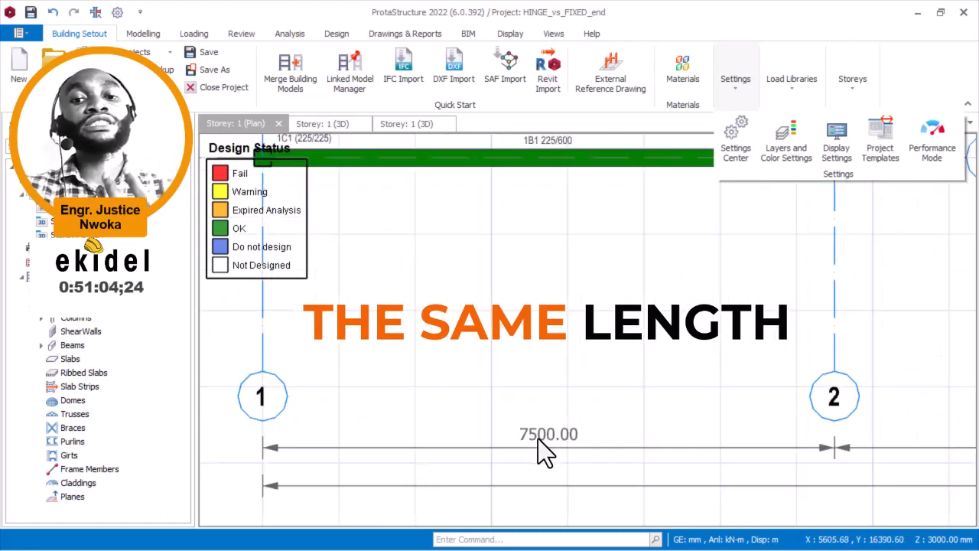
scroll(512, 413, down, 3)
middle_drag(748, 407, 423, 348)
middle_drag(751, 361, 482, 361)
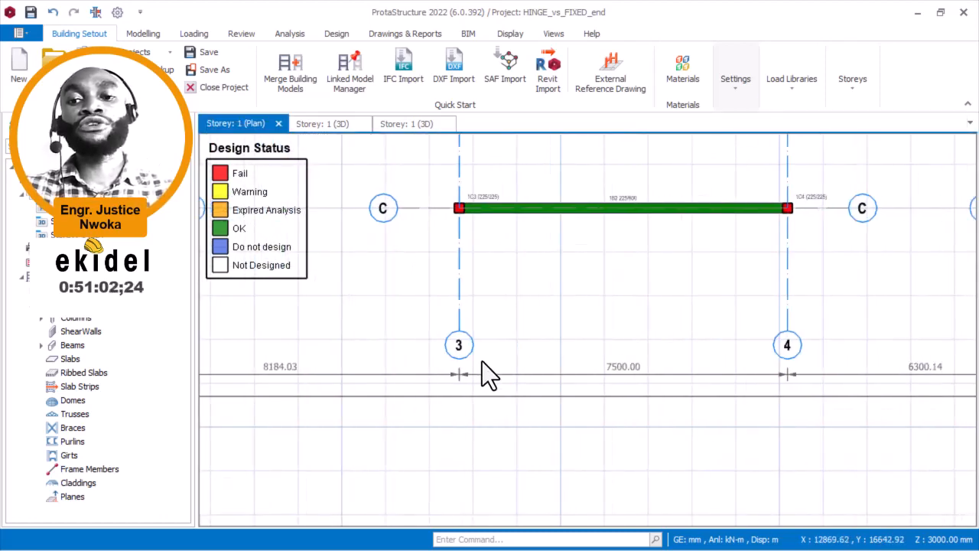
scroll(535, 371, up, 2)
scroll(546, 382, down, 2)
scroll(420, 291, up, 2)
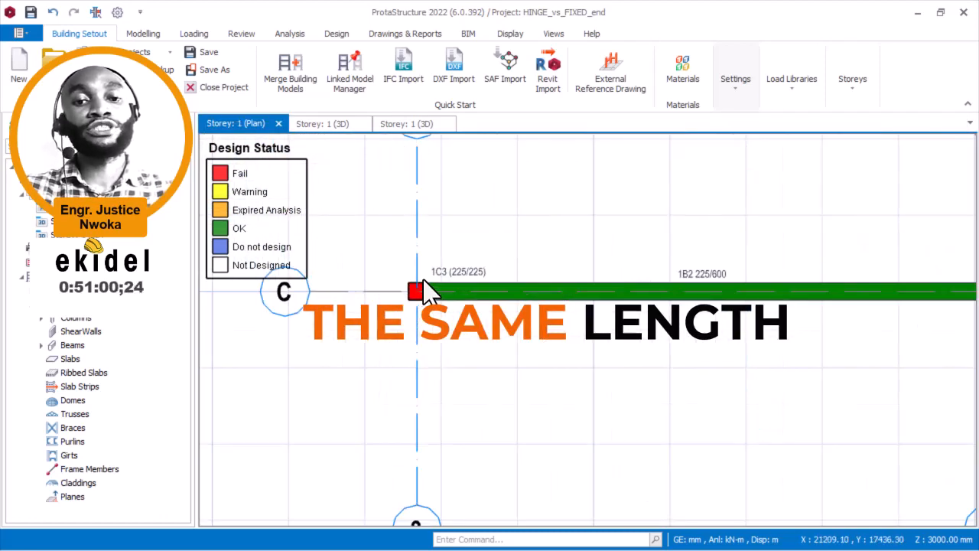
scroll(420, 292, up, 1)
- Check the span lengths of the two-span beams between axes 5 to 7 and axes 8 to 10 in plan
scroll(607, 288, down, 3)
scroll(527, 374, up, 2)
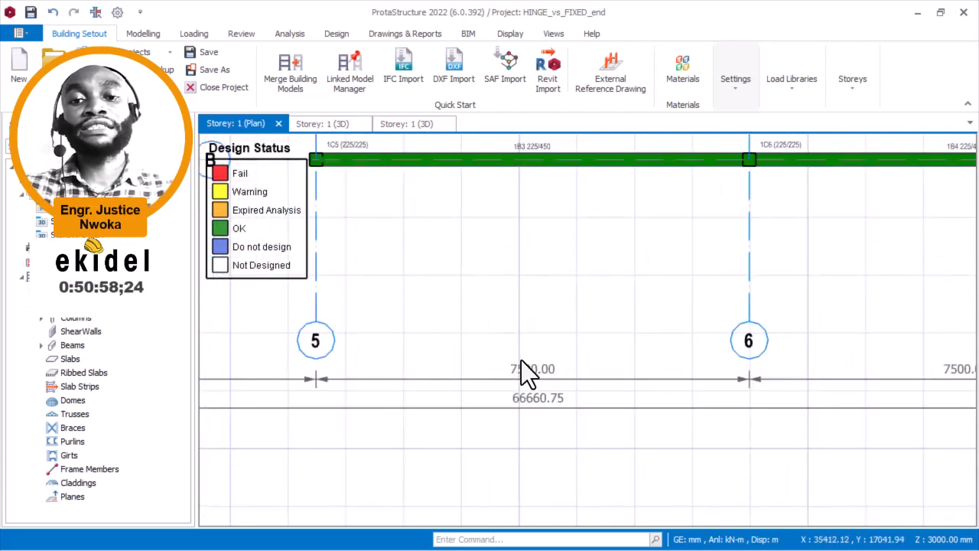
scroll(527, 366, down, 3)
scroll(743, 361, up, 2)
scroll(741, 357, down, 1)
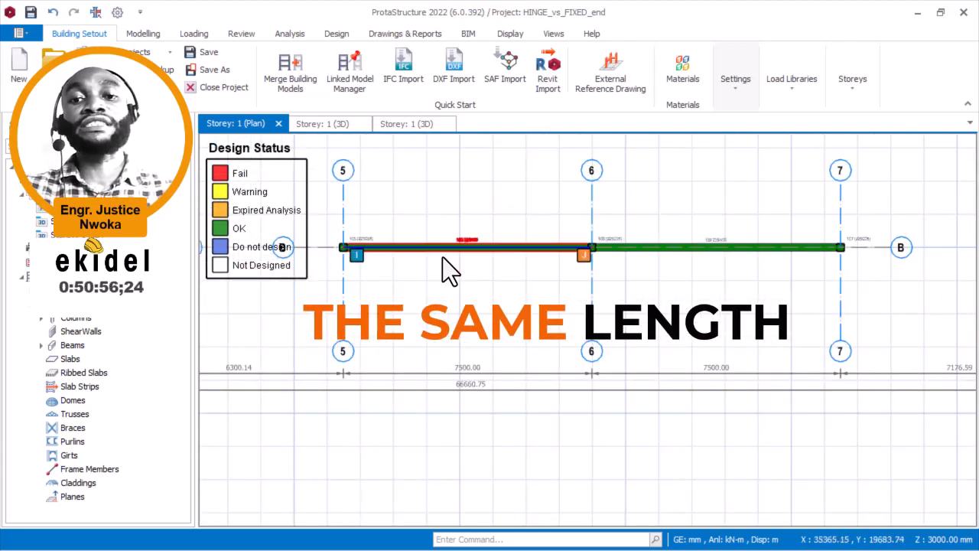
scroll(580, 250, up, 2)
scroll(535, 241, down, 3)
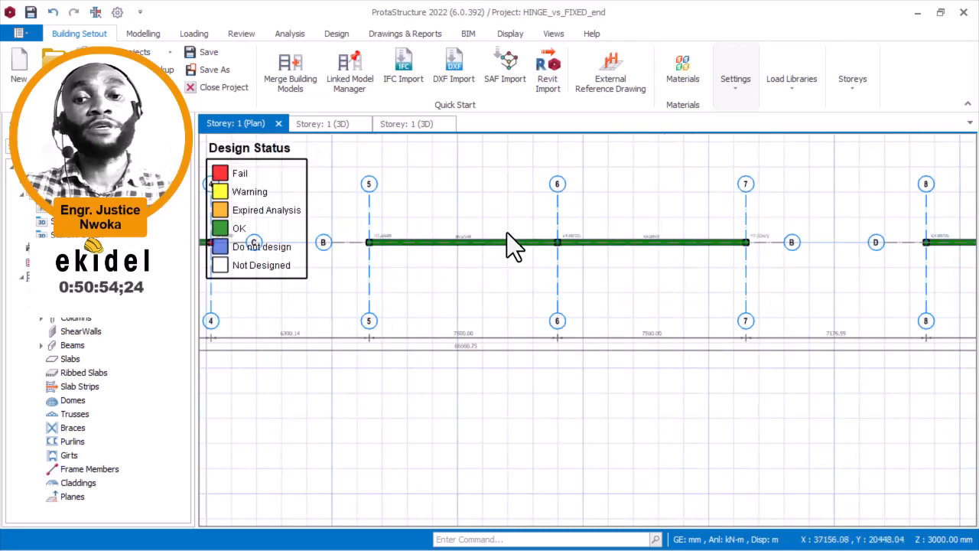
scroll(581, 256, up, 2)
scroll(597, 233, up, 2)
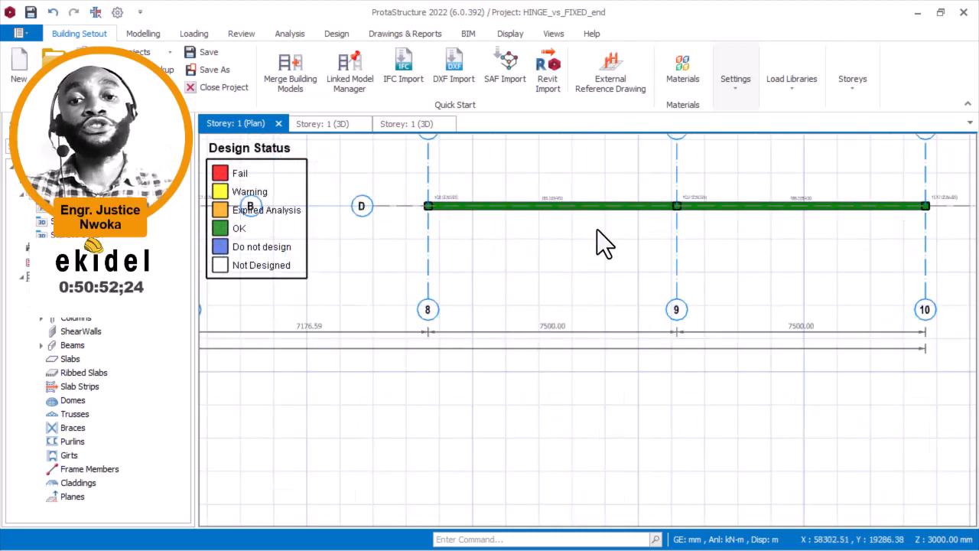
scroll(570, 260, down, 2)
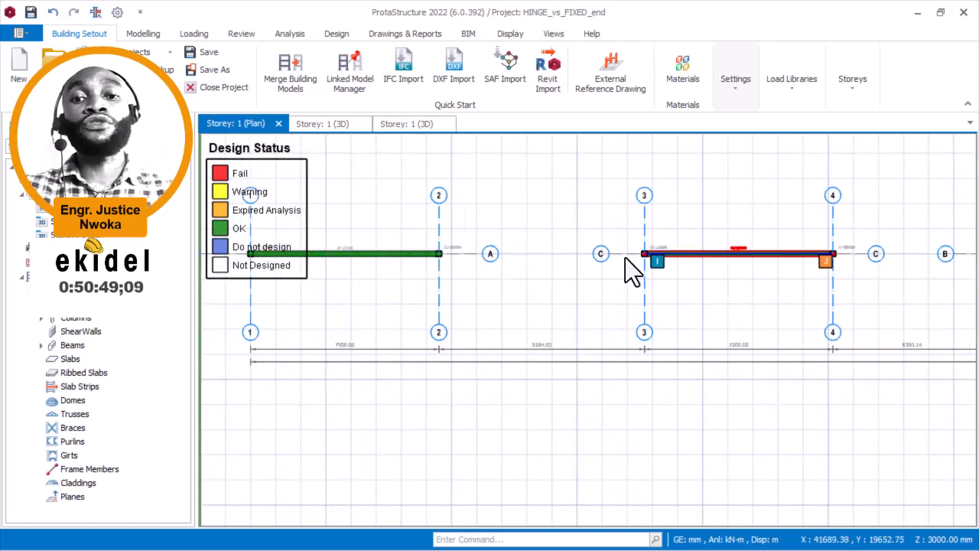
- Compare beam 1B1 on axis A with beam 1B2 and its columns on axis C in the plan view
middle_drag(436, 237, 601, 232)
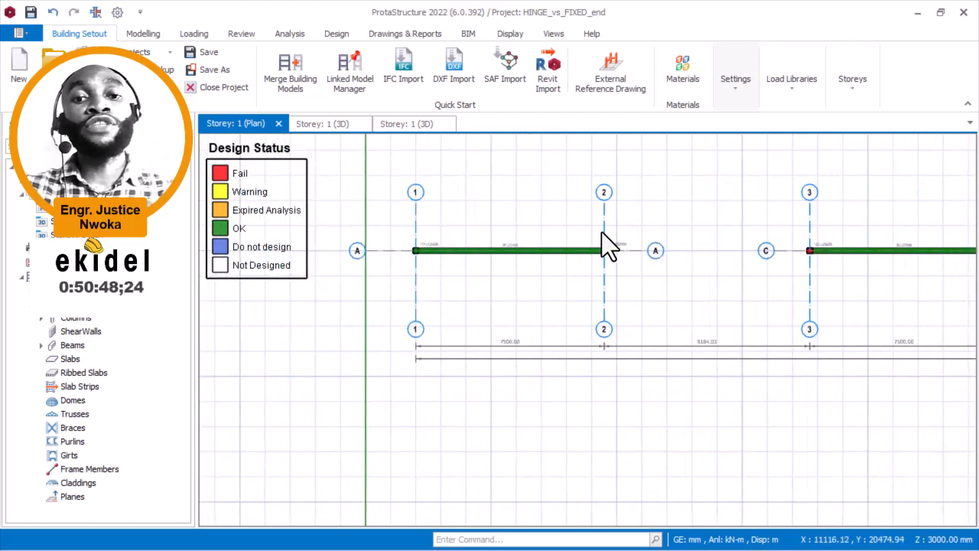
scroll(499, 233, up, 3)
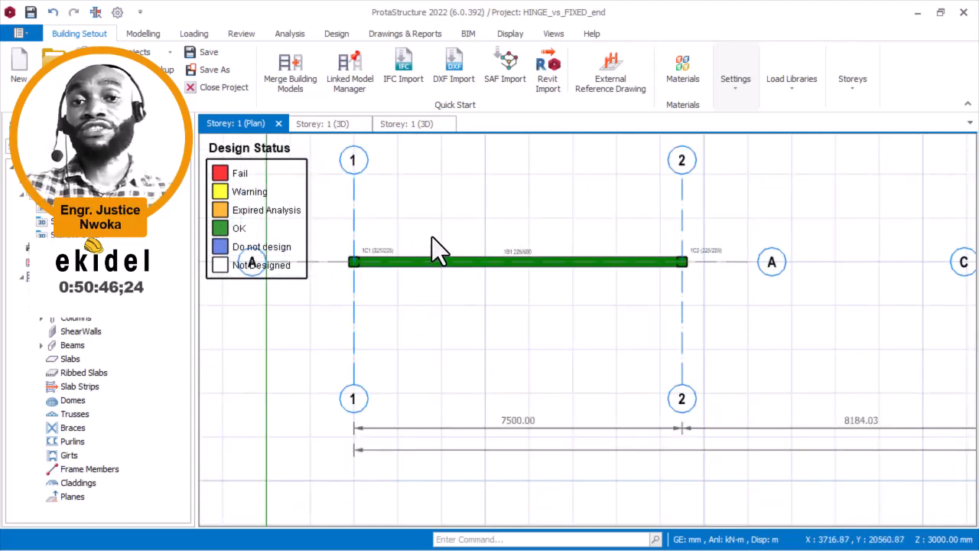
scroll(429, 237, down, 2)
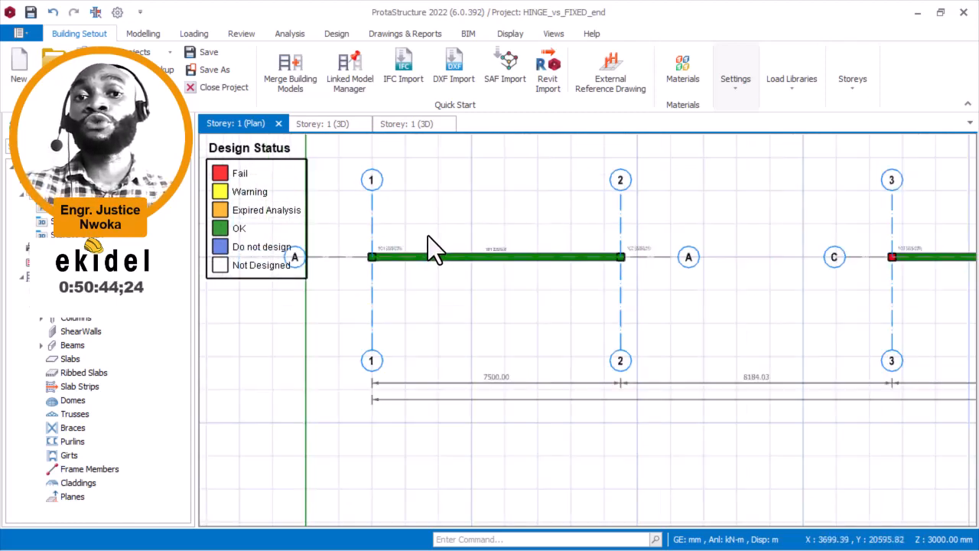
middle_drag(680, 238, 289, 246)
scroll(505, 254, up, 4)
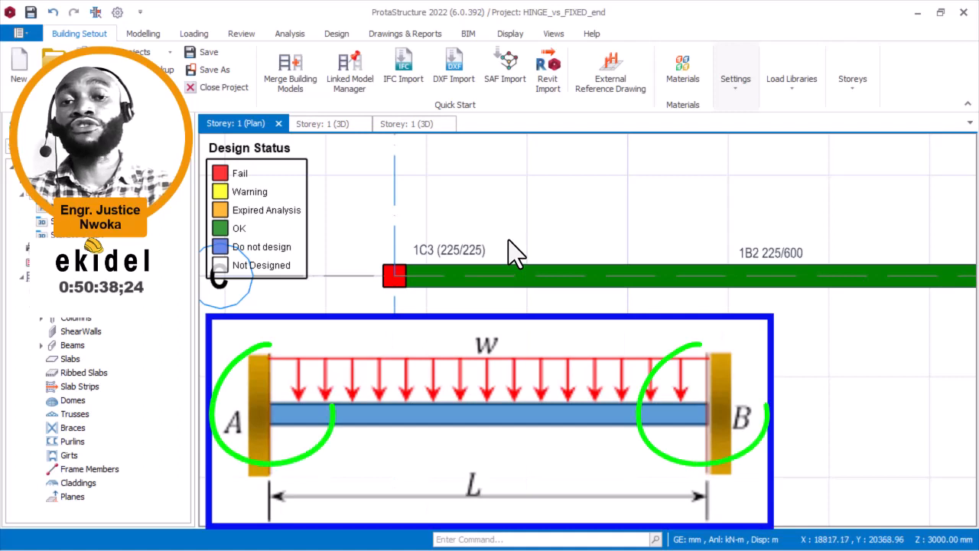
scroll(508, 242, down, 3)
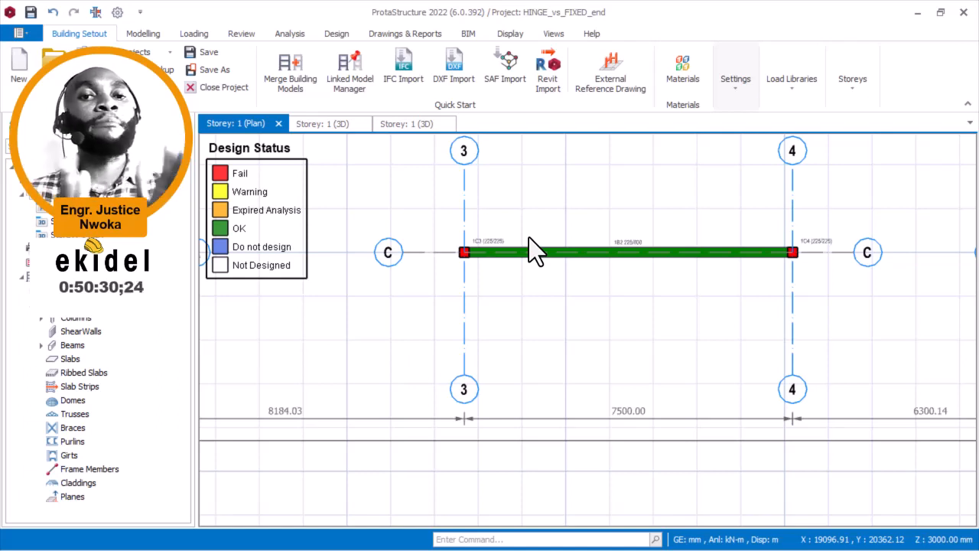
- Select beam 1B2 on axis C and check its end at axis 3 against the end of beam 1B1 at axis 2
click(527, 252)
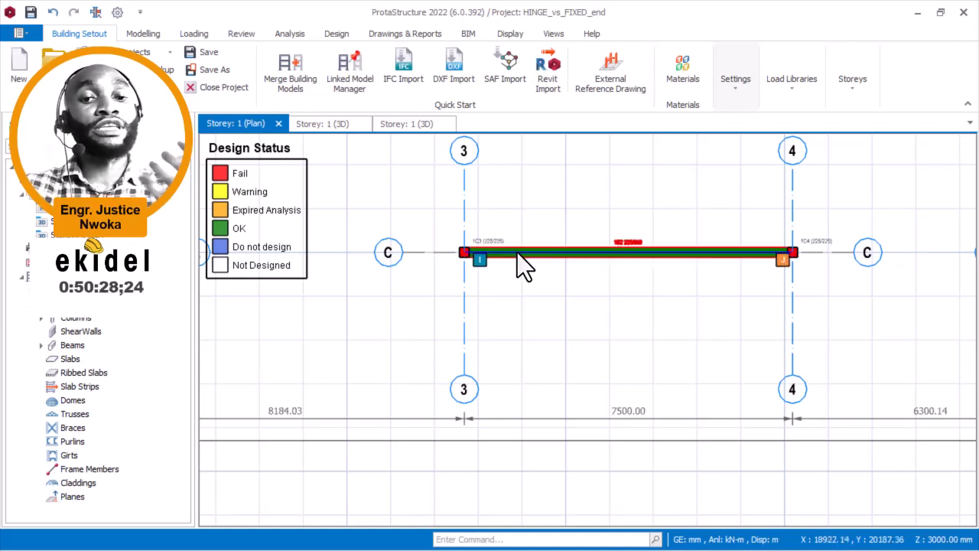
middle_drag(519, 254, 632, 269)
middle_drag(541, 259, 728, 267)
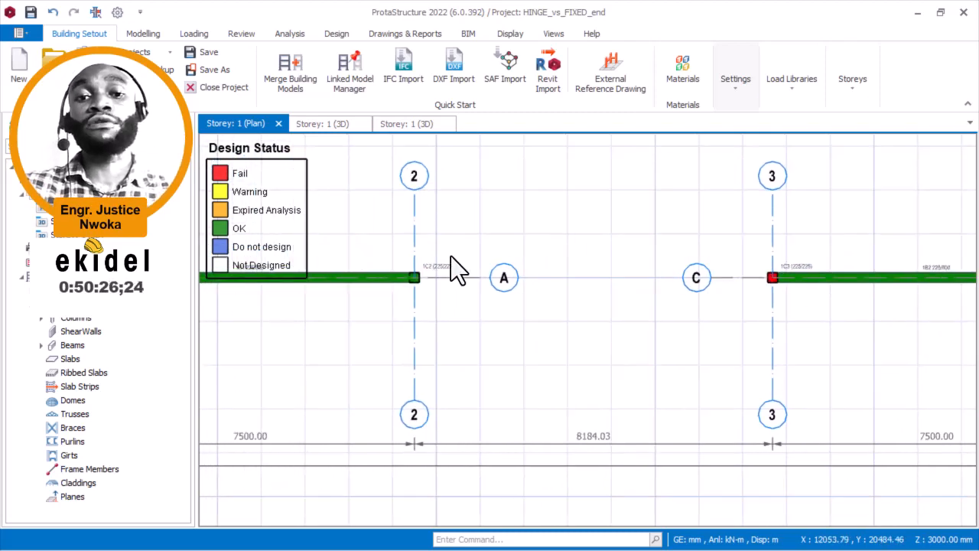
middle_drag(450, 256, 630, 262)
scroll(520, 240, up, 2)
scroll(522, 238, down, 1)
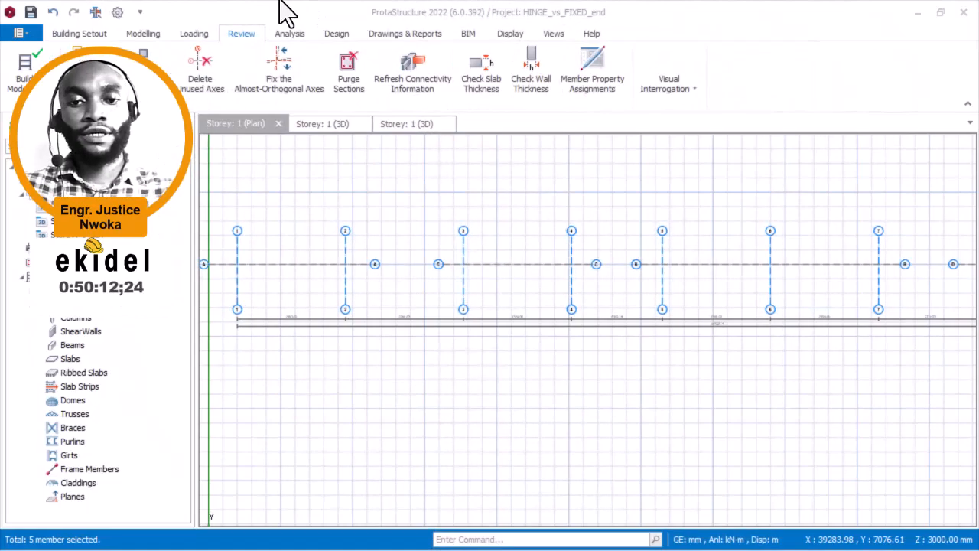
- Examine the empty grid layout for the two single-span frames, between axes 1 and 2 and between axes 3 and 4
scroll(361, 262, up, 5)
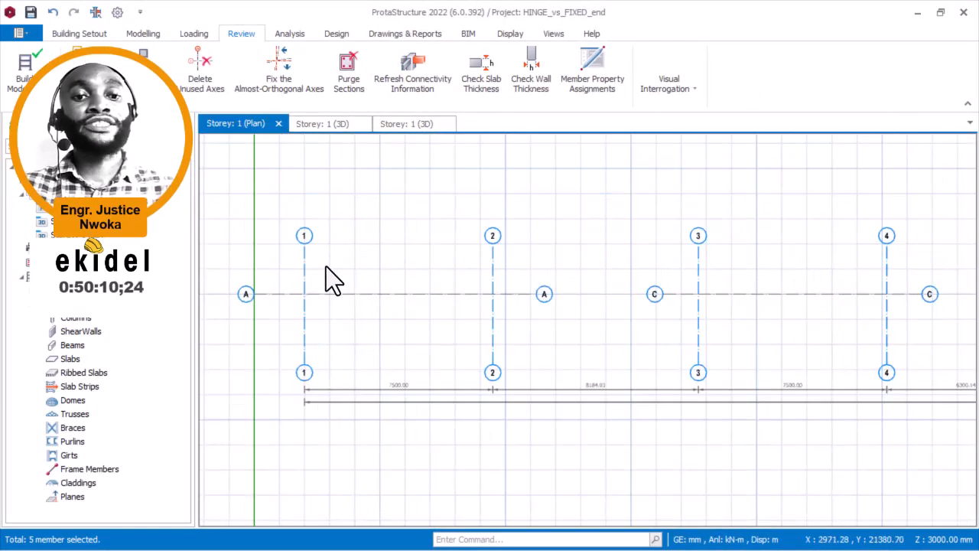
scroll(328, 227, up, 4)
scroll(338, 188, down, 1)
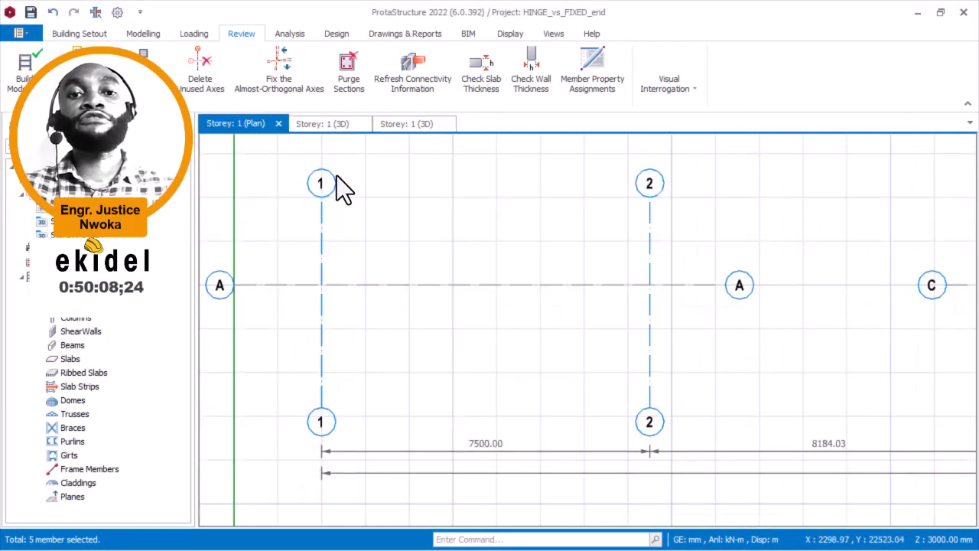
scroll(324, 186, down, 3)
middle_drag(520, 222, 405, 220)
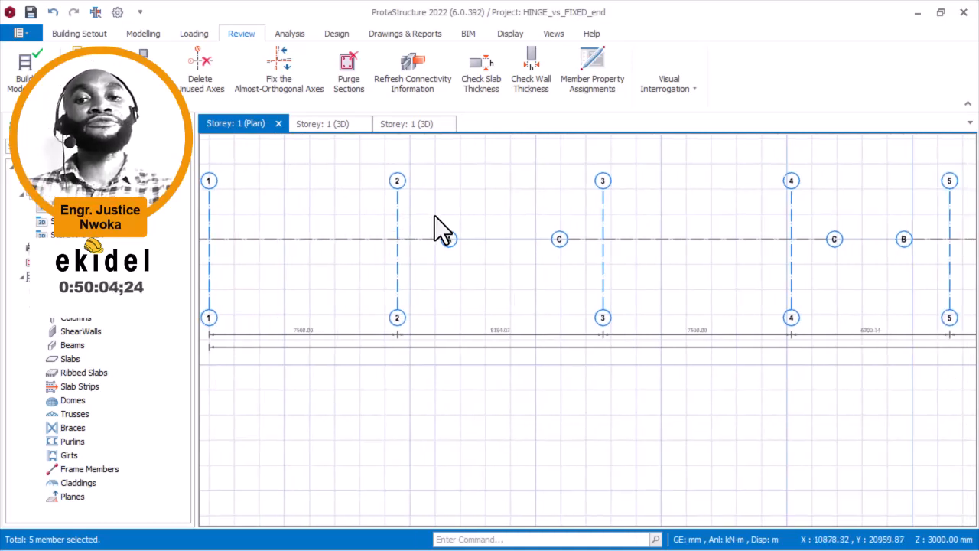
scroll(451, 219, down, 1)
middle_drag(484, 248, 591, 254)
scroll(591, 254, up, 1)
middle_drag(357, 209, 367, 260)
scroll(375, 269, down, 1)
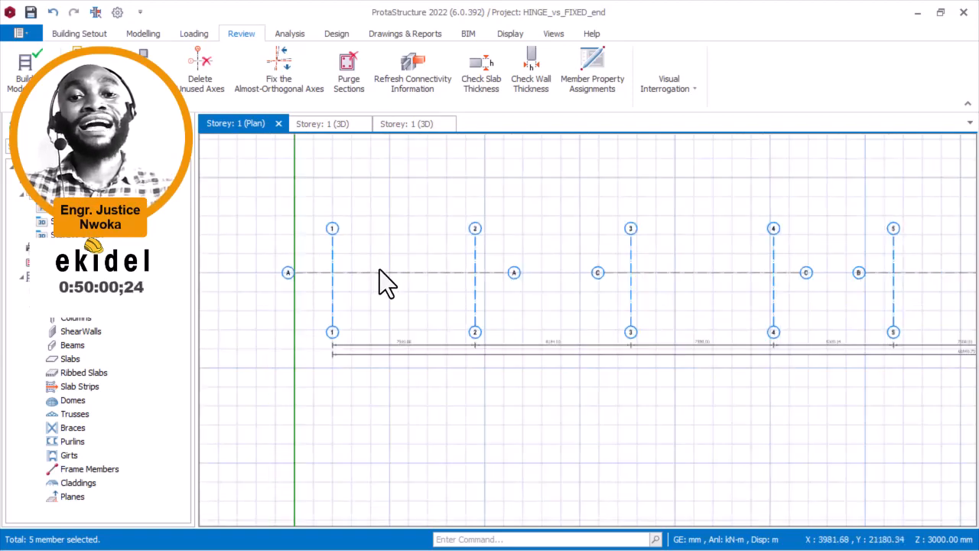
middle_drag(656, 276, 796, 267)
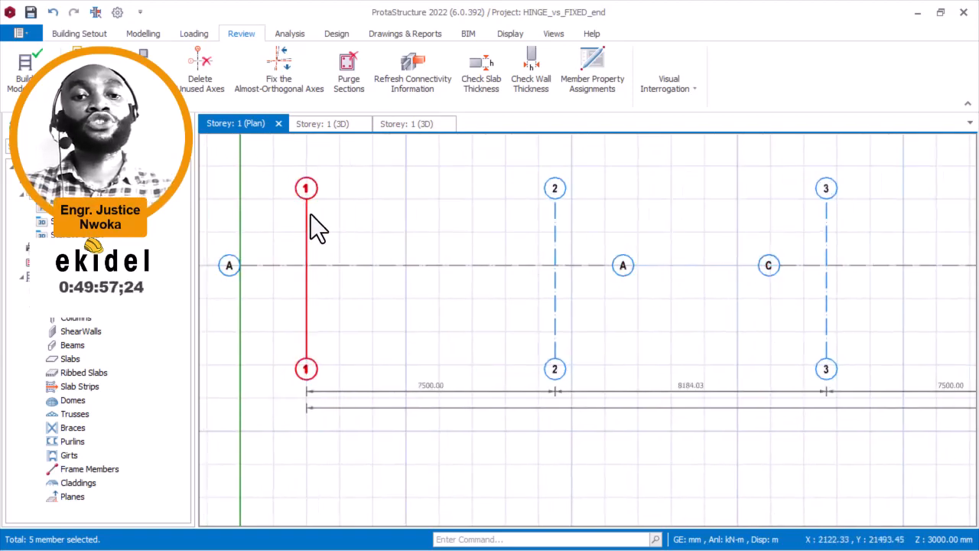
- Highlight axis A and axis 3 to inspect the grid lines of the single-span frames, and clear the selection
click(554, 214)
click(440, 262)
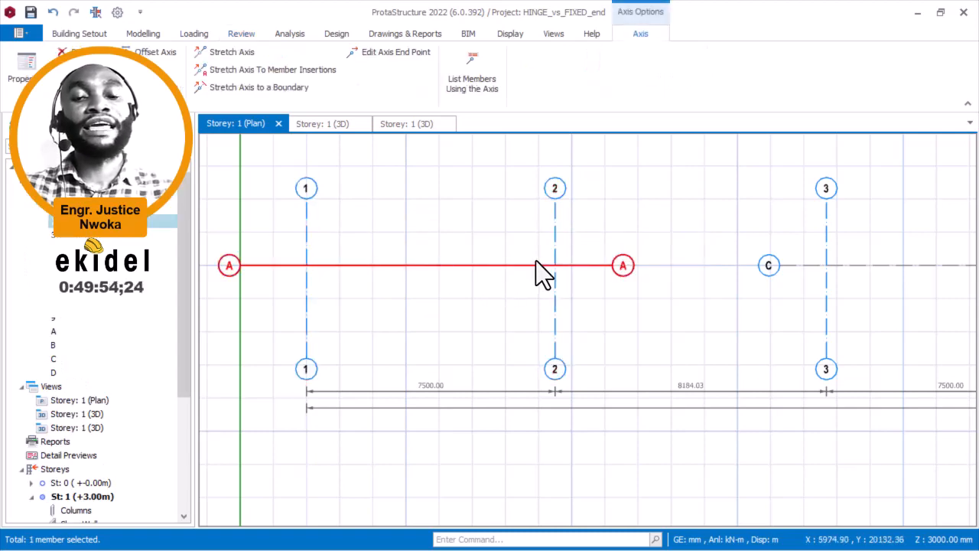
scroll(535, 260, down, 2)
middle_drag(647, 253, 440, 250)
scroll(562, 245, up, 2)
click(542, 221)
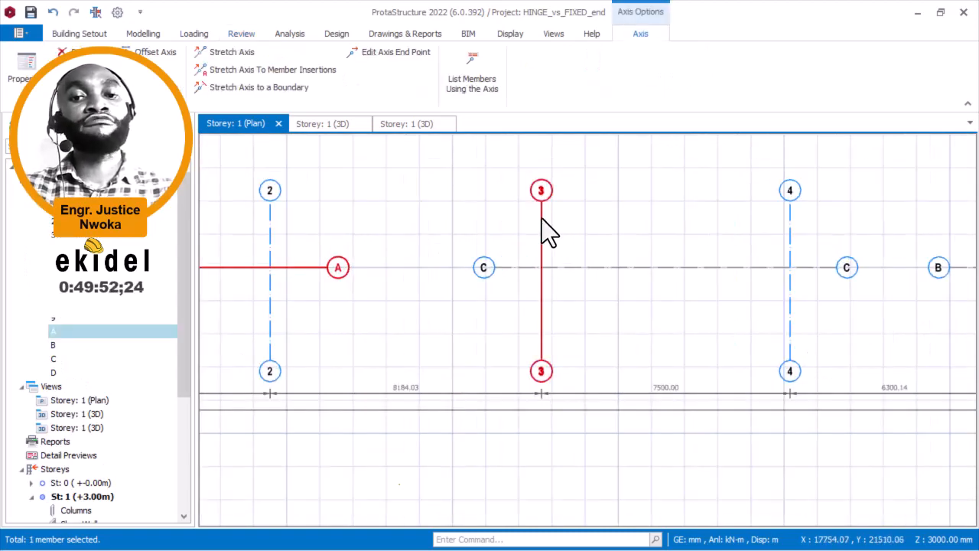
key(Escape)
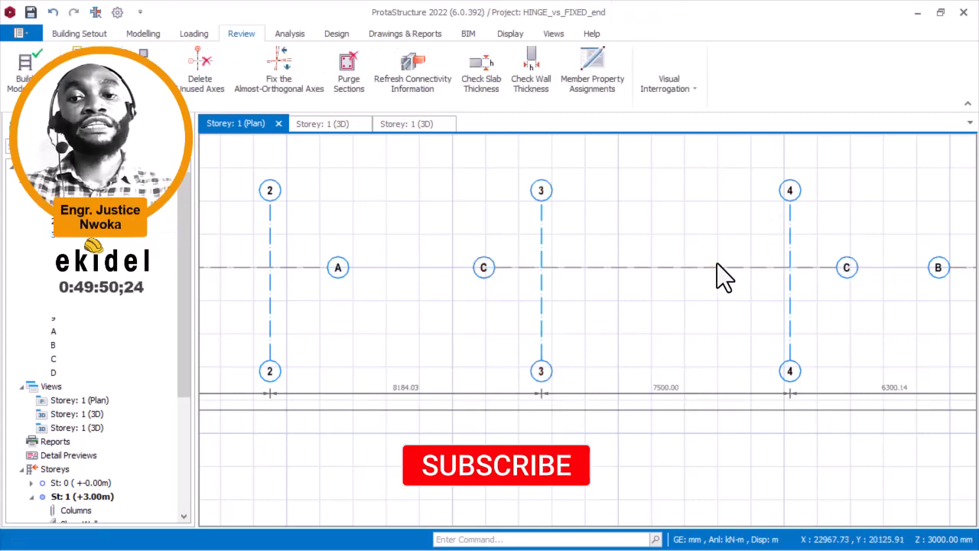
- Highlight axis C and compare its span between axes 3 and 4 with the axis A span between axes 1 and 2
click(713, 264)
scroll(444, 257, down, 2)
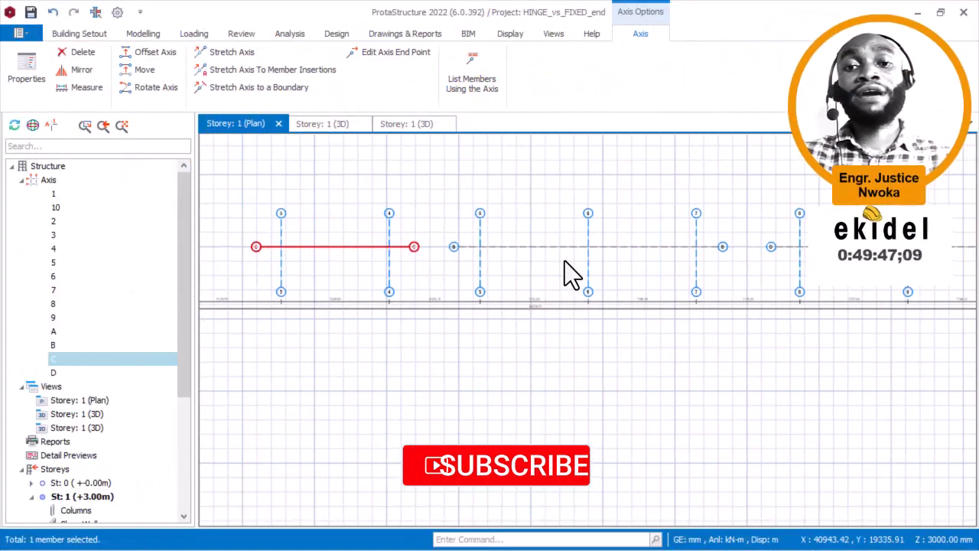
middle_drag(564, 261, 951, 283)
scroll(490, 262, up, 3)
scroll(396, 271, up, 2)
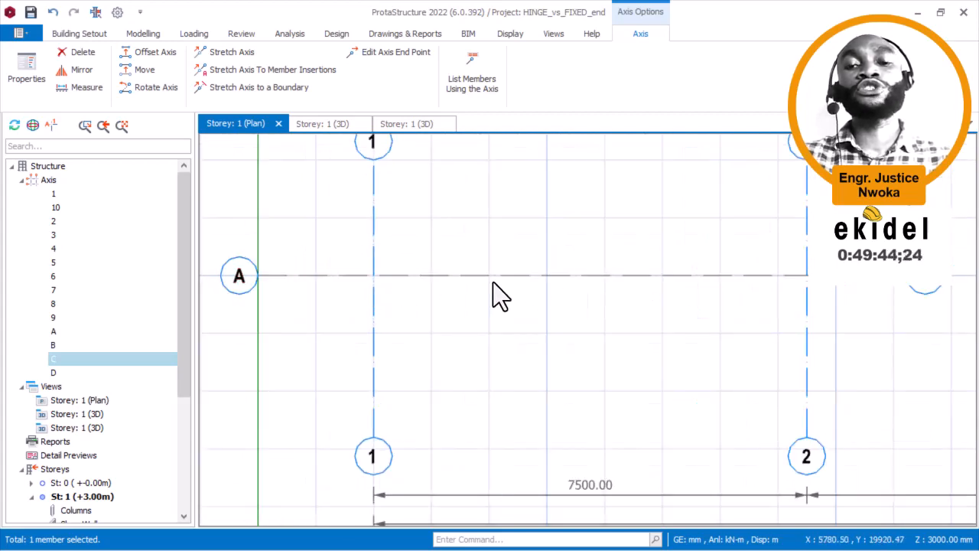
scroll(548, 283, down, 4)
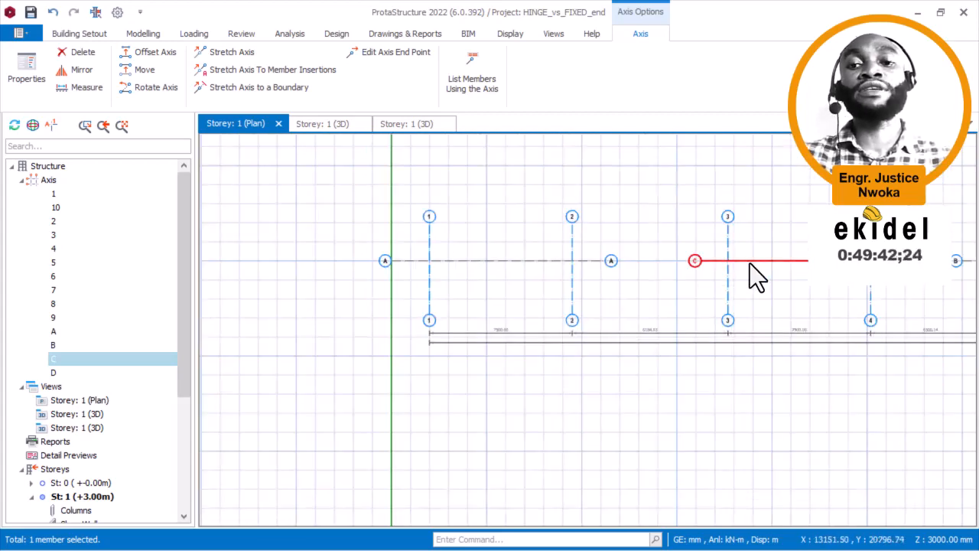
middle_drag(749, 263, 814, 264)
scroll(580, 268, up, 2)
middle_drag(315, 237, 459, 226)
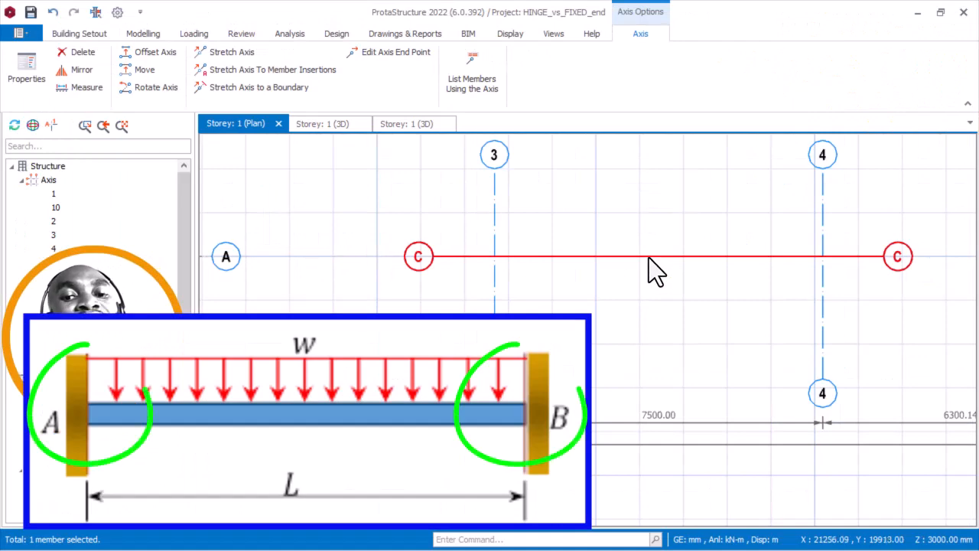
- Examine the two-span grids along axis B through axes 5 to 7 and along axis D from axis 8 onward
scroll(649, 258, down, 3)
middle_drag(637, 257, 320, 230)
middle_drag(683, 280, 385, 270)
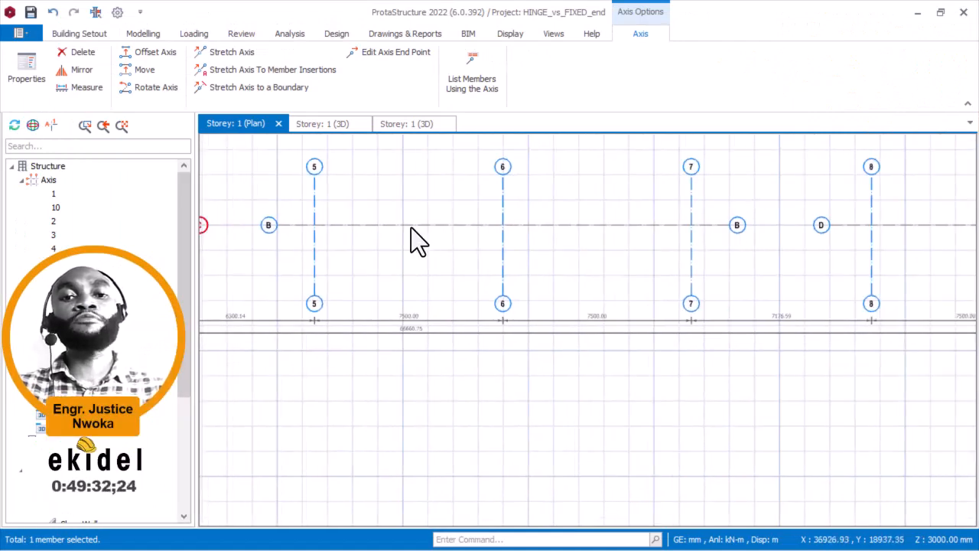
middle_drag(505, 234, 510, 255)
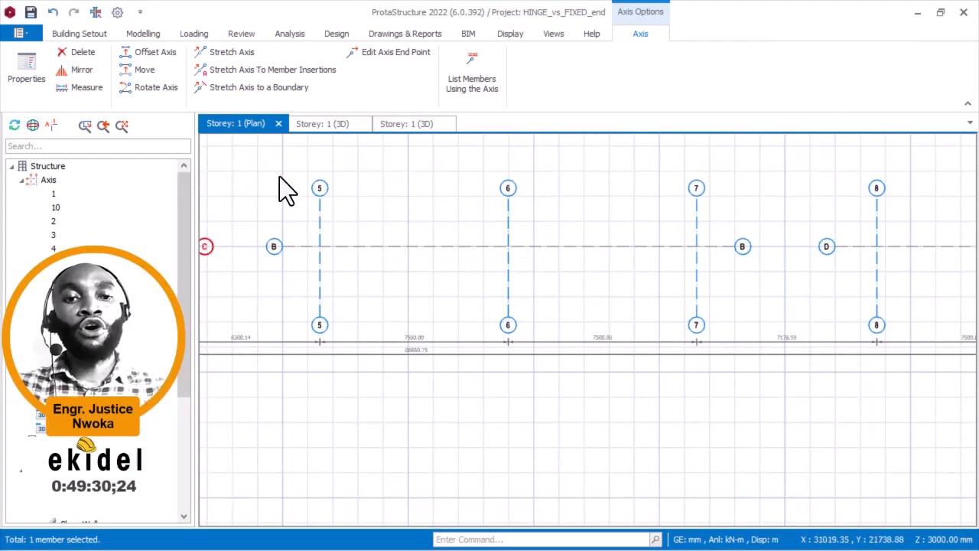
drag(279, 175, 335, 179)
key(Escape)
middle_drag(617, 246, 275, 243)
middle_drag(663, 228, 787, 270)
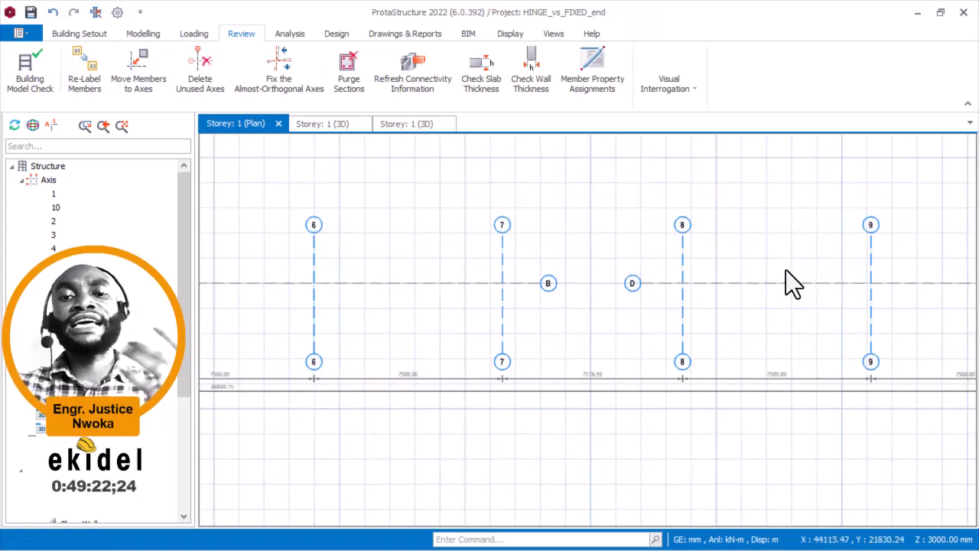
scroll(764, 269, down, 3)
middle_drag(590, 242, 710, 242)
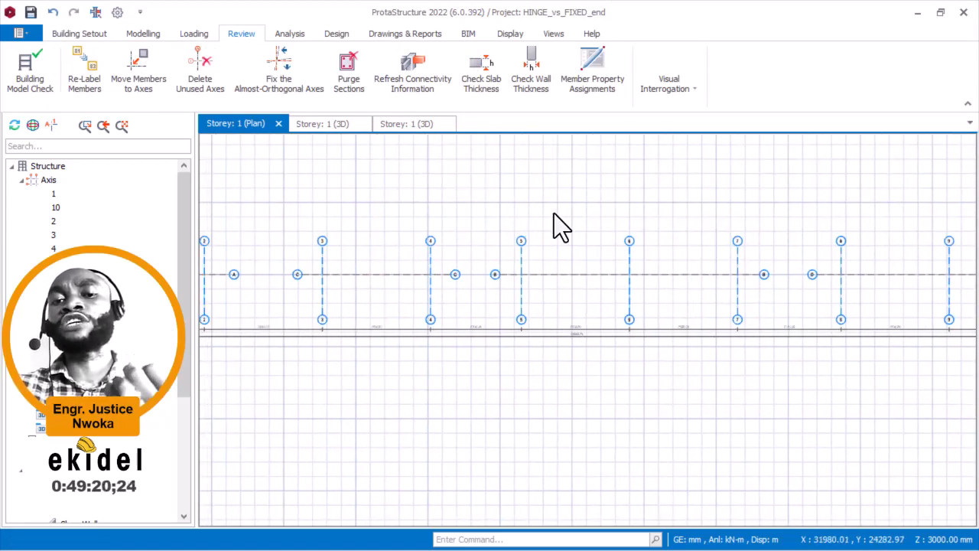
middle_drag(553, 225, 699, 237)
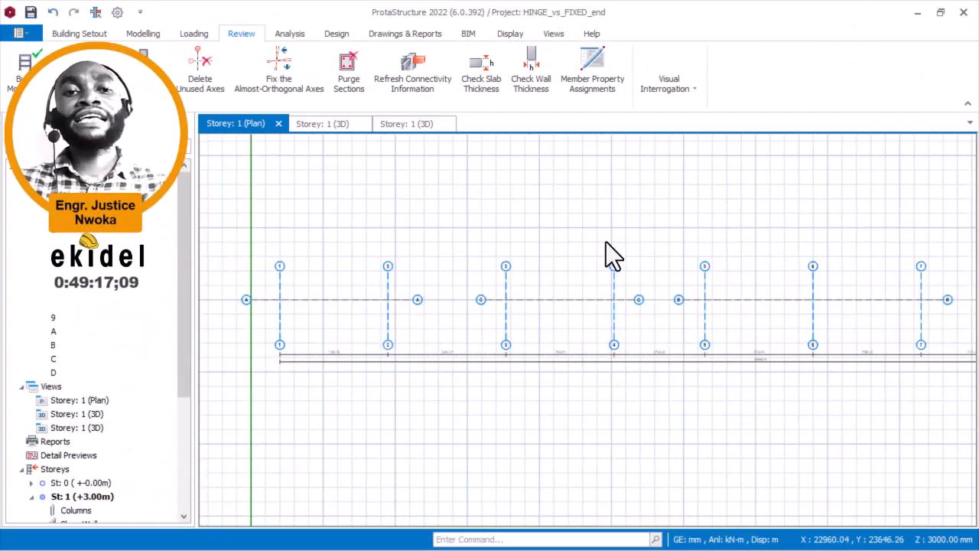
middle_drag(606, 243, 640, 234)
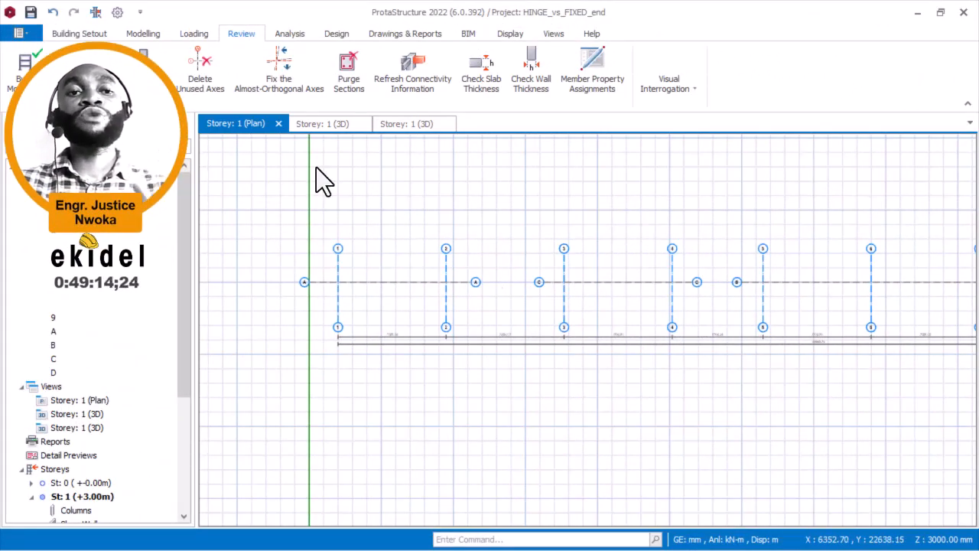
- Insert 225 x 225 mm RC columns on axis A at its intersections with axes 1 and 2
click(145, 34)
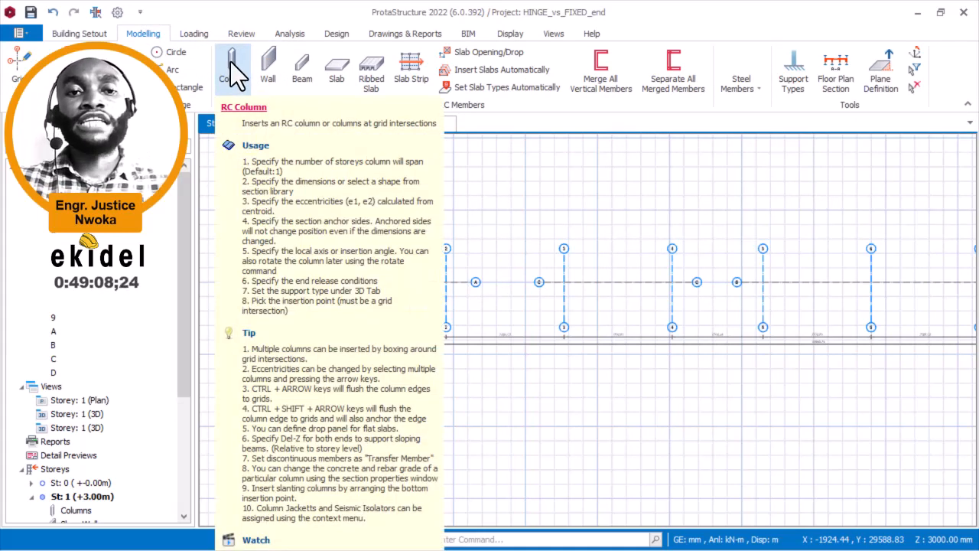
click(233, 74)
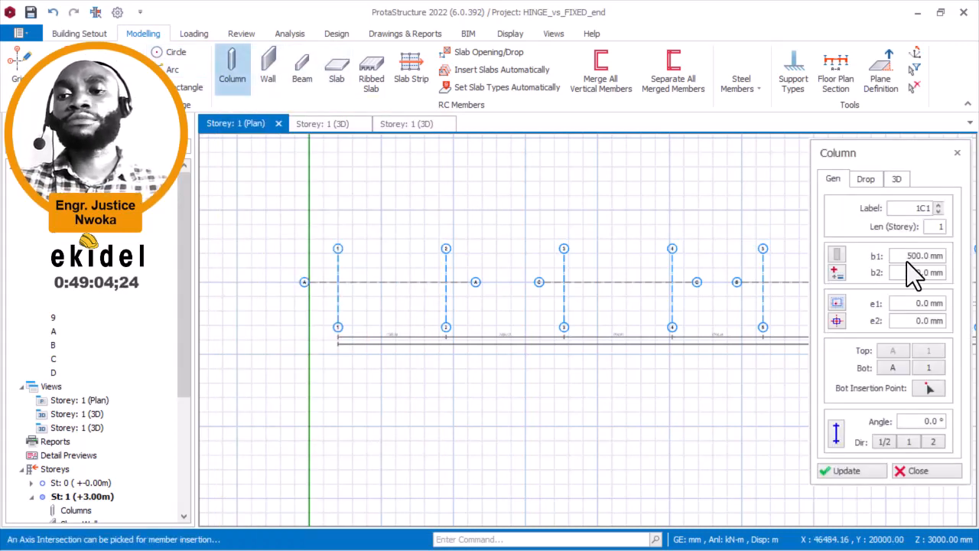
click(908, 260)
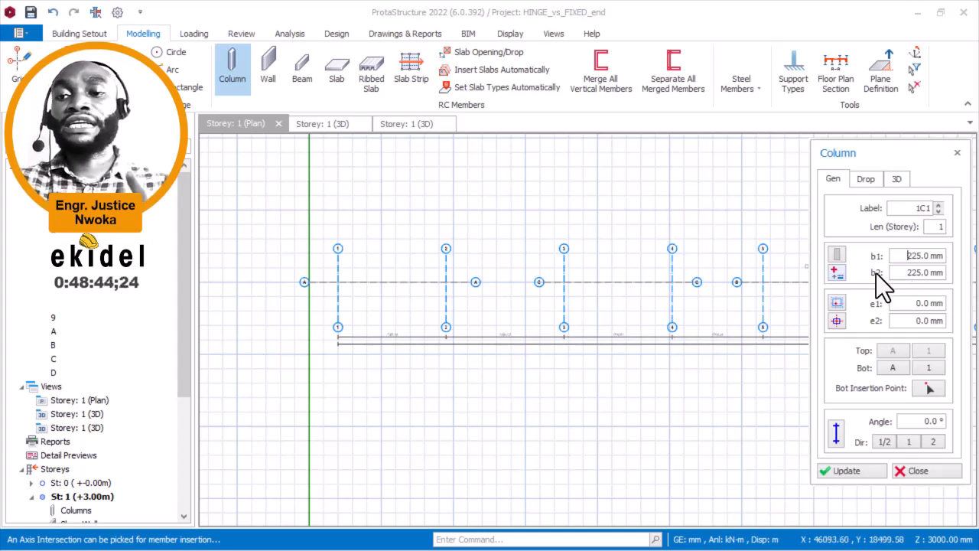
scroll(363, 278, up, 2)
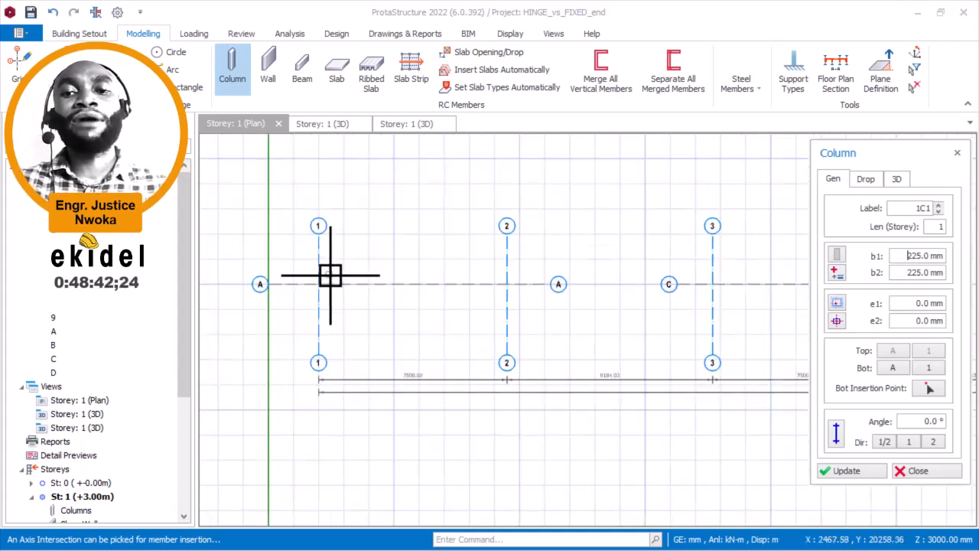
drag(297, 253, 533, 325)
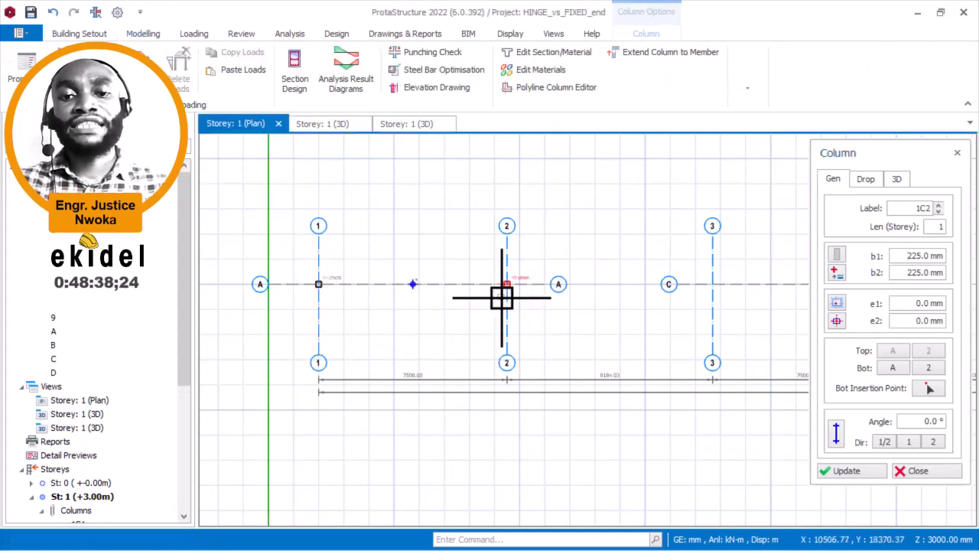
- Place 225 x 225 mm columns on axis C at its intersections with axes 3 and 4
scroll(506, 291, up, 3)
scroll(482, 268, down, 4)
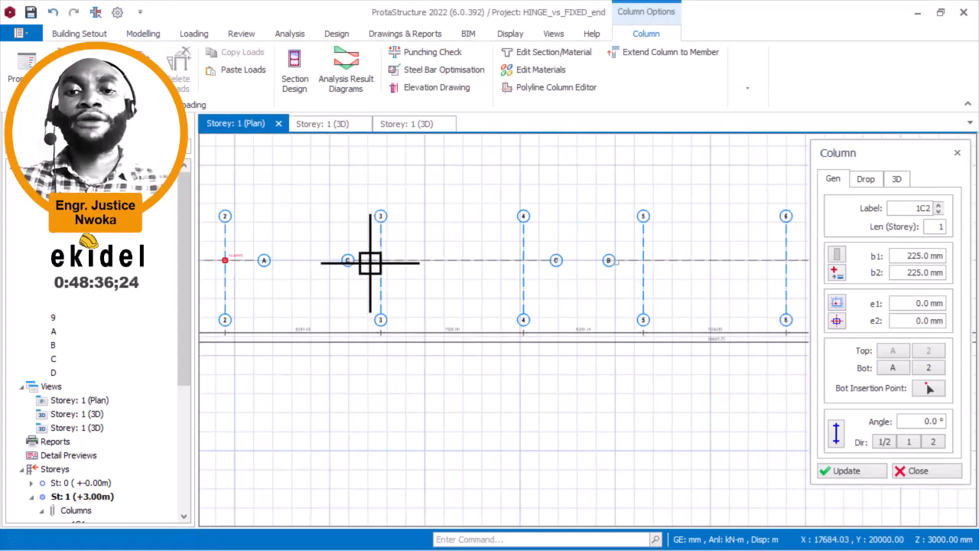
scroll(357, 257, up, 3)
mouse_move(328, 222)
mouse_down()
mouse_move(592, 326)
mouse_move(619, 315)
mouse_up()
- Place 225 x 225 mm columns on axis B at its intersections with axes 5, 6 and 7
scroll(409, 285, down, 3)
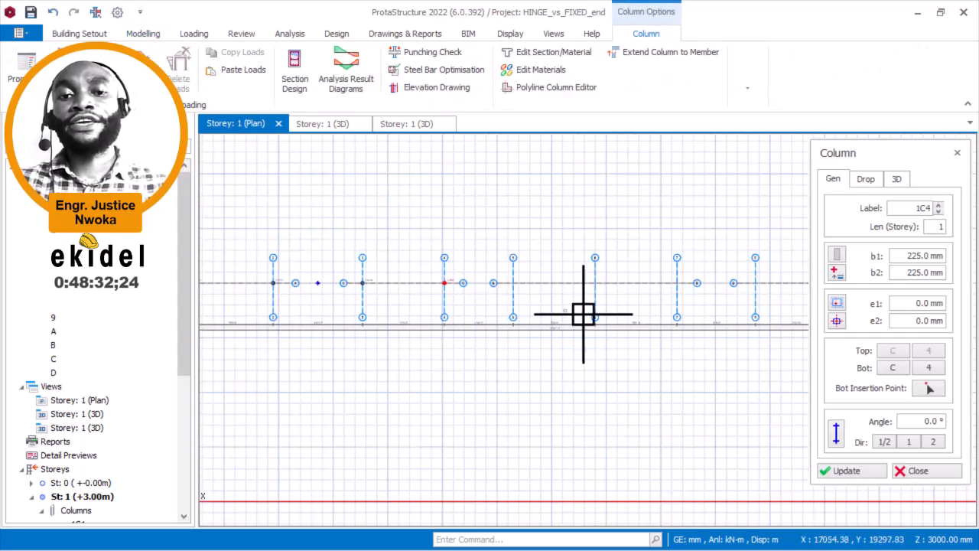
scroll(408, 284, up, 3)
drag(247, 219, 651, 285)
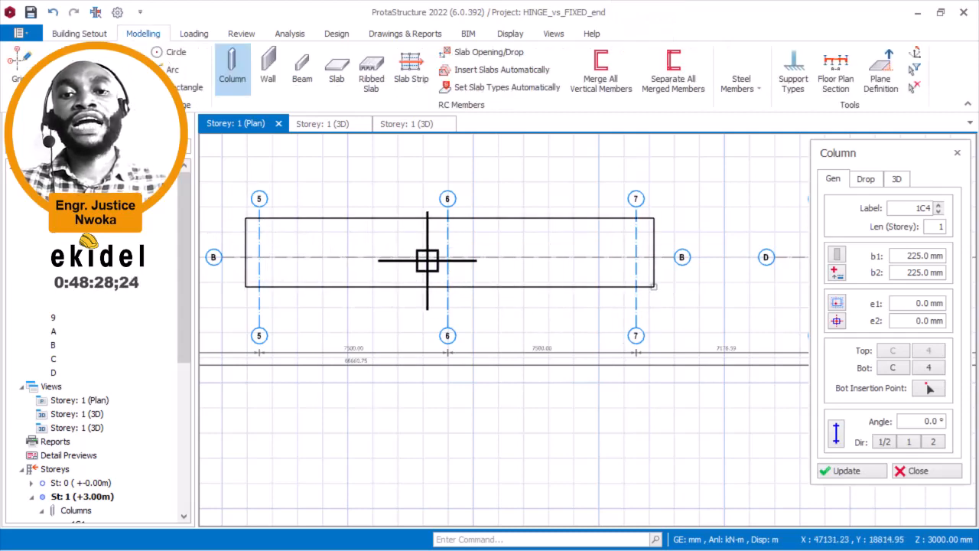
- Place 225 x 225 mm columns on axis D at its intersections with axes 8, 9 and 10
scroll(357, 242, down, 3)
scroll(795, 242, up, 2)
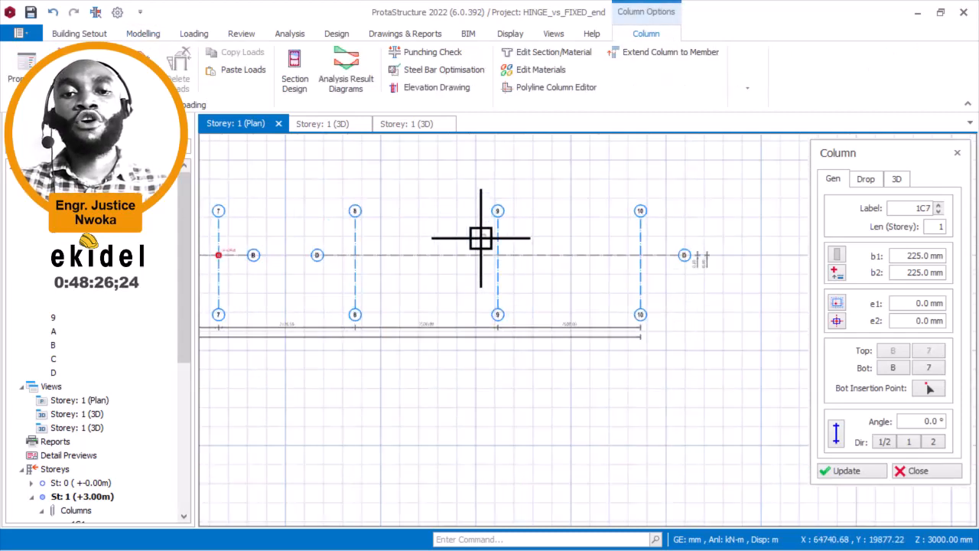
scroll(468, 233, up, 1)
drag(298, 228, 715, 285)
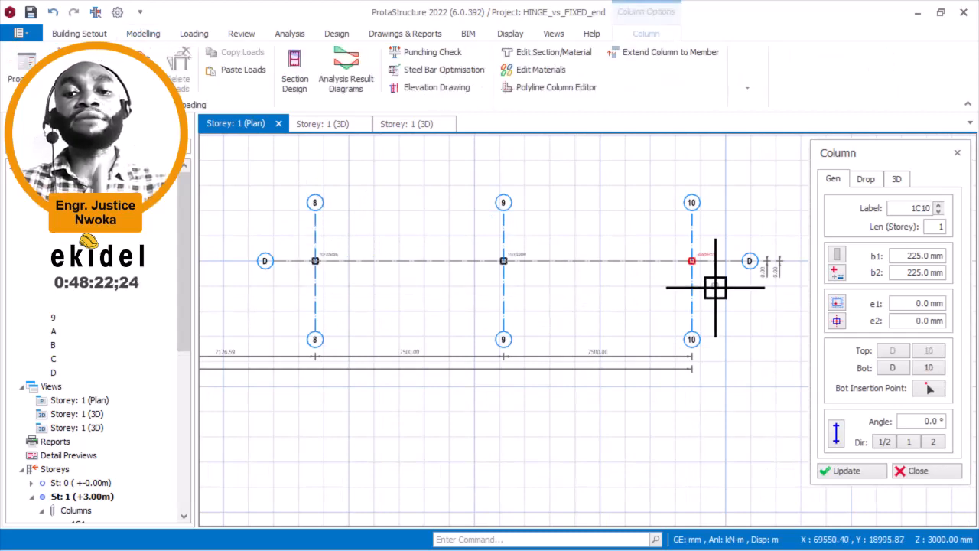
- Check the placed columns along the grid from axis D back to axis A
scroll(700, 276, up, 3)
scroll(679, 266, down, 5)
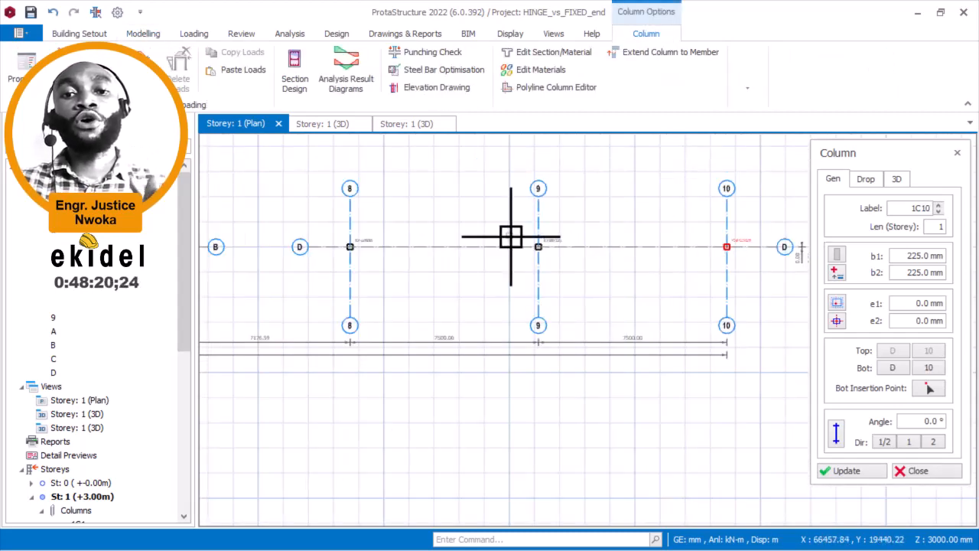
middle_drag(484, 232, 679, 249)
middle_drag(514, 241, 673, 230)
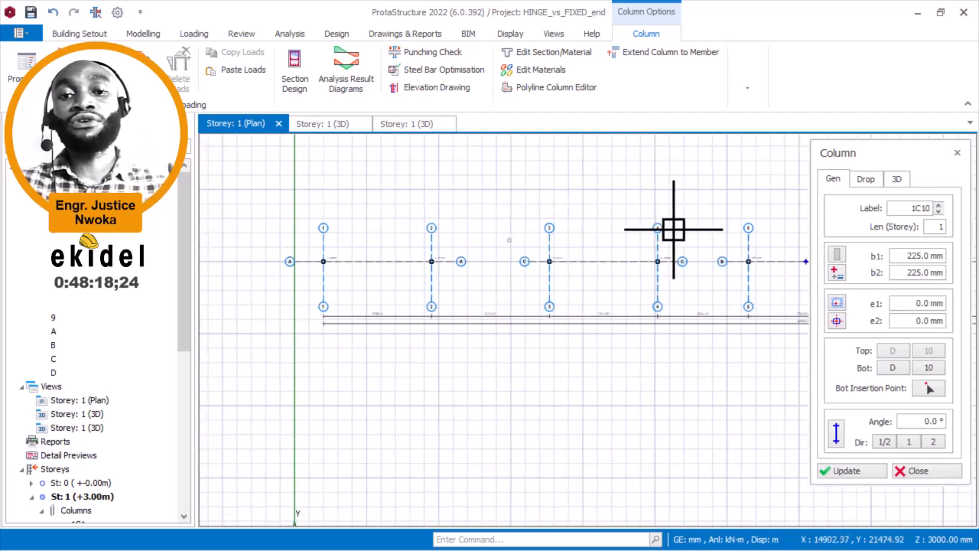
scroll(412, 276, up, 3)
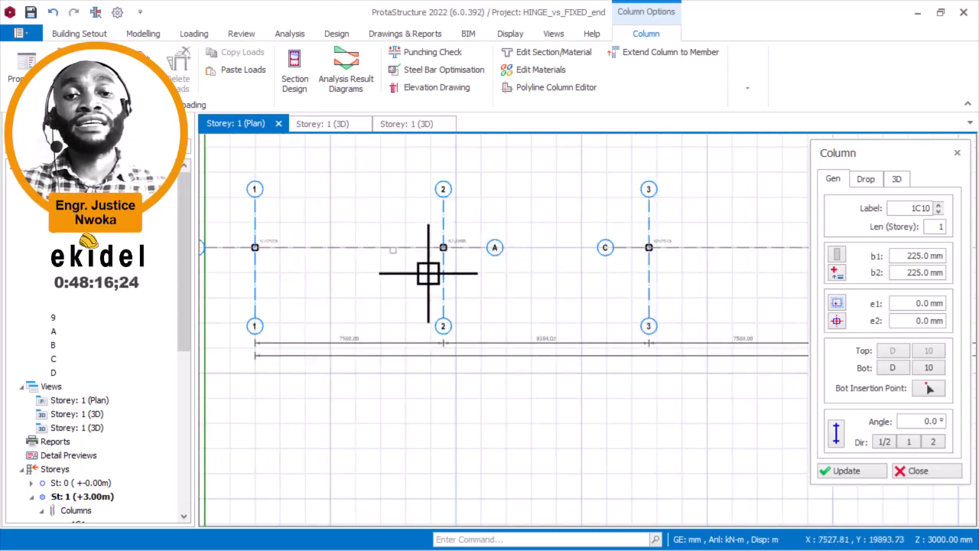
middle_drag(428, 273, 480, 289)
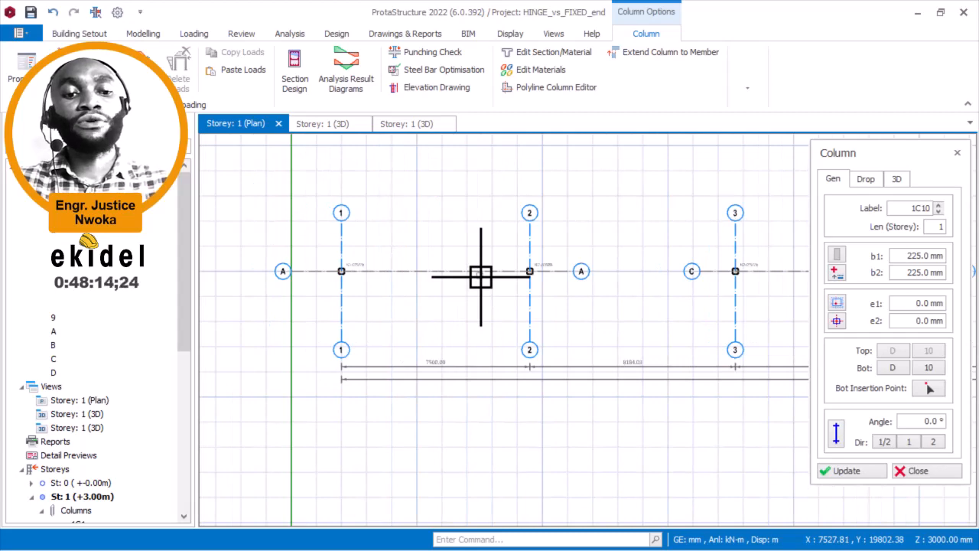
- Check the span dimensions between the numbered axes of the single-span and two-span frames
key(Escape)
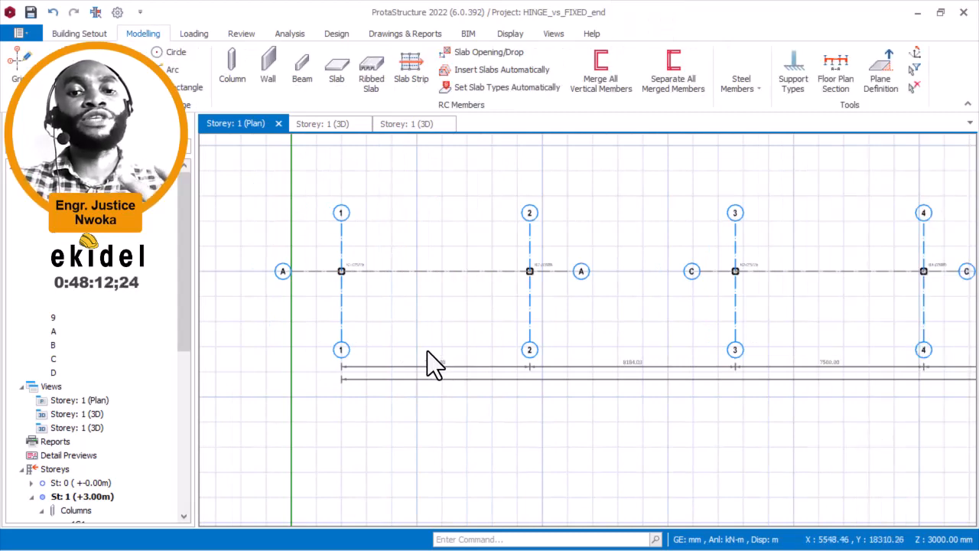
scroll(427, 352, up, 6)
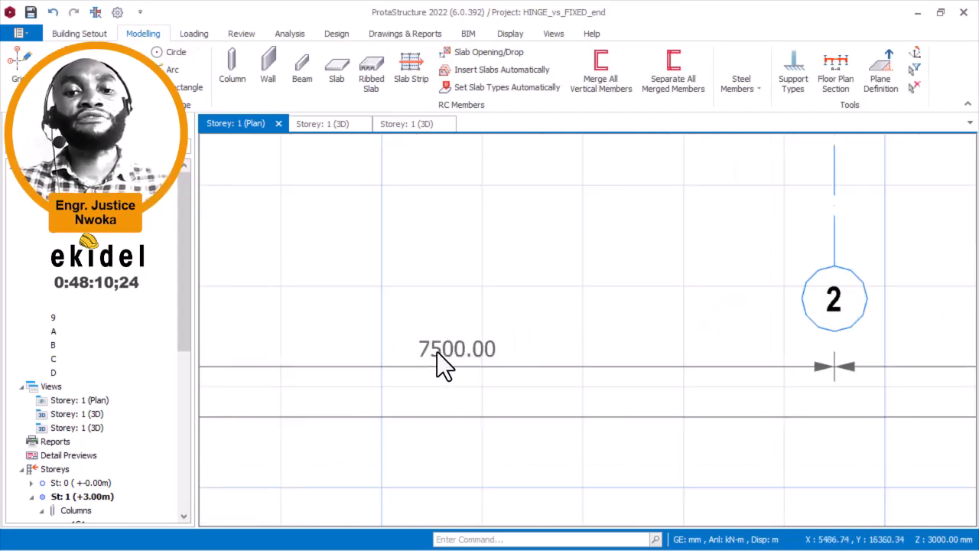
scroll(437, 351, down, 3)
middle_drag(754, 330, 542, 324)
middle_drag(909, 375, 397, 332)
scroll(635, 312, up, 4)
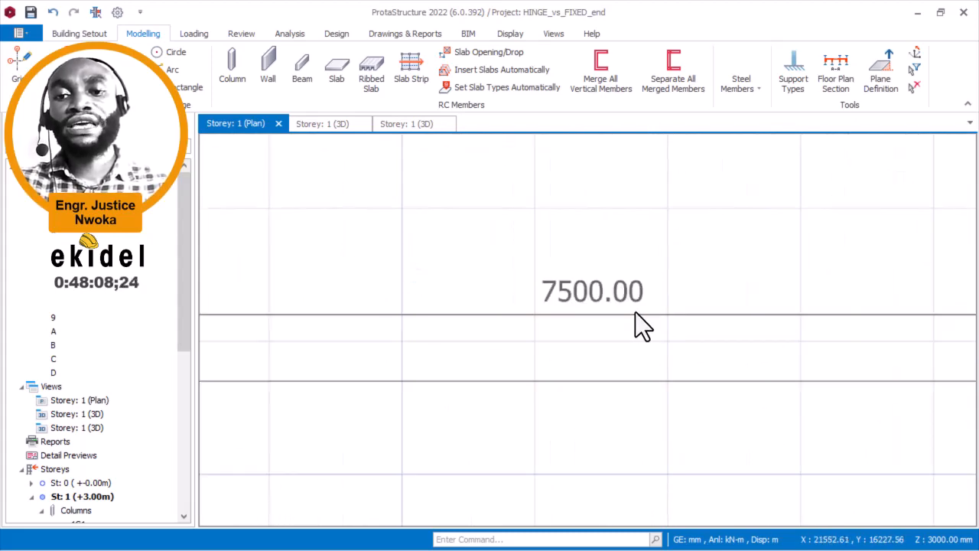
scroll(592, 298, down, 4)
middle_drag(789, 327, 512, 328)
middle_drag(691, 312, 612, 336)
scroll(505, 342, down, 3)
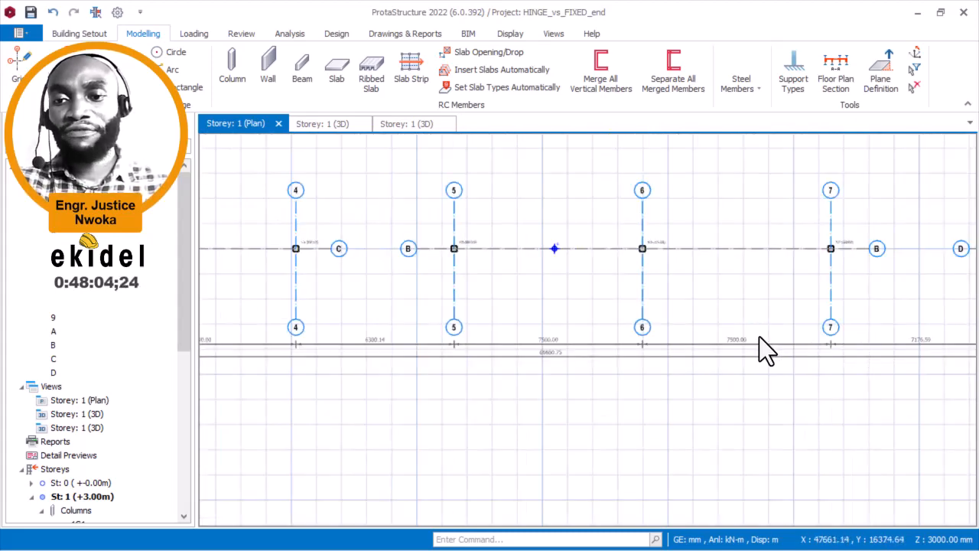
scroll(730, 337, up, 4)
scroll(729, 336, down, 4)
middle_drag(573, 306, 793, 339)
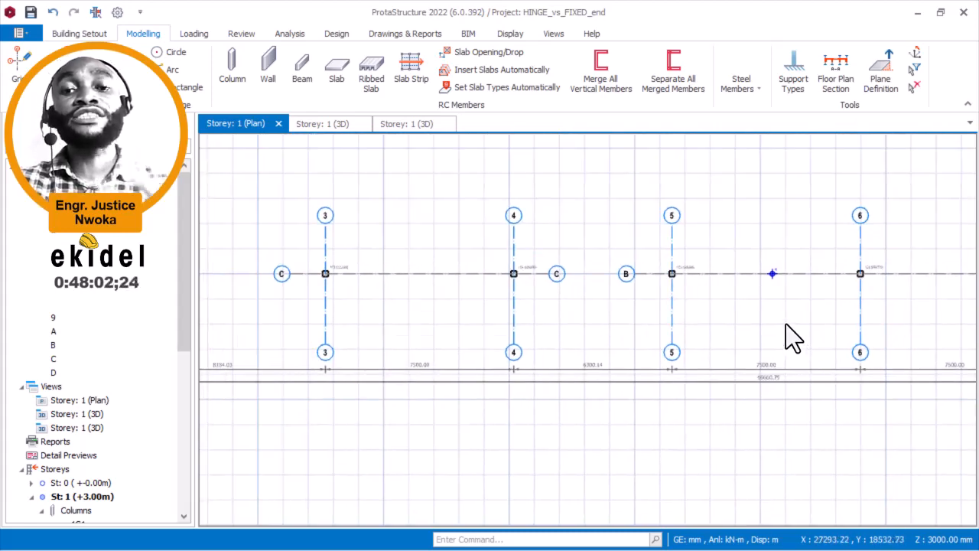
middle_drag(641, 303, 844, 293)
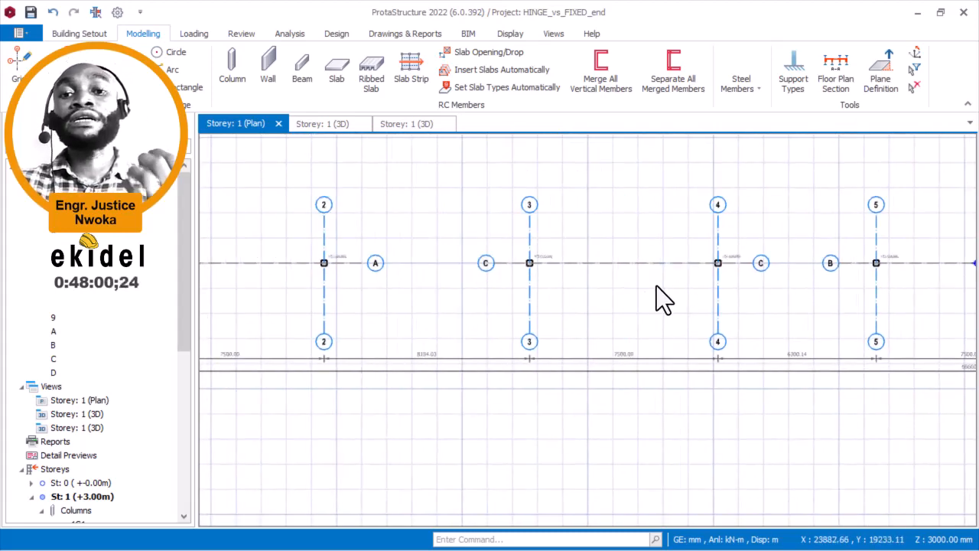
- Insert a 225 x 450 mm beam on axis A between axes 1 and 2
scroll(606, 271, down, 2)
middle_drag(529, 264, 654, 283)
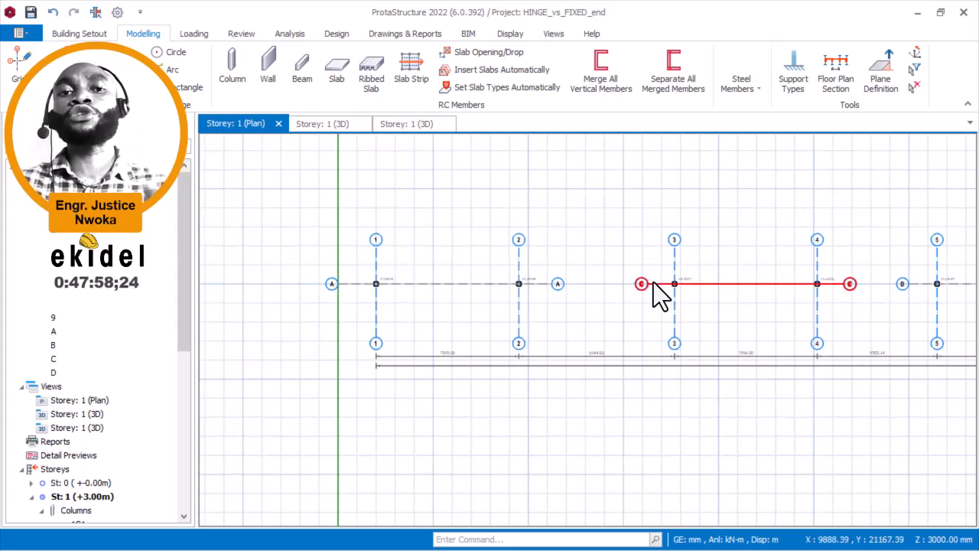
click(302, 68)
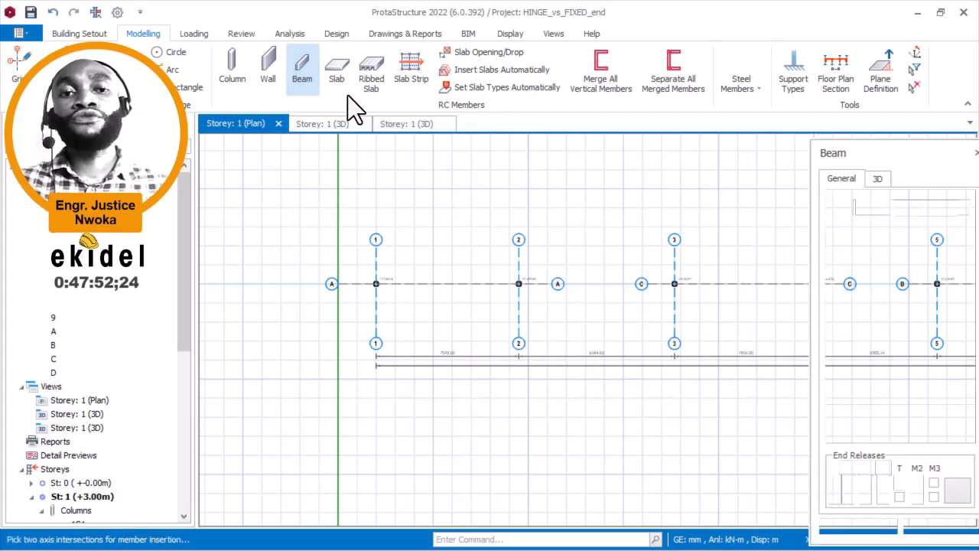
click(956, 260)
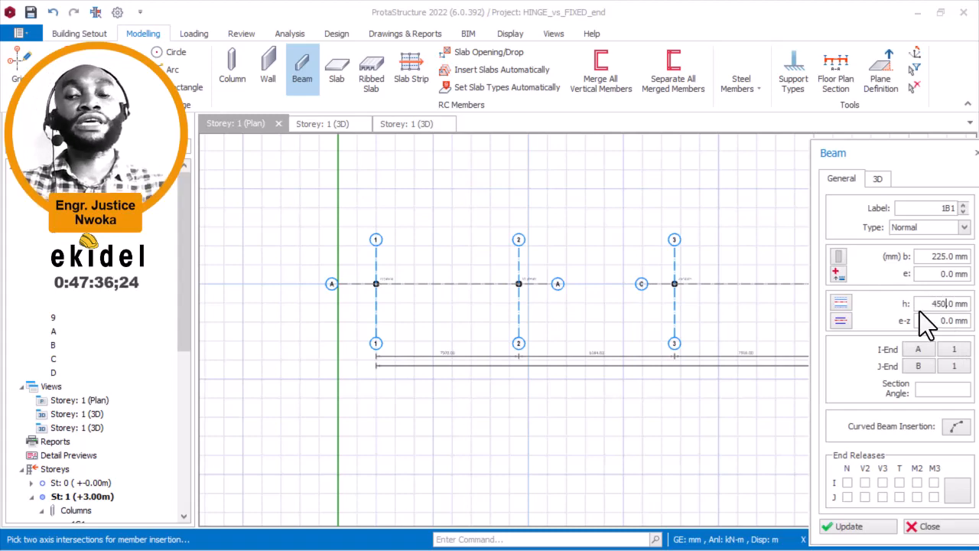
scroll(385, 262, up, 3)
scroll(357, 250, down, 1)
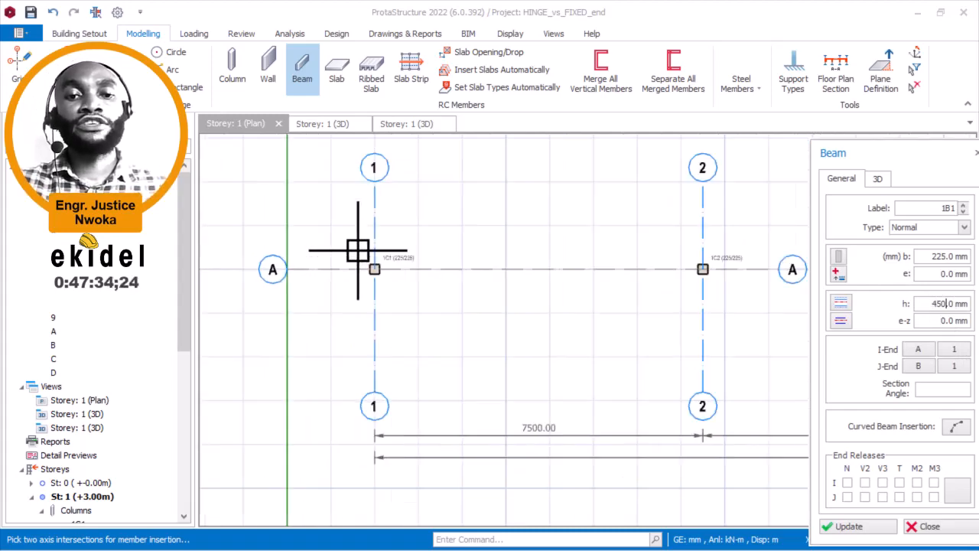
scroll(357, 250, down, 2)
drag(345, 227, 578, 291)
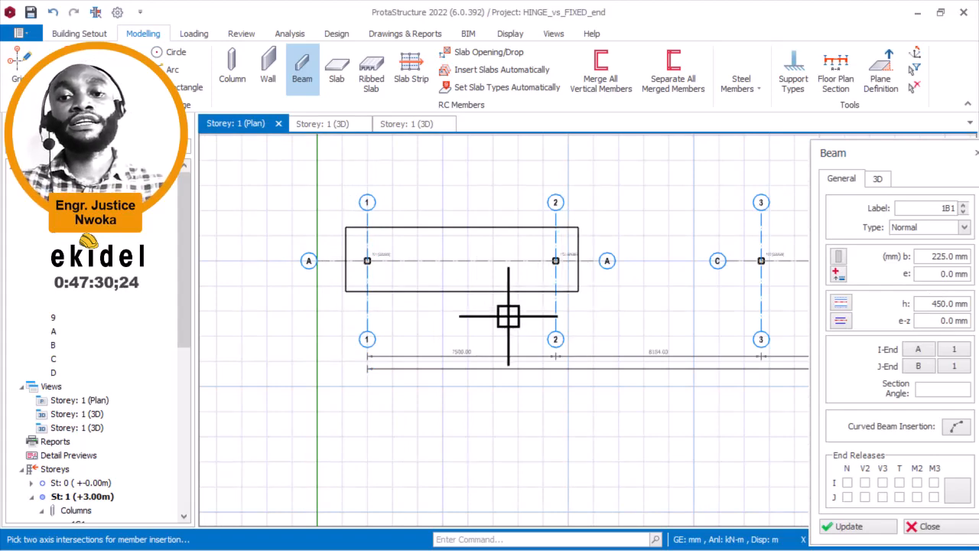
- Insert a 225 x 450 mm beam on axis C between axes 3 and 4
scroll(375, 286, down, 3)
scroll(596, 293, up, 4)
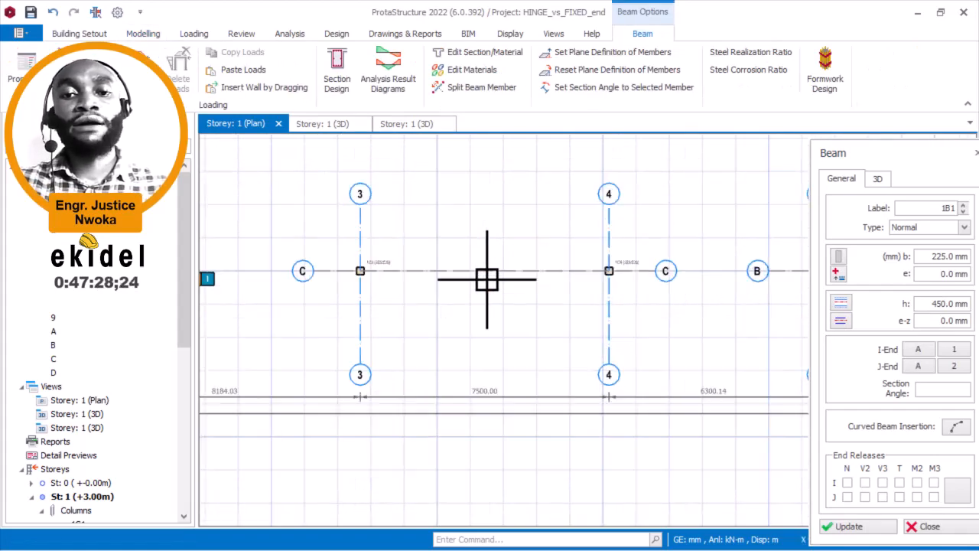
drag(344, 225, 642, 319)
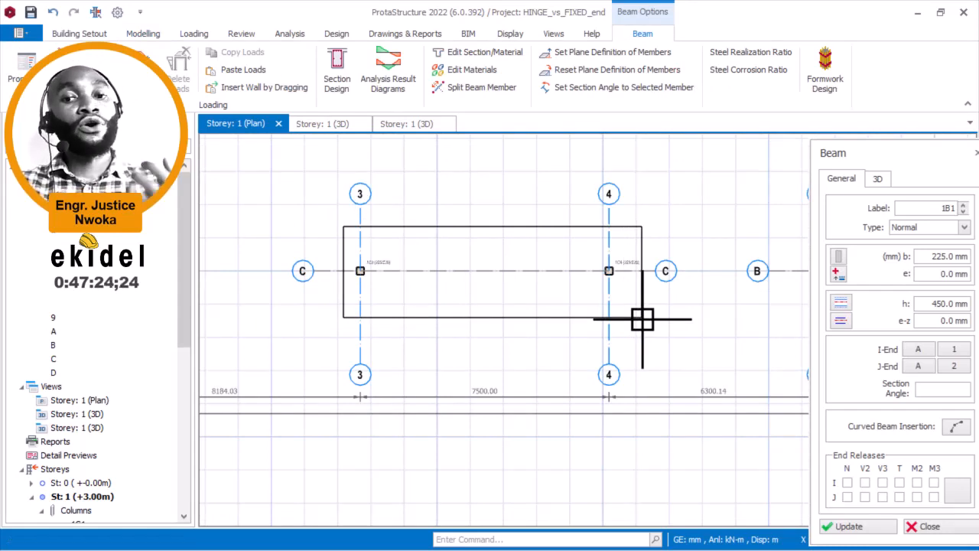
drag(642, 320, 639, 319)
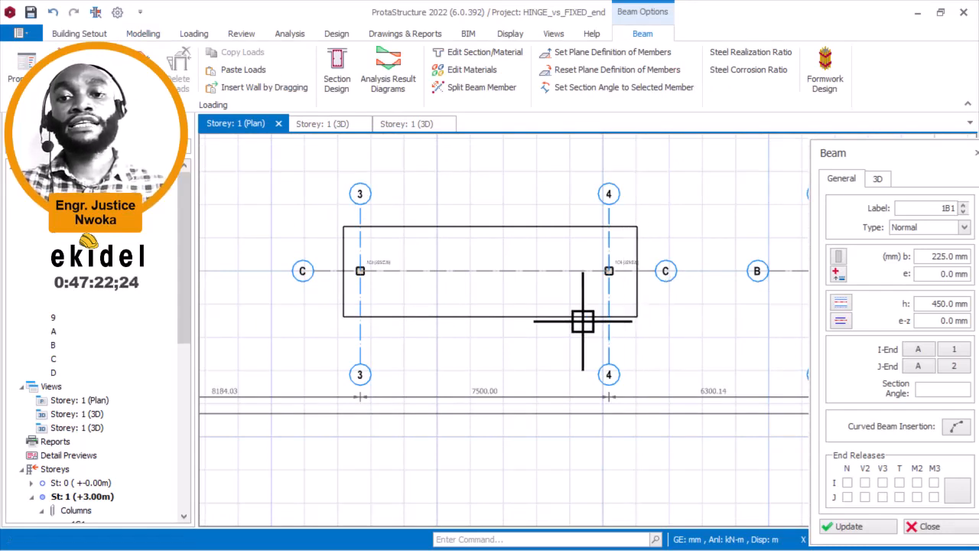
- Insert 225 x 450 mm beams along axis B spanning axes 5, 6 and 7
scroll(501, 299, down, 3)
scroll(459, 298, up, 3)
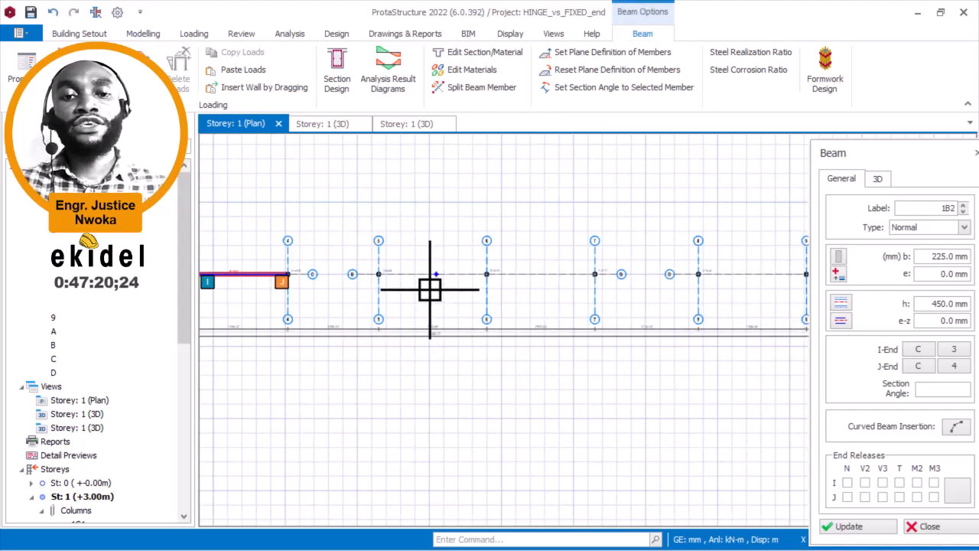
drag(321, 232, 753, 301)
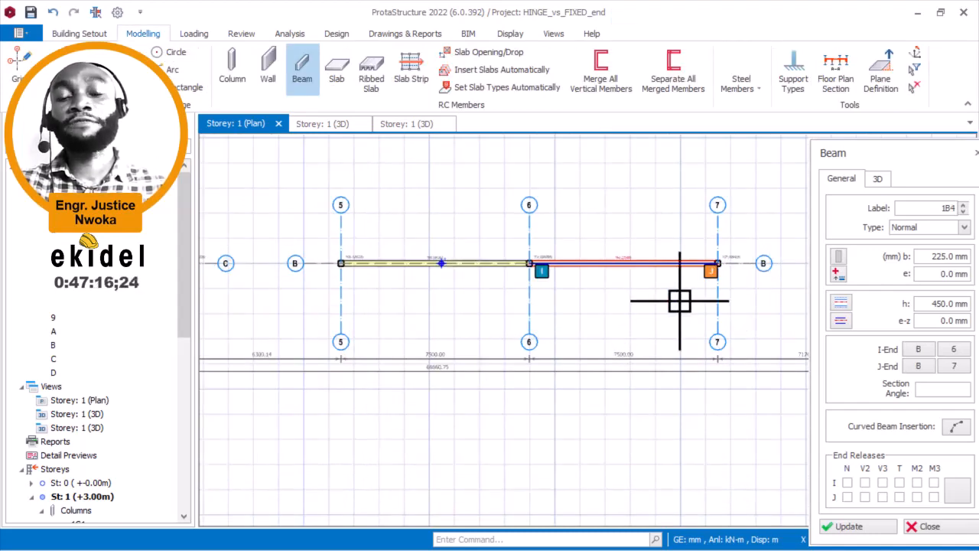
- Insert 225 x 450 mm beams along axis D spanning axes 8, 9 and 10
scroll(656, 298, down, 3)
middle_drag(742, 289, 452, 253)
scroll(452, 254, up, 2)
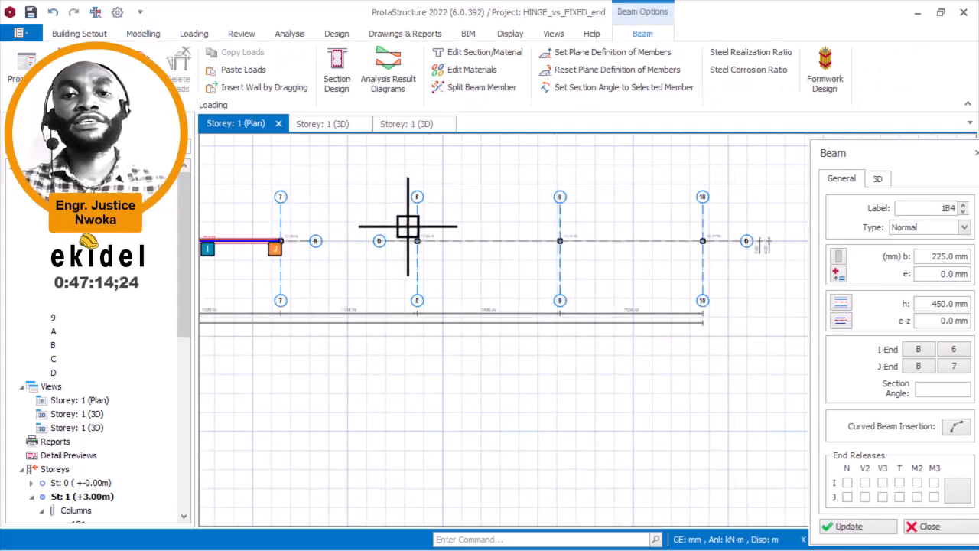
drag(403, 214, 709, 277)
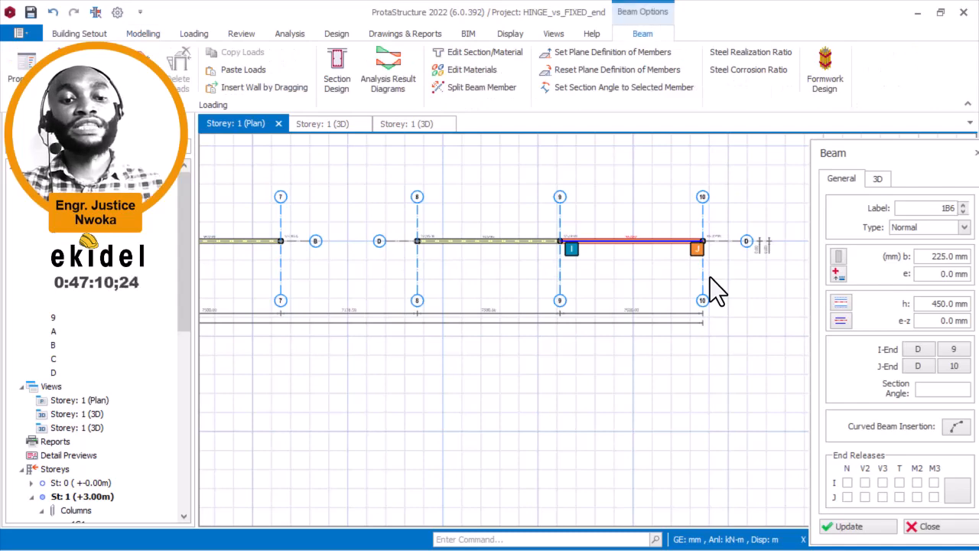
- Inspect the column-and-beam frames in 3D, focusing on the single-span frame on axis A, and return to the plan
click(346, 125)
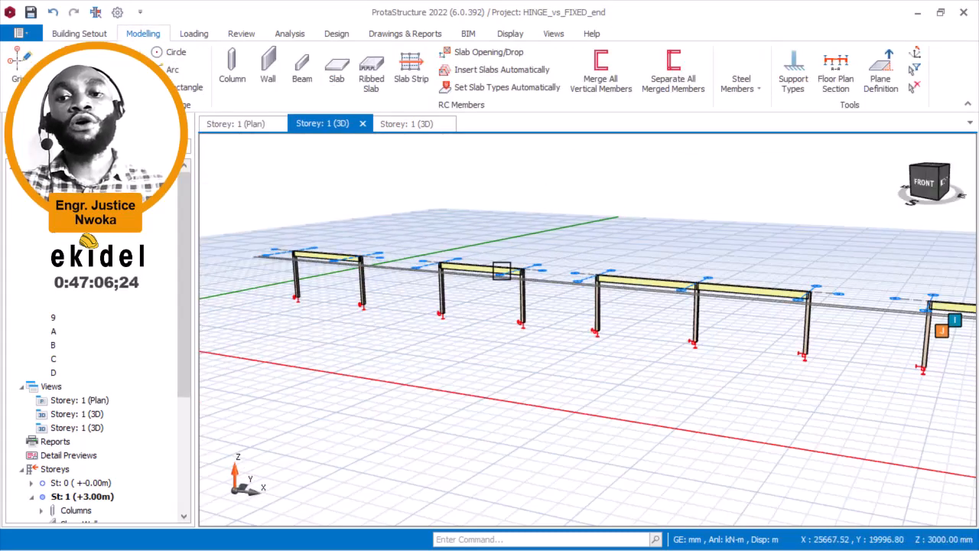
middle_drag(351, 265, 534, 309)
scroll(546, 287, up, 3)
click(503, 277)
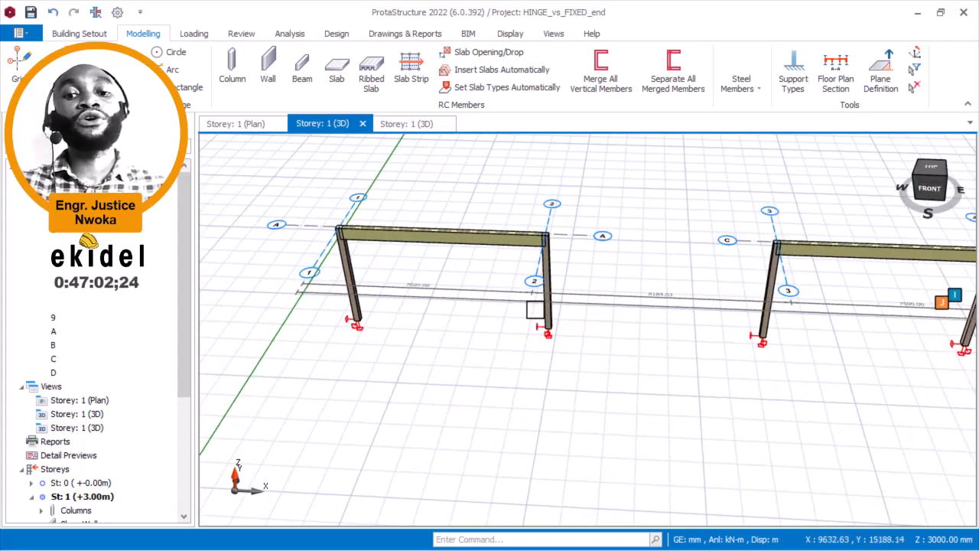
click(246, 123)
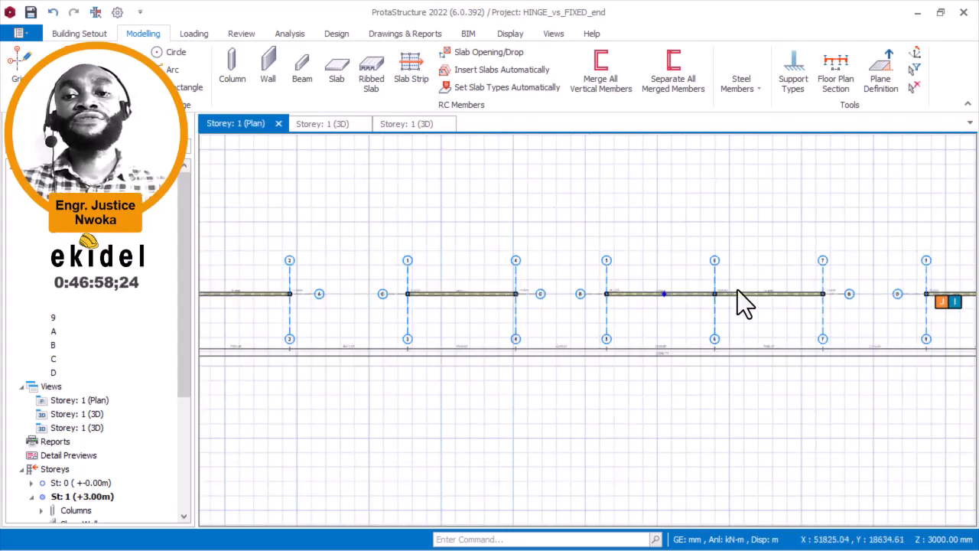
- Compare the single-span beams on axes A and C in plan and read the axis C beam's properties
scroll(378, 307, down, 2)
scroll(373, 308, up, 3)
scroll(348, 306, up, 2)
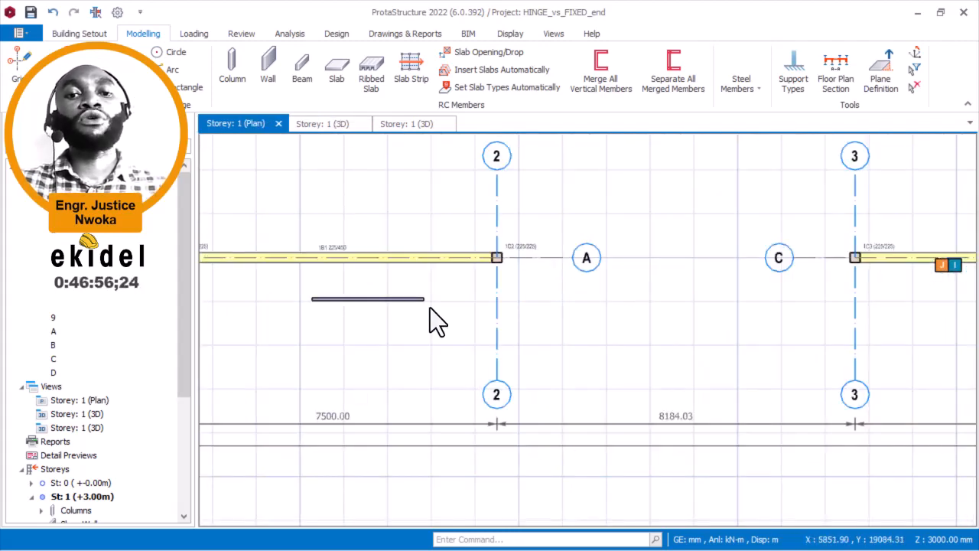
middle_drag(276, 288, 455, 324)
scroll(385, 306, up, 3)
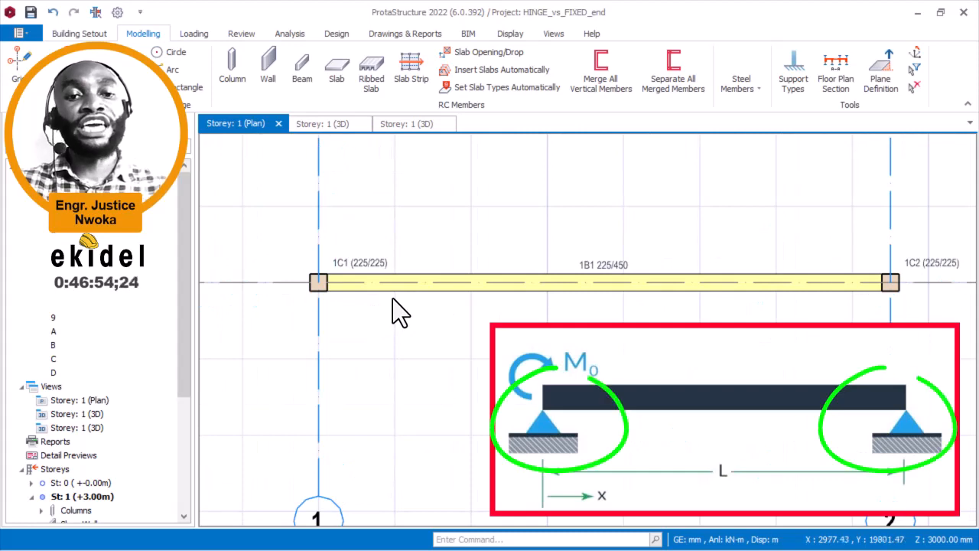
scroll(387, 291, down, 3)
middle_drag(707, 326, 423, 289)
scroll(769, 259, up, 2)
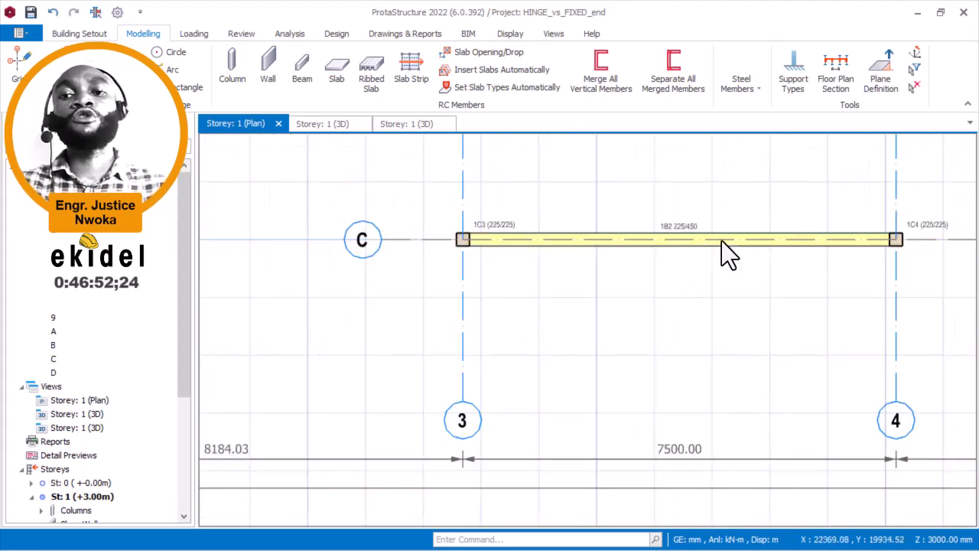
click(721, 241)
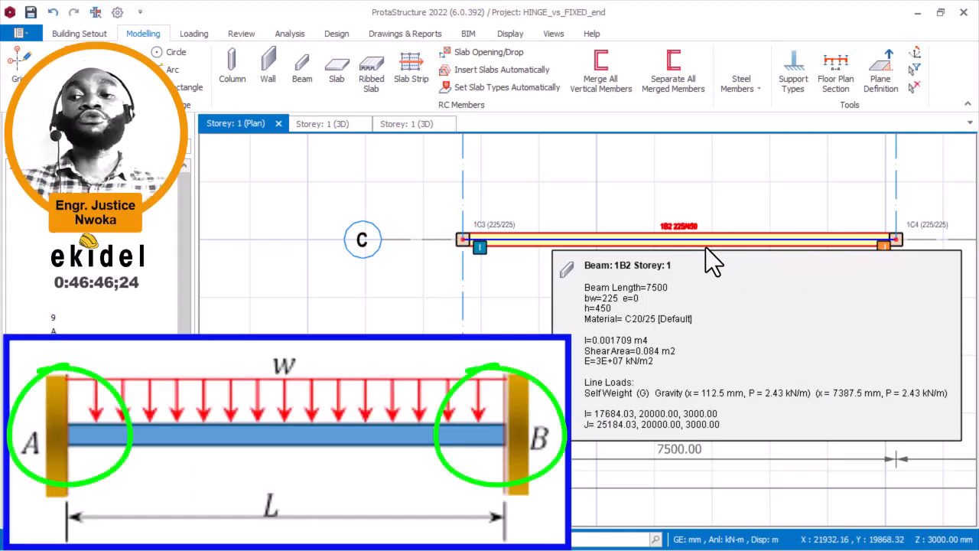
scroll(705, 247, down, 3)
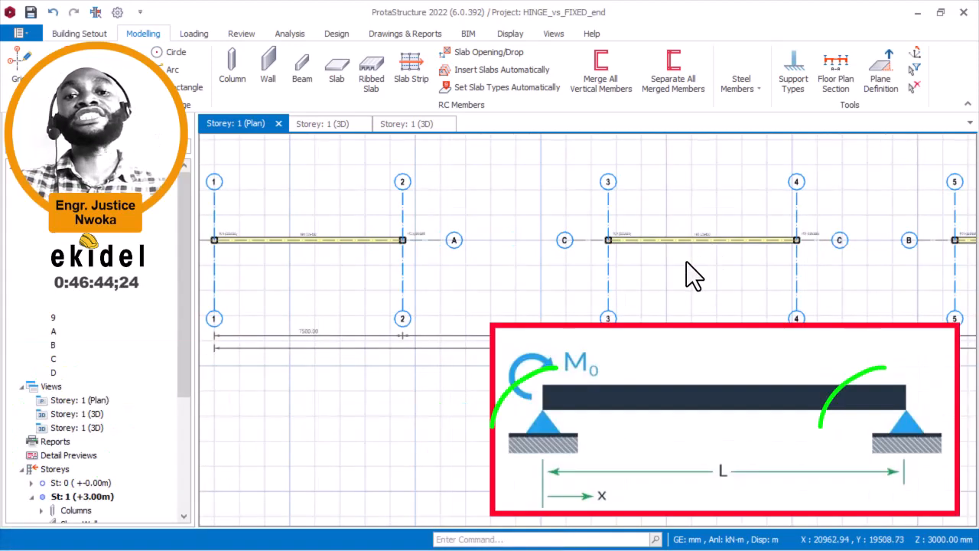
- Select the axis A beam and examine its connections to the columns on axes 1 and 2
middle_drag(491, 215, 693, 216)
scroll(535, 239, up, 2)
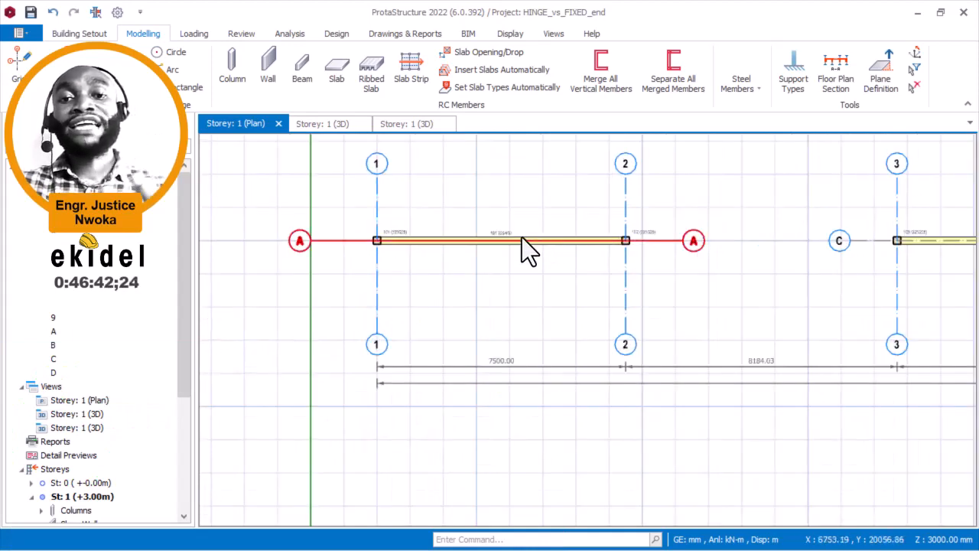
scroll(521, 238, up, 4)
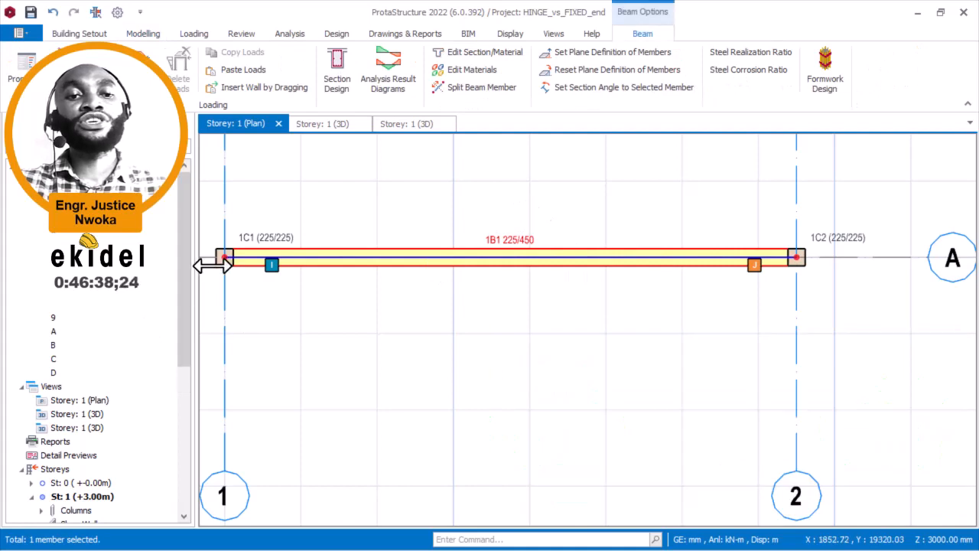
middle_drag(674, 271, 794, 260)
scroll(344, 249, up, 2)
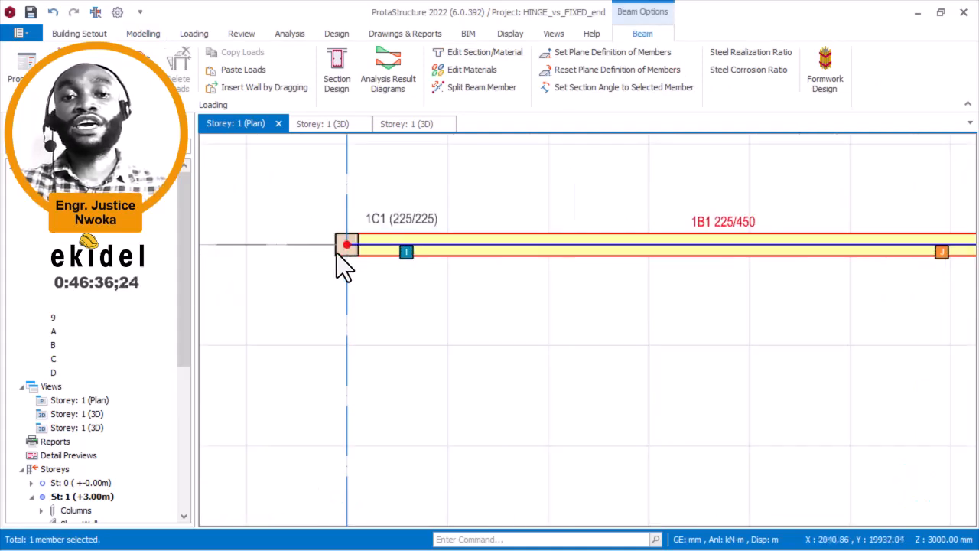
scroll(264, 228, down, 3)
scroll(734, 229, up, 2)
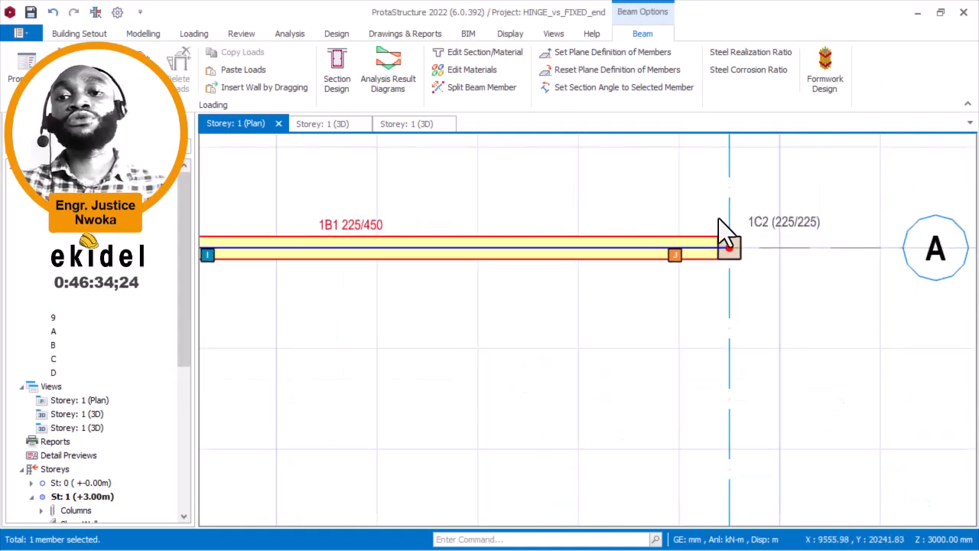
scroll(753, 236, down, 3)
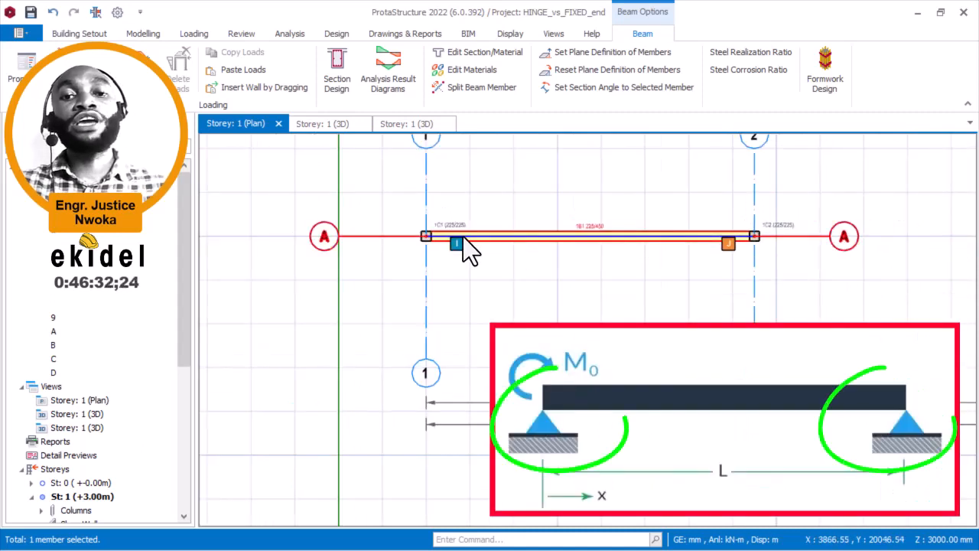
scroll(463, 247, up, 2)
mouse_move(432, 243)
scroll(416, 229, up, 1)
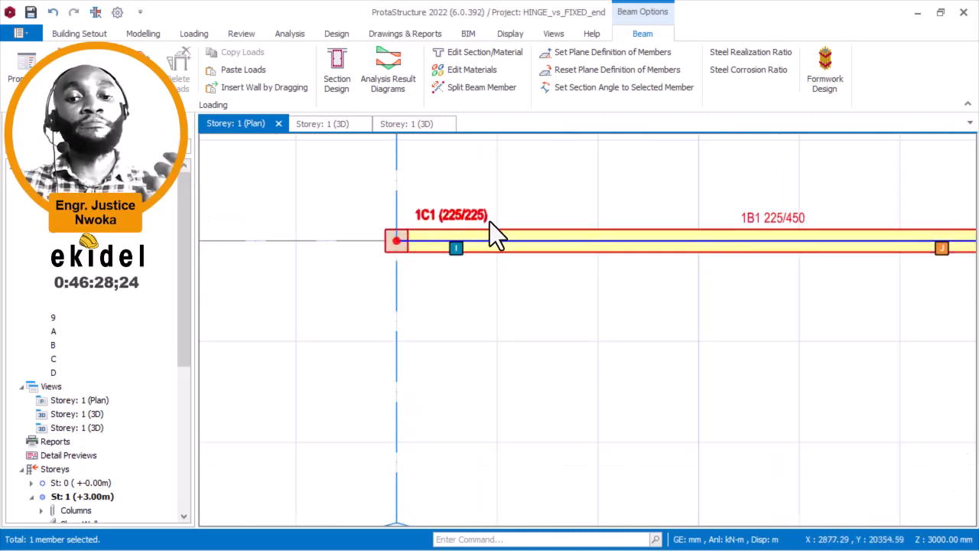
mouse_move(489, 221)
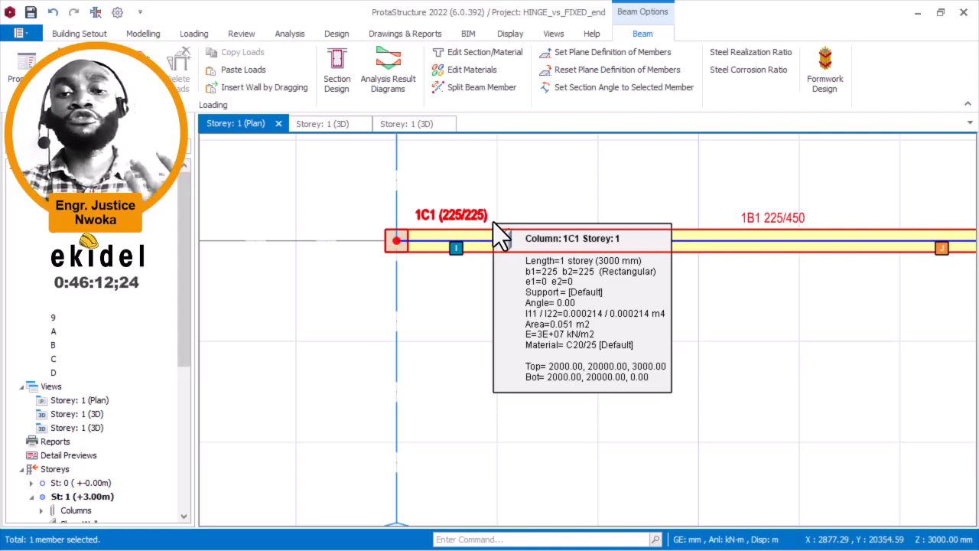
- Change the end conditions of the selected axis A beam between axes 1 and 2 to hinged
scroll(386, 290, down, 2)
scroll(536, 213, up, 2)
right_click(558, 213)
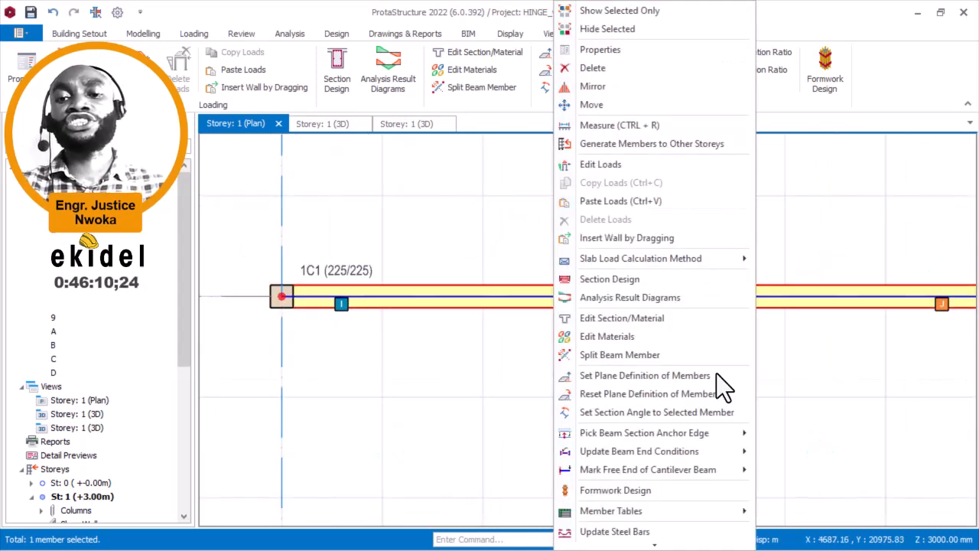
click(787, 468)
click(490, 274)
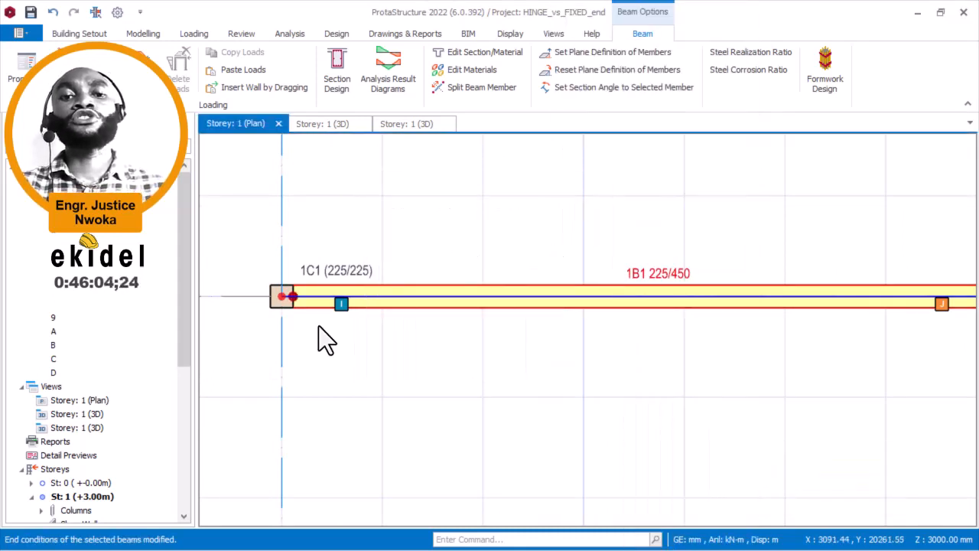
- Inspect the hinges at both ends of the axis A beam and compare them with the axis C beam's end at axis 3
scroll(318, 329, up, 4)
key(Escape)
scroll(319, 264, up, 4)
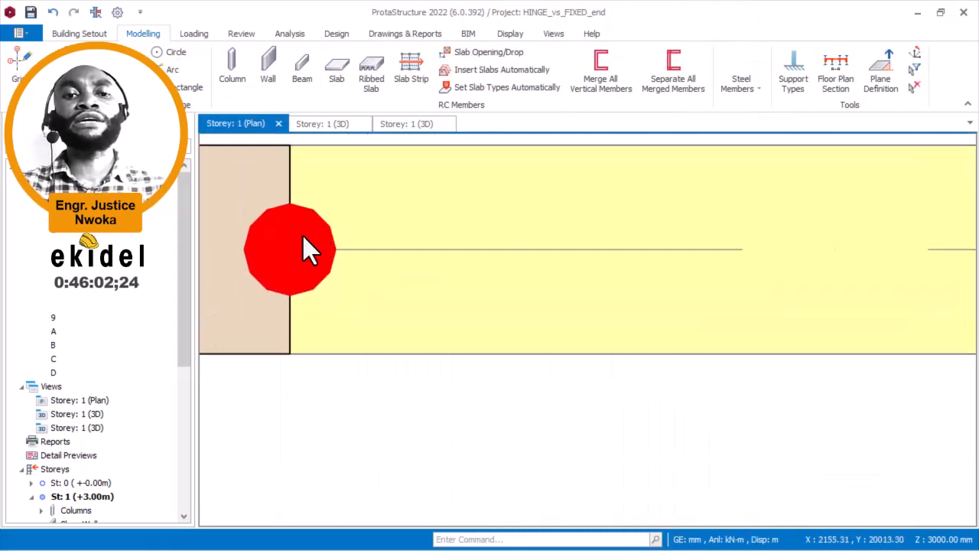
scroll(304, 237, down, 3)
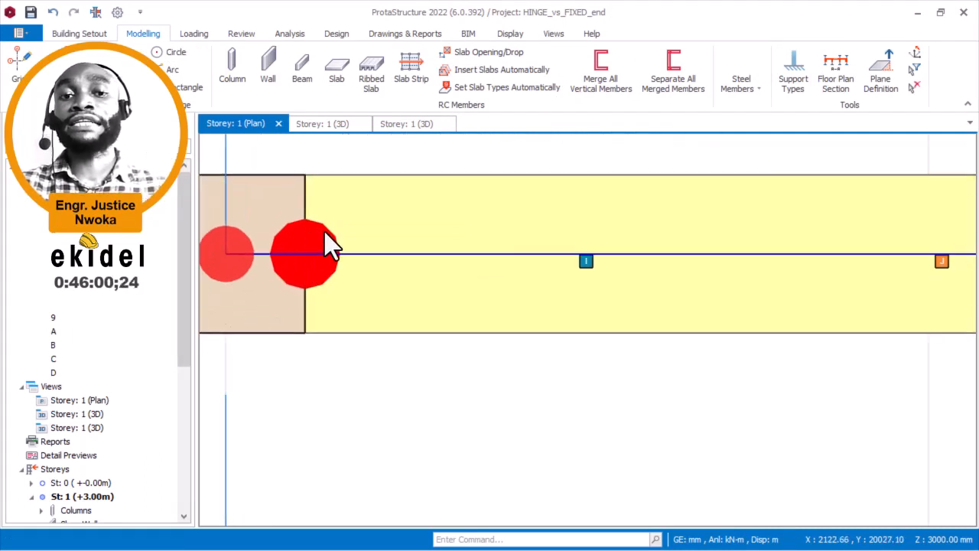
scroll(328, 240, up, 3)
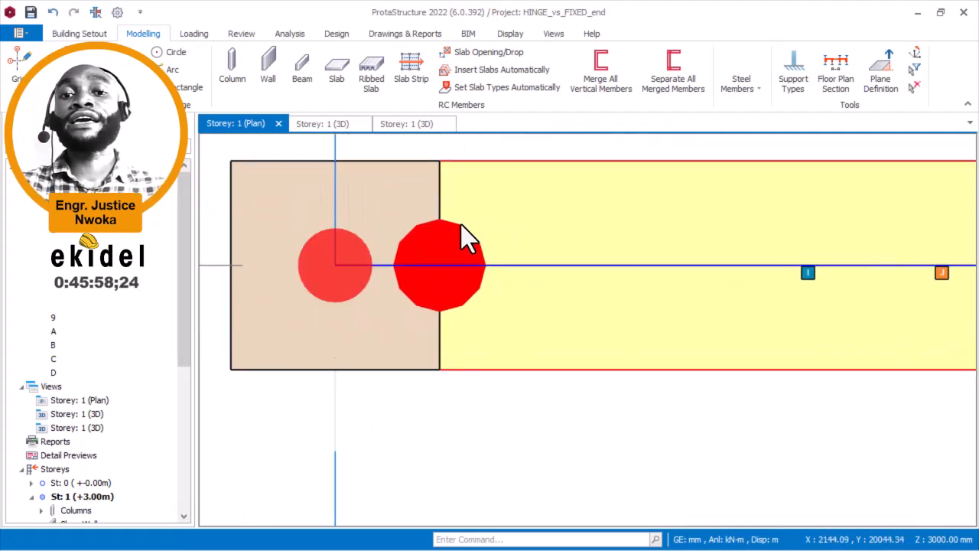
scroll(432, 229, down, 3)
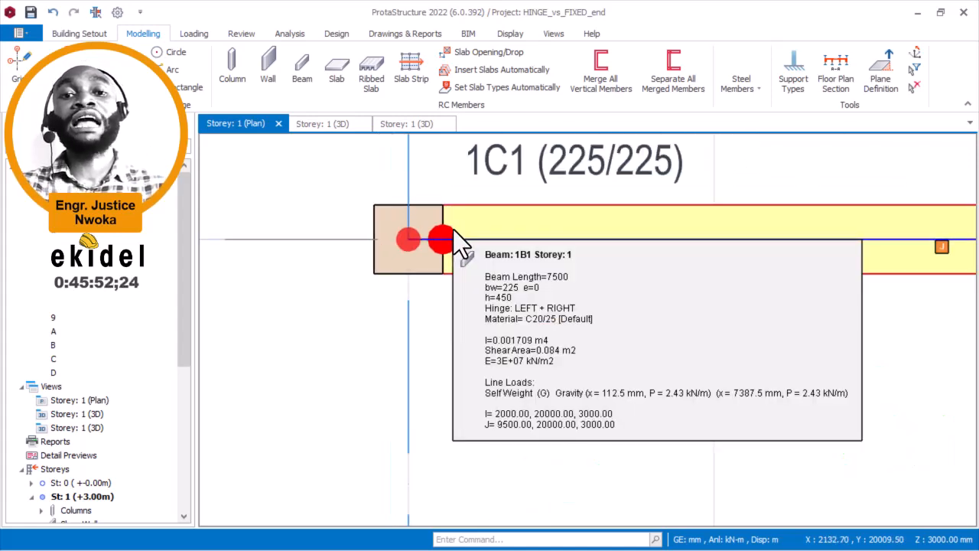
scroll(453, 229, up, 3)
scroll(435, 245, up, 2)
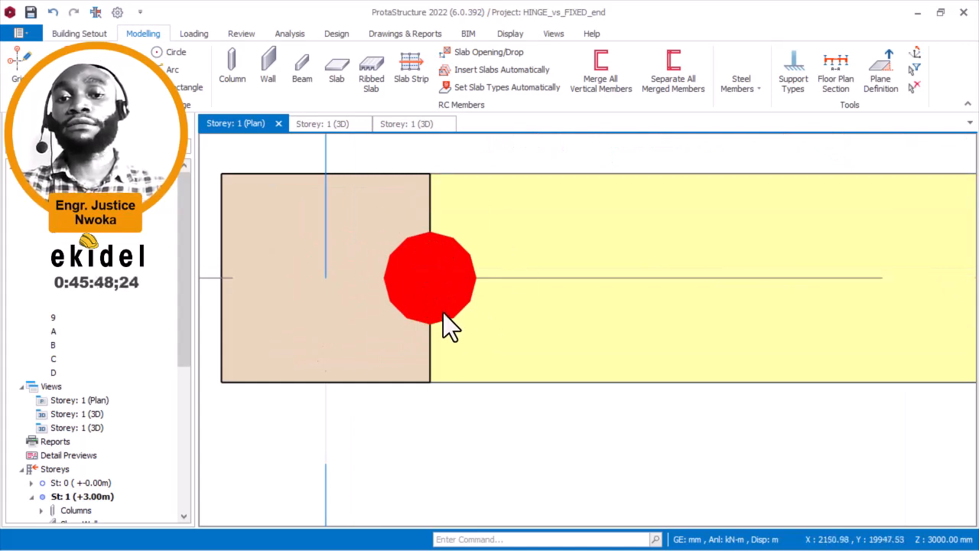
scroll(462, 232, down, 2)
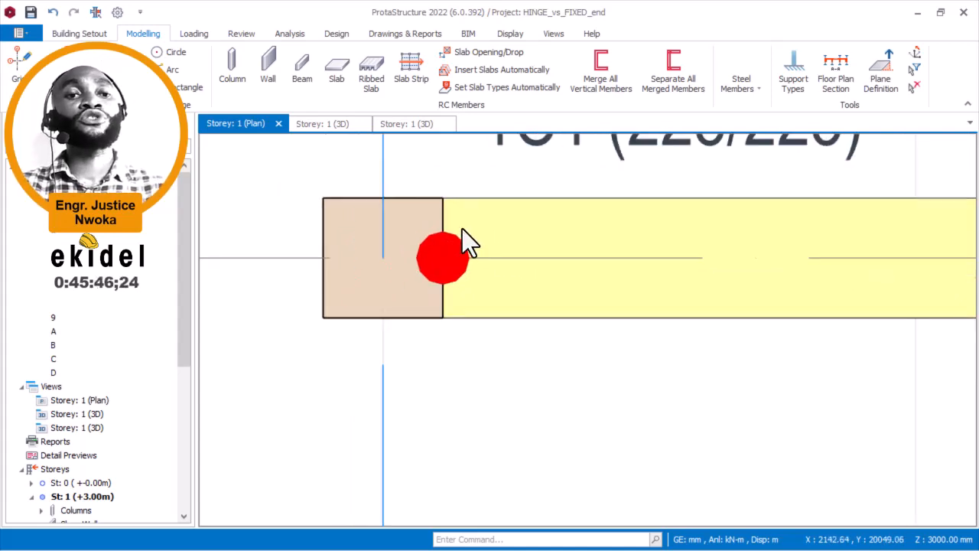
scroll(462, 229, down, 4)
middle_drag(948, 233, 601, 228)
middle_drag(854, 255, 512, 252)
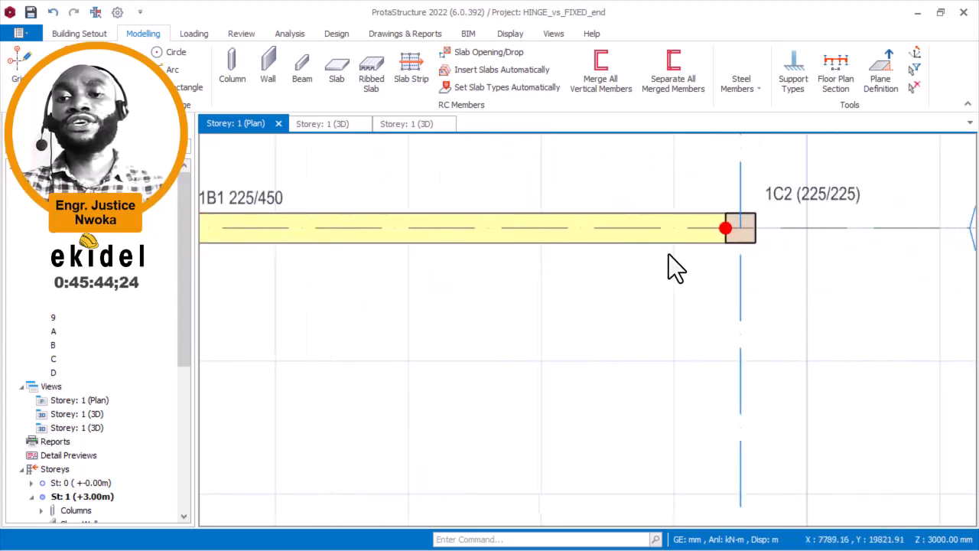
middle_drag(744, 225, 646, 225)
scroll(645, 224, up, 3)
scroll(558, 229, down, 6)
middle_drag(956, 228, 597, 234)
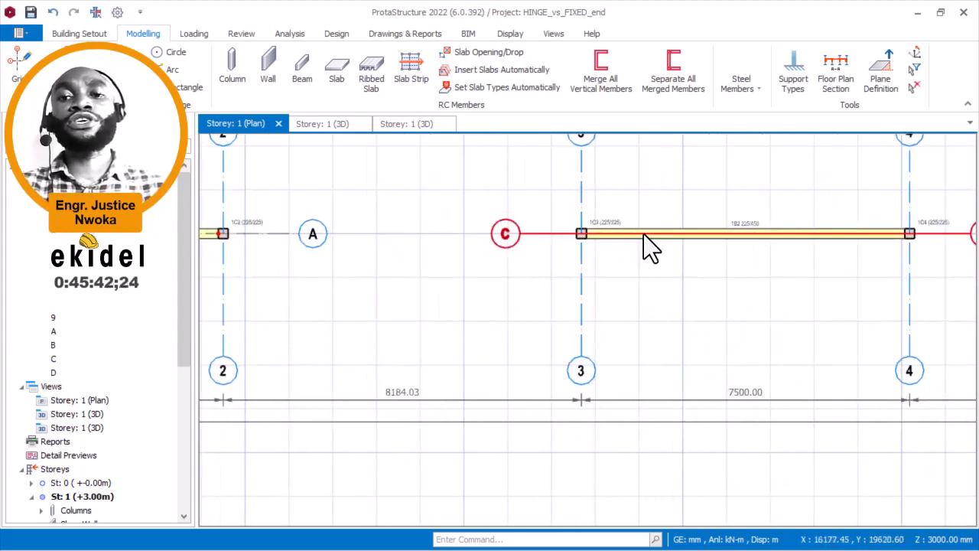
scroll(646, 237, up, 3)
middle_drag(562, 273, 410, 266)
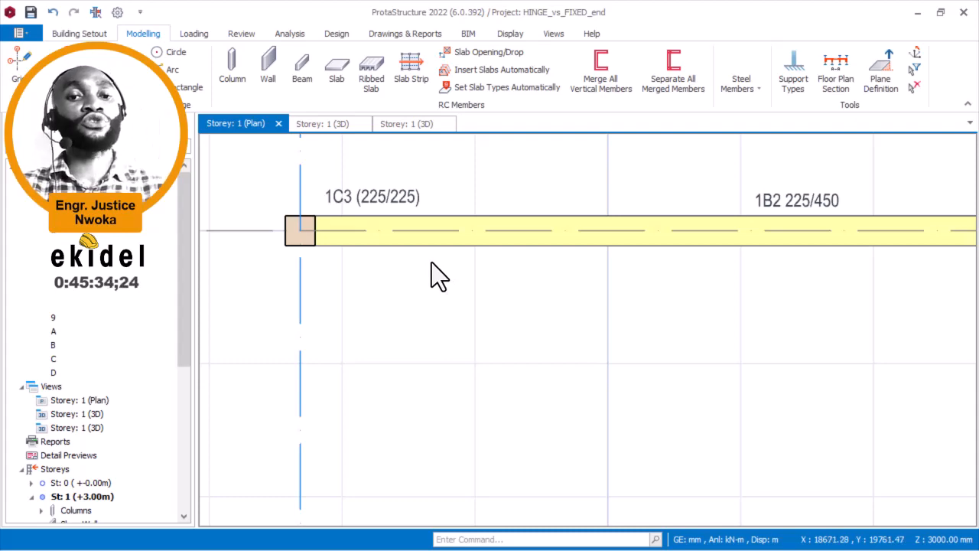
- Select the axis B beam between axes 5 and 6 and set its end condition to Hinge at Left End (i)
scroll(431, 259, down, 3)
middle_drag(674, 295, 389, 300)
scroll(633, 258, up, 1)
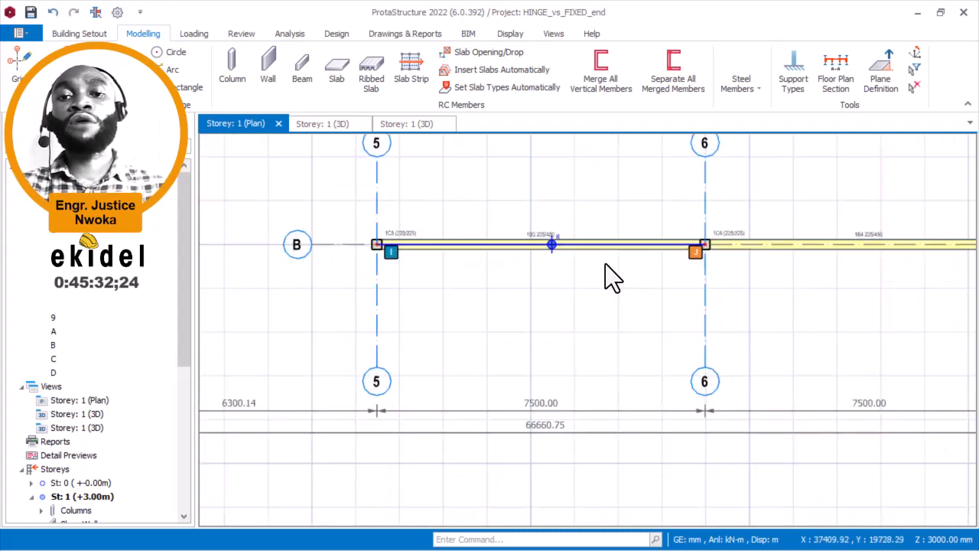
middle_drag(549, 270, 477, 273)
scroll(382, 261, up, 3)
middle_drag(285, 247, 452, 243)
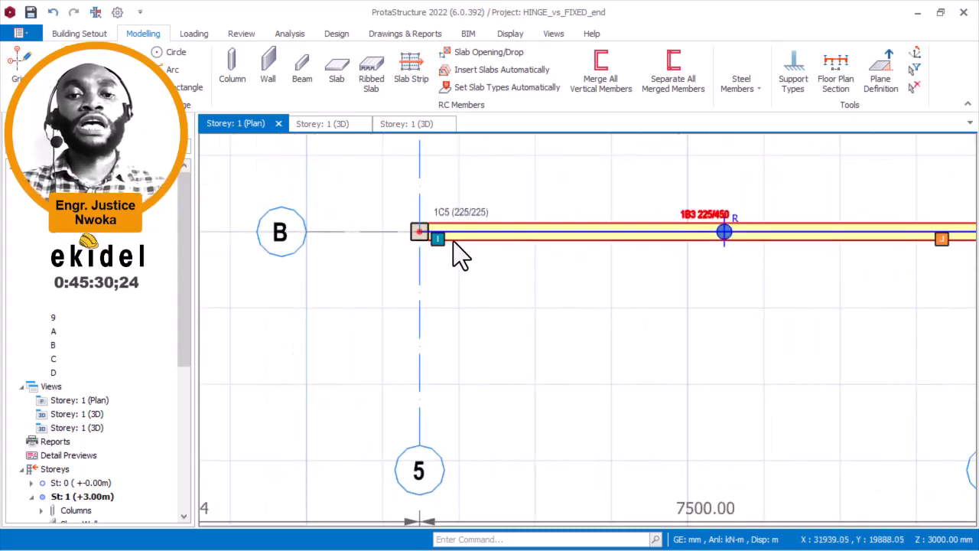
click(452, 241)
scroll(427, 216, up, 2)
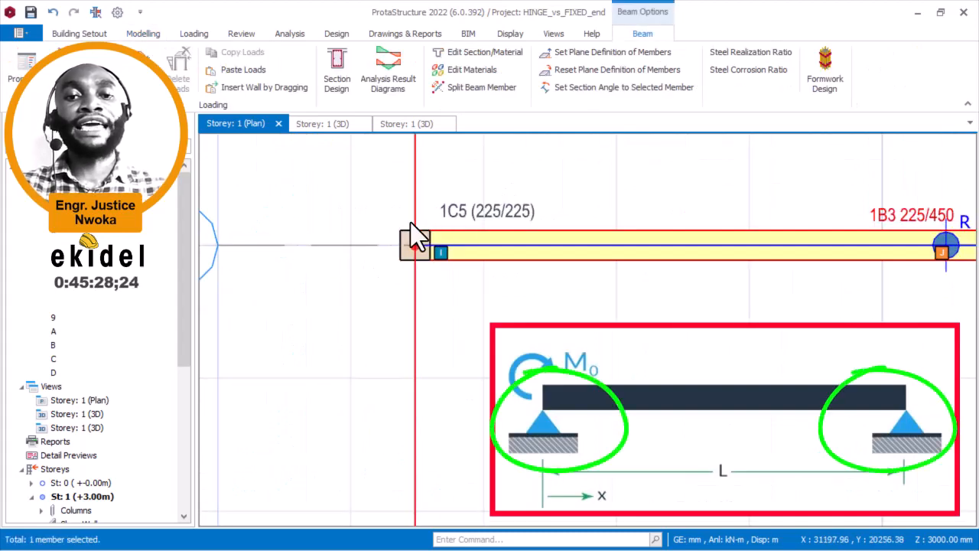
scroll(412, 227, down, 2)
right_click(529, 182)
mouse_move(701, 457)
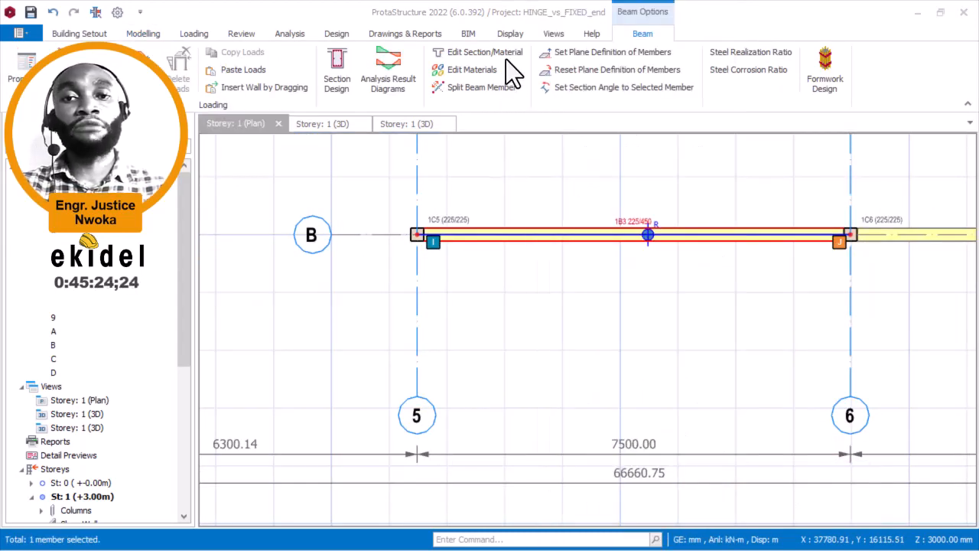
scroll(429, 238, up, 2)
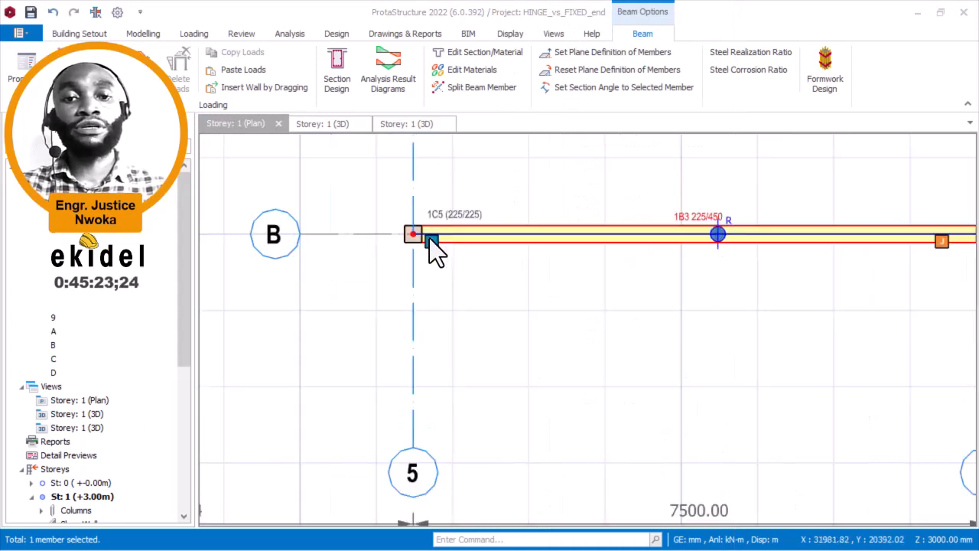
right_click(504, 199)
mouse_move(633, 451)
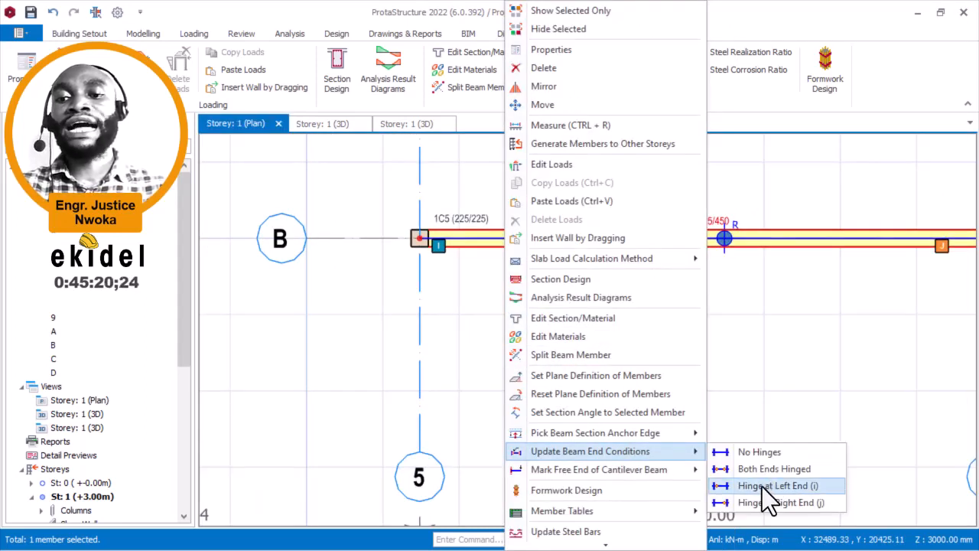
click(762, 486)
click(491, 279)
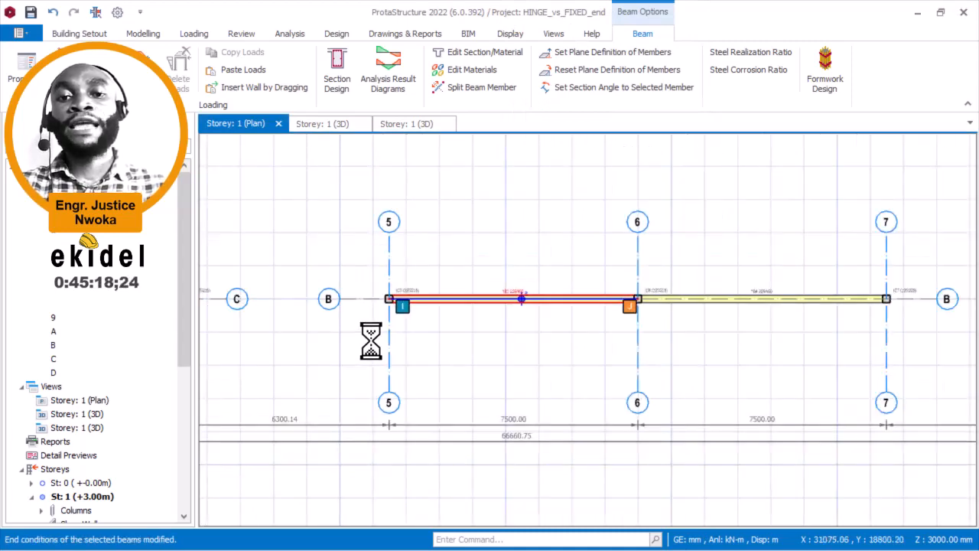
- Select the axis B beam between axes 6 and 7 and set its end condition to Hinge at Right End (j)
scroll(786, 367, up, 5)
click(538, 268)
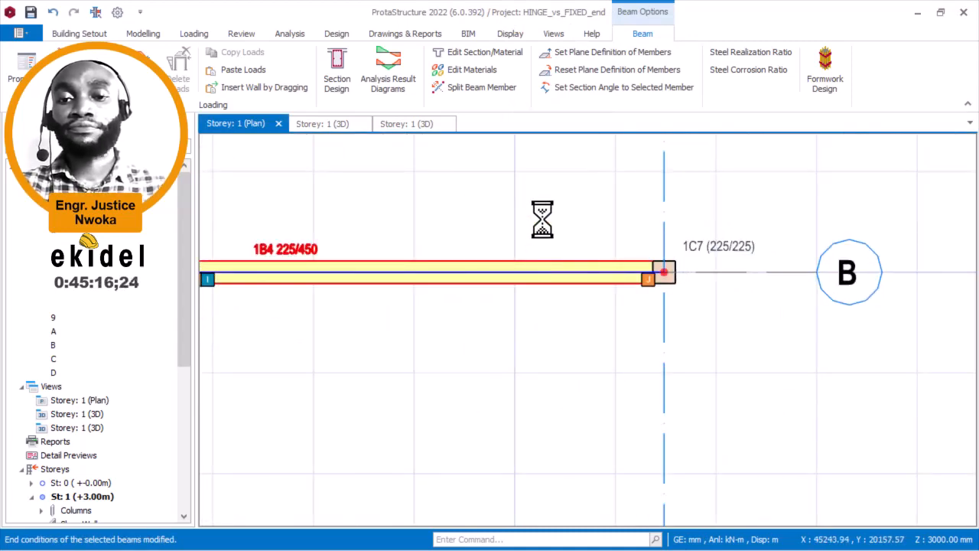
mouse_move(719, 472)
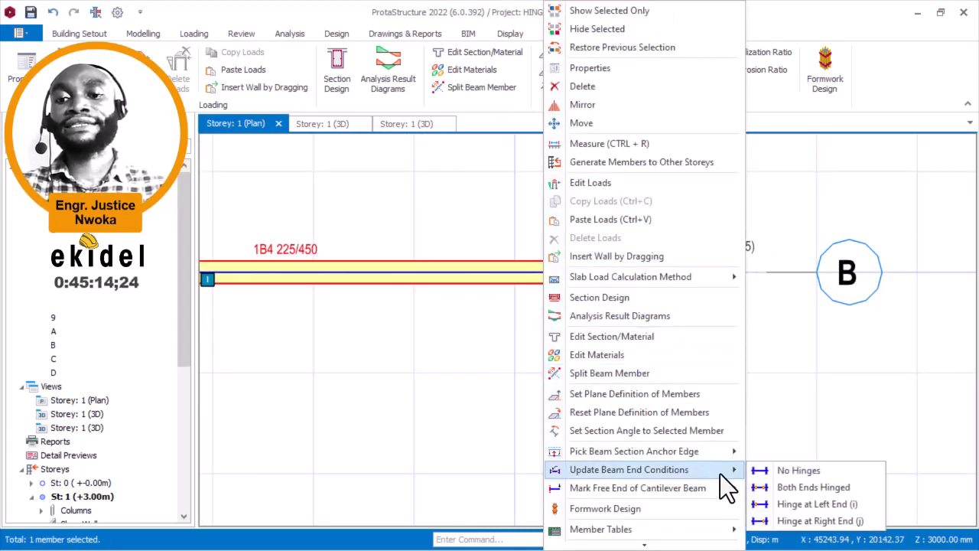
click(796, 521)
click(520, 275)
- Examine the end conditions of the two-span axis B beams at the columns on axes 5, 6 and 7
scroll(651, 264, up, 5)
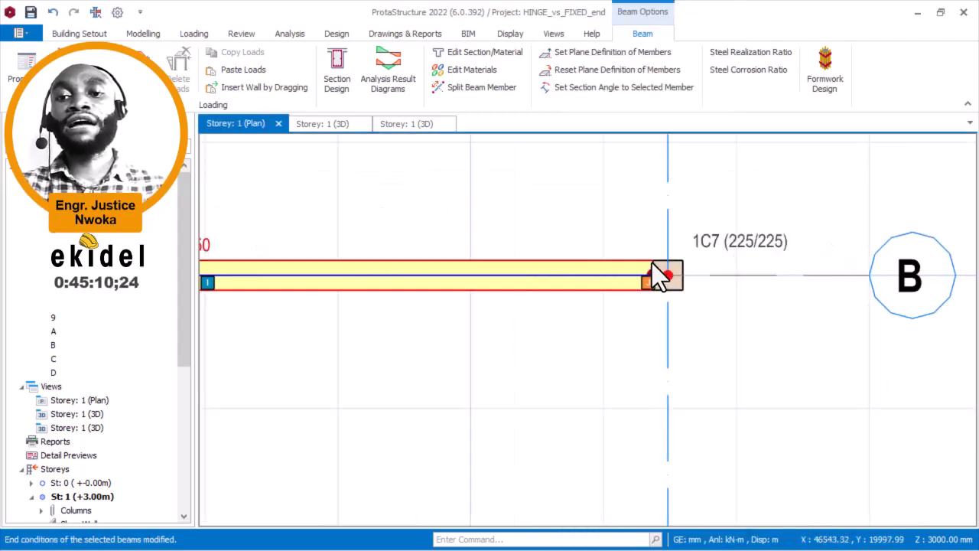
scroll(427, 284, down, 4)
scroll(654, 218, down, 4)
scroll(535, 216, up, 3)
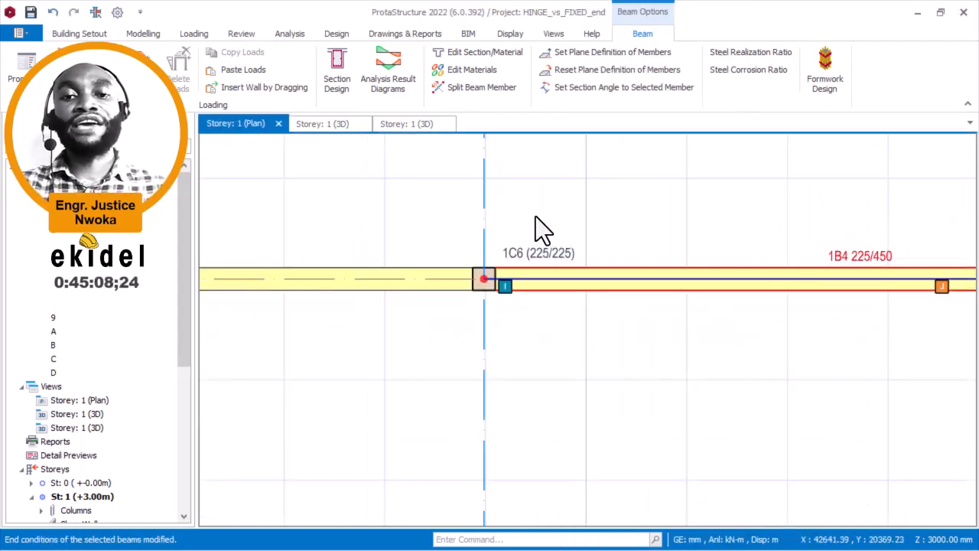
scroll(642, 216, down, 4)
scroll(496, 221, up, 4)
scroll(659, 257, down, 4)
scroll(539, 258, up, 7)
scroll(445, 273, down, 6)
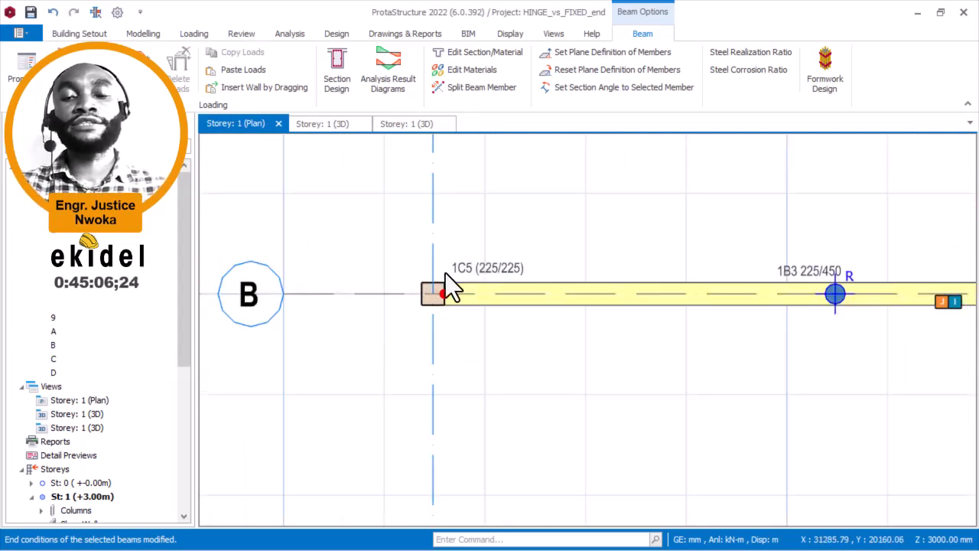
scroll(564, 253, up, 2)
scroll(564, 252, down, 2)
scroll(891, 275, up, 5)
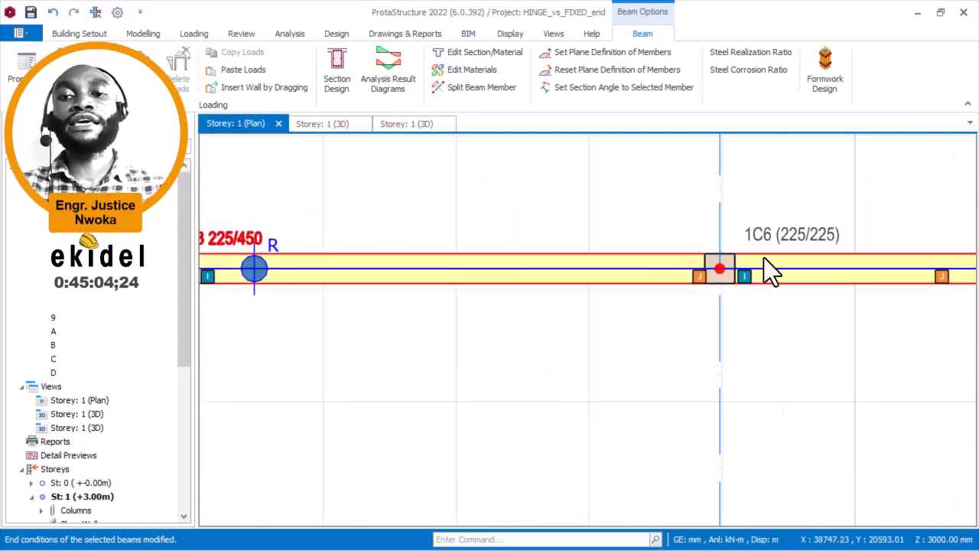
middle_drag(763, 220, 735, 237)
scroll(734, 239, down, 1)
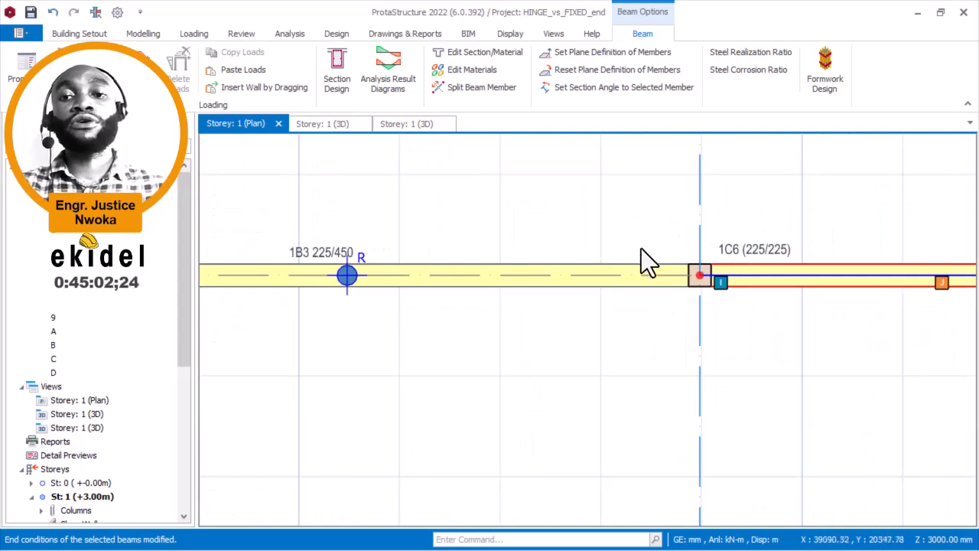
drag(554, 330, 689, 289)
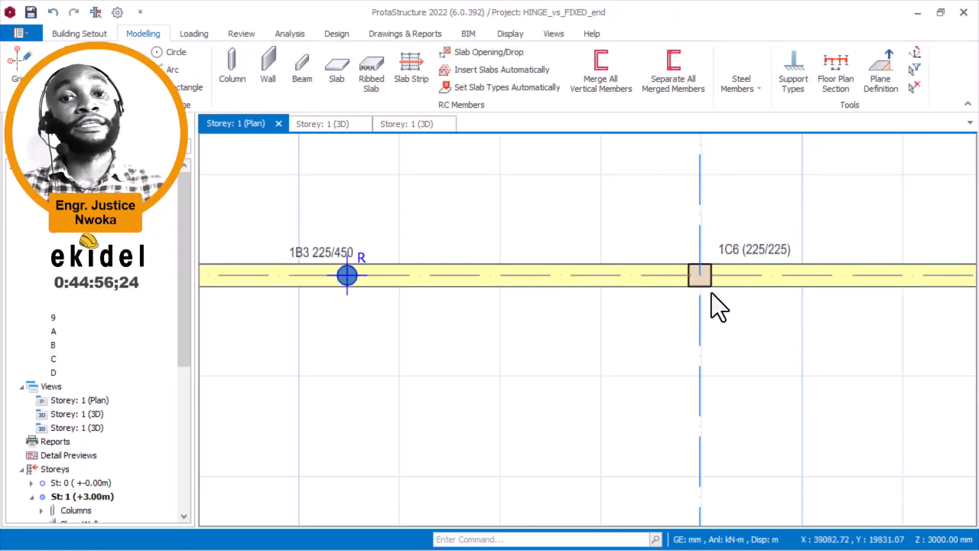
- Examine the two-span axis D beams from axis 8 and compare their ends with the axis B beam's end at axis 7
scroll(711, 293, up, 1)
scroll(534, 279, down, 2)
scroll(539, 267, down, 3)
middle_drag(684, 281, 535, 286)
middle_drag(843, 286, 548, 290)
scroll(560, 284, up, 3)
scroll(459, 294, up, 2)
scroll(454, 280, down, 2)
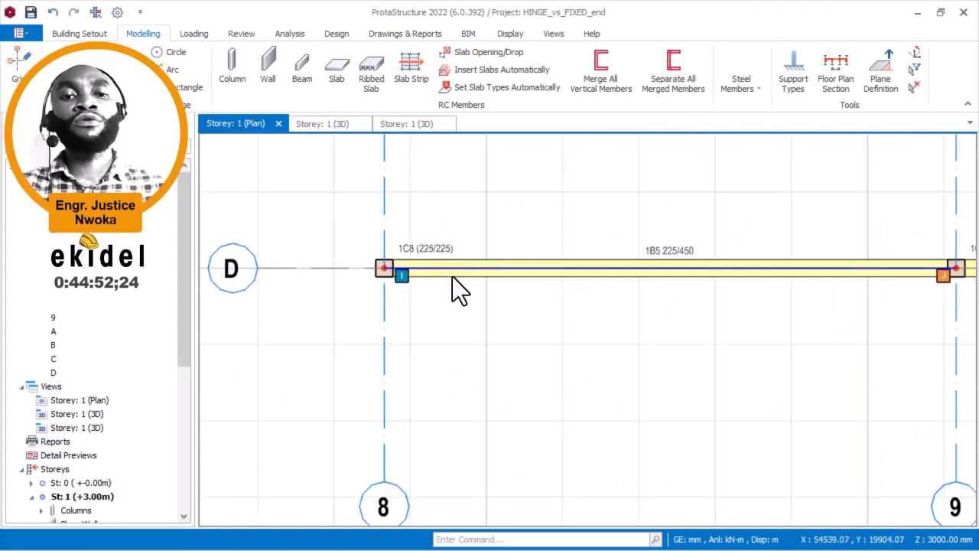
middle_drag(480, 271, 817, 284)
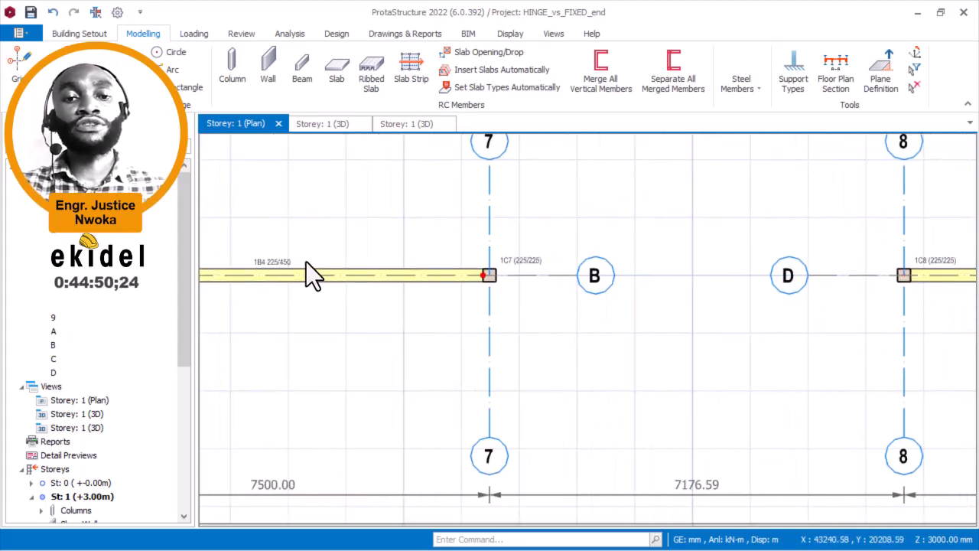
middle_drag(763, 270, 487, 260)
scroll(486, 260, down, 2)
middle_drag(627, 257, 482, 246)
scroll(482, 247, up, 3)
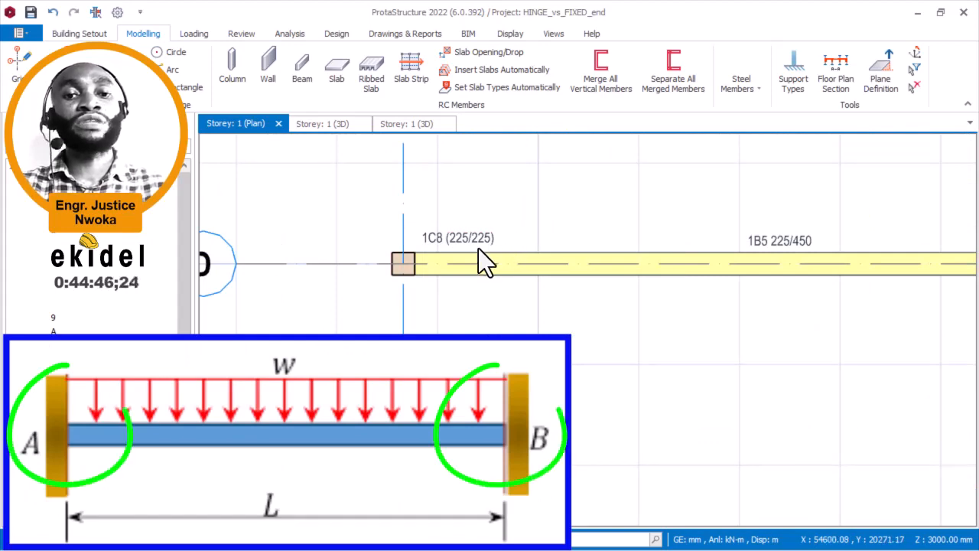
scroll(490, 237, down, 5)
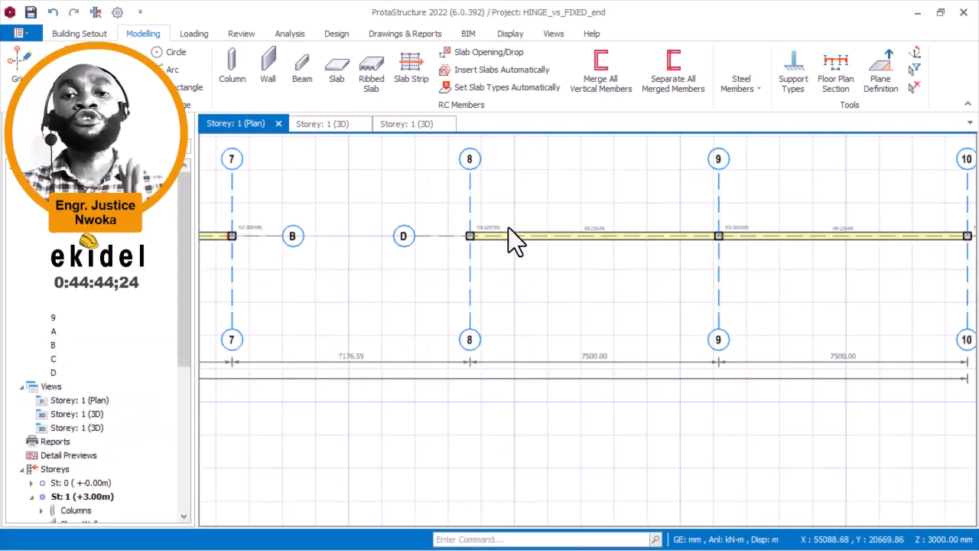
- Review the frames back to axis A and examine the hinged beam end at the column on axis 1
middle_drag(446, 249, 753, 261)
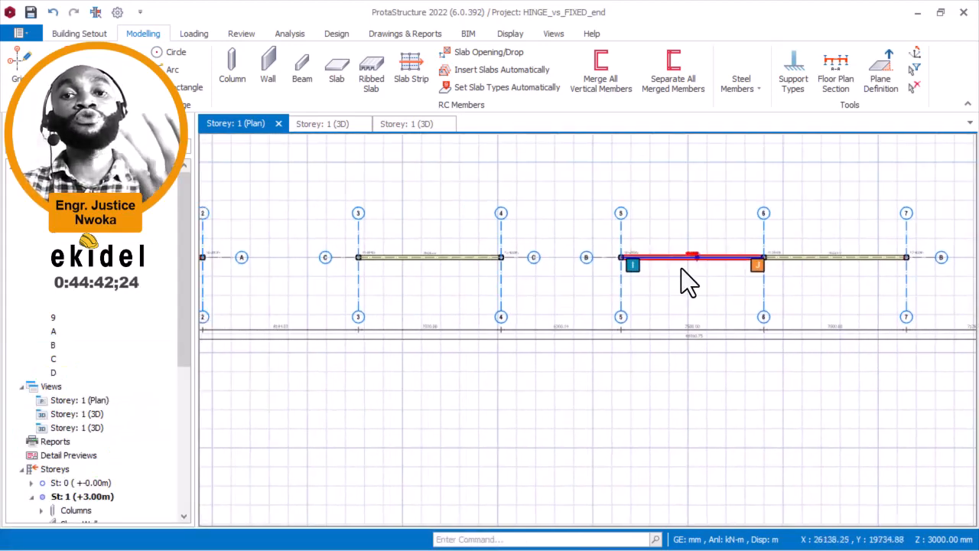
middle_drag(448, 257, 702, 257)
scroll(291, 236, up, 4)
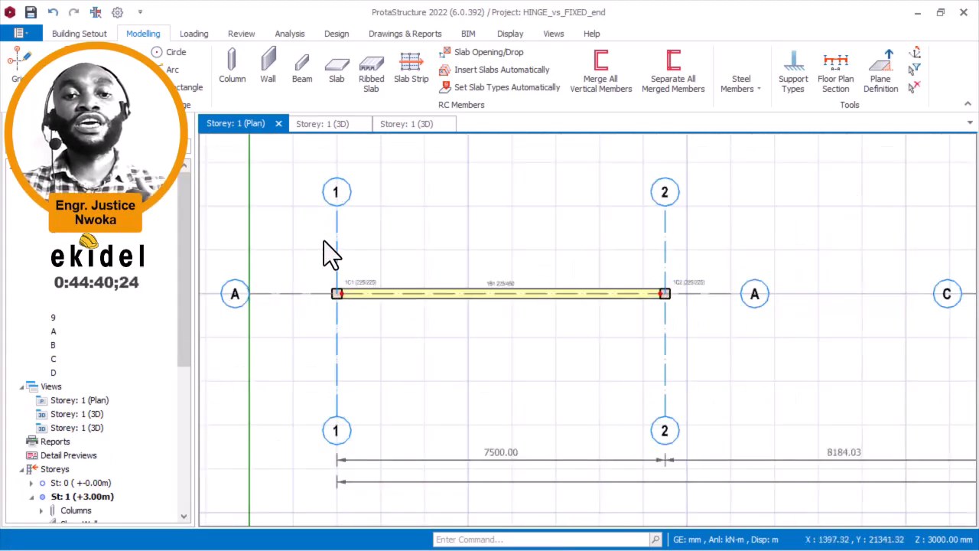
scroll(390, 275, down, 1)
scroll(352, 302, up, 5)
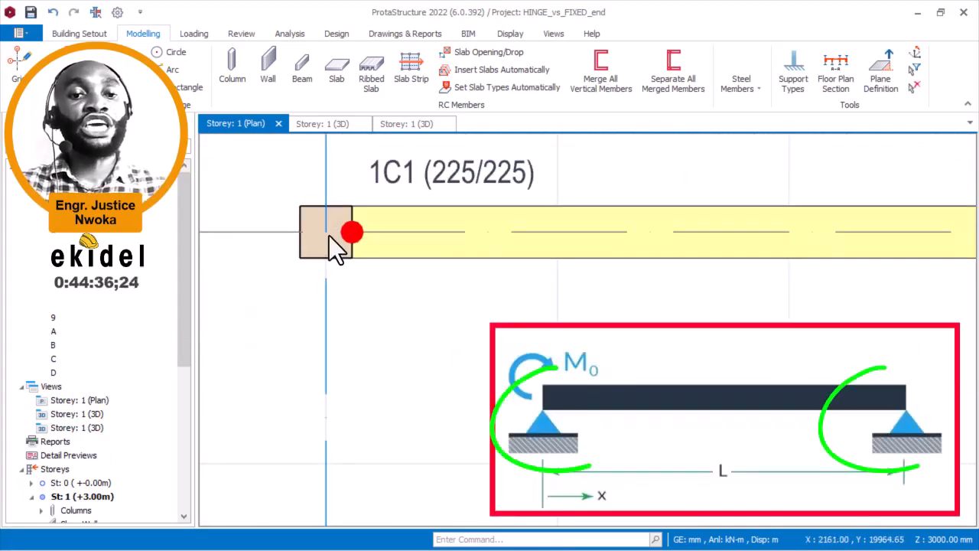
scroll(332, 244, down, 2)
scroll(723, 272, up, 1)
scroll(564, 260, down, 3)
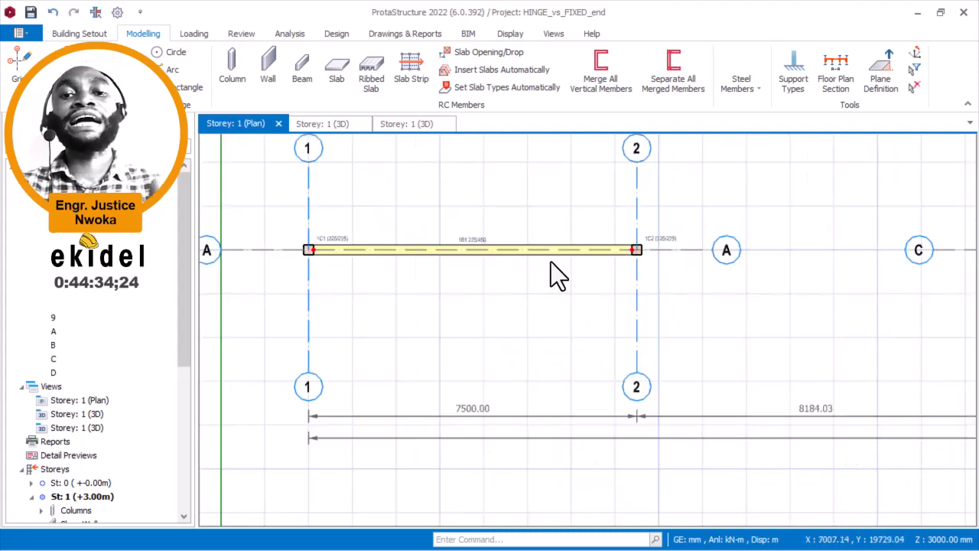
- Select the axis C beam between axes 3 and 4 to examine its ends
scroll(489, 271, down, 1)
middle_drag(870, 300, 536, 282)
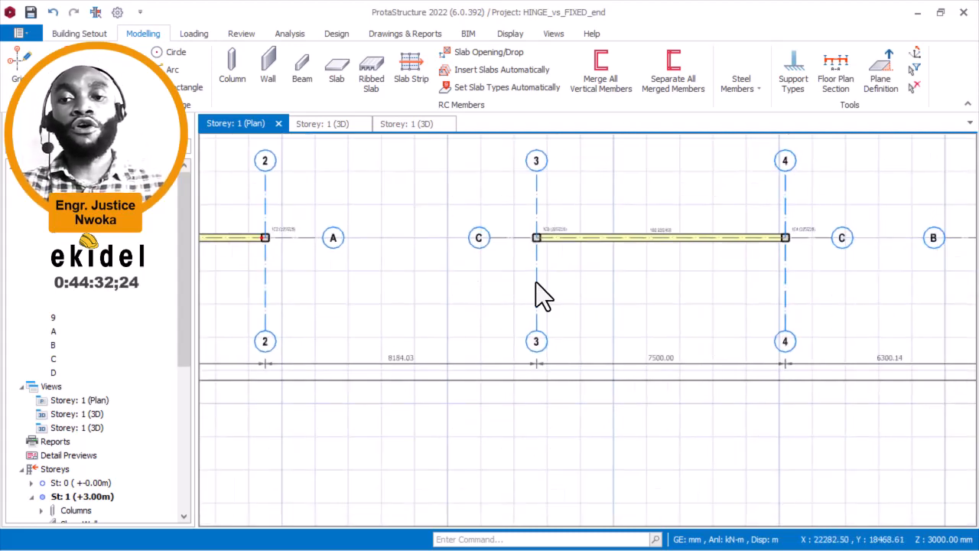
scroll(652, 252, up, 3)
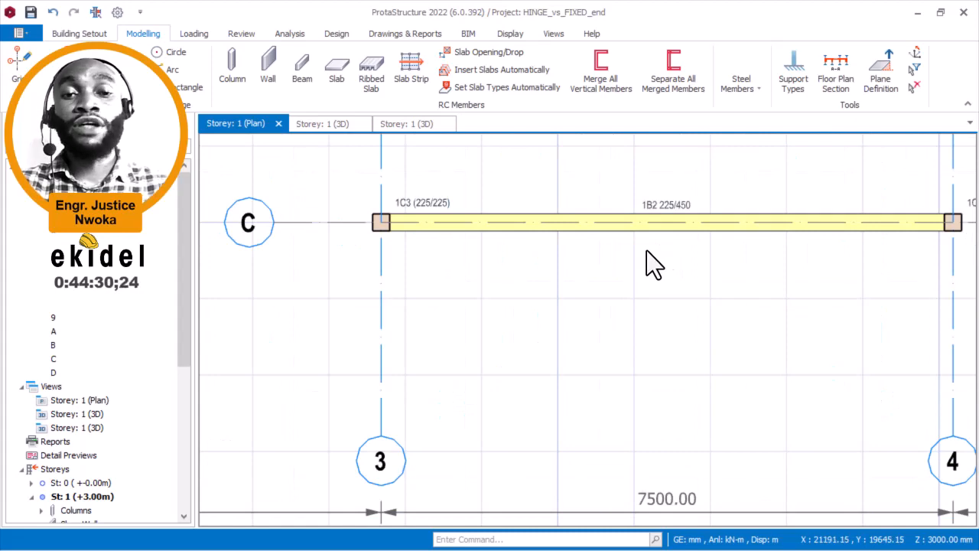
middle_drag(647, 250, 547, 273)
click(355, 246)
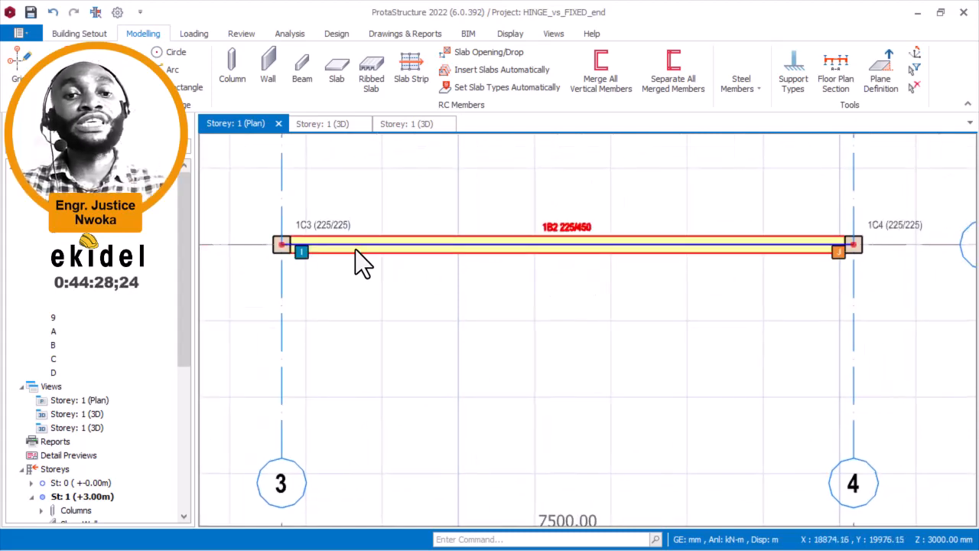
- Examine the ends of the axis C beam between axes 3 and 4 and the axis B beams between axes 5 and 7
scroll(313, 238, up, 3)
scroll(392, 233, down, 5)
scroll(392, 237, down, 3)
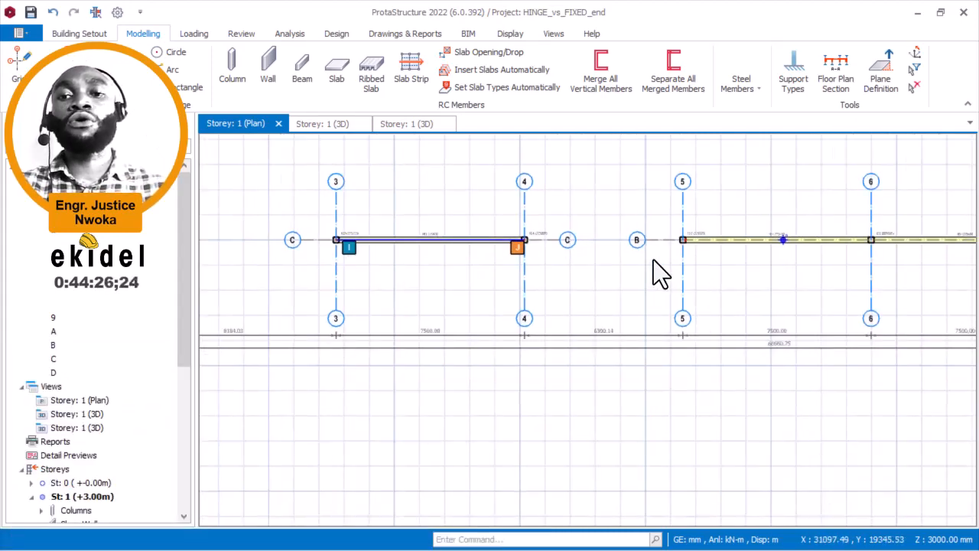
middle_drag(653, 260, 467, 252)
scroll(463, 256, up, 3)
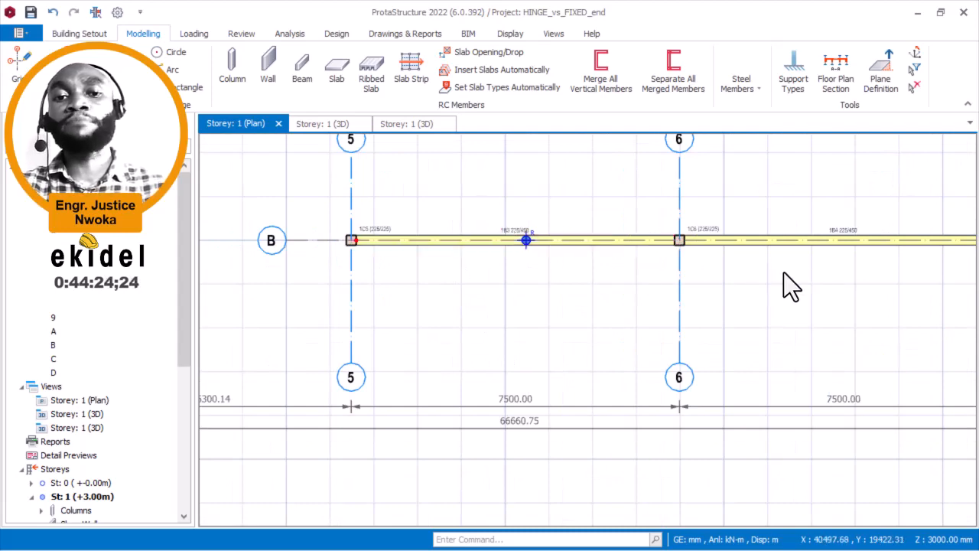
scroll(361, 237, up, 3)
scroll(396, 248, down, 4)
scroll(421, 247, down, 2)
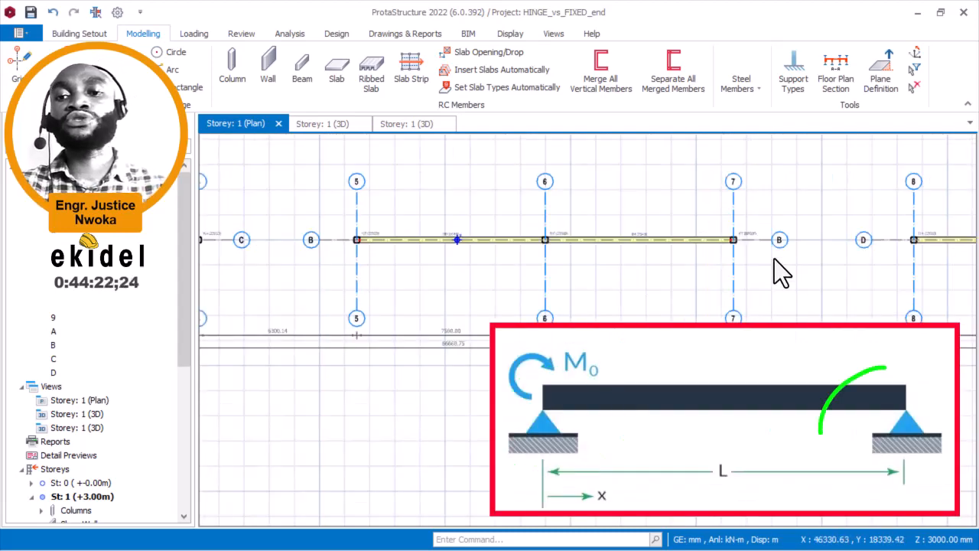
- Examine the axis D beams beyond axis 8, clear the selection and review the frames back towards axis 3
scroll(740, 250, up, 4)
scroll(630, 254, down, 6)
middle_drag(882, 278, 761, 256)
scroll(493, 222, up, 3)
click(497, 220)
scroll(594, 256, down, 3)
key(Escape)
middle_drag(585, 263, 790, 289)
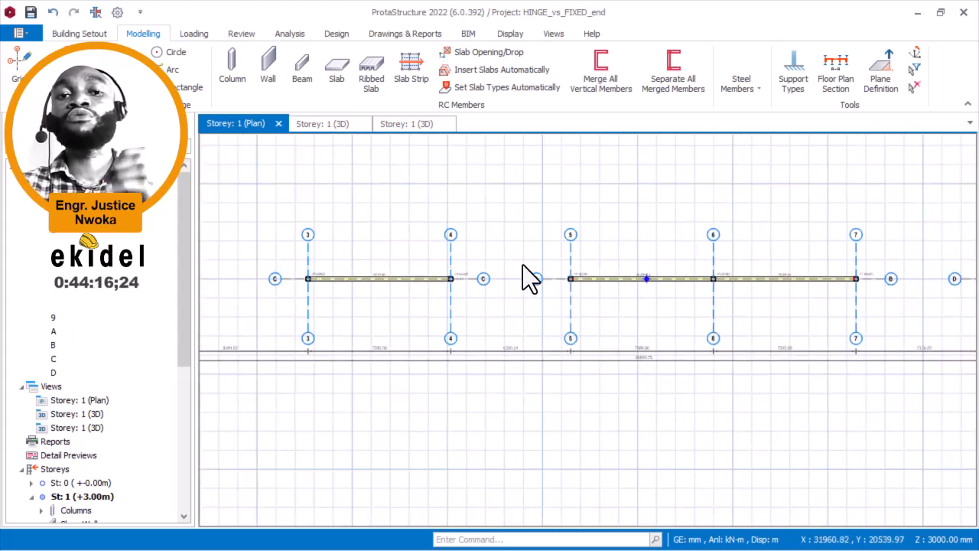
middle_drag(309, 196, 455, 193)
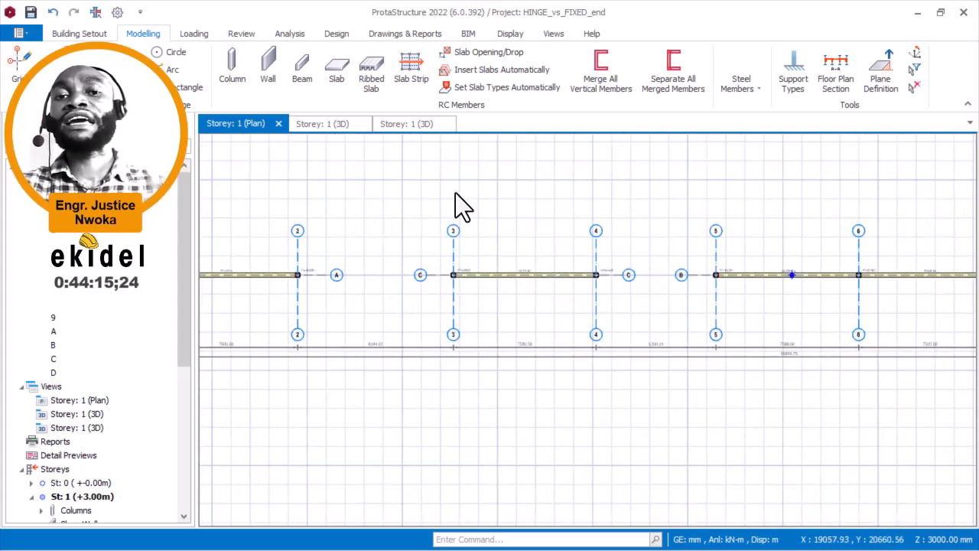
- Switch to the 3D view of Storey 1 and check the properties of the axis A beam between axes 1 and 2
click(330, 124)
scroll(425, 213, up, 2)
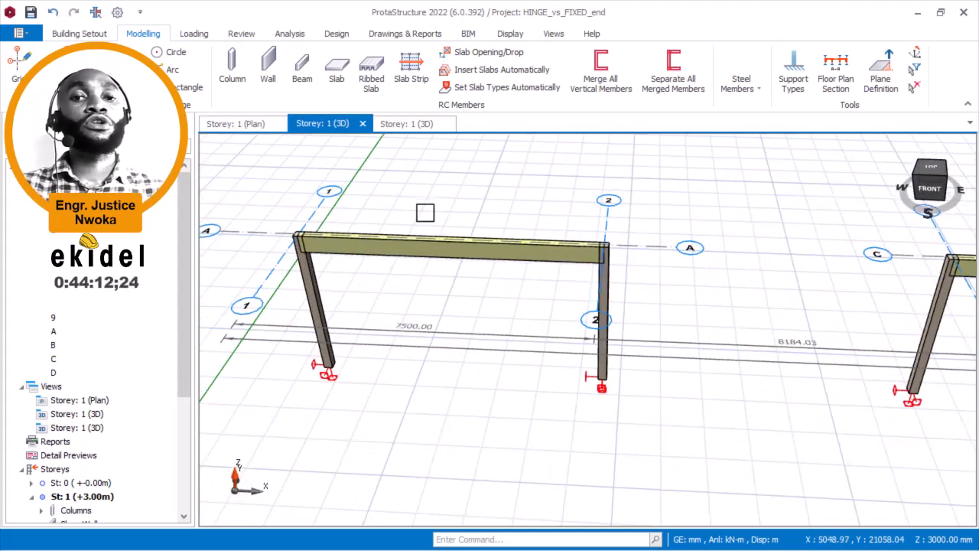
middle_drag(427, 210, 511, 271)
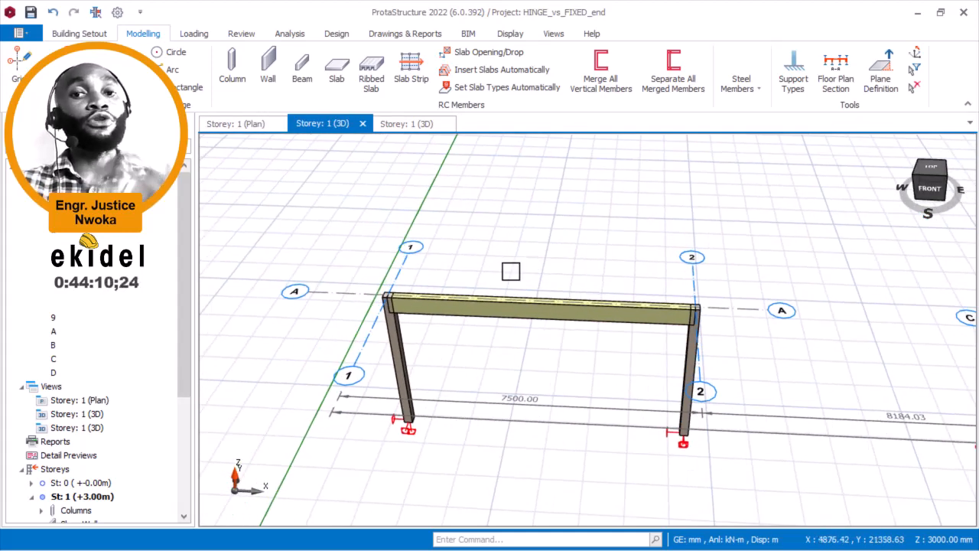
click(517, 299)
mouse_move(513, 306)
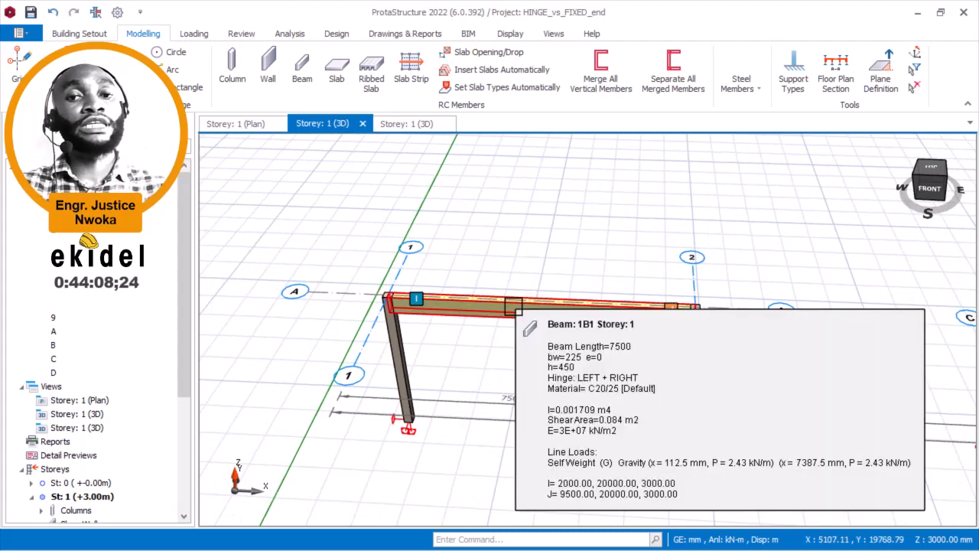
middle_drag(546, 227, 579, 327)
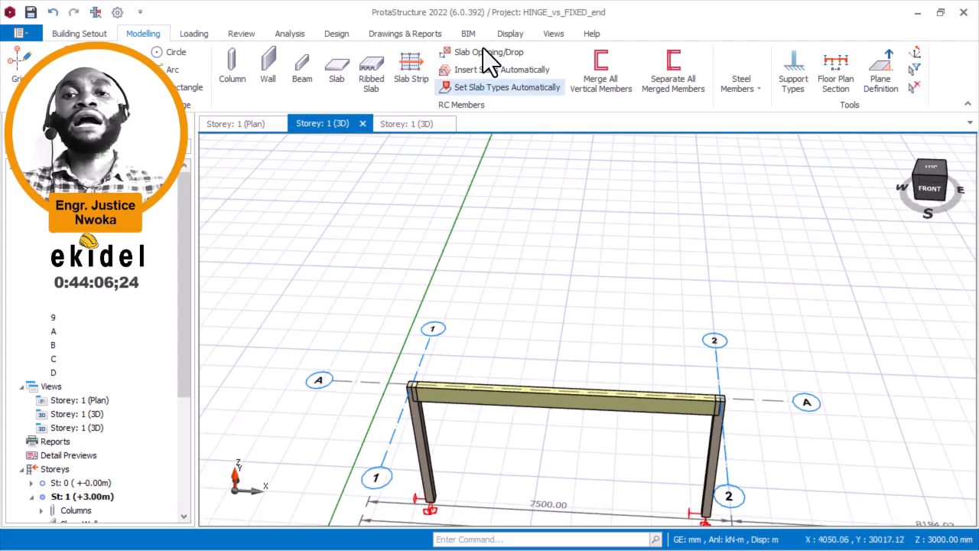
- Add a 3.47 kN/m² wall load, 3000 mm high and 225 mm thick, to the axis A beam under load case G
click(539, 404)
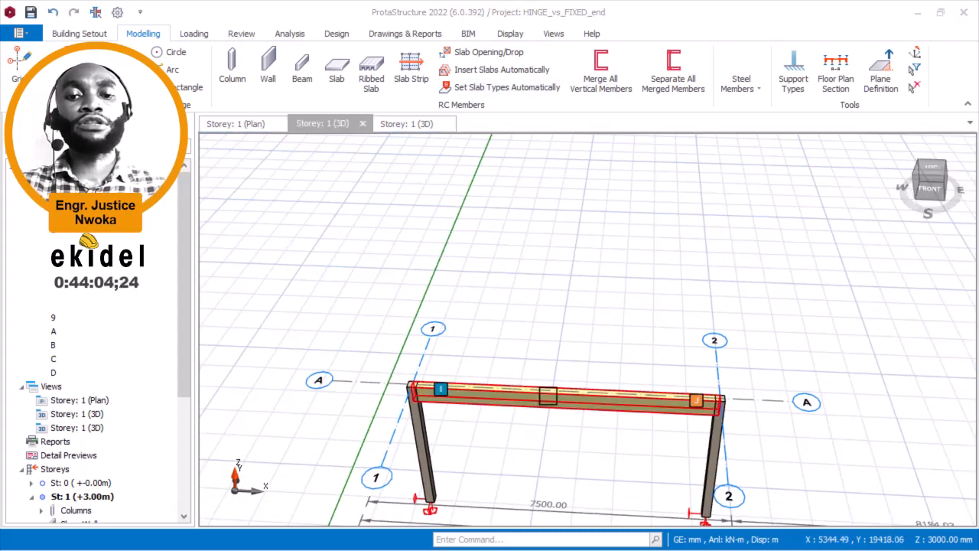
scroll(487, 203, down, 2)
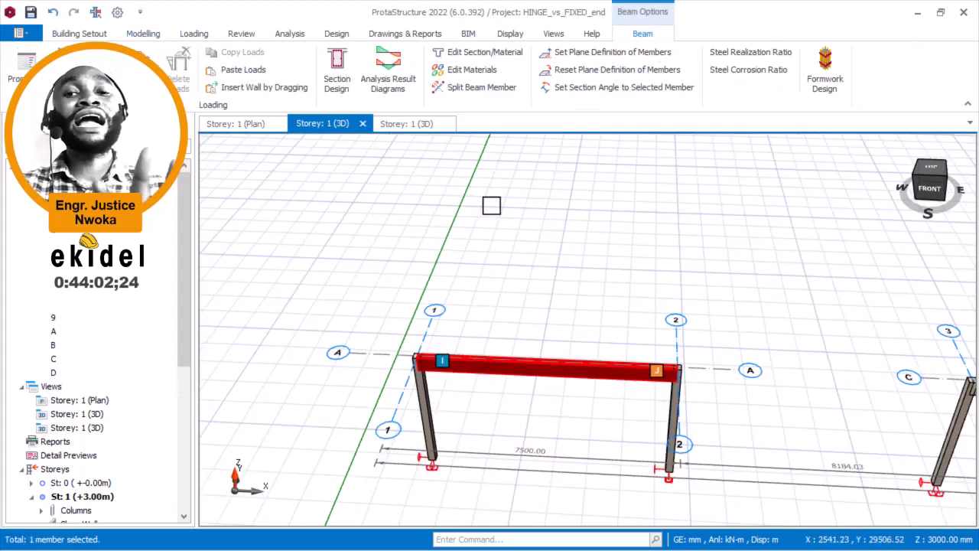
right_click(491, 205)
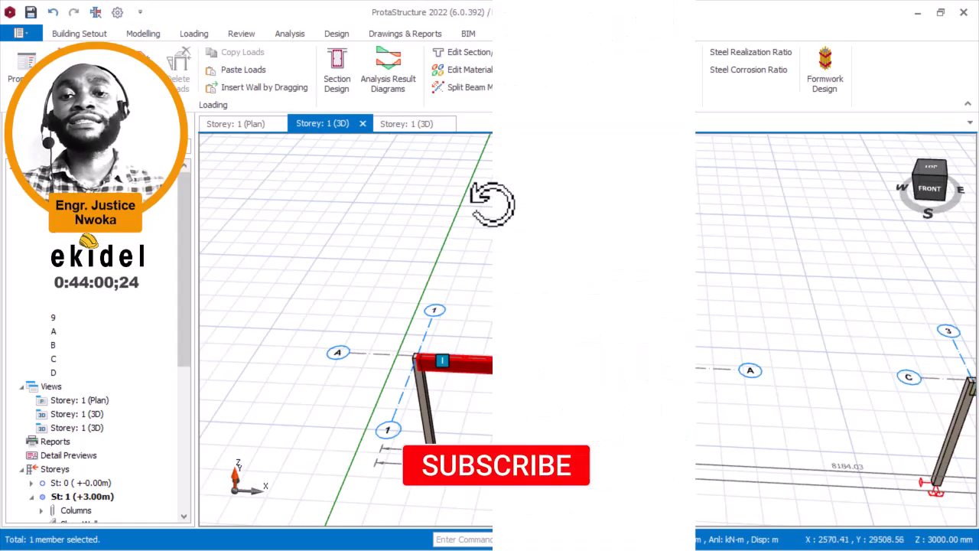
click(552, 166)
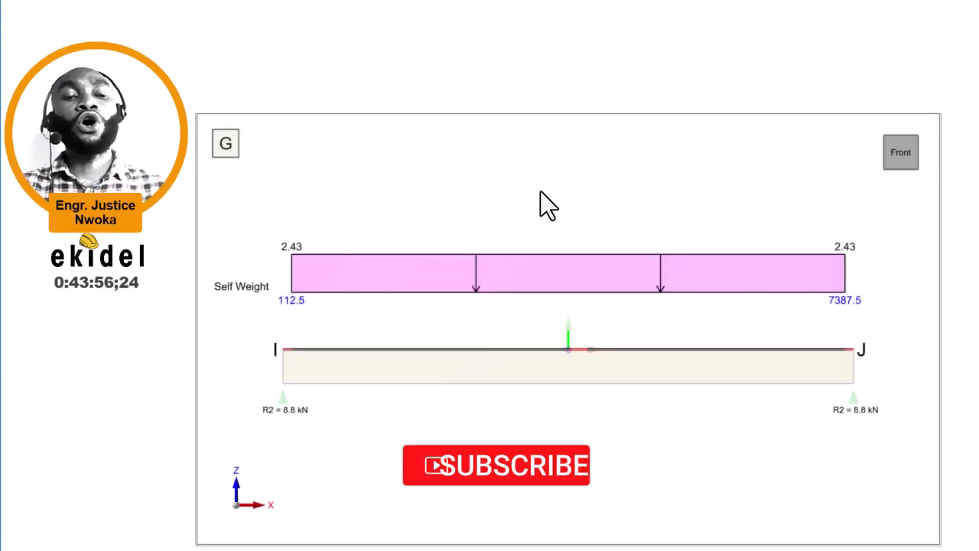
mouse_move(443, 22)
mouse_down()
mouse_move(474, 21)
mouse_move(455, 22)
mouse_up()
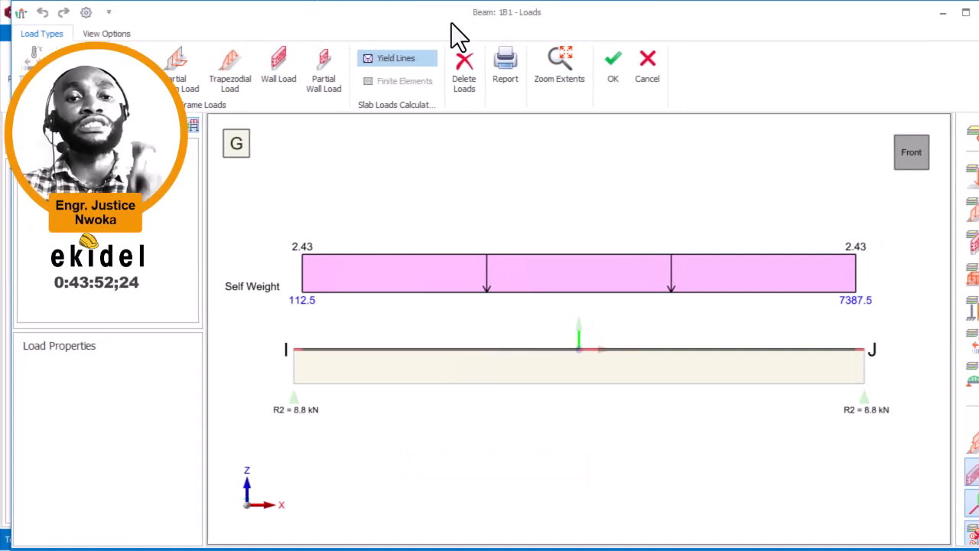
click(277, 70)
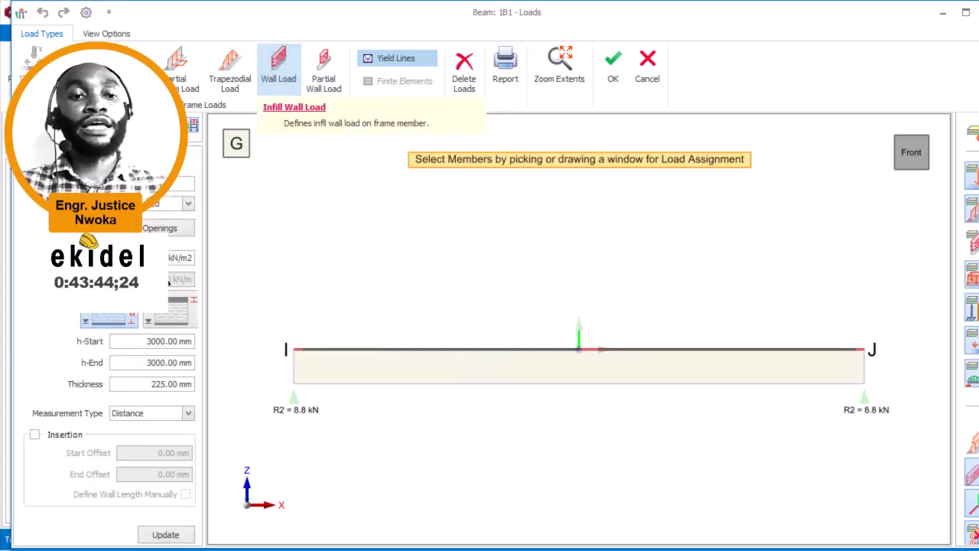
drag(150, 257, 206, 261)
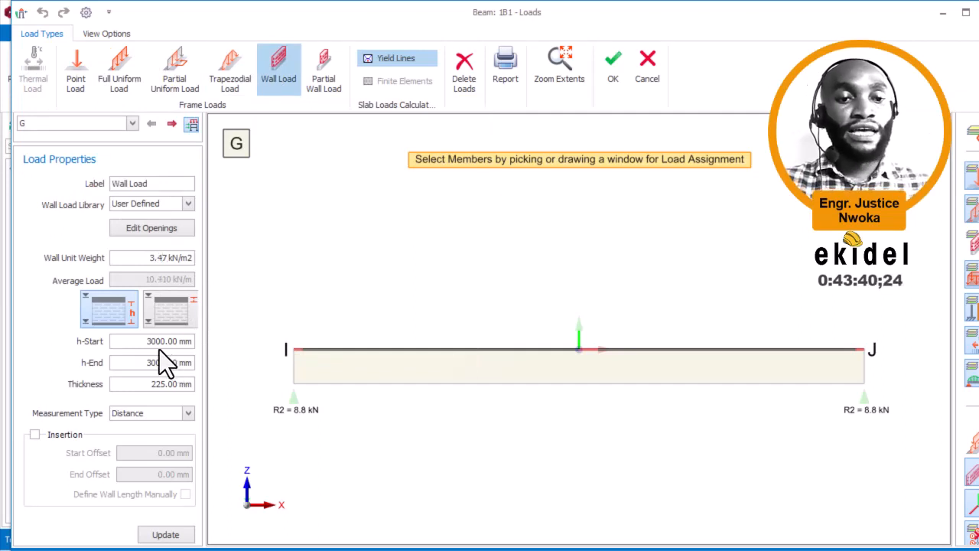
drag(142, 341, 169, 341)
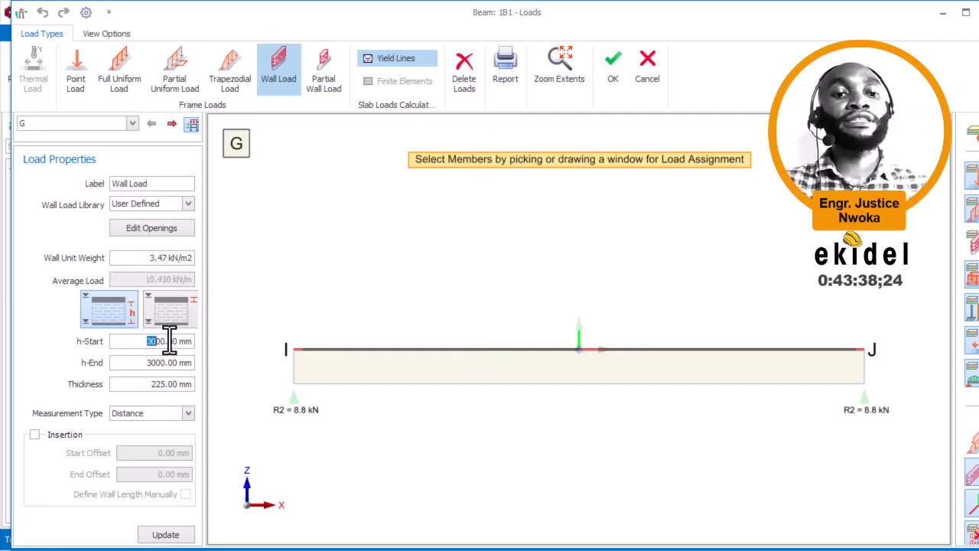
drag(148, 384, 196, 385)
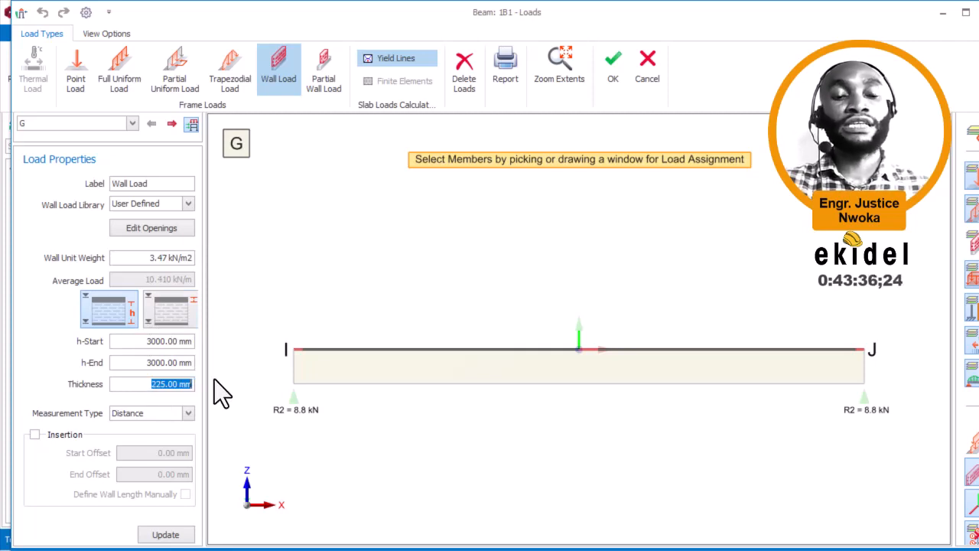
click(558, 371)
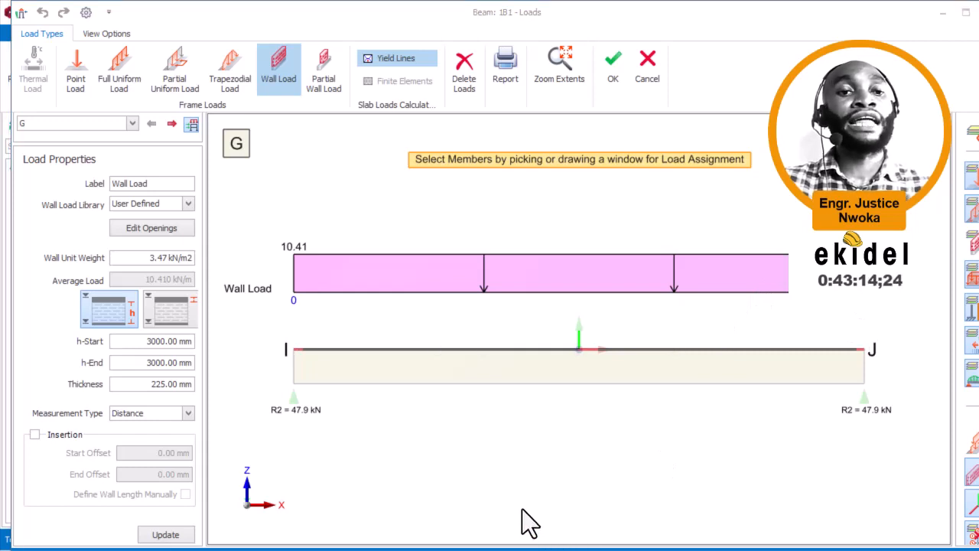
- Add a full uniform gravity load of 9.81 kN/m to the axis A beam and accept its loads
click(125, 77)
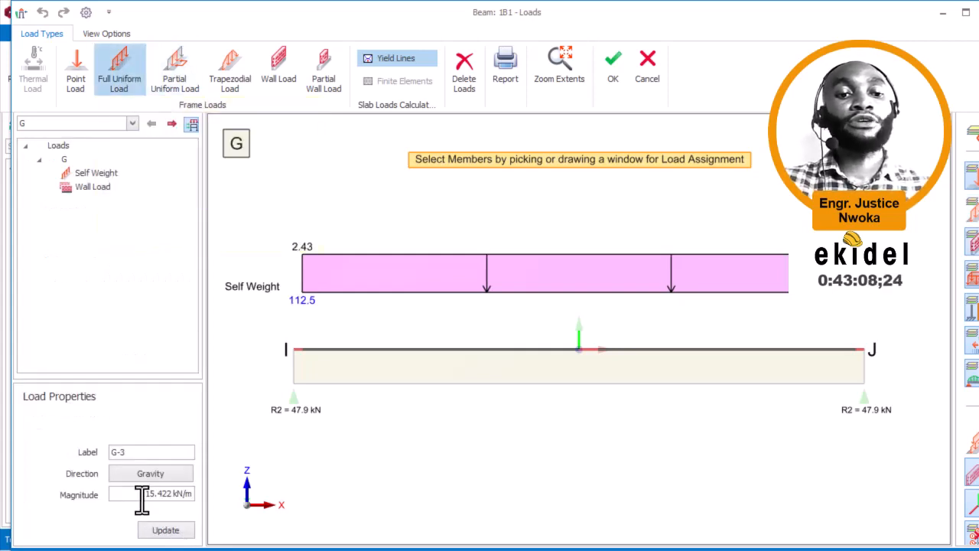
drag(142, 499, 199, 494)
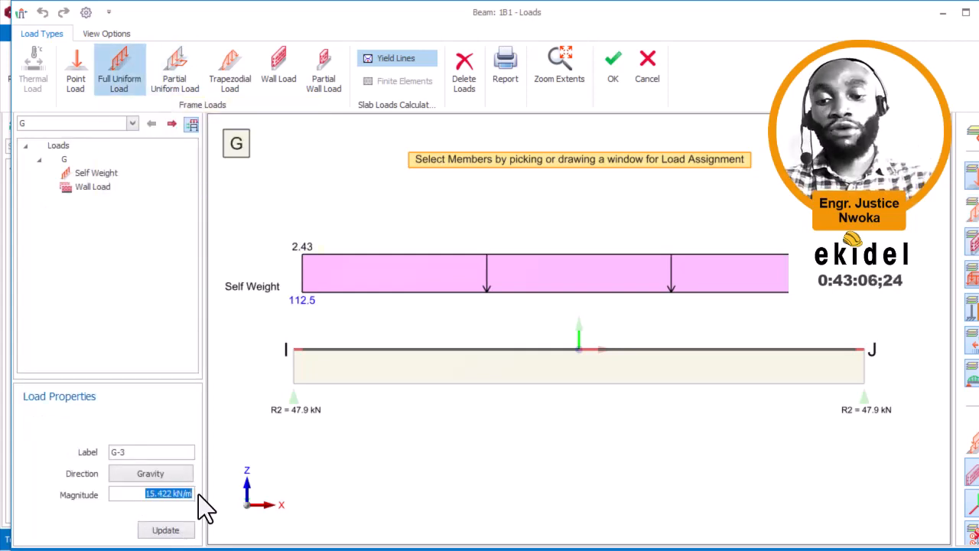
text(9.8)
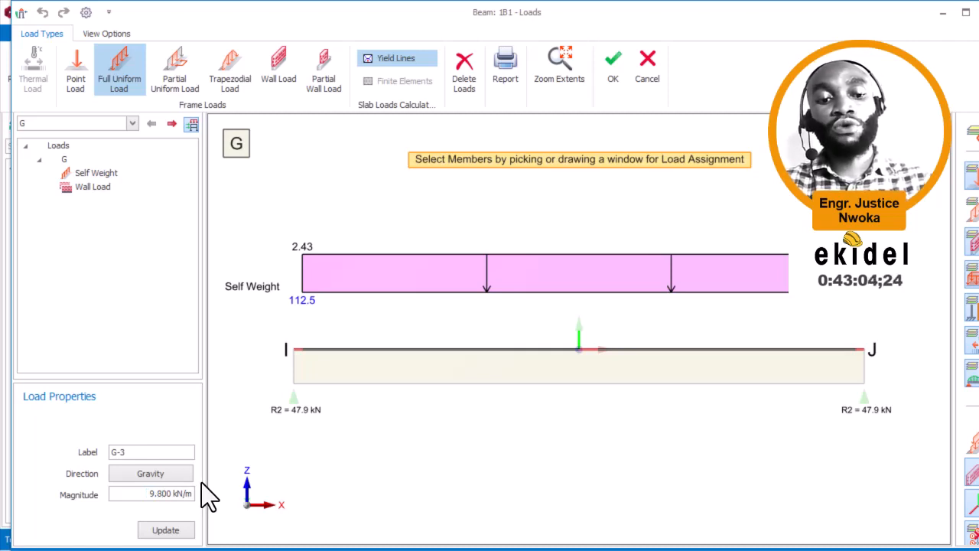
text(1)
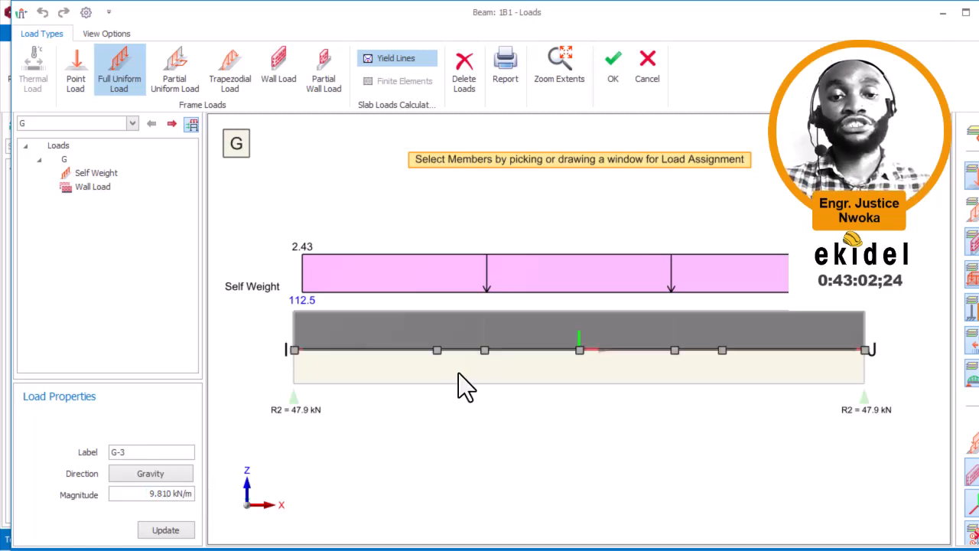
click(531, 362)
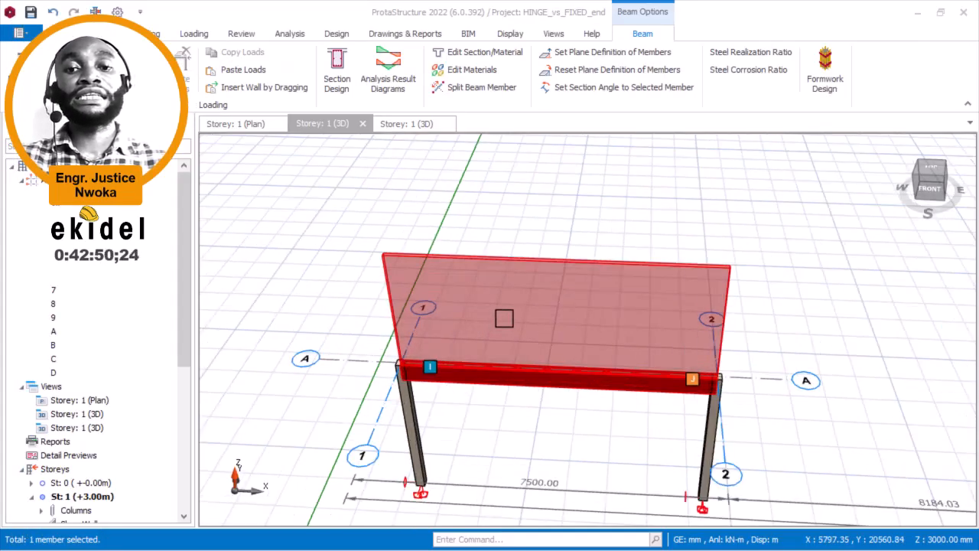
- Copy the wall load and the G-3 uniform load from the axis A beam
scroll(508, 281, down, 2)
middle_drag(573, 288, 462, 264)
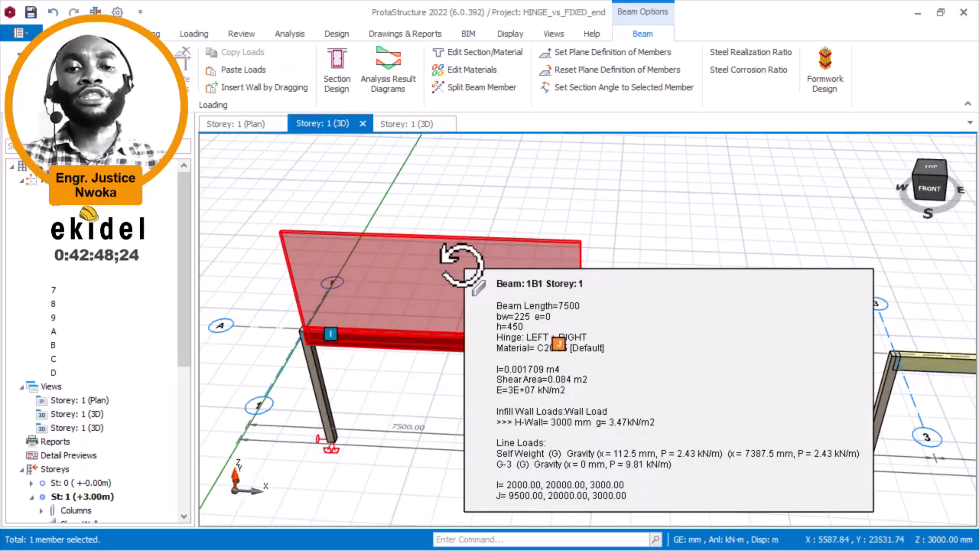
right_click(462, 265)
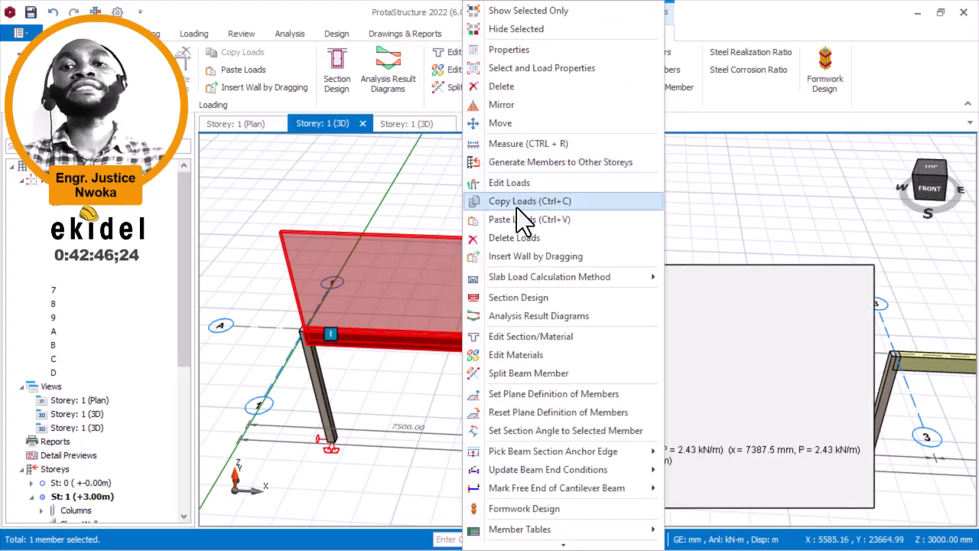
click(519, 203)
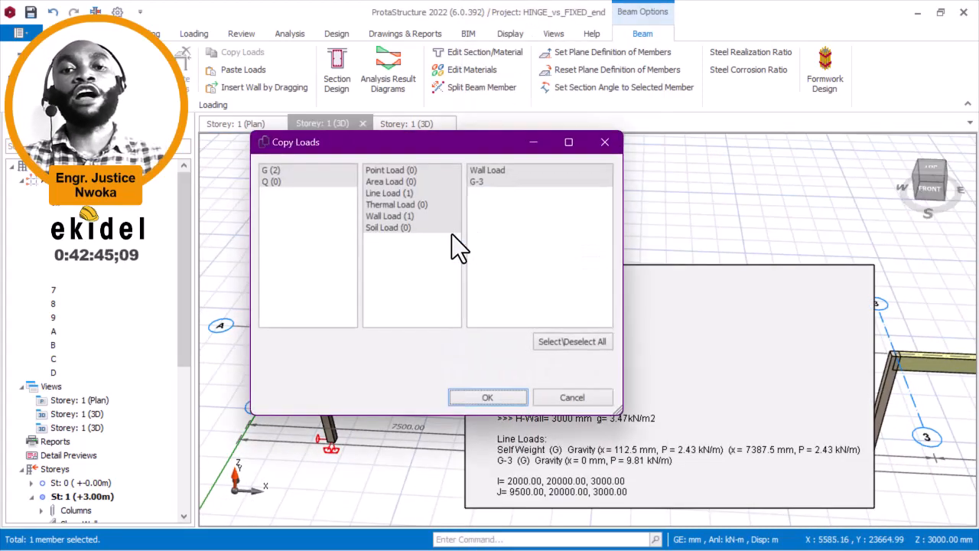
click(484, 395)
- Paste the copied loads onto the axis C beam between axes 3 and 4
scroll(428, 296, down, 3)
middle_drag(597, 286, 291, 248)
scroll(449, 294, up, 2)
scroll(449, 294, up, 1)
click(450, 298)
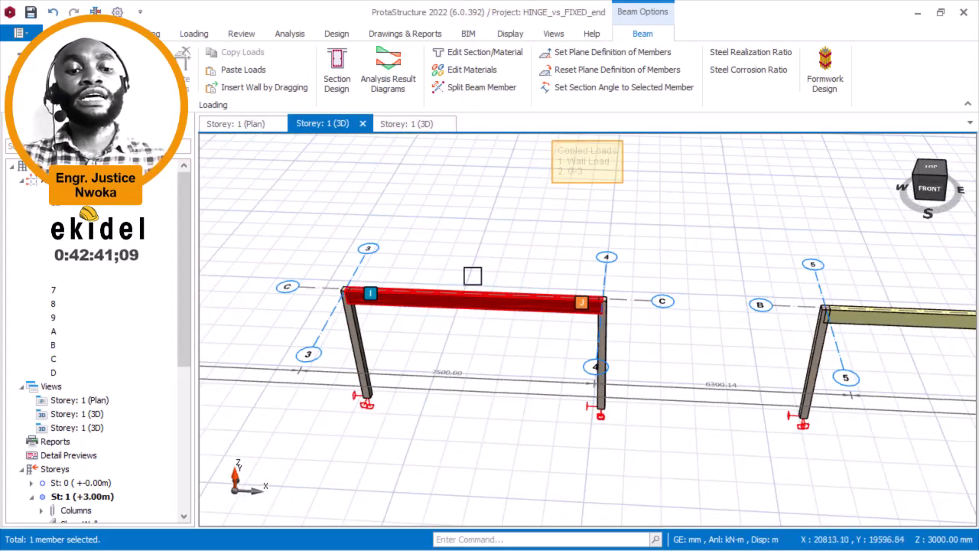
right_click(490, 227)
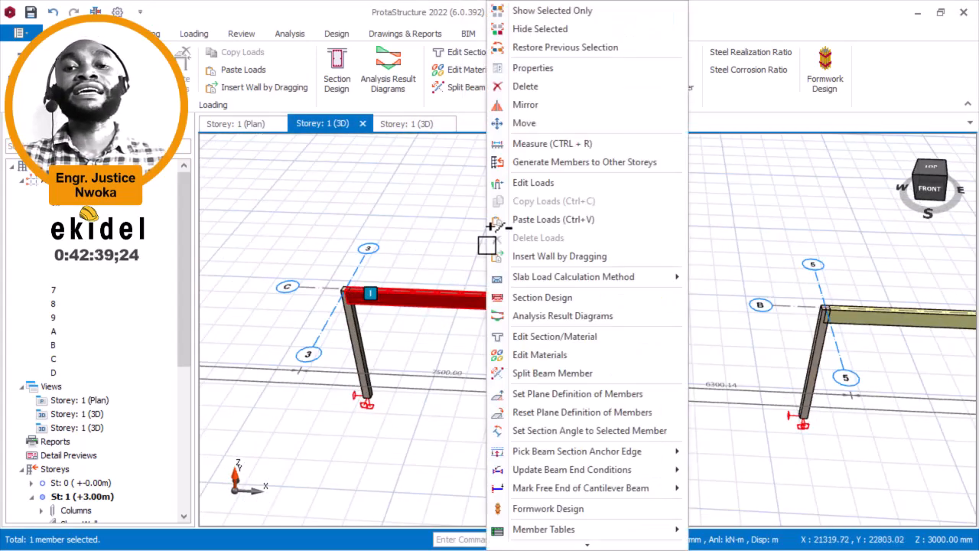
click(543, 219)
- Add both spans of the axis B and axis D beams to the selection and paste the copied loads onto them
scroll(604, 290, down, 2)
middle_drag(775, 290, 428, 268)
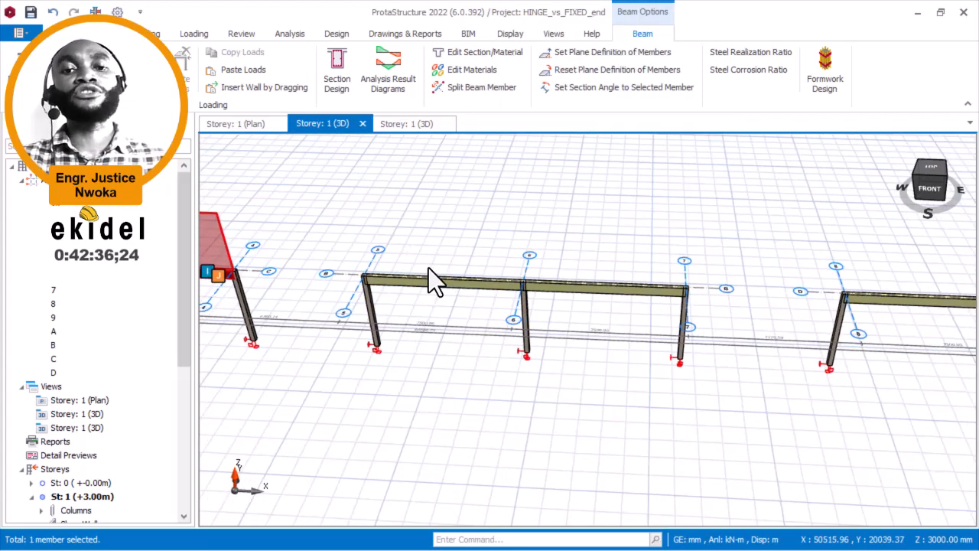
scroll(431, 280, up, 2)
ctrl+click(617, 288)
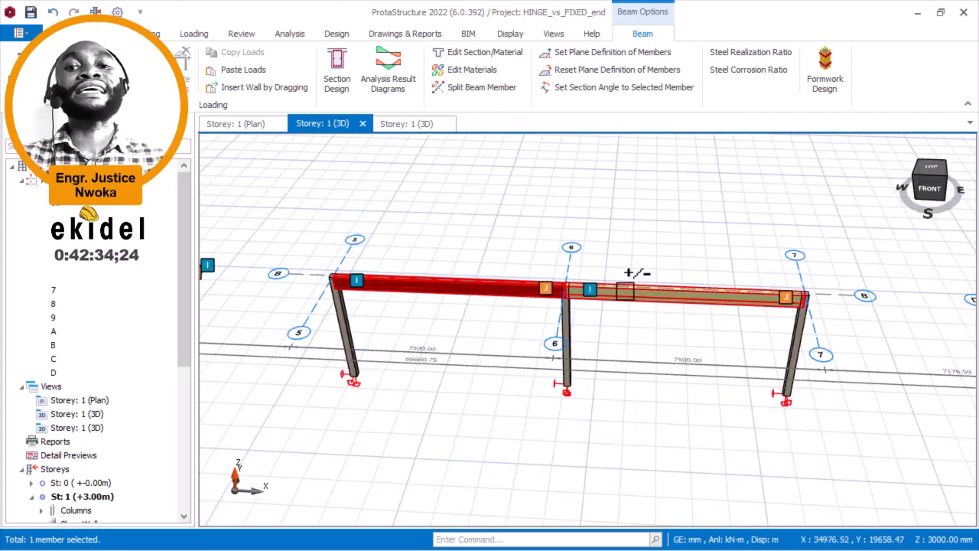
scroll(670, 303, down, 3)
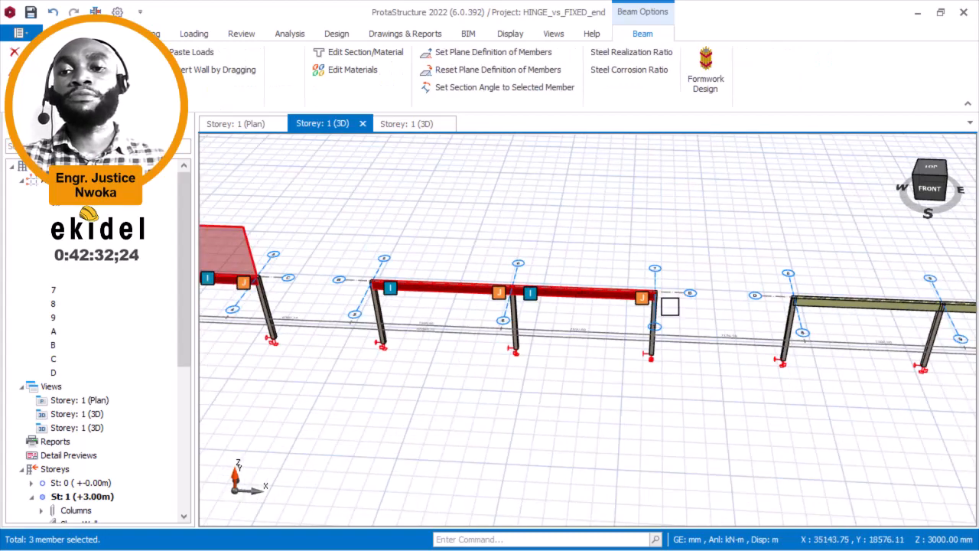
ctrl+click(732, 286)
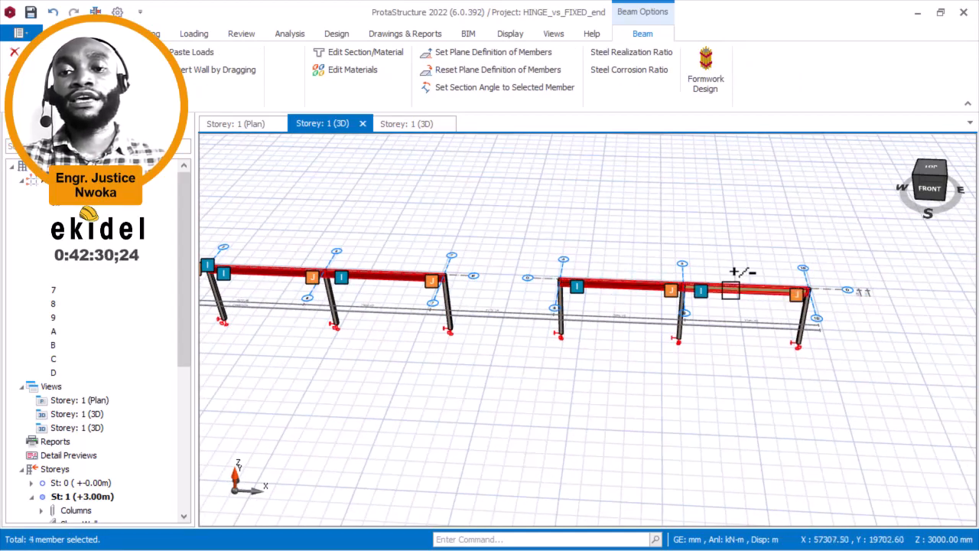
right_click(605, 227)
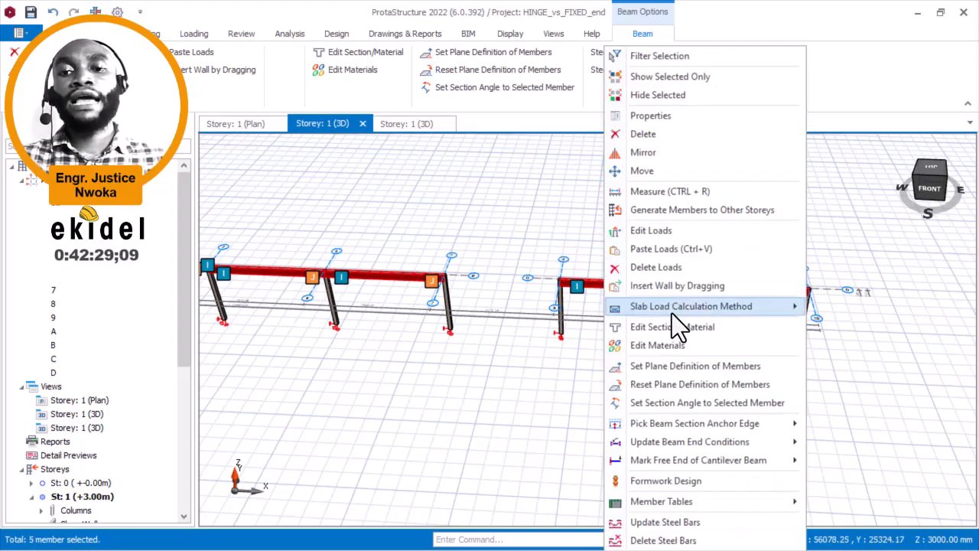
click(664, 249)
scroll(700, 283, down, 2)
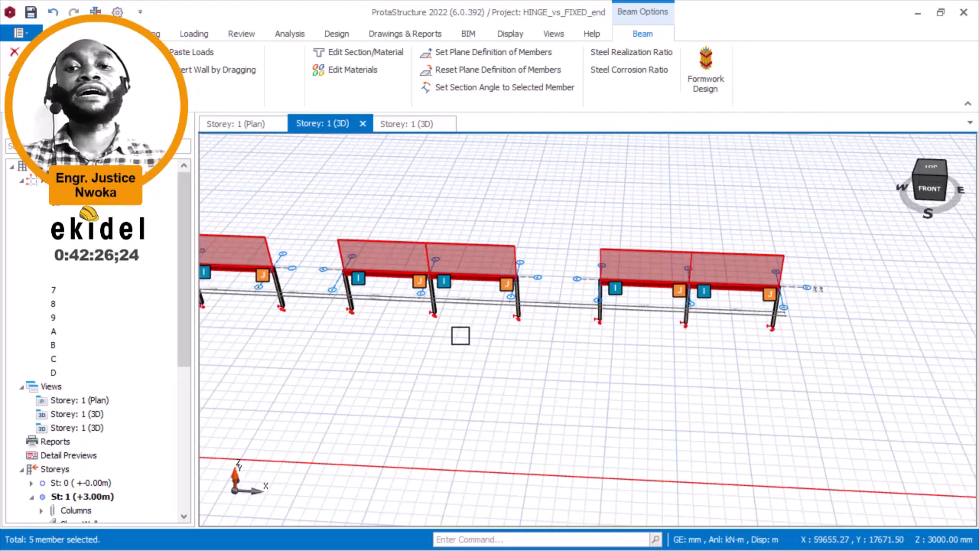
- Inspect the wall loads, columns and base supports of all the frames in the 3D view, with no beams selected
shift+middle_drag(459, 335, 477, 294)
middle_drag(510, 323, 545, 259)
scroll(503, 306, up, 5)
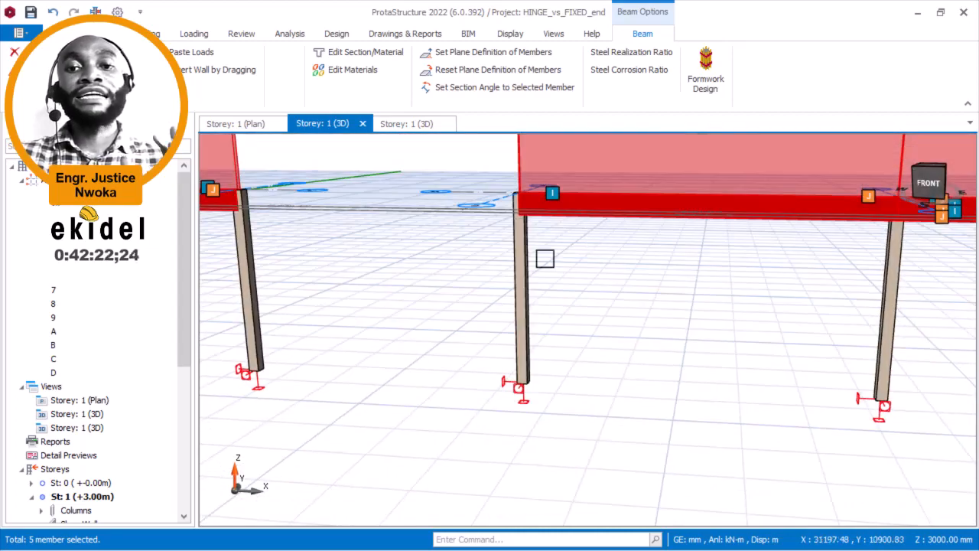
scroll(608, 228, up, 1)
scroll(553, 258, down, 6)
scroll(558, 258, down, 3)
middle_drag(481, 253, 579, 269)
key(Escape)
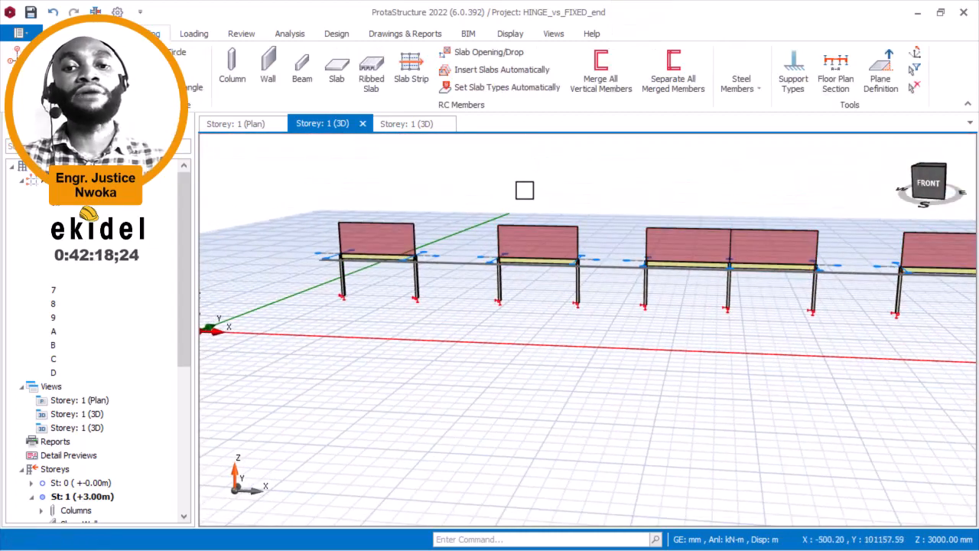
scroll(525, 190, up, 1)
scroll(559, 204, down, 2)
shift+middle_drag(485, 219, 563, 267)
scroll(480, 285, up, 1)
scroll(483, 285, up, 3)
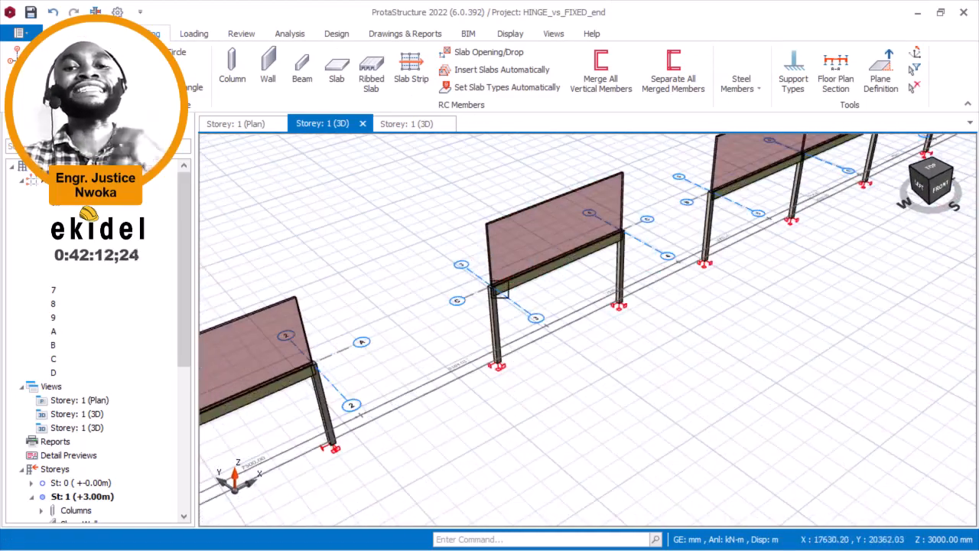
- Examine the end condition of the axis A beam at its axis 1 column in the storey plan
click(235, 123)
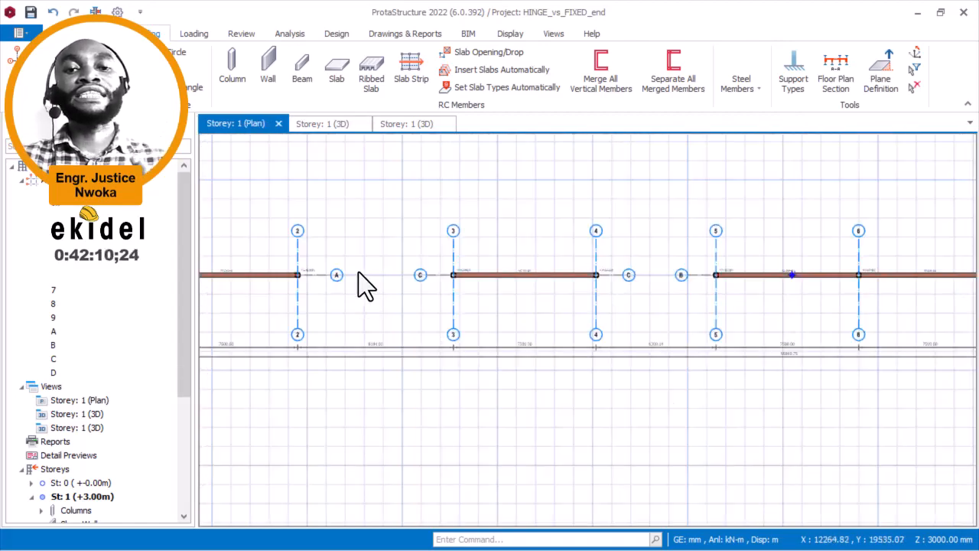
middle_drag(358, 283, 617, 286)
scroll(538, 278, up, 6)
scroll(468, 291, up, 4)
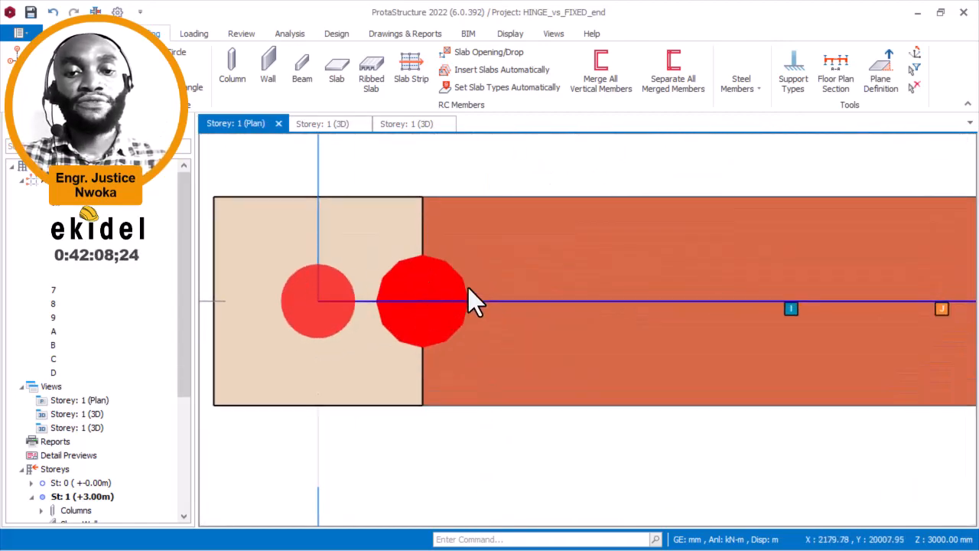
scroll(382, 280, down, 7)
drag(429, 243, 544, 221)
scroll(616, 230, down, 5)
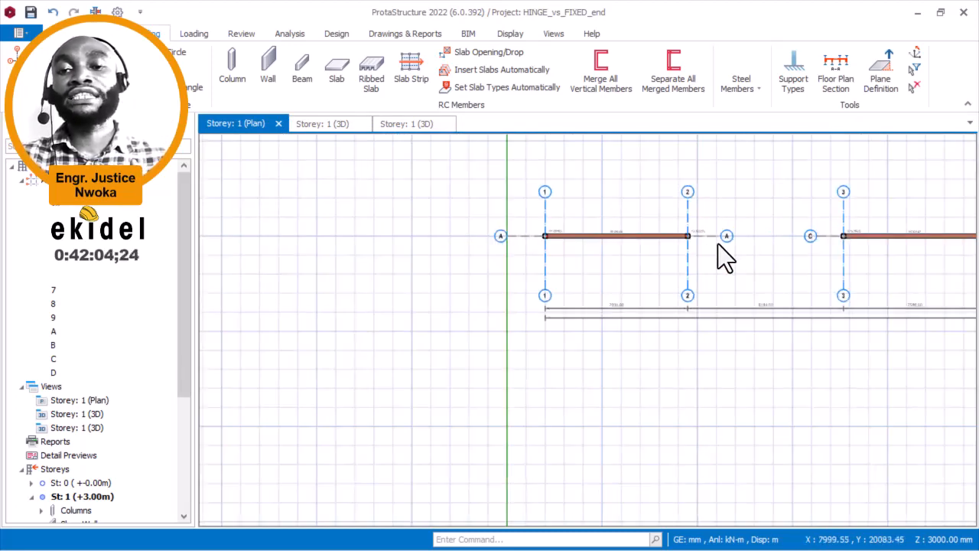
- Examine the beam end conditions of the axis C and axis B frames in the storey plan
middle_drag(757, 245, 512, 222)
scroll(581, 218, up, 10)
click(651, 211)
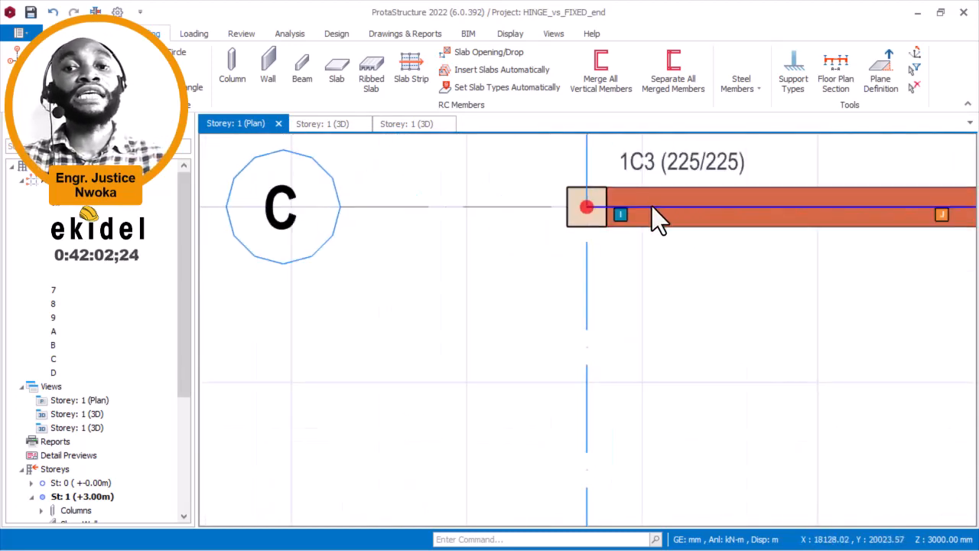
middle_drag(652, 210, 393, 241)
scroll(380, 240, up, 2)
scroll(379, 236, down, 3)
scroll(382, 245, down, 3)
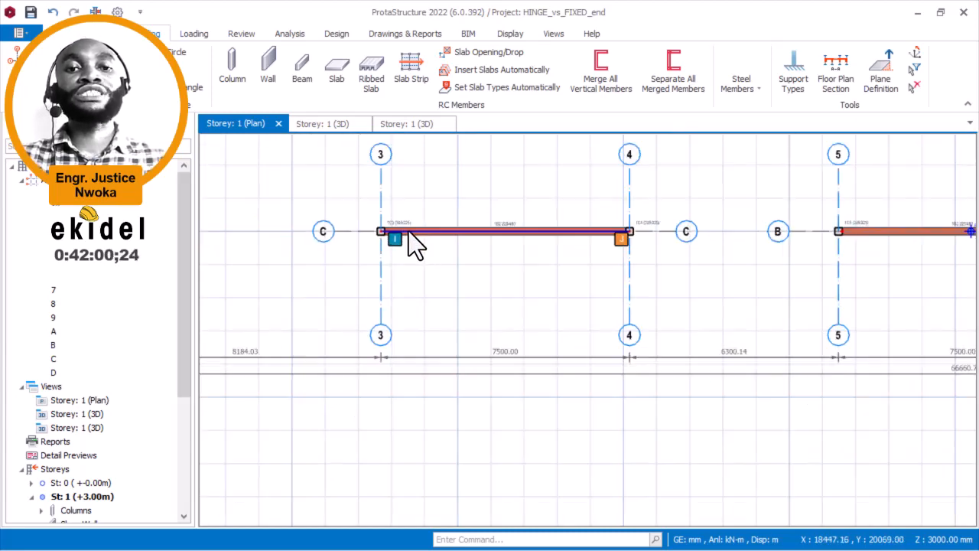
scroll(717, 257, down, 2)
middle_drag(716, 258, 433, 245)
scroll(467, 242, up, 3)
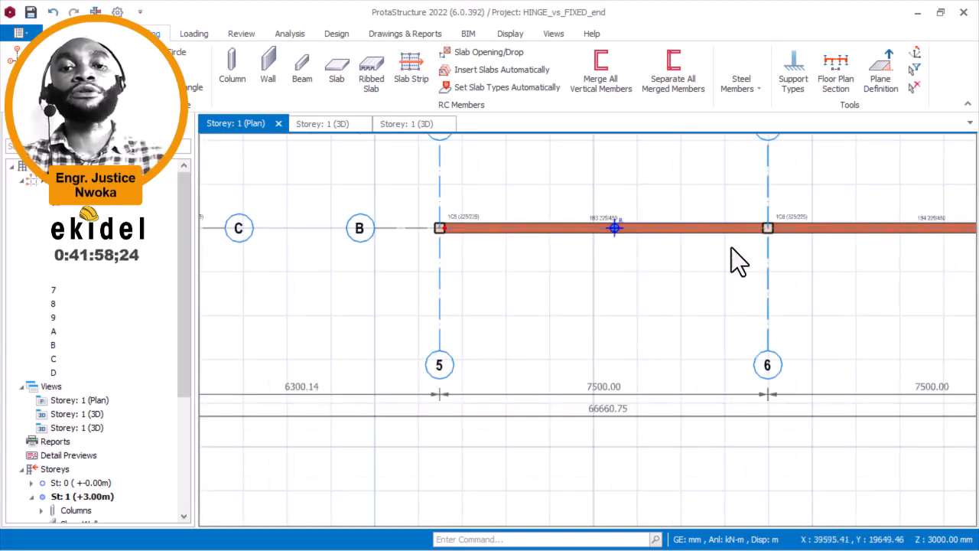
scroll(617, 245, down, 5)
middle_drag(359, 225, 442, 228)
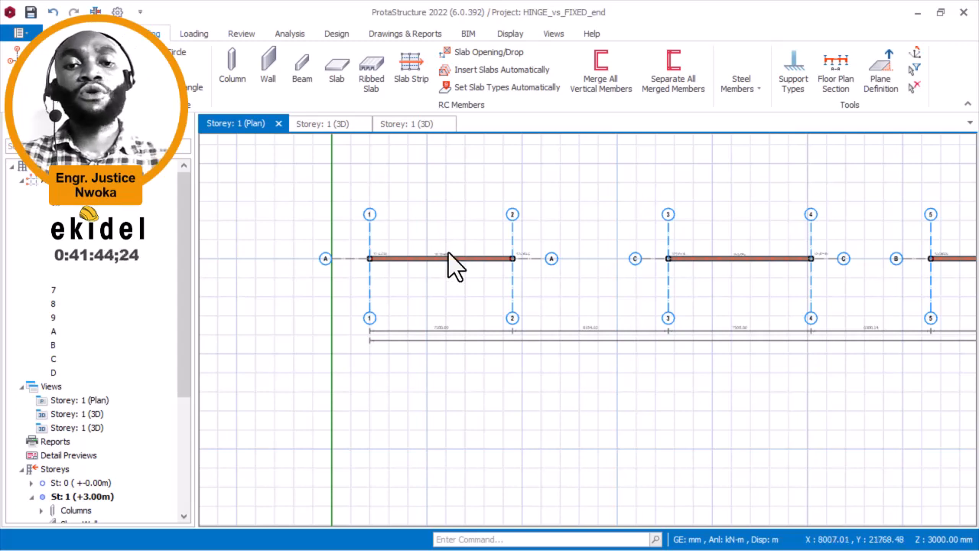
- Save the project and check the building analysis model's status in the Analysis Manager
scroll(372, 237, up, 1)
click(31, 13)
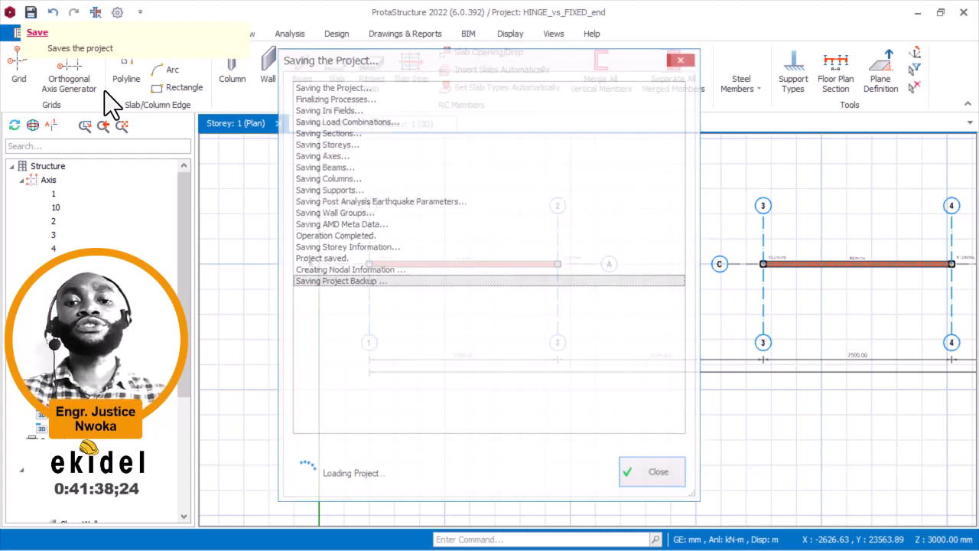
click(289, 33)
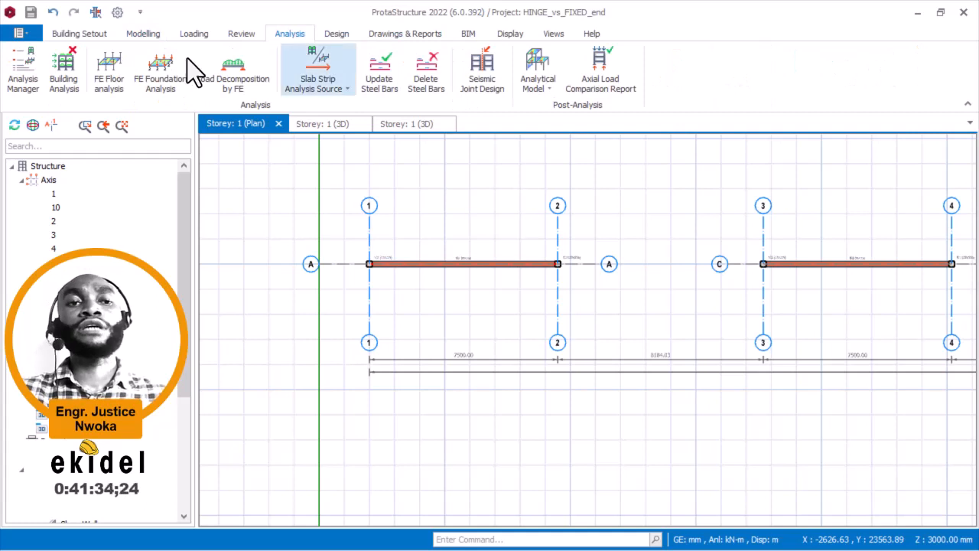
click(34, 67)
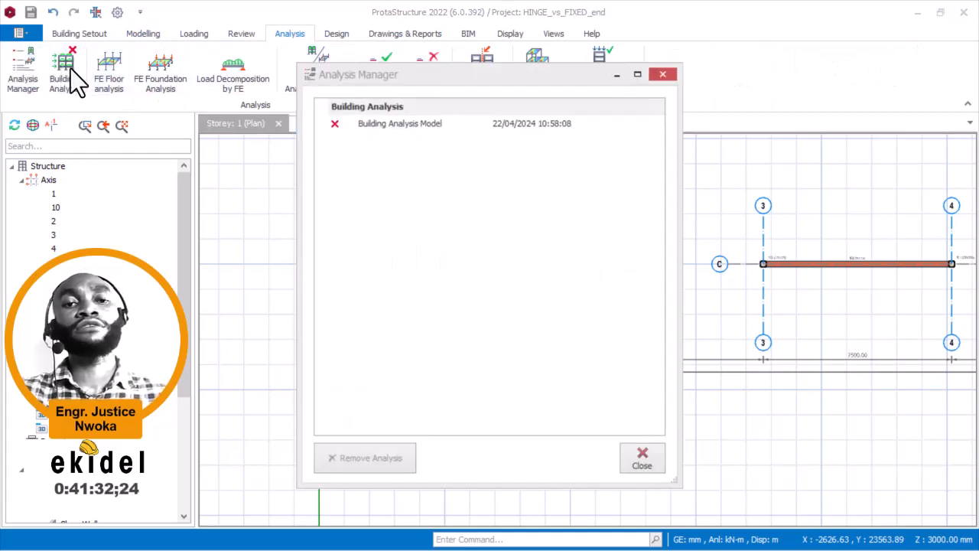
click(663, 74)
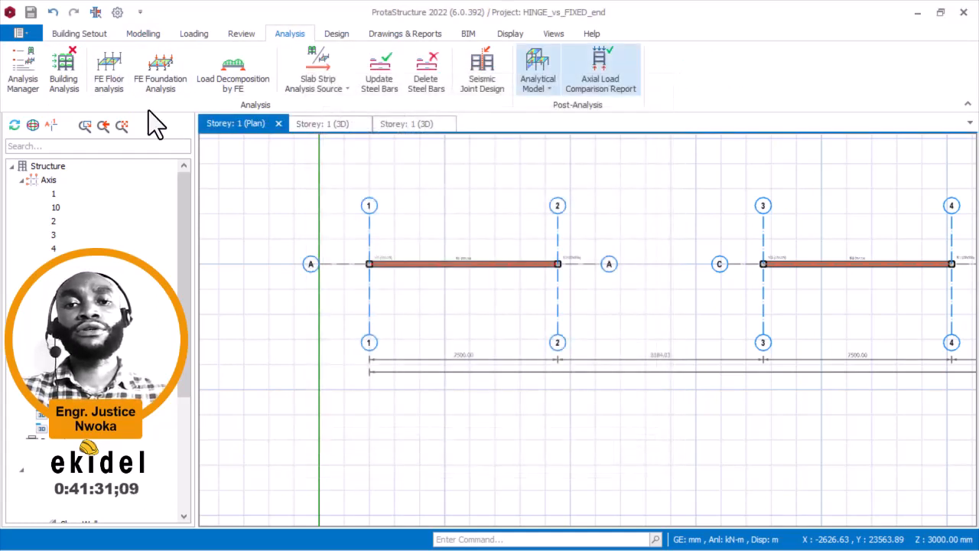
- In the building analysis materials, apply C20/25 concrete for concrete walls to all members of its material class in the storey
click(69, 74)
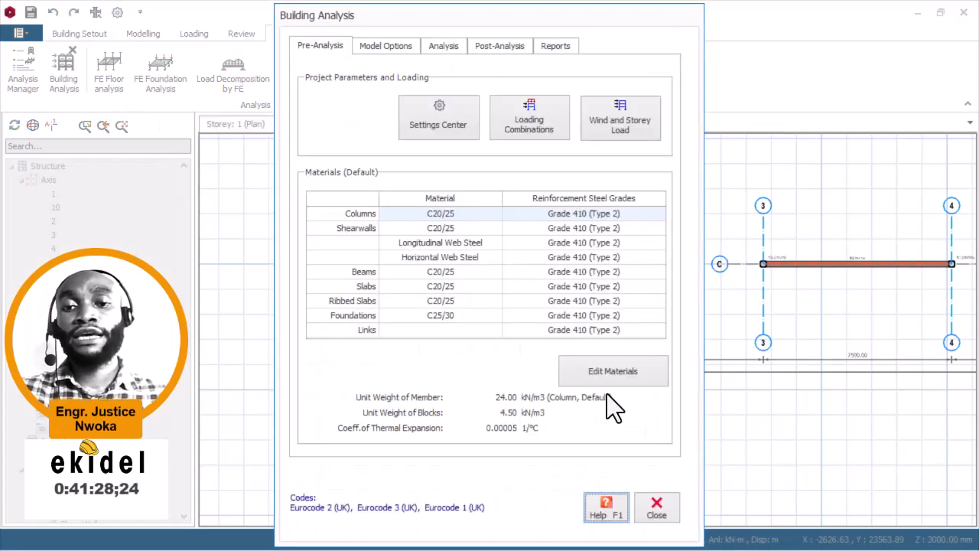
click(609, 370)
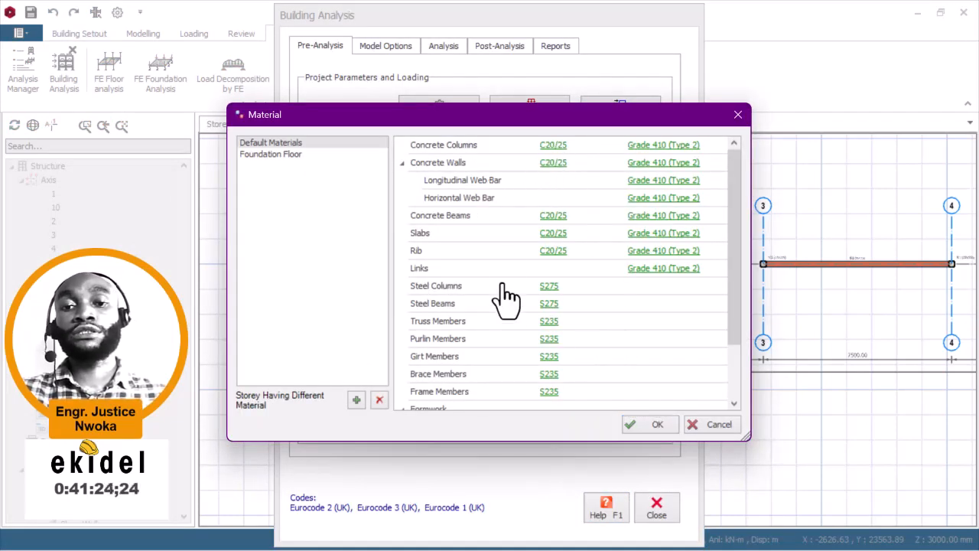
click(561, 162)
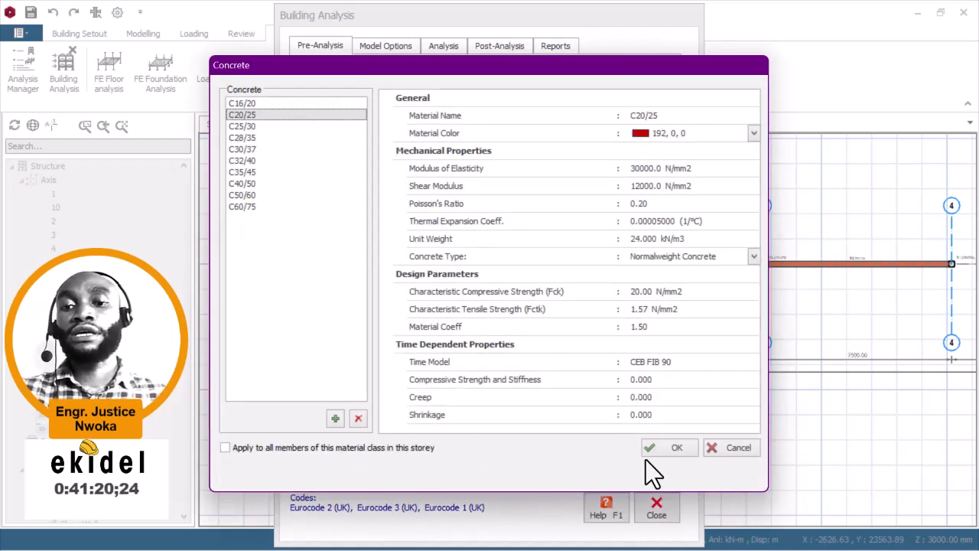
click(394, 446)
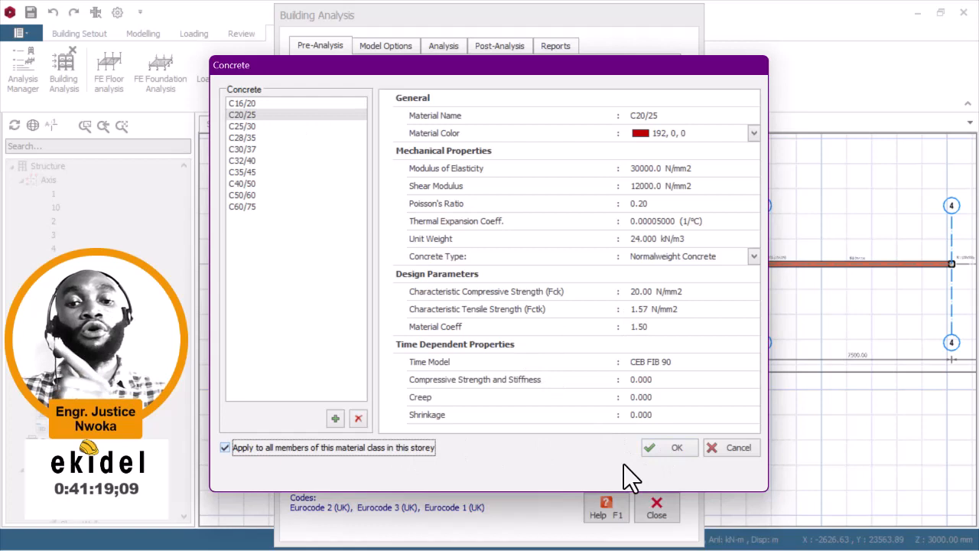
click(673, 452)
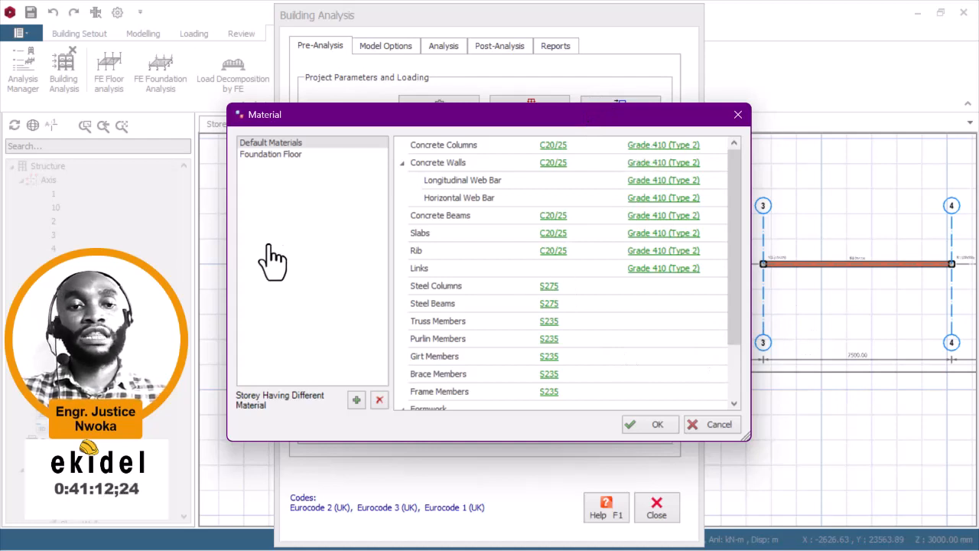
- Choose Grade 410 (Type 2) rebar for the concrete columns, applied to all members of this material class in the storey
click(630, 145)
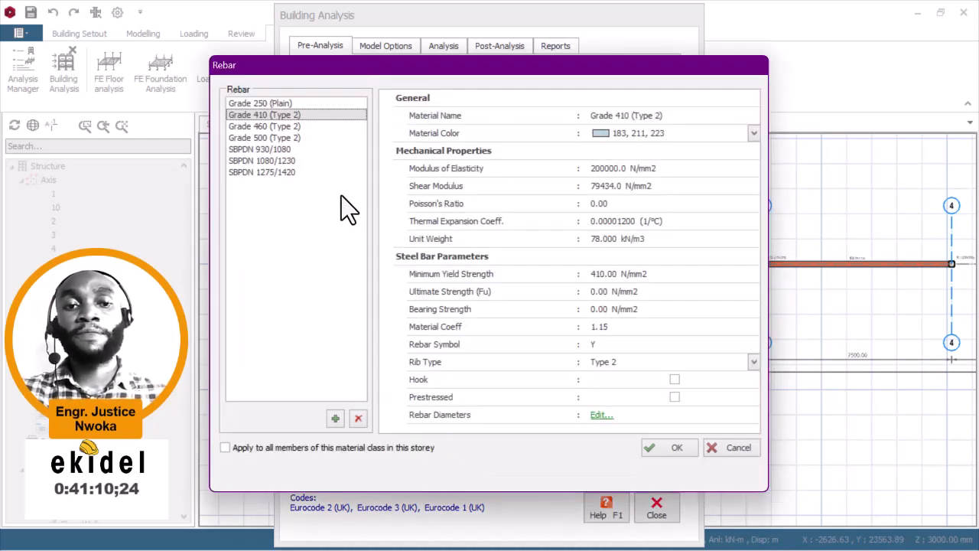
click(273, 446)
click(265, 116)
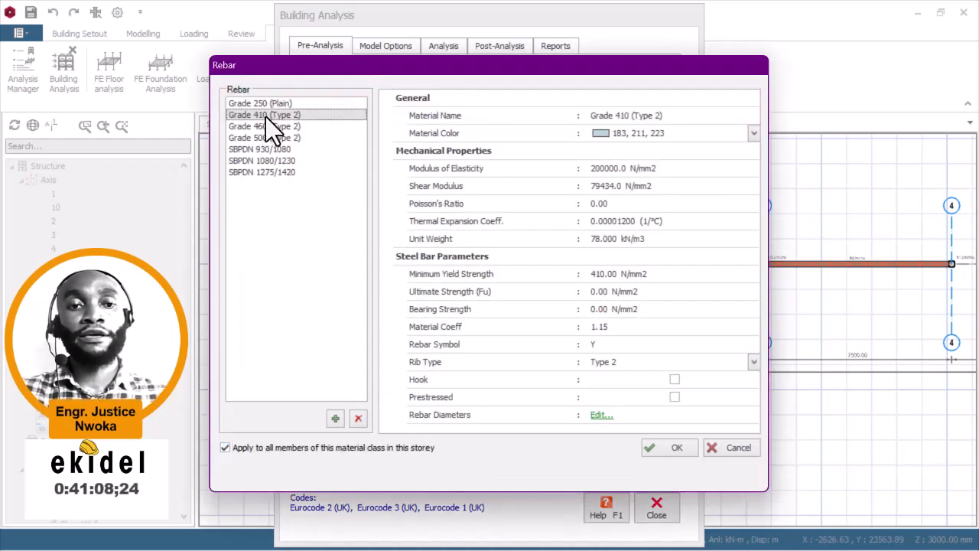
- In the Grade 410 (Type 2) rebar table, enable 12 mm bars for beams, disable them for links, and accept the materials
click(599, 416)
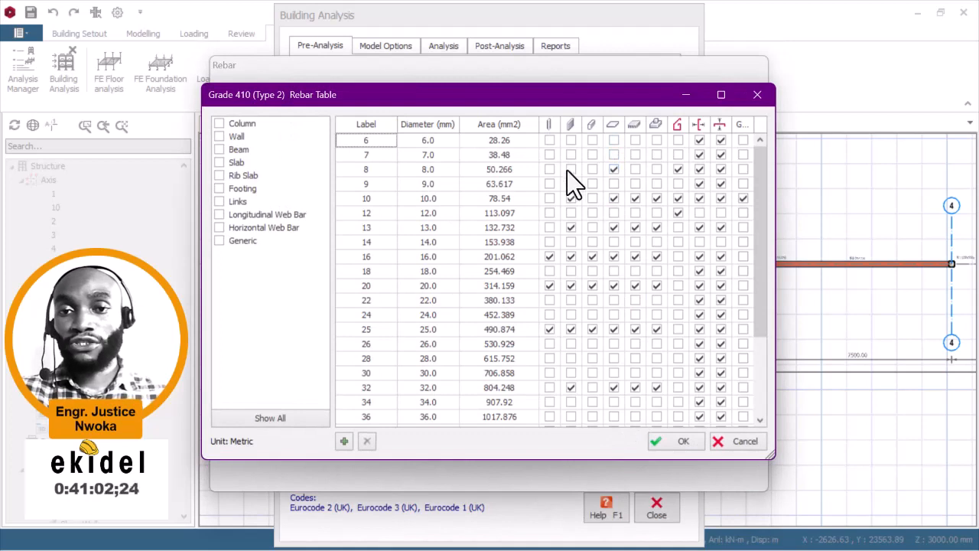
click(549, 258)
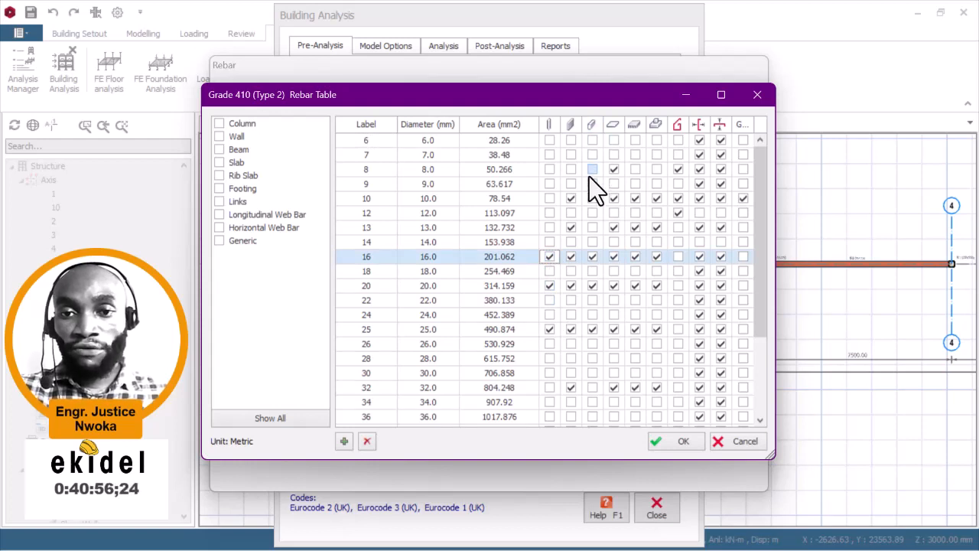
click(587, 212)
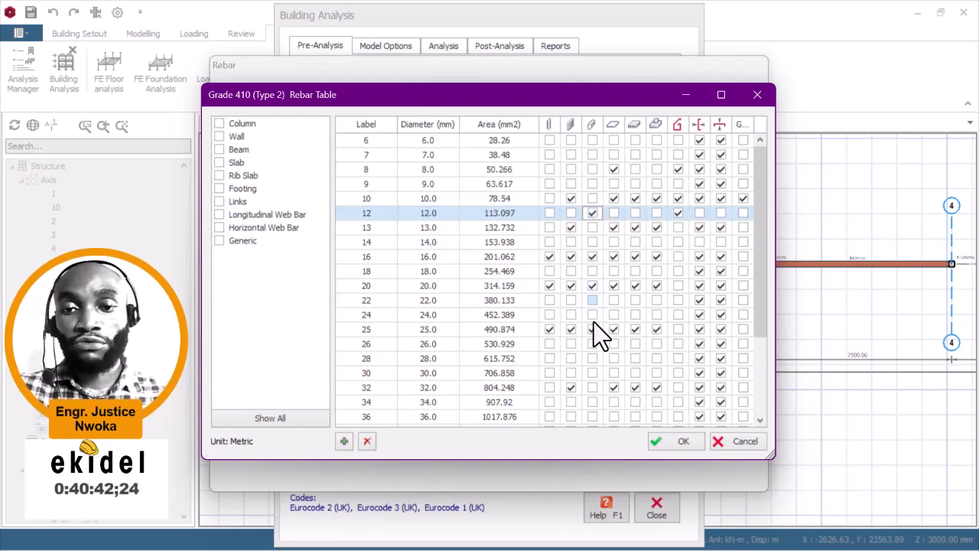
click(678, 169)
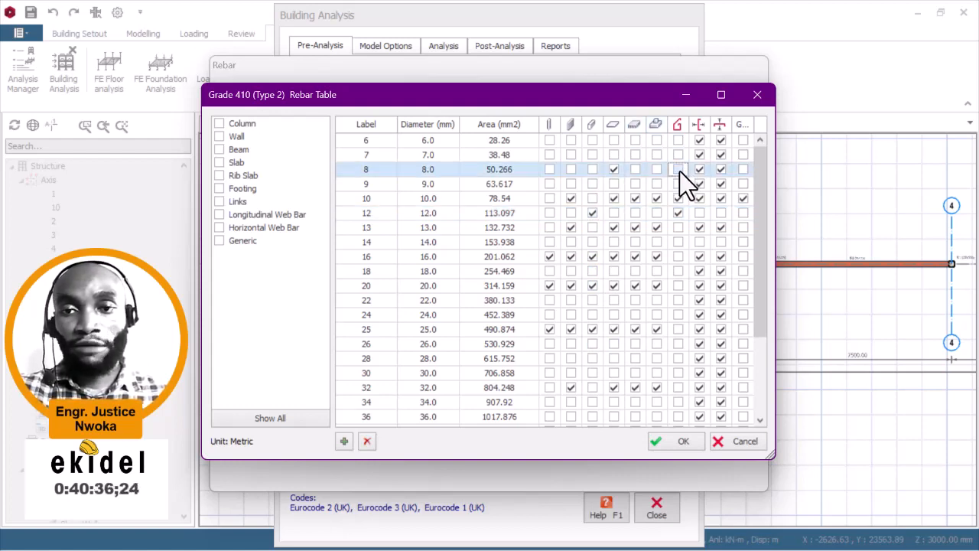
click(681, 214)
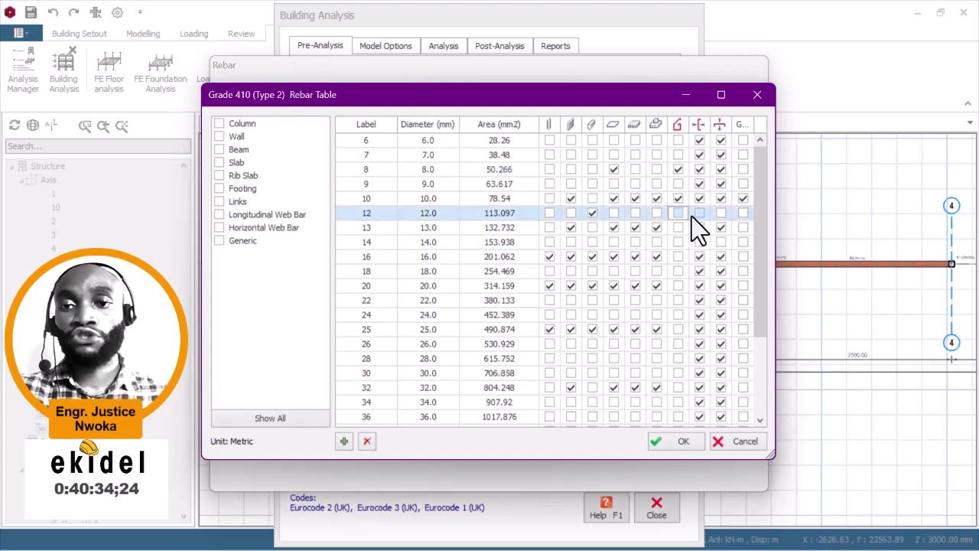
click(674, 443)
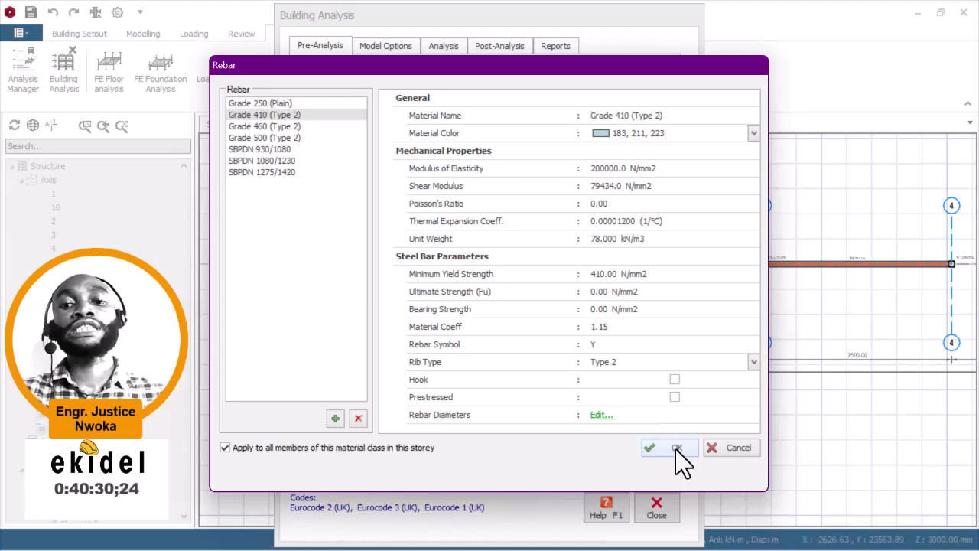
click(676, 448)
click(657, 426)
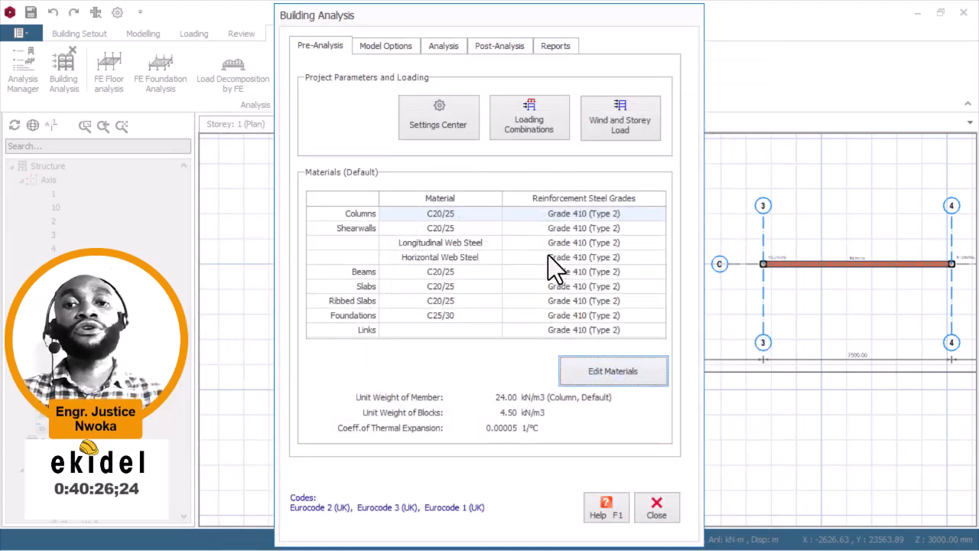
- Review and accept the load combinations, and run the building model check with all checks for all storeys
click(532, 123)
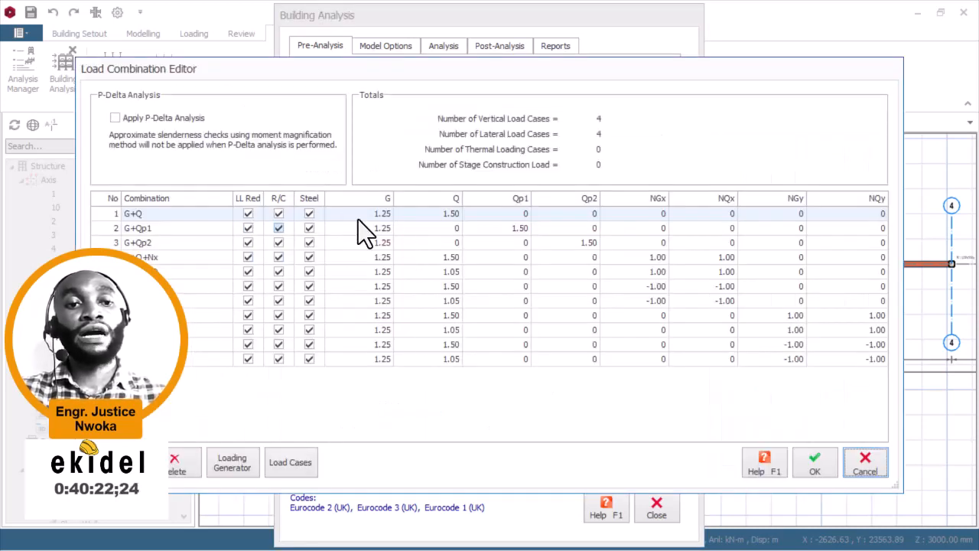
click(812, 461)
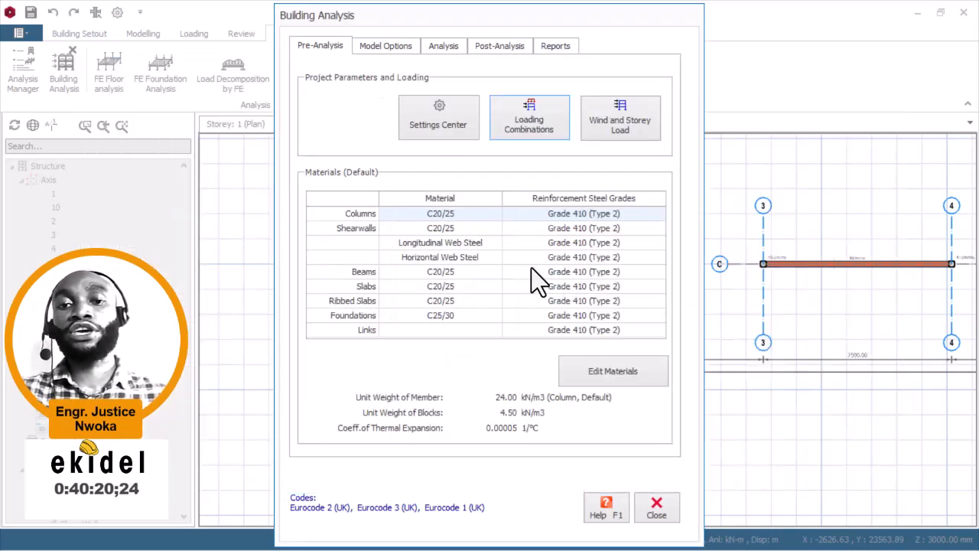
click(445, 46)
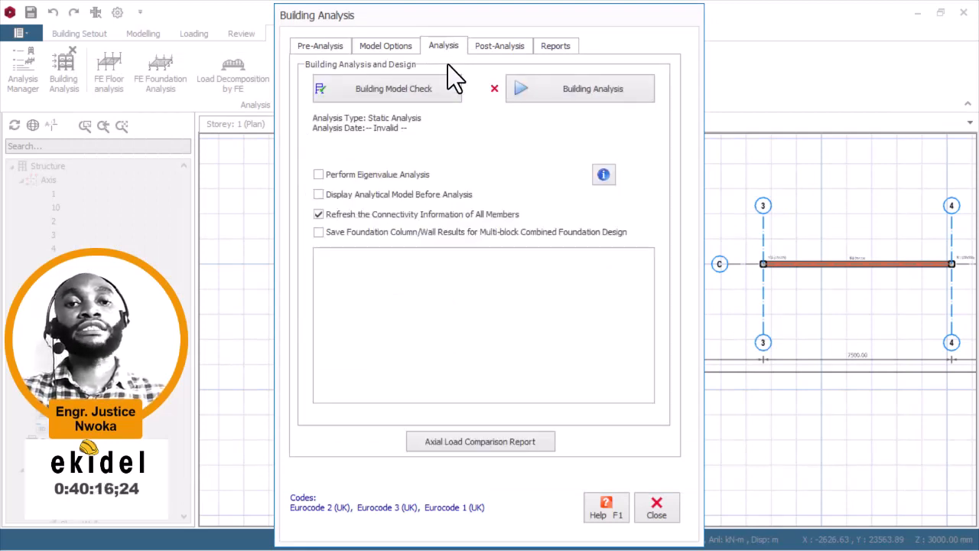
click(415, 89)
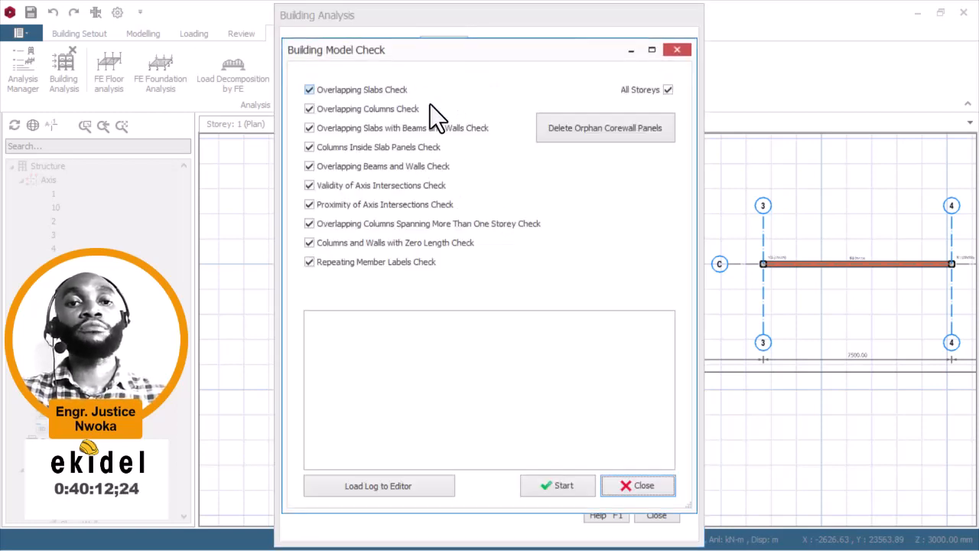
click(564, 481)
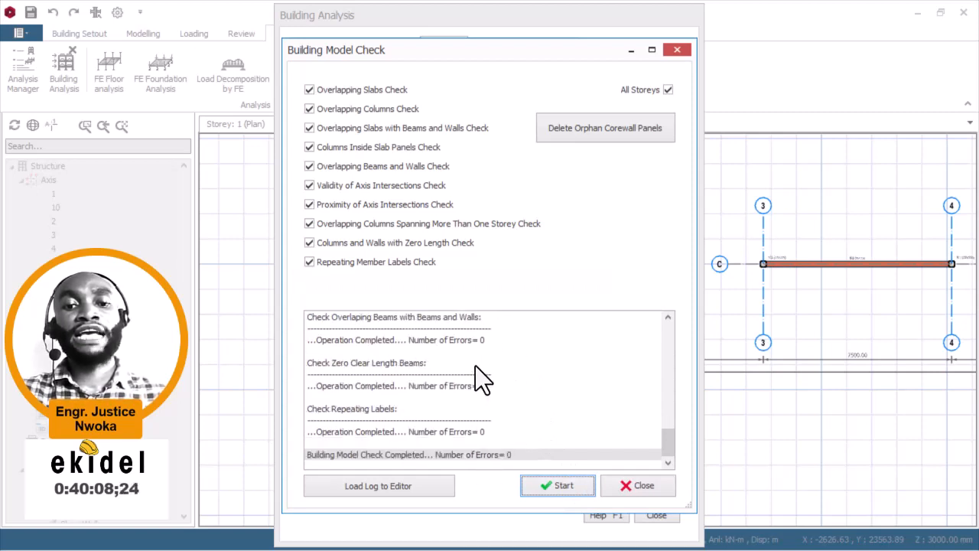
click(625, 483)
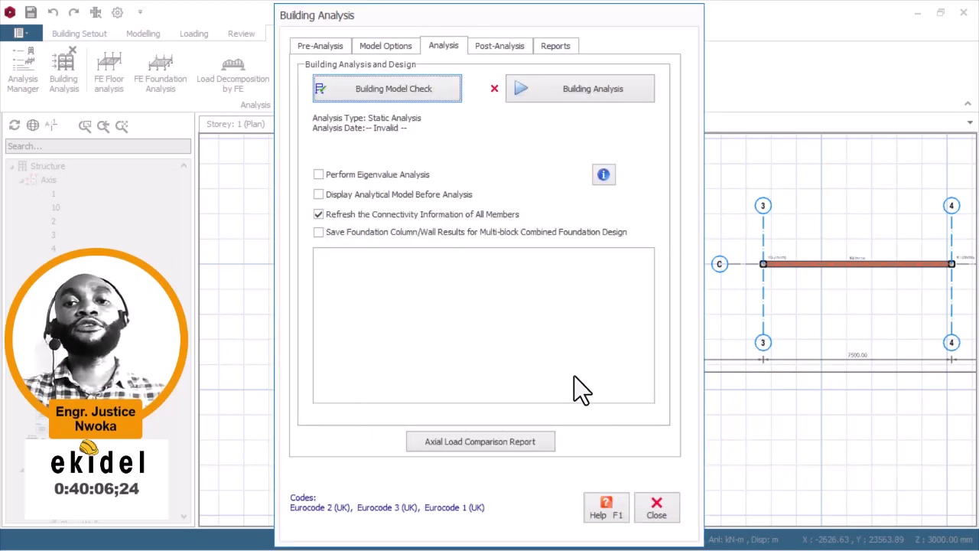
- Run the building analysis with column/wall and beam reinforcement design, re-selecting bars for both
click(564, 94)
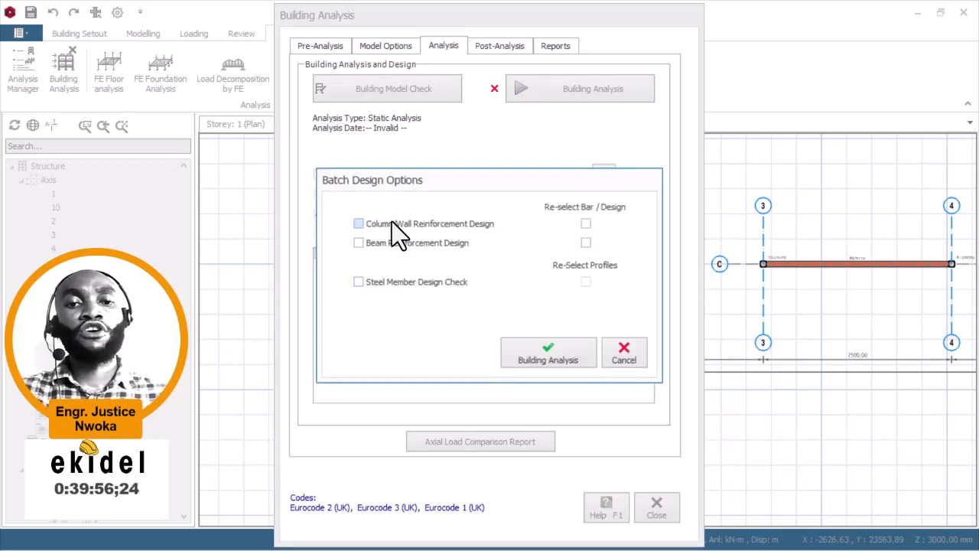
click(382, 244)
click(585, 243)
click(585, 224)
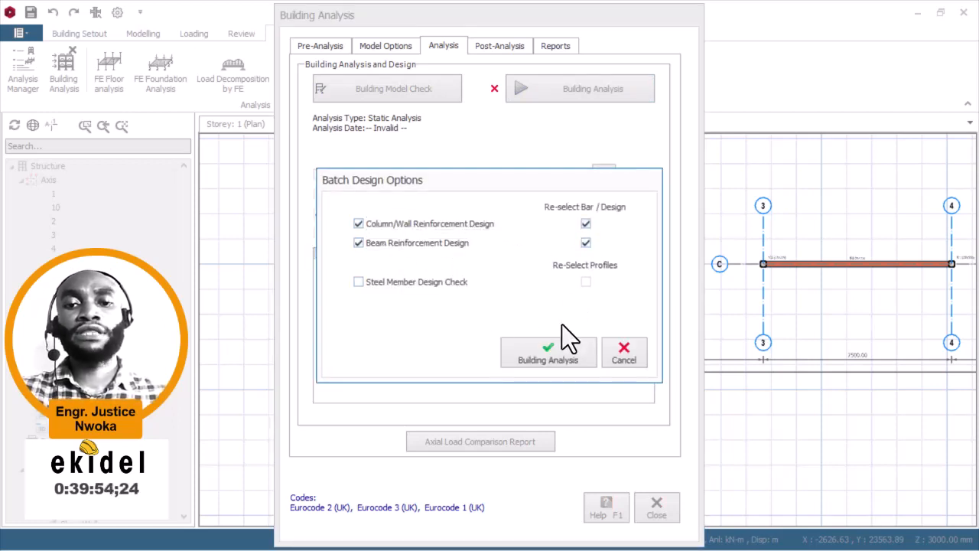
click(556, 353)
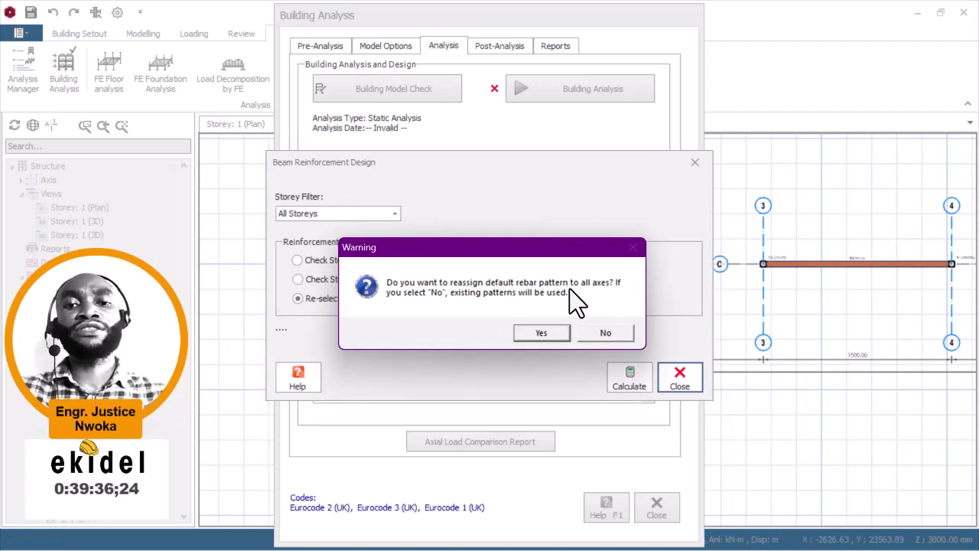
- Reassign the default rebar pattern to all axes, acknowledge the storey drift check and close the building analysis
click(542, 334)
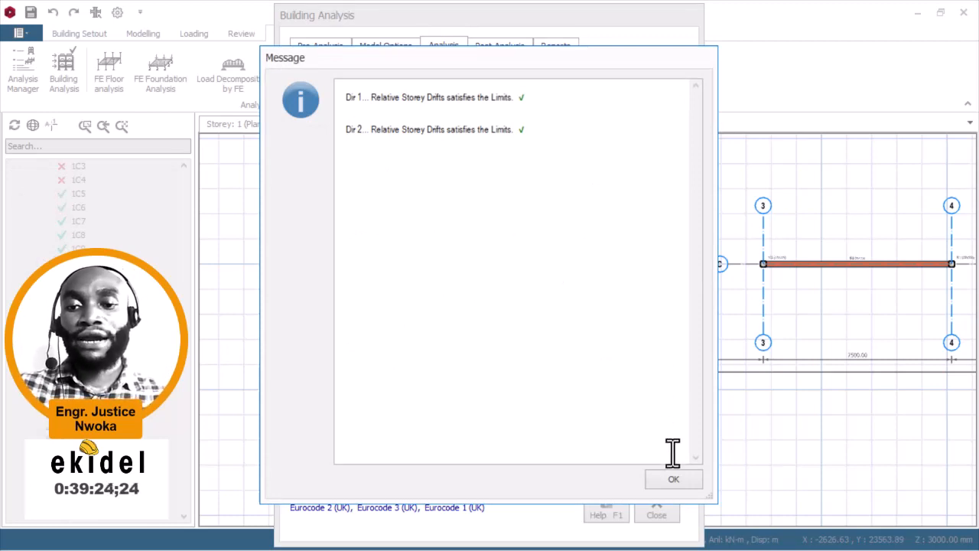
click(671, 482)
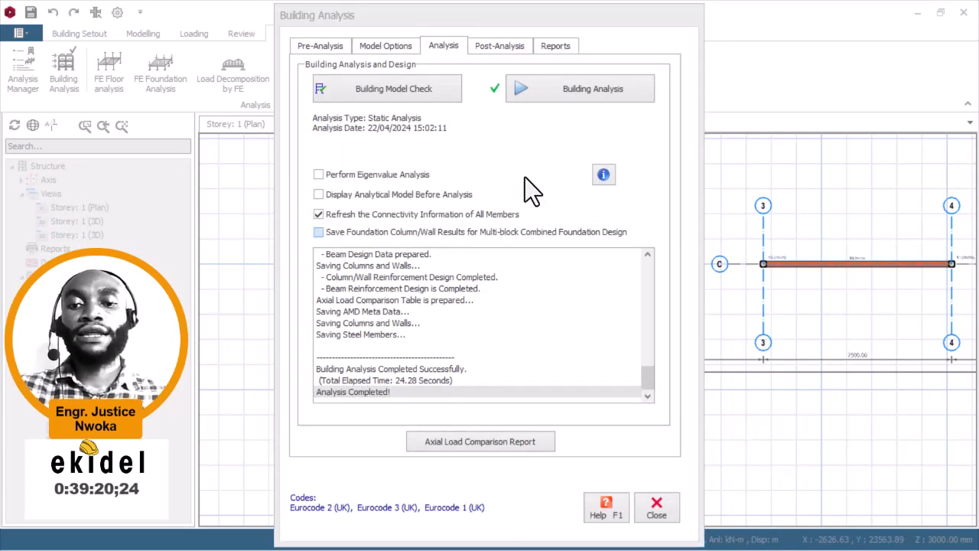
click(670, 508)
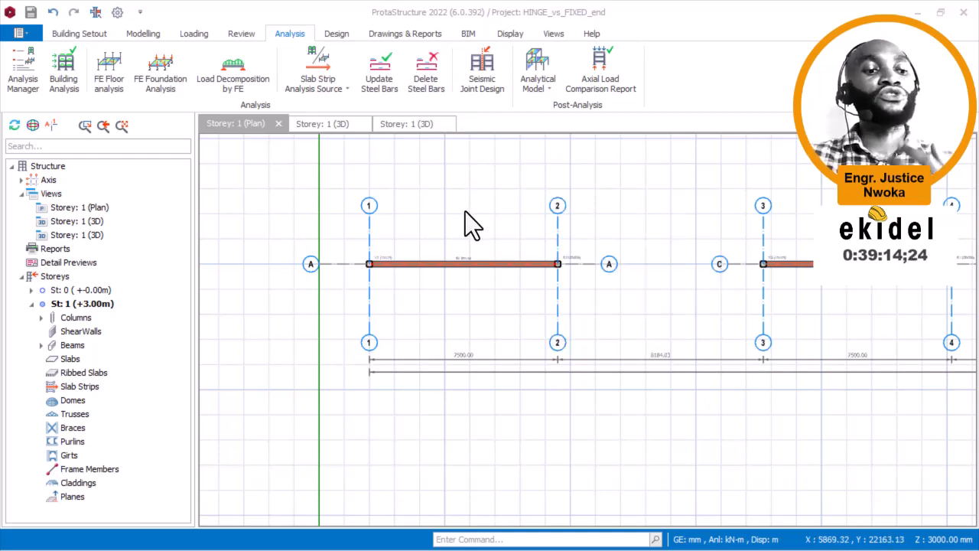
- Display the Design Status visual interrogation on the Storey 1 plan and examine beam 1B1's hinged end at column 1C1
scroll(465, 211, up, 3)
scroll(433, 240, up, 2)
middle_drag(420, 253, 468, 306)
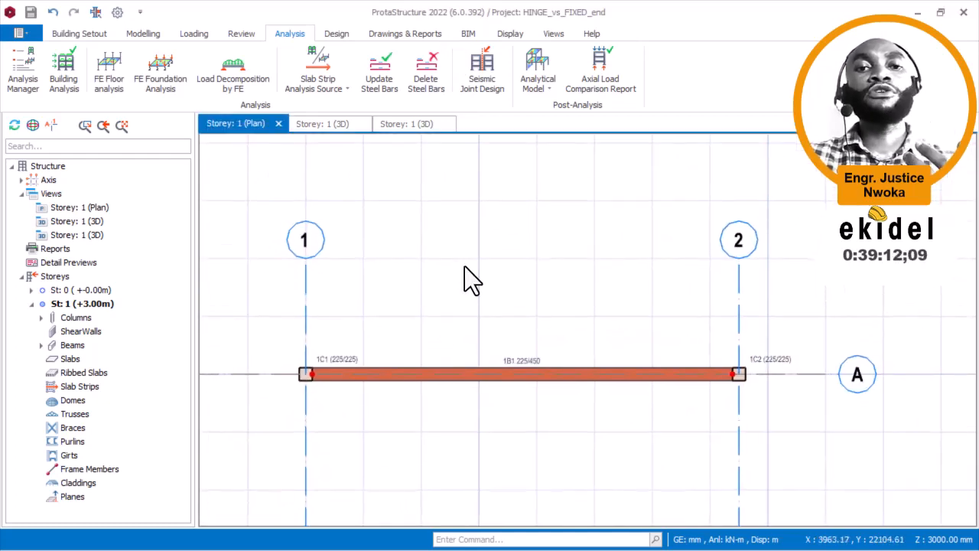
click(241, 34)
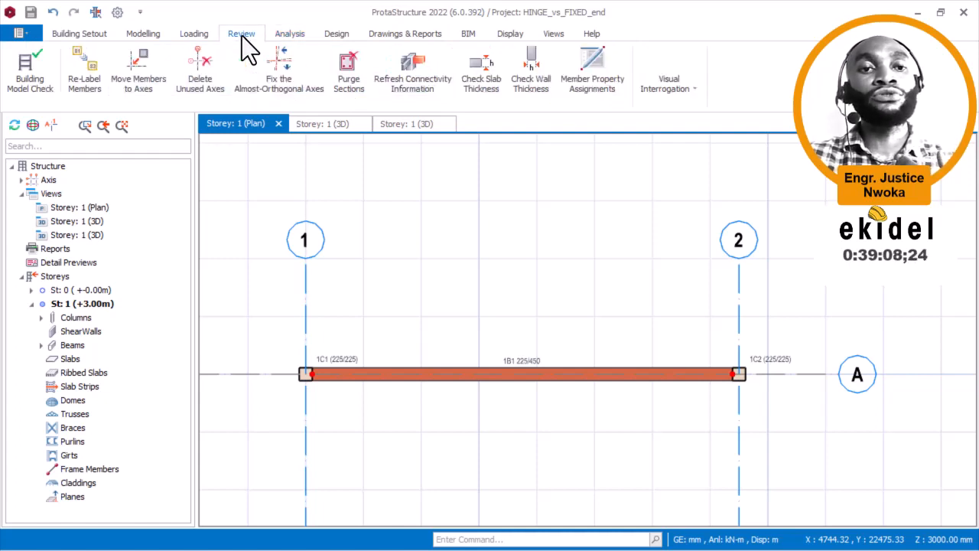
click(683, 90)
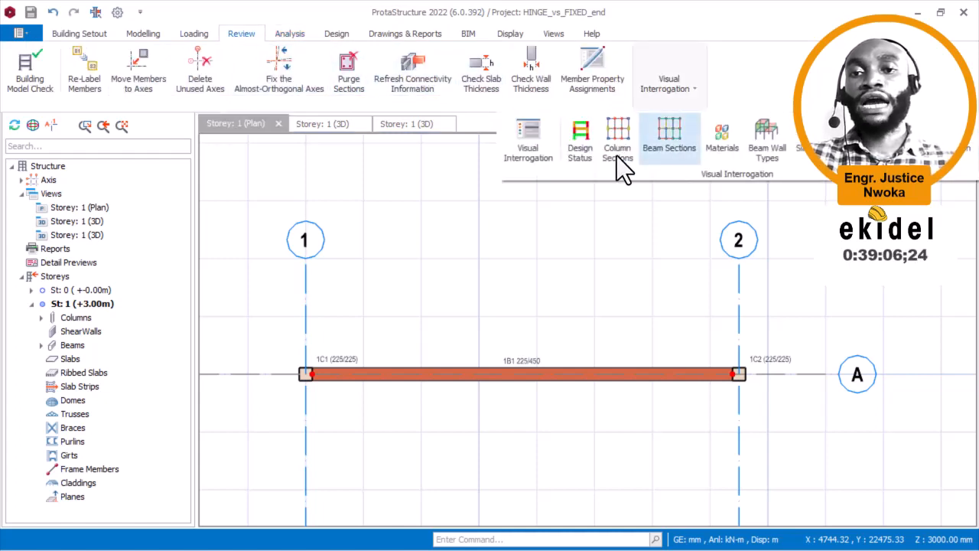
click(579, 149)
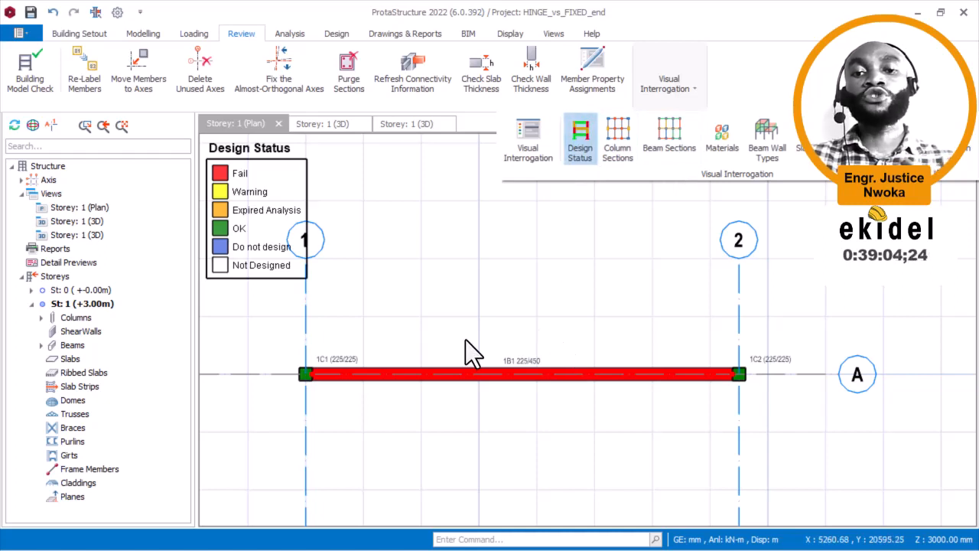
scroll(429, 360, up, 3)
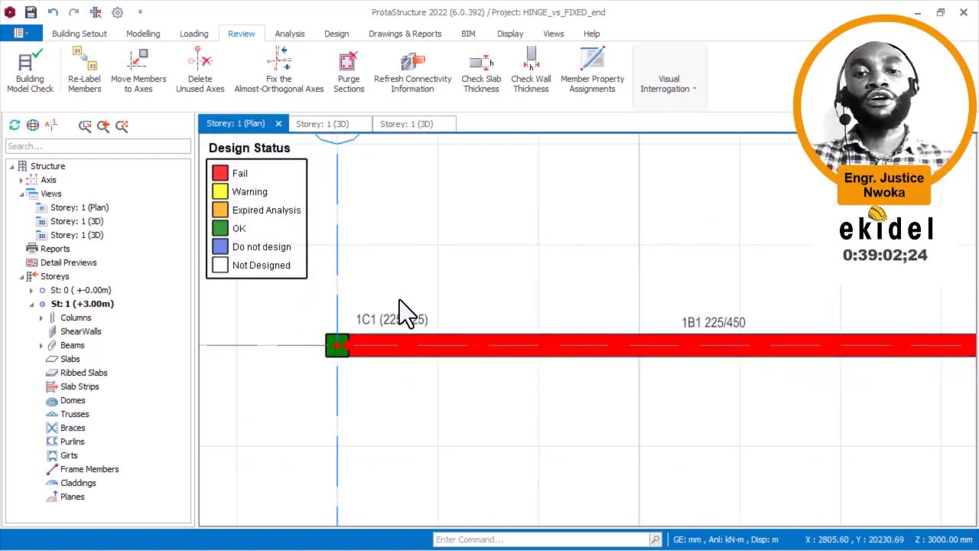
scroll(339, 348, up, 5)
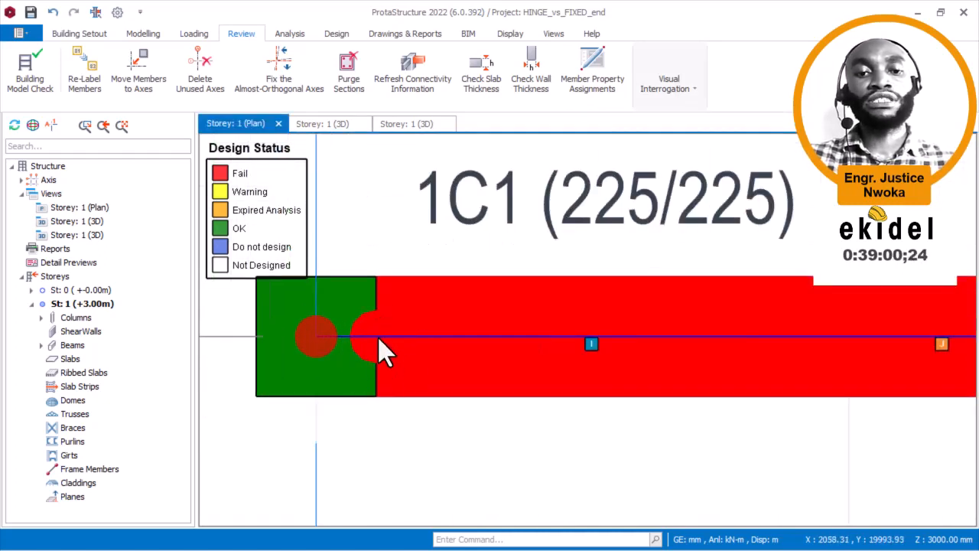
scroll(382, 341, up, 2)
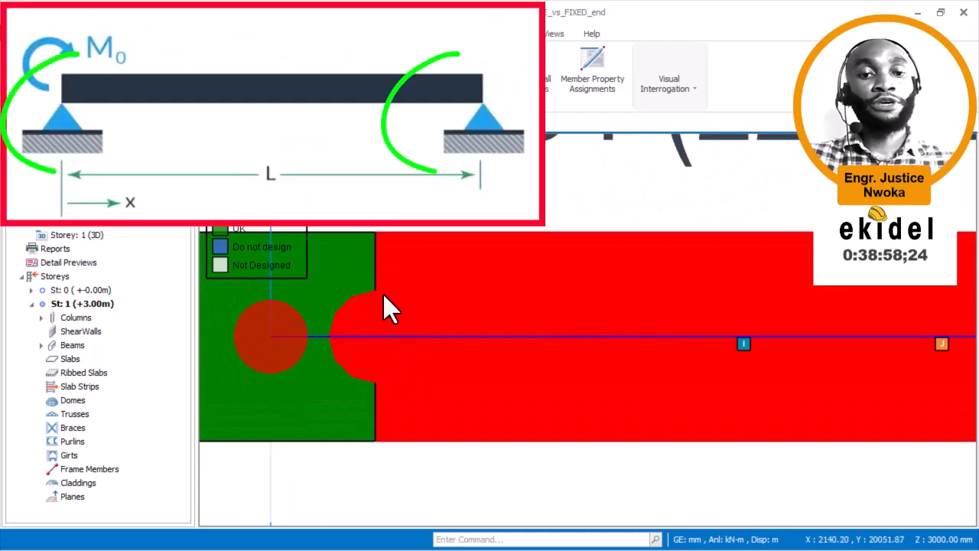
scroll(388, 298, down, 3)
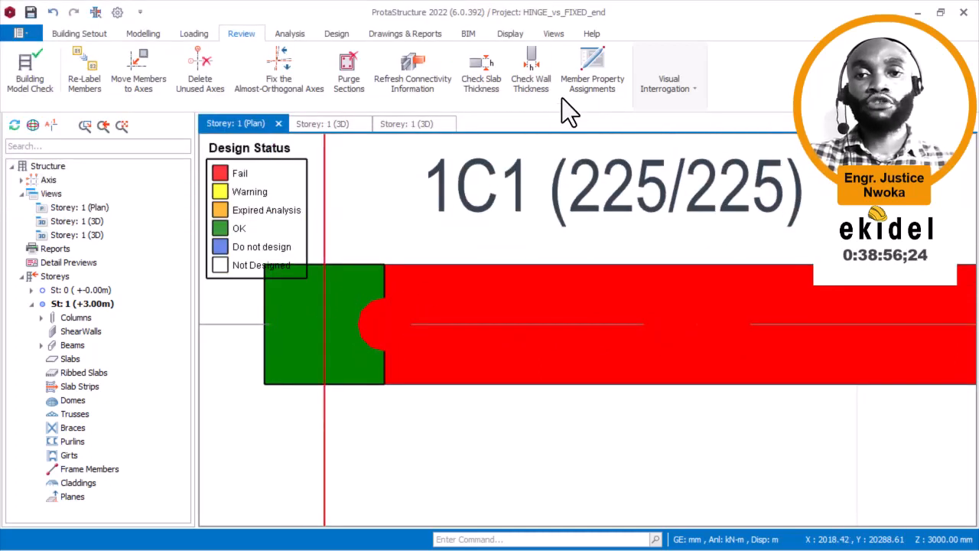
click(683, 83)
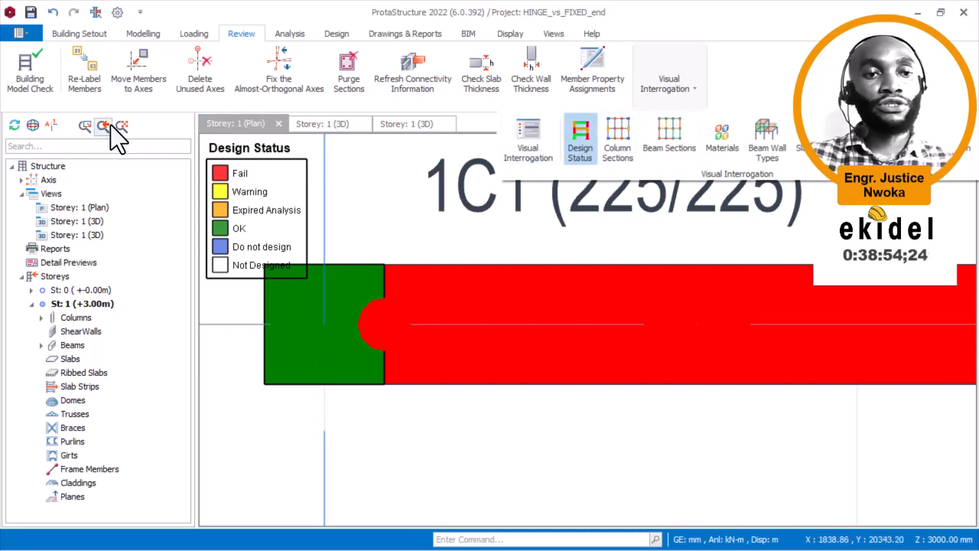
- Create a second plan view of Storey 1 and focus it on beam 1B1
click(50, 193)
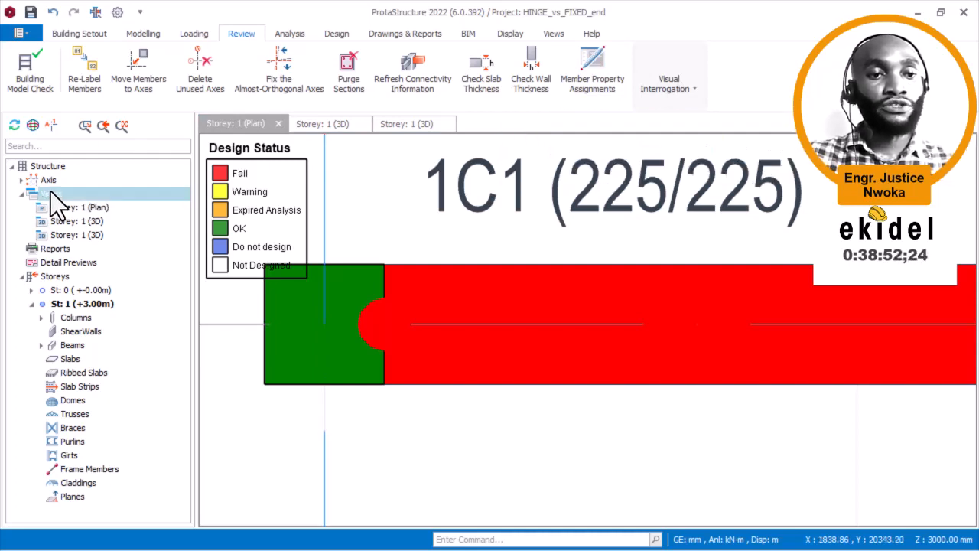
right_click(51, 193)
click(106, 201)
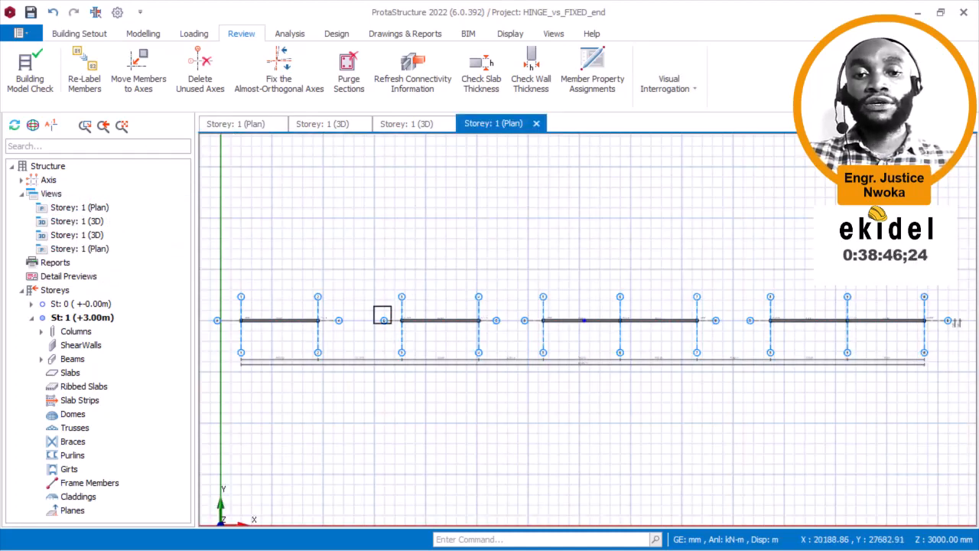
scroll(260, 320, up, 3)
scroll(281, 318, up, 5)
middle_drag(283, 319, 520, 283)
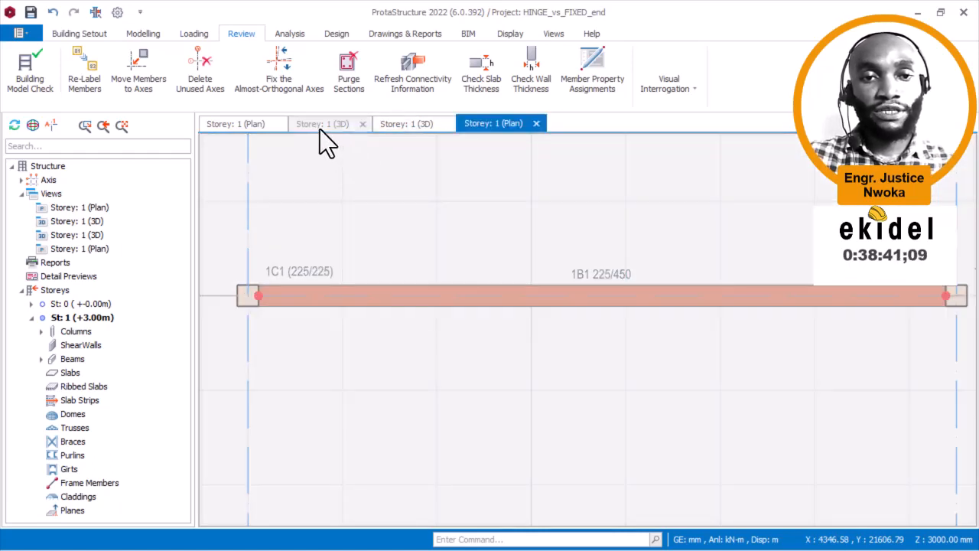
- Arrange the open views so the new plain plan comes first and the design status plan second
drag(320, 130, 319, 130)
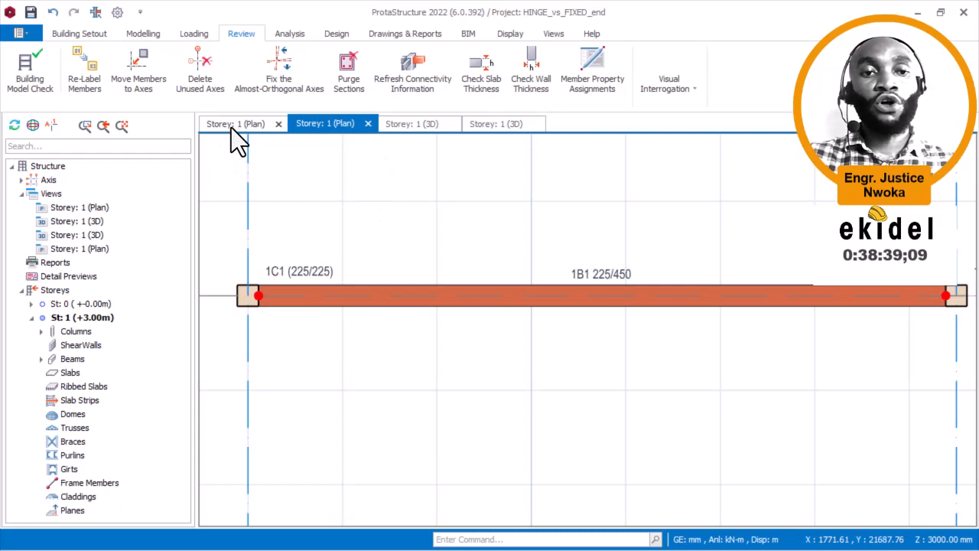
click(232, 127)
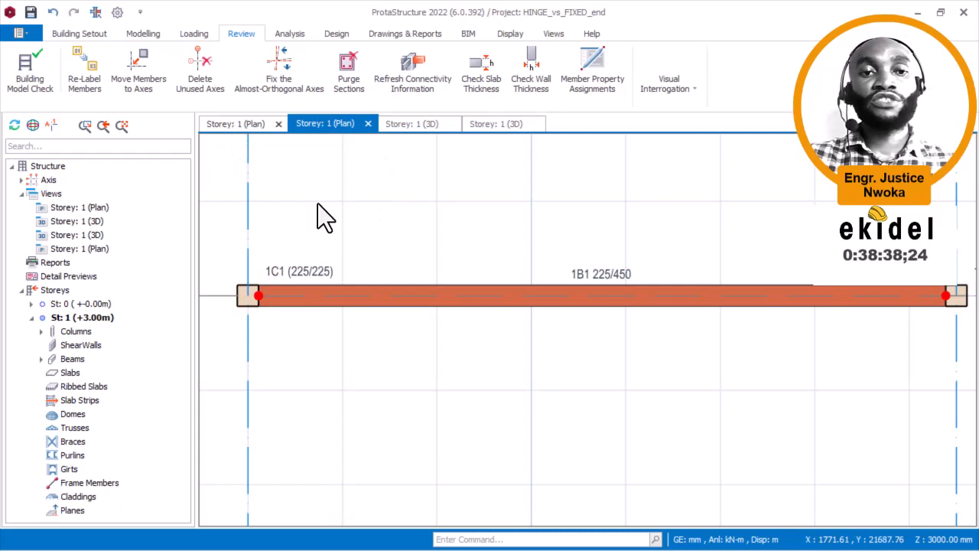
click(323, 130)
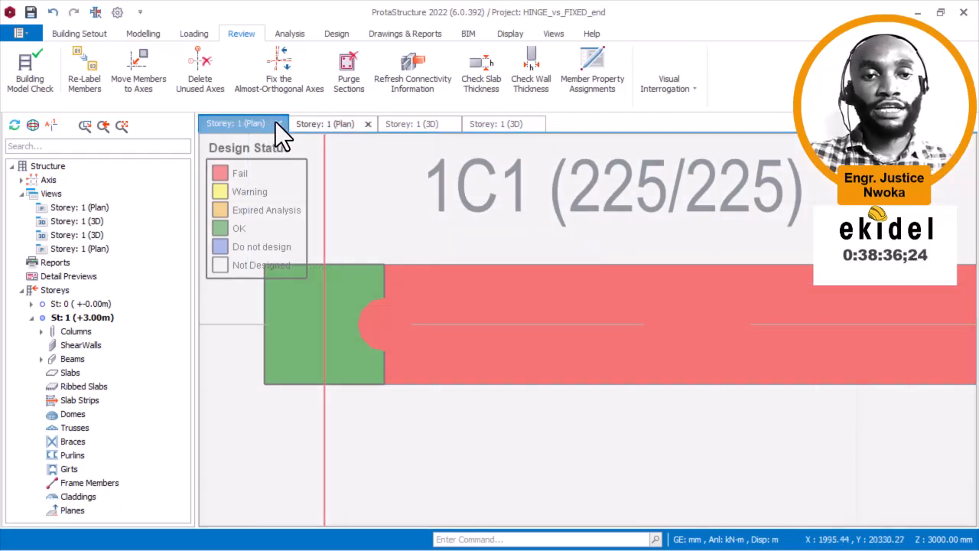
click(244, 124)
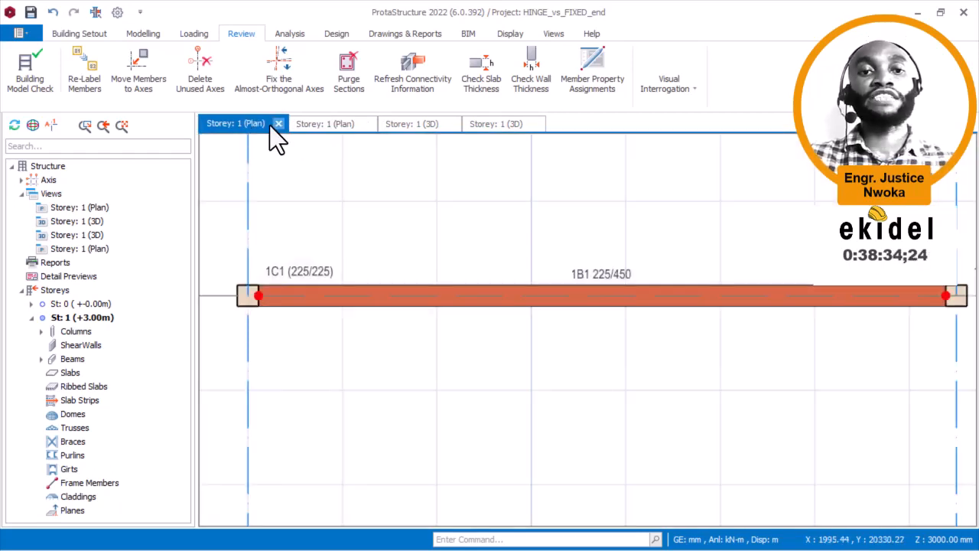
- Examine the hinge markers at both ends of beam 1B1 in the plain Storey 1 plan
scroll(260, 302, up, 2)
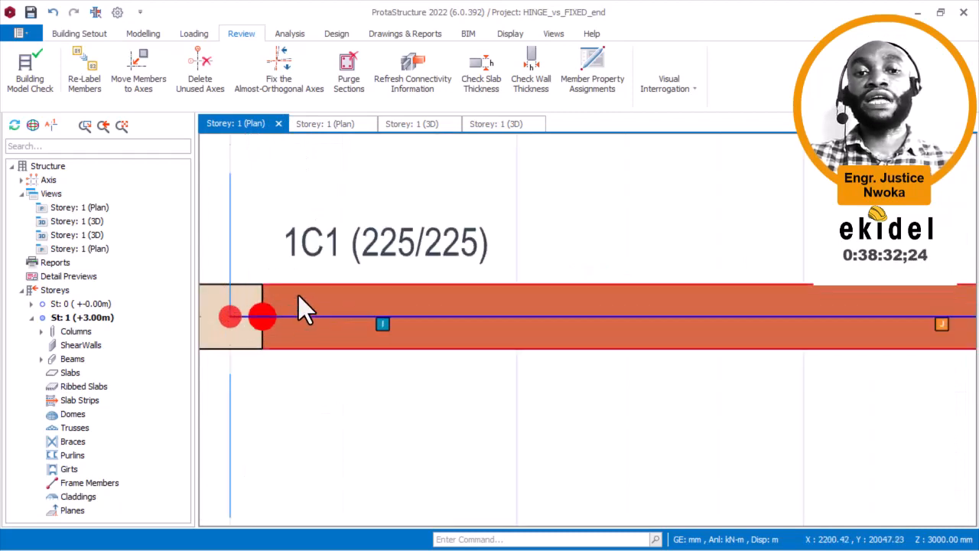
scroll(298, 295, down, 5)
scroll(397, 267, up, 4)
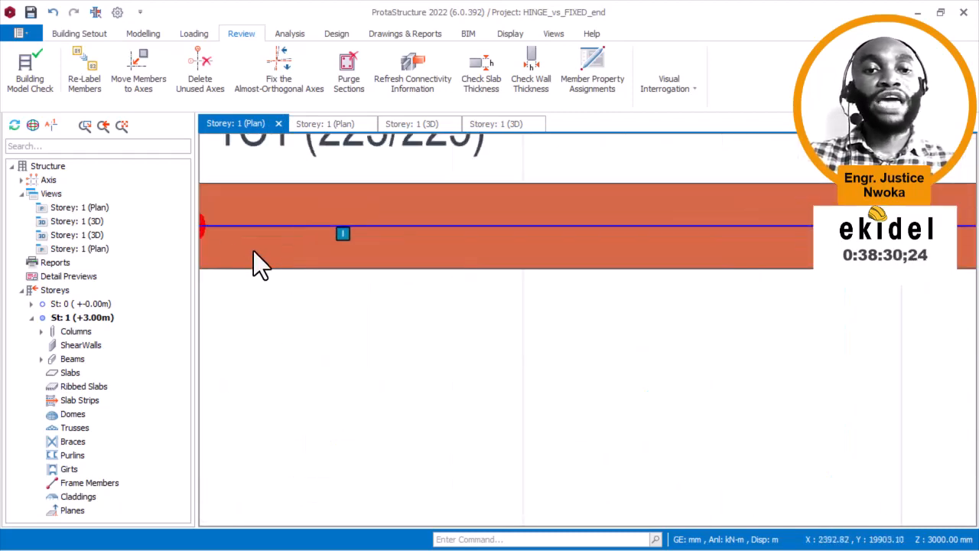
scroll(253, 250, down, 1)
scroll(229, 243, down, 3)
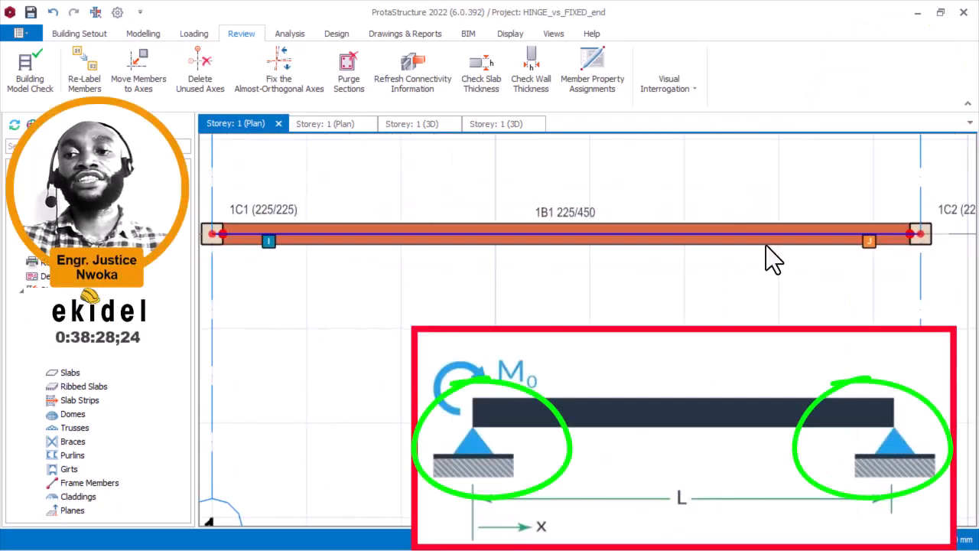
scroll(768, 249, up, 4)
scroll(514, 257, down, 3)
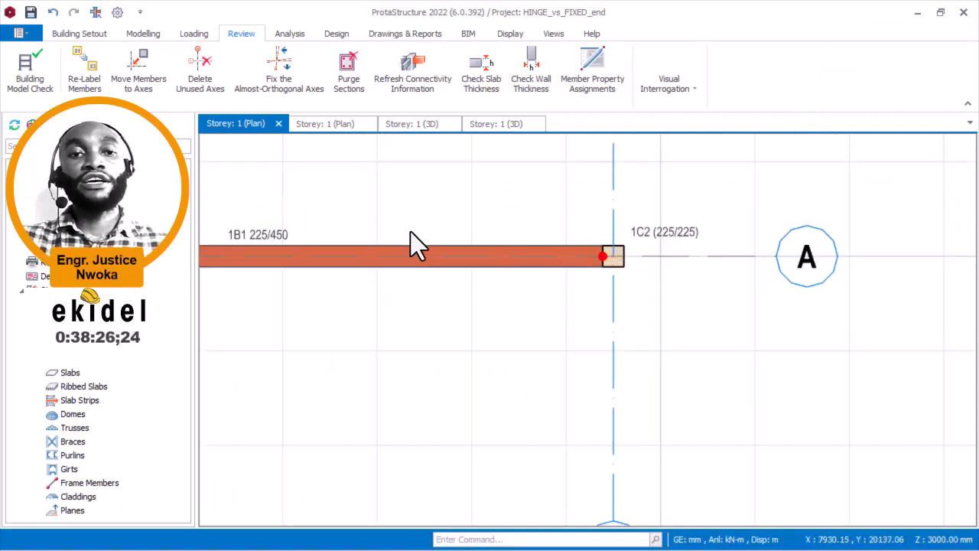
middle_drag(232, 159, 341, 168)
middle_drag(328, 235, 586, 233)
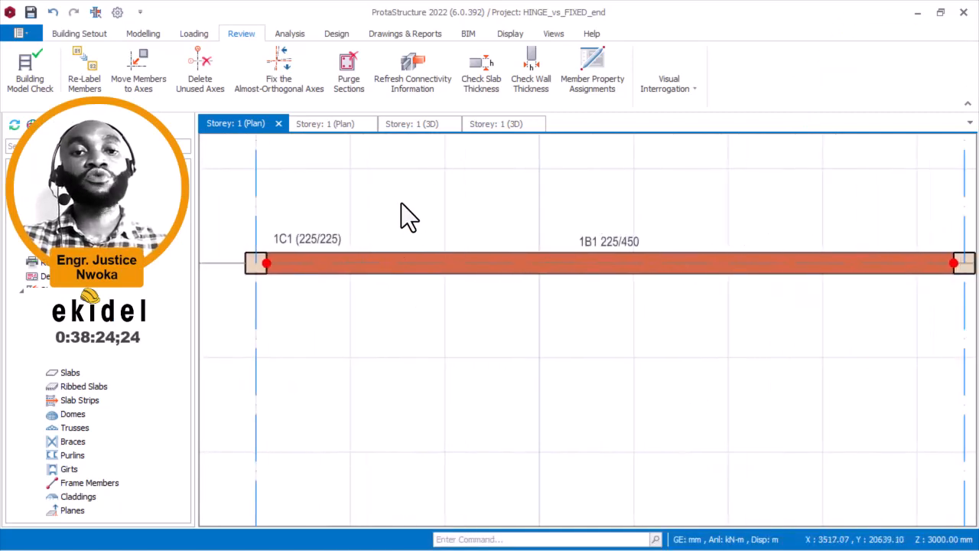
- In the design status plan, inspect the status of column 1C1 and beam 1B1, and read the beam's property details
click(339, 125)
scroll(461, 263, down, 3)
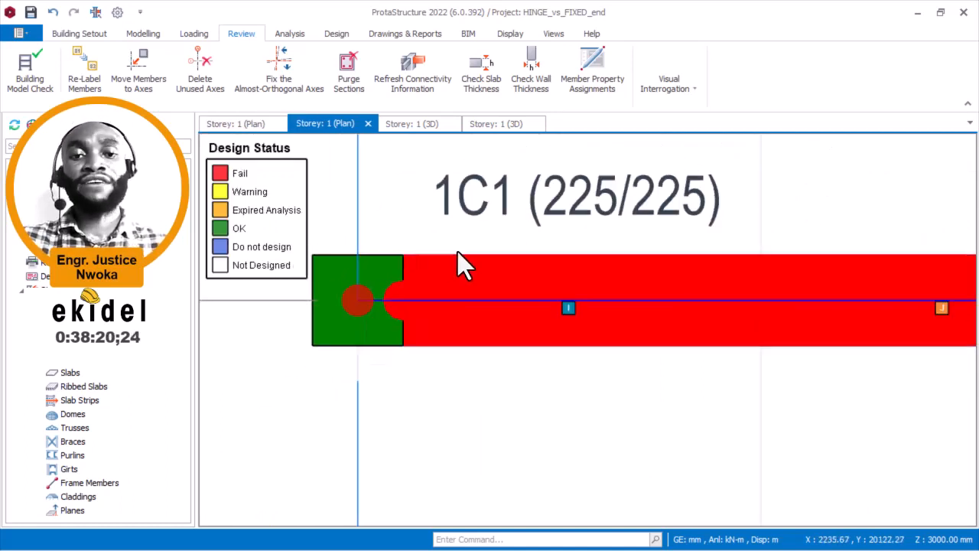
scroll(457, 287, up, 3)
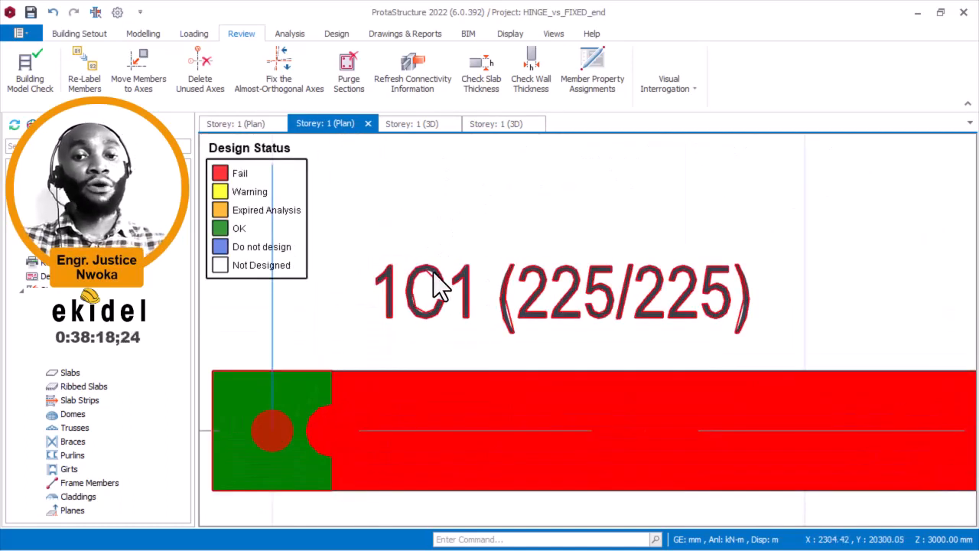
scroll(440, 283, down, 5)
scroll(436, 269, up, 1)
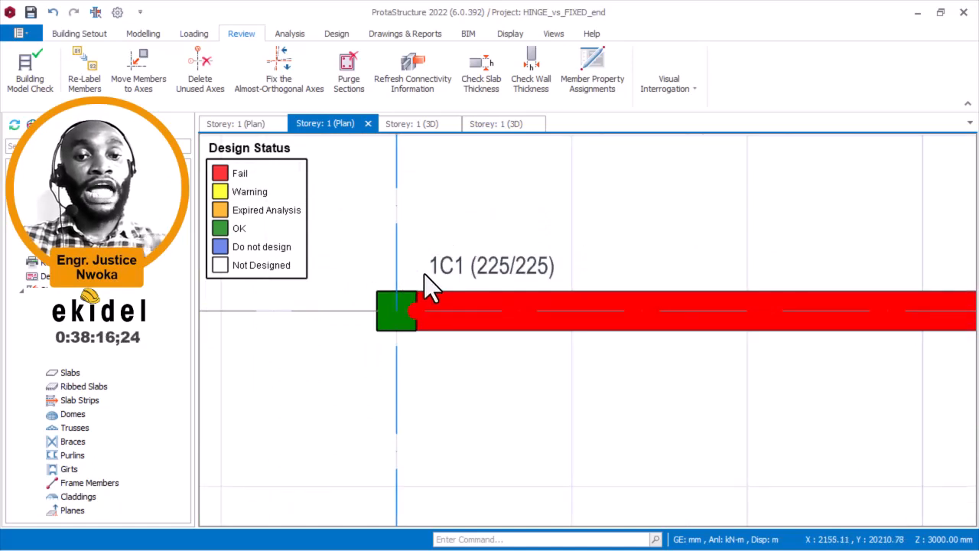
scroll(425, 276, down, 3)
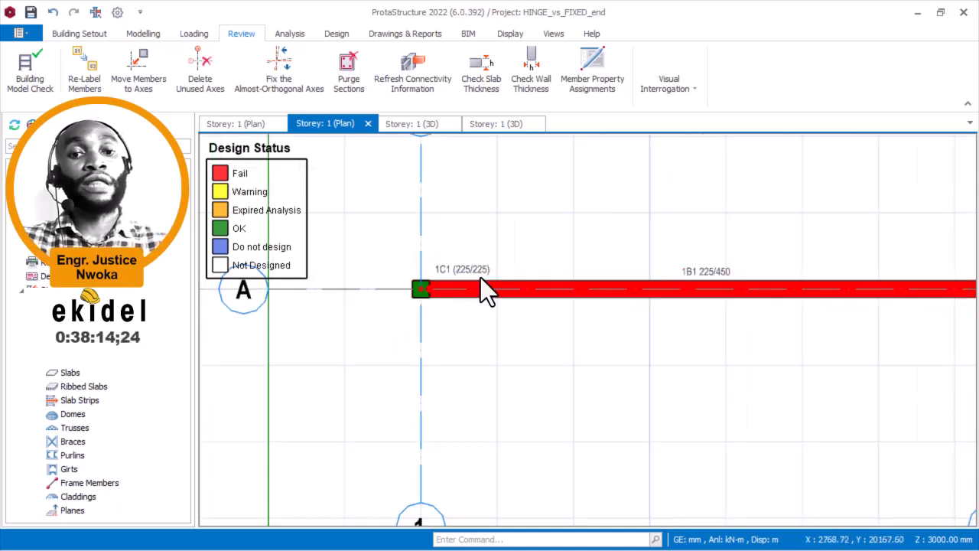
scroll(666, 289, up, 4)
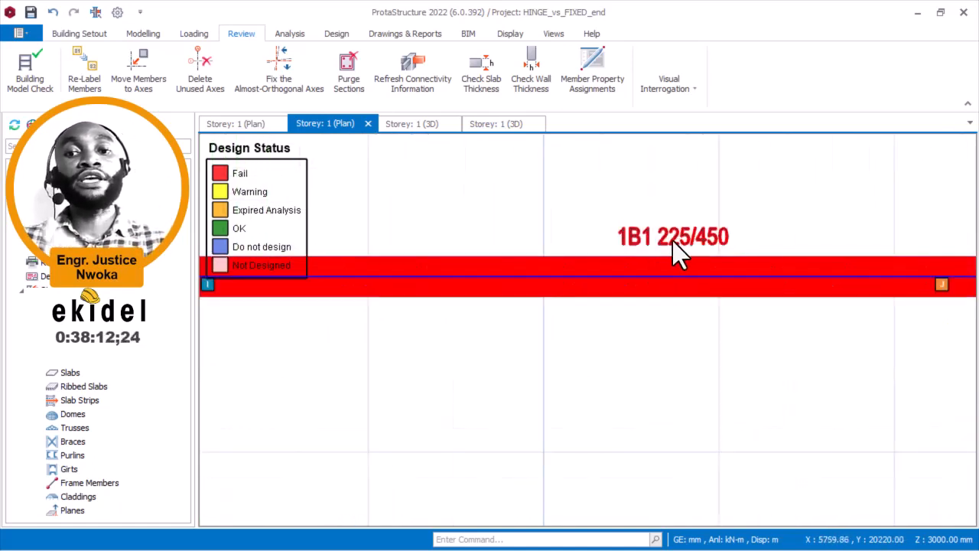
mouse_move(673, 257)
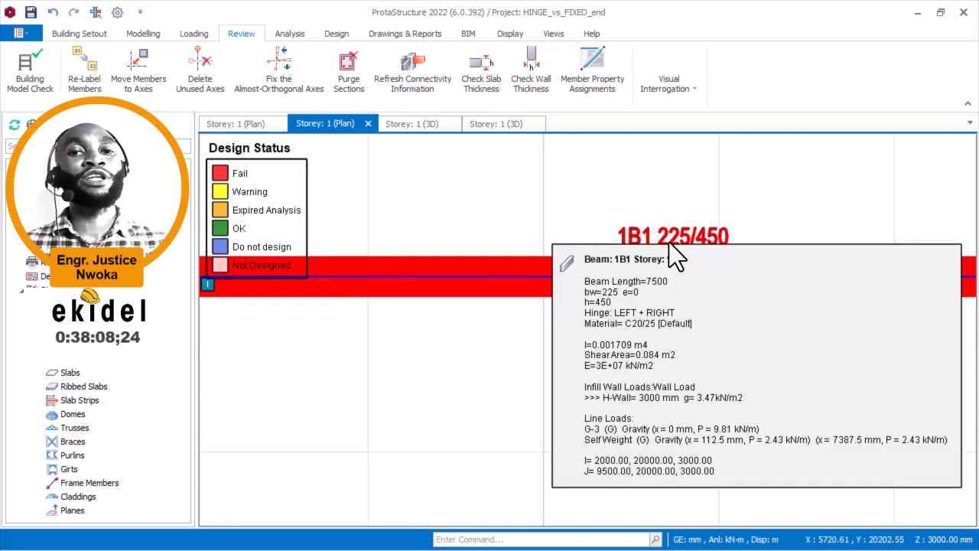
scroll(757, 255, up, 4)
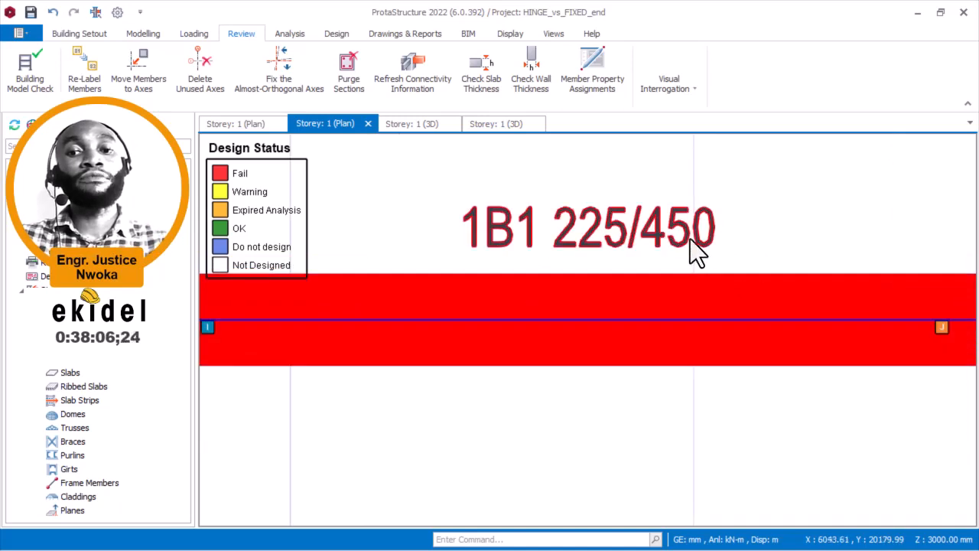
scroll(689, 253, down, 5)
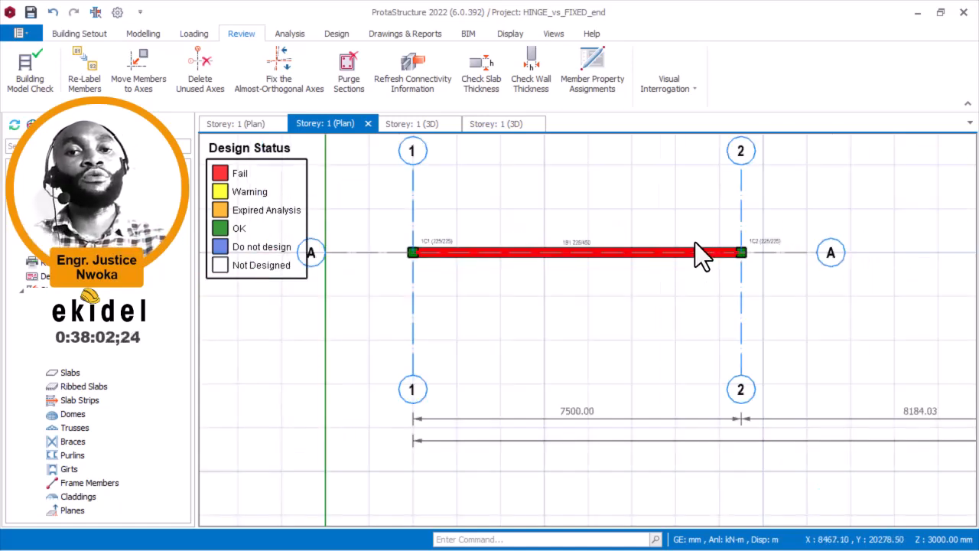
- Inspect the design status of column 1C3 and beam 1B2 in the second frame, and read the column's property details
scroll(681, 272, down, 2)
middle_drag(916, 286, 656, 295)
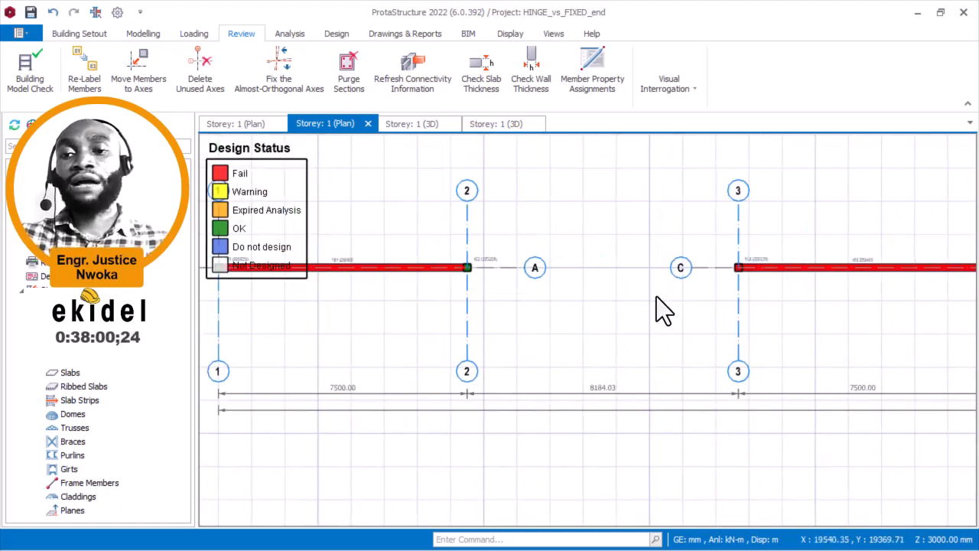
middle_drag(788, 296, 594, 284)
scroll(594, 283, up, 2)
scroll(535, 264, up, 4)
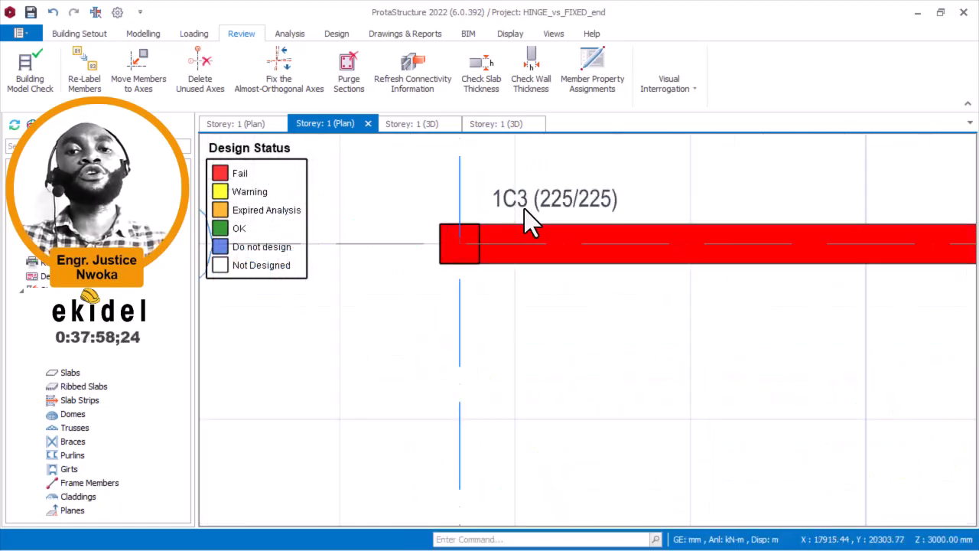
scroll(527, 218, down, 3)
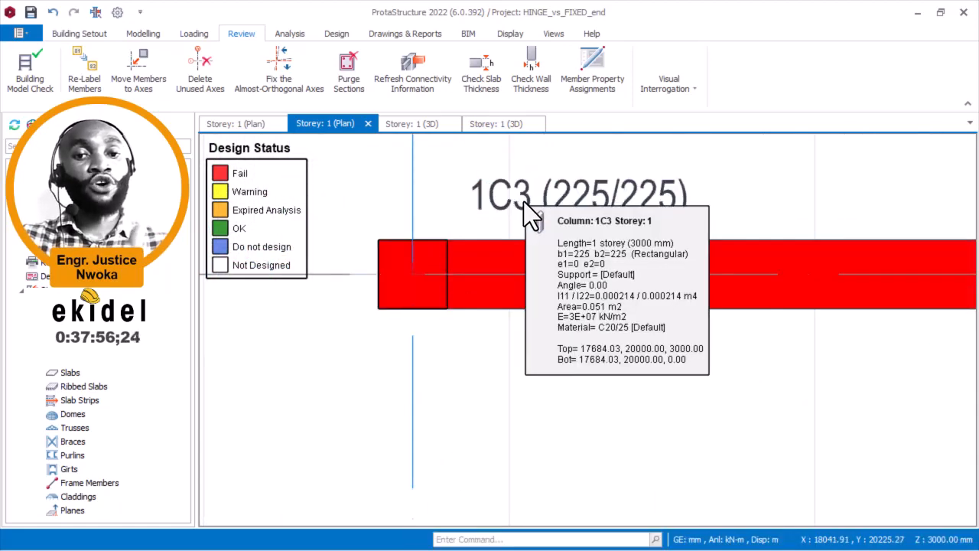
middle_drag(749, 253, 483, 249)
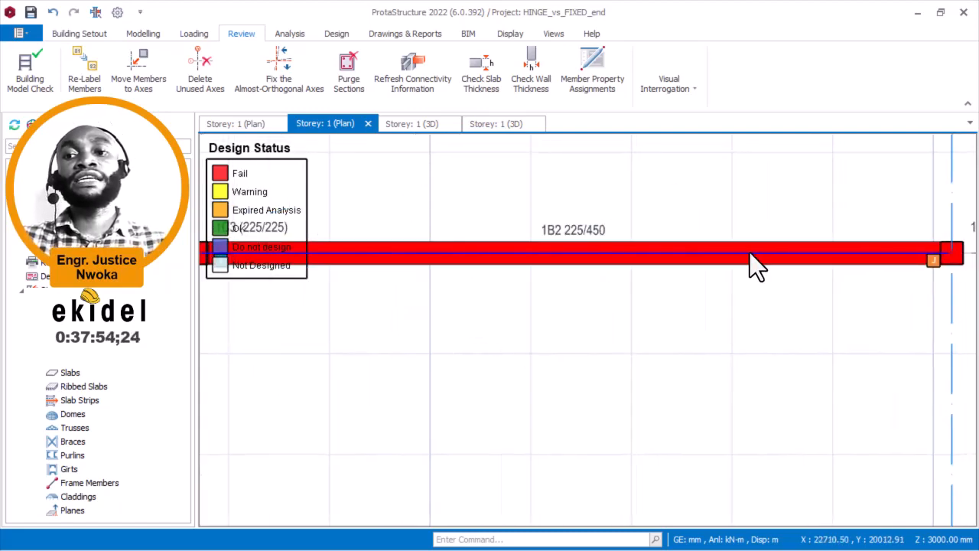
middle_drag(749, 252, 642, 257)
scroll(799, 277, down, 3)
- Return to the first frame to inspect column 1C2 and beam 1B1, reading the column's property details for comparison
middle_drag(606, 312, 976, 325)
middle_drag(361, 327, 757, 329)
scroll(721, 278, up, 4)
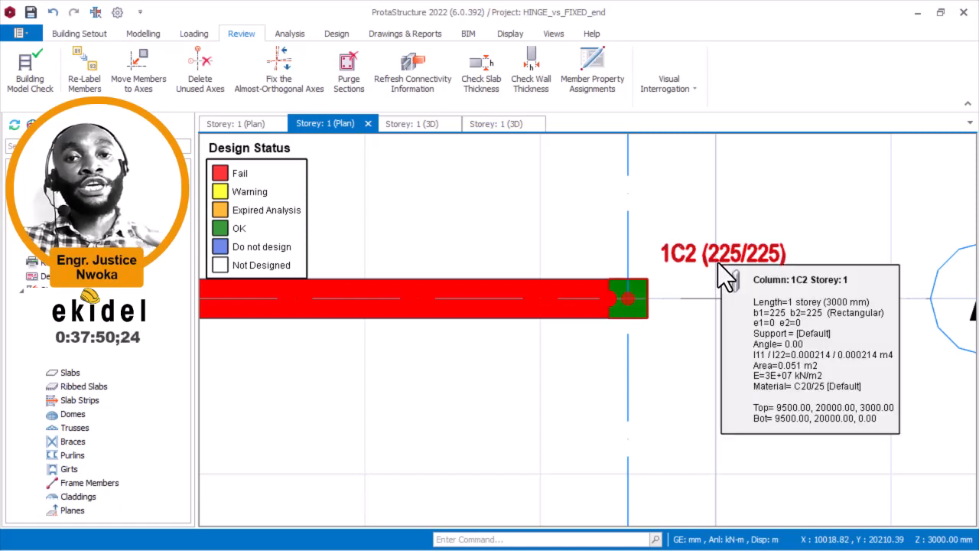
scroll(717, 262, down, 2)
middle_drag(689, 282, 891, 329)
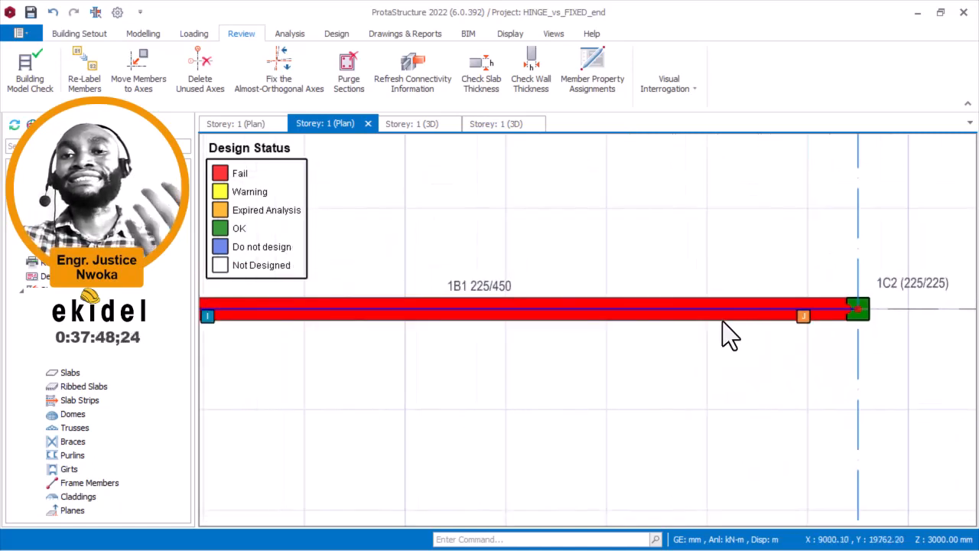
middle_drag(726, 332, 932, 348)
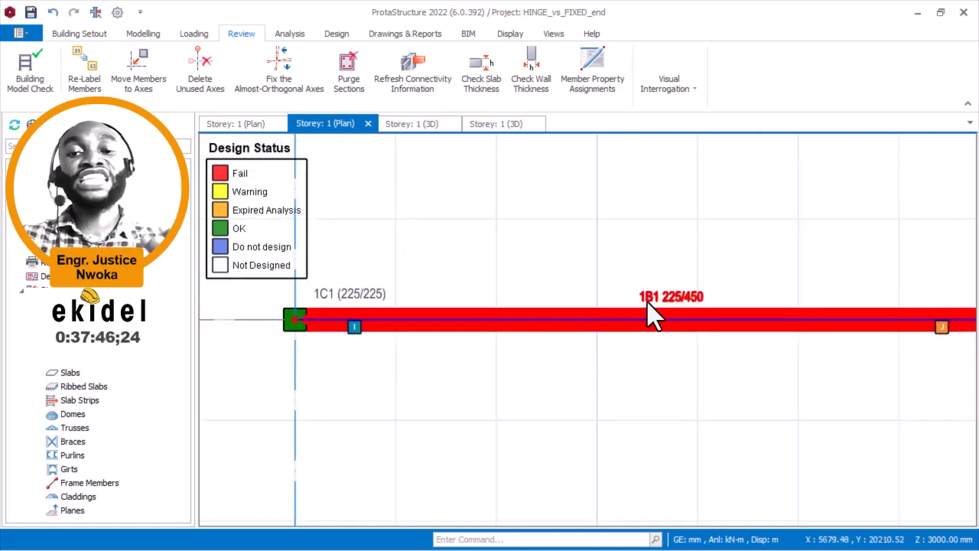
- Examine the hinge marker where beam 1B1 meets column 1C1, read the beam's hinge property, and follow its status along the span
middle_drag(402, 261, 559, 257)
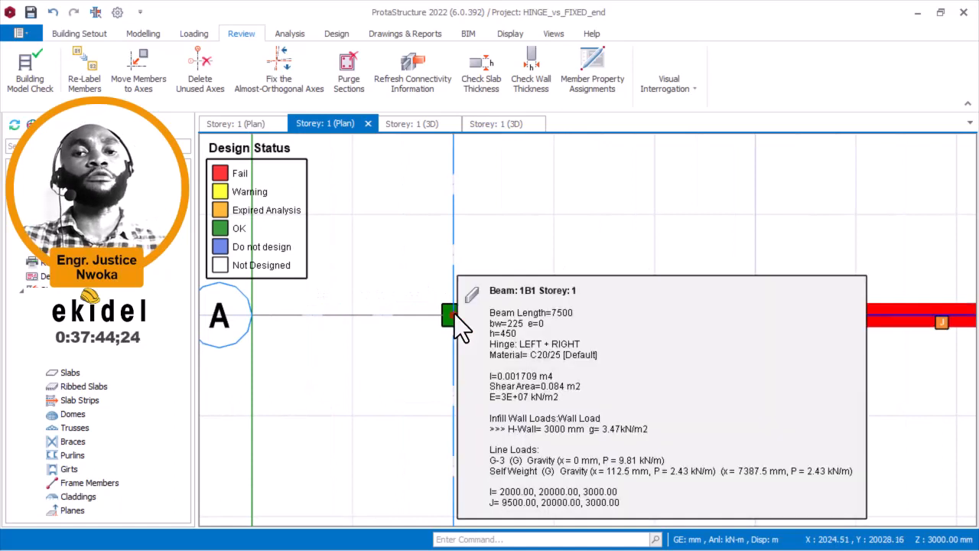
scroll(459, 317, up, 4)
scroll(469, 317, up, 3)
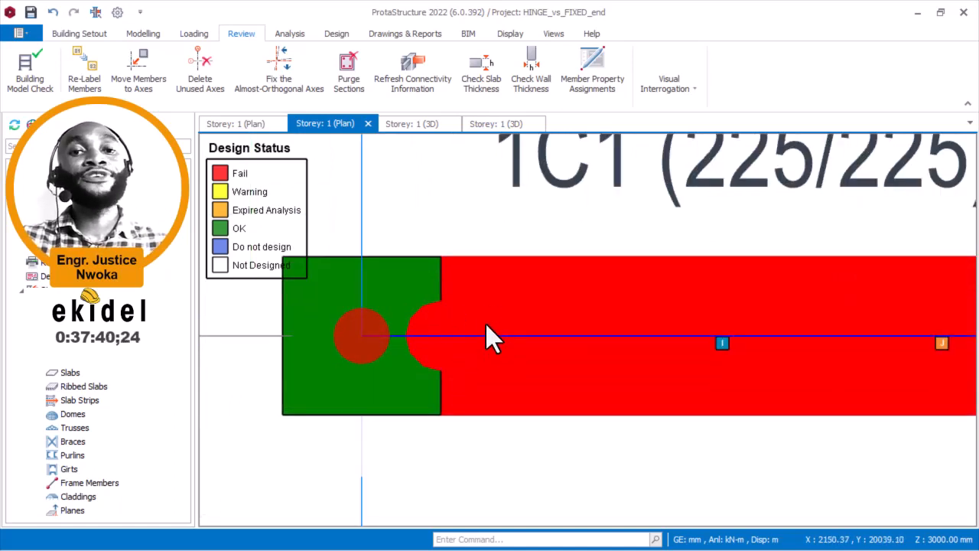
mouse_move(486, 324)
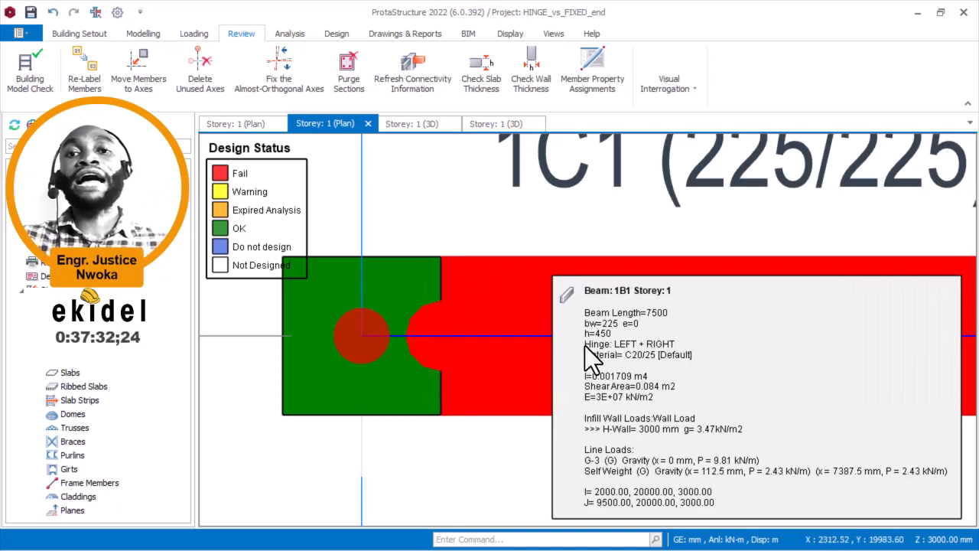
scroll(579, 340, down, 3)
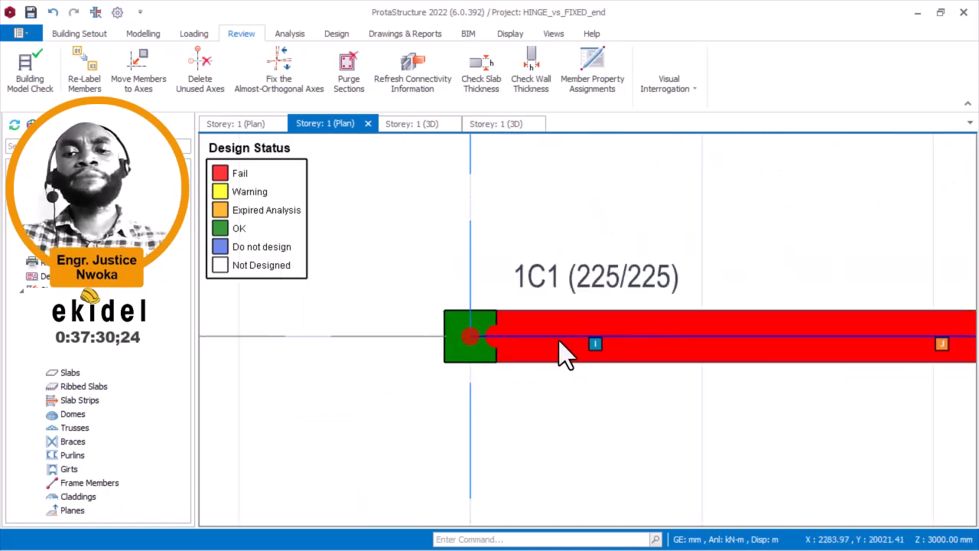
middle_drag(645, 360, 492, 338)
scroll(492, 339, down, 1)
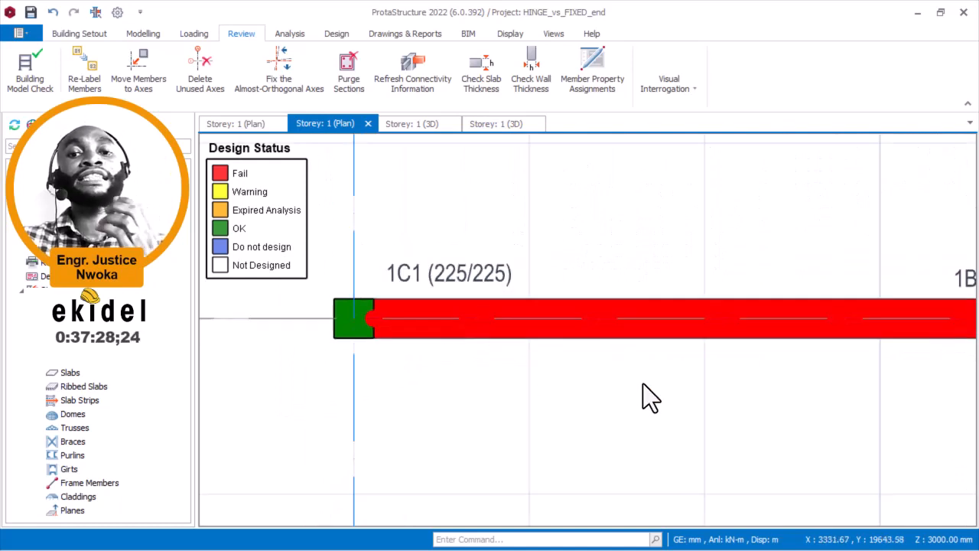
middle_drag(643, 383, 472, 377)
middle_drag(625, 370, 510, 372)
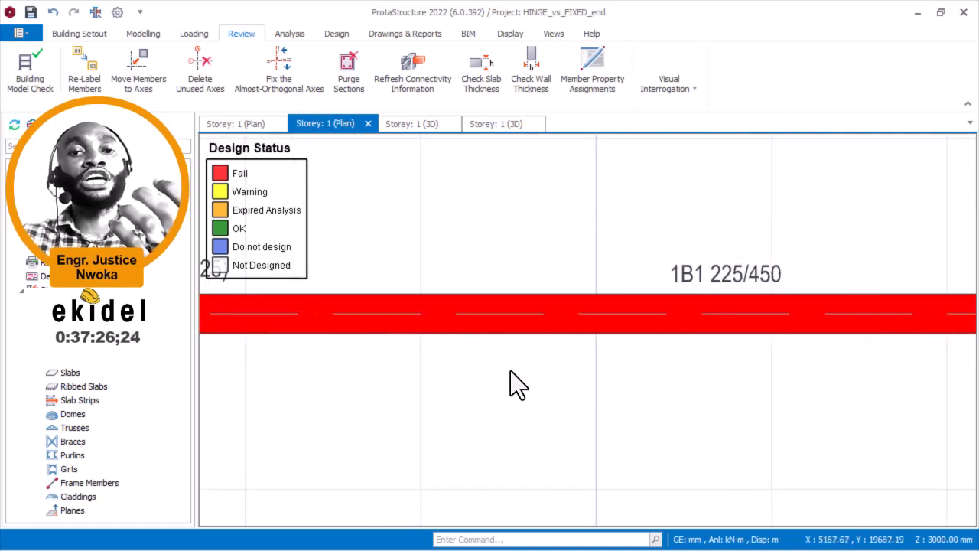
scroll(570, 364, down, 1)
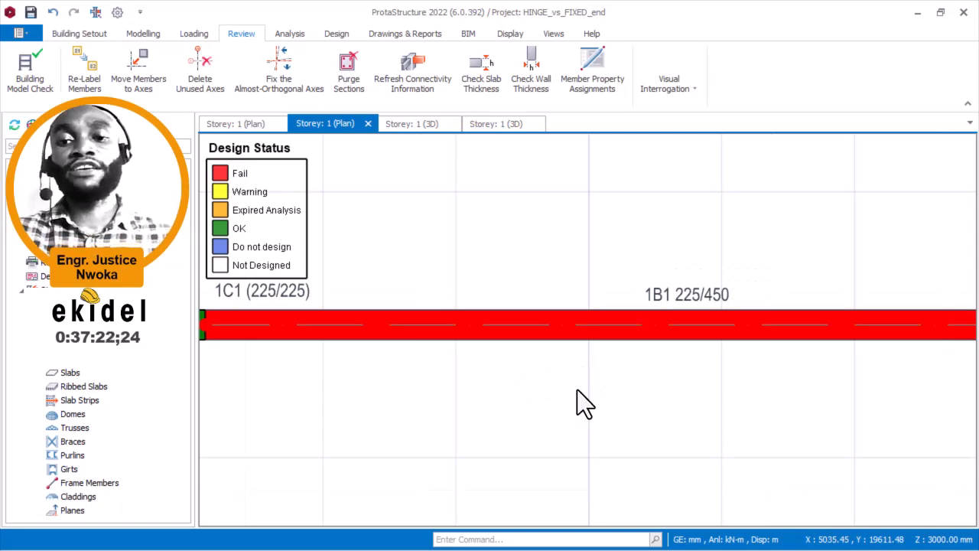
scroll(585, 387, down, 3)
middle_drag(649, 393, 573, 354)
scroll(562, 337, up, 3)
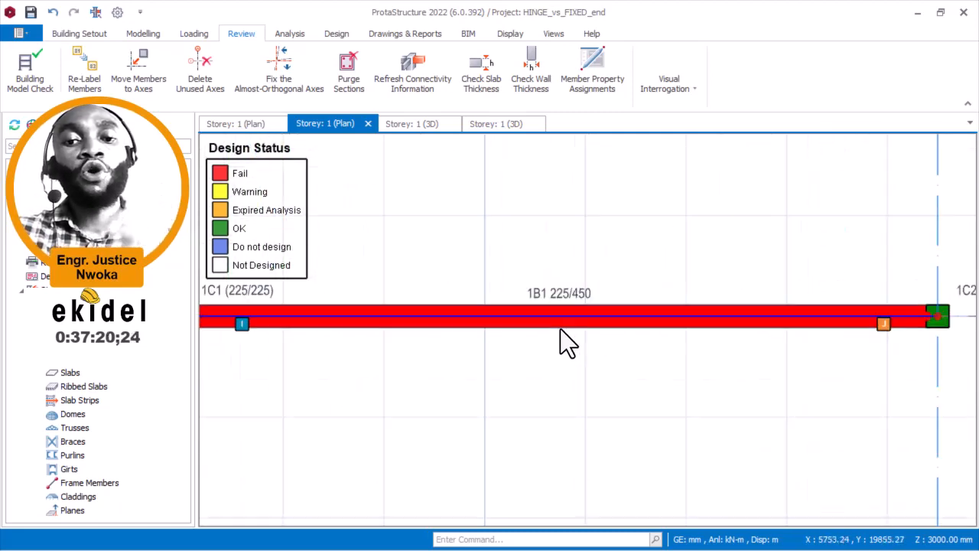
- Open Section Design for beam 1B1 in the first frame, dismiss the errors report, and accept updating the rebars
scroll(433, 308, down, 6)
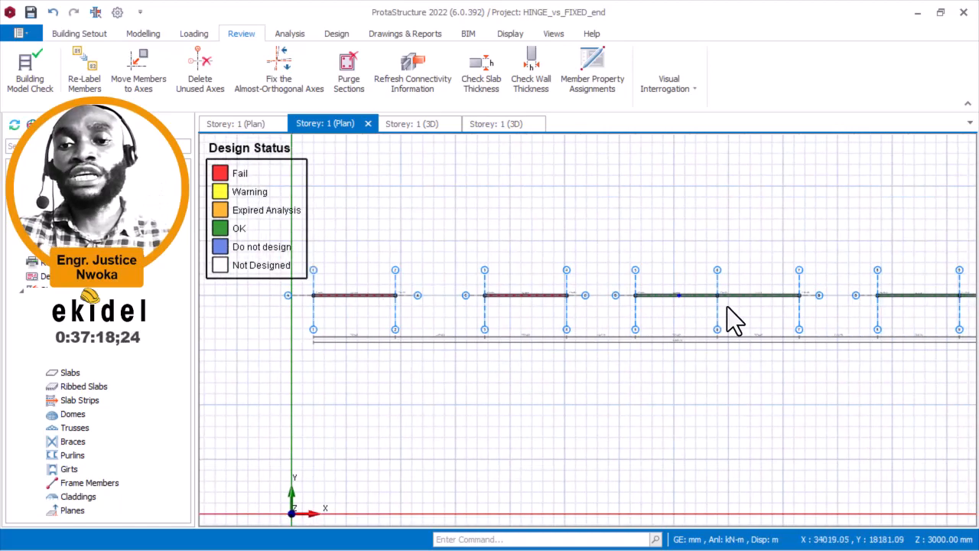
scroll(765, 325, up, 5)
scroll(710, 321, down, 6)
scroll(516, 314, up, 3)
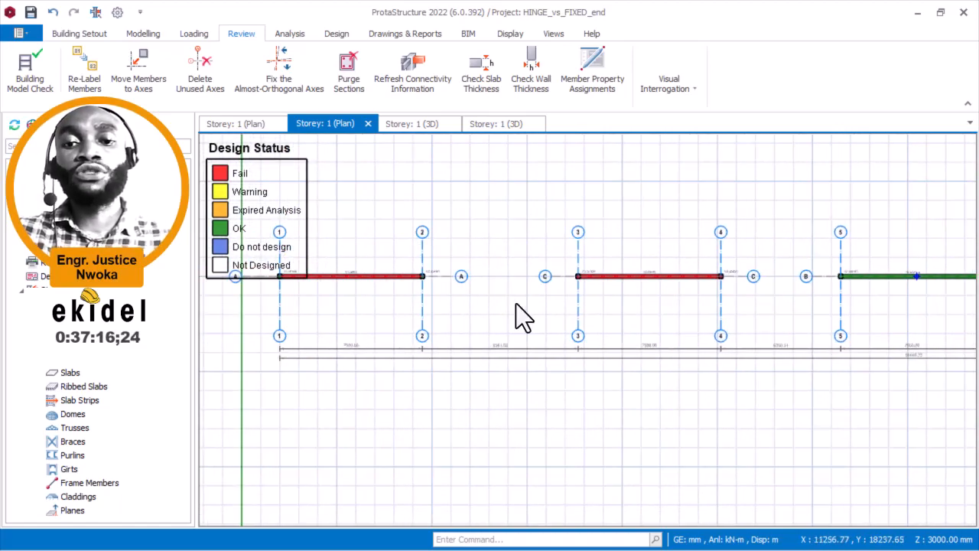
scroll(558, 317, up, 7)
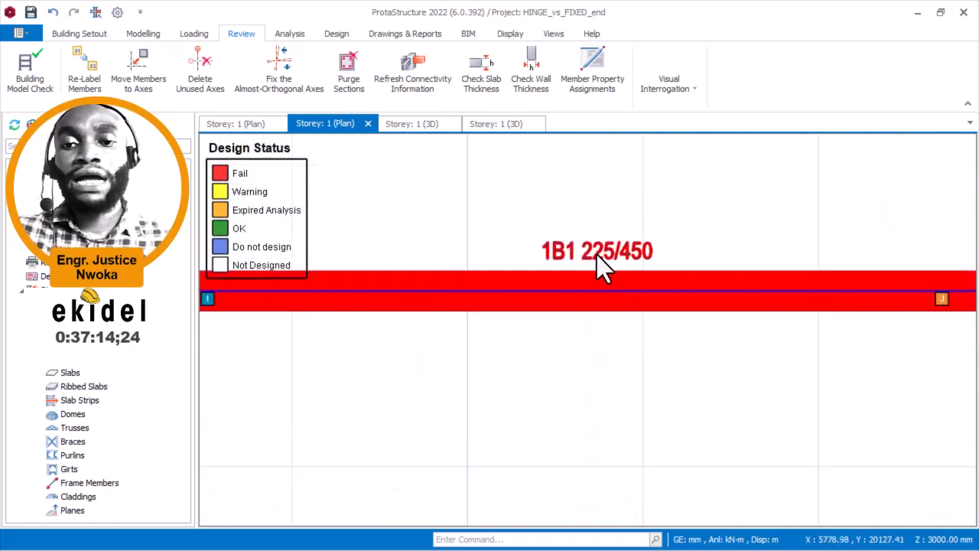
click(595, 252)
right_click(556, 202)
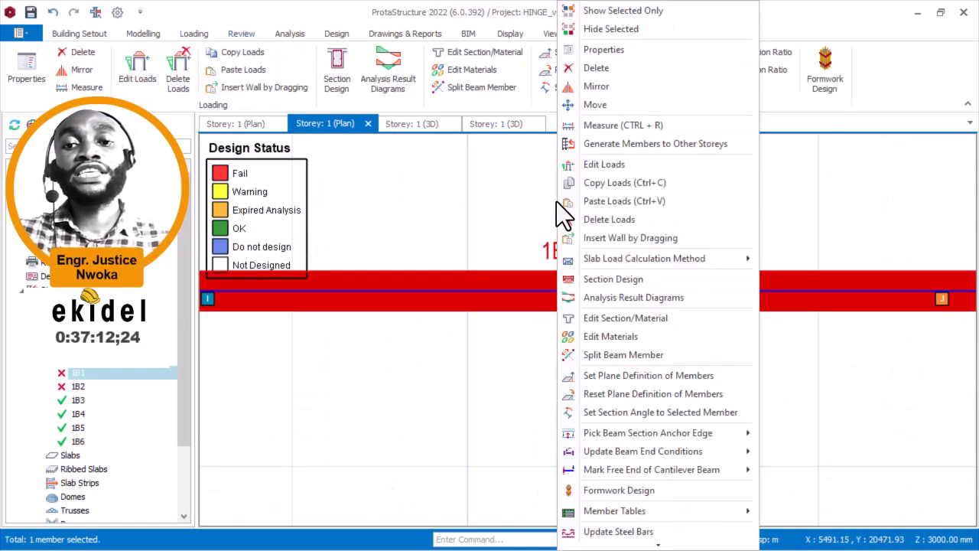
click(613, 280)
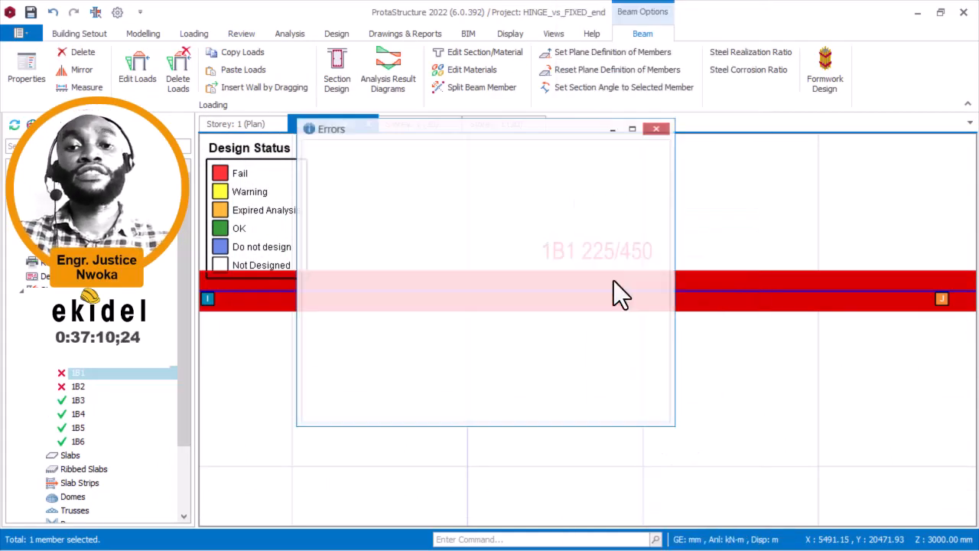
click(644, 408)
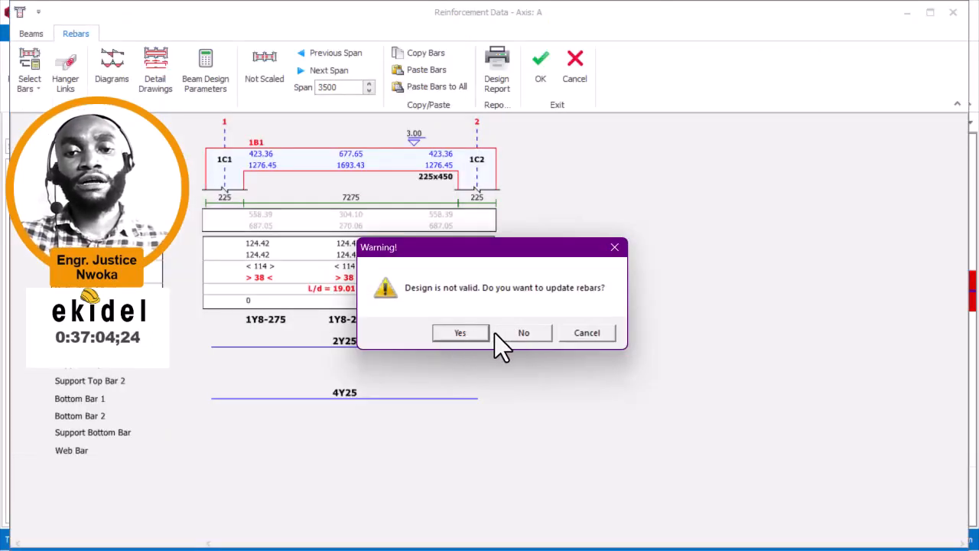
click(469, 333)
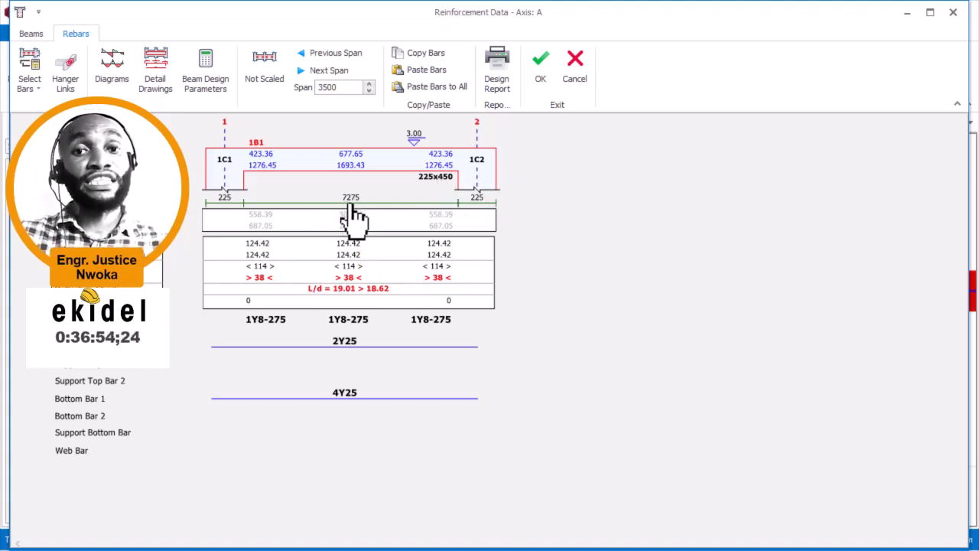
- Set beam 1B1's depth h to 600 mm in its reinforcement data and return to the rebar checks
click(39, 36)
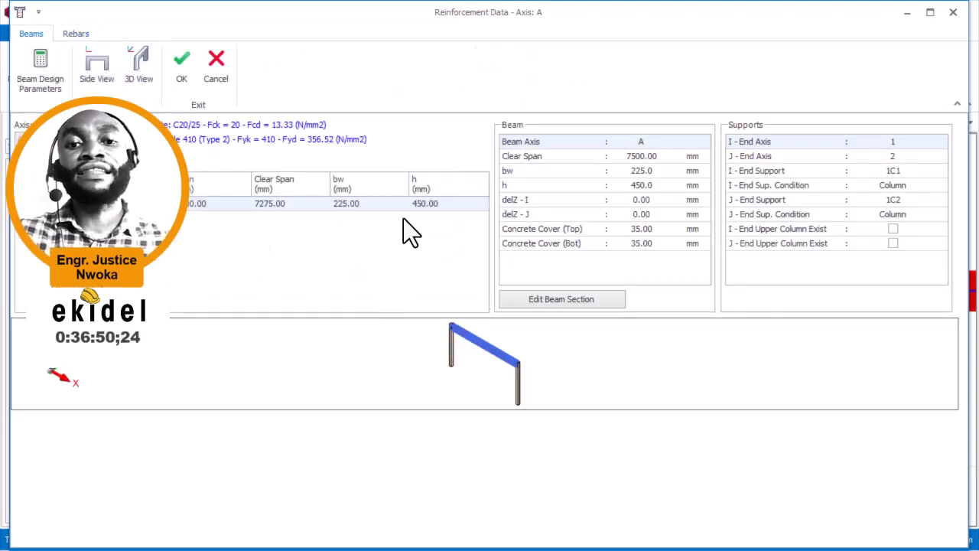
double_click(442, 203)
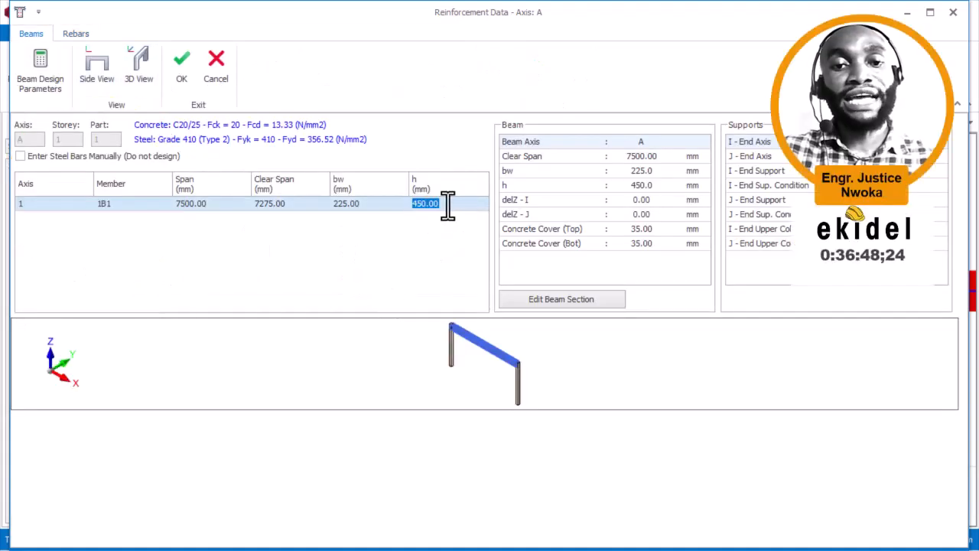
text(600)
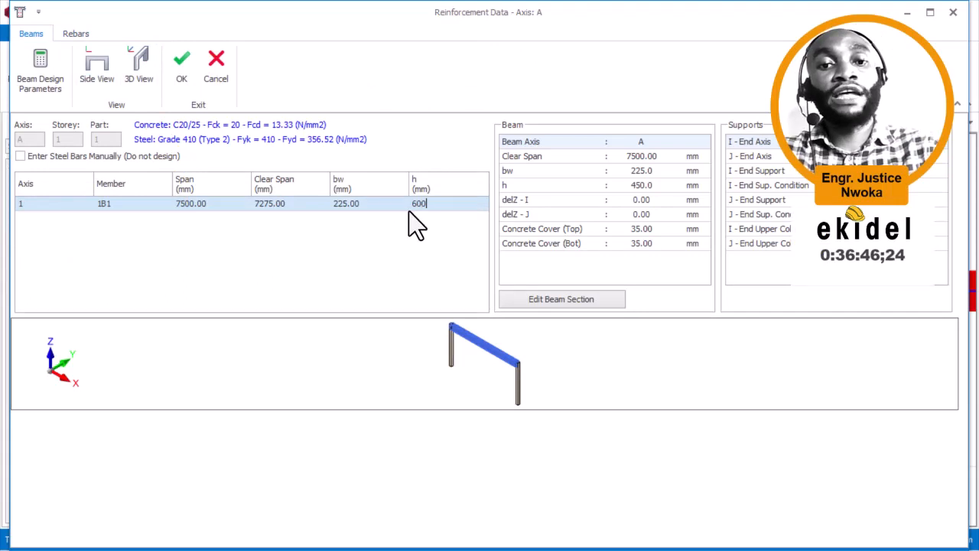
click(388, 207)
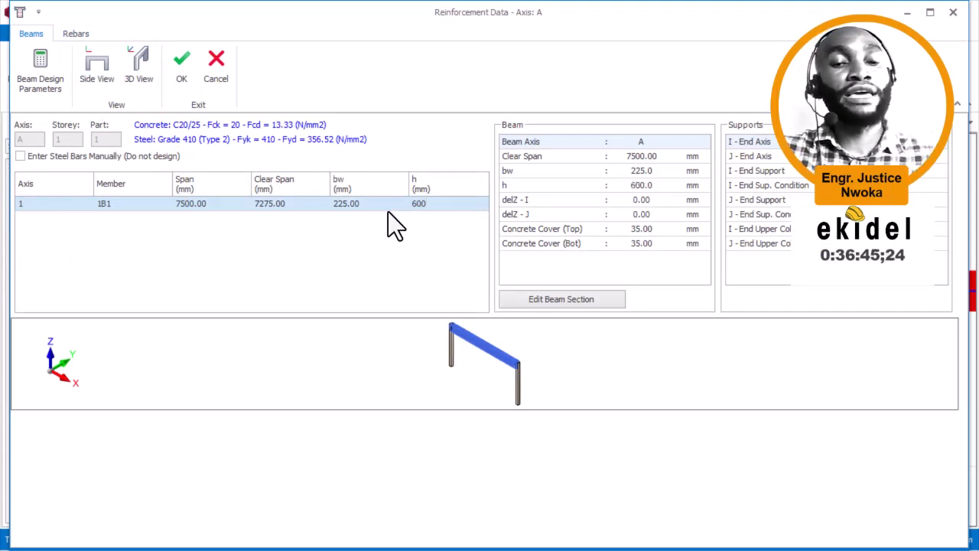
click(75, 33)
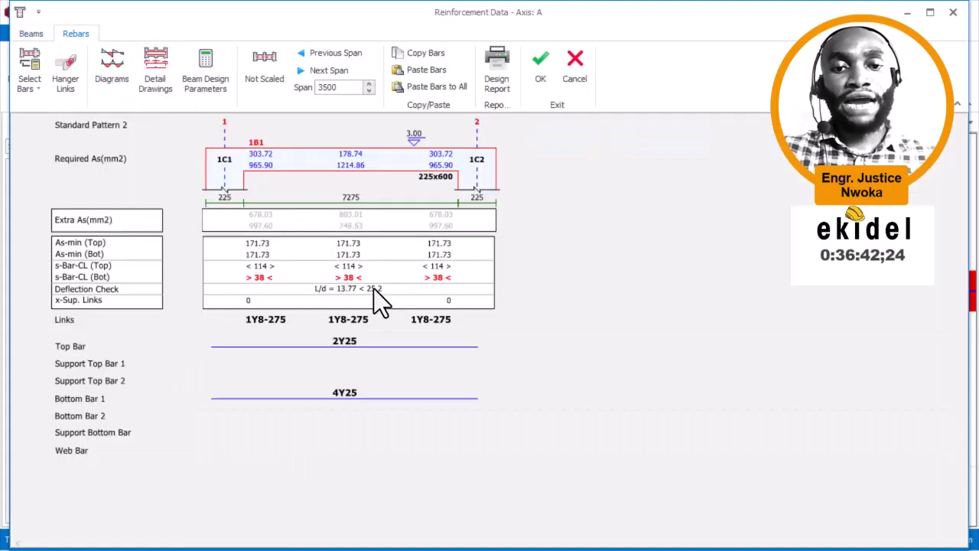
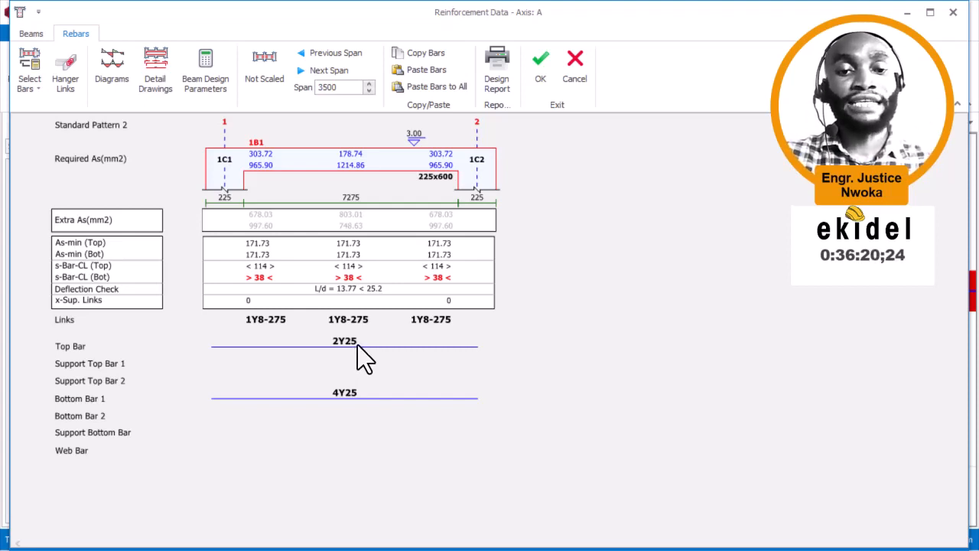
- Set beam 1B1's top bar to 2Y16 and its Bottom Bar 1 to 4Y20
click(358, 345)
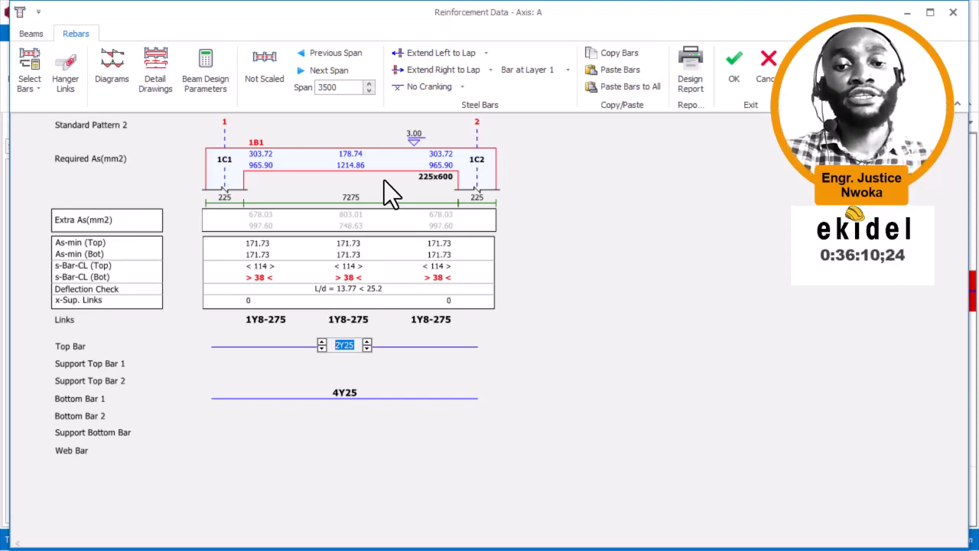
click(366, 350)
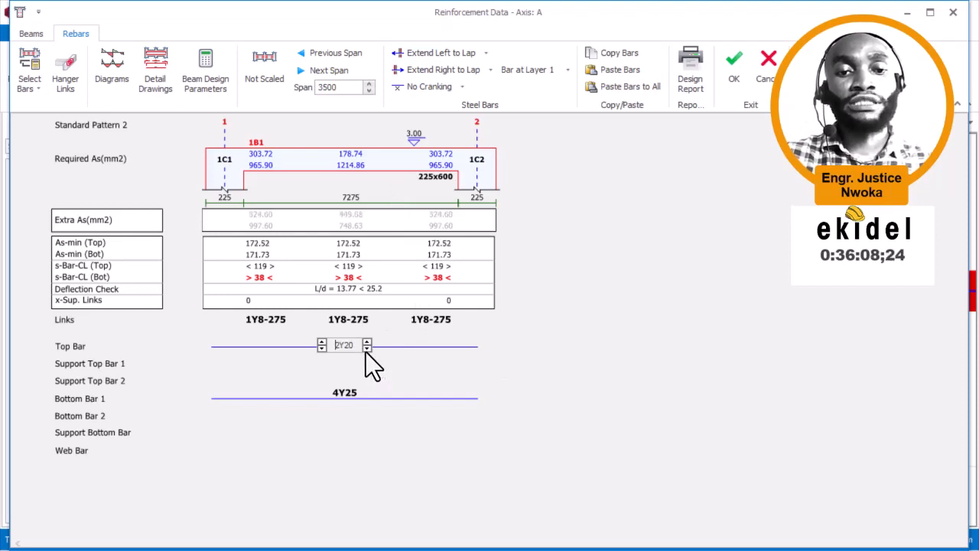
click(366, 349)
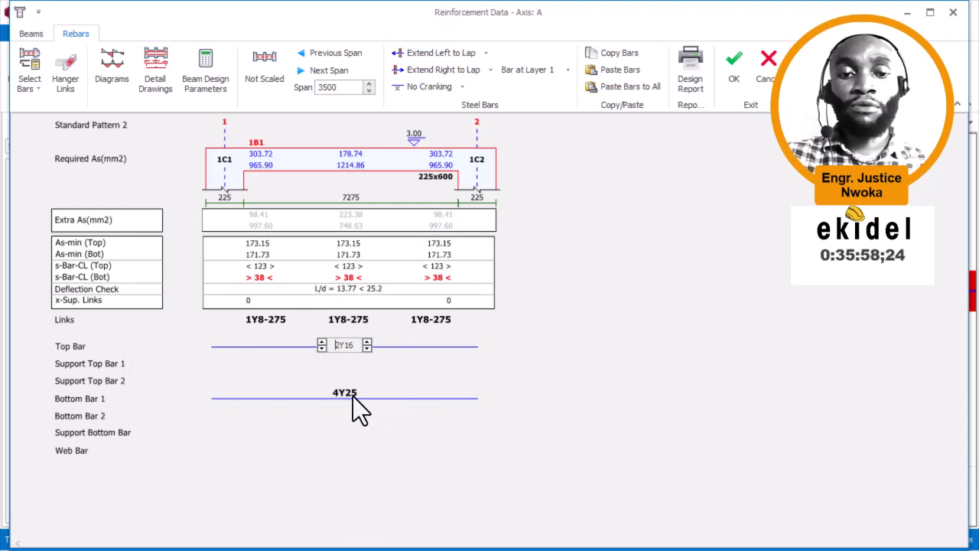
click(354, 399)
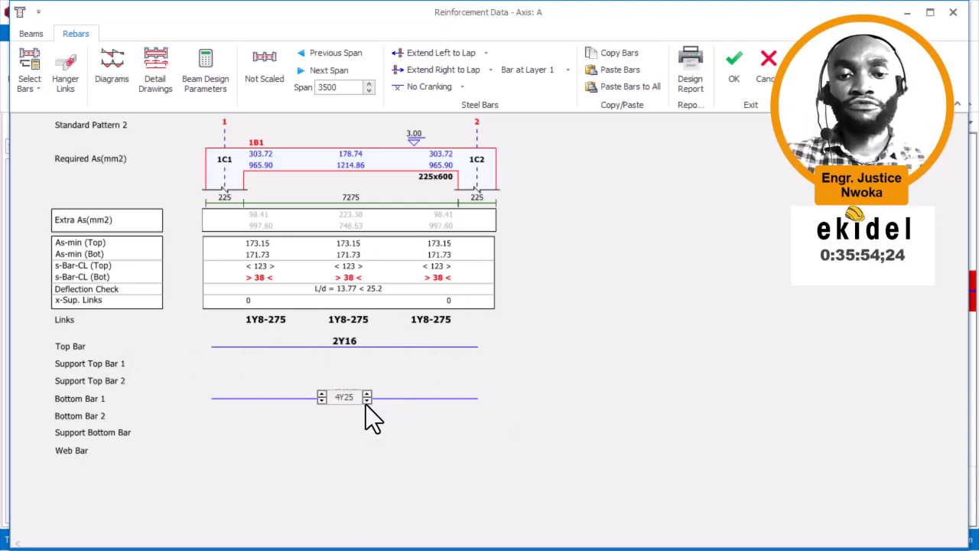
click(368, 402)
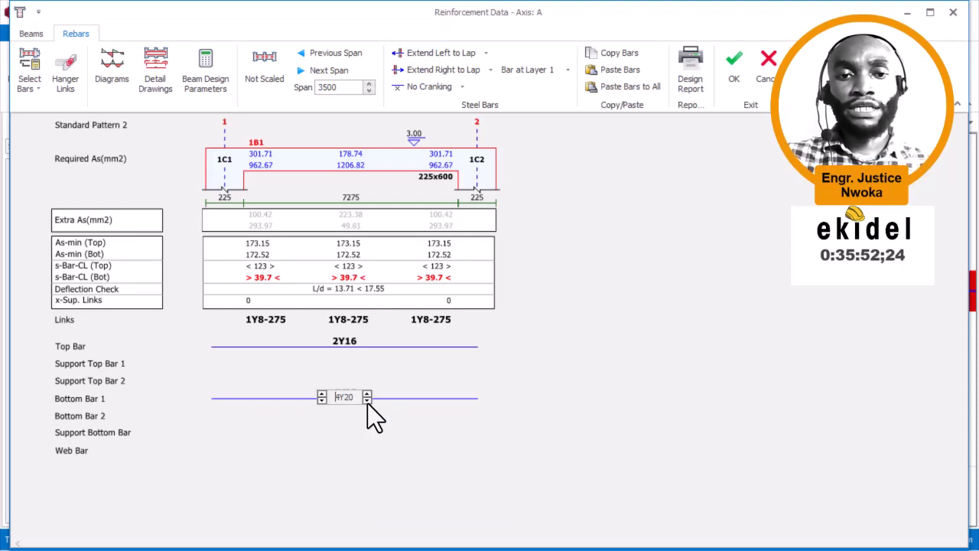
click(321, 401)
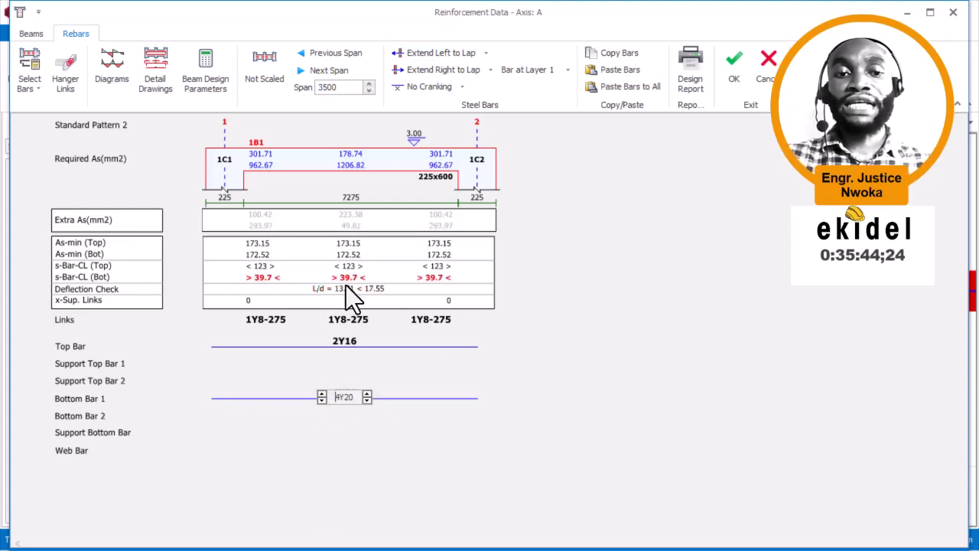
- Review beam 1B1's top bar and Bottom Bar 1 and accept its reinforcement data
click(351, 346)
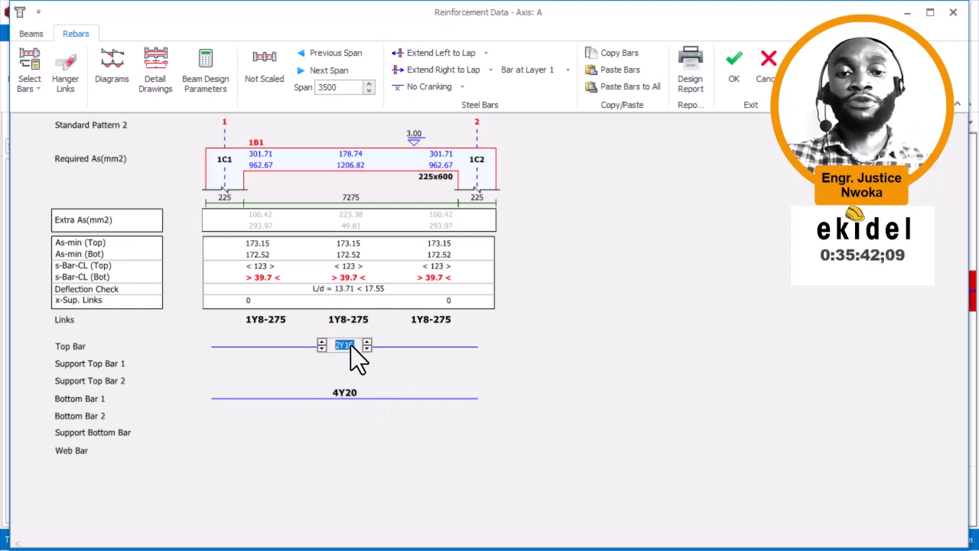
click(345, 393)
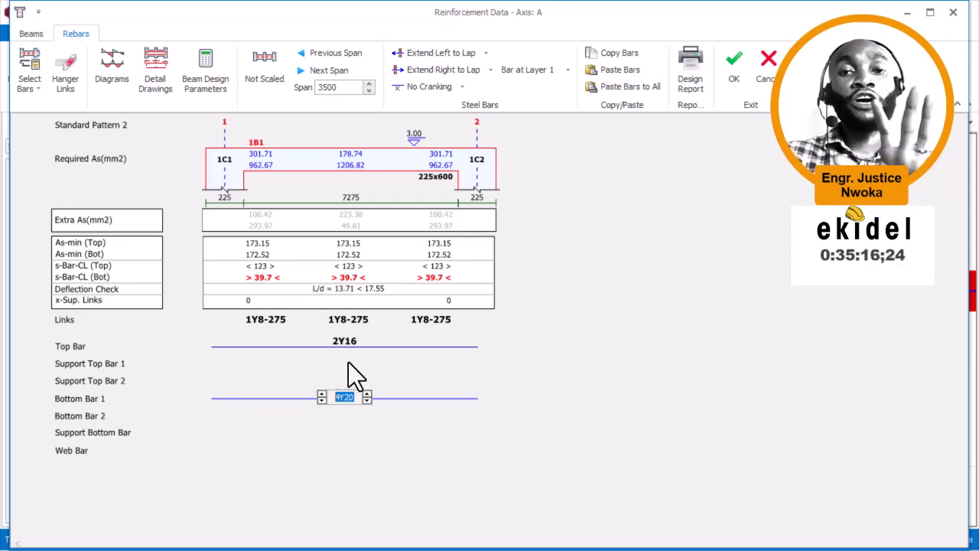
click(362, 347)
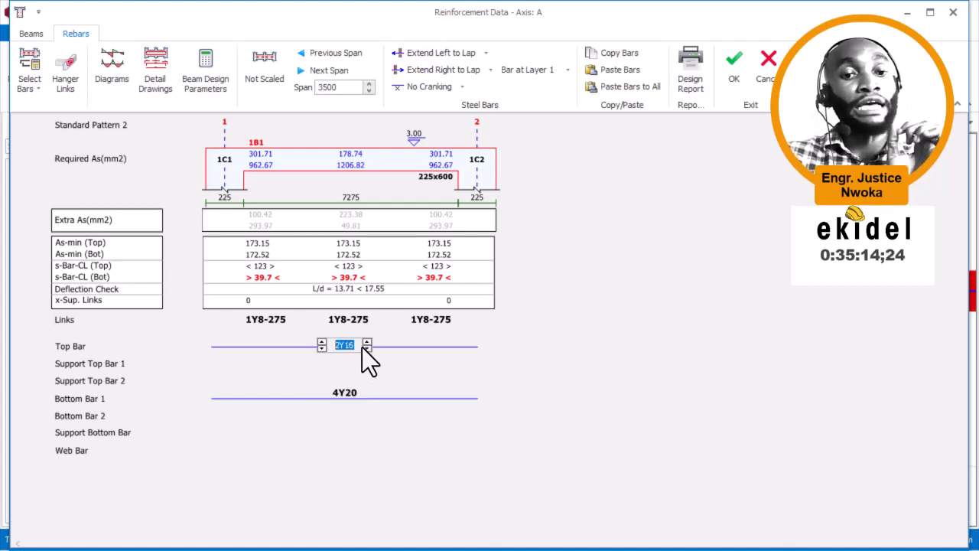
click(732, 74)
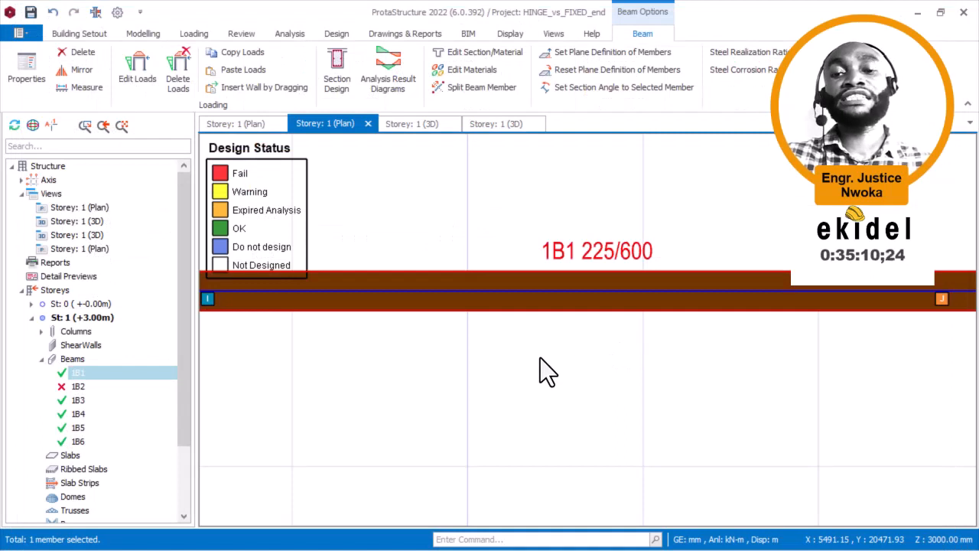
- Examine beam 1B1's design status in the plan and read its section, hinge and load properties
middle_drag(649, 351, 574, 340)
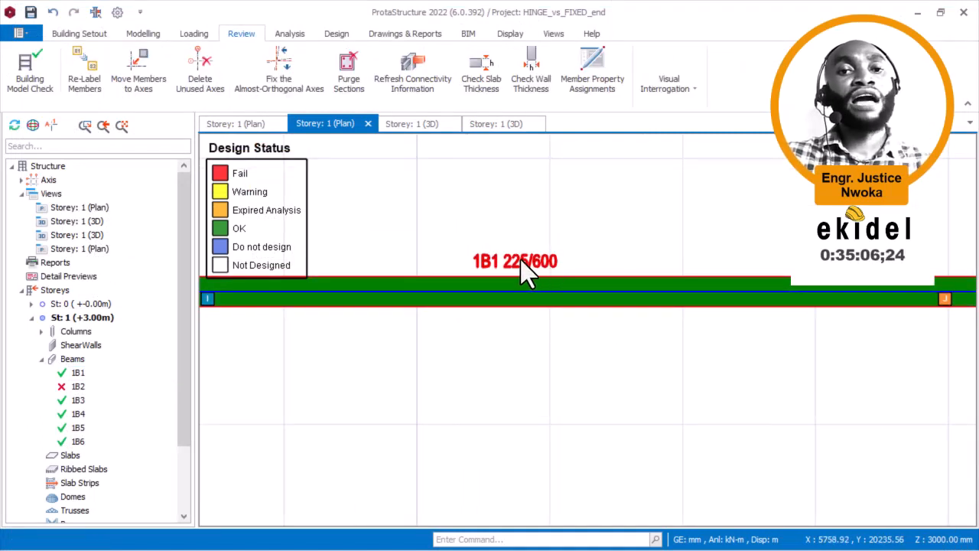
mouse_move(525, 259)
scroll(534, 268, down, 2)
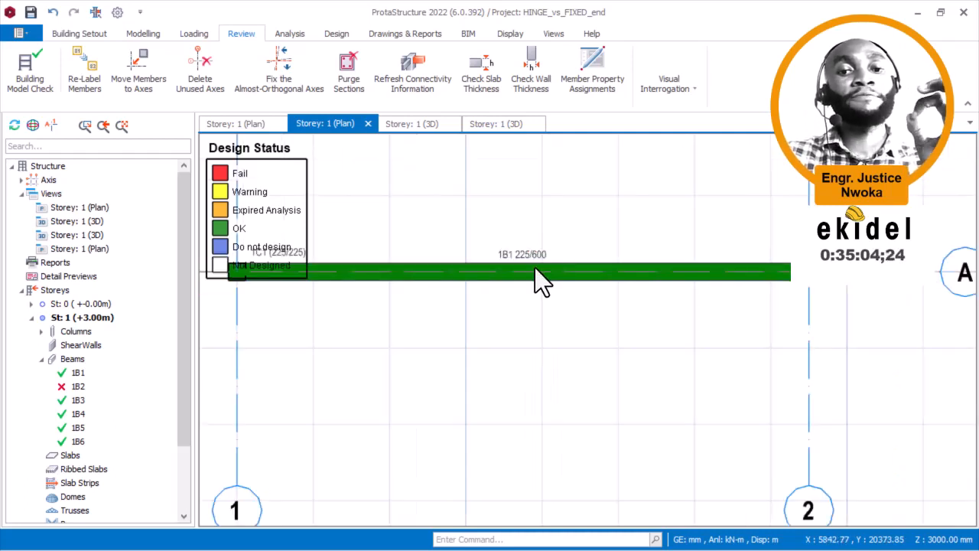
scroll(515, 281, up, 2)
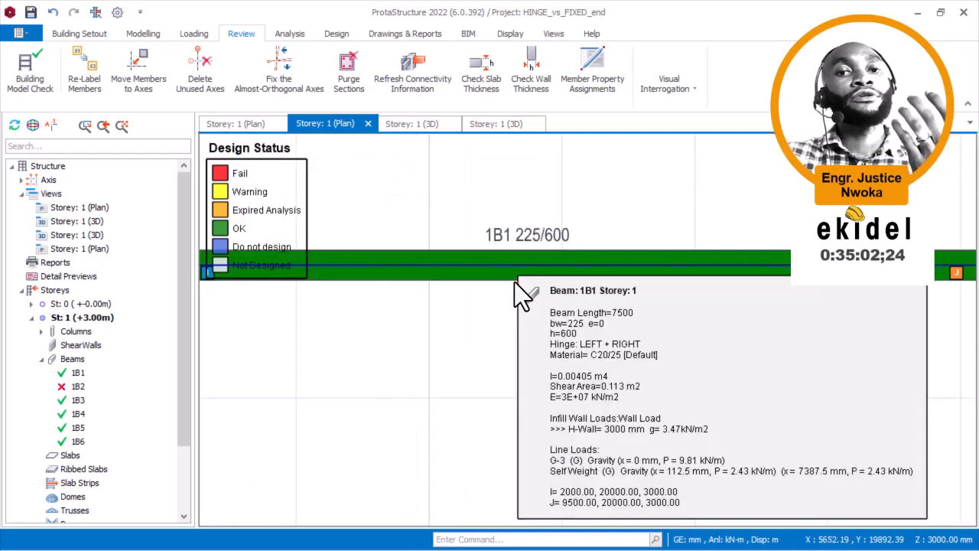
click(515, 282)
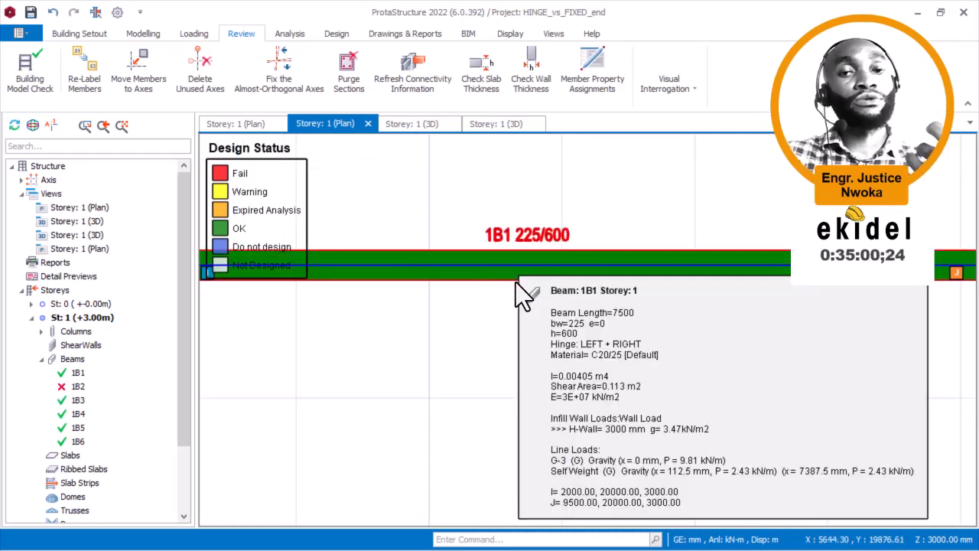
scroll(515, 283, down, 3)
- Examine beam 1B2 between axes 3 and 4 and compare its design status with that of beam 1B1
middle_drag(810, 316, 515, 295)
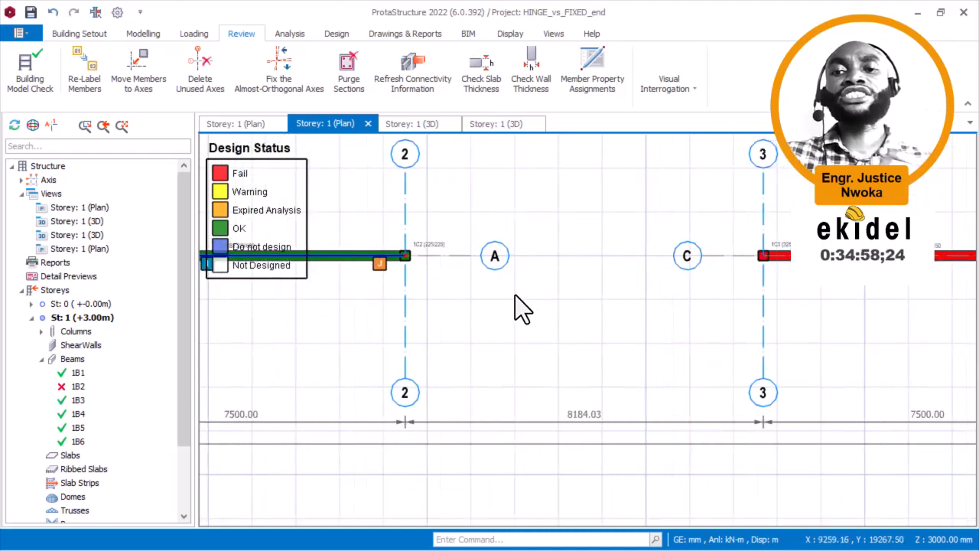
middle_drag(789, 294, 490, 304)
scroll(638, 271, up, 3)
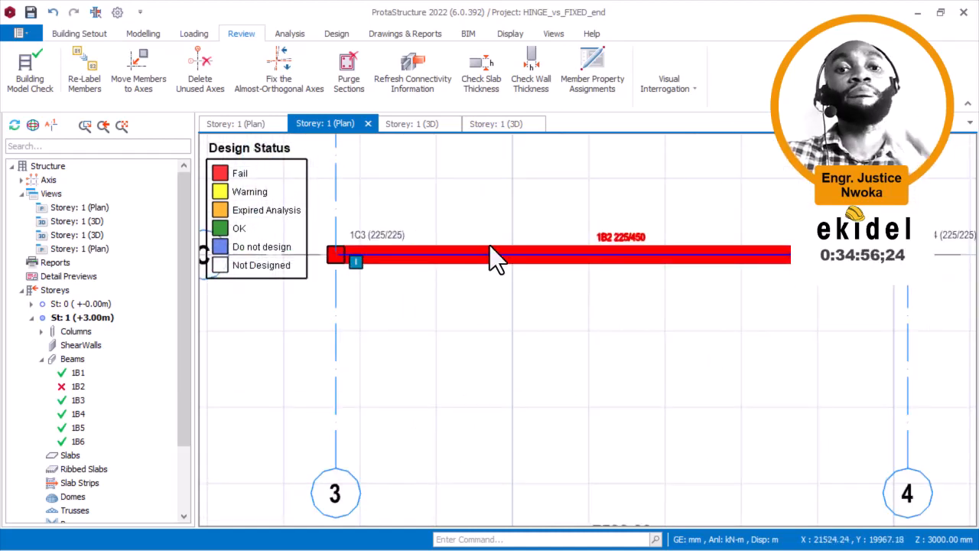
middle_drag(626, 235, 579, 252)
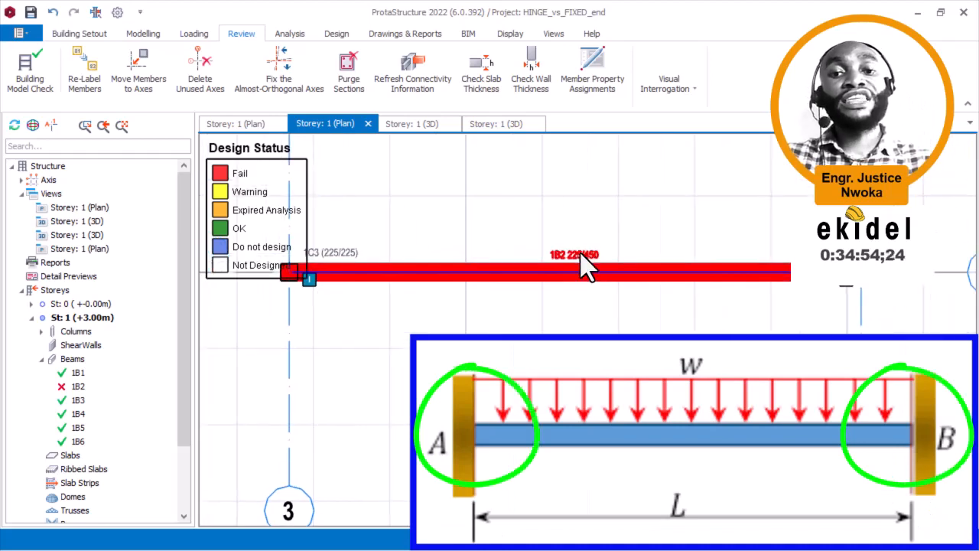
scroll(579, 252, down, 2)
middle_drag(329, 229, 725, 271)
scroll(725, 272, down, 1)
middle_drag(389, 293, 800, 315)
scroll(650, 315, up, 2)
scroll(650, 312, down, 2)
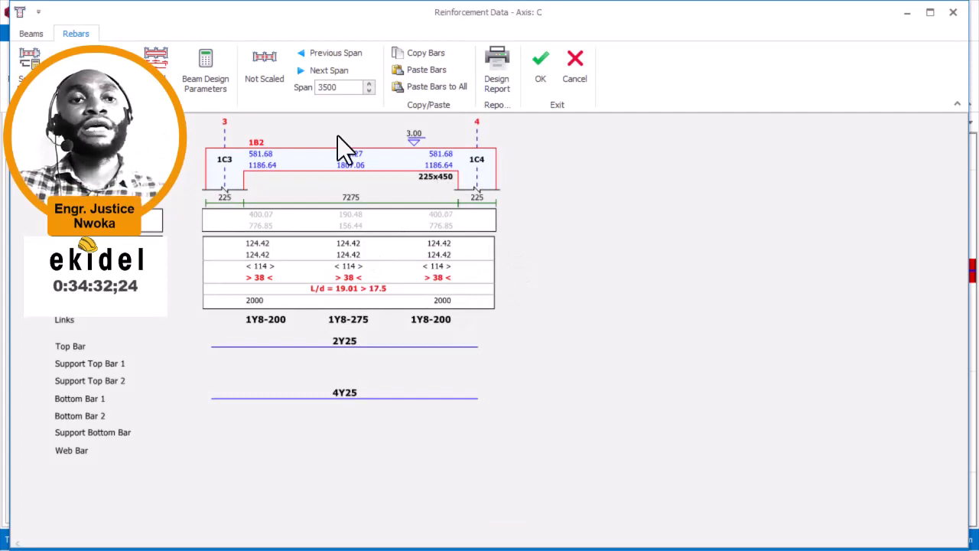
- Try to set beam 1B2's depth h to 600 mm in its reinforcement data and check the rebars
click(32, 34)
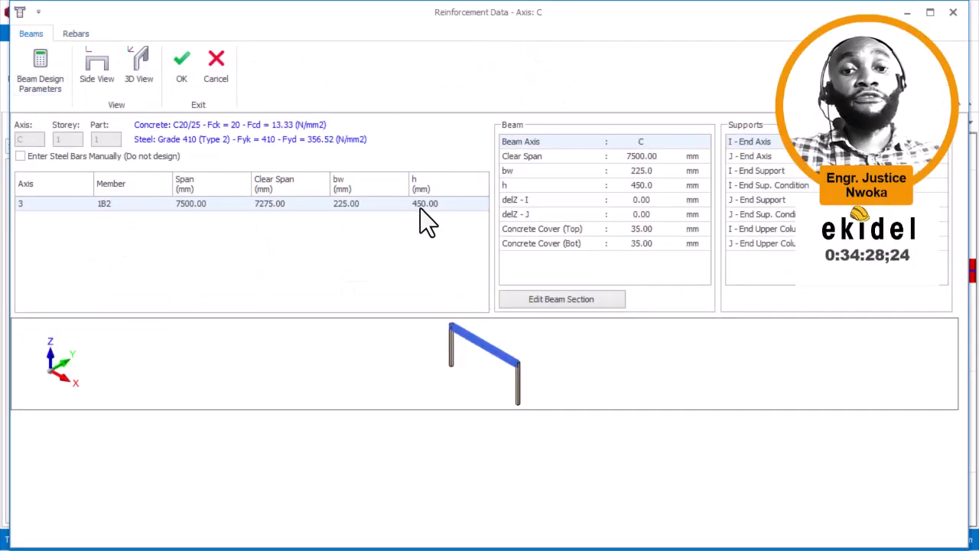
click(419, 208)
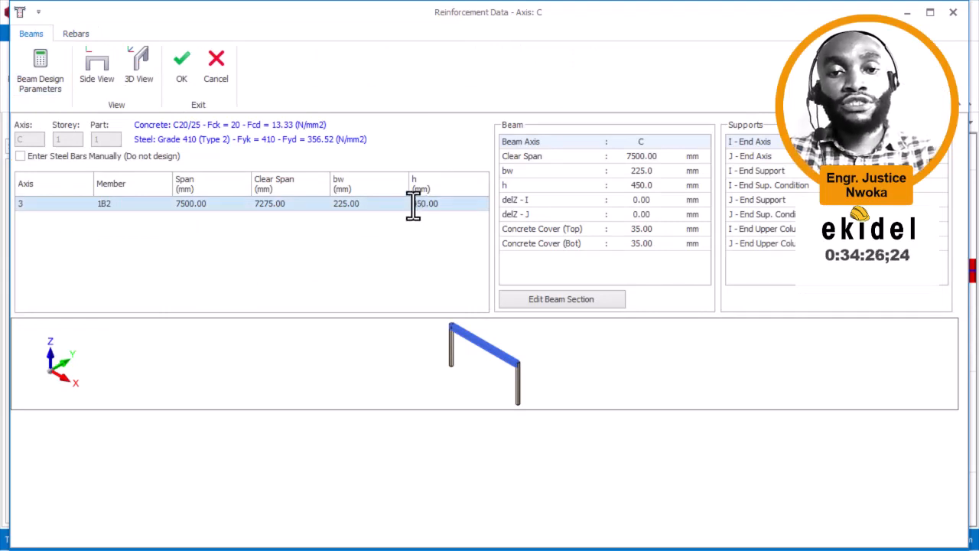
drag(413, 203, 452, 204)
text(5)
key(BackSpace)
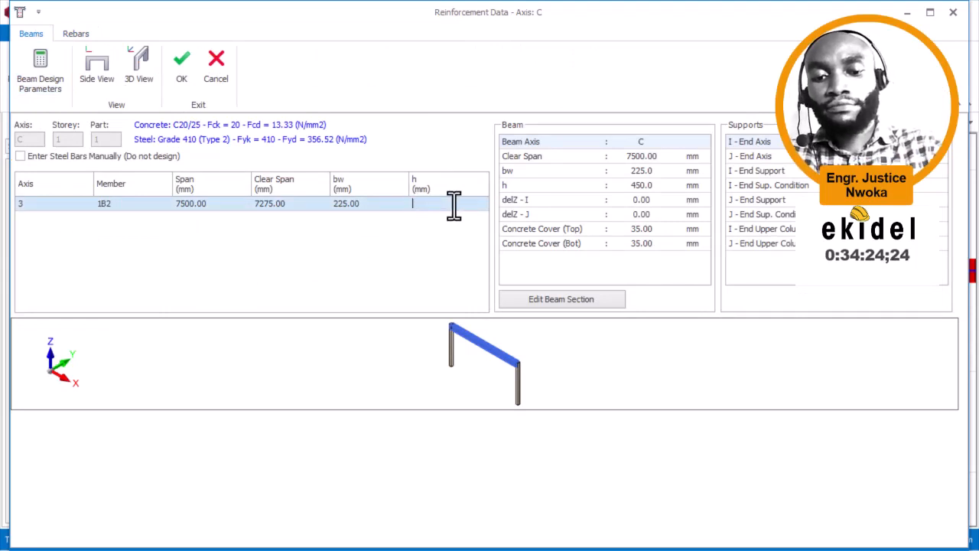
text(600)
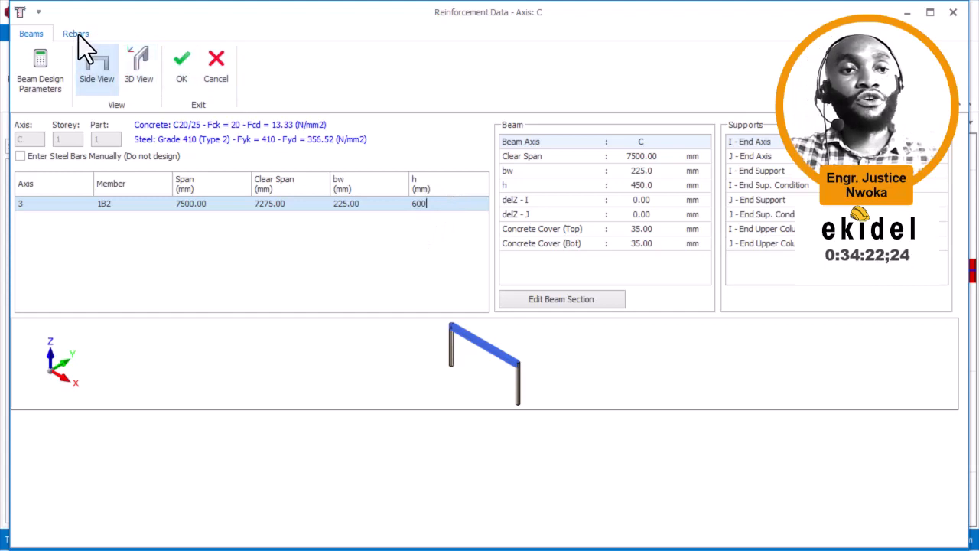
click(78, 33)
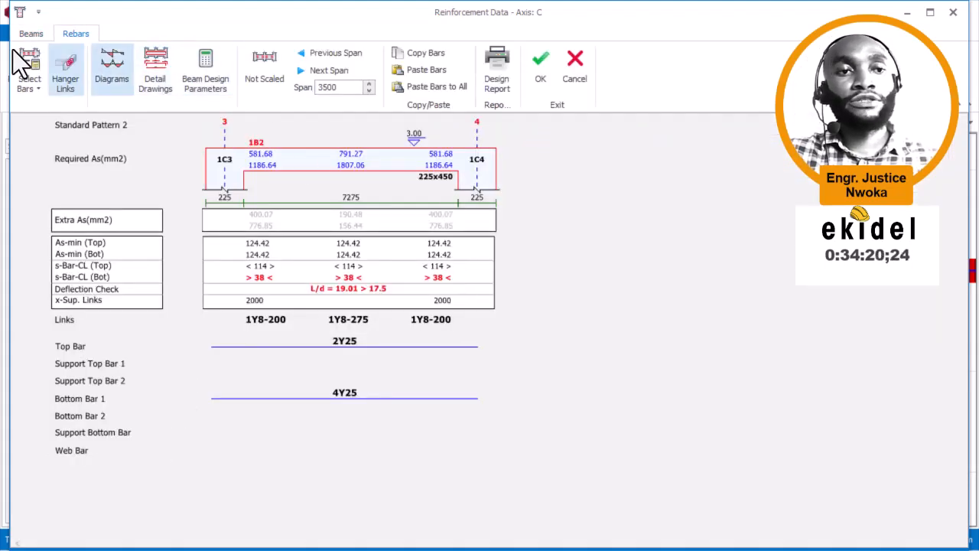
- Set beam 1B2's depth h to 600 mm, commit the value, and return to the rebar checks
click(30, 34)
click(427, 205)
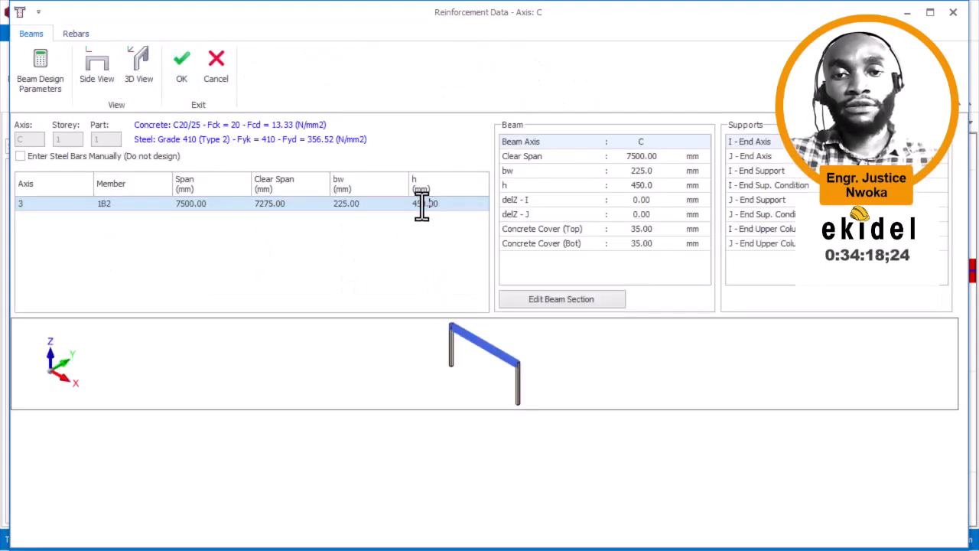
drag(416, 202, 502, 202)
text(600)
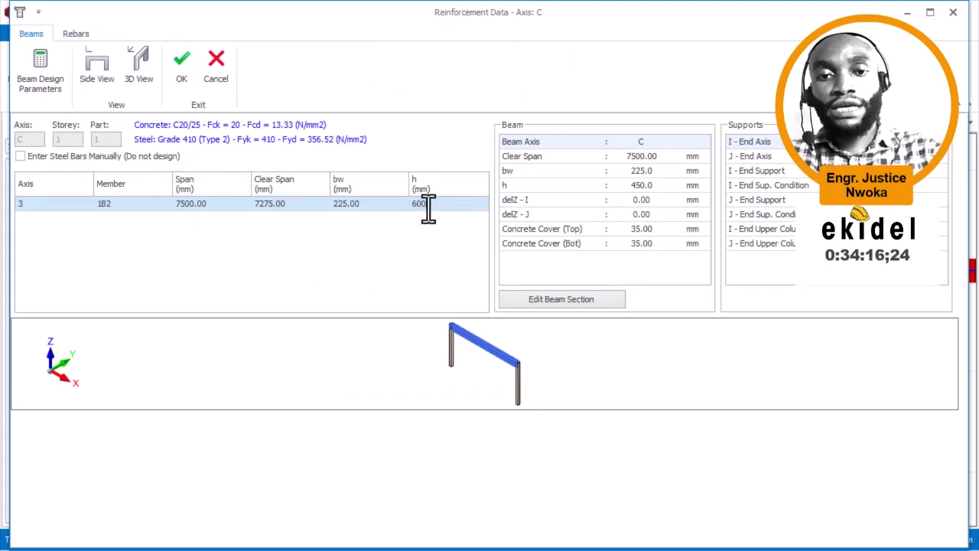
click(356, 202)
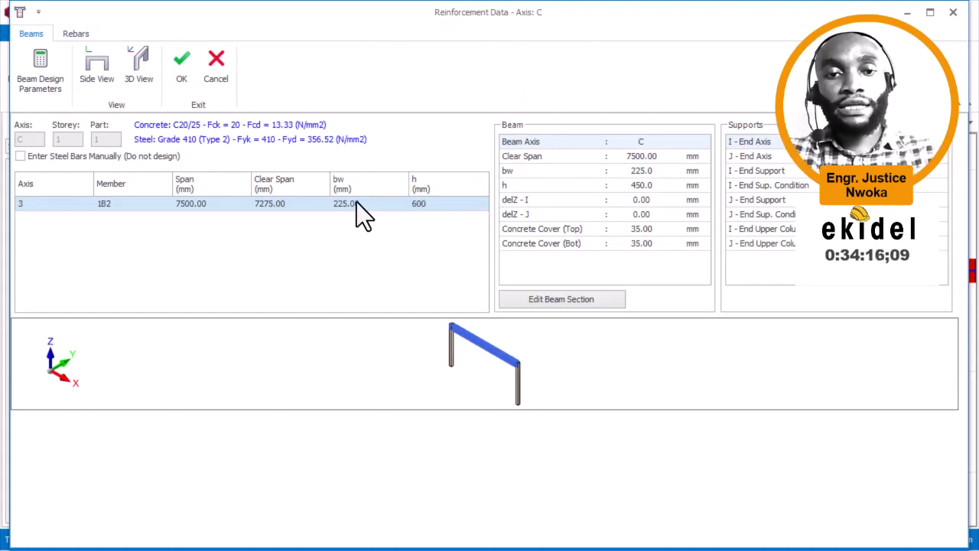
click(77, 31)
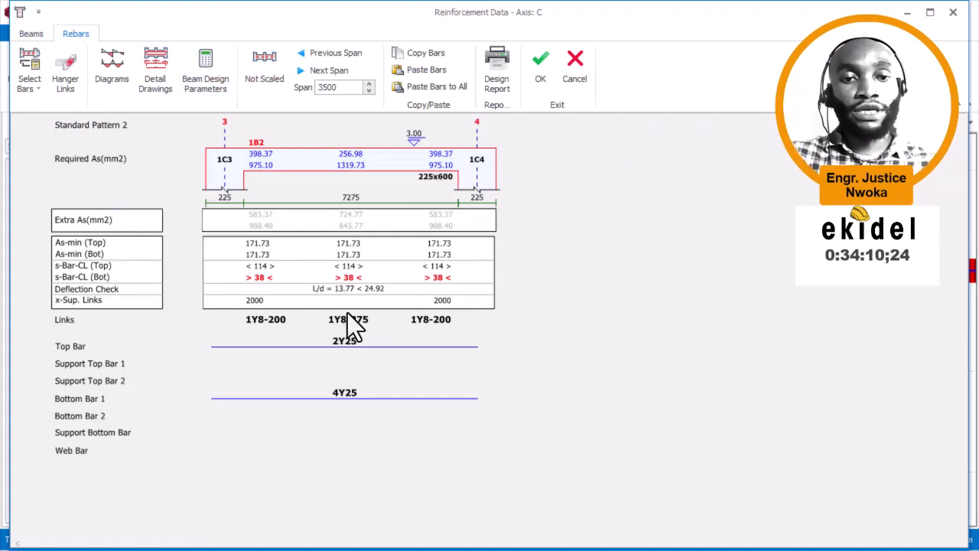
- Set beam 1B2's top bar to 2Y16 and its Bottom Bar 1 to 4Y20
click(350, 344)
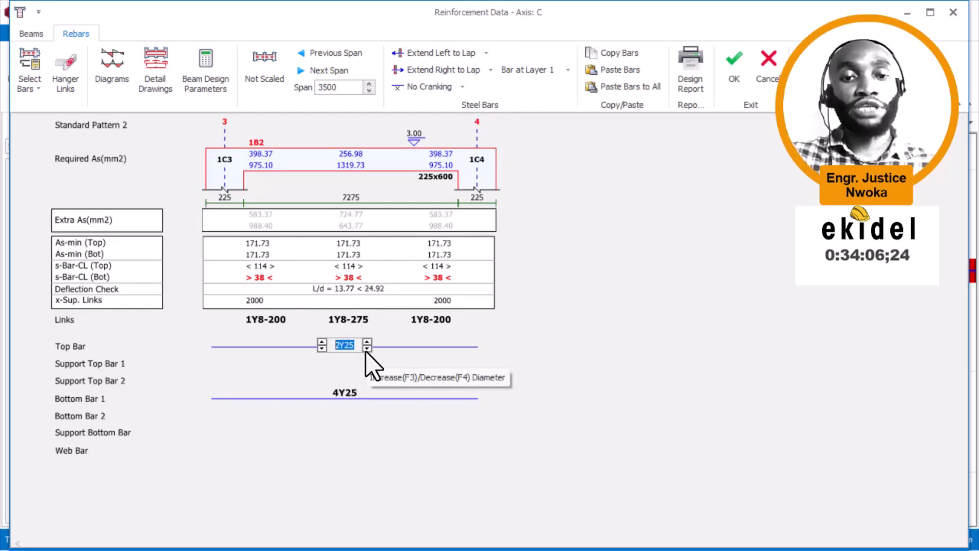
click(367, 349)
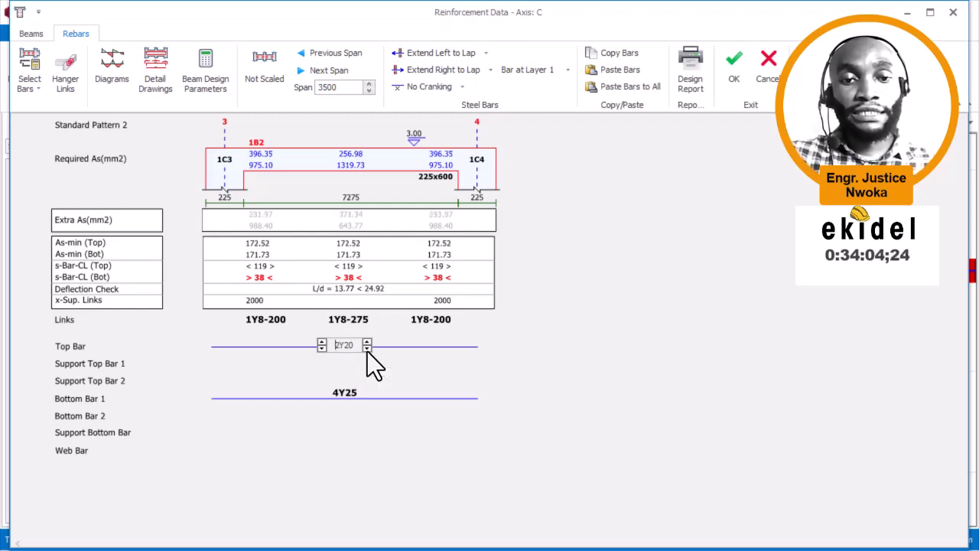
click(367, 348)
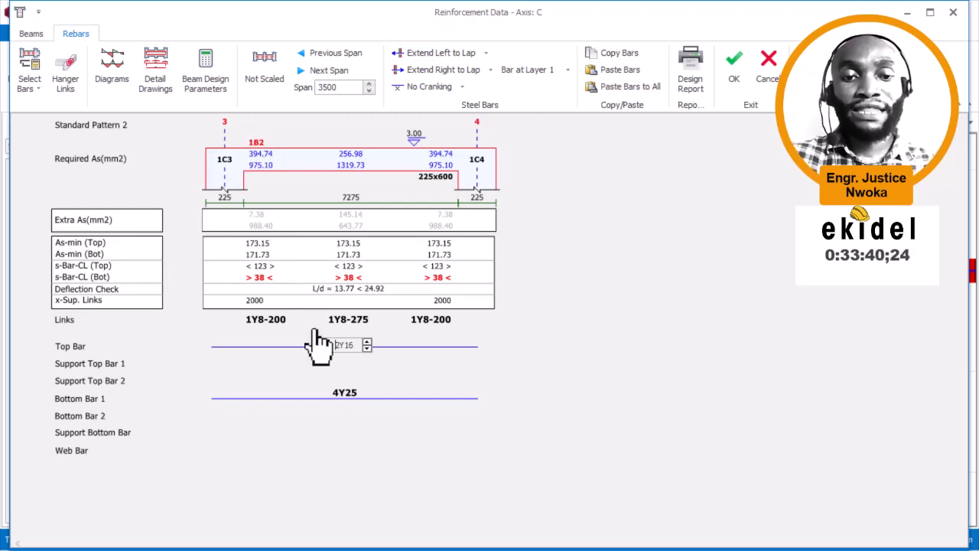
click(343, 396)
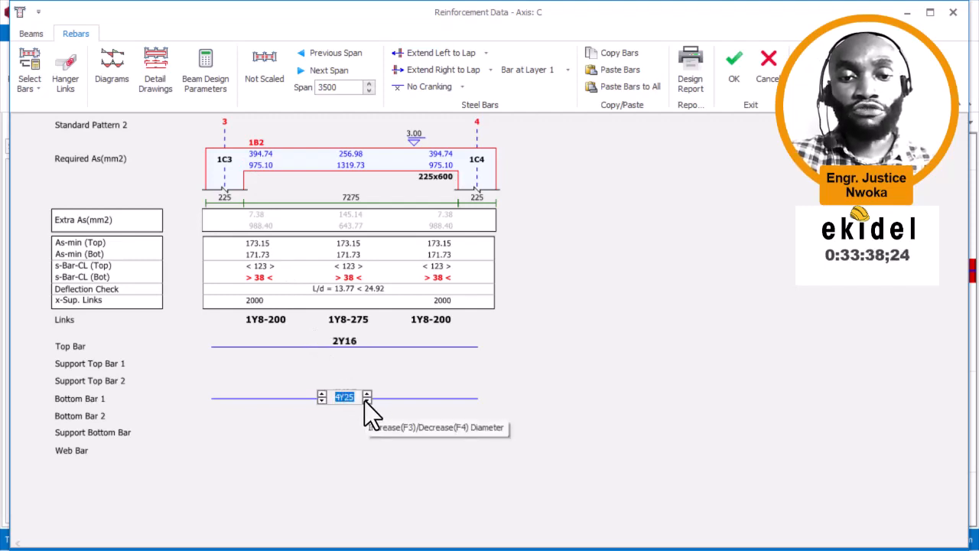
click(366, 400)
- Increase beam 1B2's top bar to 3Y16 and compare 4Y20 with 4Y25 for Bottom Bar 1, leaving 4Y25
click(337, 341)
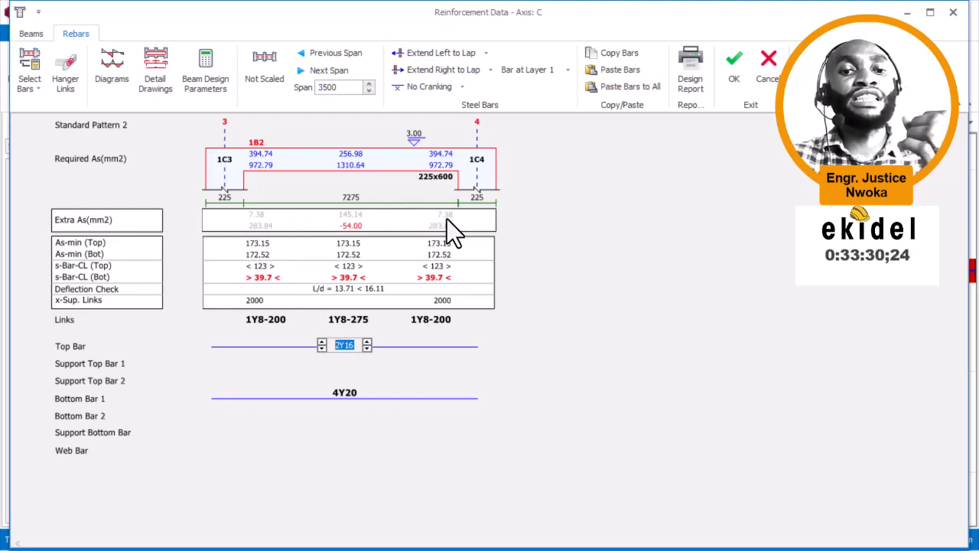
click(322, 342)
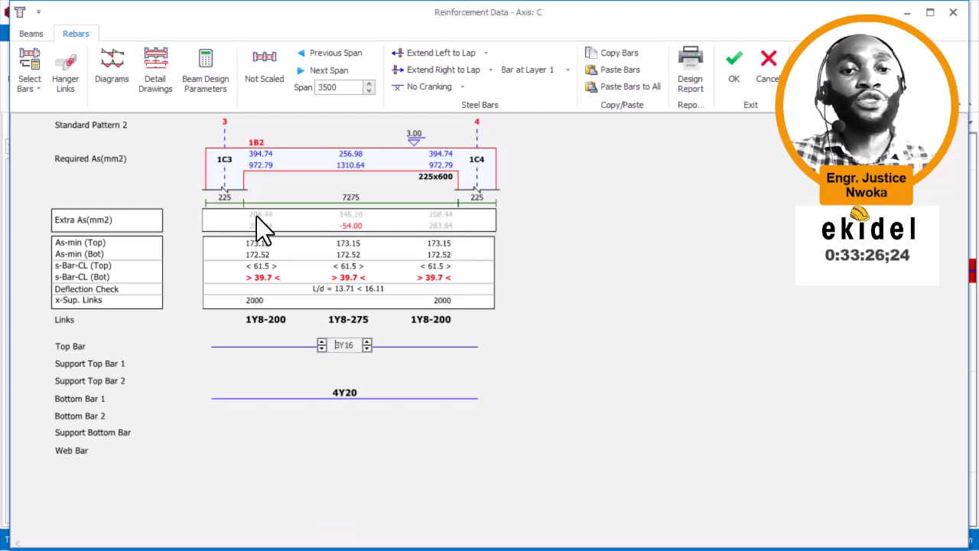
click(340, 393)
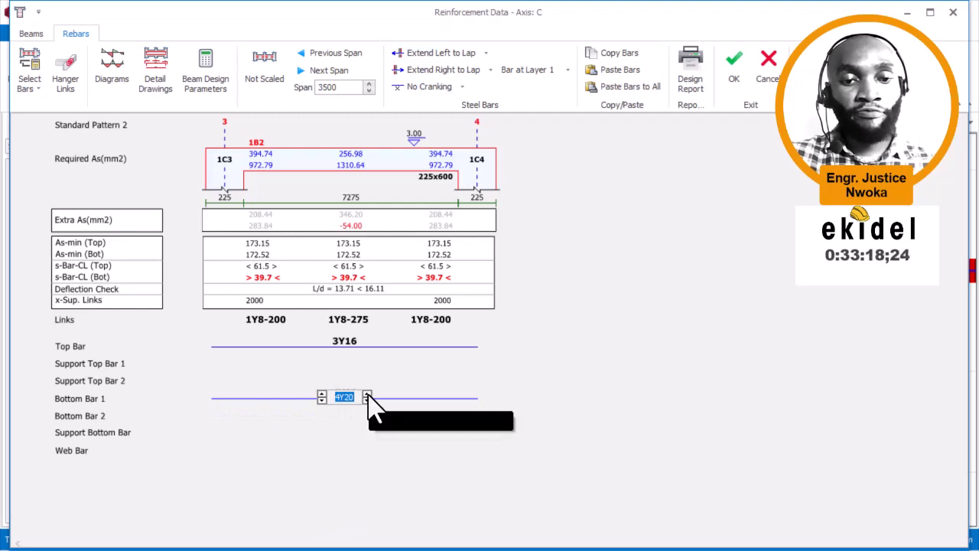
click(367, 395)
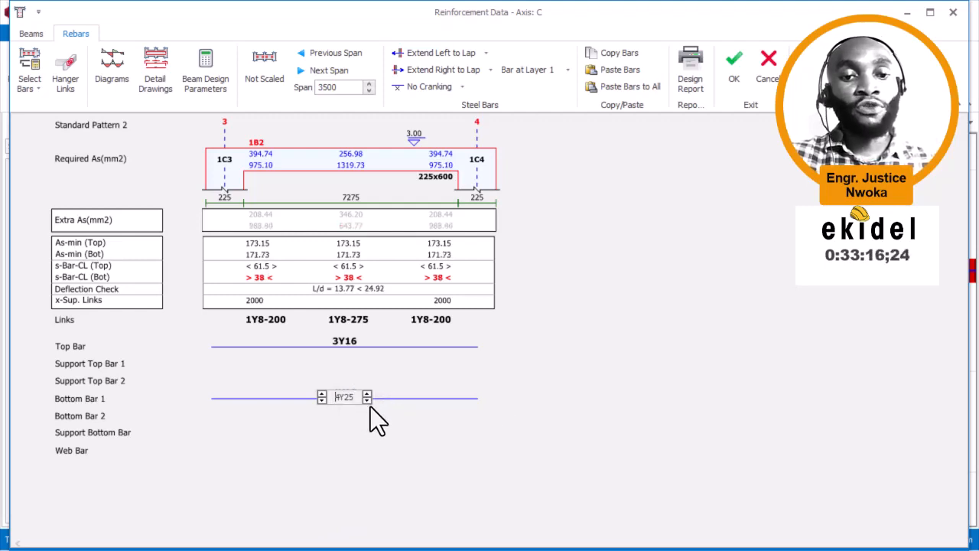
click(369, 400)
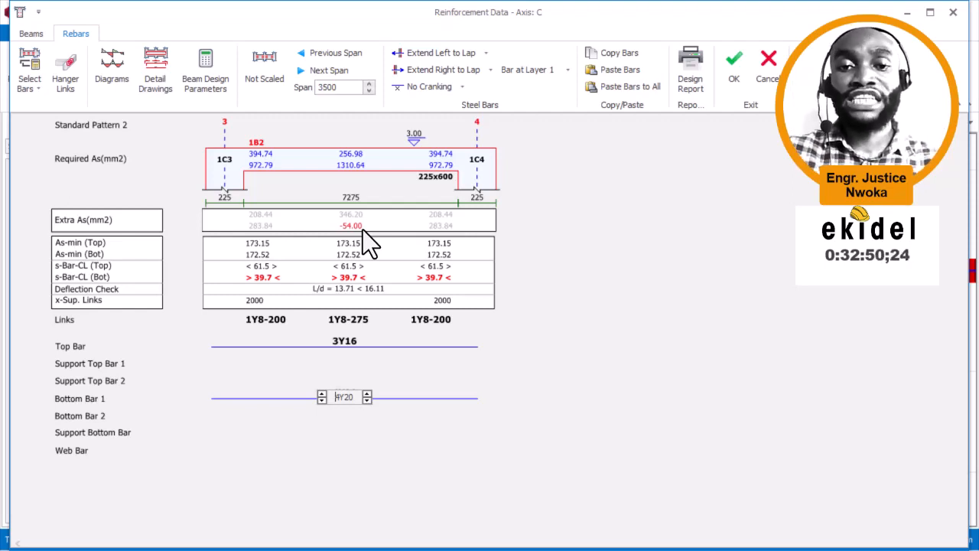
click(367, 395)
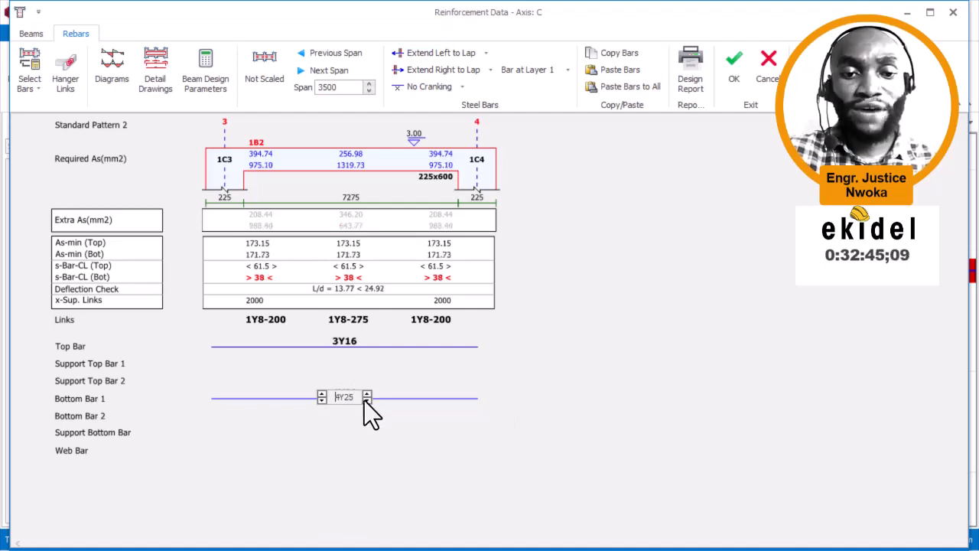
- Compare 2Y25 with 3Y25 for beam 1B2's Bottom Bar 1, leaving 3Y25
click(321, 401)
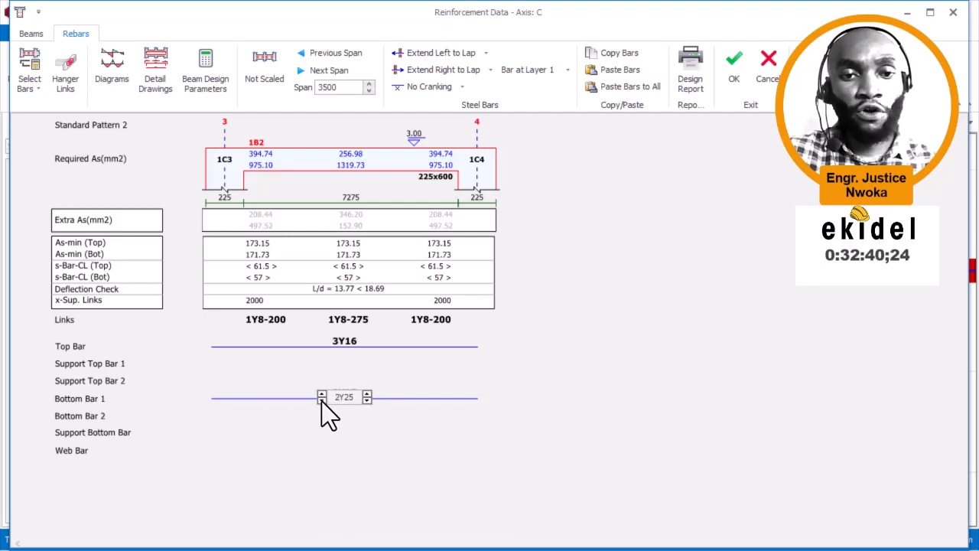
click(321, 399)
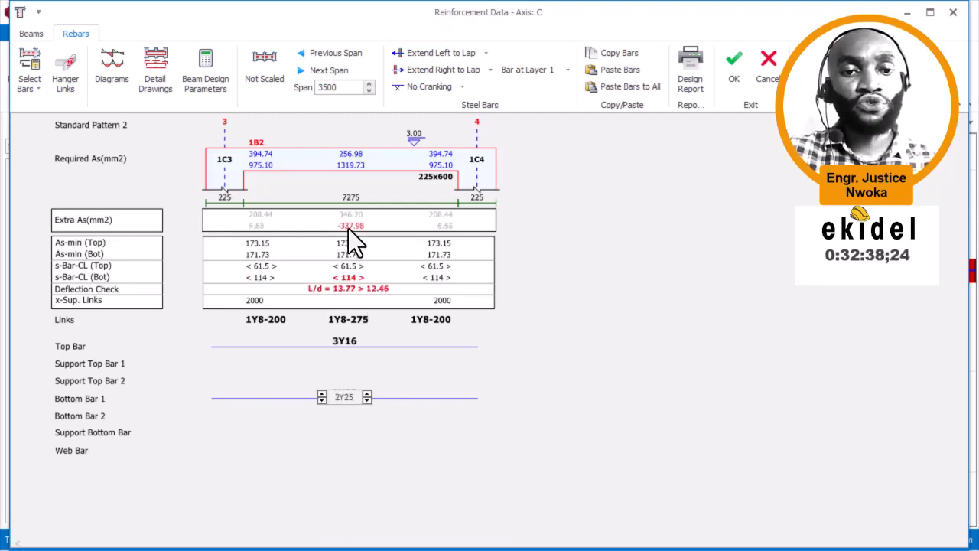
click(321, 393)
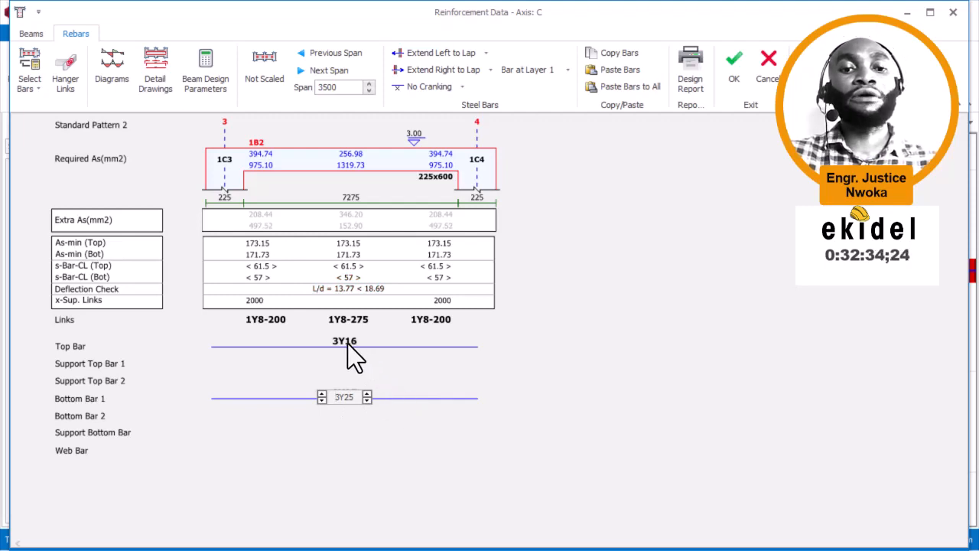
- Set beam 1B2's Bottom Bar 1 to 4Y20 and add 2Y12 as Bottom Bar 2
click(367, 400)
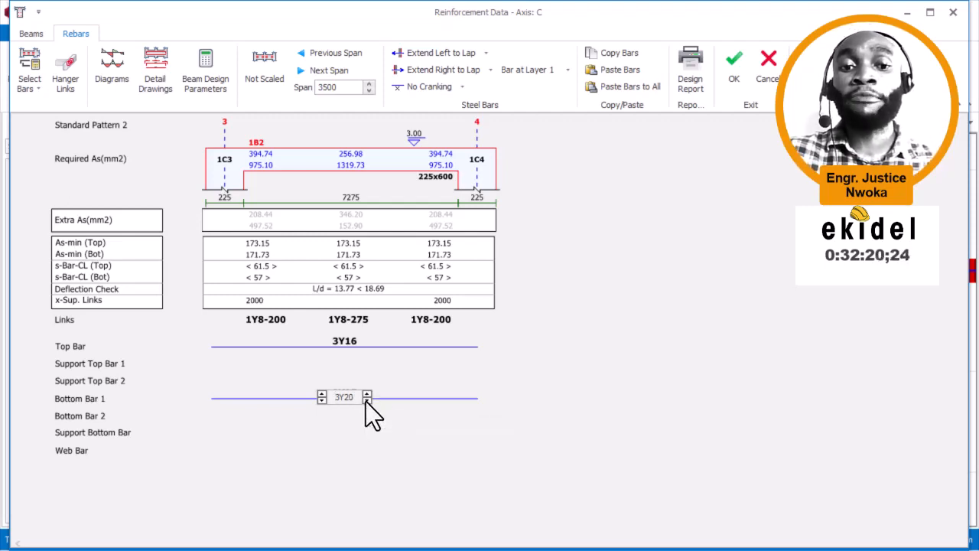
click(319, 396)
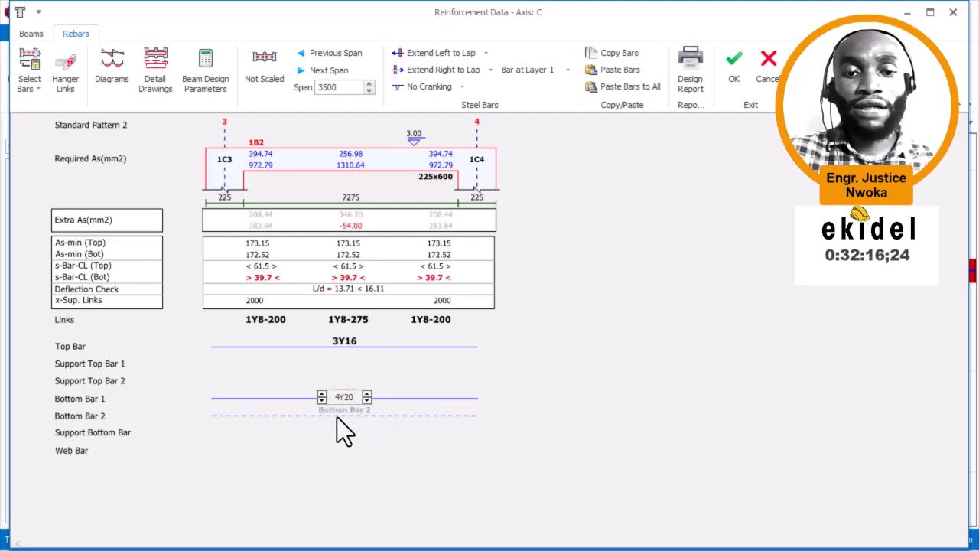
click(336, 417)
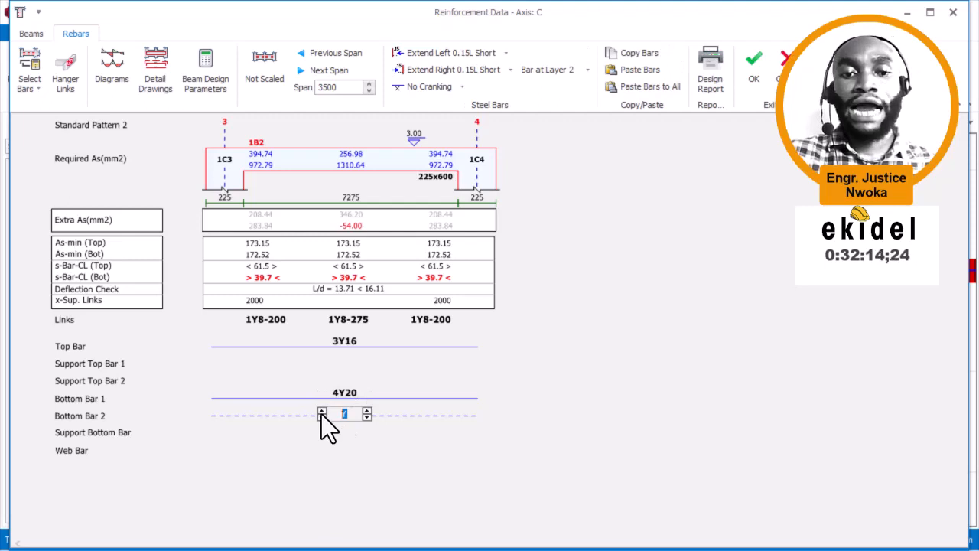
click(322, 412)
click(322, 411)
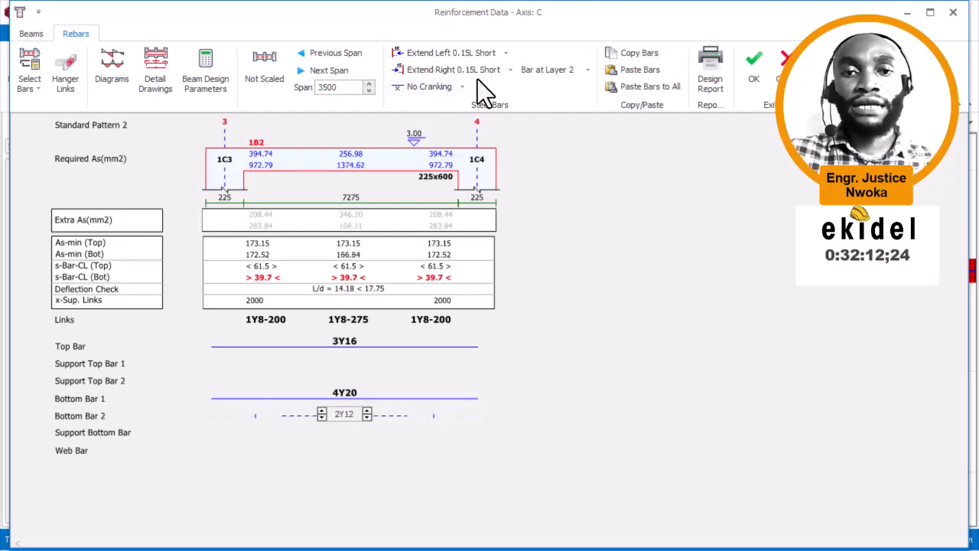
- Extend both the left and right ends of beam 1B2's Bottom Bar 2 to lap
click(509, 69)
click(486, 107)
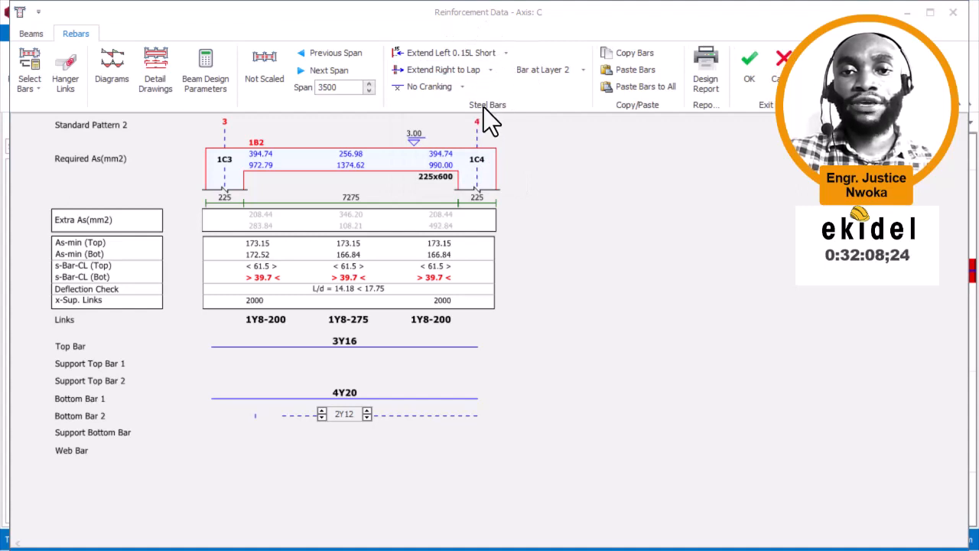
click(505, 53)
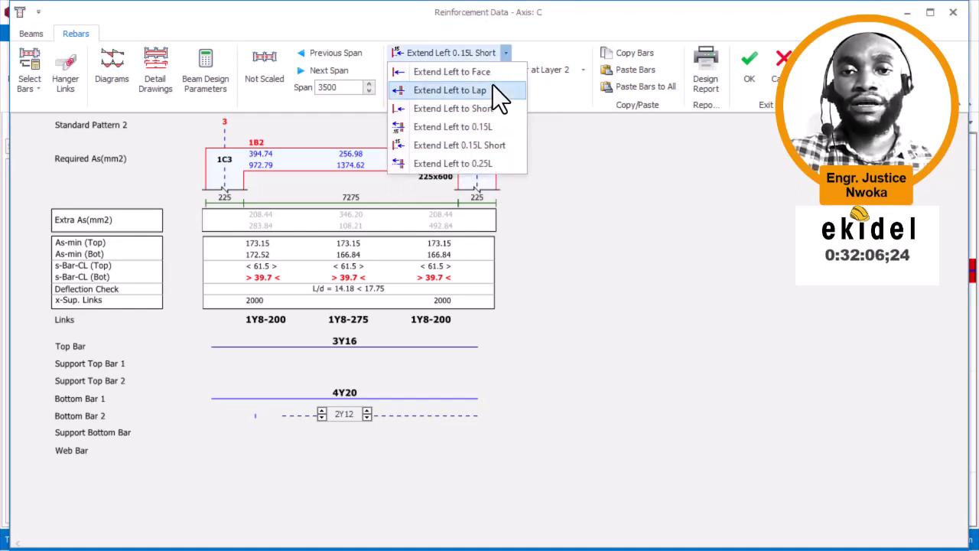
click(504, 146)
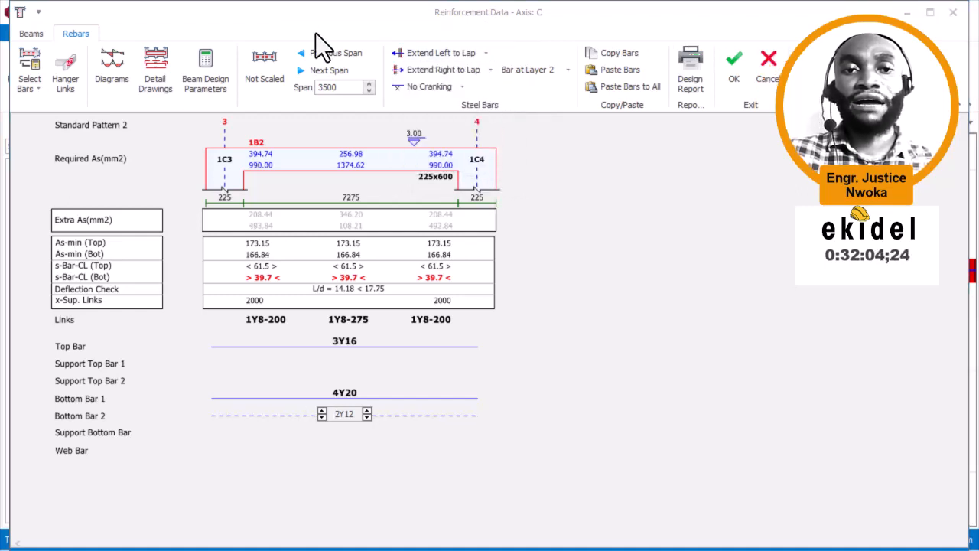
- Increase beam 1B2's Bottom Bar 2 to 2Y16 and reduce its Bottom Bar 1 to 3Y20
click(367, 412)
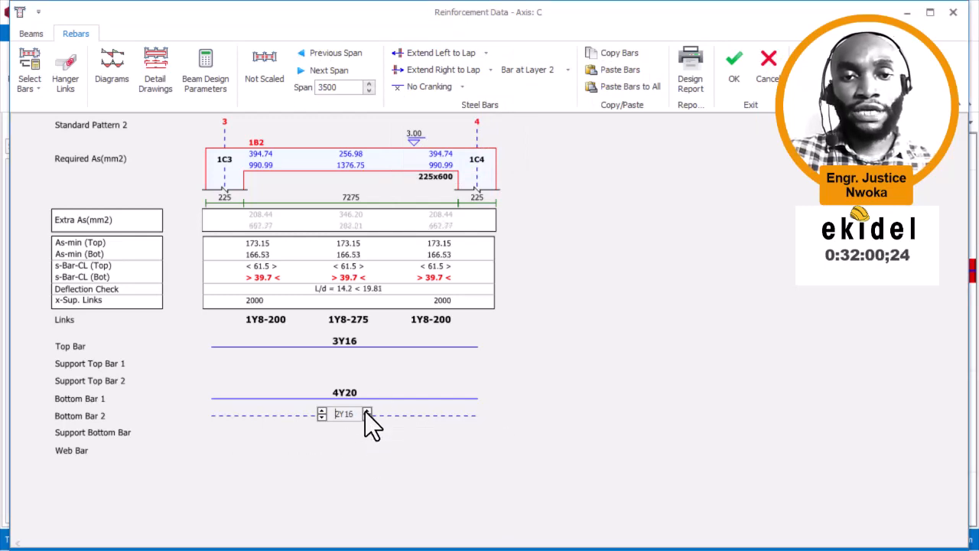
click(322, 412)
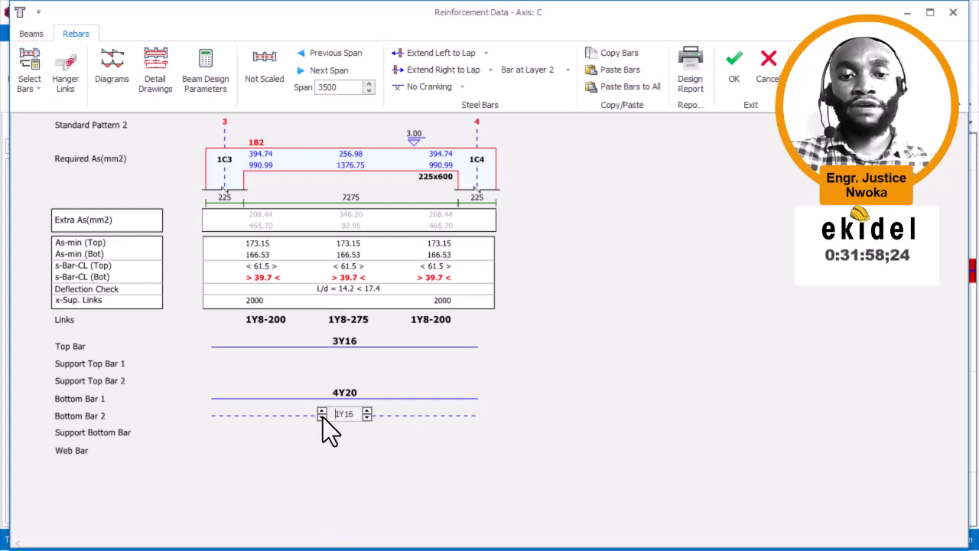
click(319, 409)
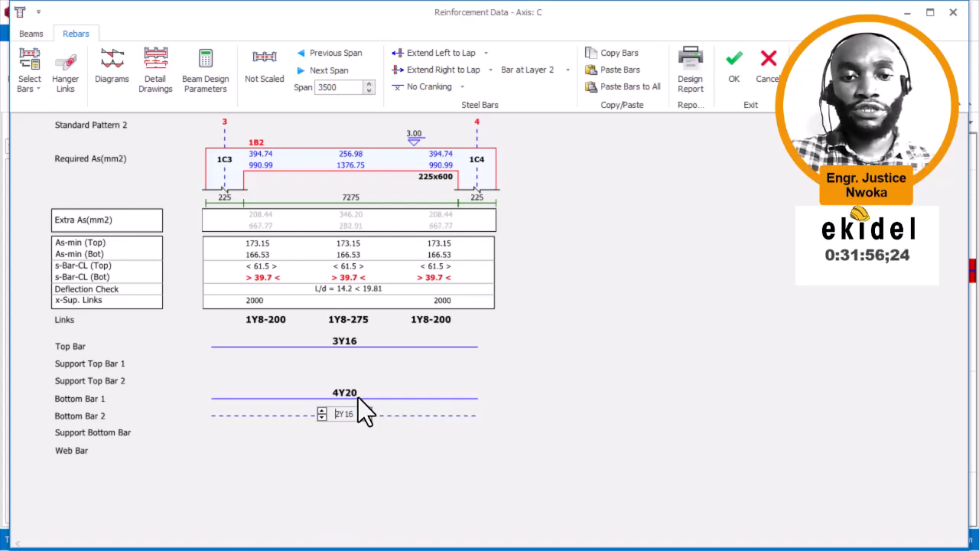
mouse_move(359, 395)
click(322, 400)
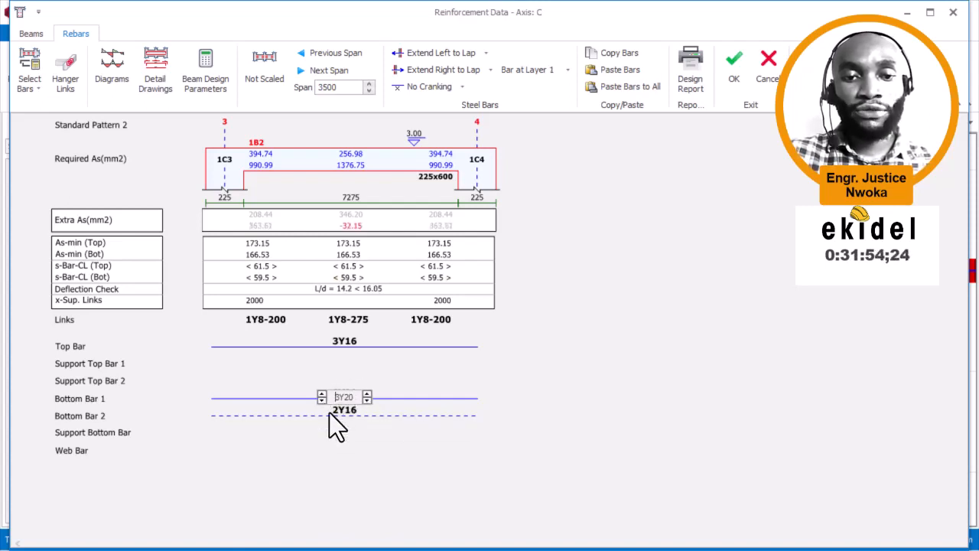
- Try 3Y16 for beam 1B2's Bottom Bar 2 and compare 4Y20 with 3Y20 for Bottom Bar 1, leaving 3Y20
mouse_move(337, 416)
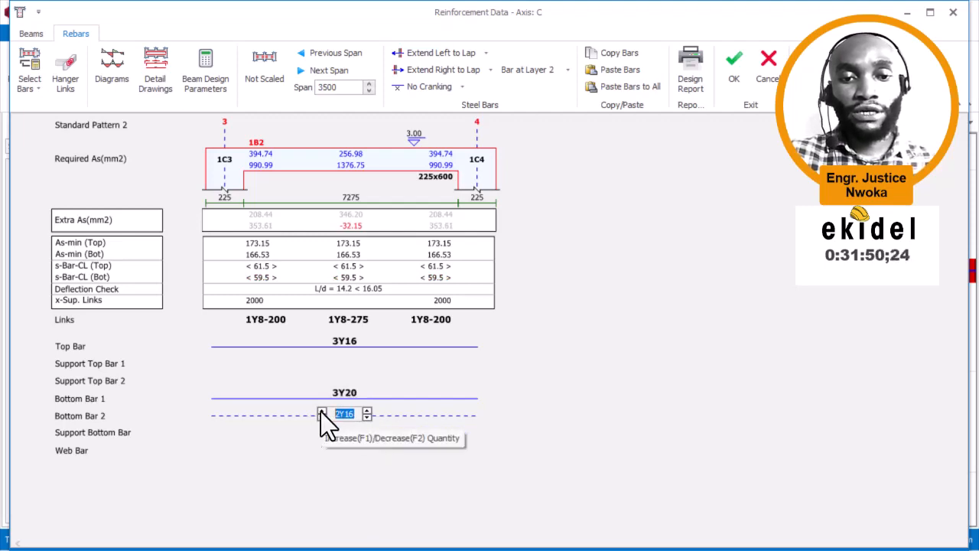
click(321, 412)
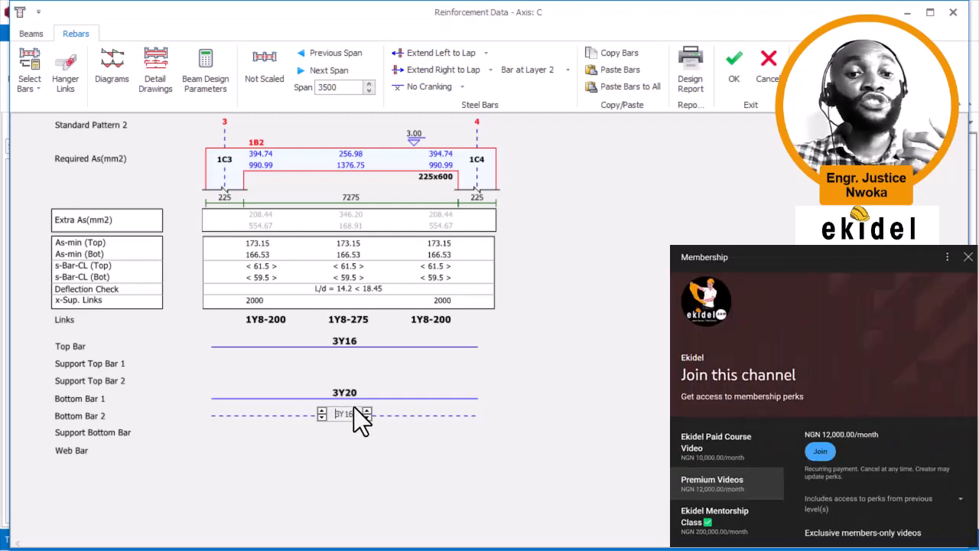
click(323, 395)
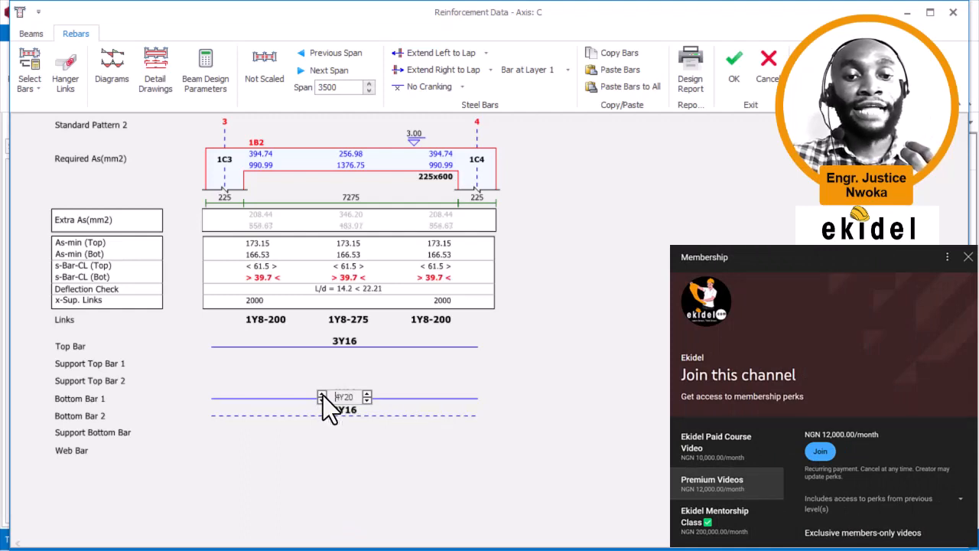
click(322, 400)
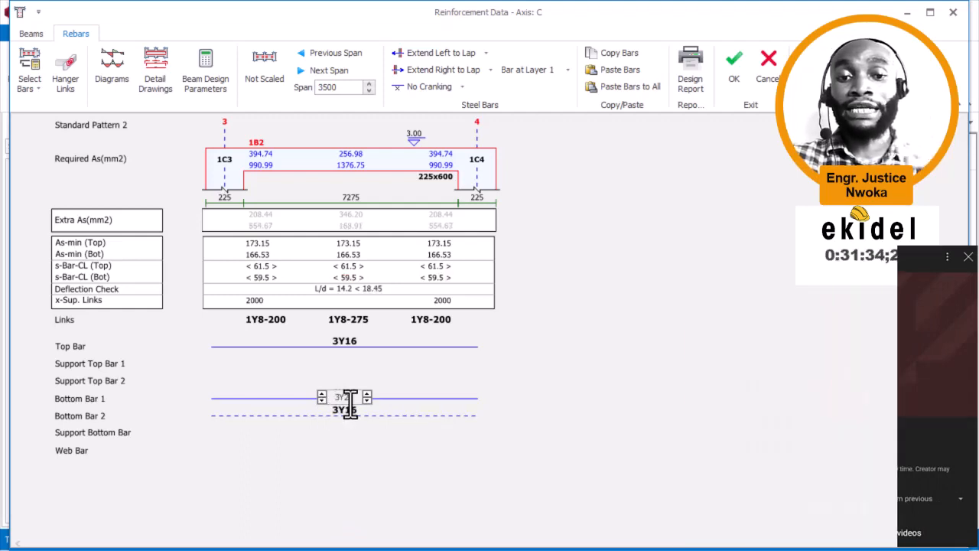
- Set beam 1B2's Bottom Bar 2 to 2Y20
click(357, 416)
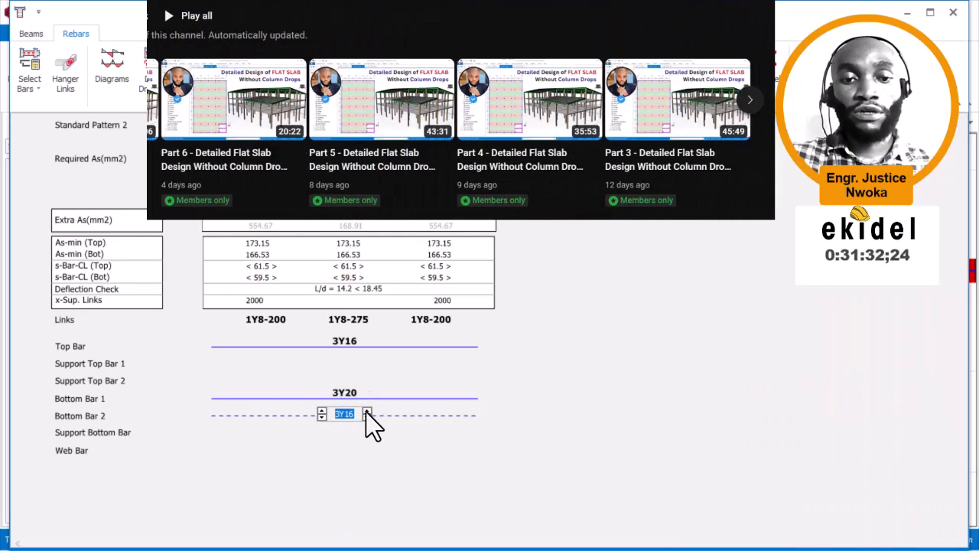
click(322, 418)
click(323, 418)
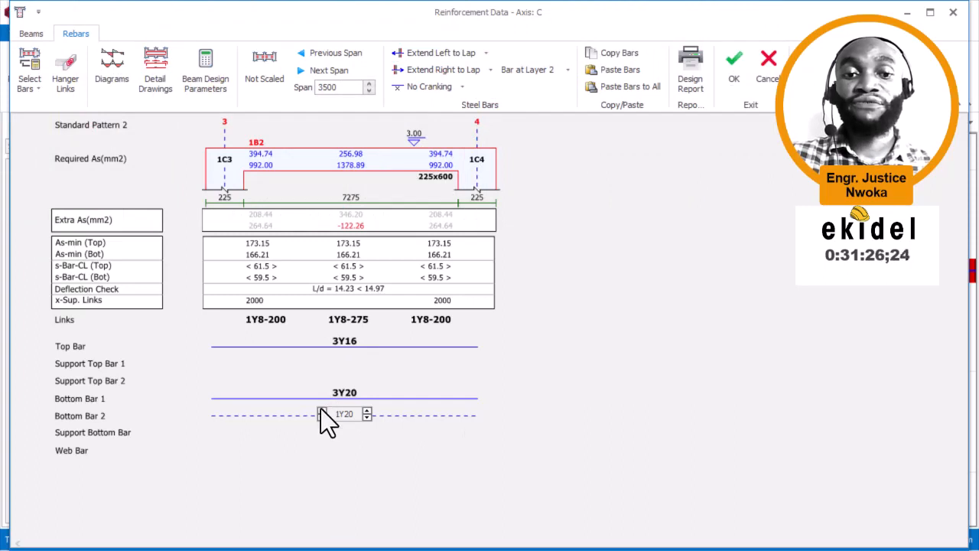
click(321, 410)
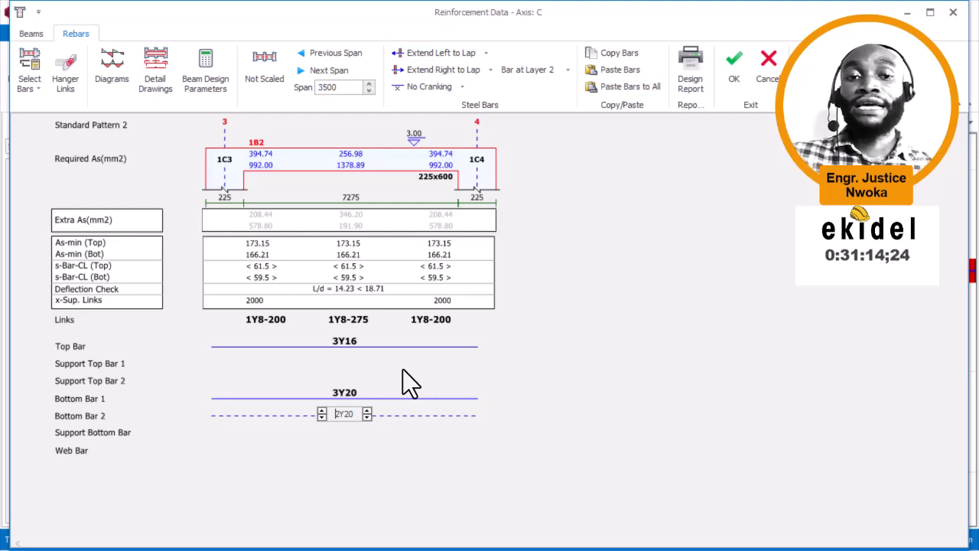
- Reduce beam 1B2's top bar to 2Y16 and accept the reinforcement data
click(344, 342)
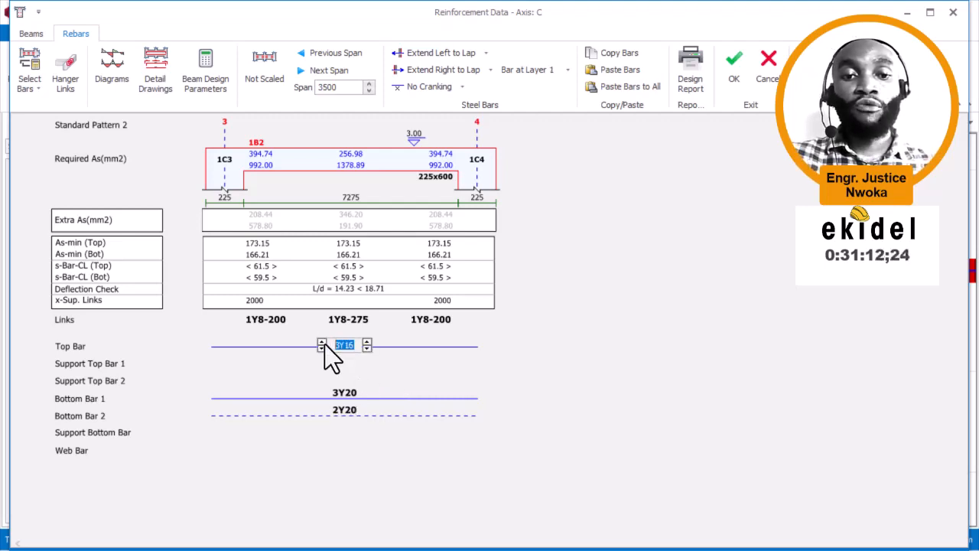
click(321, 350)
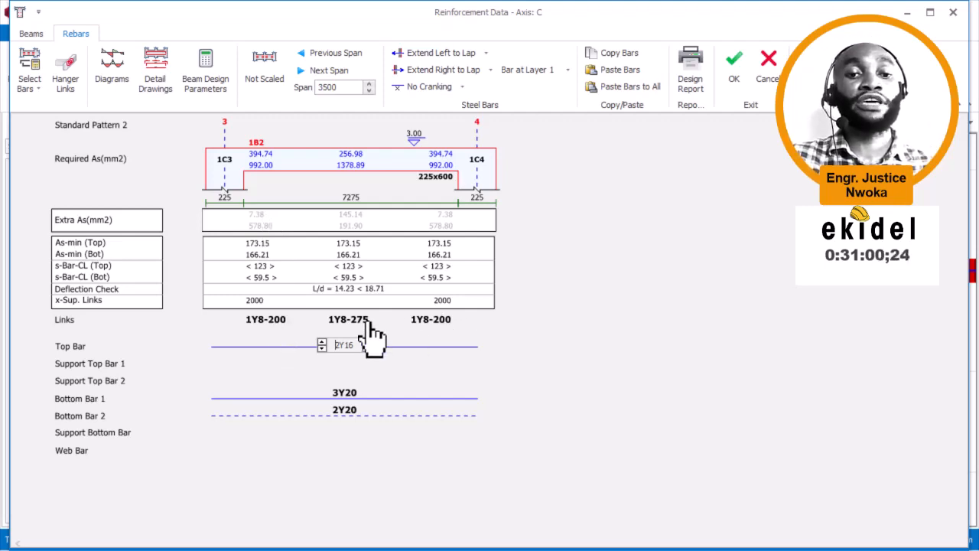
click(463, 376)
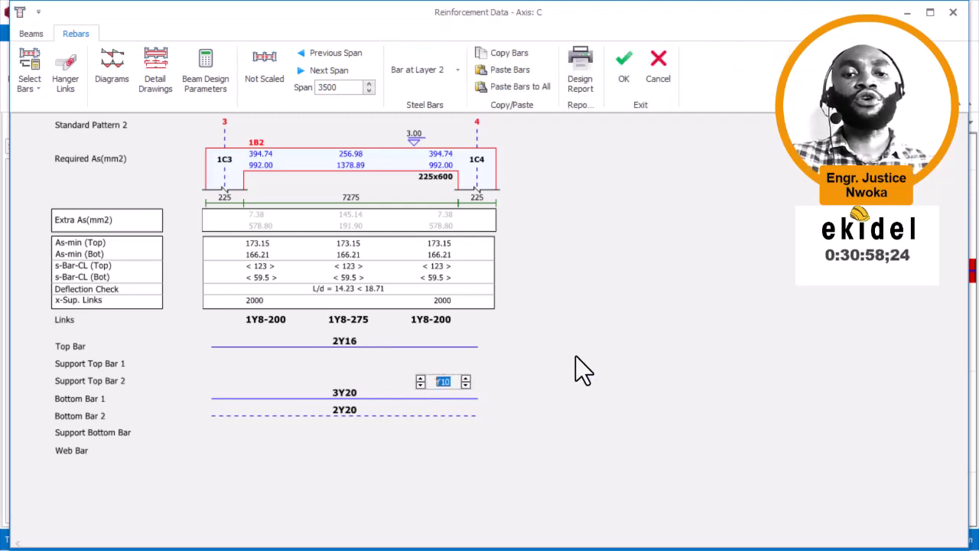
click(576, 356)
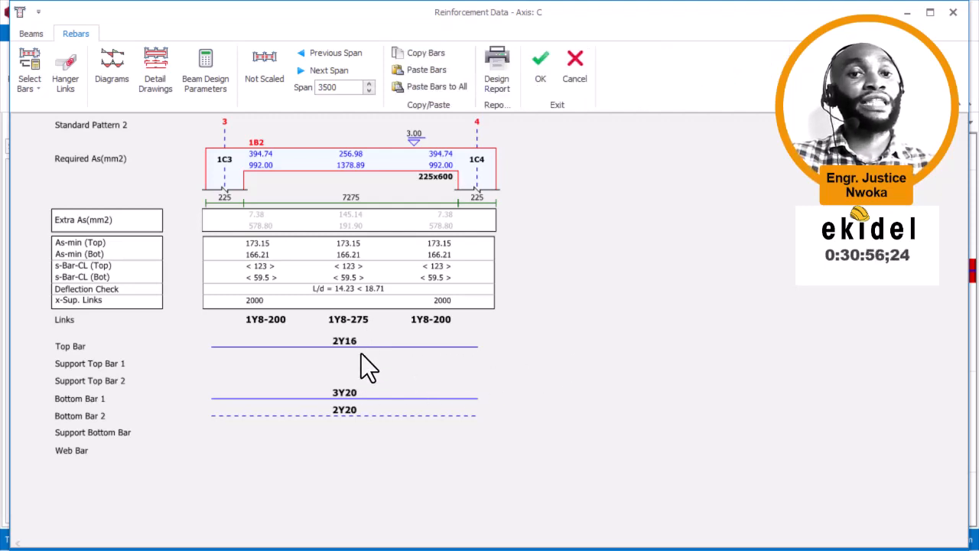
click(545, 77)
- Examine the design status of beams 1B2 and 1B1 and their supporting columns on the Storey 1 plan
scroll(627, 256, up, 4)
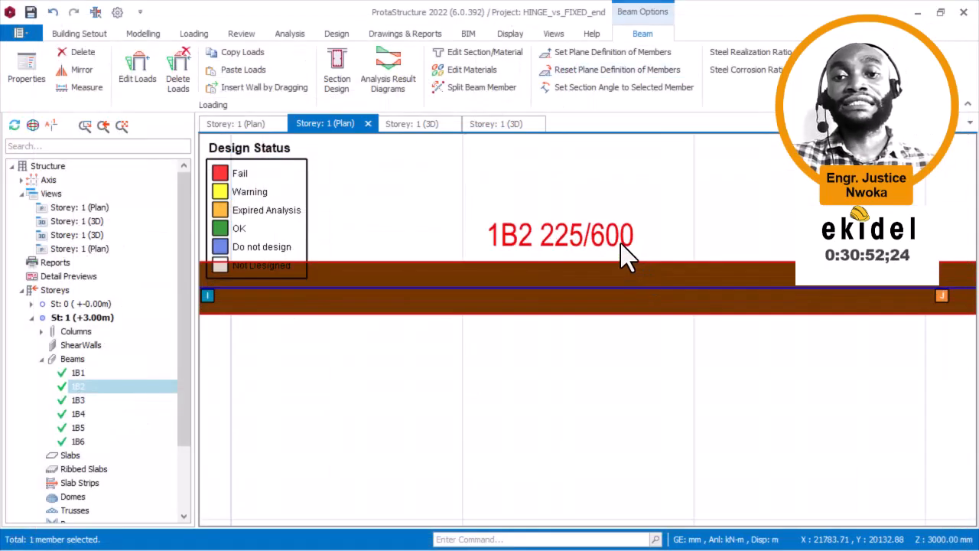
key(Escape)
scroll(625, 227, down, 5)
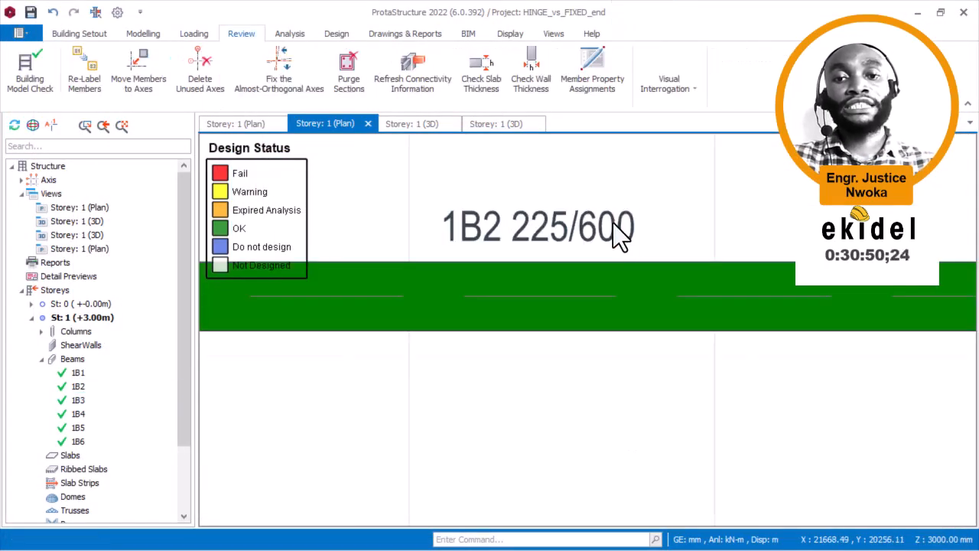
scroll(625, 226, down, 1)
middle_drag(469, 219, 677, 242)
scroll(588, 234, up, 4)
scroll(524, 256, down, 2)
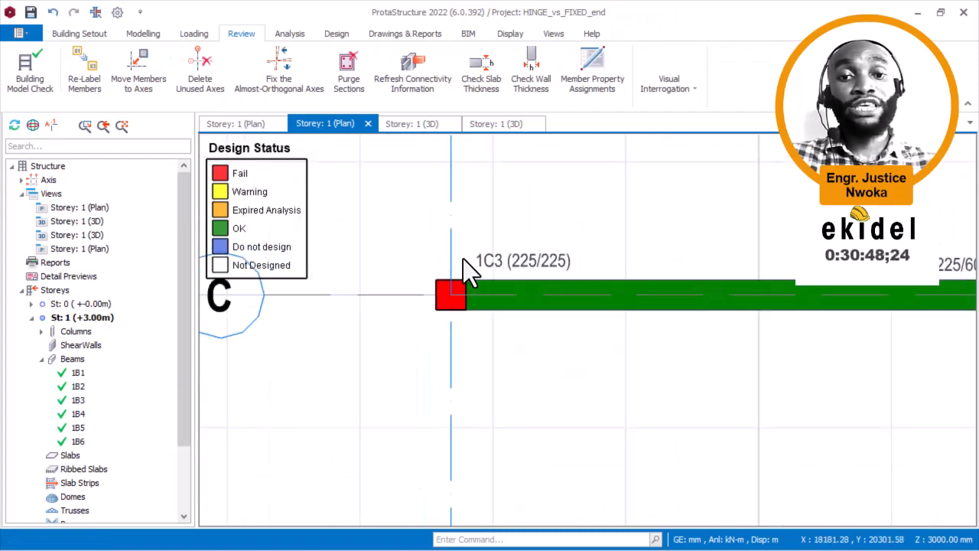
scroll(563, 257, down, 1)
middle_drag(221, 243, 572, 240)
scroll(572, 240, down, 1)
middle_drag(261, 253, 587, 255)
scroll(588, 255, down, 1)
middle_drag(291, 268, 662, 268)
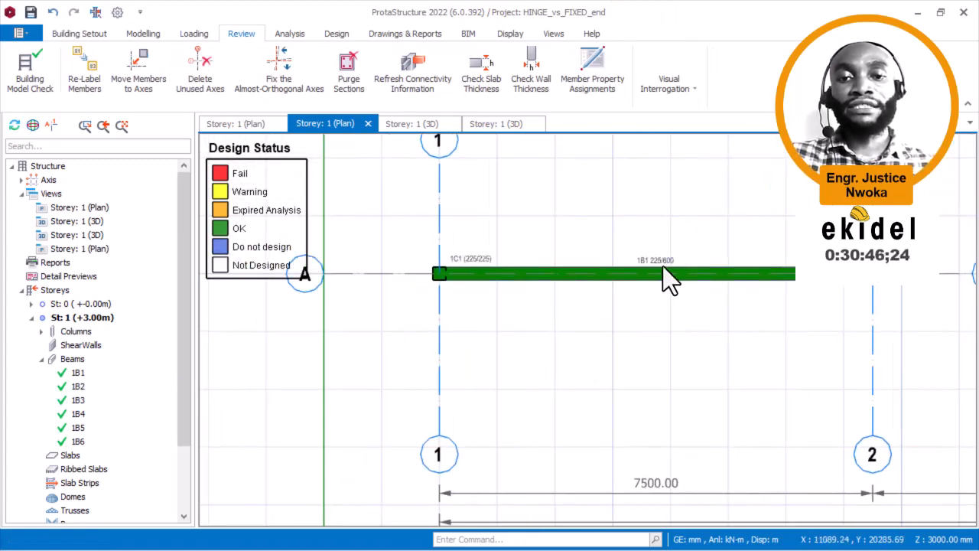
scroll(642, 267, up, 3)
middle_drag(730, 258, 643, 261)
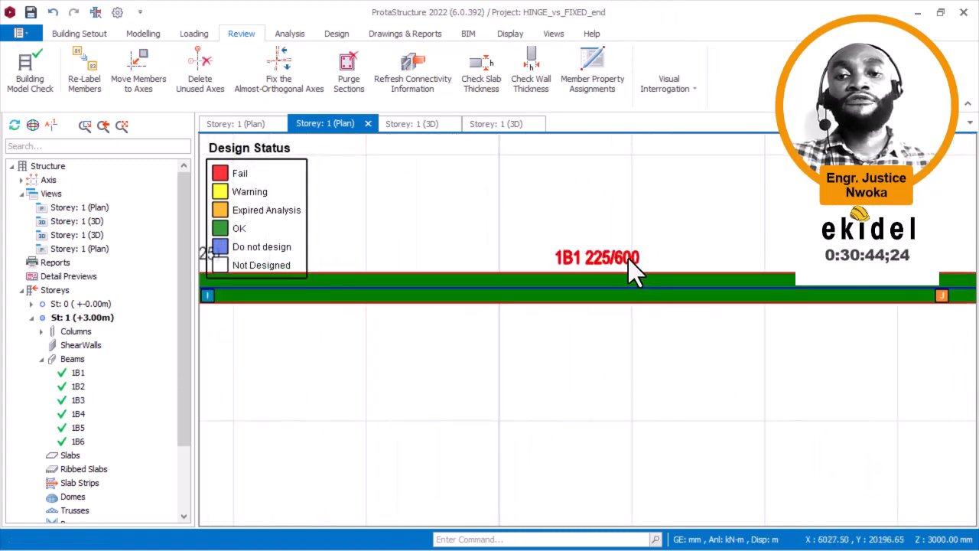
- Review beam 1B1's Top Bar and Bottom Bar 1 in its section design, keeping them as they are
click(605, 216)
right_click(604, 212)
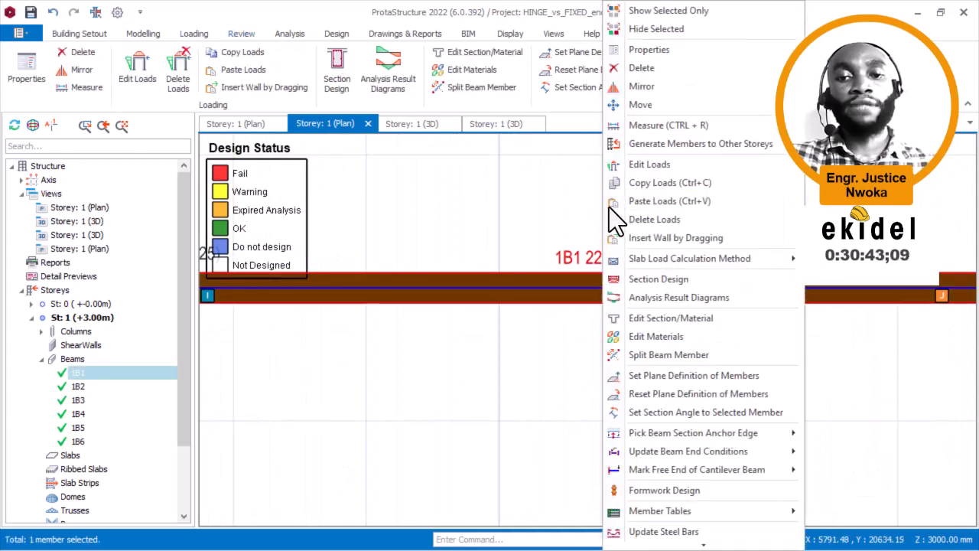
click(651, 277)
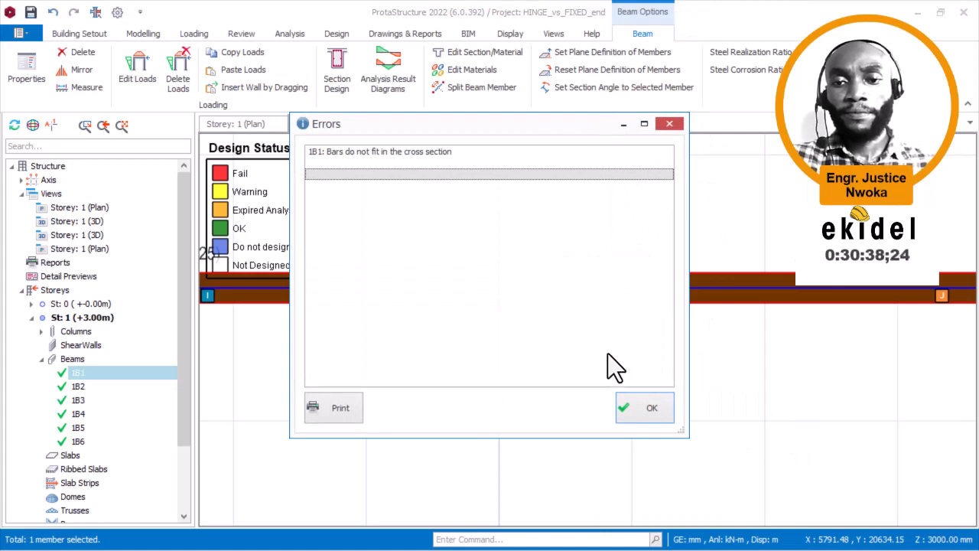
click(632, 408)
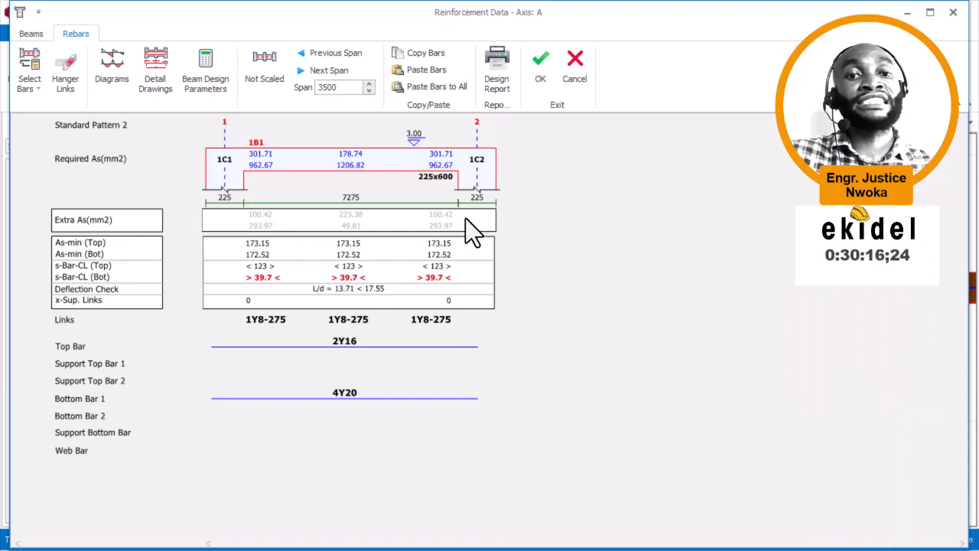
click(343, 344)
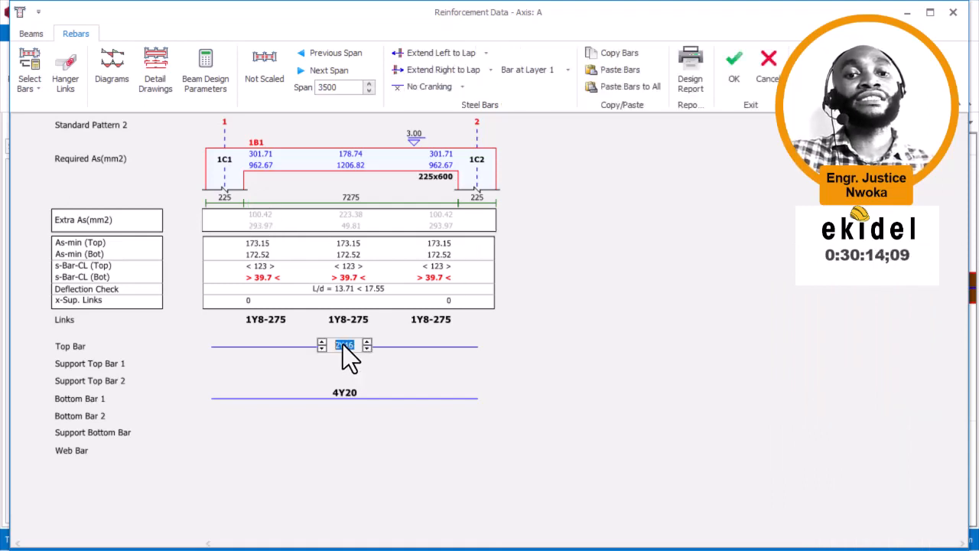
click(349, 394)
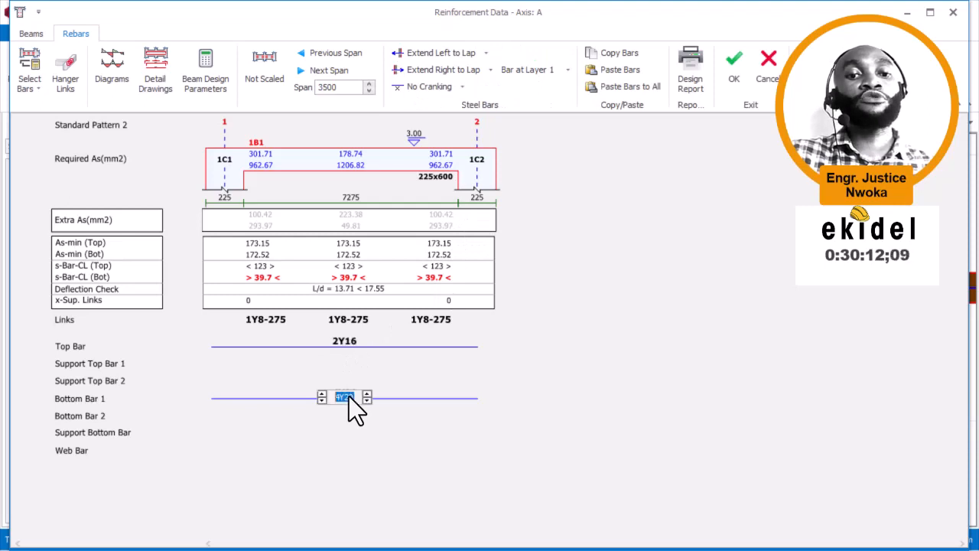
click(351, 346)
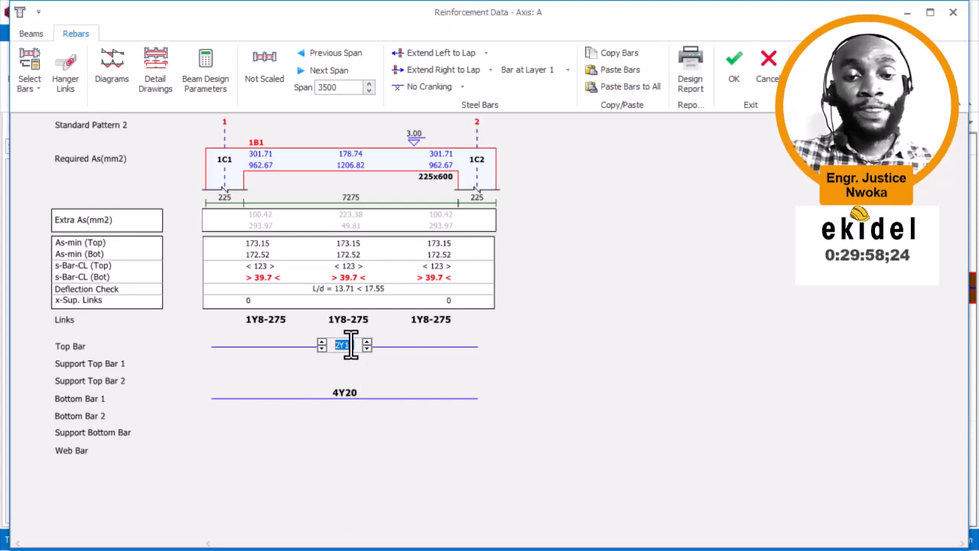
click(340, 395)
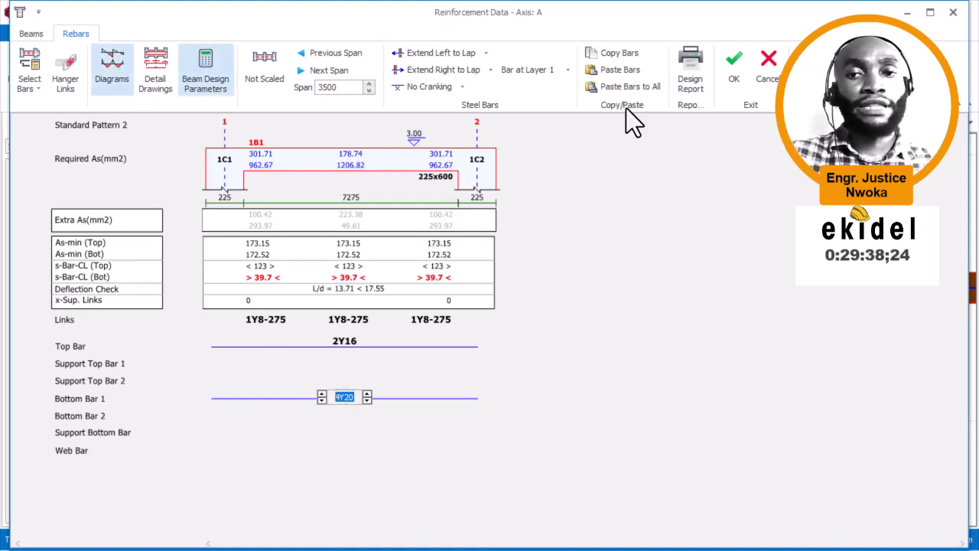
click(736, 67)
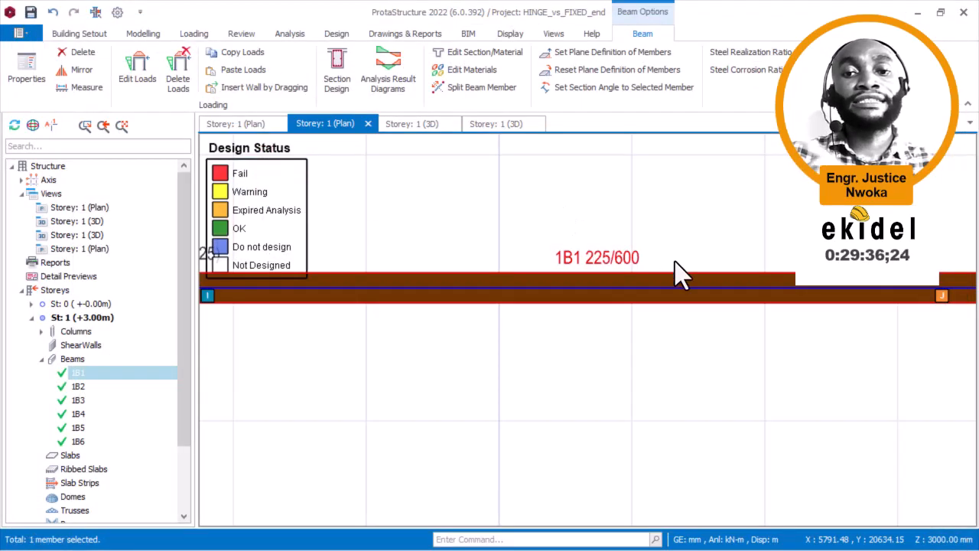
- Set beam 1B2's Top Bar to 3Y16 in its section design
scroll(544, 269, down, 4)
middle_drag(706, 257, 306, 268)
scroll(697, 255, down, 1)
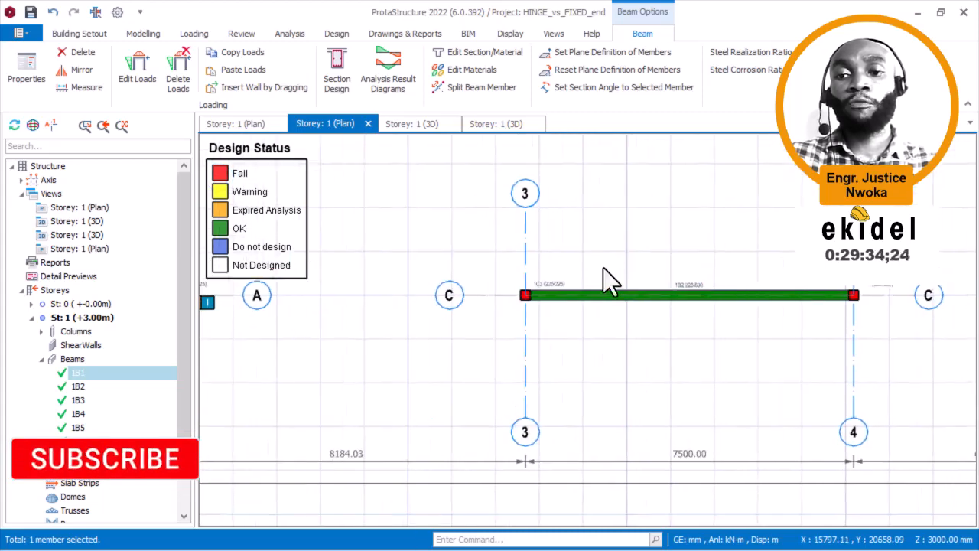
scroll(753, 274, up, 4)
right_click(579, 242)
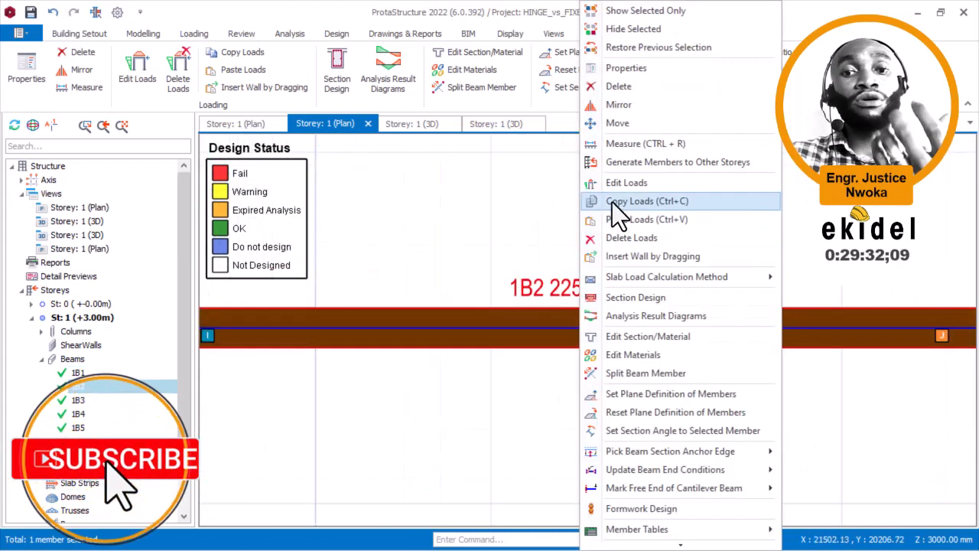
click(643, 303)
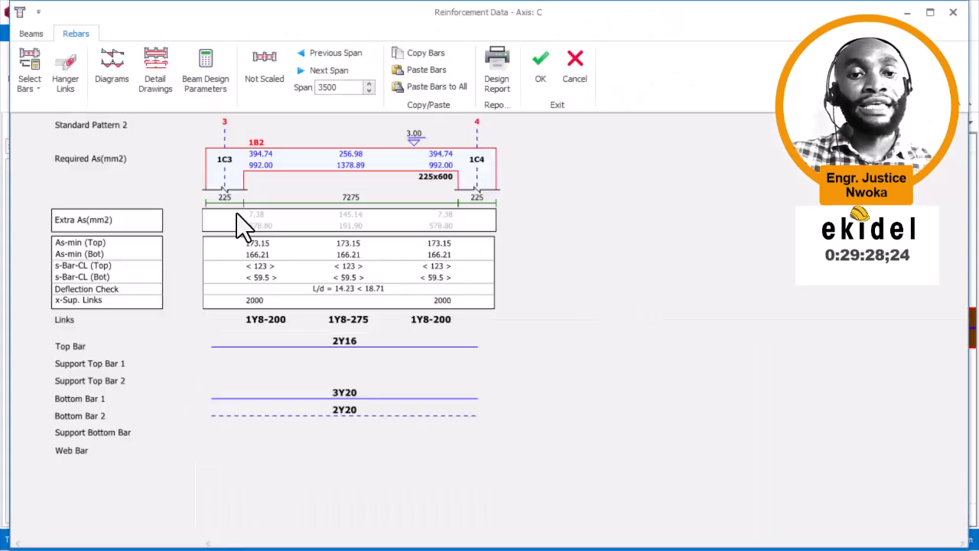
click(334, 344)
click(321, 342)
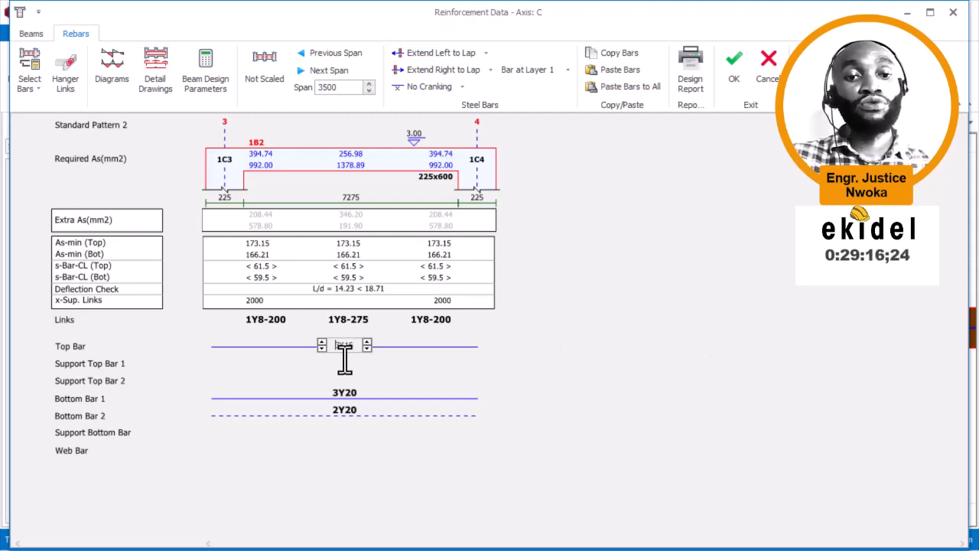
- Review beam 1B2's Bottom Bar 1 and Bottom Bar 2, and accept the reinforcement data
click(351, 395)
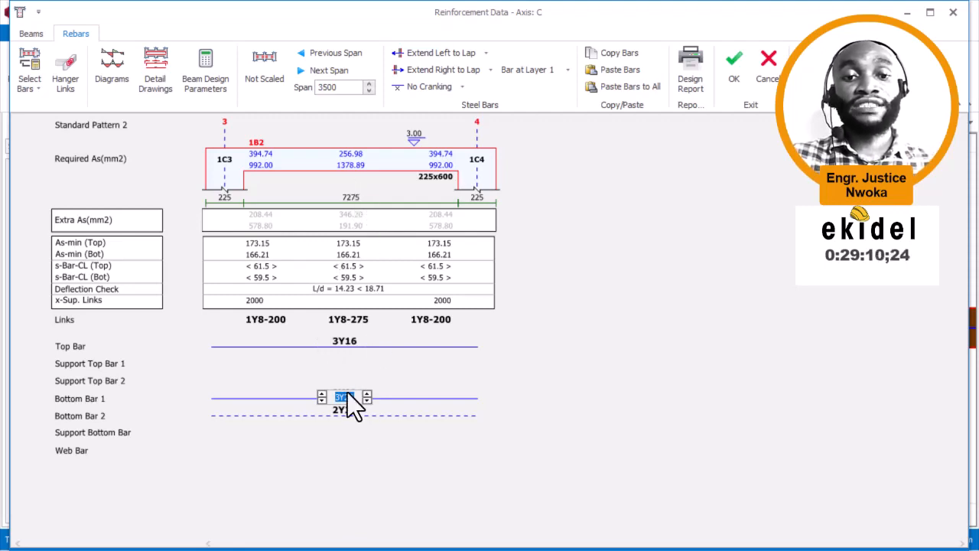
click(341, 425)
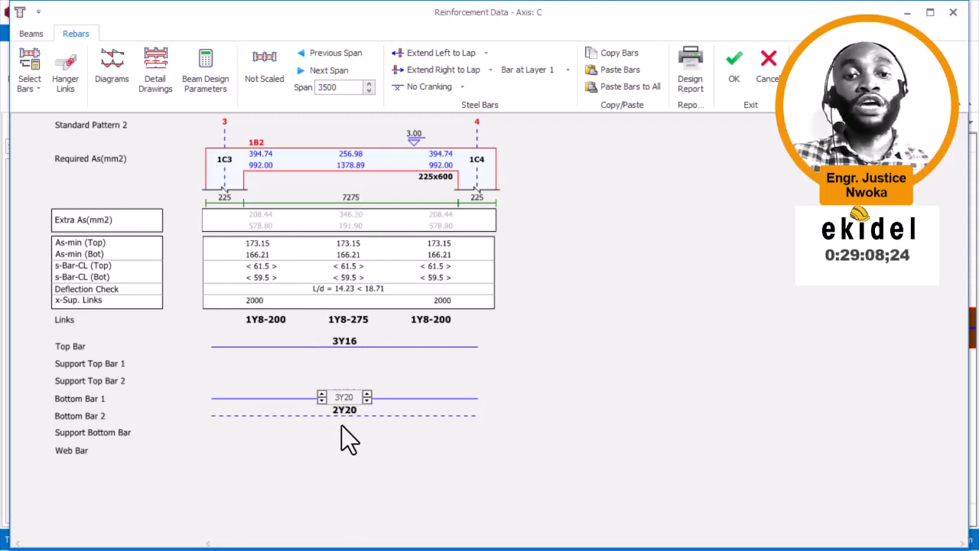
click(342, 399)
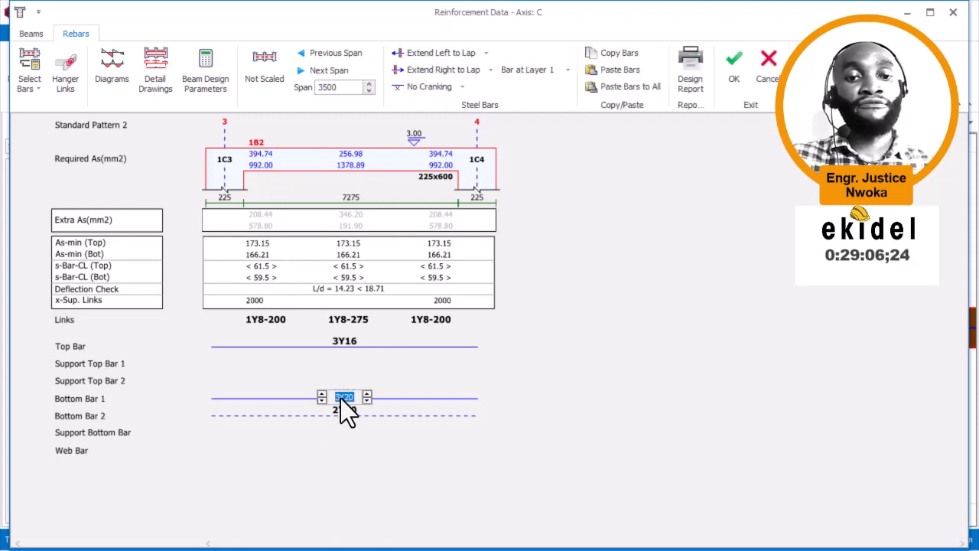
click(345, 411)
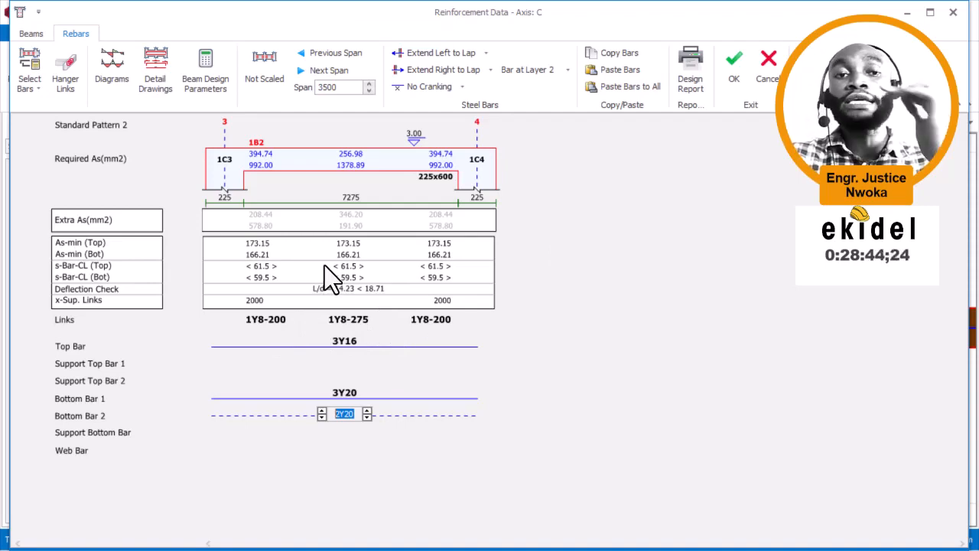
click(738, 76)
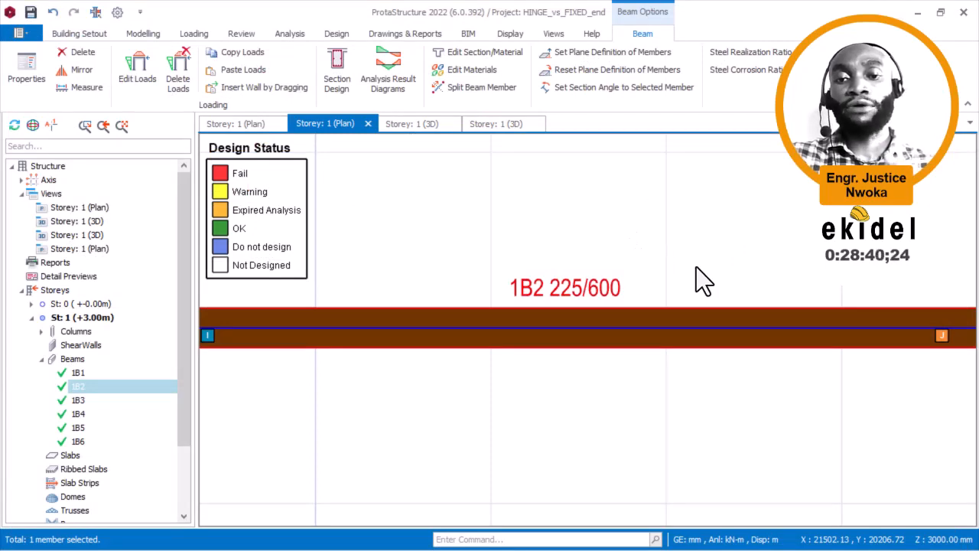
- Reopen the section design of beam 1B1 on axis A, between axes 1 and 2
key(Escape)
scroll(722, 258, down, 1)
middle_drag(313, 273, 739, 280)
scroll(582, 284, up, 1)
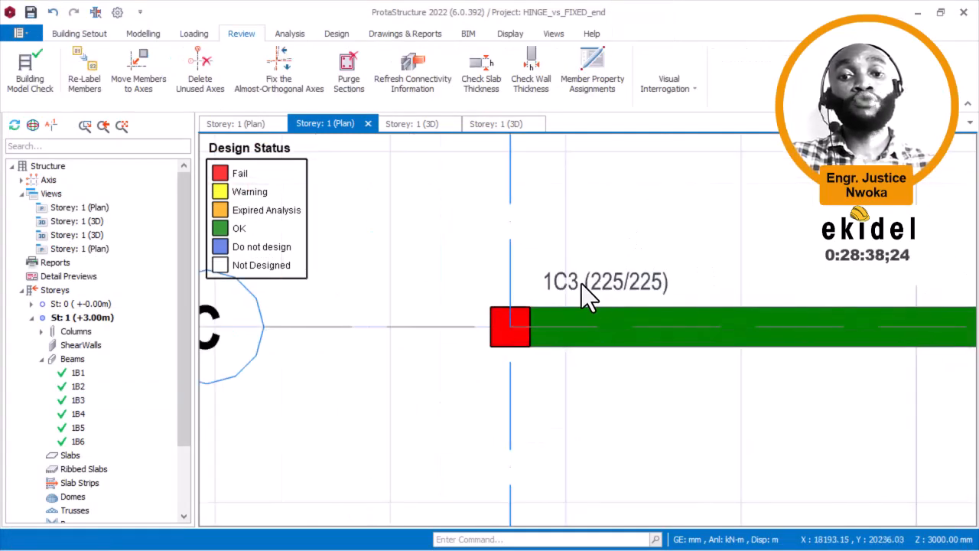
scroll(582, 278, down, 3)
middle_drag(486, 271, 795, 275)
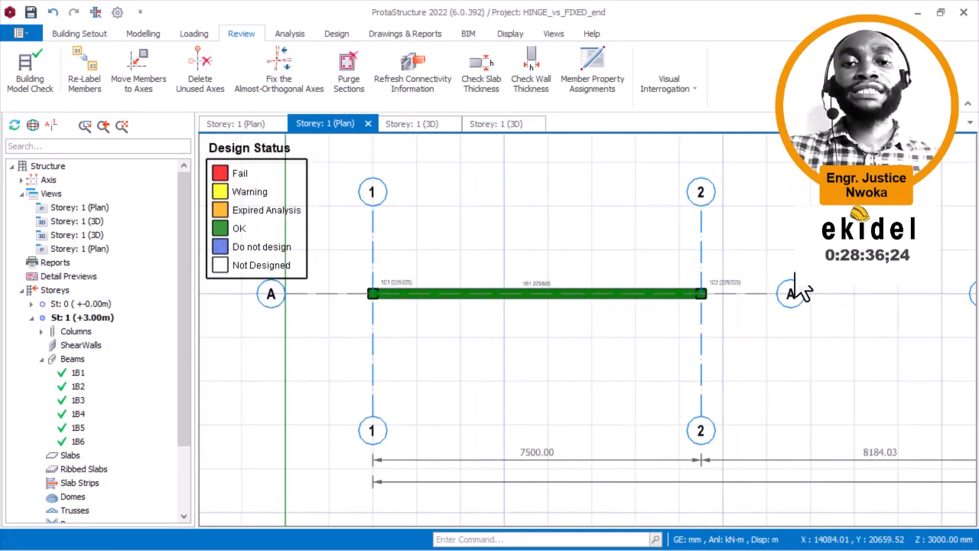
scroll(481, 279, up, 3)
click(566, 284)
scroll(562, 231, up, 1)
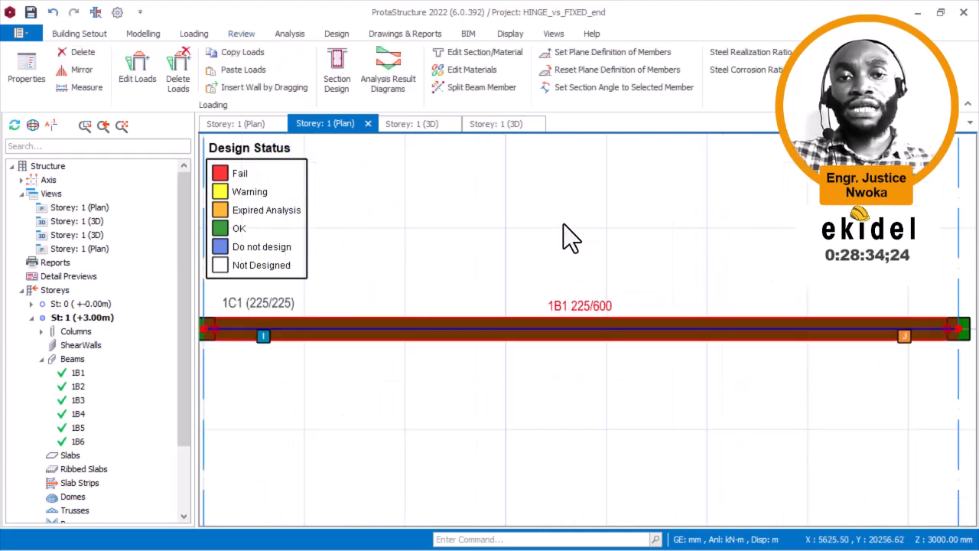
right_click(564, 236)
click(624, 278)
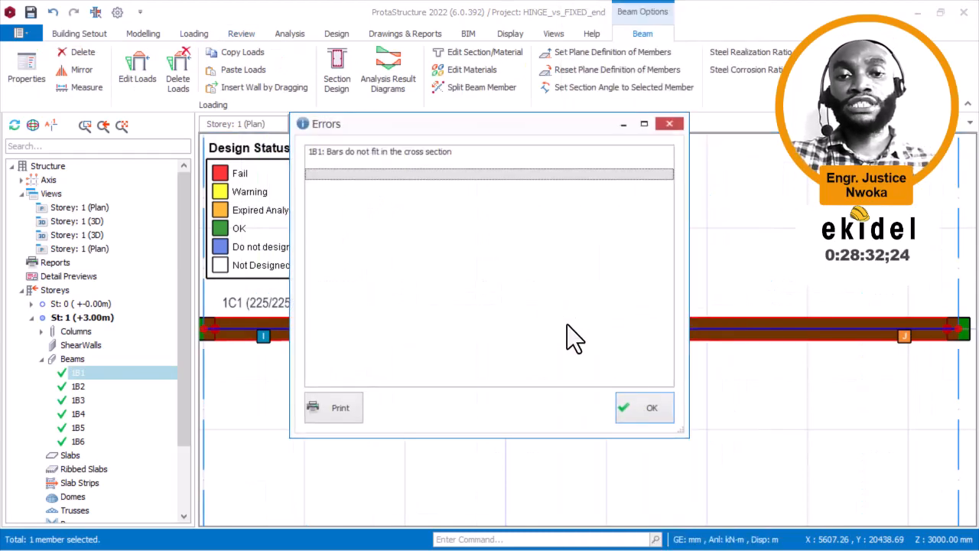
click(642, 407)
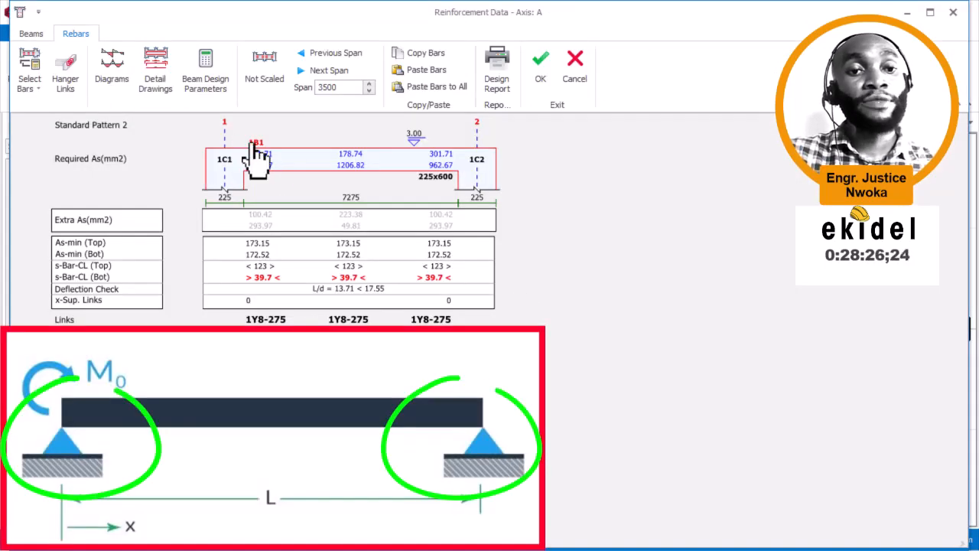
- Examine beam 1B1's V2 shear and M33 moment envelope diagrams, focusing on the moment at the supports and at midspan
click(112, 70)
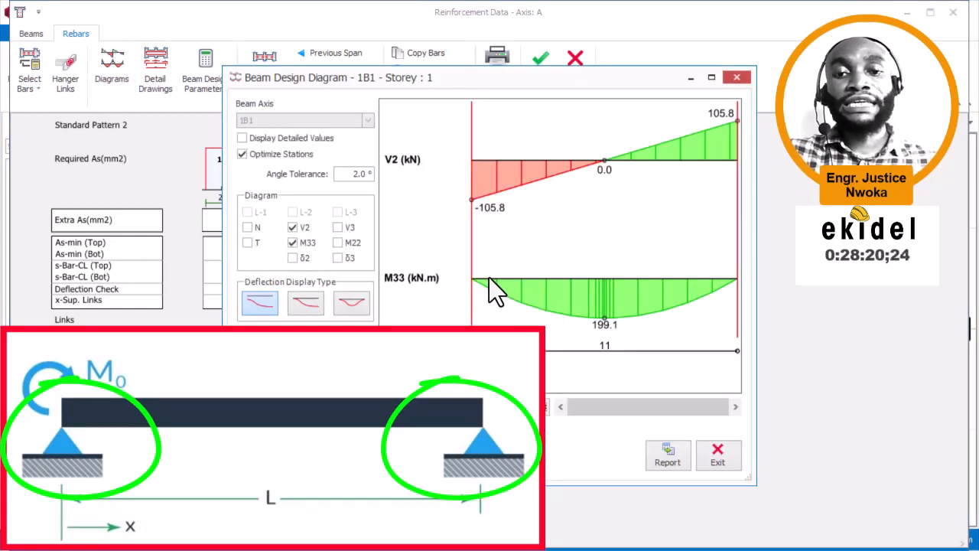
scroll(489, 277, up, 2)
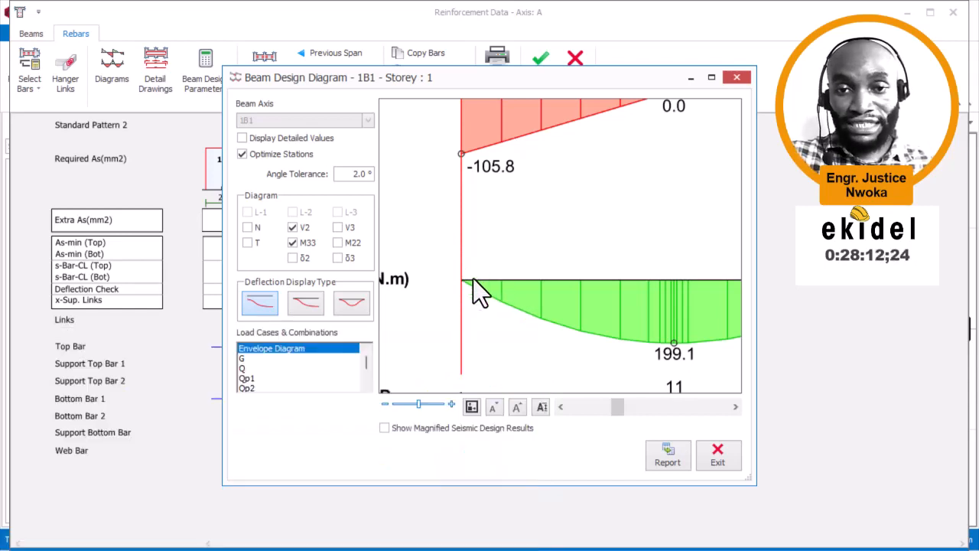
scroll(462, 285, up, 3)
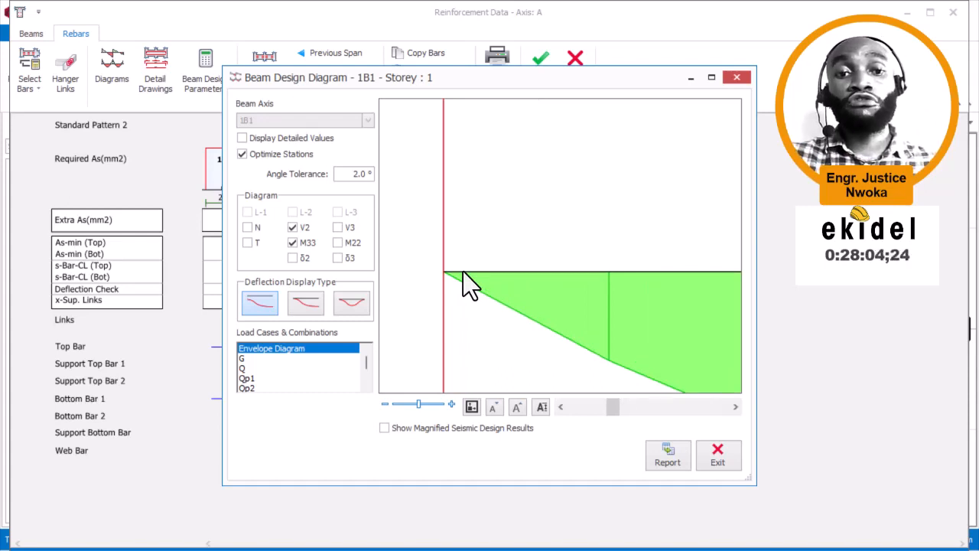
scroll(563, 283, left, 3)
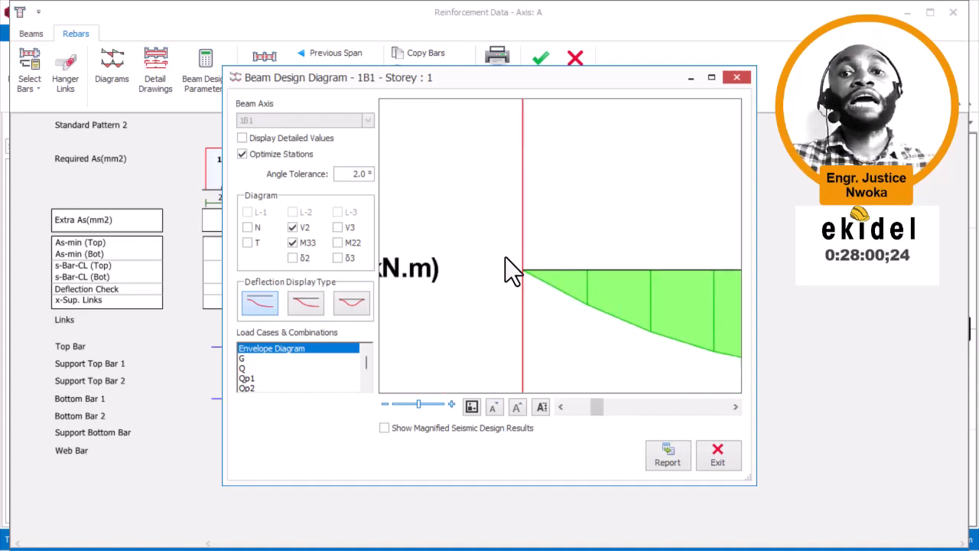
scroll(428, 275, down, 3)
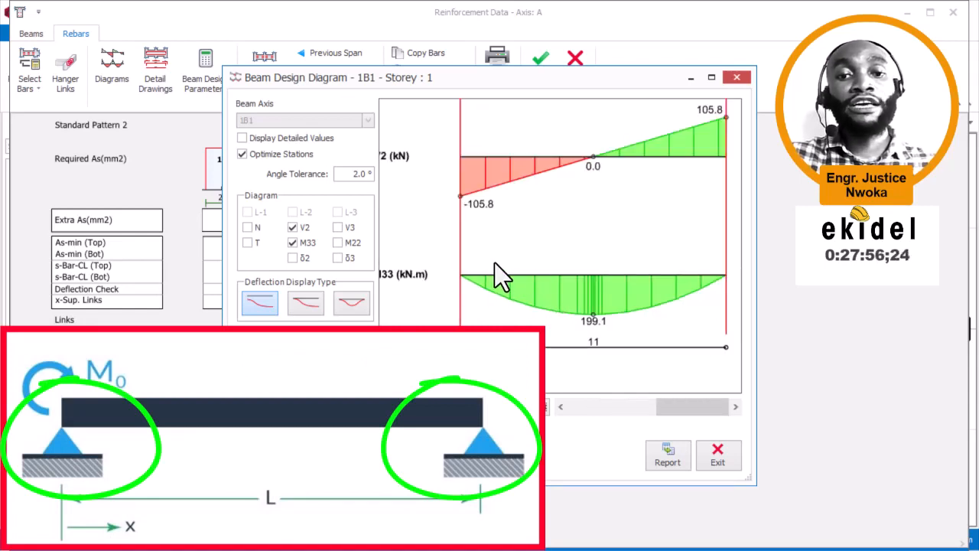
scroll(459, 272, up, 4)
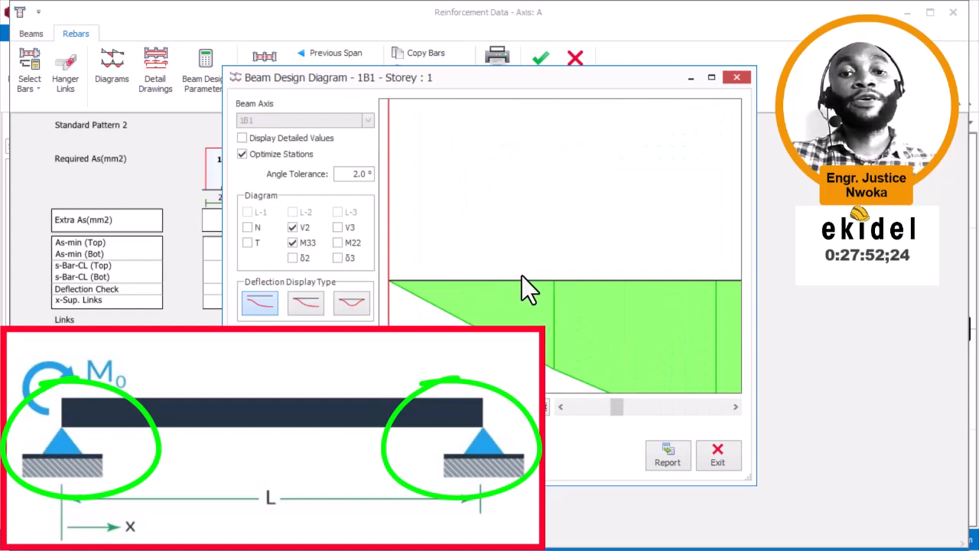
scroll(490, 248, down, 3)
scroll(475, 244, down, 3)
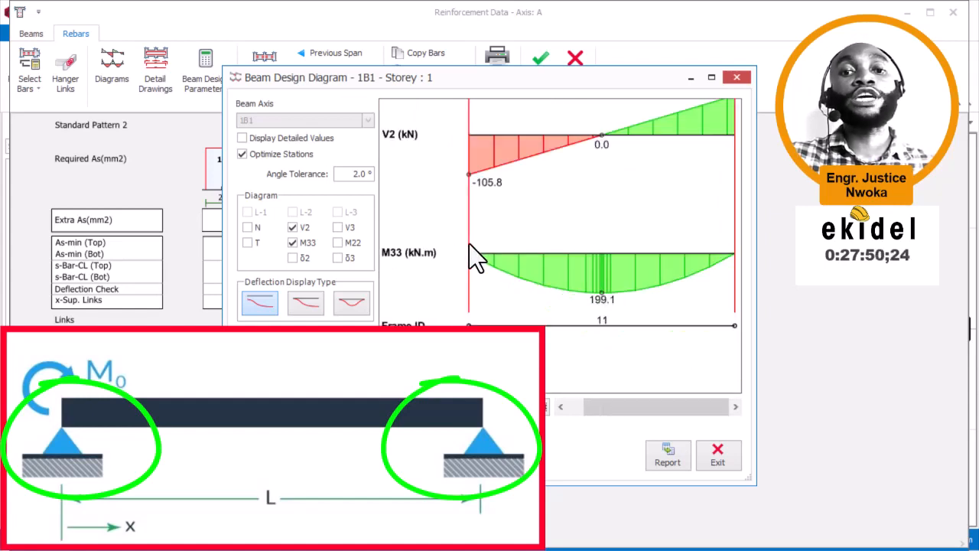
scroll(596, 277, up, 3)
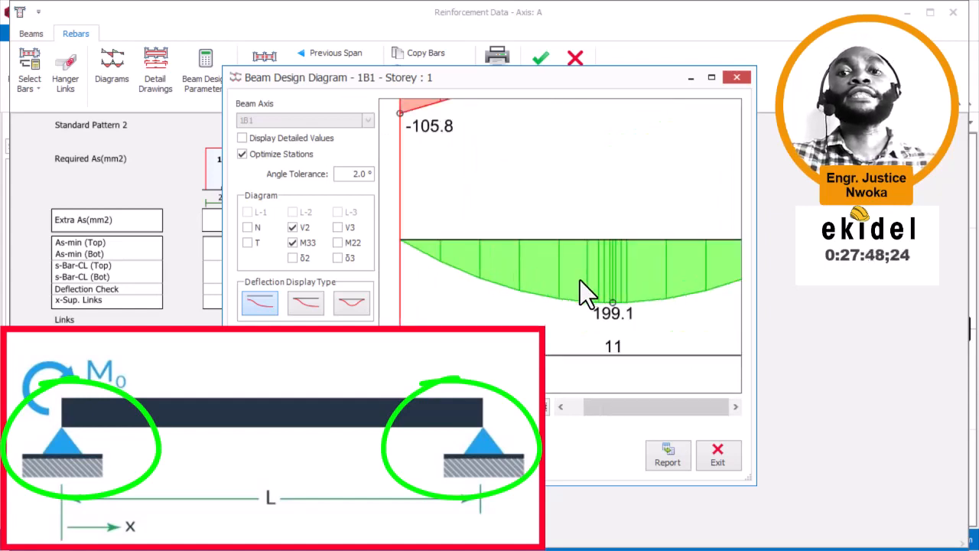
scroll(661, 277, down, 3)
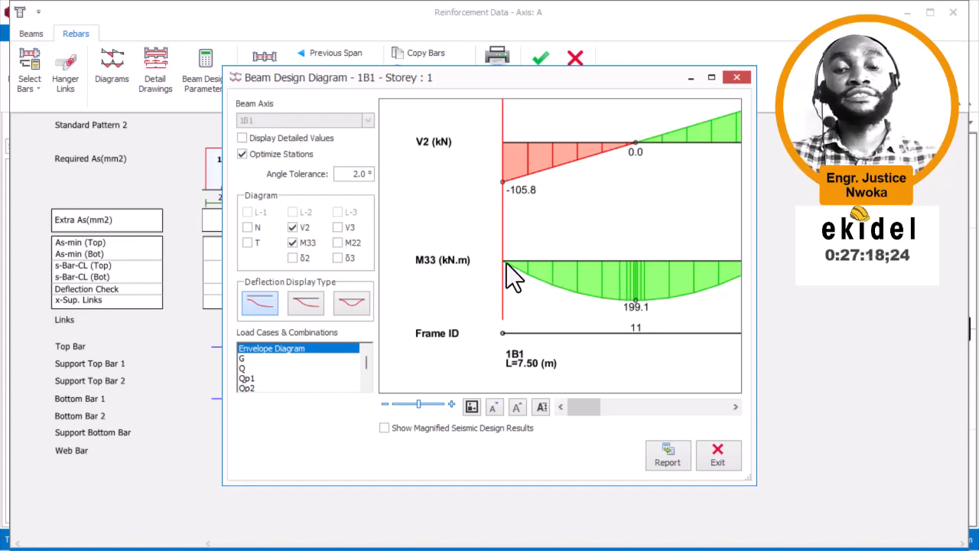
- Inspect the far end of beam 1B1's shear and moment diagrams, and exit its reinforcement data without saving
drag(589, 407, 731, 401)
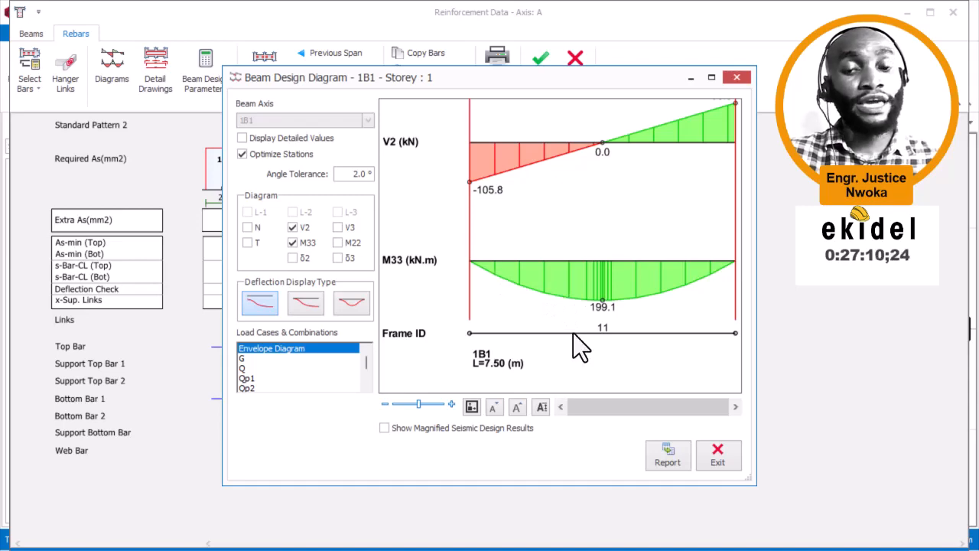
click(718, 459)
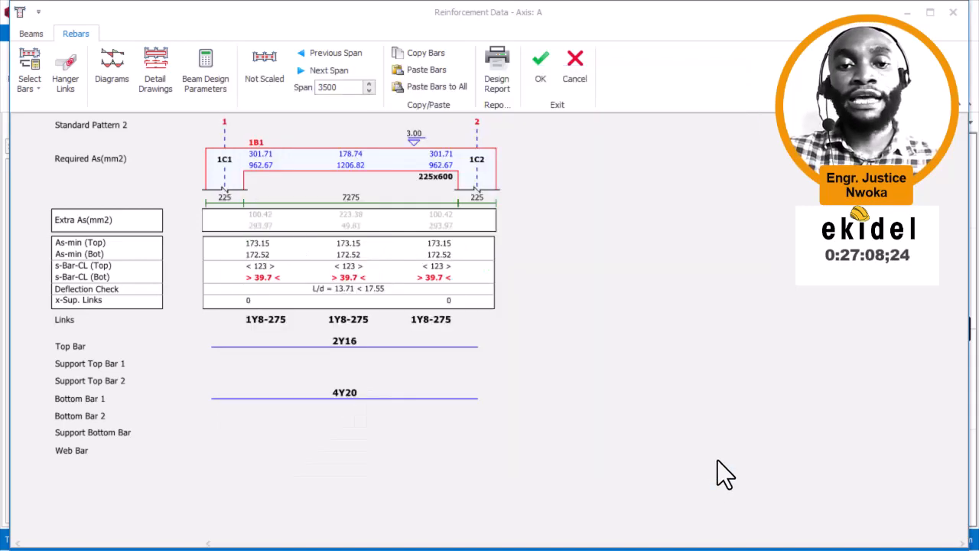
click(583, 83)
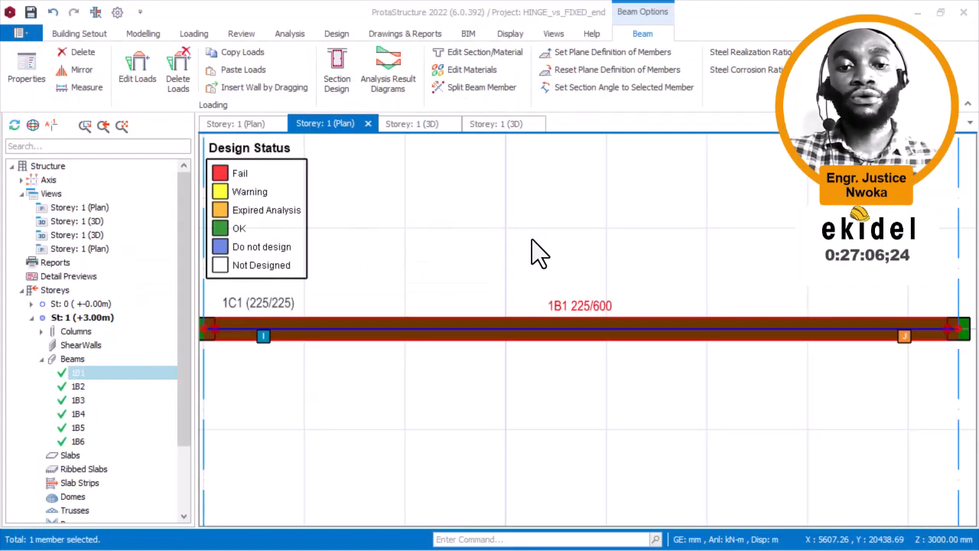
- Run Section Design on beam 1B2 and open its beam design diagrams
scroll(512, 329, down, 2)
middle_drag(665, 309, 396, 292)
scroll(395, 292, down, 1)
scroll(815, 297, up, 3)
middle_drag(815, 297, 634, 286)
scroll(615, 276, up, 1)
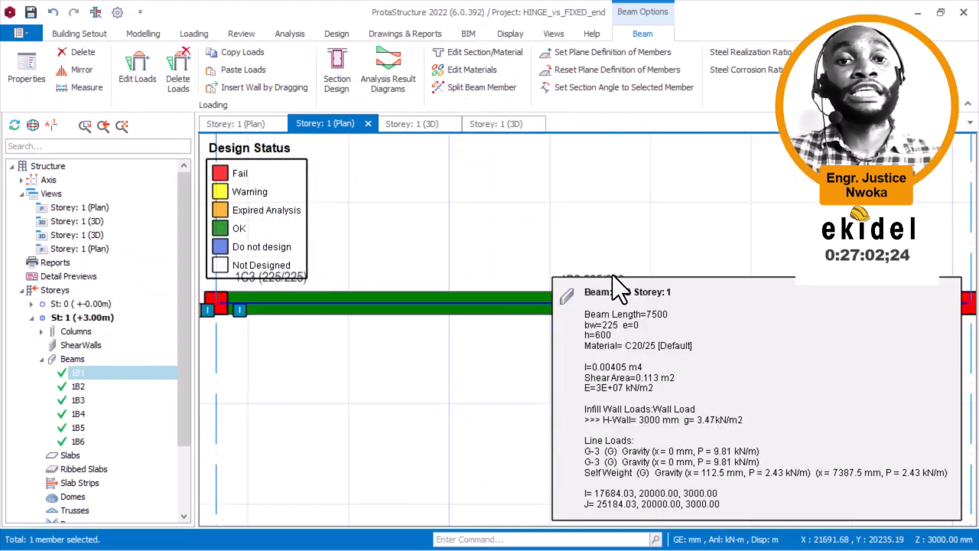
click(603, 278)
right_click(598, 234)
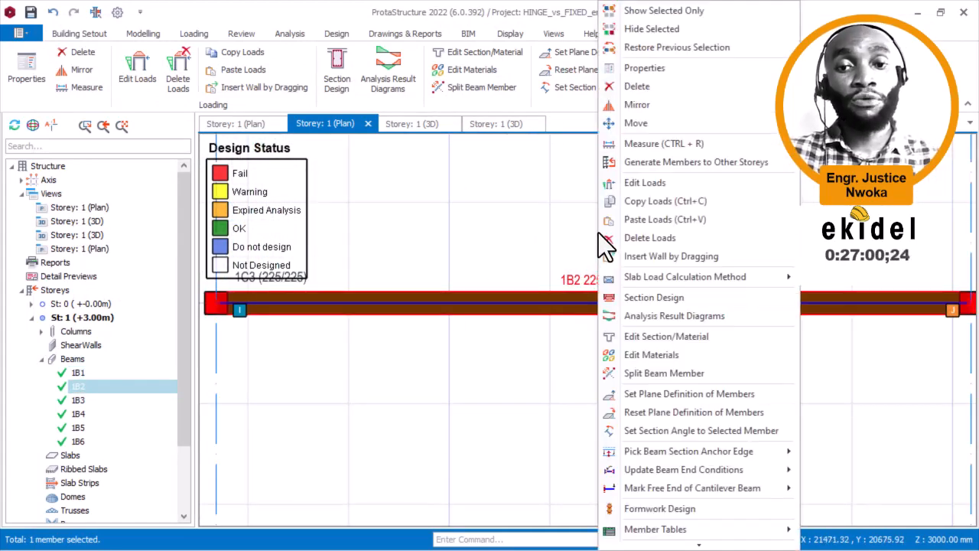
click(659, 297)
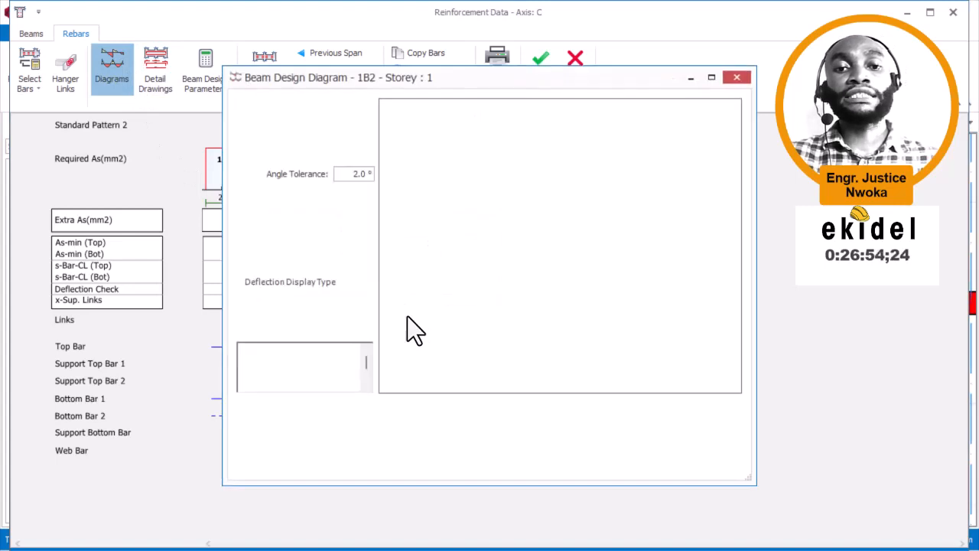
- Examine the M33 bending moment at the start support of beam 1B2 in the envelope diagram
scroll(466, 262, up, 5)
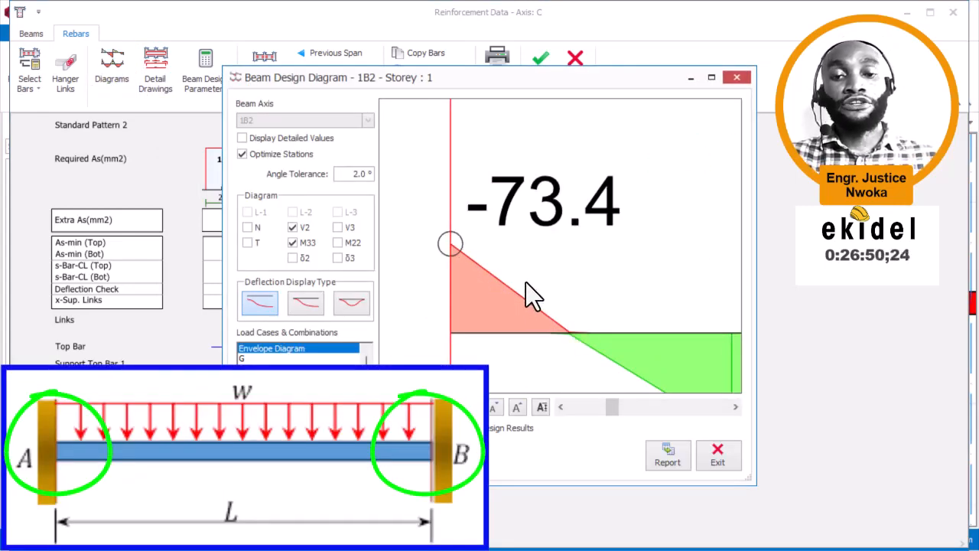
scroll(525, 264, down, 5)
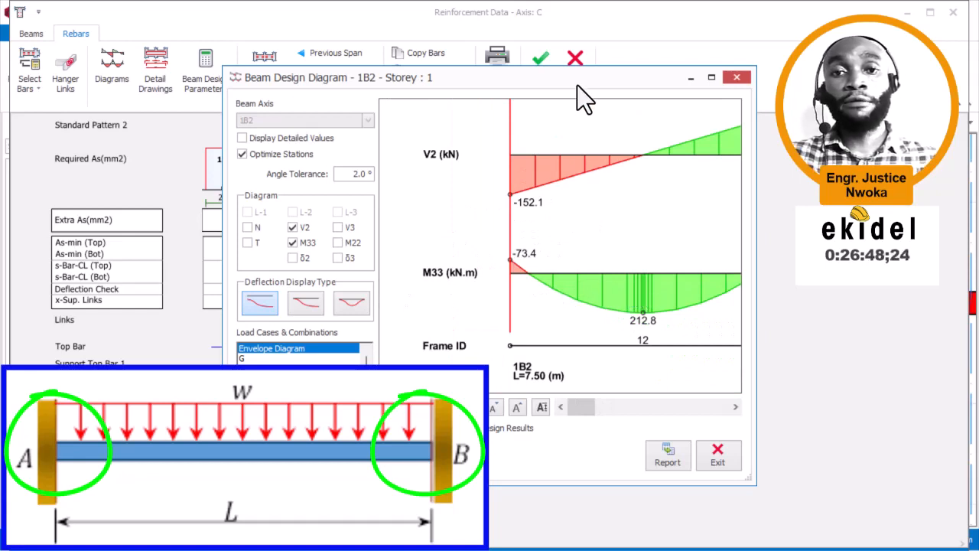
drag(576, 81, 415, 91)
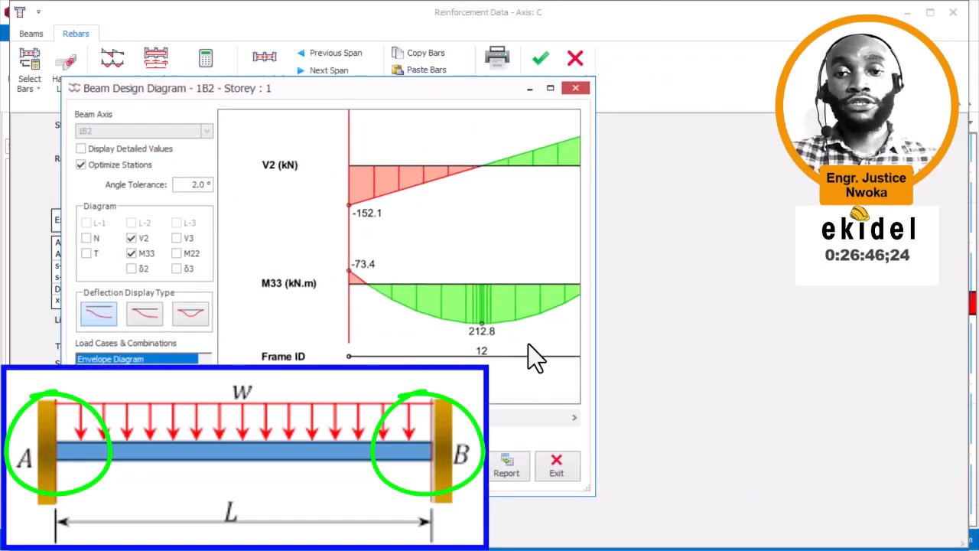
scroll(351, 287, up, 5)
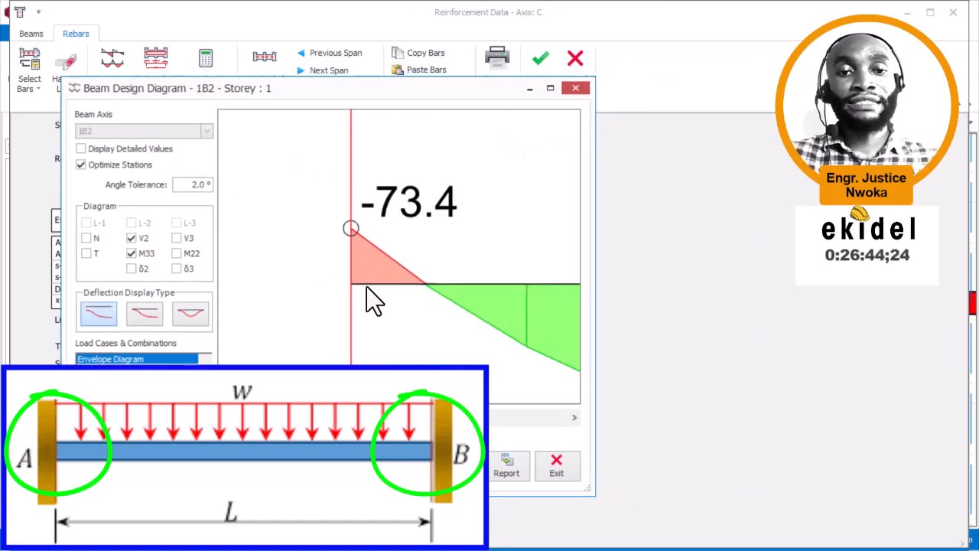
scroll(346, 284, down, 5)
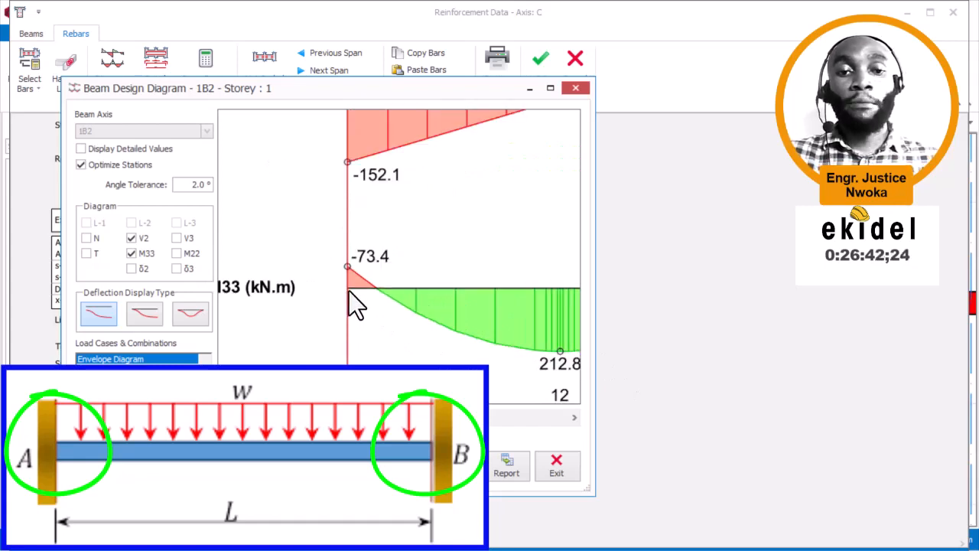
scroll(354, 279, up, 4)
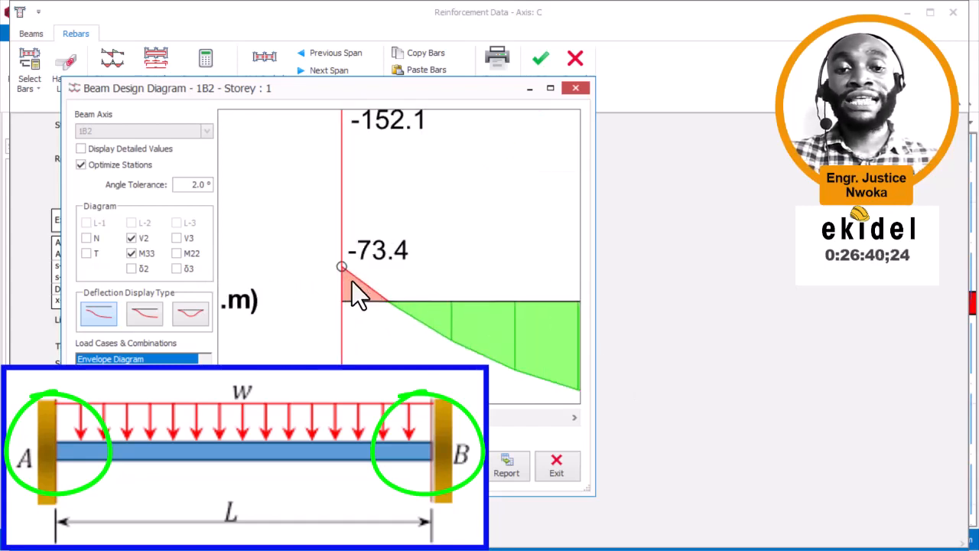
scroll(364, 276, up, 2)
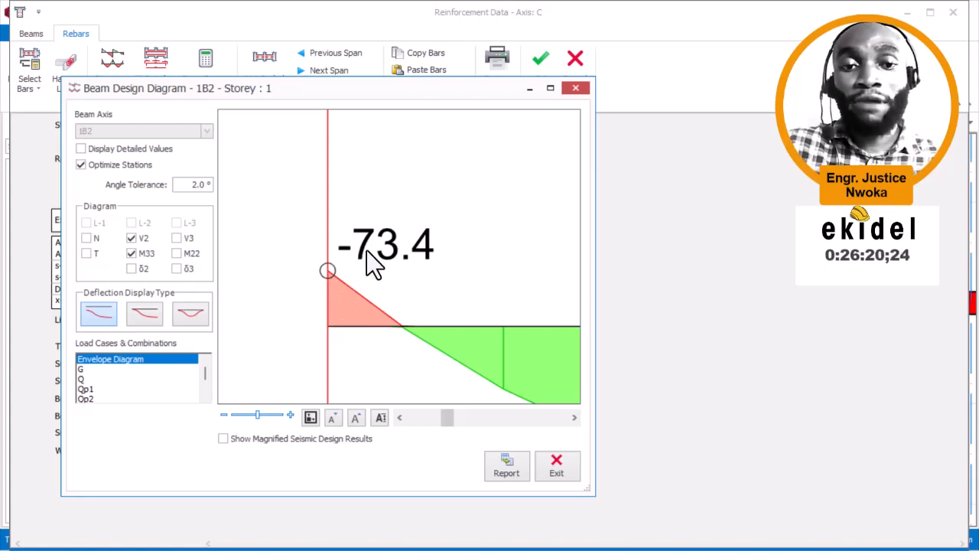
- Compare the M33 end moments at the far and start supports of beam 1B2
scroll(374, 251, down, 3)
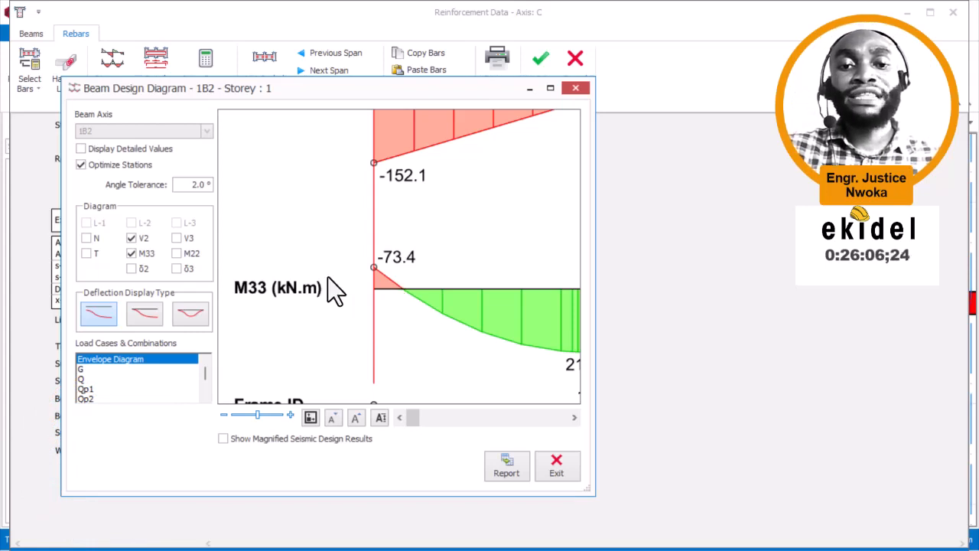
scroll(327, 277, down, 4)
scroll(505, 289, up, 5)
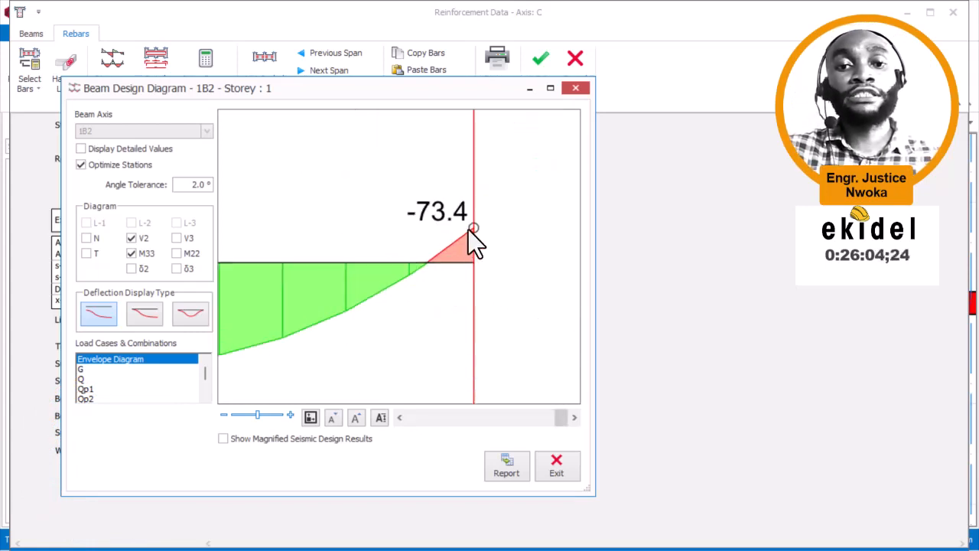
scroll(520, 238, down, 2)
scroll(528, 240, up, 3)
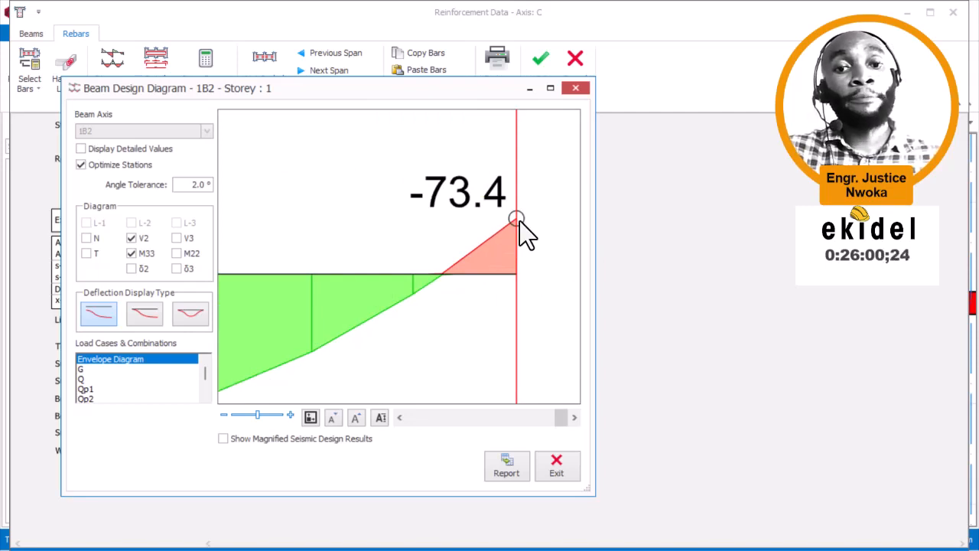
scroll(566, 264, down, 3)
scroll(405, 264, up, 4)
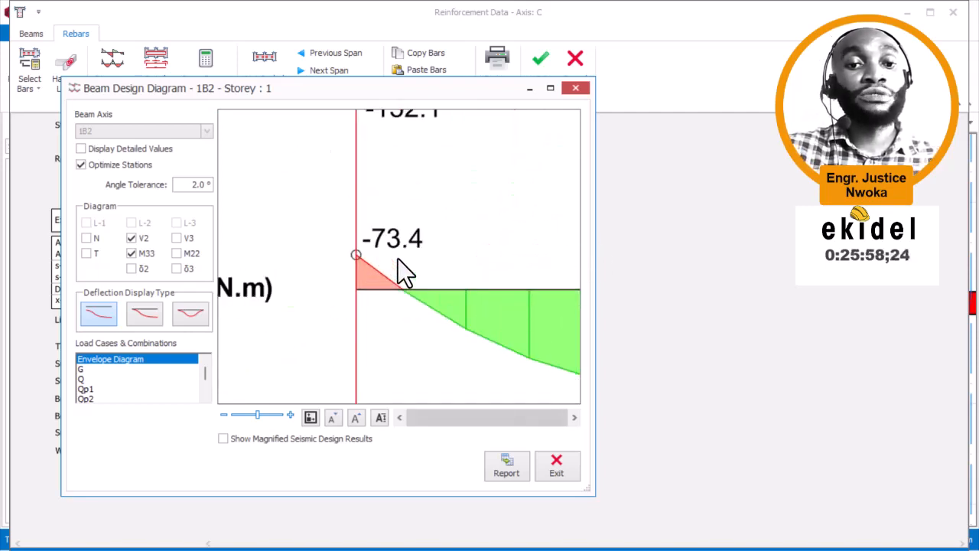
scroll(379, 260, down, 3)
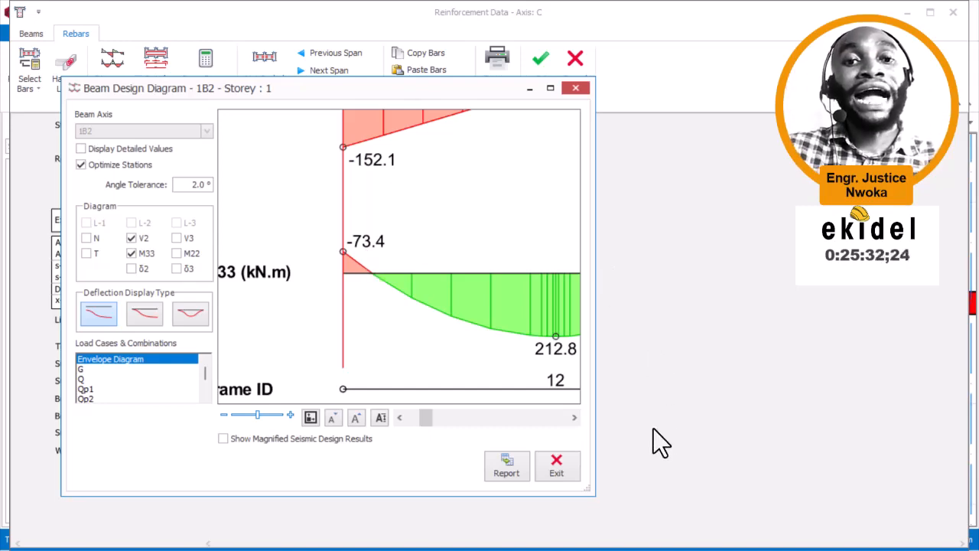
- Close beam 1B2's diagrams, cancel its reinforcement data and clear the beam selection in the plan
click(573, 467)
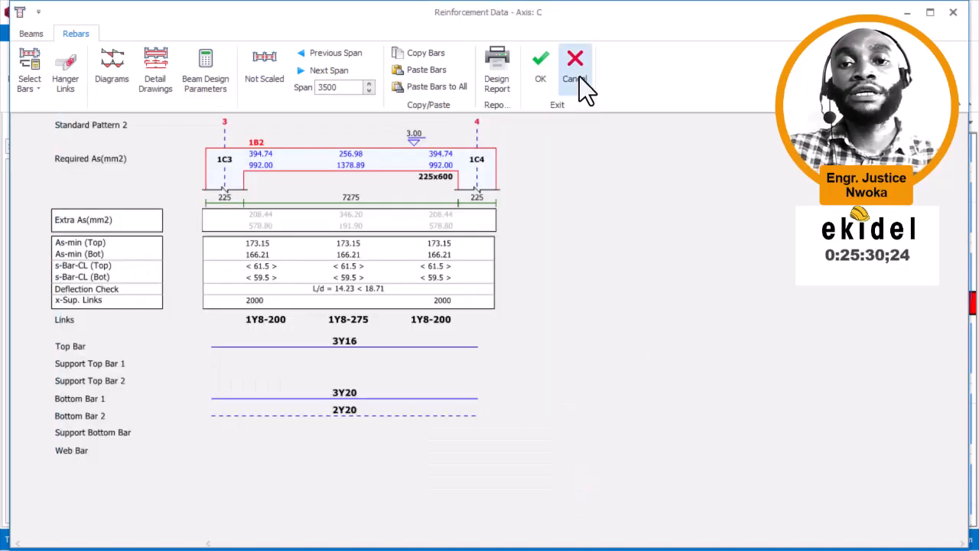
click(575, 77)
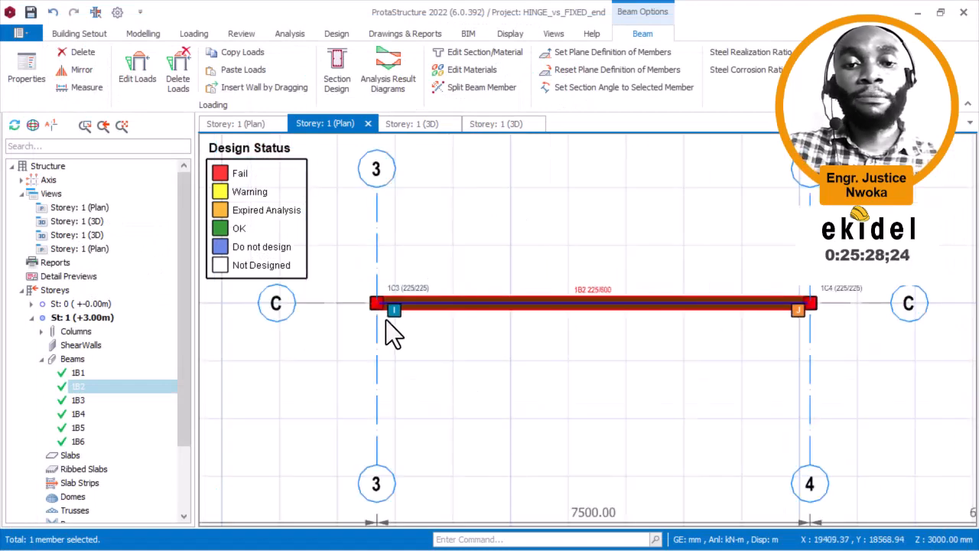
key(Escape)
- Inspect the fixed connection between beam 1B2 and column 1C3 in the storey plan
scroll(365, 310, up, 5)
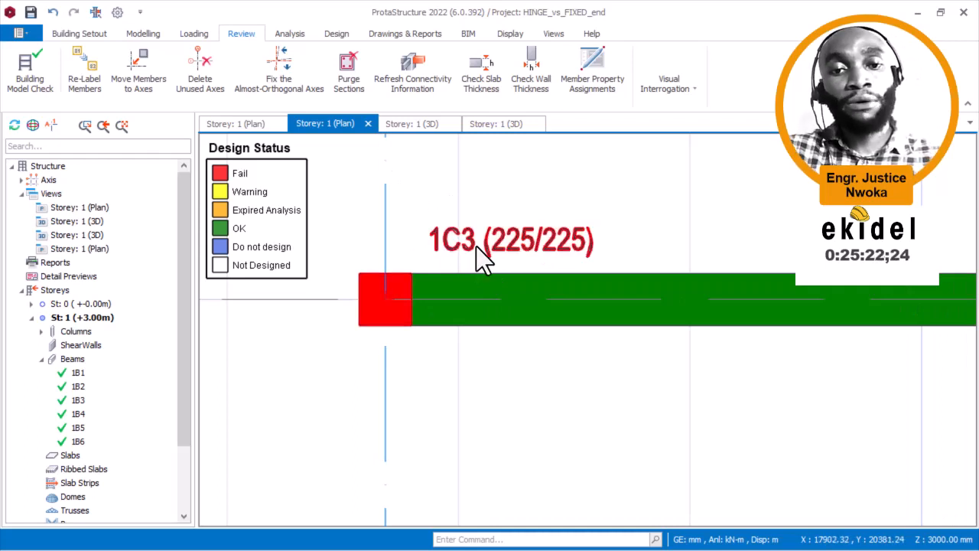
mouse_move(539, 303)
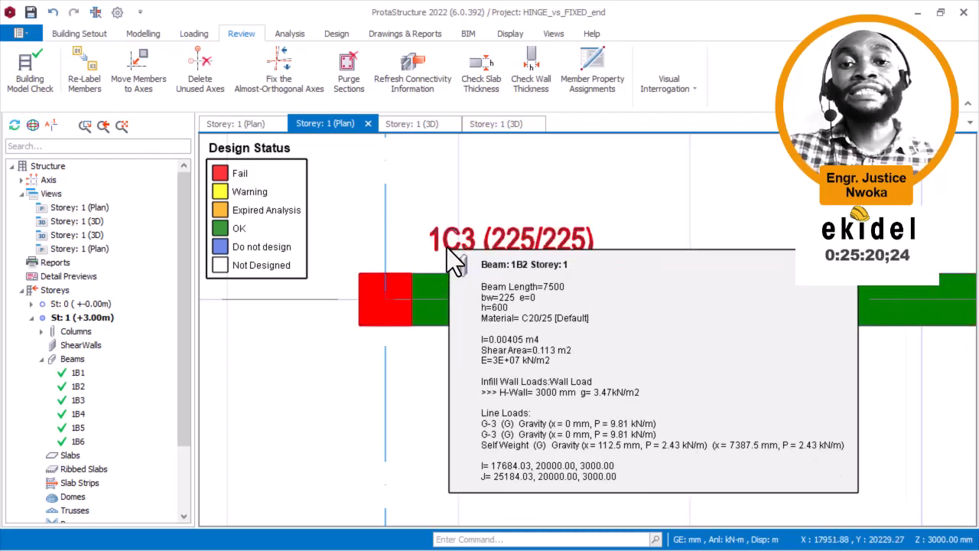
middle_drag(447, 247, 497, 247)
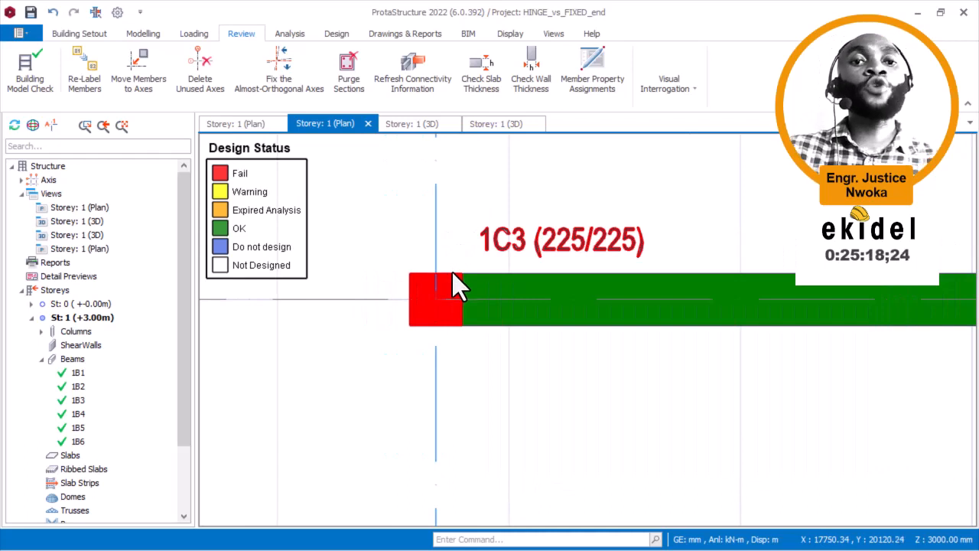
mouse_move(453, 273)
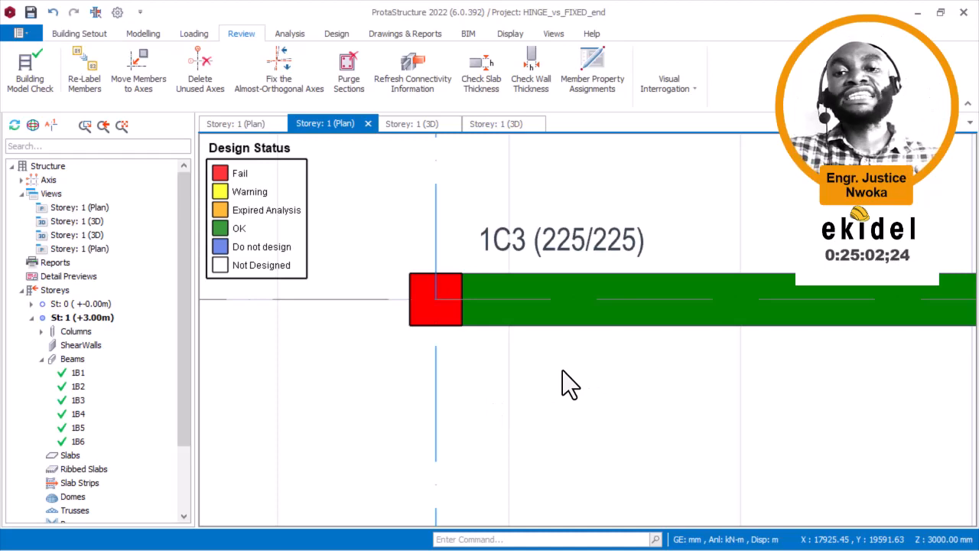
- Examine the hinge marker where beam 1B1 meets column 1C1 in the storey plan
scroll(618, 389, down, 1)
middle_drag(617, 389, 934, 381)
scroll(411, 363, down, 1)
middle_drag(411, 363, 953, 400)
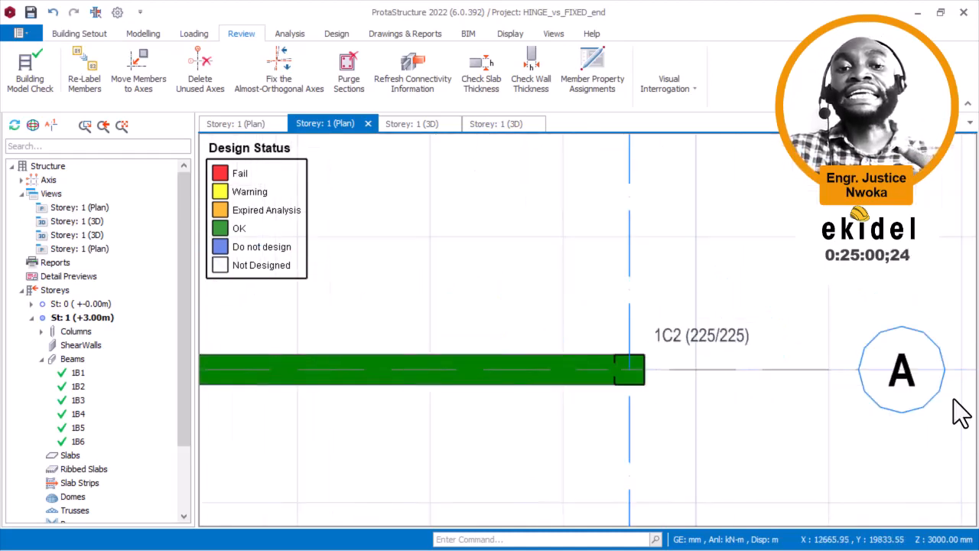
middle_drag(478, 342, 665, 309)
middle_drag(361, 350, 695, 340)
middle_drag(393, 315, 638, 312)
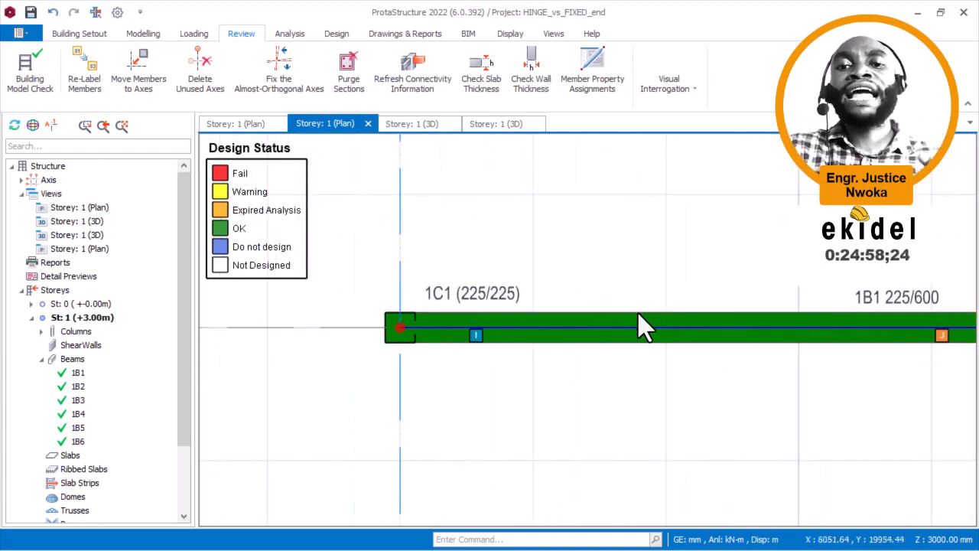
scroll(395, 304, up, 2)
scroll(459, 325, up, 2)
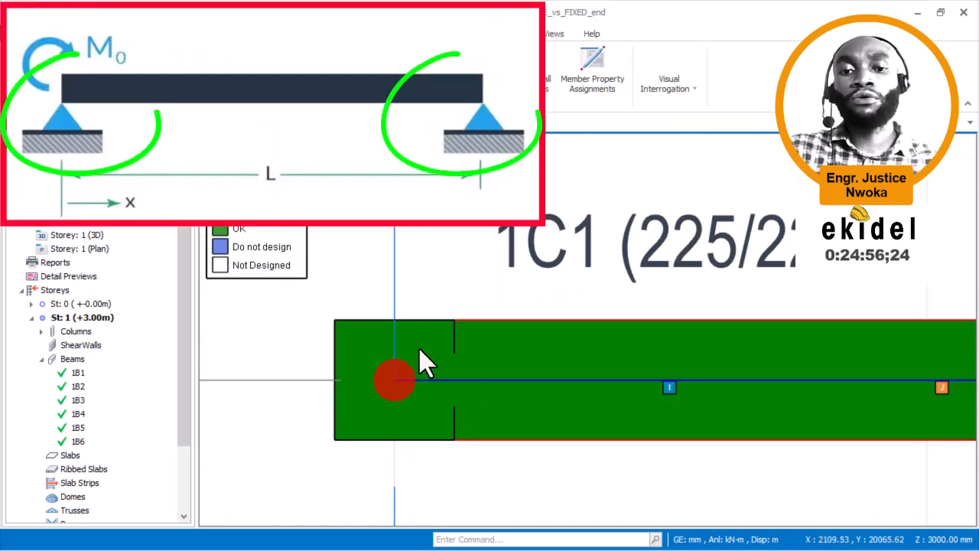
scroll(489, 351, down, 1)
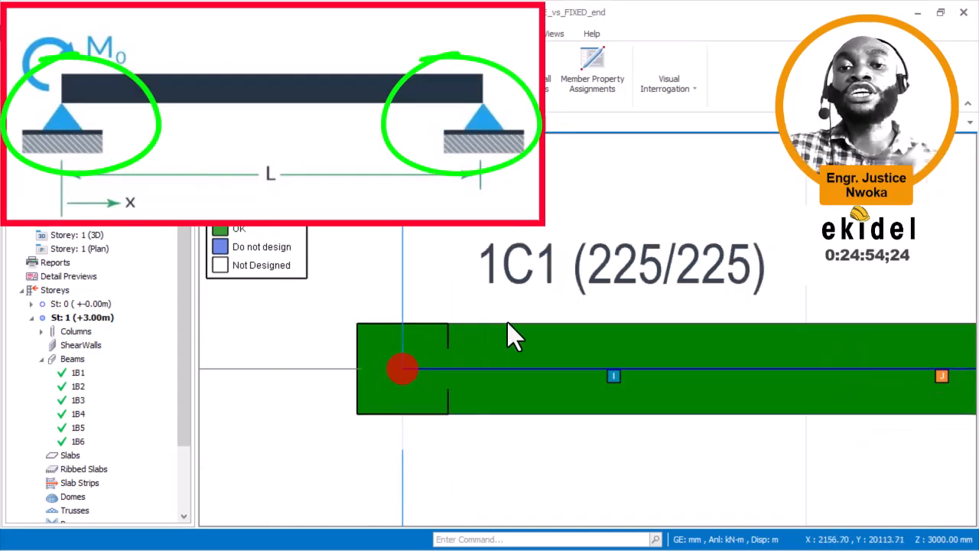
middle_drag(521, 331, 430, 292)
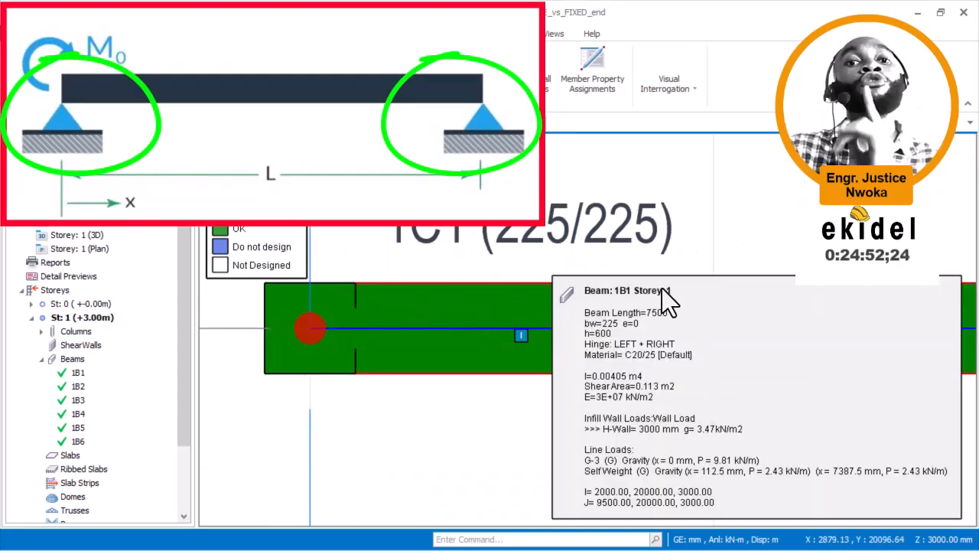
- Review the hinge condition in beam 1B1's member information and its end at column 1C1
scroll(659, 265, down, 3)
middle_drag(662, 304, 568, 328)
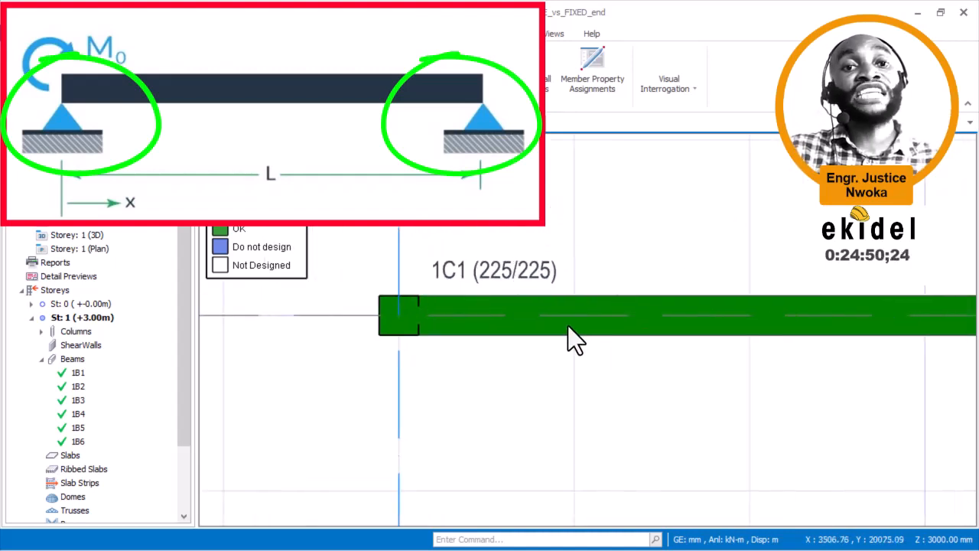
scroll(406, 302, up, 2)
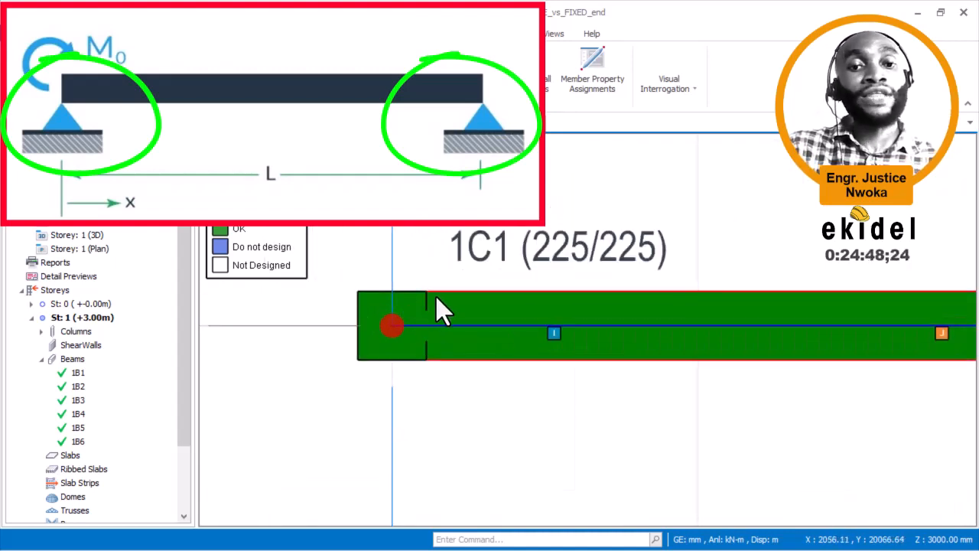
scroll(431, 255, up, 2)
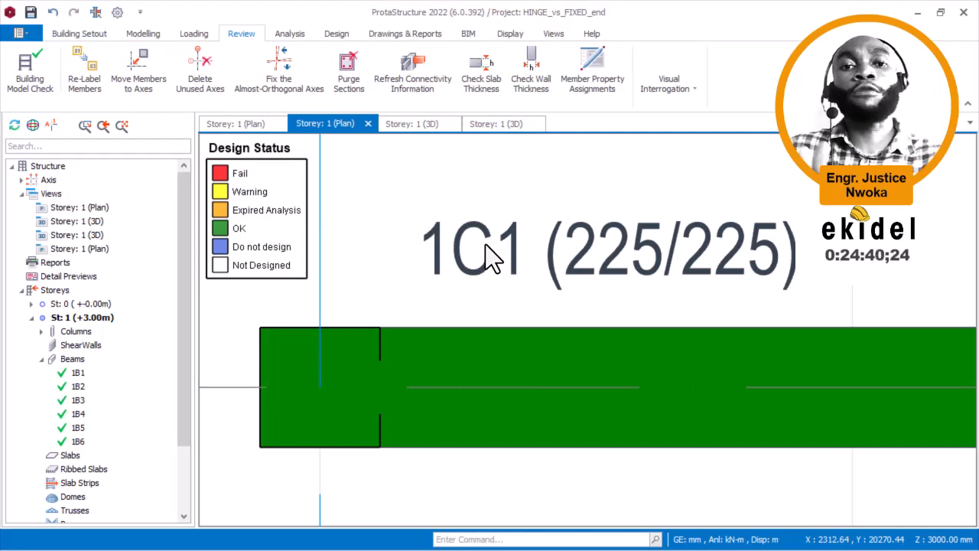
scroll(490, 257, down, 5)
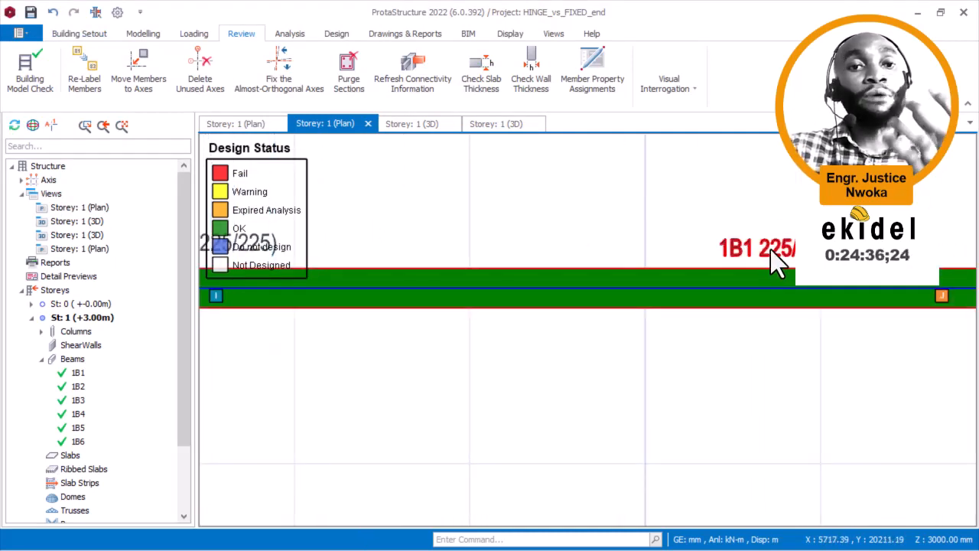
mouse_move(771, 253)
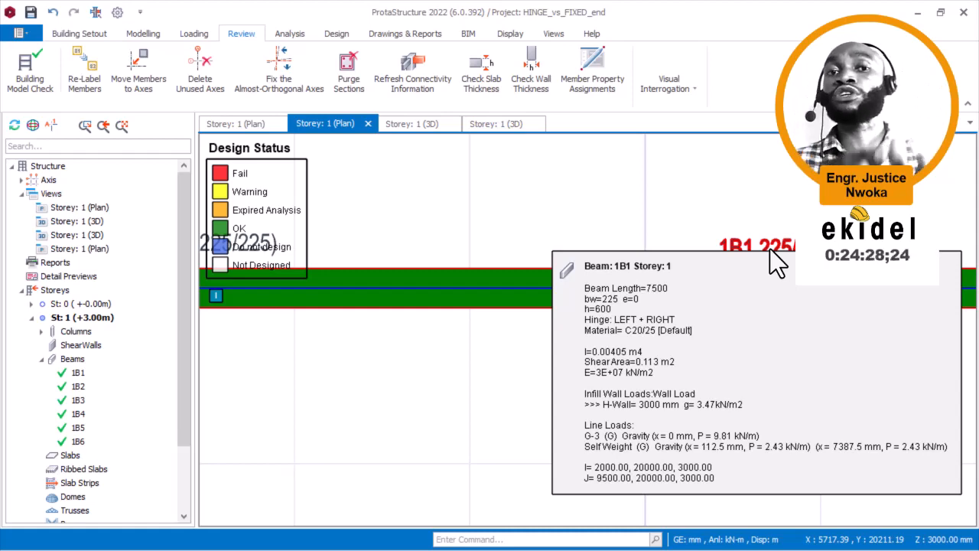
scroll(612, 259, down, 5)
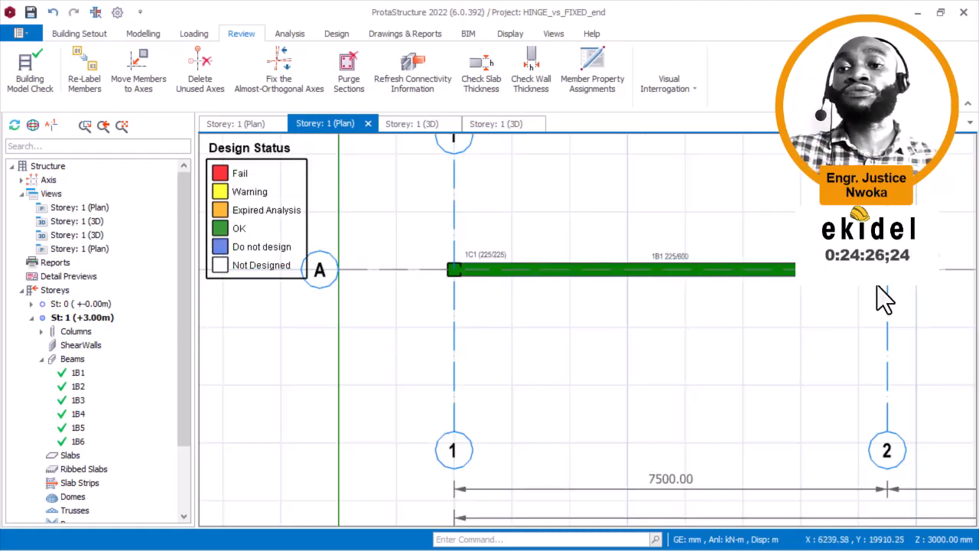
- Review the member information of fixed-end beam 1B2 in the storey plan
middle_drag(872, 285, 630, 276)
middle_drag(786, 270, 553, 265)
scroll(553, 265, up, 4)
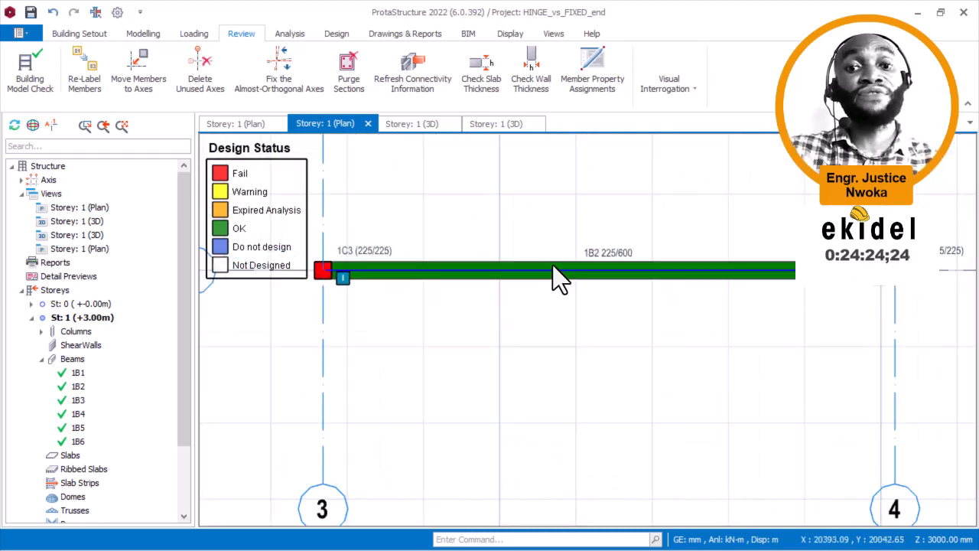
mouse_move(627, 250)
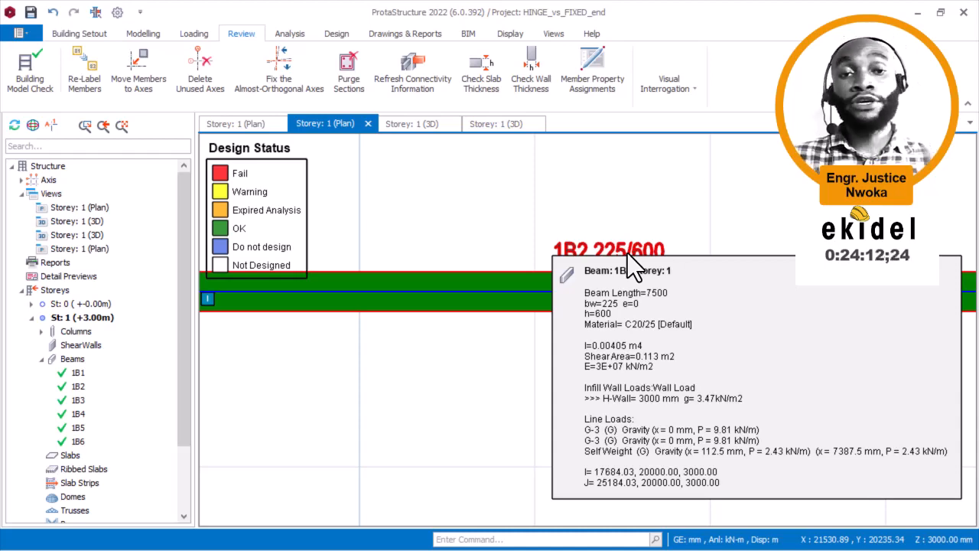
- Examine hinged beam 1B1 along its span between columns 1C1 and 1C2
scroll(698, 238, down, 5)
middle_drag(201, 310, 568, 306)
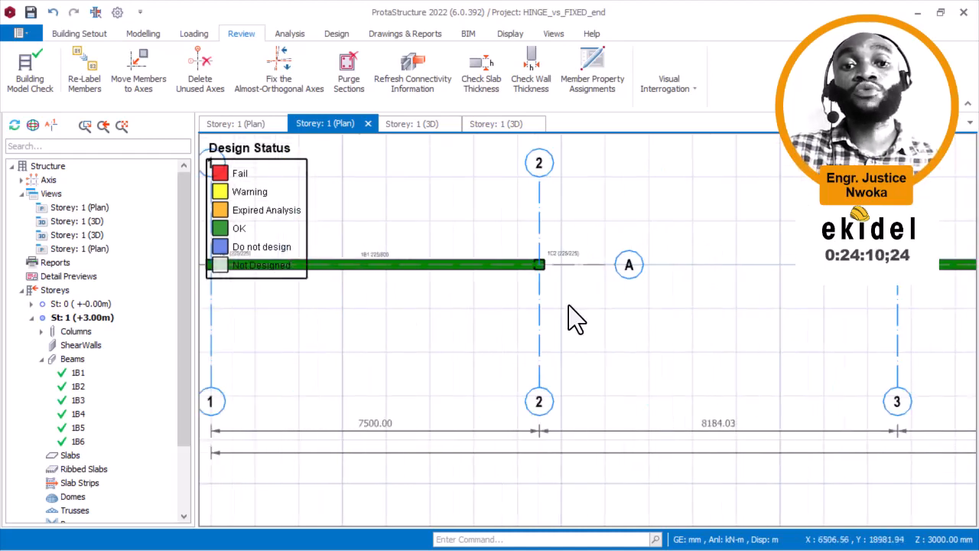
middle_drag(390, 278, 530, 277)
scroll(522, 270, up, 3)
click(573, 254)
scroll(496, 235, down, 3)
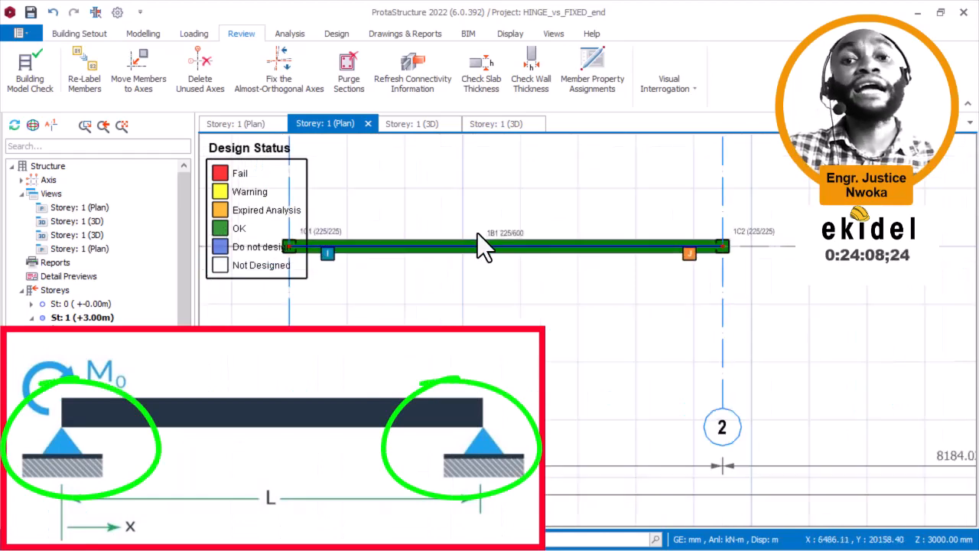
- Compare the support ends of beam 1B2 with those of beam 1B1 in the plan
middle_drag(739, 254, 496, 243)
scroll(726, 225, up, 3)
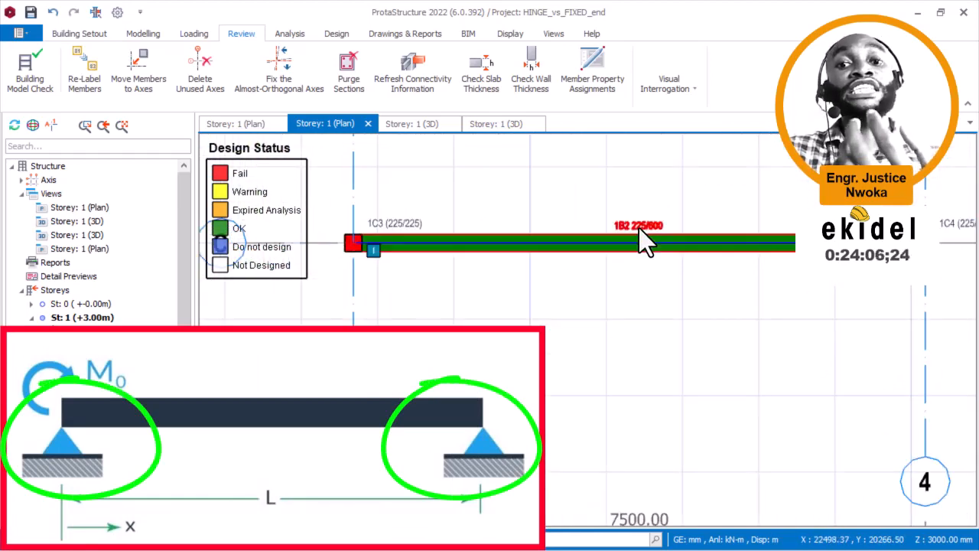
middle_drag(597, 237, 940, 235)
scroll(948, 236, down, 1)
middle_drag(305, 248, 668, 251)
scroll(344, 241, up, 3)
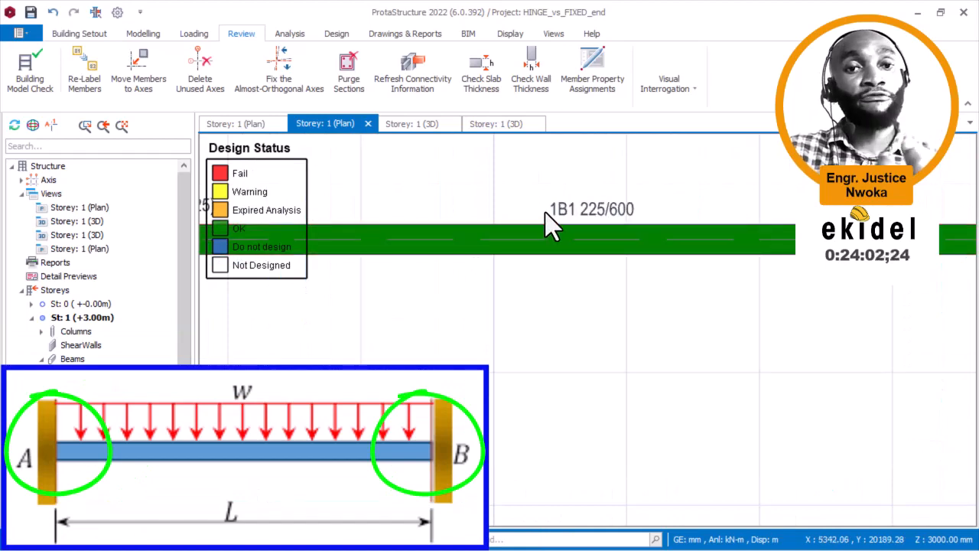
- Check beam 1B1's section label and its span dimension between axes 1 and 2
middle_drag(546, 211, 524, 223)
scroll(524, 223, up, 2)
scroll(524, 224, down, 3)
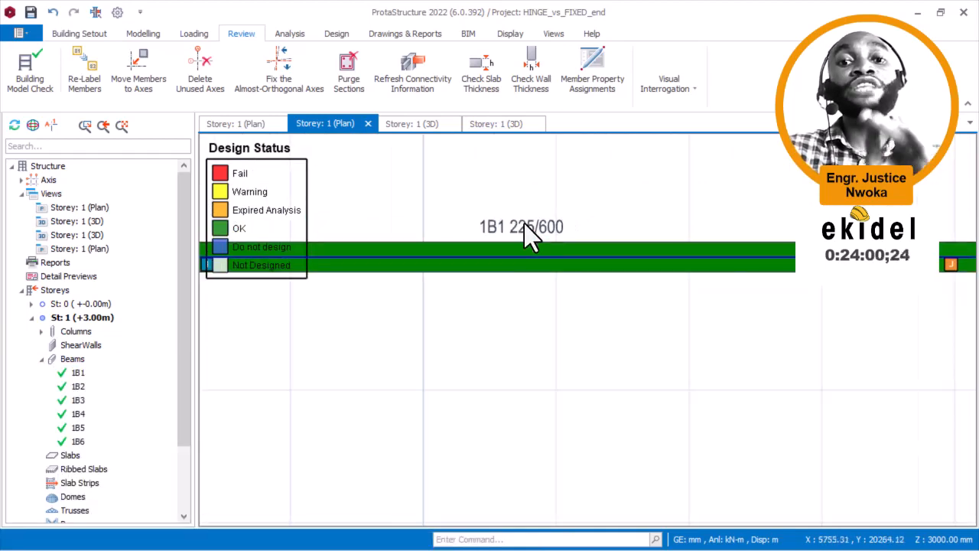
scroll(558, 217, down, 3)
scroll(542, 380, up, 2)
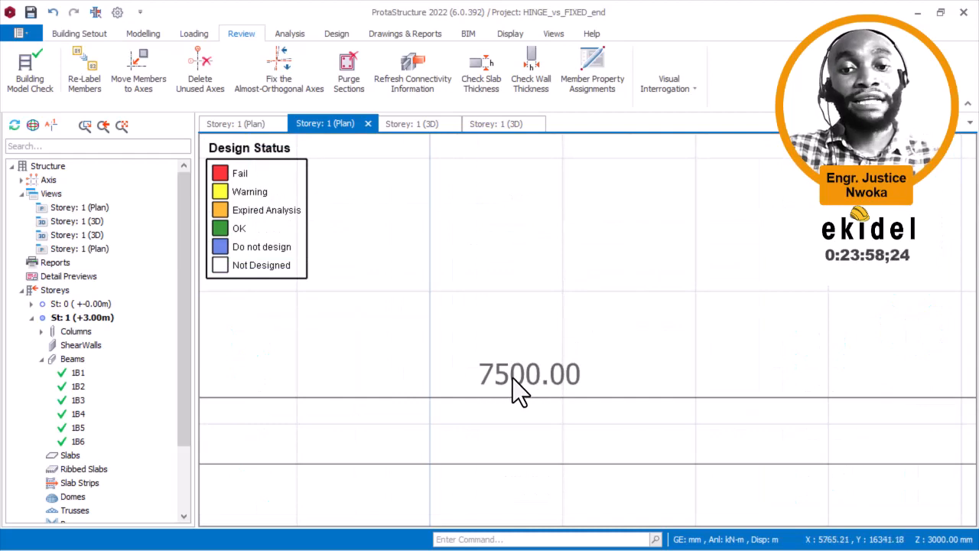
- Examine beam 1B2's section label and its span between axes 3 and 4 for comparison with beam 1B1
scroll(507, 379, down, 2)
middle_drag(520, 380, 312, 356)
scroll(312, 356, down, 2)
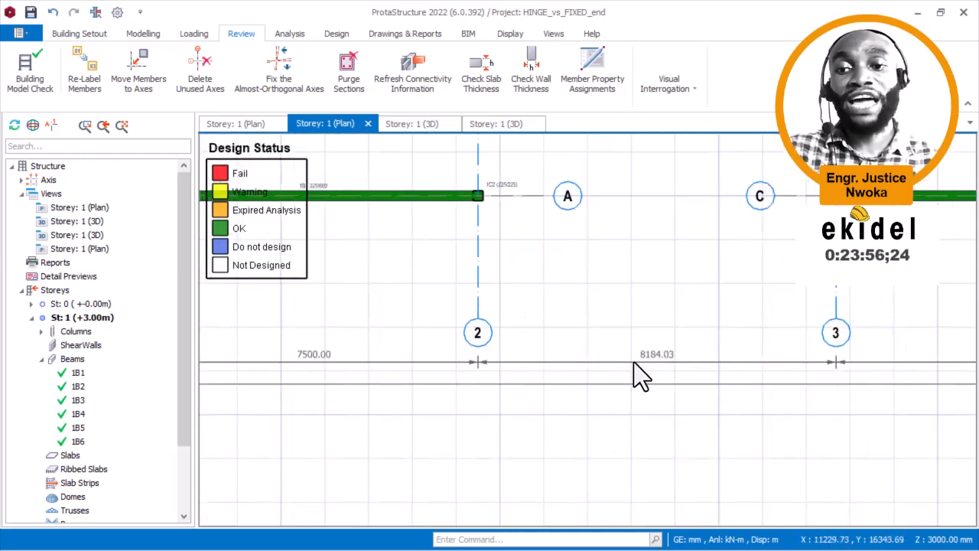
middle_drag(633, 362, 280, 387)
scroll(650, 382, up, 3)
scroll(625, 405, down, 2)
scroll(604, 336, up, 1)
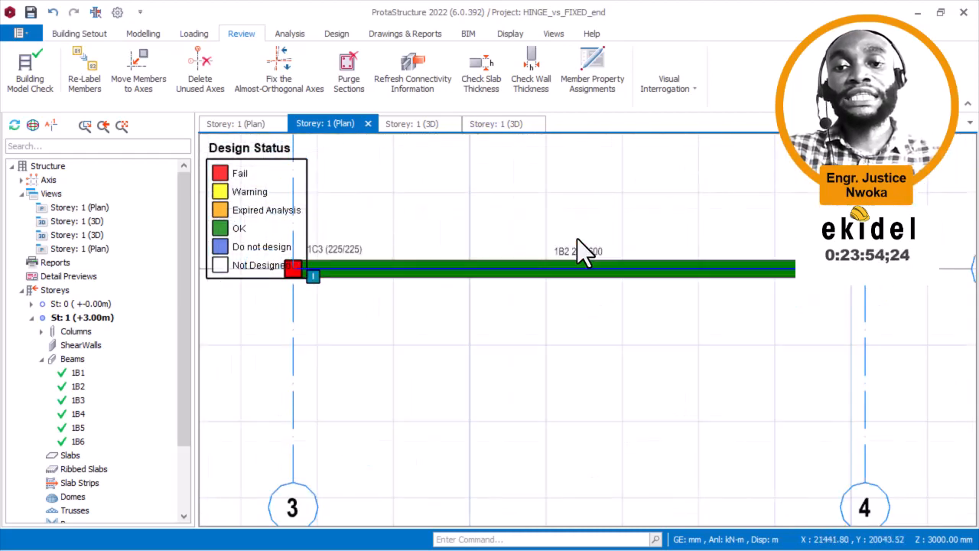
scroll(611, 264, up, 4)
scroll(639, 267, down, 1)
scroll(580, 269, up, 1)
scroll(627, 269, down, 2)
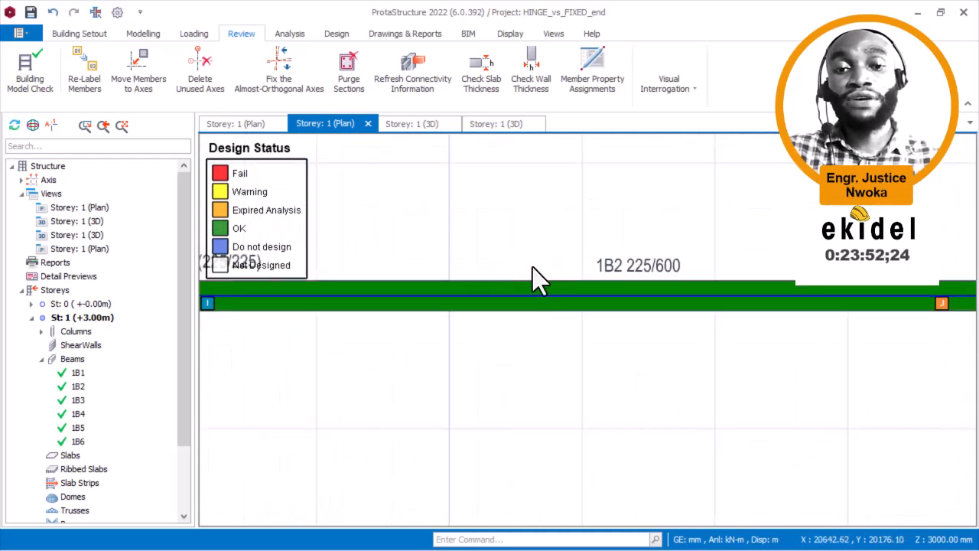
- Recheck the section size of beam 1B1 against that of beam 1B2 in the storey plan
scroll(533, 267, down, 4)
scroll(383, 260, up, 4)
scroll(610, 319, down, 2)
scroll(745, 319, up, 3)
scroll(349, 297, up, 2)
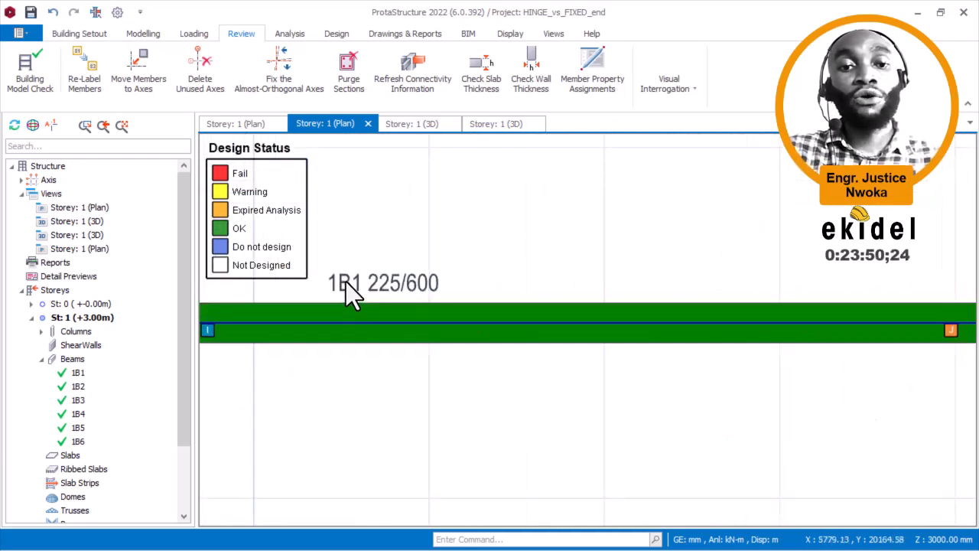
scroll(496, 271, up, 1)
scroll(501, 287, down, 1)
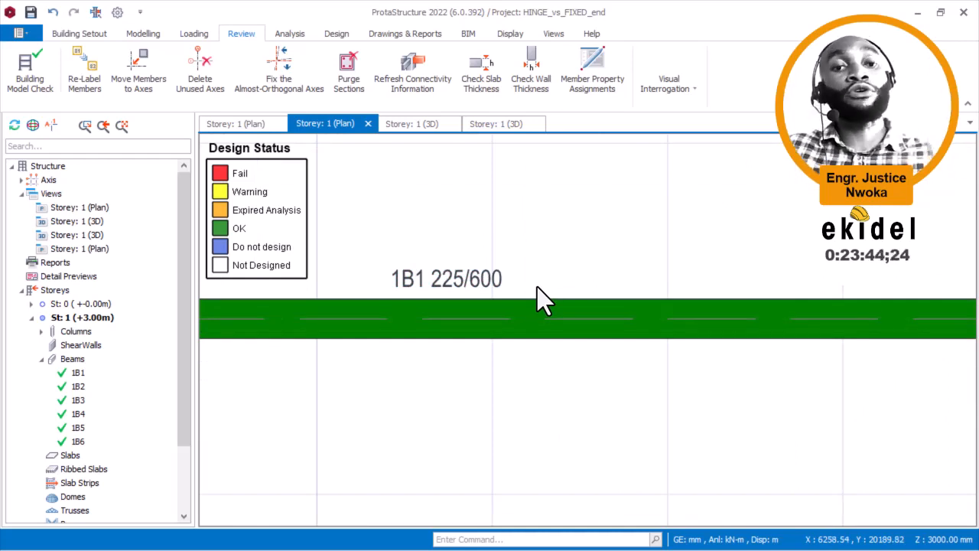
- Review column 1C1's member information at the hinged end of beam 1B1
scroll(537, 291, down, 3)
scroll(465, 295, up, 4)
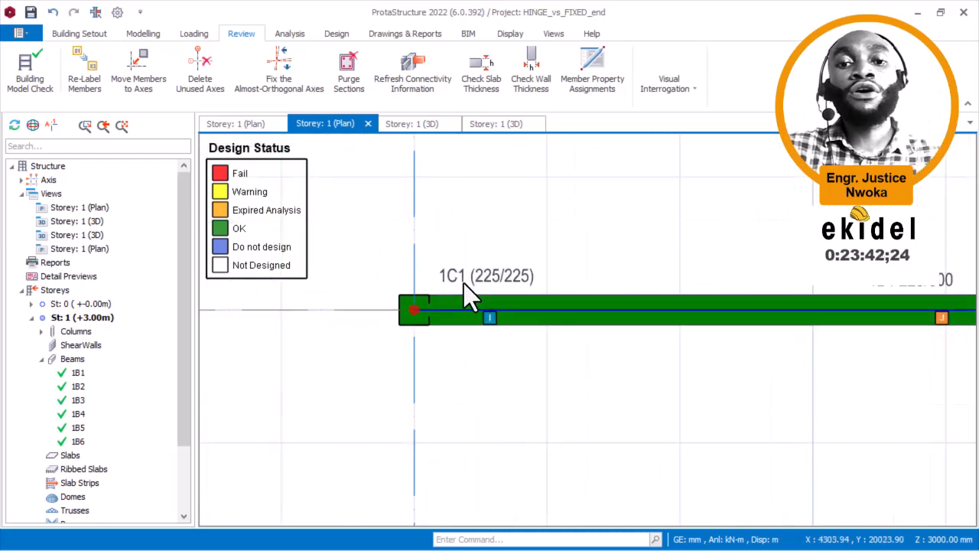
scroll(494, 280, up, 1)
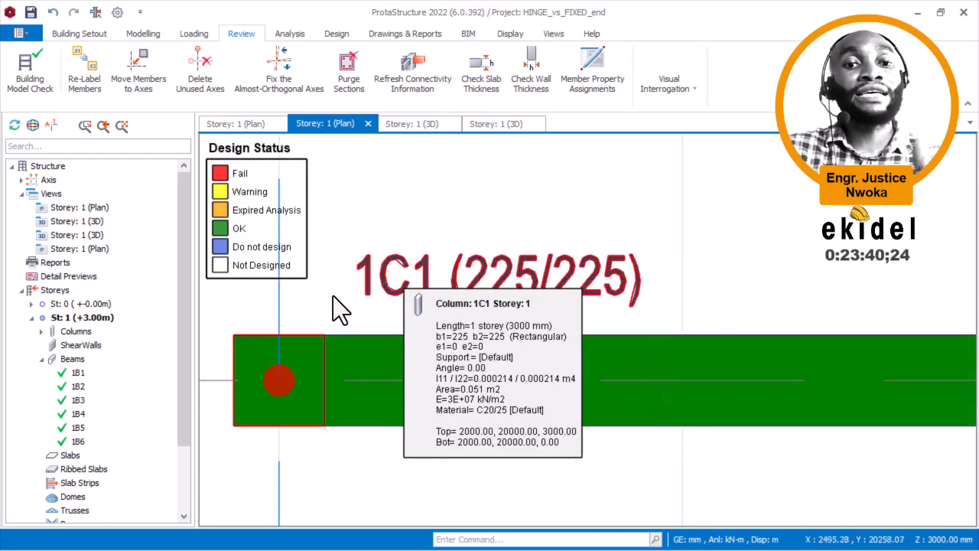
- Examine the hinge marker where beam 1B1 meets column 1C2, along with the beam's full length
scroll(330, 300, down, 3)
middle_drag(712, 332, 231, 299)
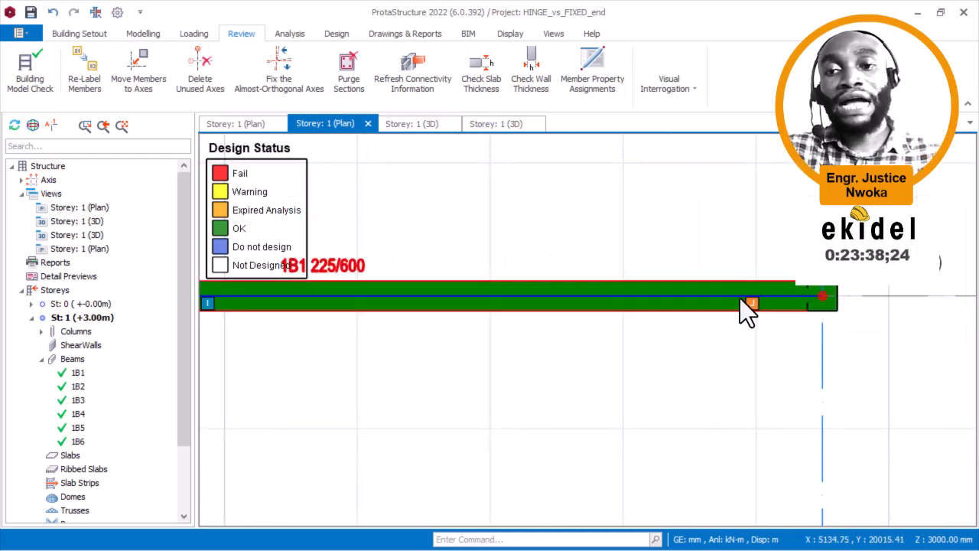
middle_drag(739, 298, 464, 292)
scroll(632, 281, up, 3)
scroll(592, 257, down, 4)
middle_drag(553, 271, 617, 341)
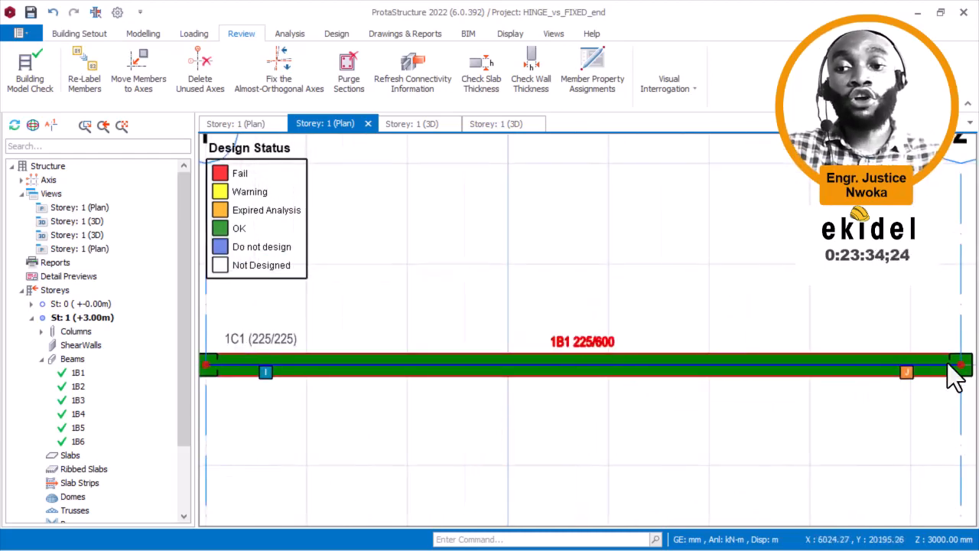
- Review column 1C3's member information and its fixed connection to beam 1B2
scroll(607, 329, down, 2)
middle_drag(869, 360, 695, 321)
scroll(813, 319, up, 3)
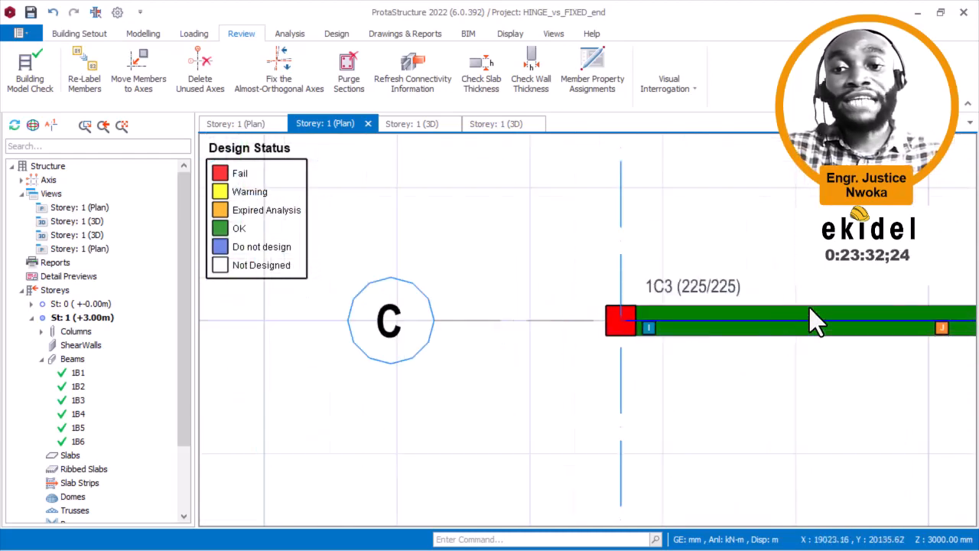
middle_drag(813, 319, 501, 348)
scroll(589, 290, up, 2)
scroll(550, 291, down, 2)
mouse_move(503, 333)
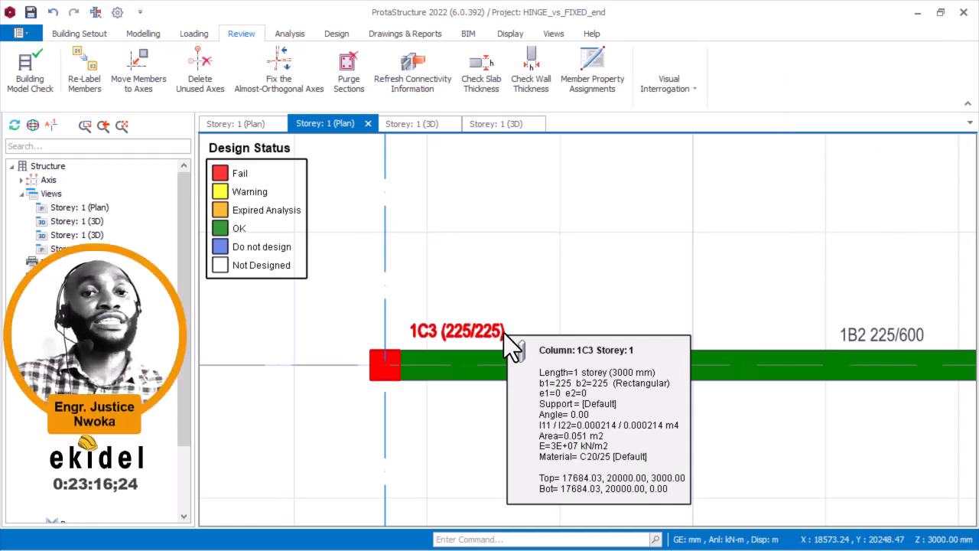
- Return to column 1C1 and review its member information beside beam 1B1's hinge marker
scroll(508, 329, down, 3)
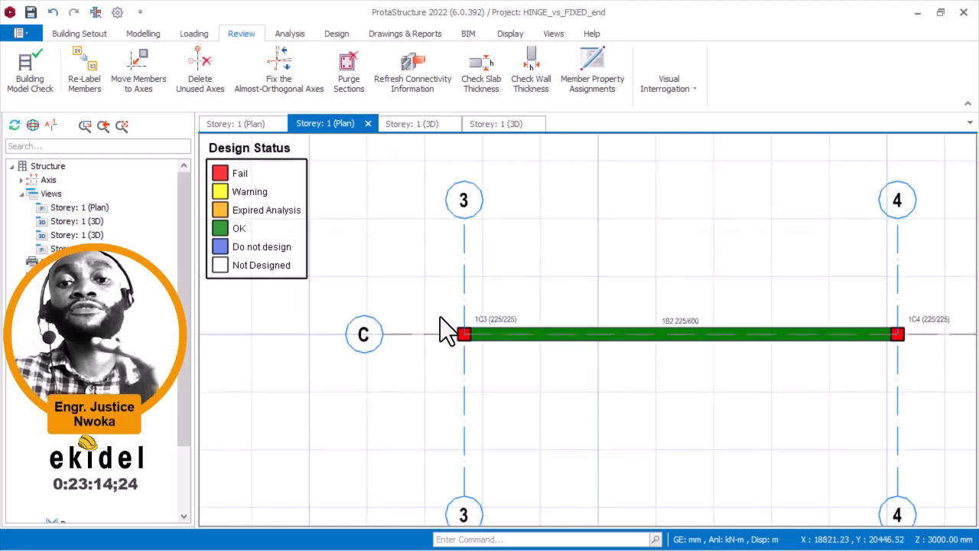
middle_drag(440, 317, 803, 329)
middle_drag(441, 361, 931, 310)
scroll(524, 246, up, 4)
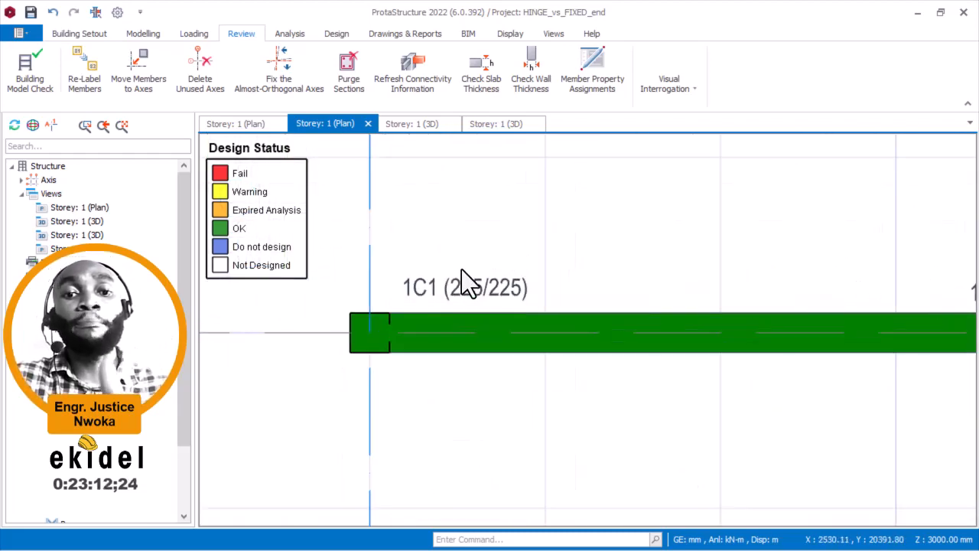
scroll(463, 302, up, 1)
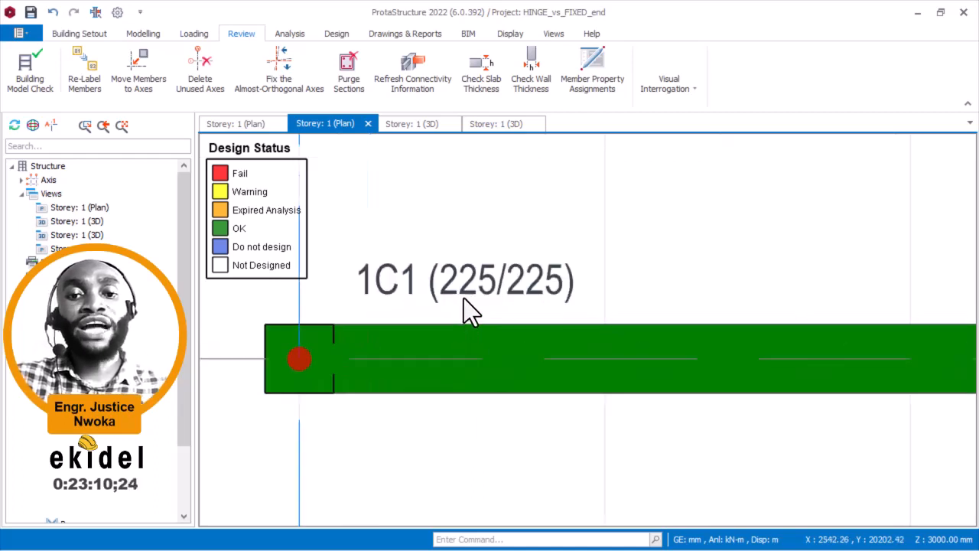
middle_drag(485, 284, 455, 312)
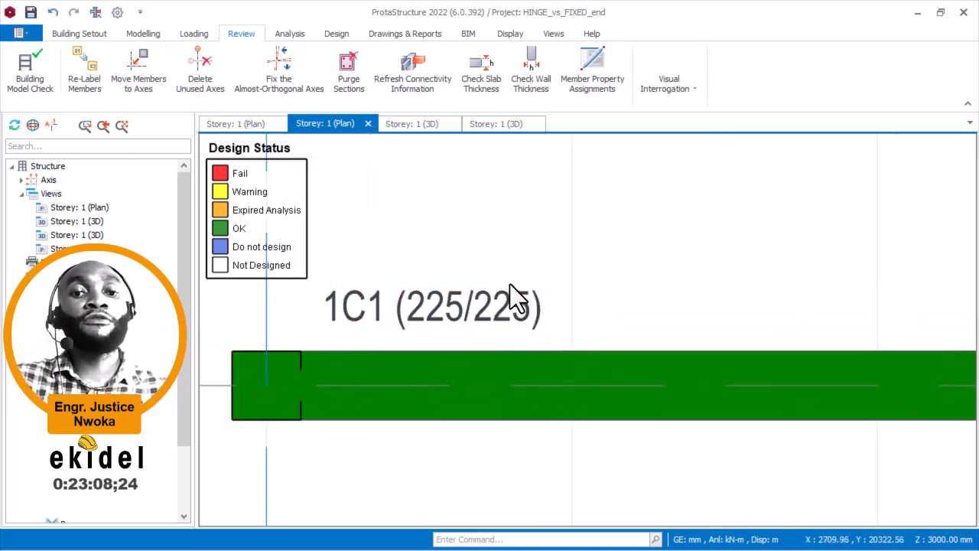
mouse_move(499, 300)
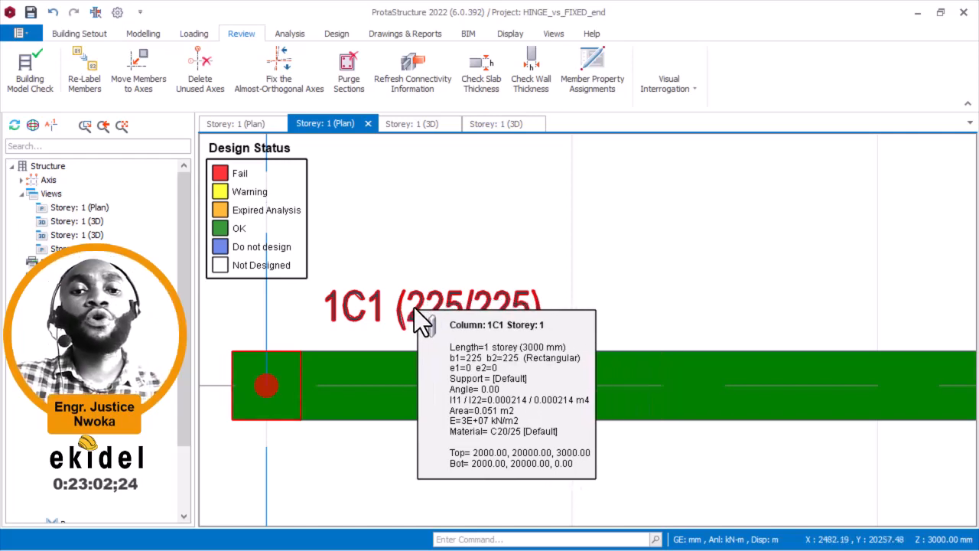
- Run the interactive section design for column 1C1, review its reinforcement results and close the design
right_click(436, 256)
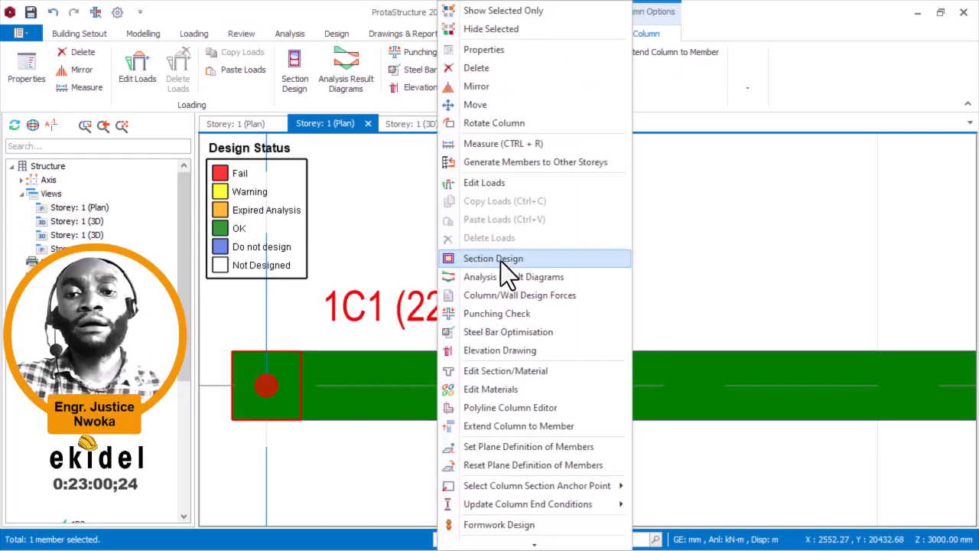
click(500, 261)
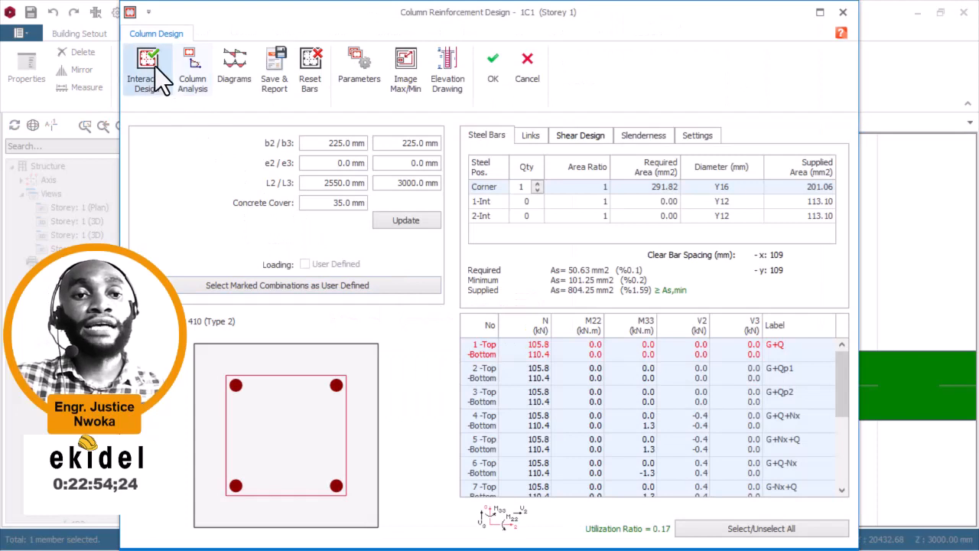
click(147, 68)
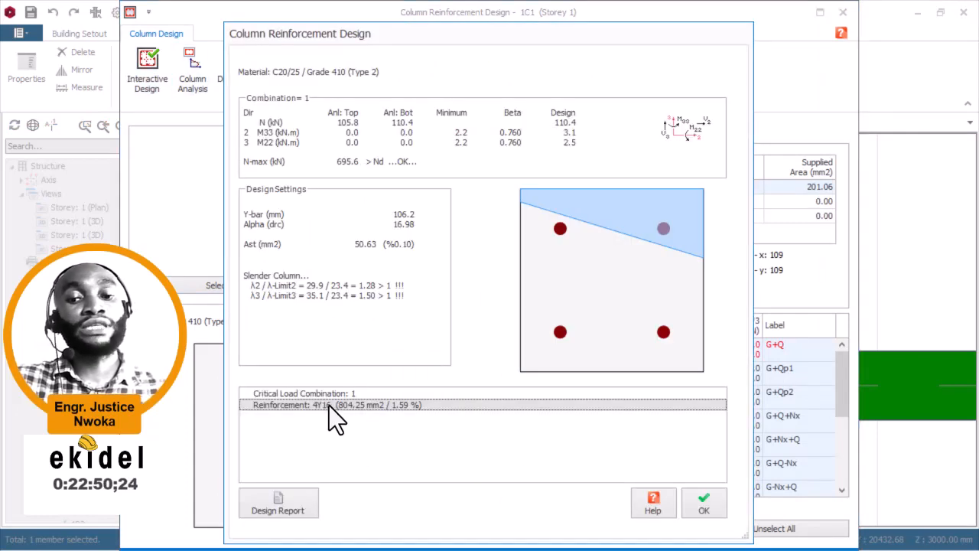
click(704, 507)
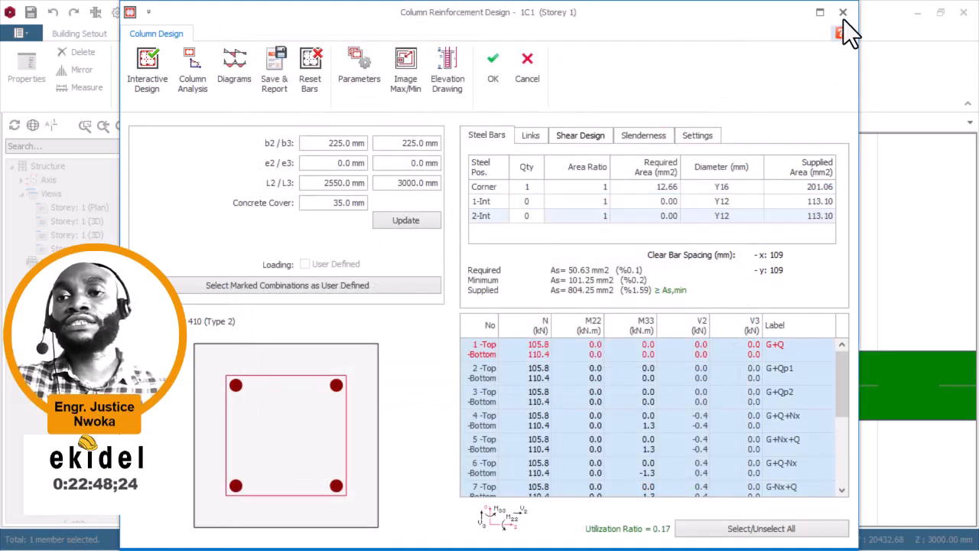
- Run the interactive section design for column 1C2, review its reinforcement results and close the design
scroll(340, 325, down, 5)
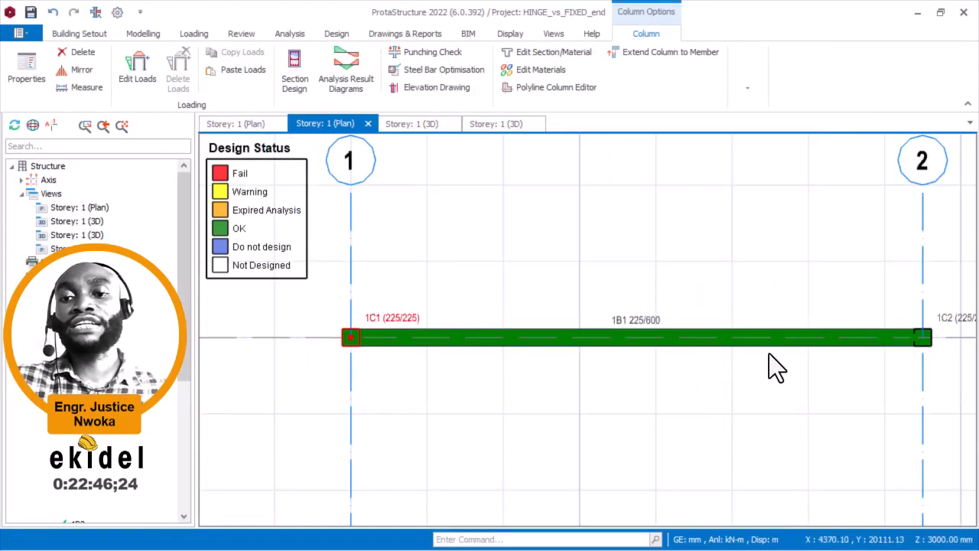
middle_drag(769, 353, 447, 319)
scroll(593, 289, up, 1)
scroll(602, 302, up, 1)
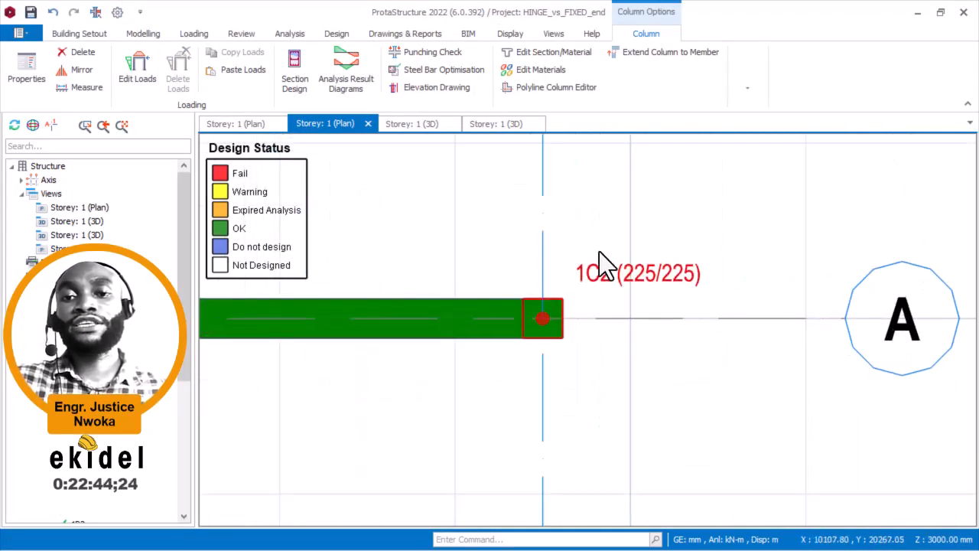
right_click(585, 261)
click(648, 276)
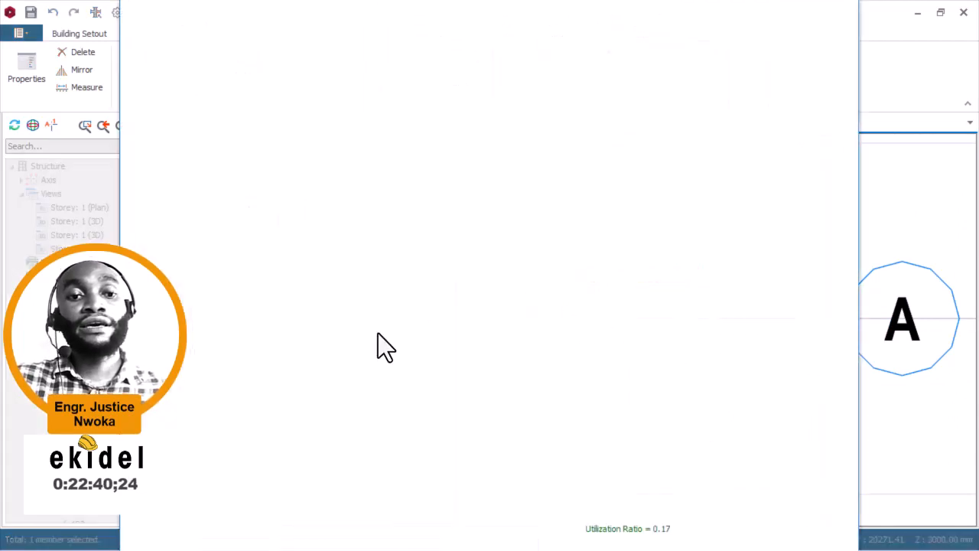
click(147, 69)
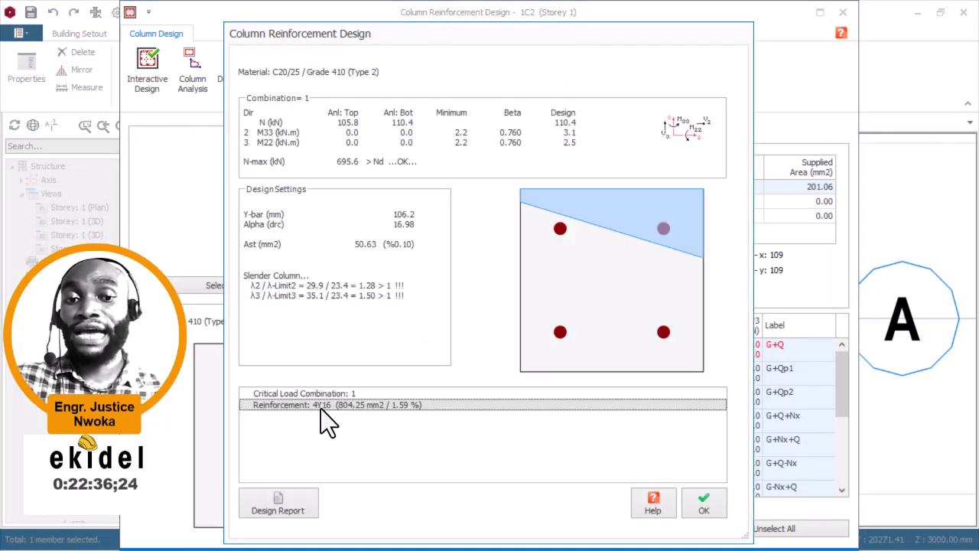
click(686, 509)
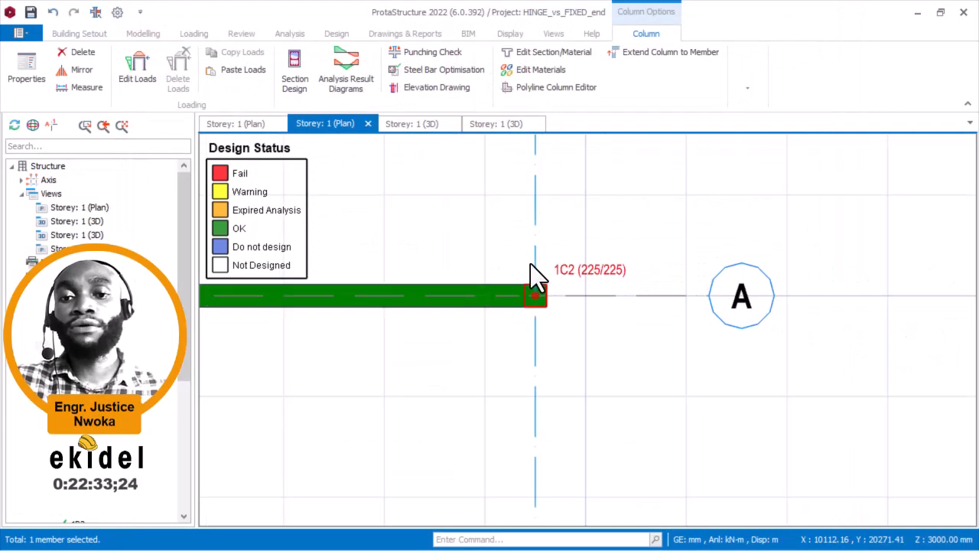
- Run the interactive section design for column 1C3, review its reinforcement results and close the results
scroll(531, 265, down, 3)
middle_drag(962, 315, 657, 293)
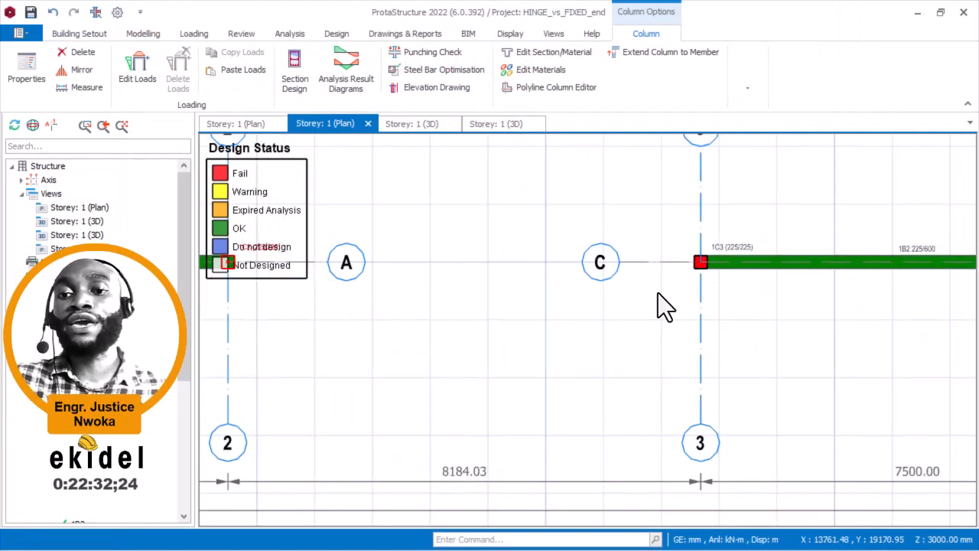
middle_drag(738, 266, 522, 292)
scroll(521, 292, up, 3)
scroll(521, 292, up, 4)
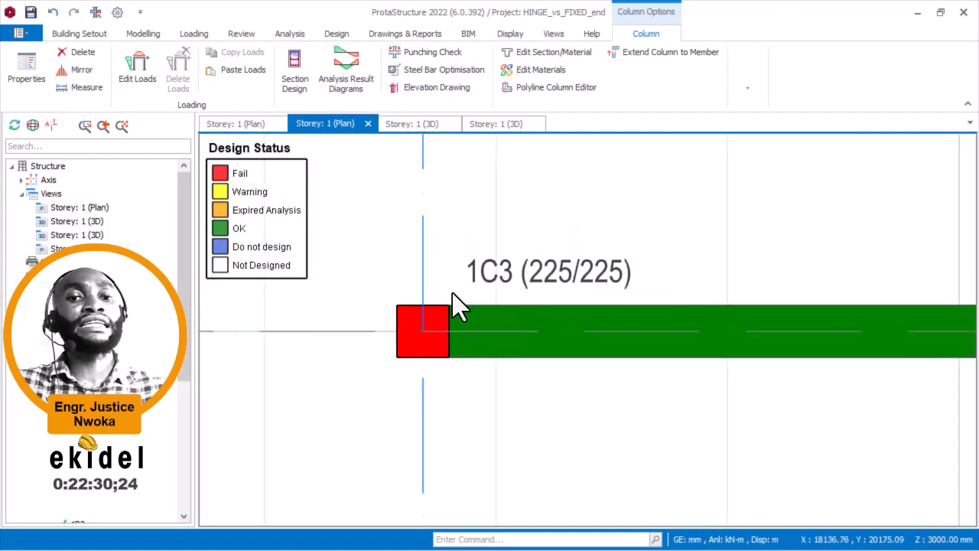
mouse_move(535, 262)
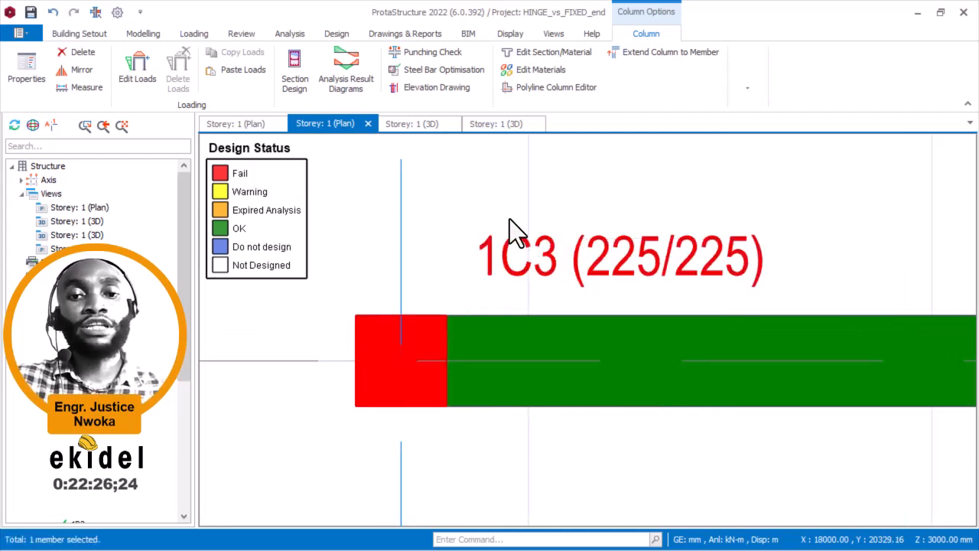
right_click(507, 204)
click(563, 257)
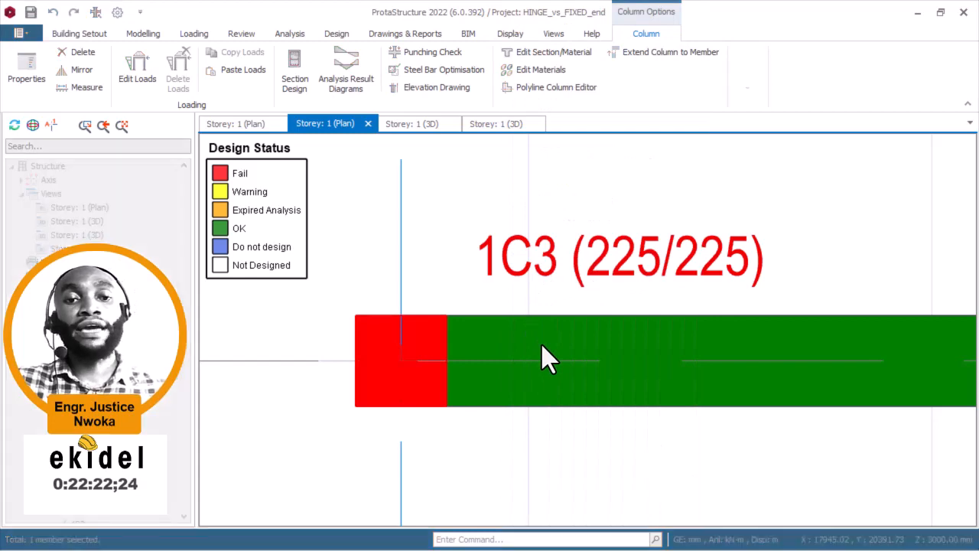
click(156, 67)
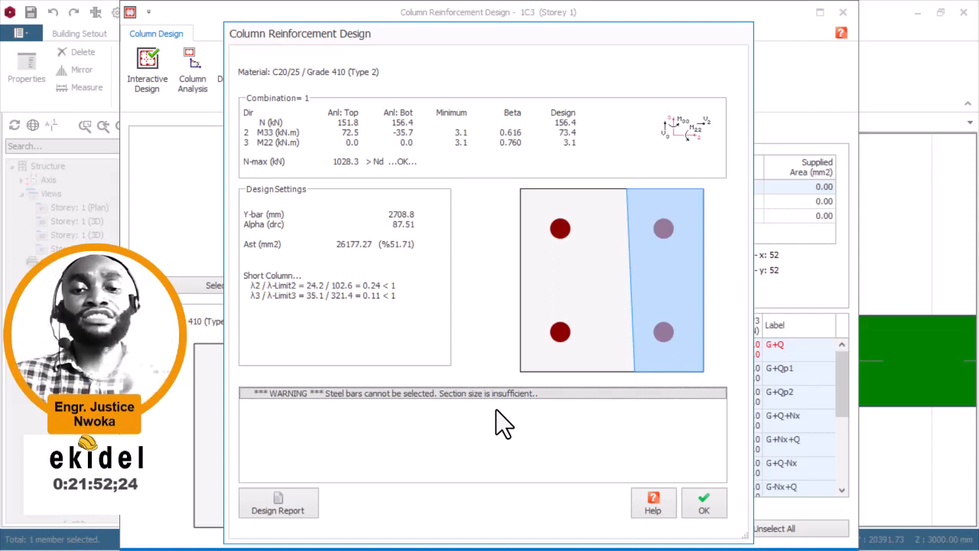
click(701, 507)
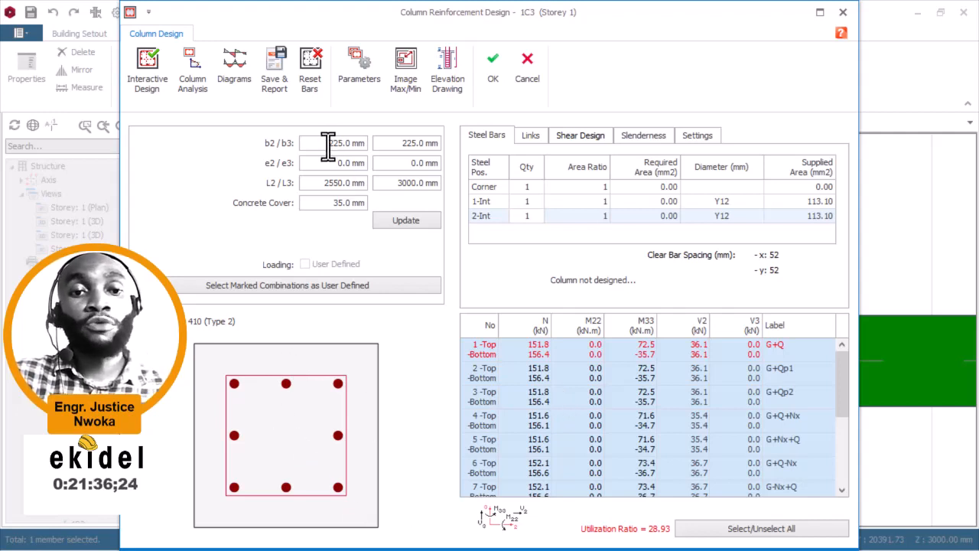
- Set column 1C3's b2 dimension to 300 mm, rerun the interactive design and review the reinforcement results
drag(327, 144, 391, 143)
text(300)
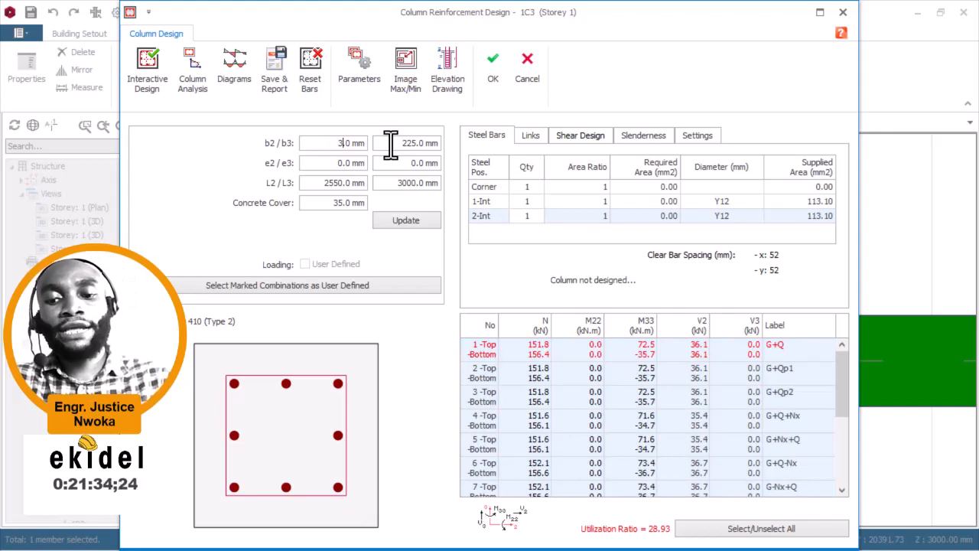
click(404, 220)
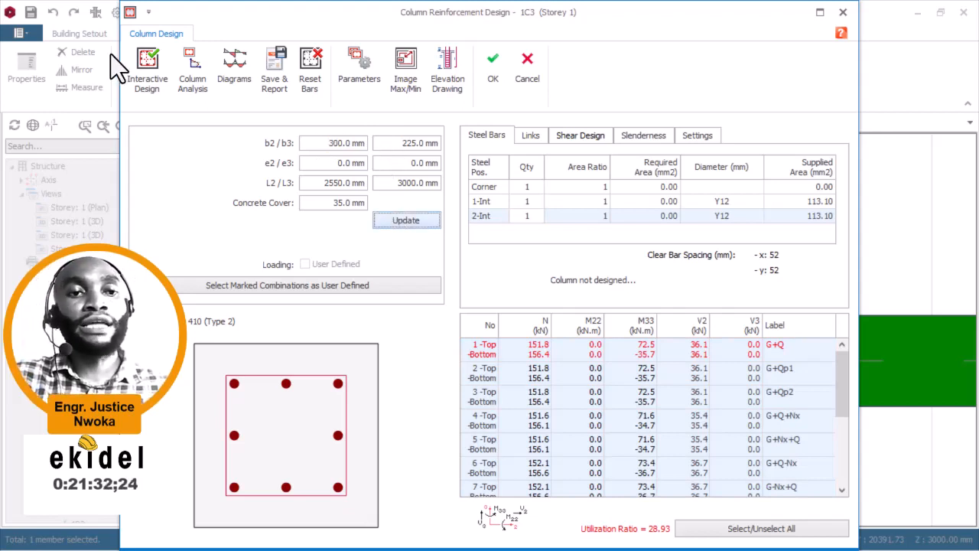
click(147, 71)
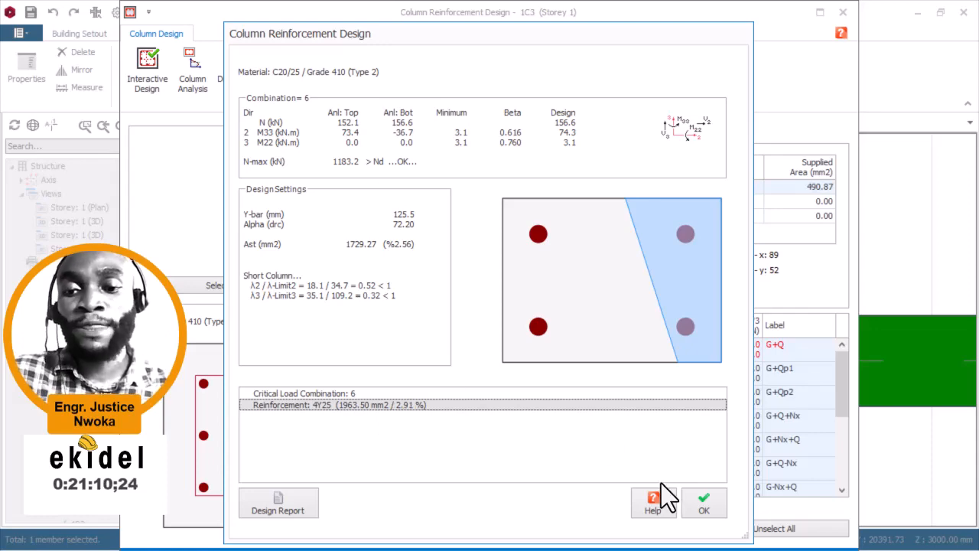
click(701, 497)
- Try a b2 dimension of 250 mm for column 1C3 and rerun the interactive design to check its reinforcement
drag(328, 144, 372, 141)
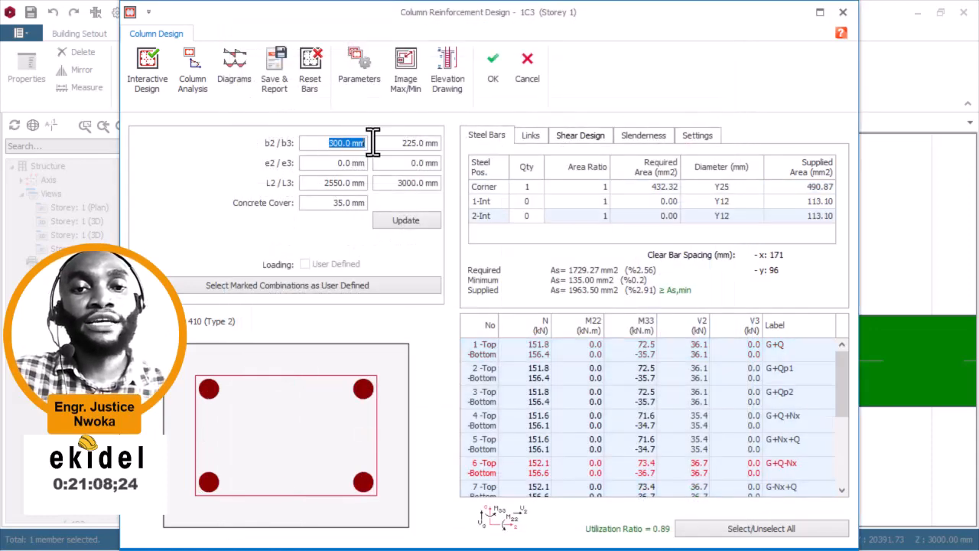
text(2)
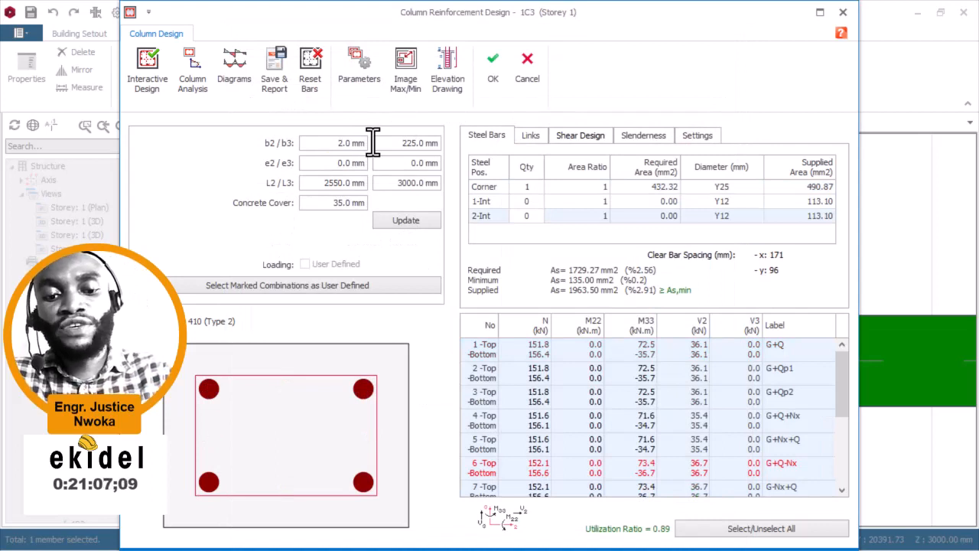
text(50)
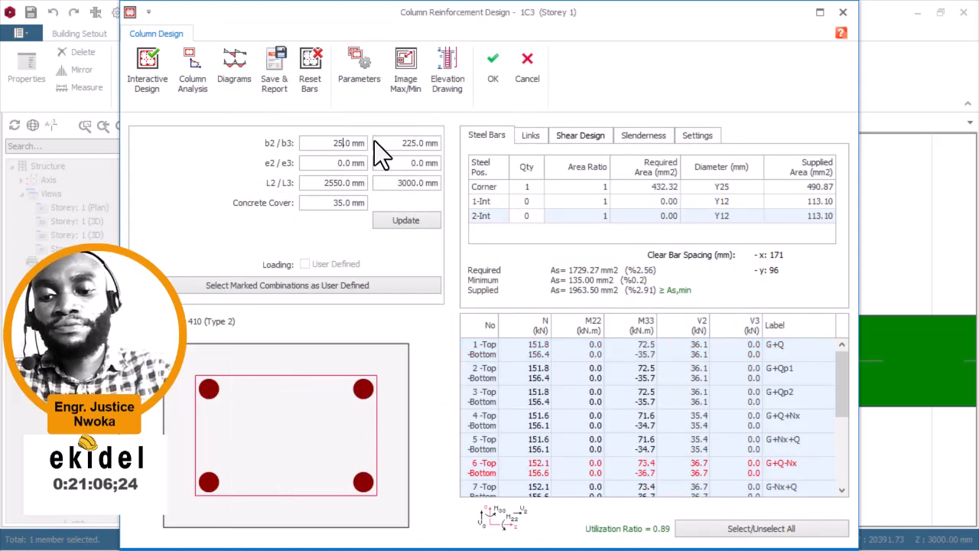
click(391, 220)
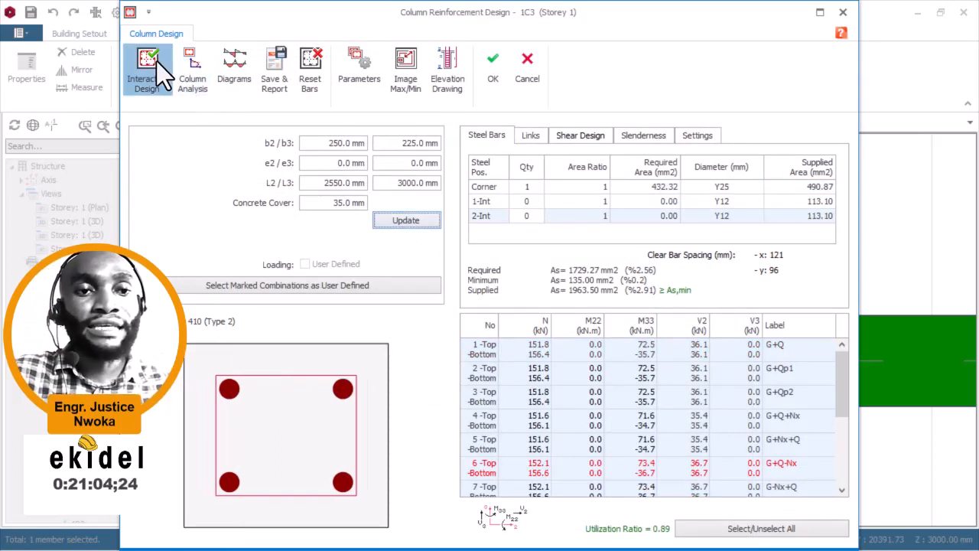
click(156, 61)
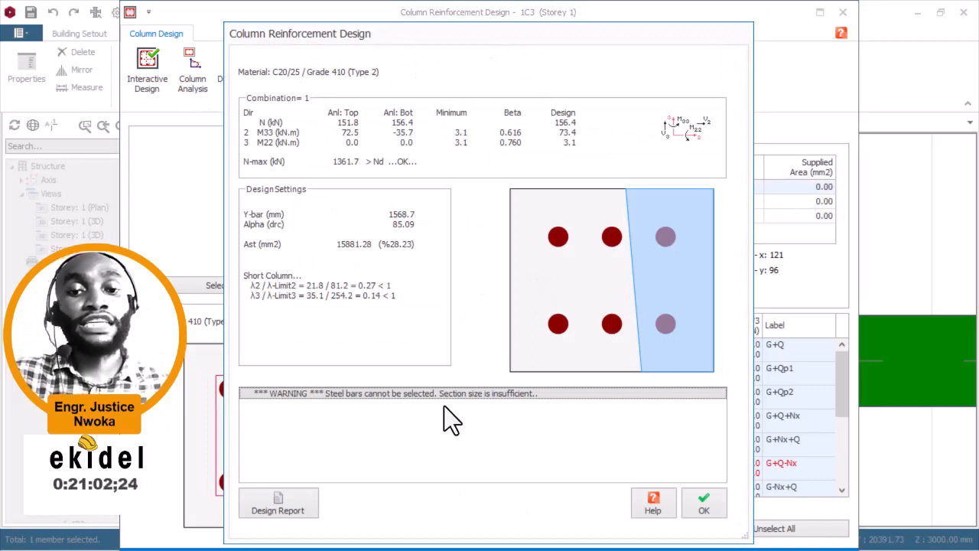
click(703, 505)
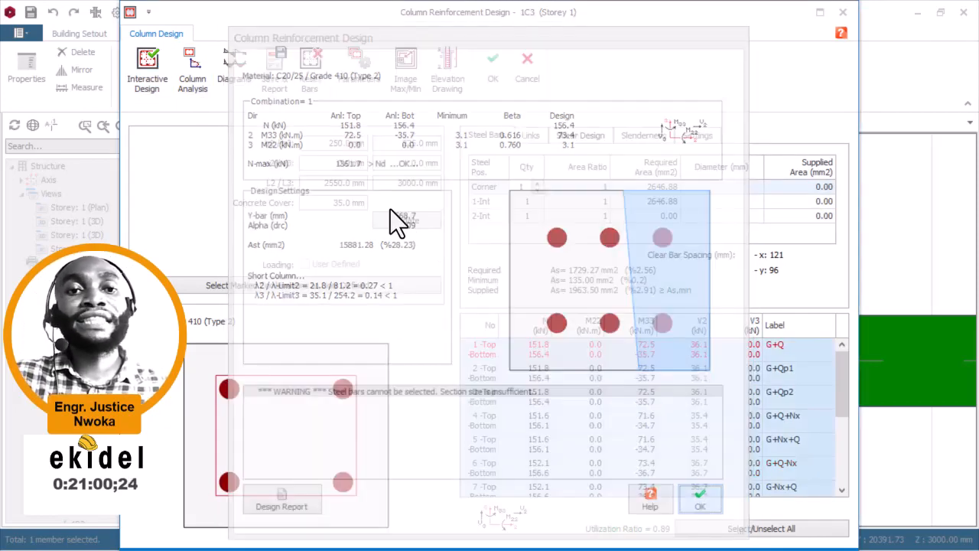
- Restore column 1C3's b2 dimension to 300 mm, rerun the interactive design and accept the resized section
drag(323, 143, 401, 145)
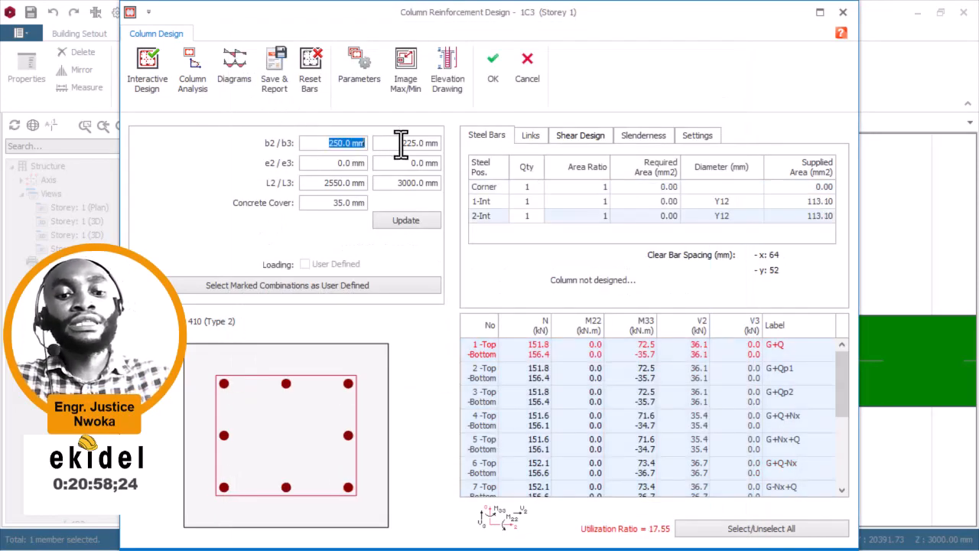
text(300)
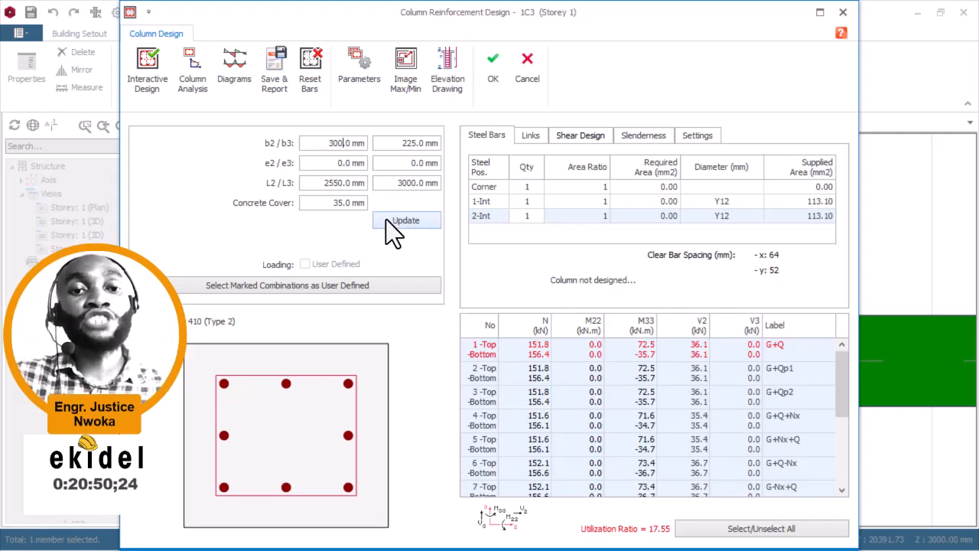
drag(388, 139, 456, 146)
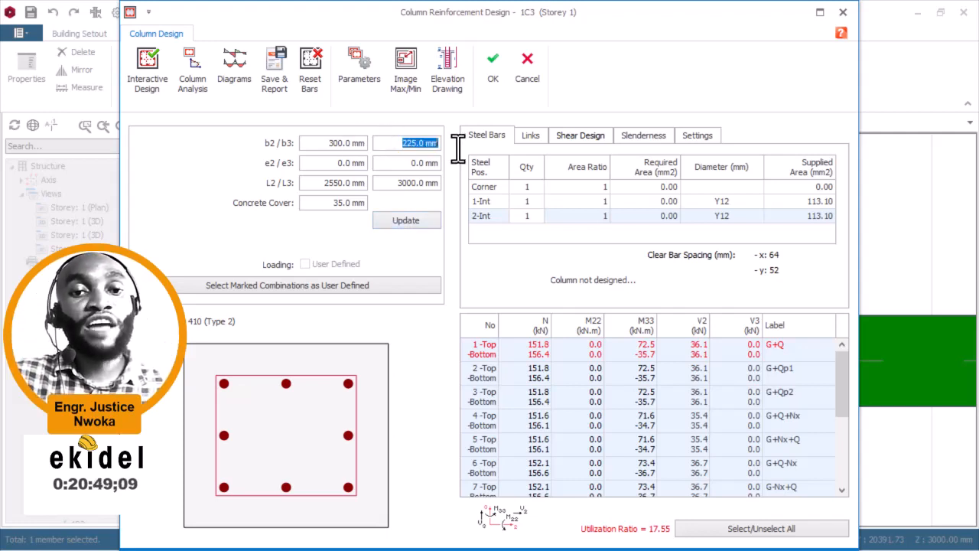
click(334, 143)
click(401, 217)
click(137, 75)
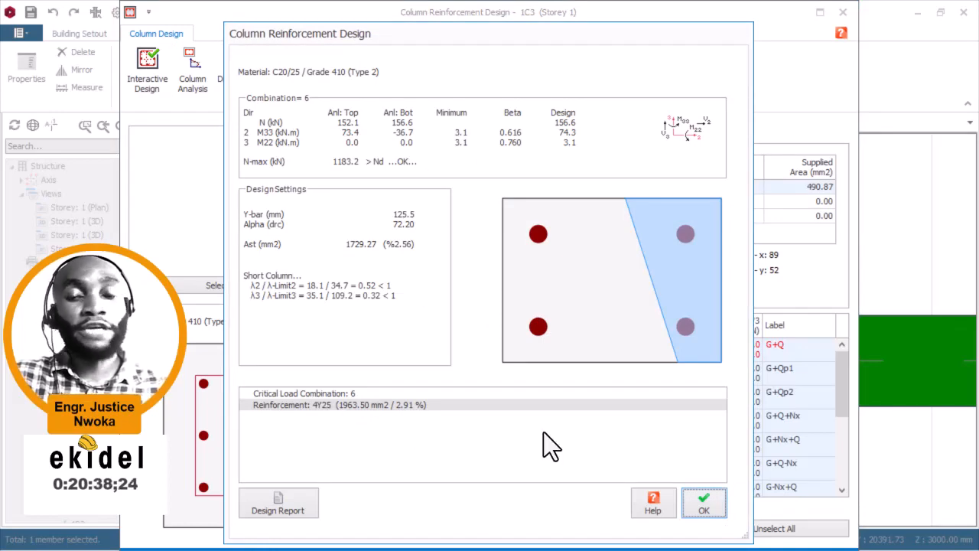
click(711, 507)
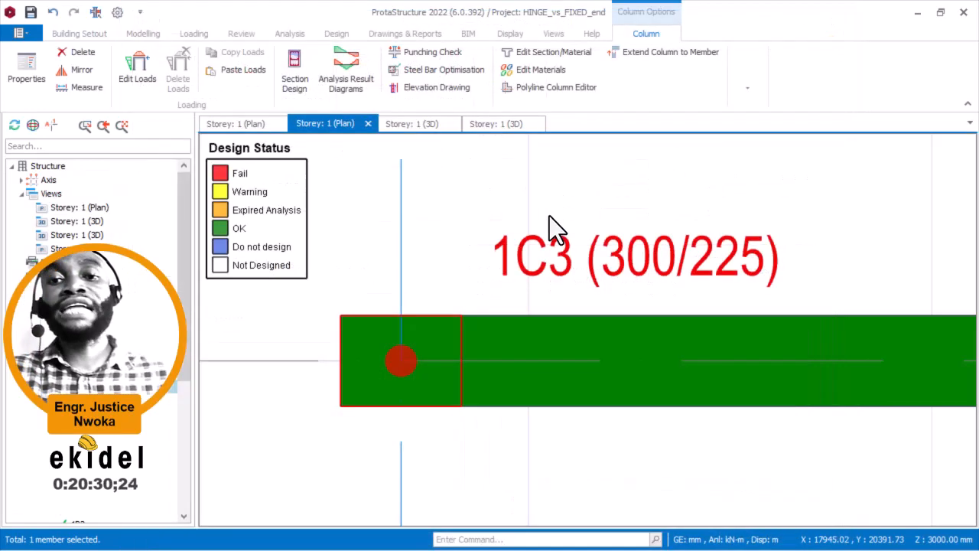
- Review the resized column 1C3 and its member information in the plan view
scroll(395, 341, up, 2)
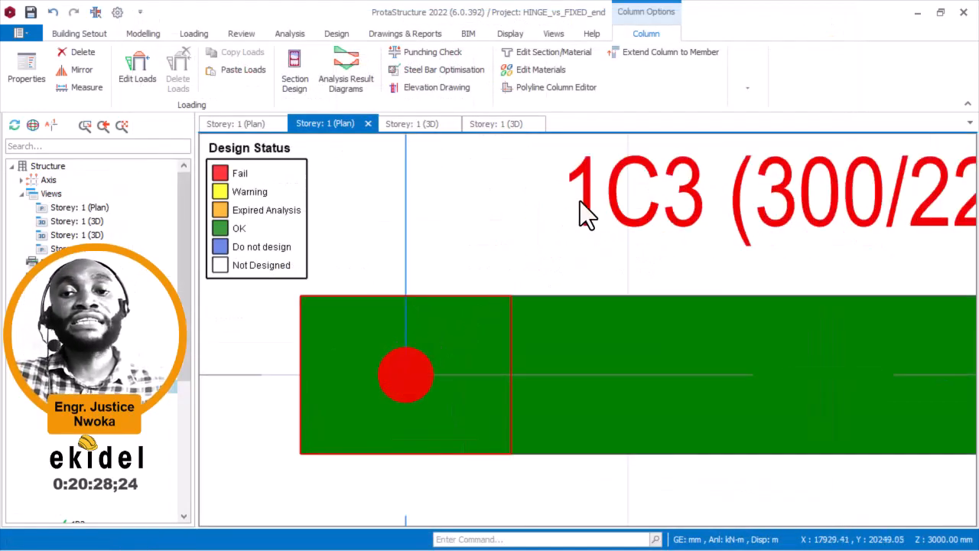
scroll(580, 201, down, 1)
middle_drag(580, 199, 560, 252)
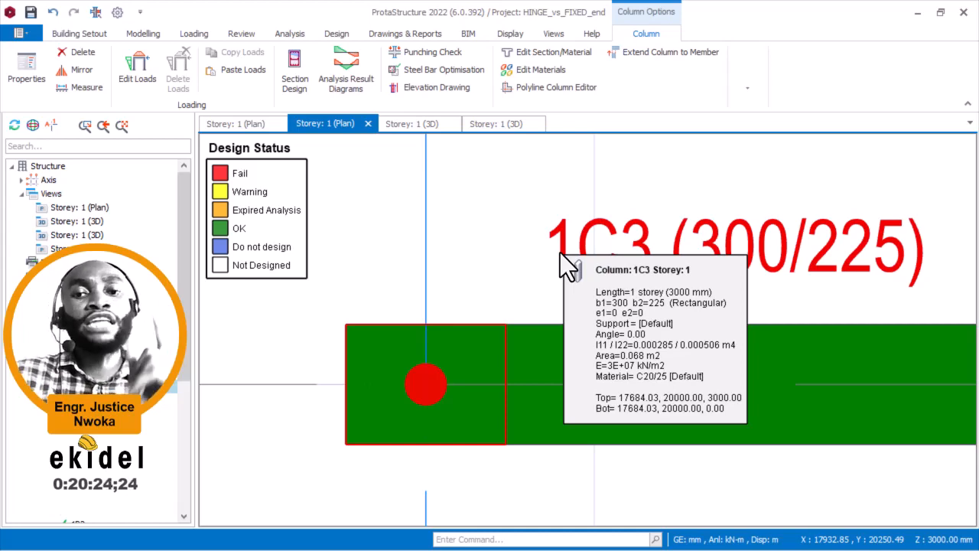
- Examine column 1C1's section size and beam 1B1's hinge information for comparison with column 1C3
scroll(644, 253, down, 6)
scroll(477, 302, down, 1)
middle_drag(293, 295, 787, 356)
middle_drag(586, 357, 865, 345)
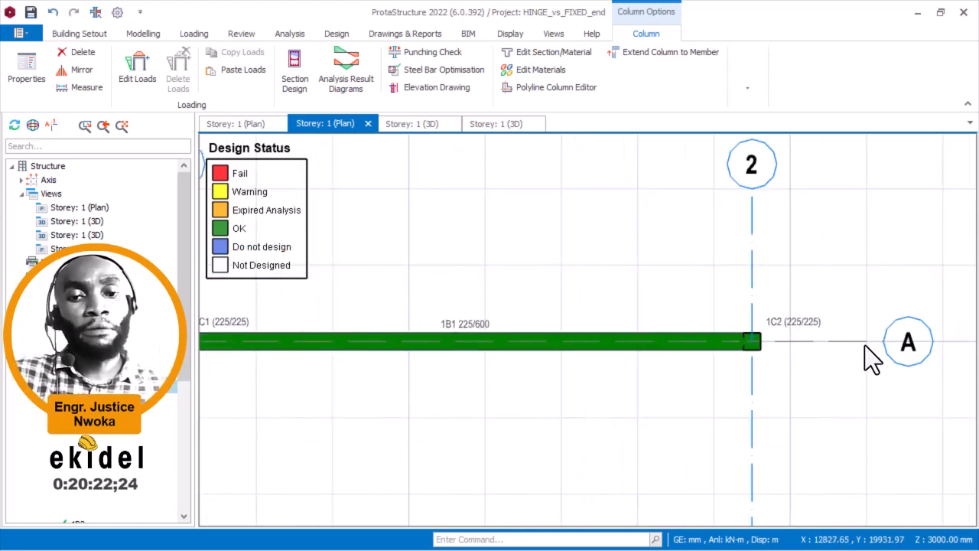
middle_drag(327, 300, 587, 322)
scroll(451, 325, up, 3)
scroll(490, 345, up, 5)
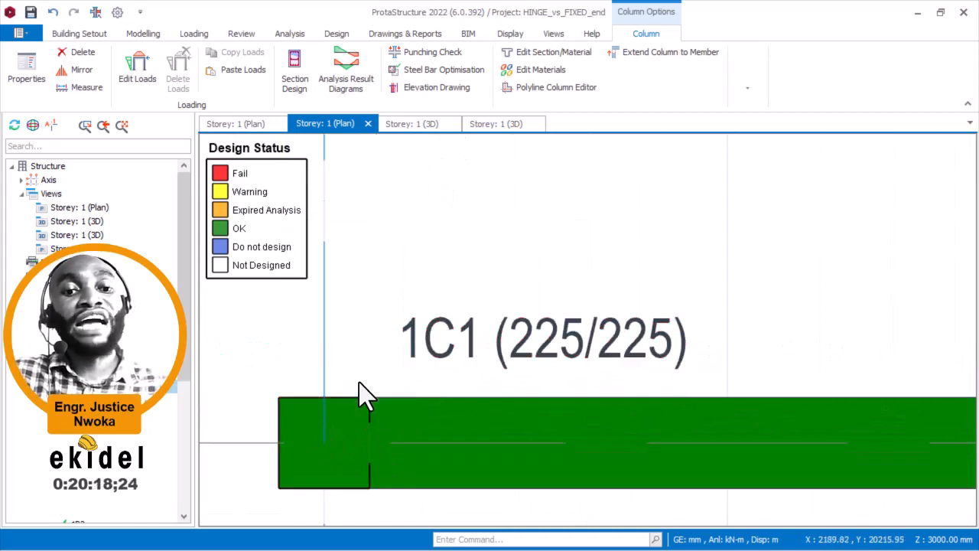
mouse_move(353, 401)
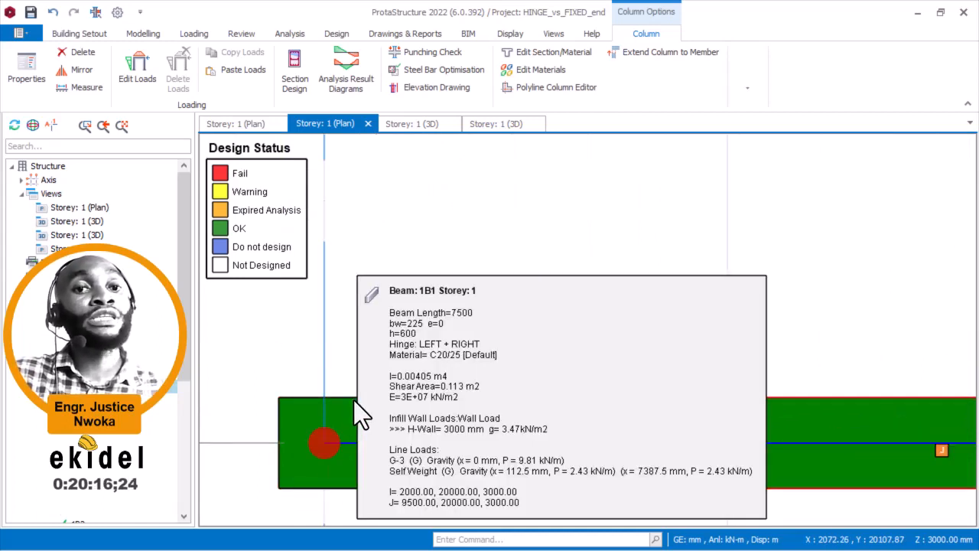
- Compare the columns supporting fixed-end beam 1B2 with those of 1B1, and review column 1C3's dimensions
scroll(354, 400, down, 3)
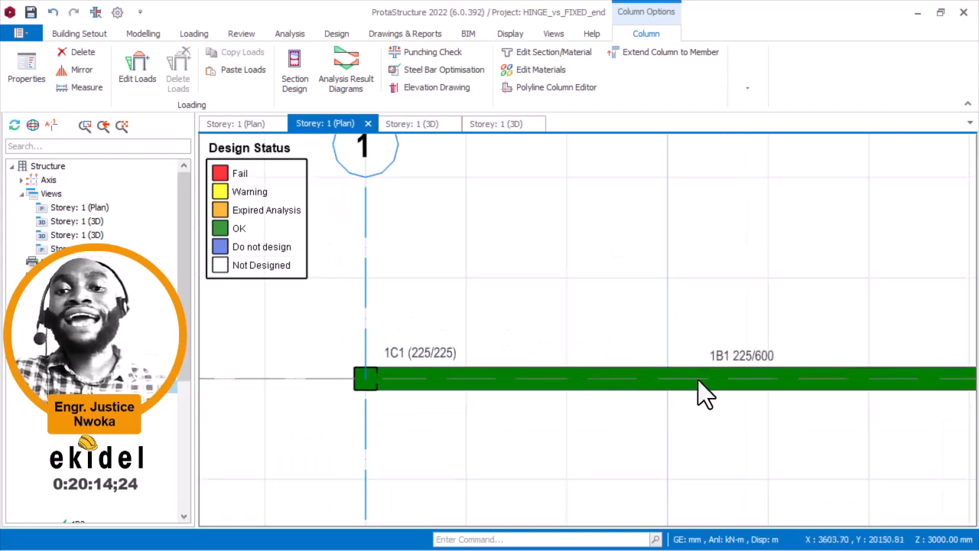
scroll(697, 380, down, 3)
middle_drag(472, 344, 372, 332)
scroll(568, 280, up, 5)
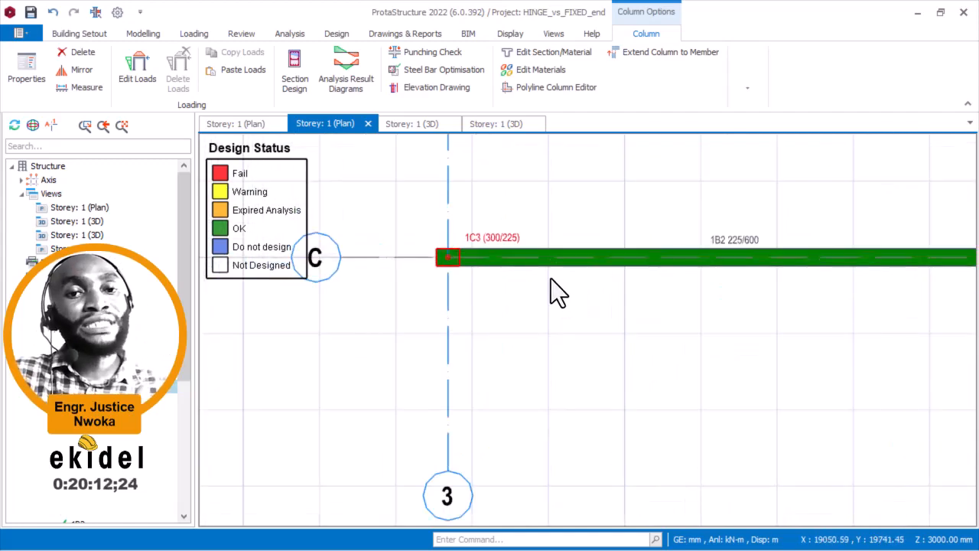
scroll(551, 279, down, 1)
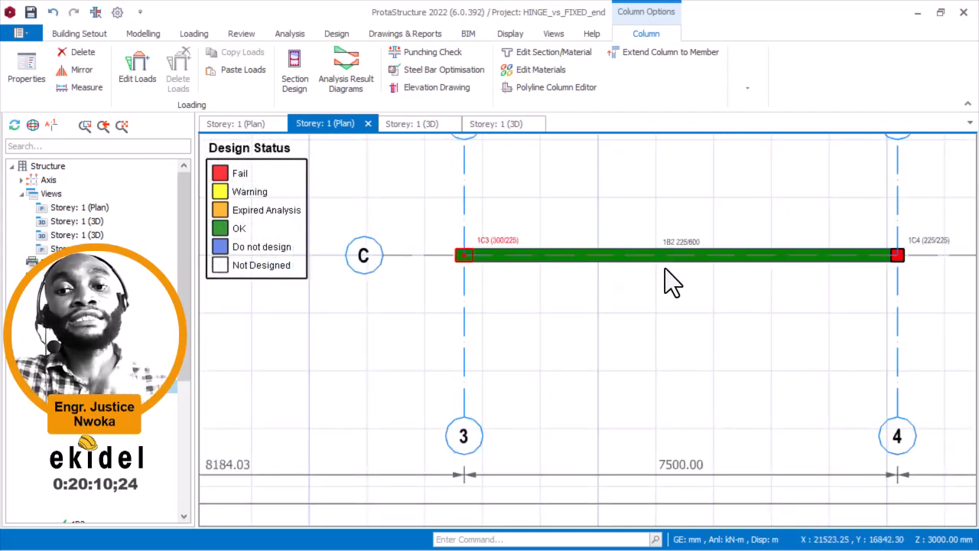
scroll(711, 233, up, 3)
middle_drag(604, 253, 865, 307)
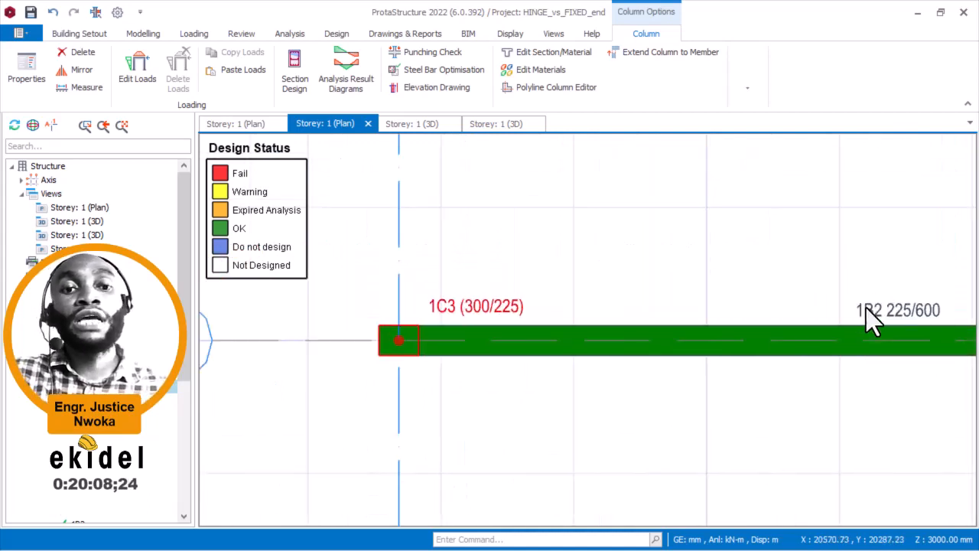
scroll(482, 309, up, 4)
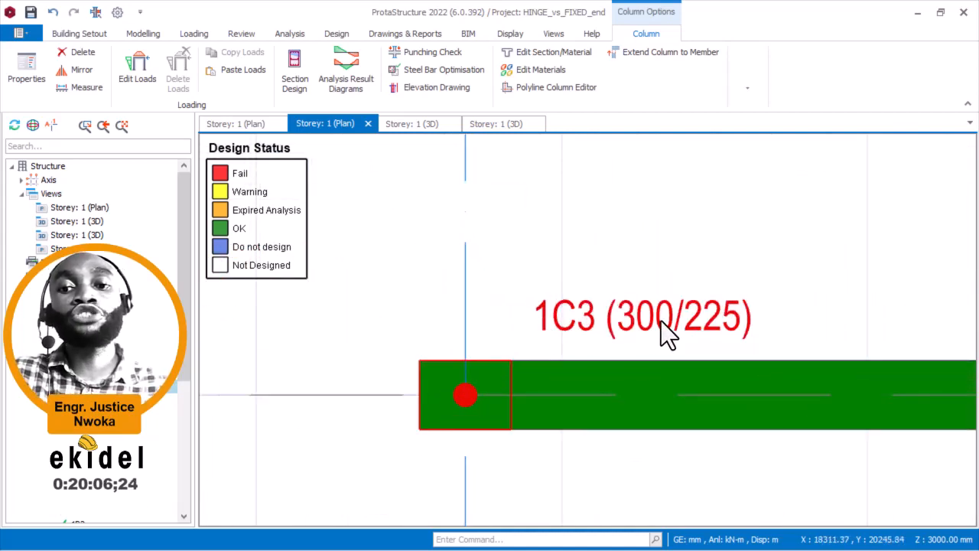
mouse_move(719, 324)
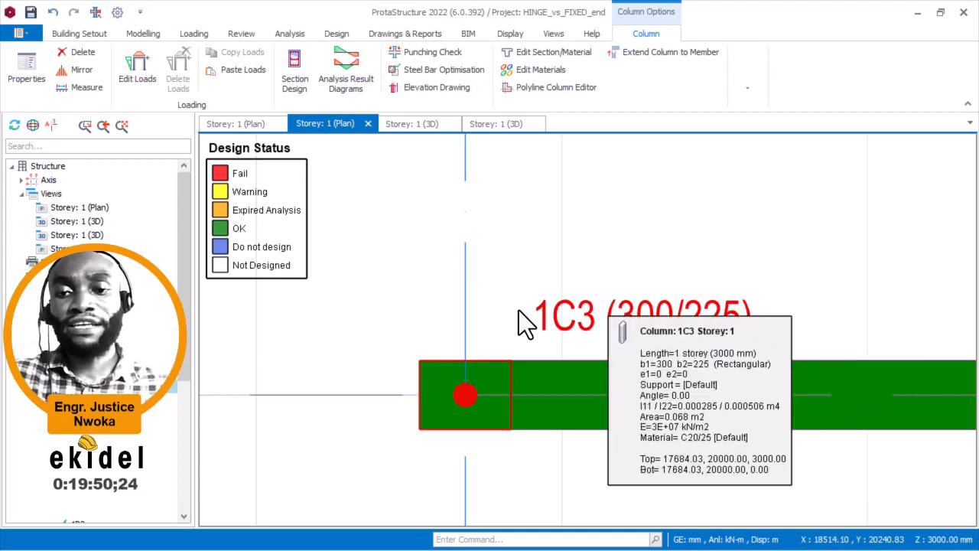
- Open the reinforcement design of column 1C4 and run the interactive design on its current section
scroll(511, 308, down, 7)
middle_drag(891, 325, 502, 296)
scroll(720, 275, up, 3)
scroll(694, 282, up, 2)
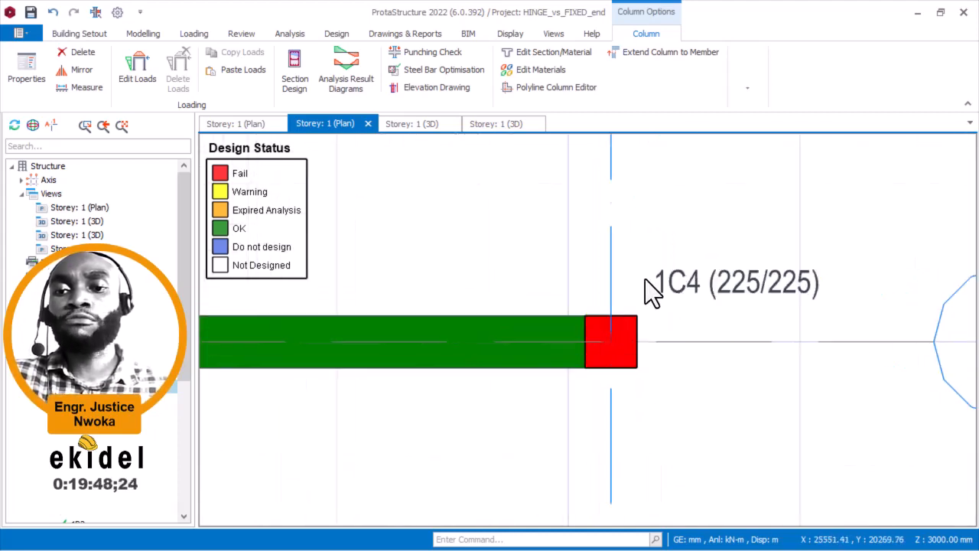
click(691, 287)
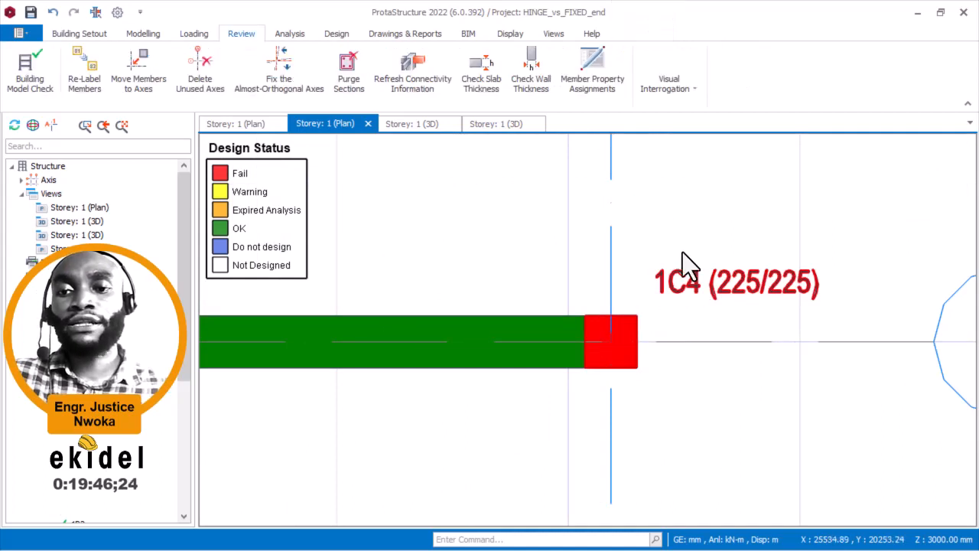
right_click(668, 212)
click(733, 259)
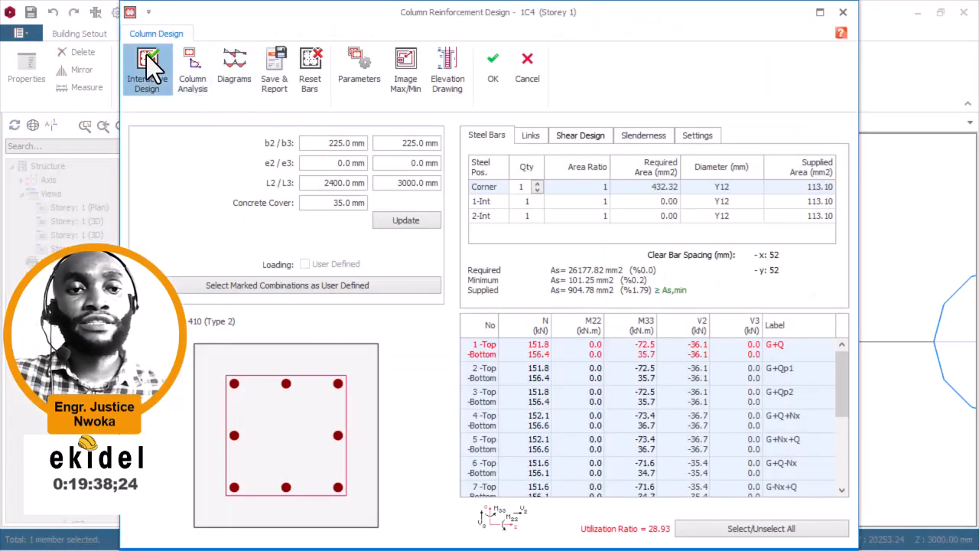
click(151, 67)
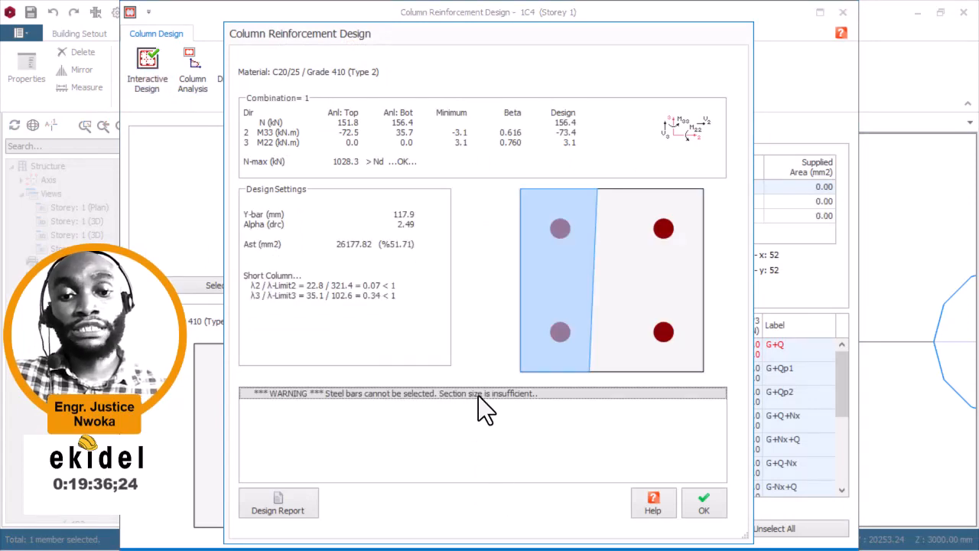
click(696, 507)
- Try a b2 dimension of 250 mm for column 1C4 and rerun the interactive design
drag(319, 143, 380, 146)
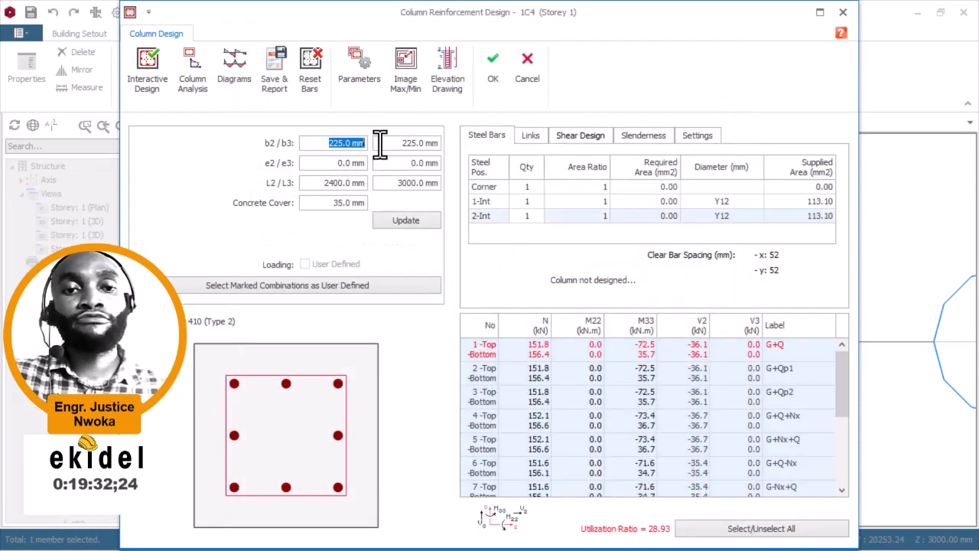
text(3)
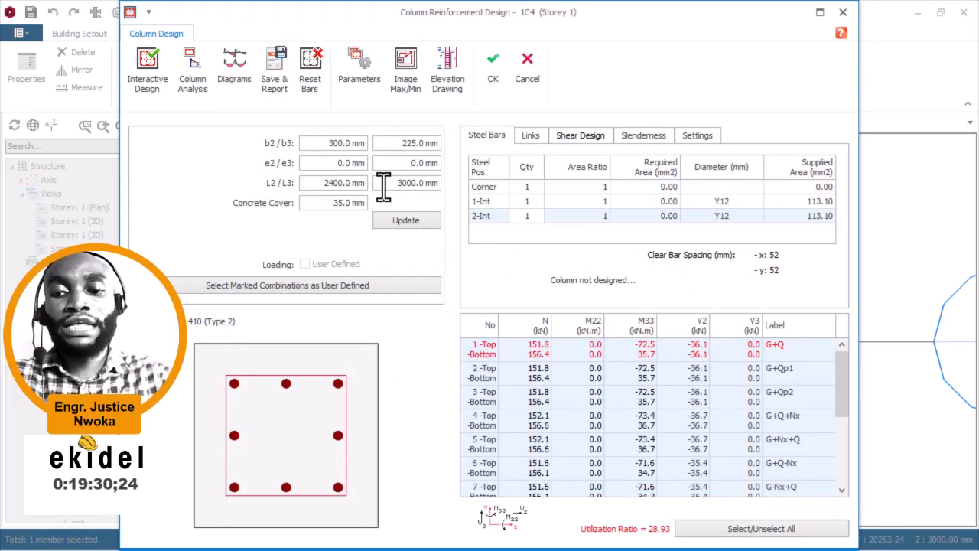
key(BackSpace)
text(250)
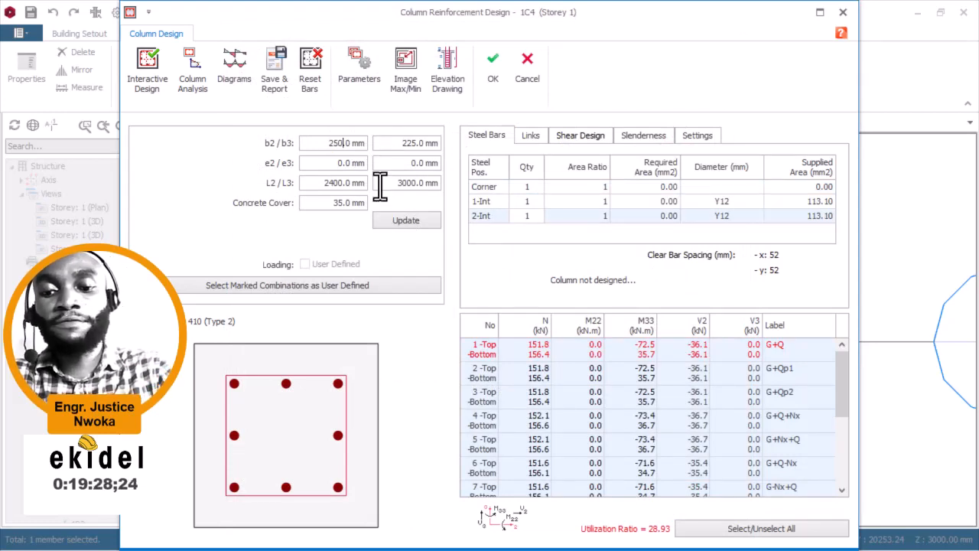
click(145, 69)
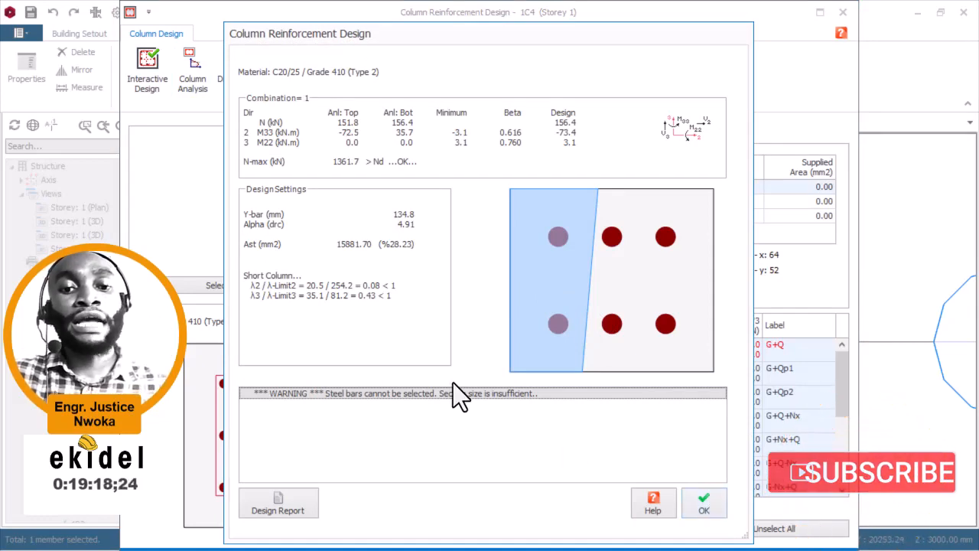
click(700, 506)
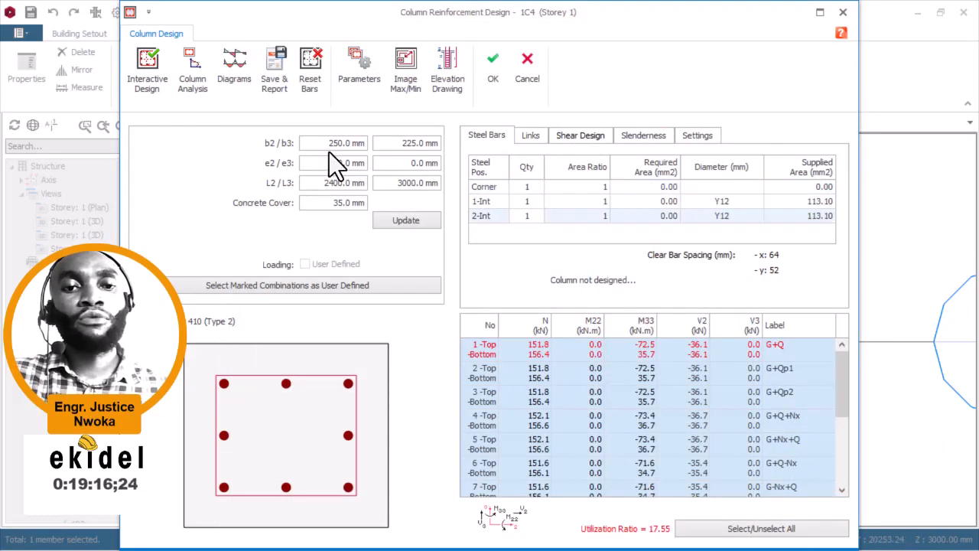
- Set column 1C4's b2 dimension to 300 mm, update the section, rerun the interactive design and accept it
double_click(337, 143)
text(300)
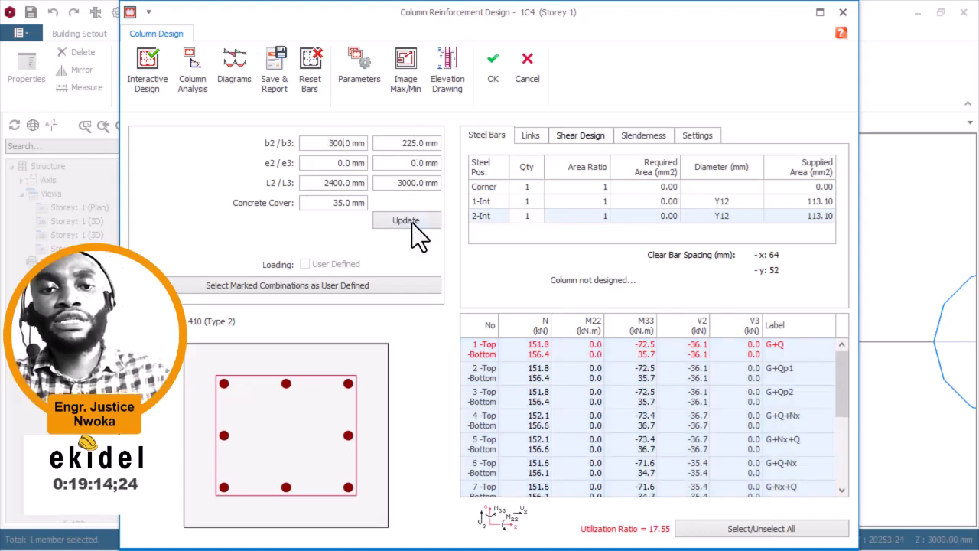
click(411, 220)
click(144, 72)
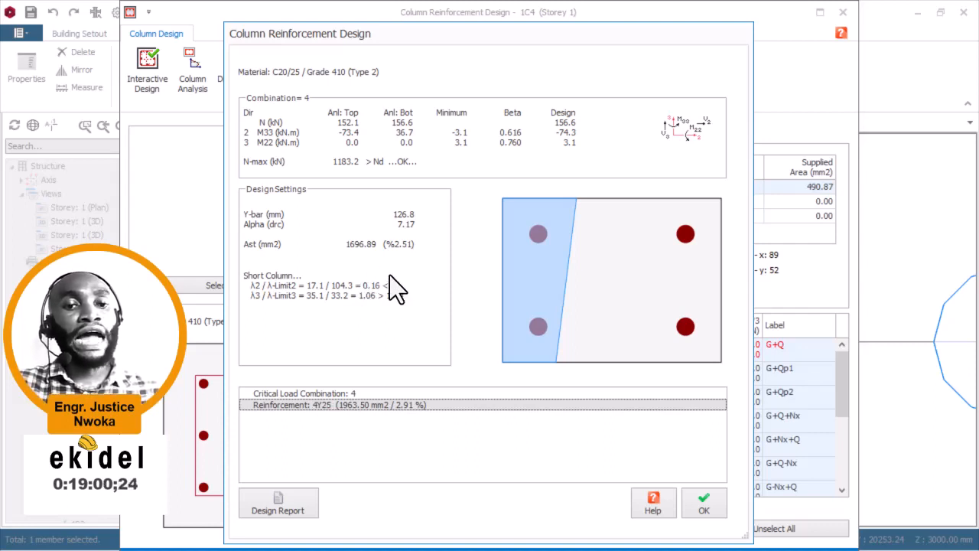
click(697, 497)
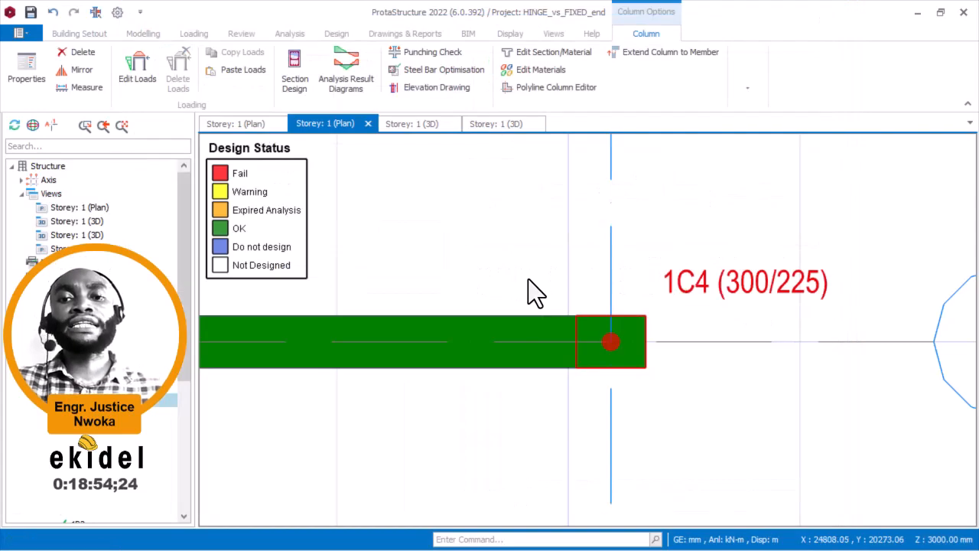
- Review the resized column 1C4 and the member information of beam 1B2 and column 1C4 in the plan
scroll(733, 286, up, 2)
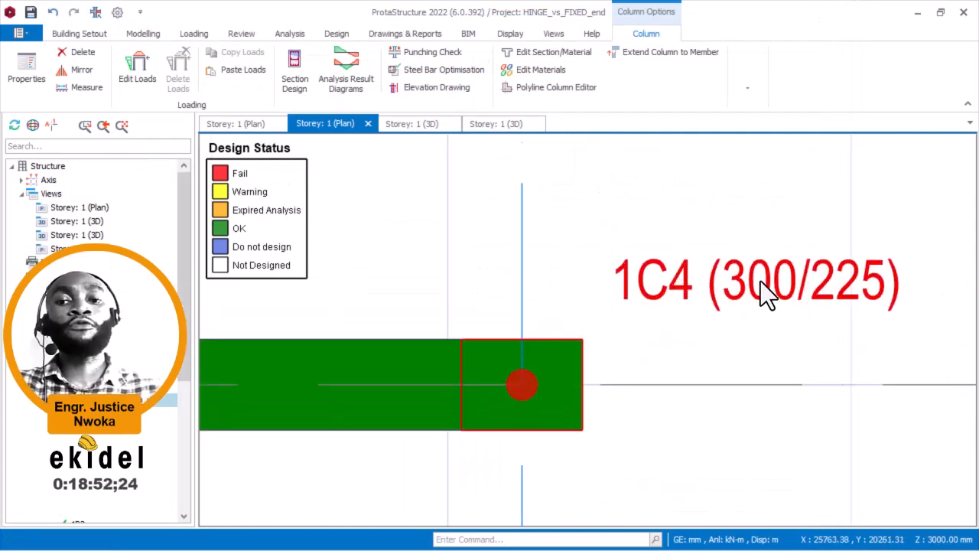
scroll(778, 280, down, 1)
scroll(778, 279, down, 1)
middle_drag(706, 277, 712, 301)
scroll(831, 306, up, 2)
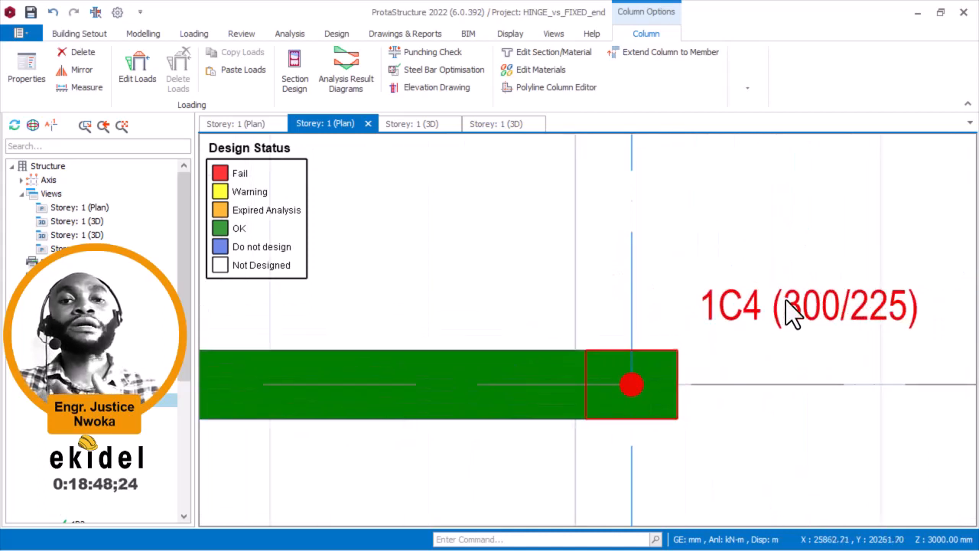
scroll(813, 297, down, 3)
middle_drag(433, 305, 642, 283)
scroll(445, 273, up, 3)
scroll(489, 294, down, 4)
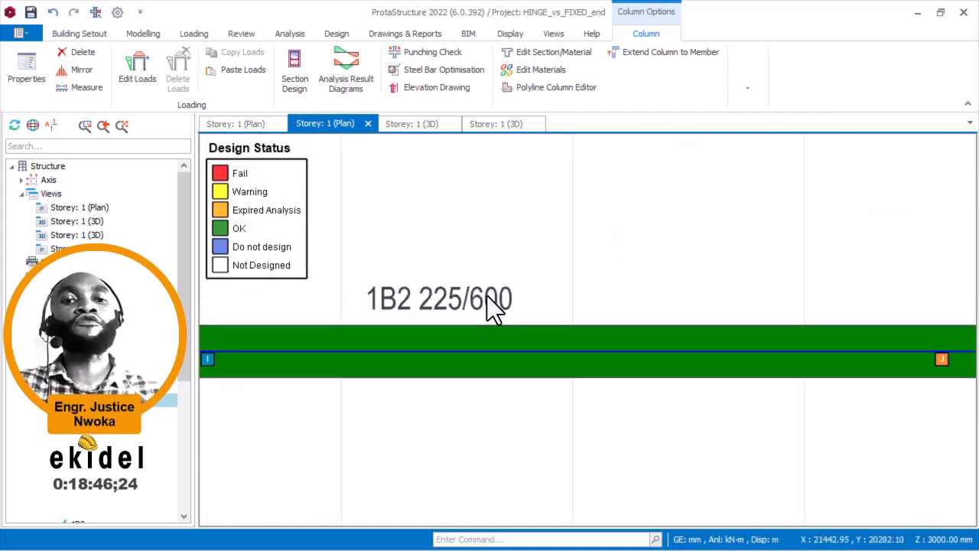
mouse_move(546, 331)
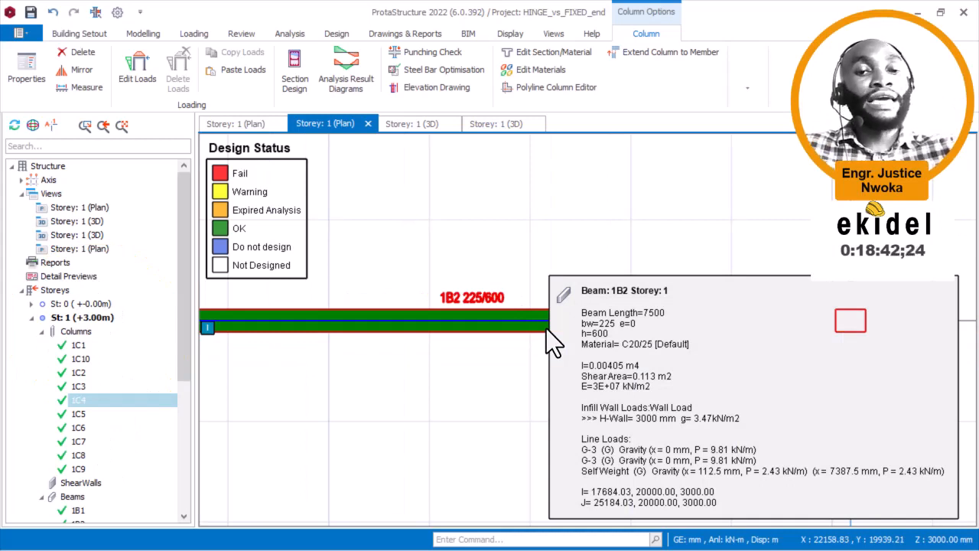
scroll(885, 294, up, 3)
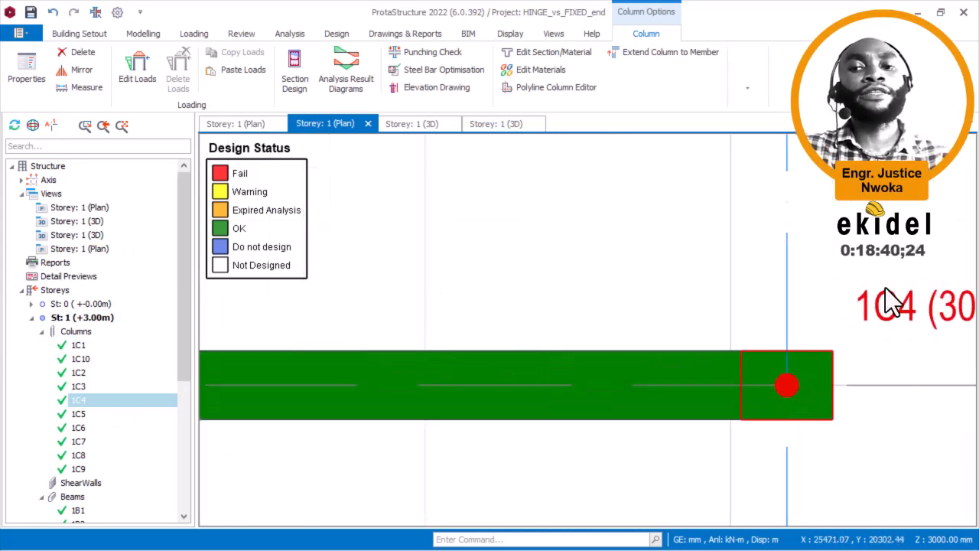
middle_drag(864, 263, 625, 263)
mouse_move(703, 310)
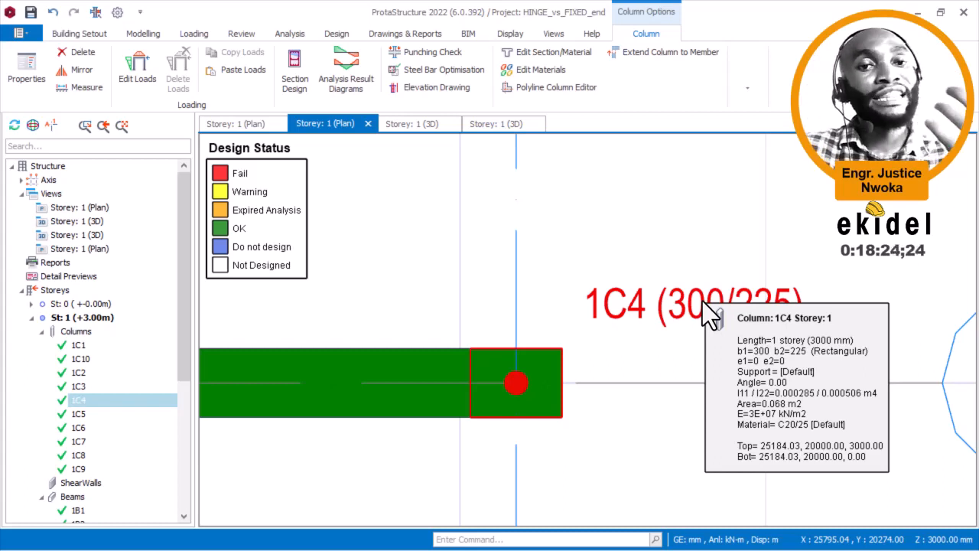
- Compare fixed-end beam 1B2 and its columns with beam 1B1 and column 1C1 in the design status plan
scroll(669, 299, down, 2)
scroll(669, 299, down, 3)
scroll(672, 292, up, 3)
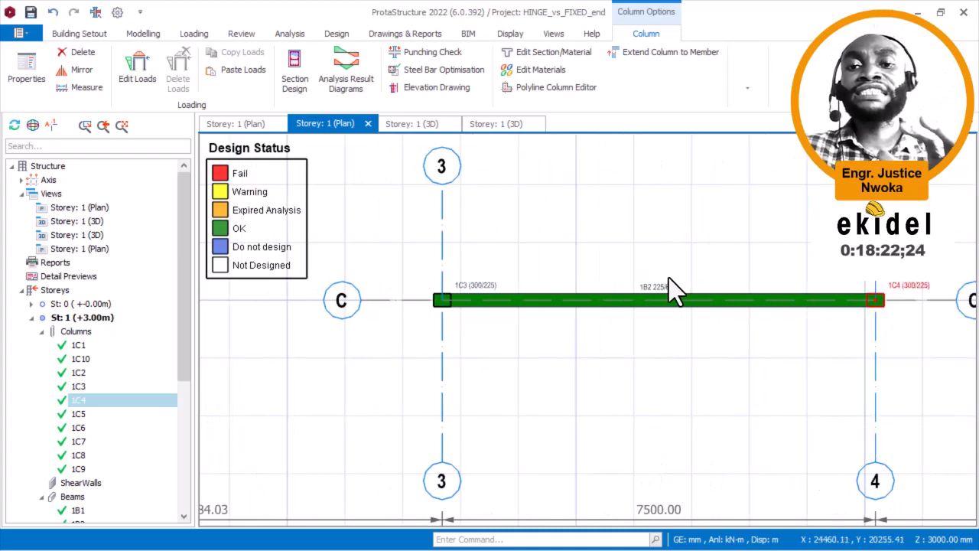
middle_drag(542, 288, 788, 286)
scroll(469, 280, down, 2)
middle_drag(469, 280, 955, 280)
scroll(368, 315, up, 1)
middle_drag(367, 318, 922, 311)
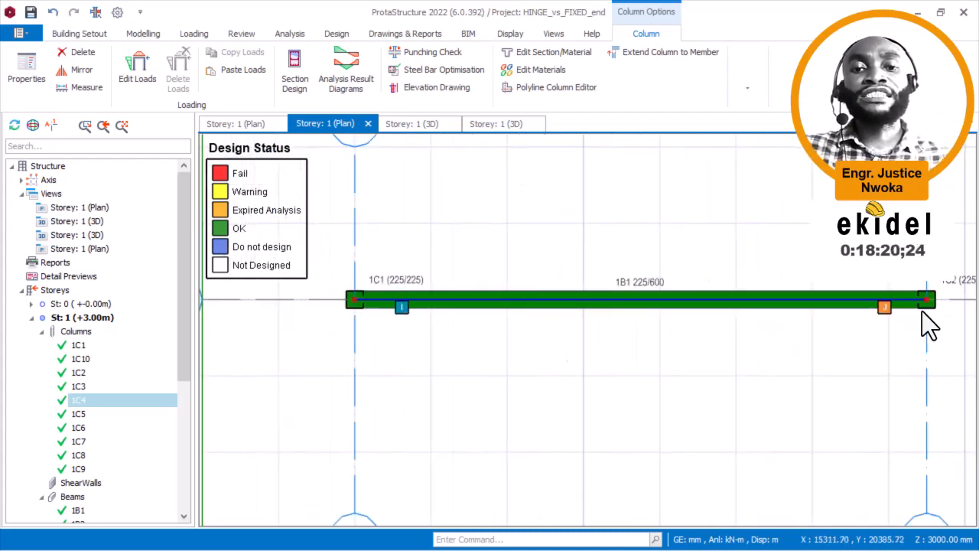
scroll(763, 284, up, 3)
scroll(668, 304, down, 2)
scroll(375, 306, up, 3)
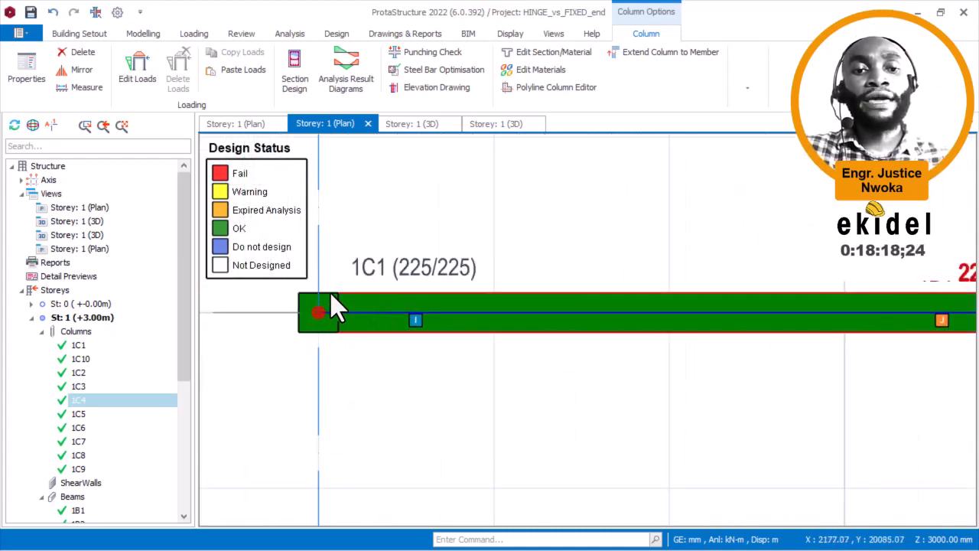
- Examine beam 1B1's hinged end at column 1C1 and beam 1B2's fixed end at column 1C3 in the ordinary plan view
click(251, 123)
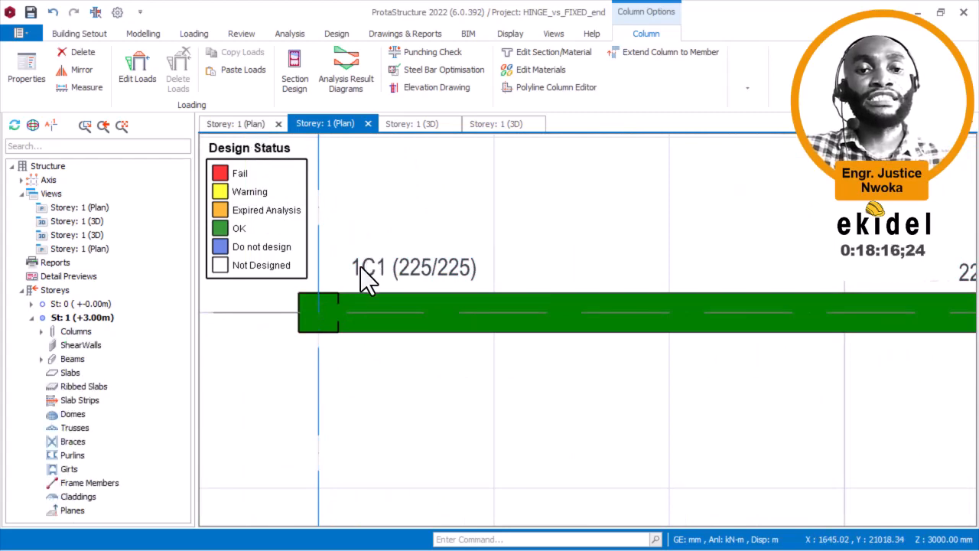
scroll(260, 272, up, 5)
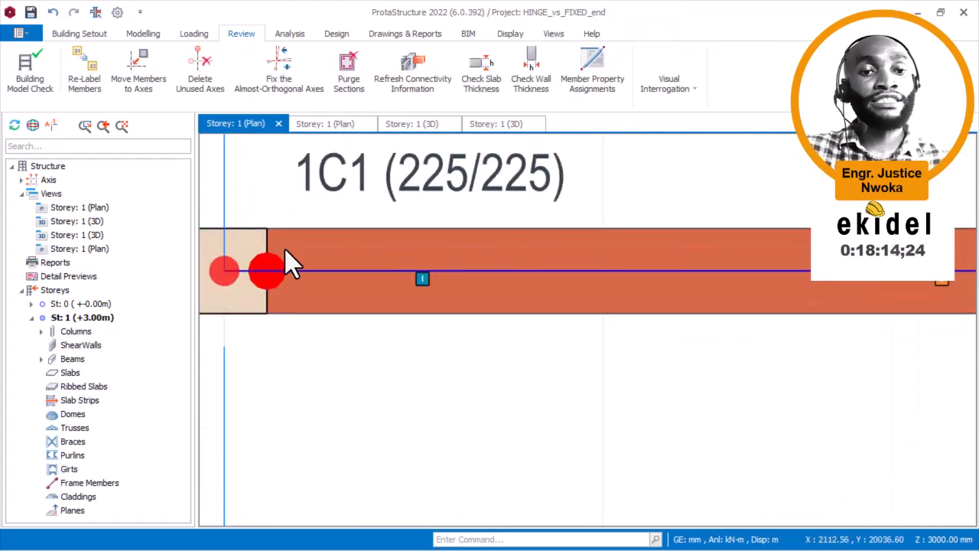
scroll(264, 280, down, 5)
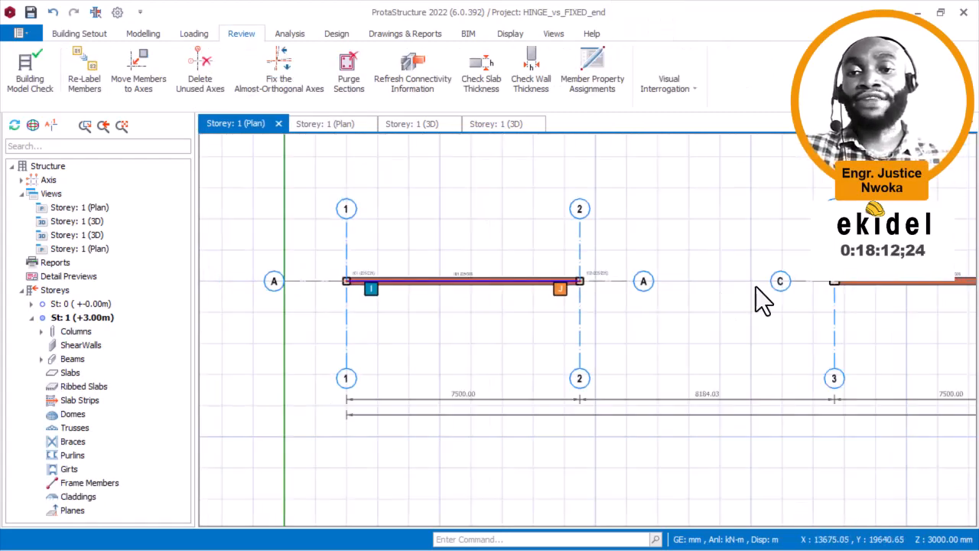
scroll(623, 291, up, 3)
scroll(636, 277, up, 4)
scroll(504, 248, down, 3)
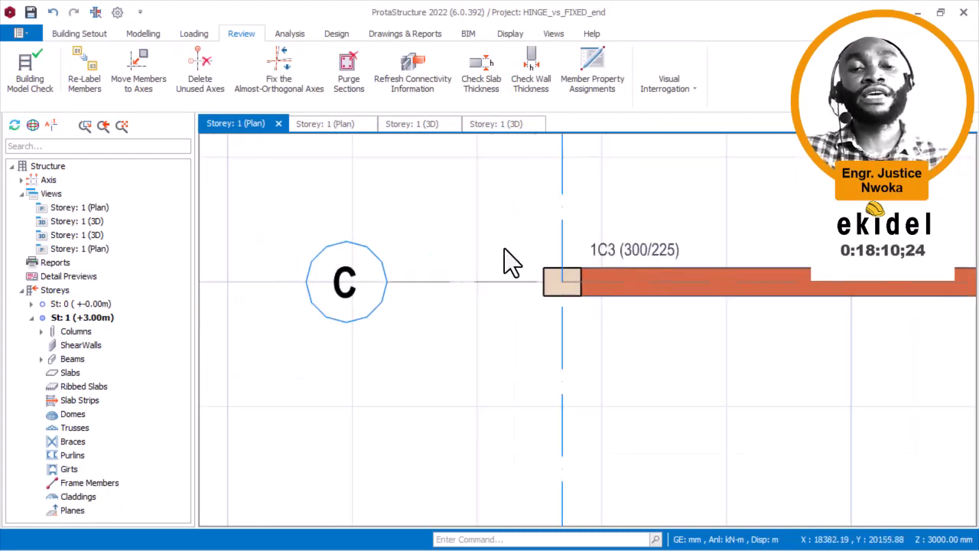
click(324, 129)
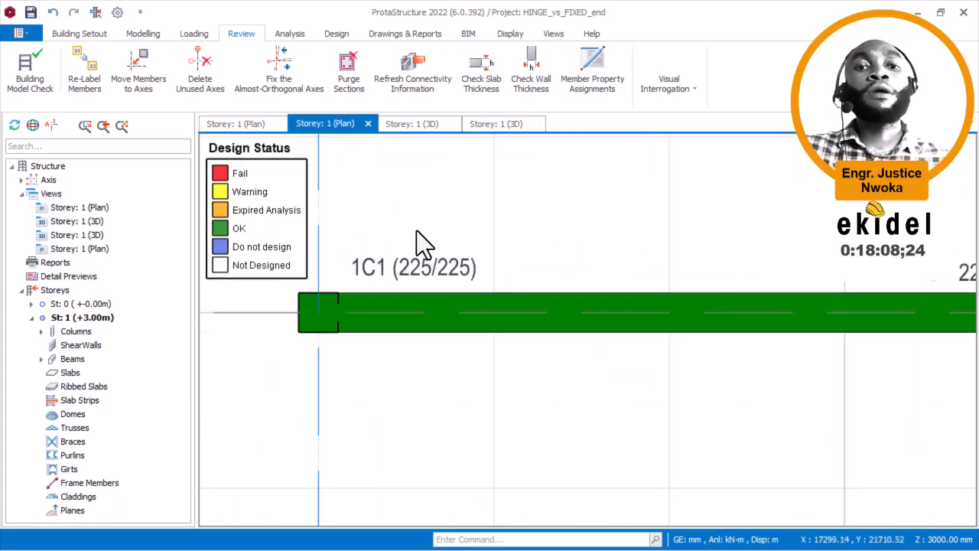
scroll(423, 263, up, 2)
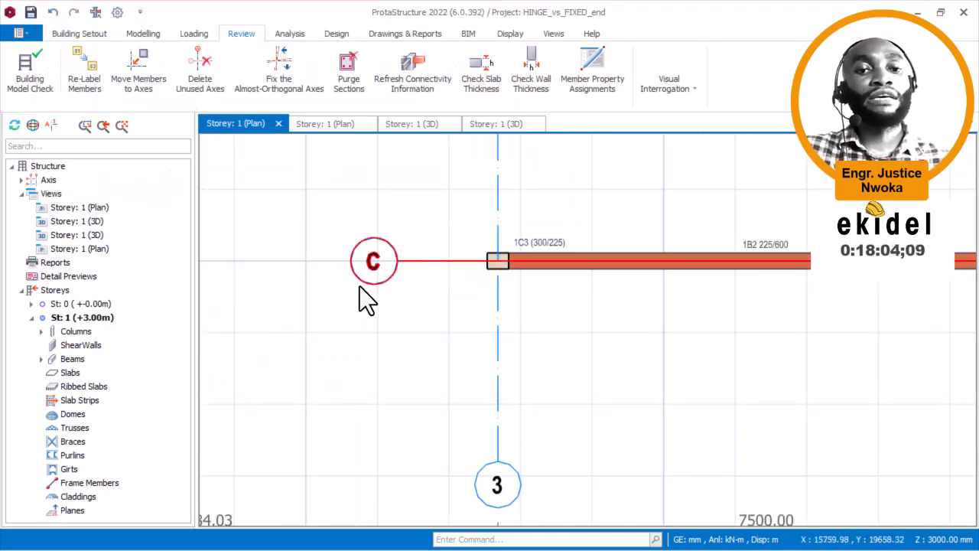
scroll(482, 301, up, 1)
scroll(579, 287, down, 3)
scroll(661, 278, down, 4)
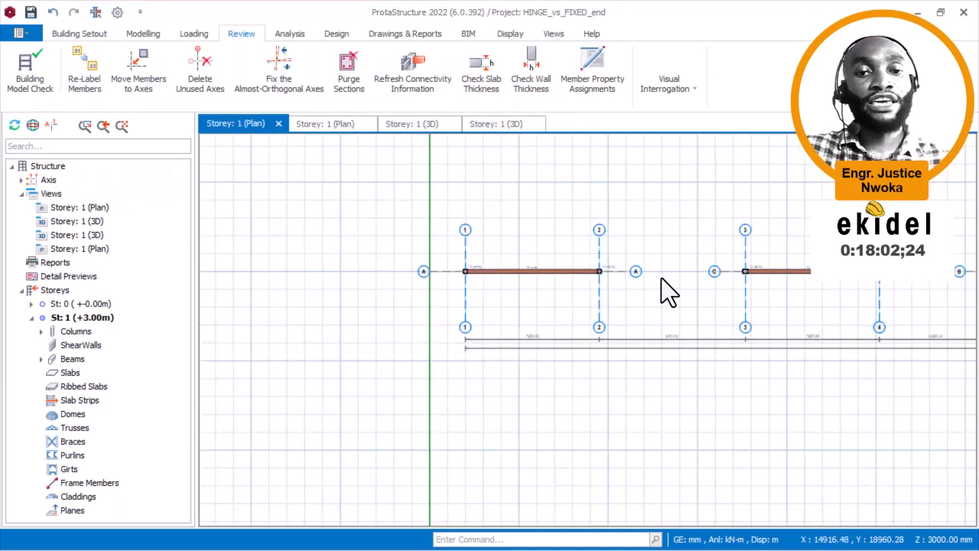
- Select column 1C1 and inspect its section size and member information
scroll(501, 275, up, 10)
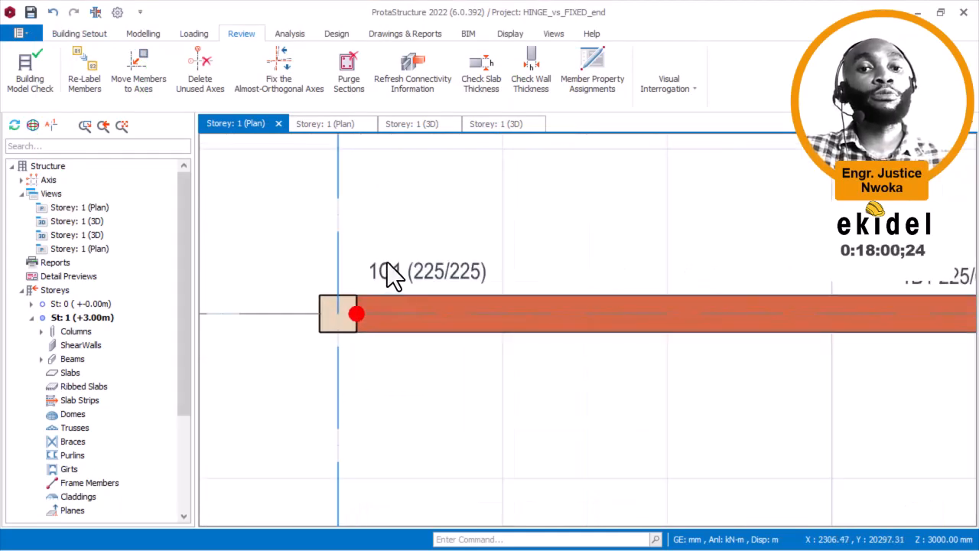
click(389, 275)
scroll(413, 260, up, 2)
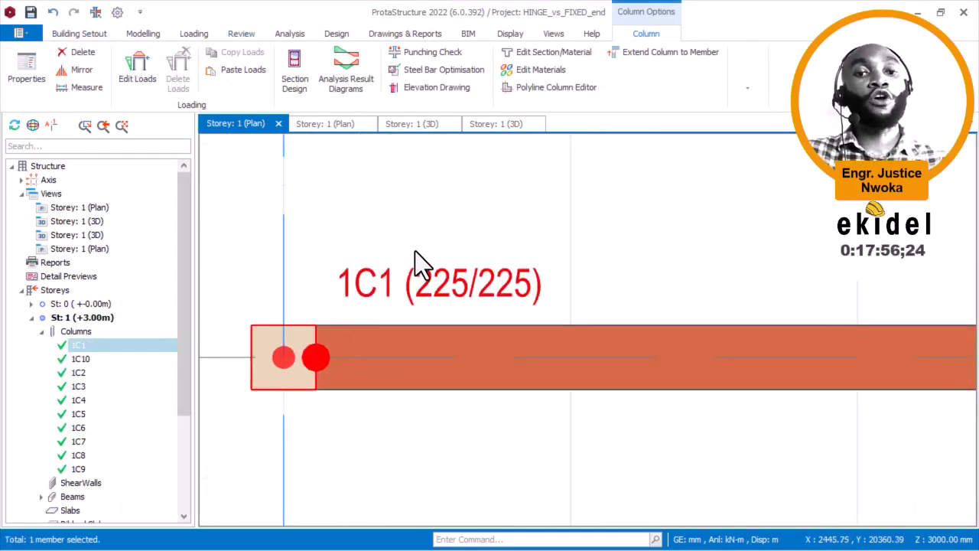
scroll(486, 286, up, 2)
mouse_move(426, 271)
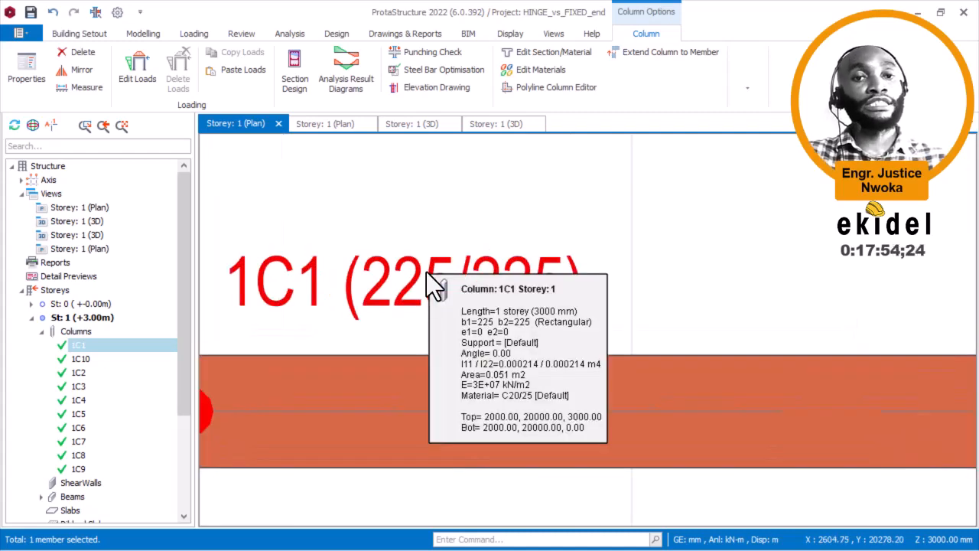
- Inspect beam 1B1's member and hinge information, and check column 1C2 at its other end
scroll(354, 283, down, 6)
middle_drag(810, 280, 612, 263)
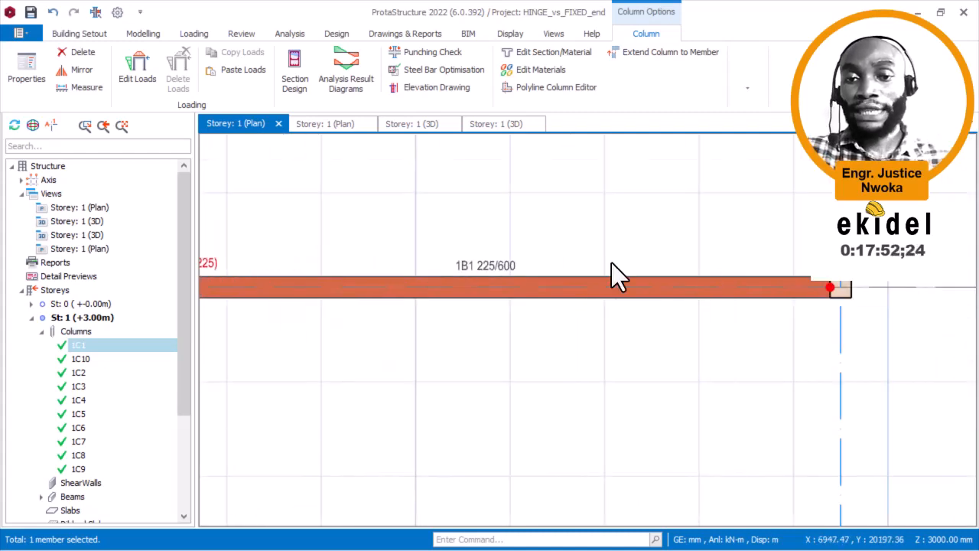
scroll(528, 272, up, 2)
mouse_move(528, 272)
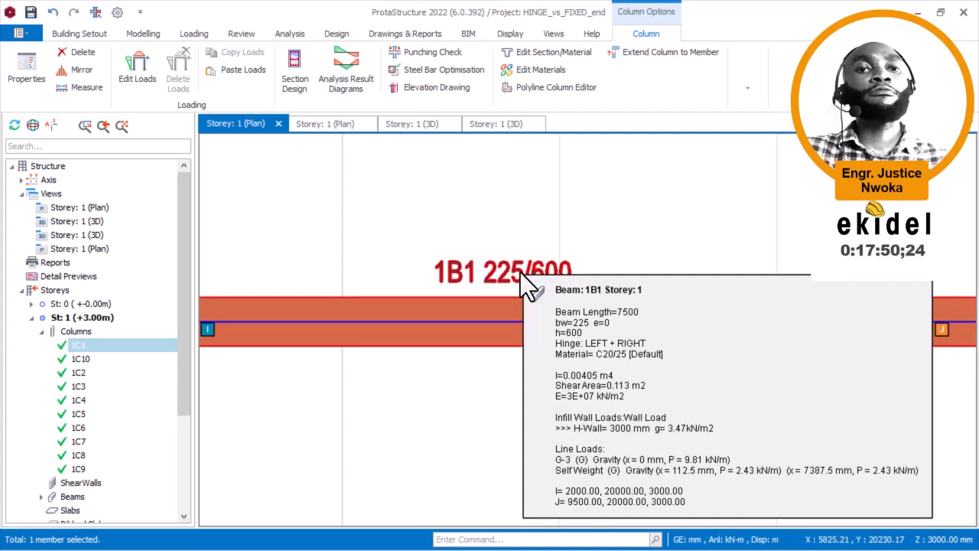
scroll(520, 273, up, 1)
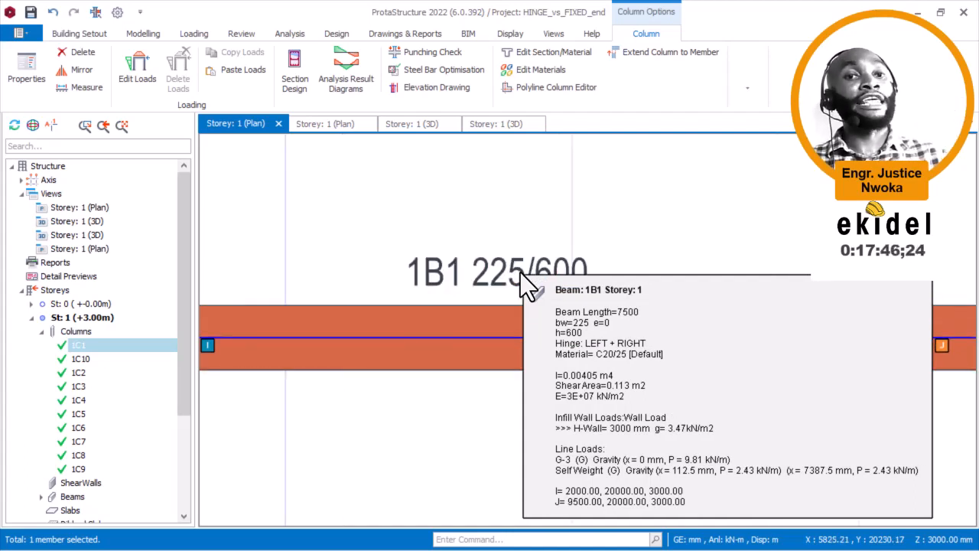
scroll(469, 252, down, 3)
middle_drag(780, 269, 550, 229)
scroll(699, 229, up, 1)
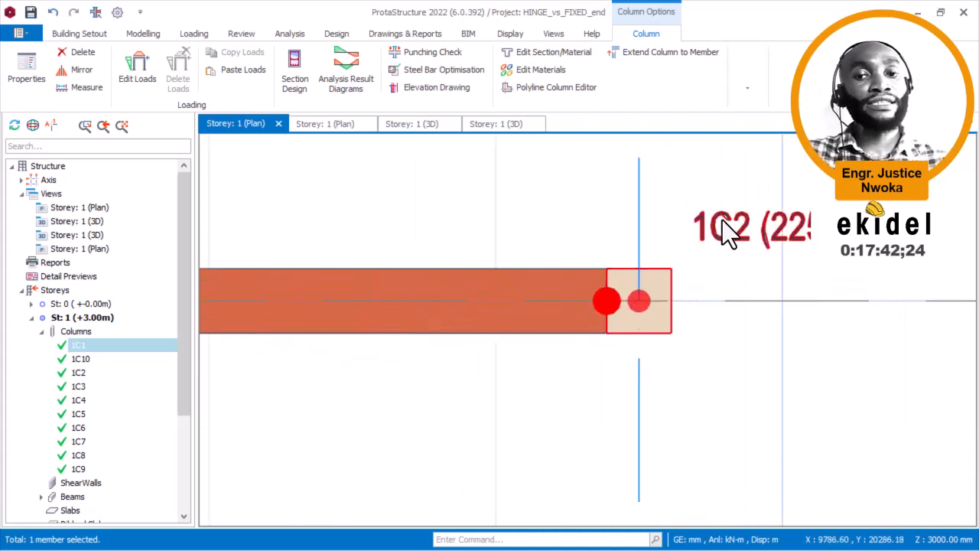
- Check the section size label of column 1C2 at the far end of hinged beam 1B1
mouse_move(722, 219)
scroll(722, 220, up, 1)
middle_drag(803, 237, 566, 260)
- Inspect column 1C3's section size and member information at the start of fixed-end beam 1B2 in the ordinary plan view
scroll(570, 241, down, 6)
middle_drag(757, 285, 444, 270)
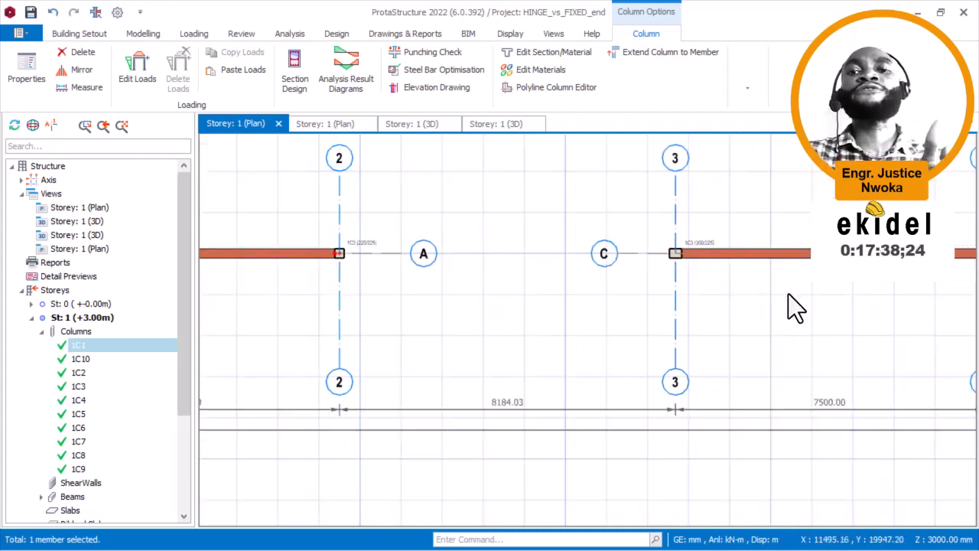
middle_drag(793, 272, 488, 257)
scroll(488, 257, up, 1)
scroll(351, 217, up, 1)
mouse_move(351, 217)
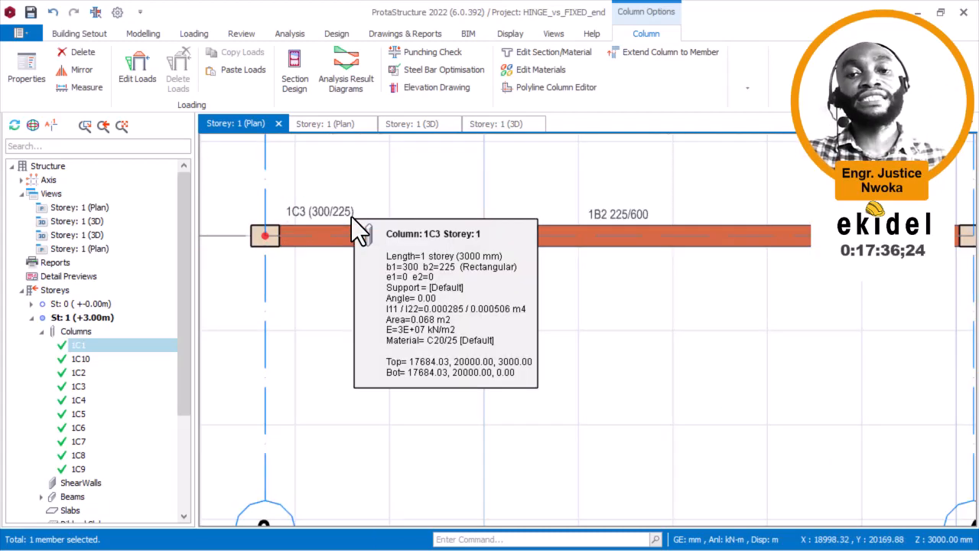
middle_drag(351, 217, 413, 248)
scroll(405, 256, up, 1)
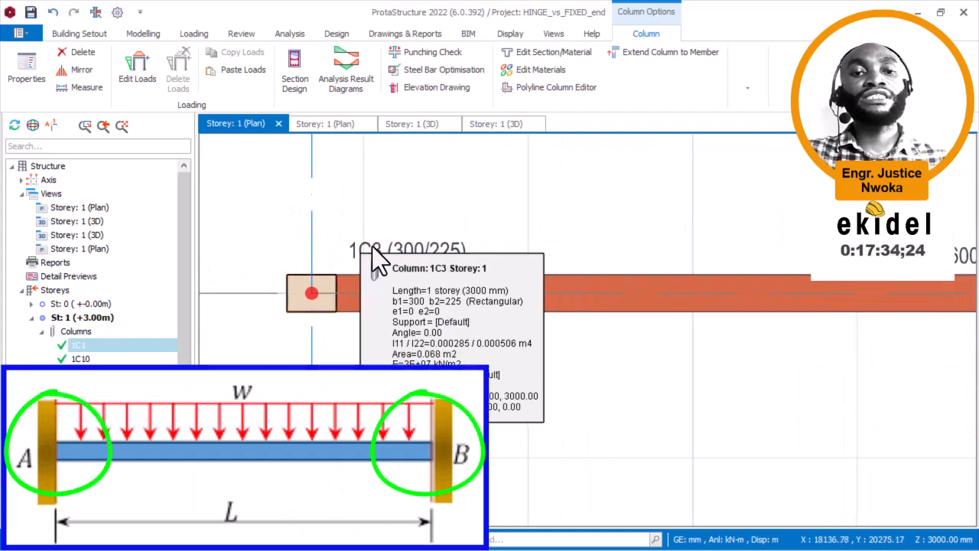
scroll(426, 259, up, 1)
scroll(419, 245, up, 2)
scroll(448, 245, down, 3)
scroll(452, 244, up, 2)
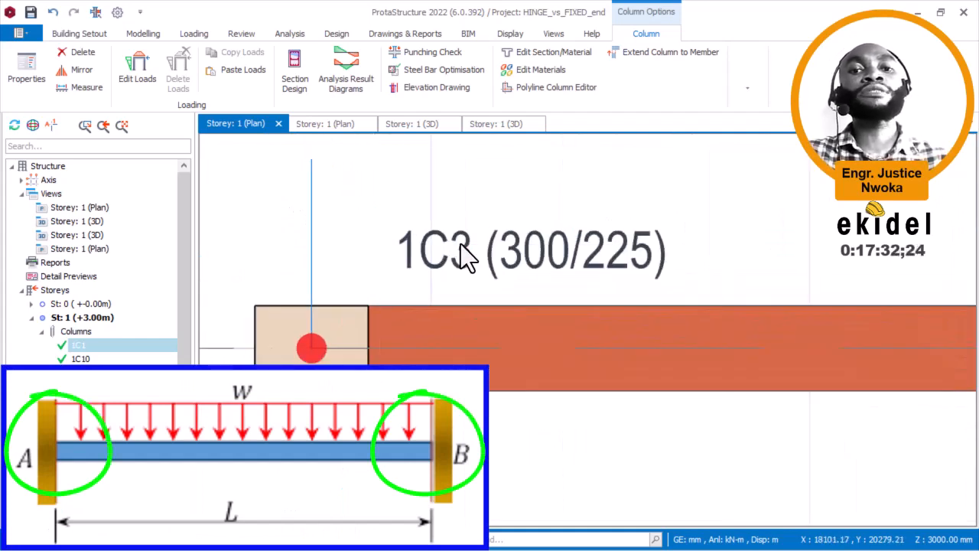
mouse_move(463, 244)
scroll(462, 244, up, 1)
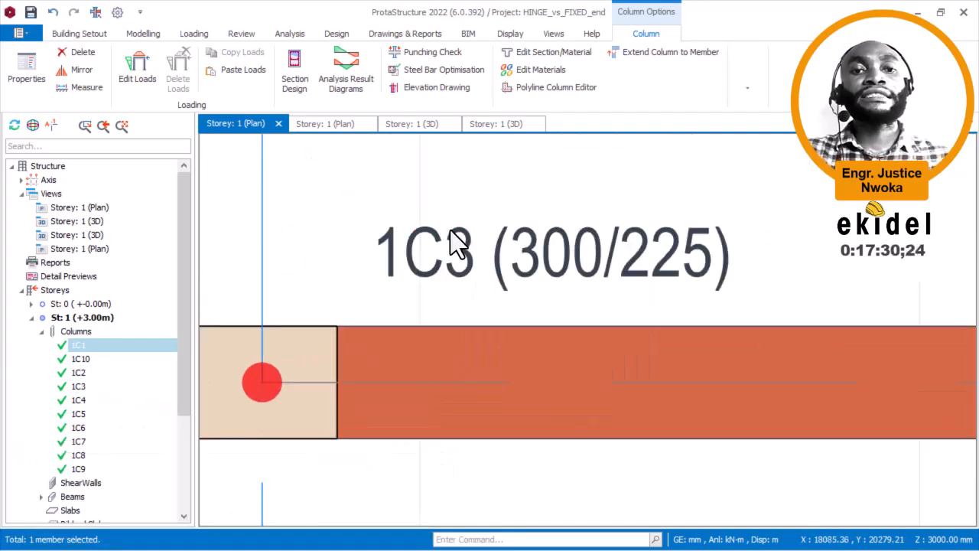
- Show the design status plan and check the status and section size of column 1C3
click(333, 128)
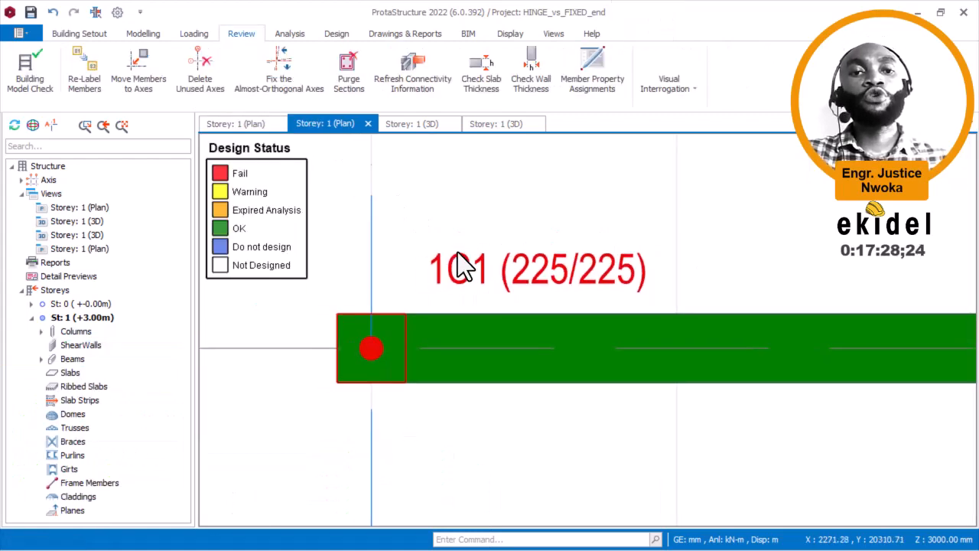
scroll(583, 244, down, 3)
middle_drag(776, 280, 371, 275)
middle_drag(765, 258, 405, 260)
scroll(608, 241, up, 2)
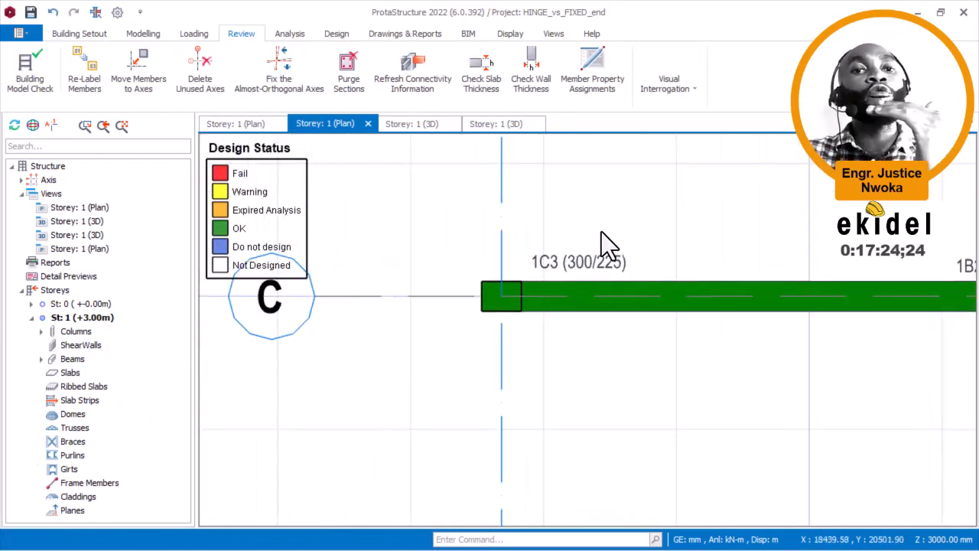
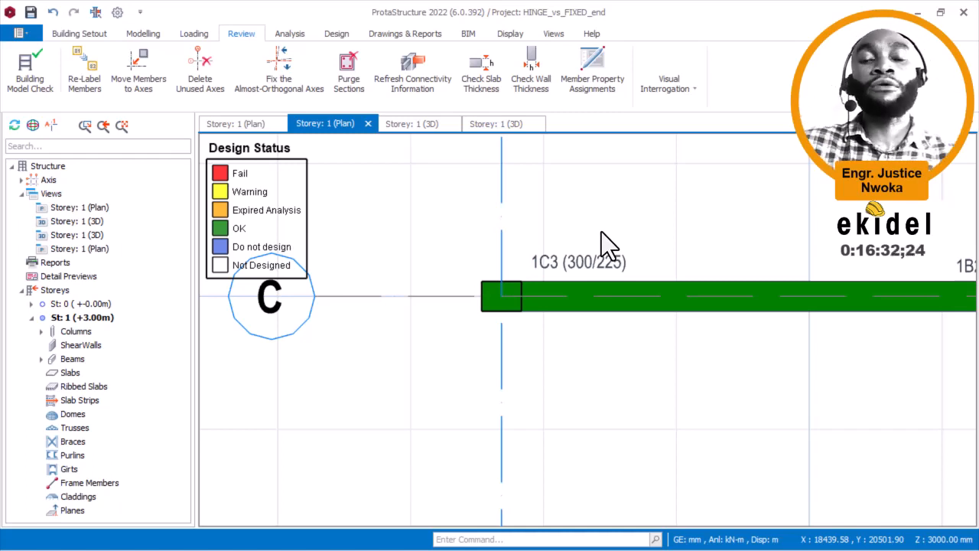
- Compare hinged beam 1B1 and columns 1C1 and 1C2 with column 1C3 in the design status plan
scroll(654, 232, down, 5)
middle_drag(575, 250, 971, 287)
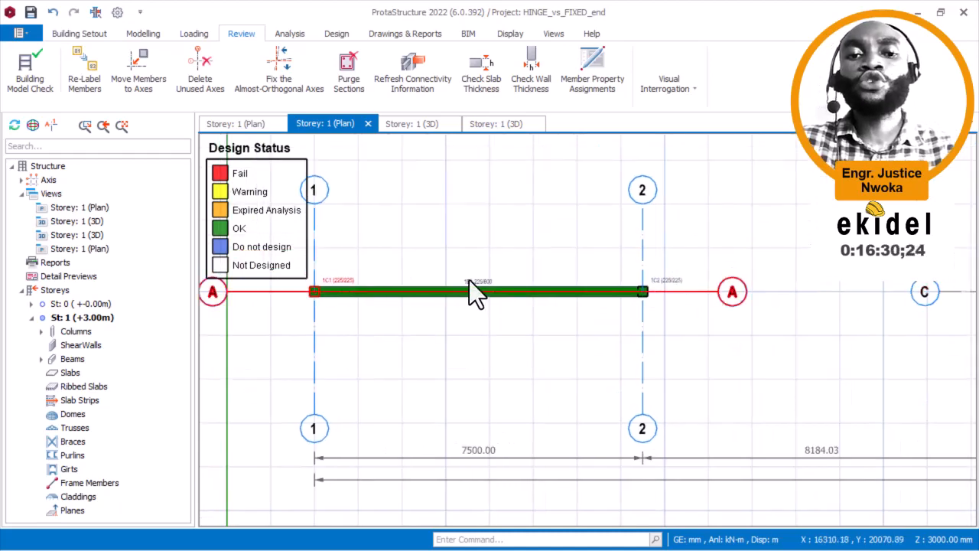
middle_drag(355, 257, 487, 262)
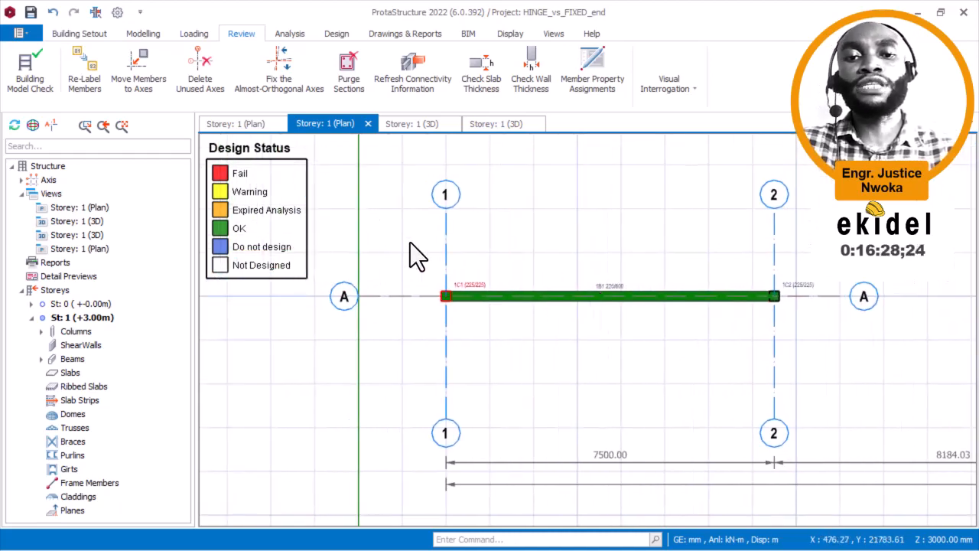
drag(379, 218, 413, 255)
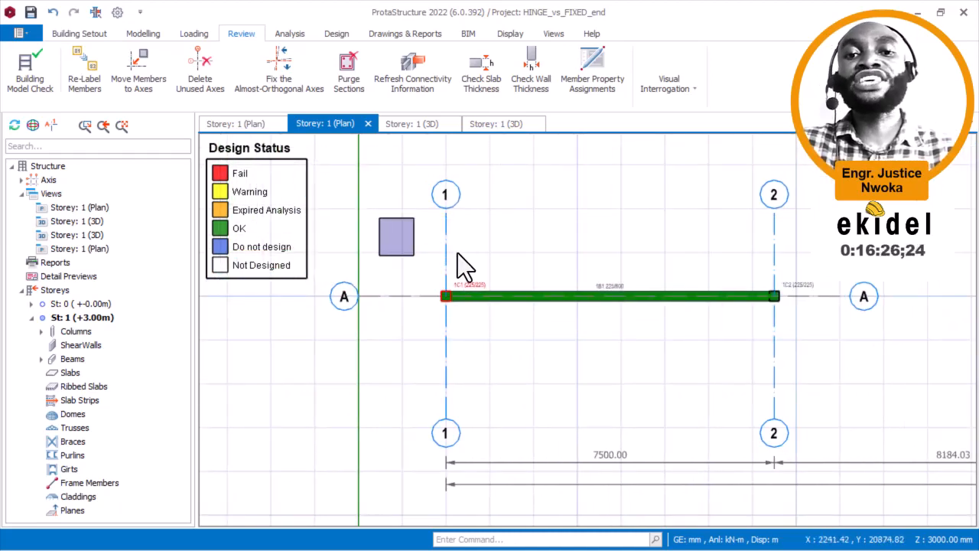
scroll(377, 243, down, 2)
middle_drag(845, 306, 447, 281)
scroll(621, 258, up, 4)
middle_drag(599, 258, 977, 323)
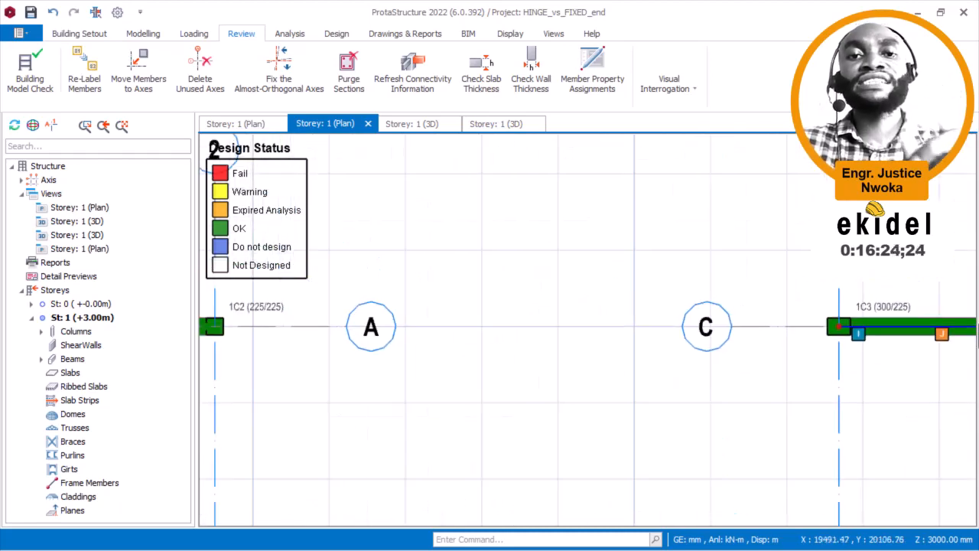
middle_drag(326, 326, 719, 322)
middle_drag(389, 309, 680, 298)
scroll(426, 284, up, 3)
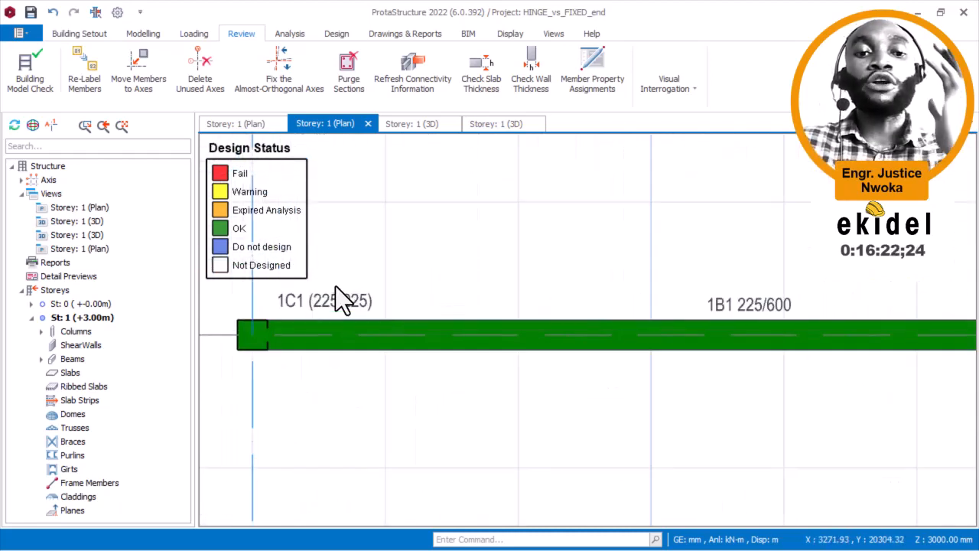
- Examine column 1C1's section size and beam 1B1's hinge and member information where they meet
middle_drag(335, 286, 452, 281)
scroll(450, 309, up, 2)
scroll(448, 313, down, 5)
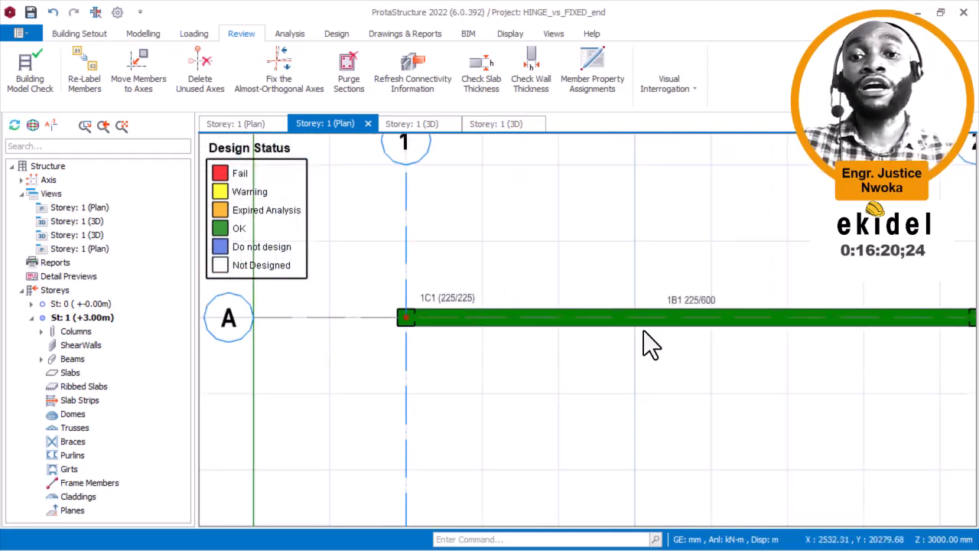
scroll(670, 321, up, 3)
scroll(683, 310, up, 2)
middle_drag(736, 286, 680, 293)
scroll(580, 291, down, 4)
middle_drag(281, 280, 446, 302)
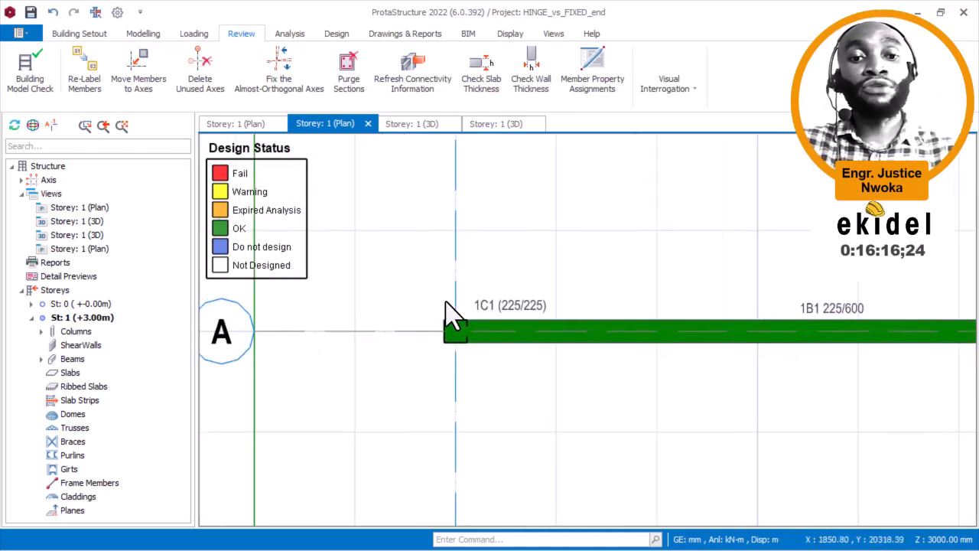
scroll(465, 312, up, 3)
scroll(467, 370, up, 2)
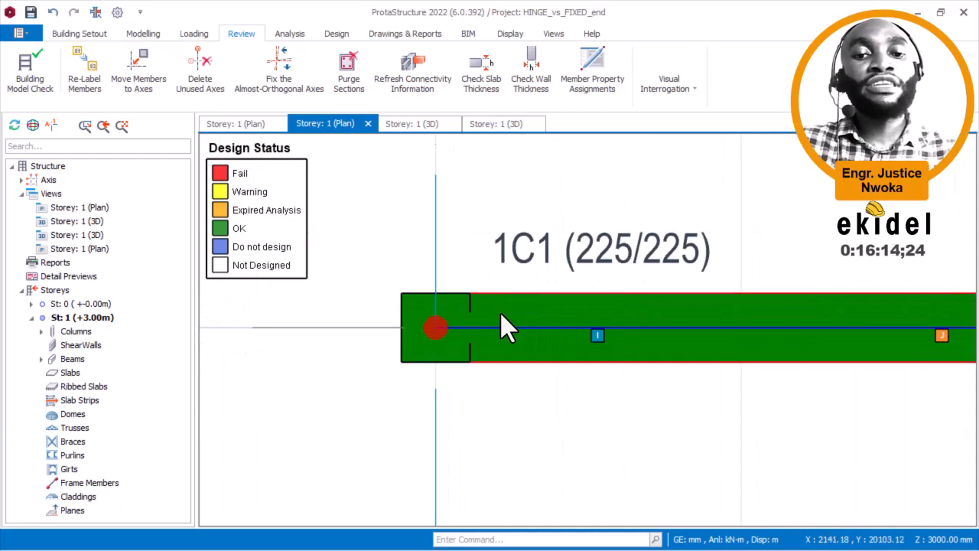
scroll(647, 255, up, 2)
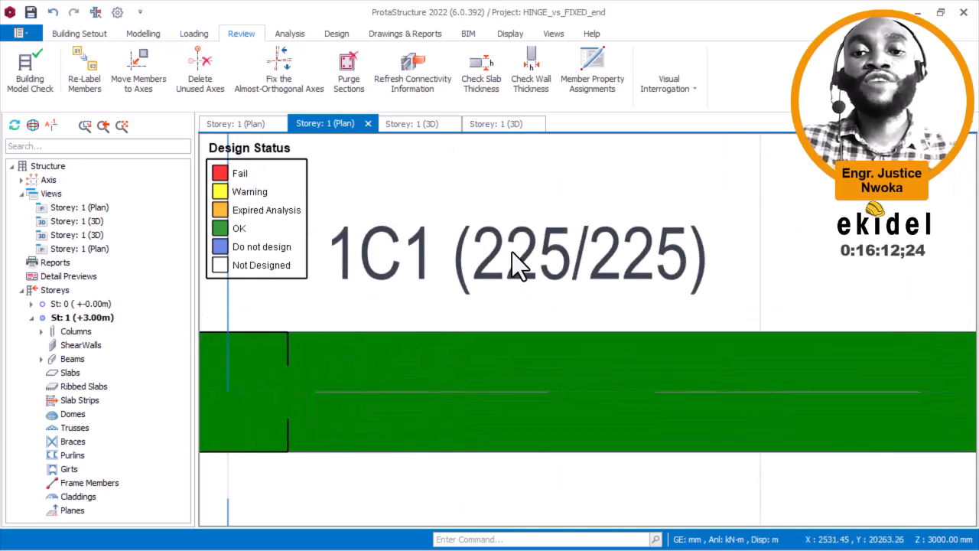
scroll(448, 323, down, 2)
scroll(474, 319, up, 2)
mouse_move(478, 312)
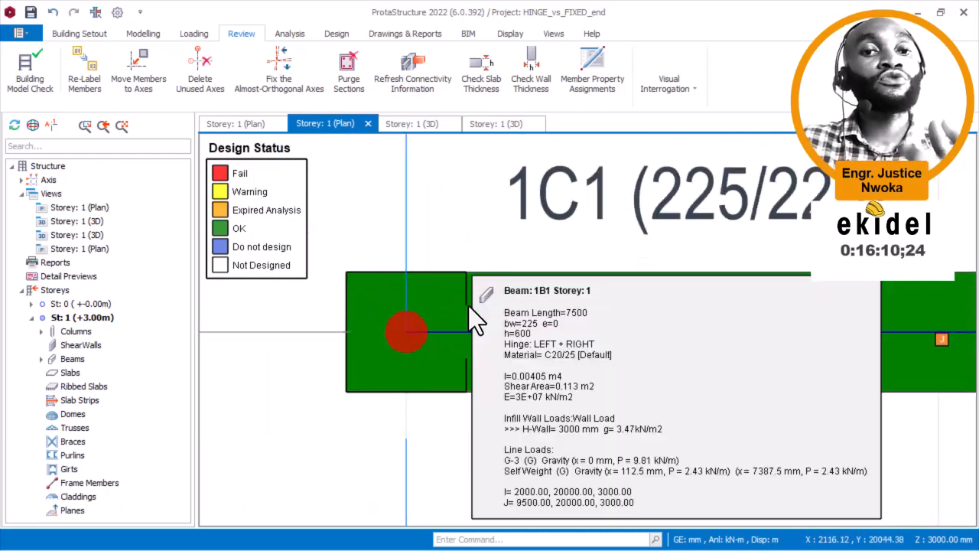
- Inspect column 1C3's section size and beam 1B2's member information at their fixed connection
scroll(465, 302, down, 6)
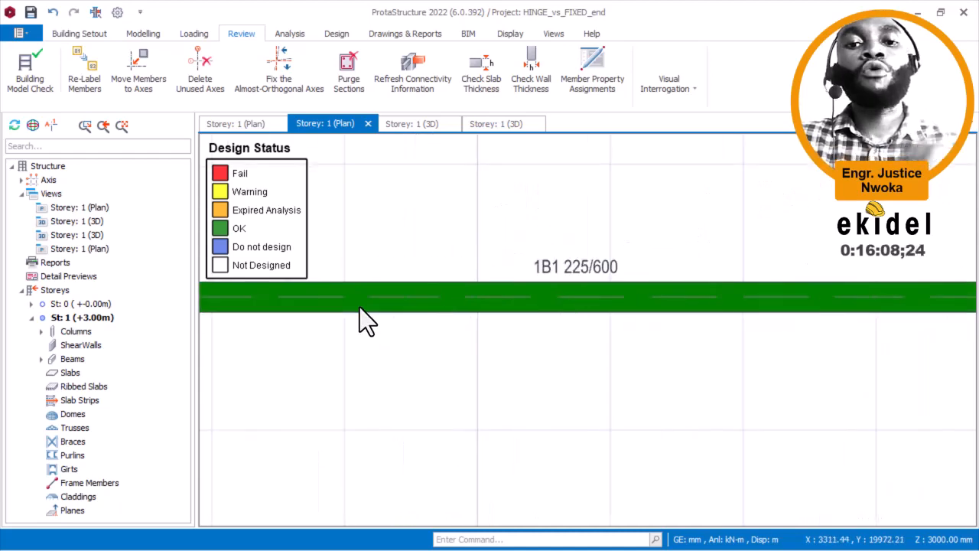
middle_drag(776, 304, 333, 303)
middle_drag(664, 306, 237, 306)
scroll(641, 282, up, 3)
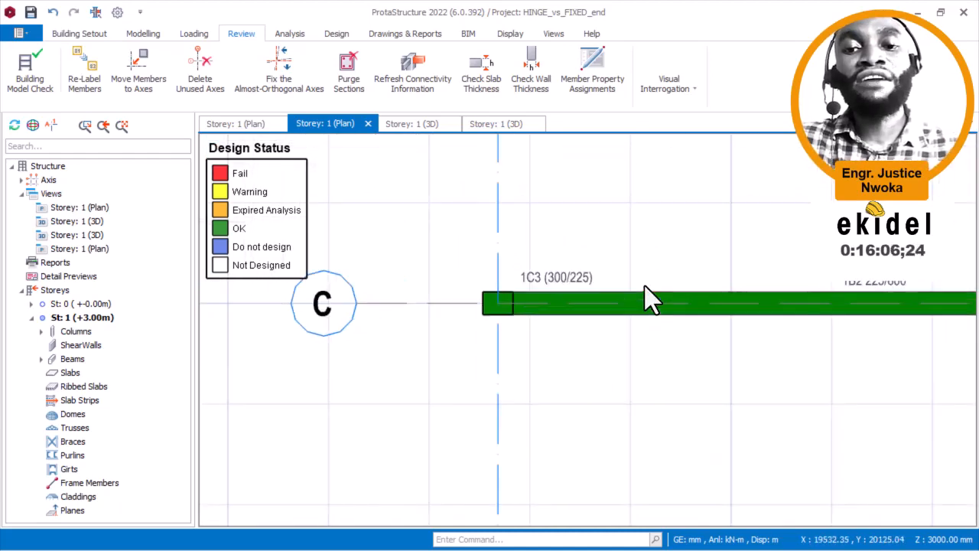
scroll(528, 275, up, 3)
mouse_move(685, 283)
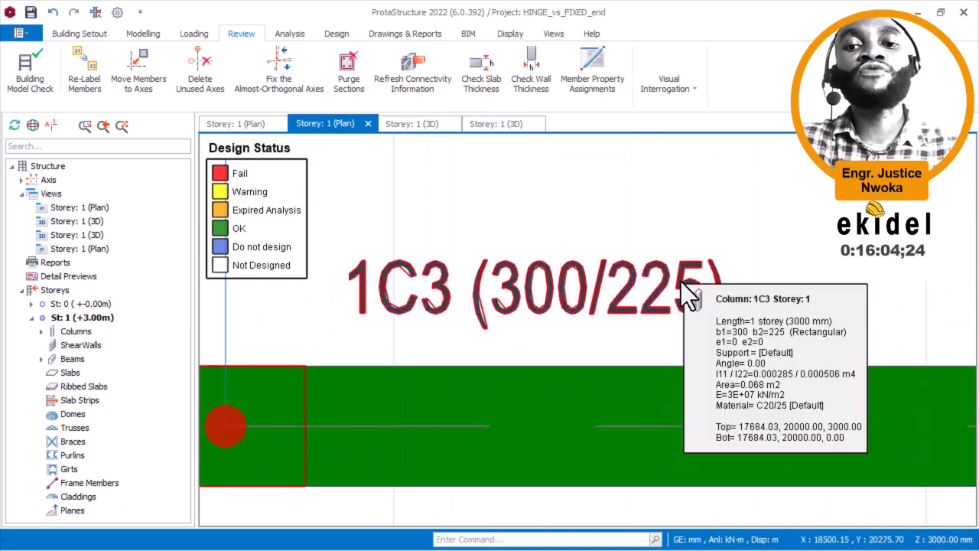
scroll(578, 267, down, 2)
middle_drag(498, 273, 558, 254)
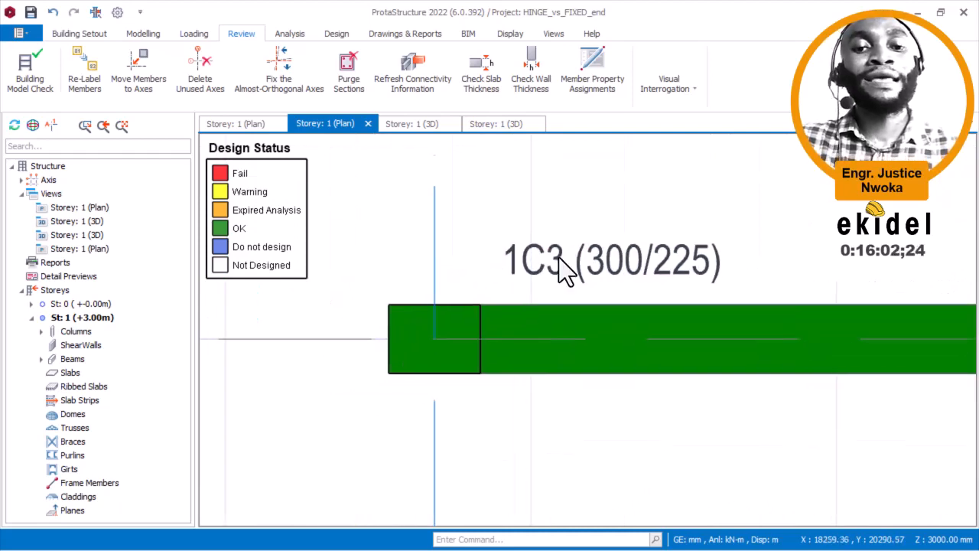
scroll(445, 311, up, 3)
mouse_move(462, 300)
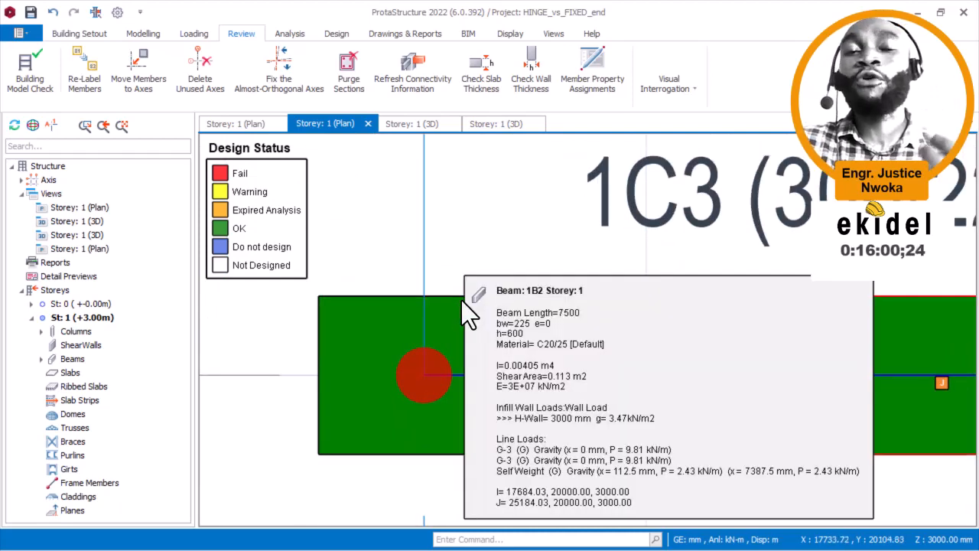
scroll(413, 295, down, 2)
scroll(402, 300, down, 2)
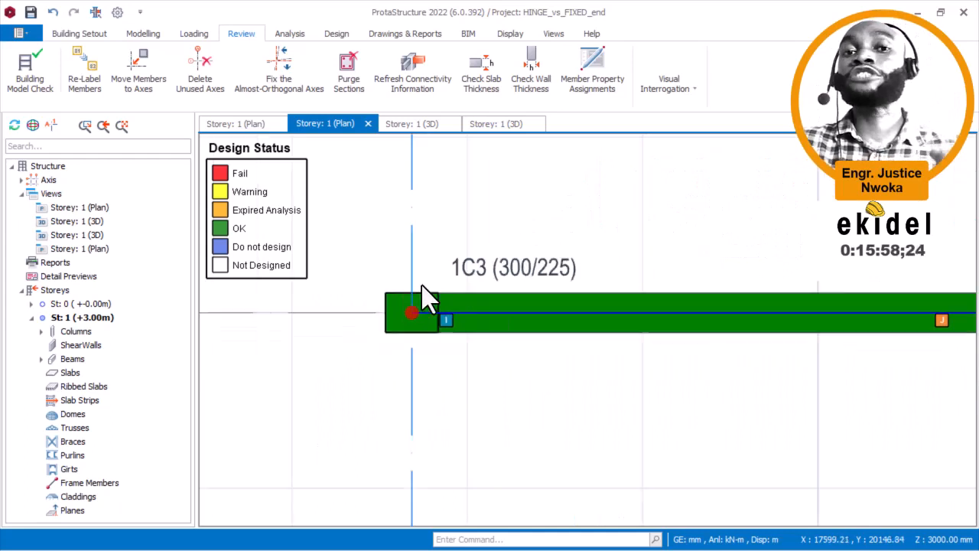
middle_drag(451, 256, 557, 264)
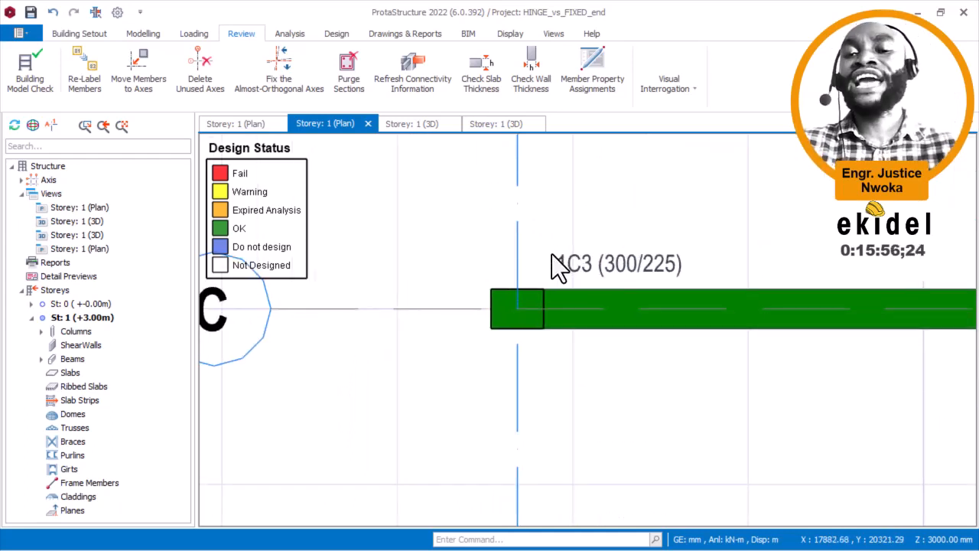
- Review beam 1B1's section size together with its end columns 1C1 and 1C2
scroll(508, 249, down, 2)
middle_drag(230, 234, 616, 252)
scroll(374, 256, down, 1)
middle_drag(420, 269, 607, 287)
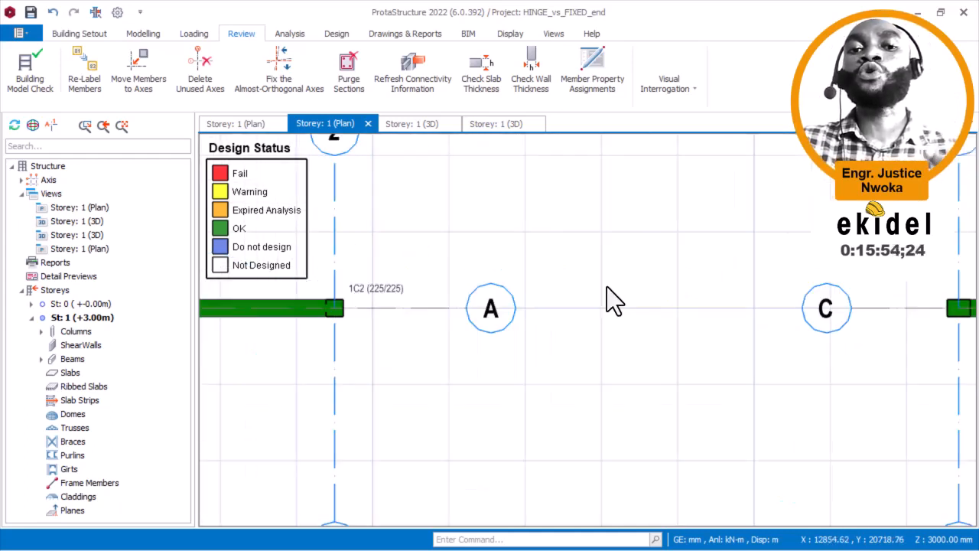
middle_drag(218, 298, 651, 343)
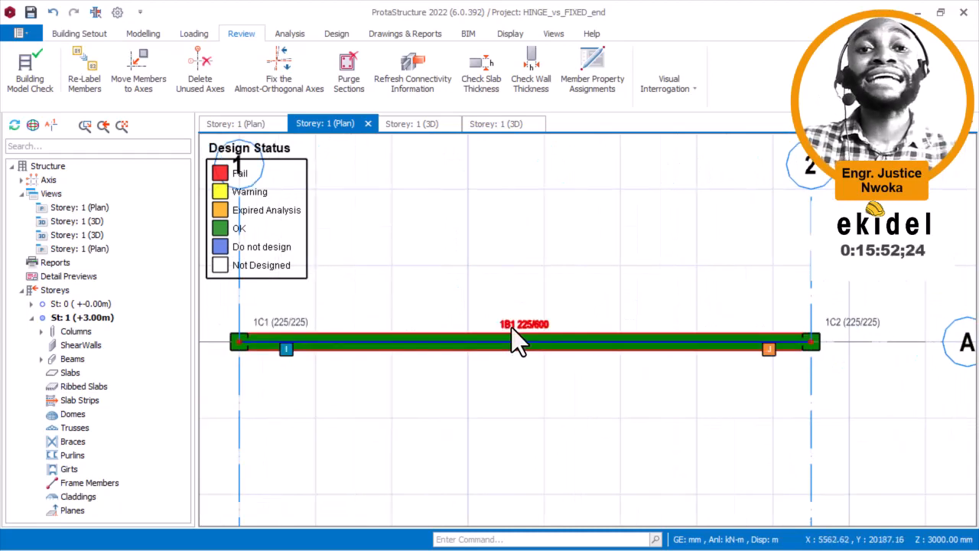
mouse_move(511, 328)
- Check beam 1B2's section size label for comparison with beam 1B1
scroll(511, 327, down, 3)
middle_drag(549, 329, 268, 300)
middle_drag(689, 325, 475, 316)
scroll(671, 299, up, 5)
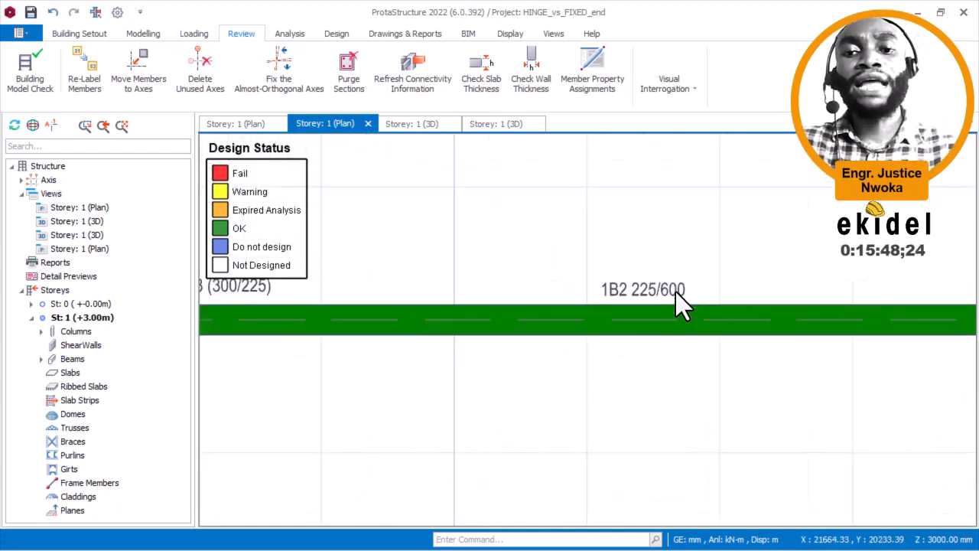
scroll(673, 295, up, 3)
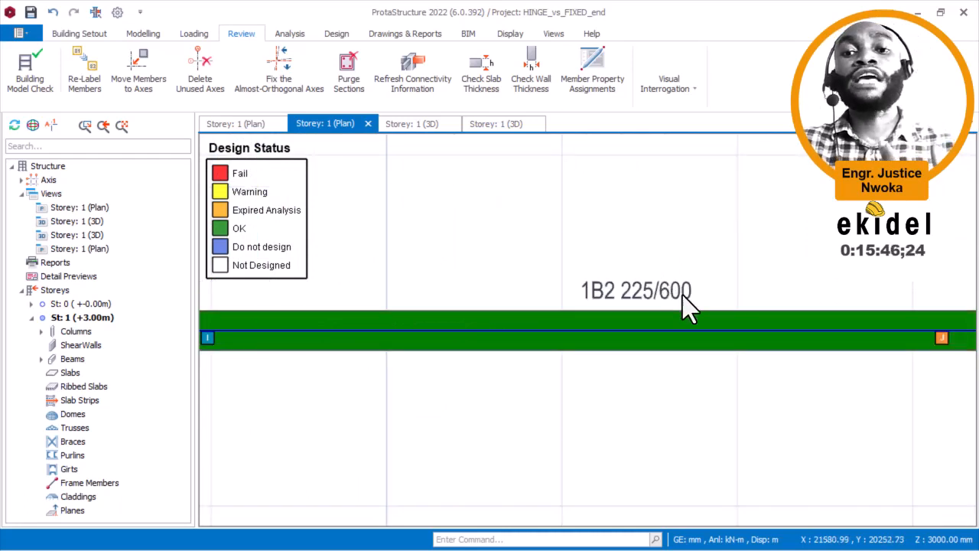
mouse_move(674, 289)
scroll(734, 282, up, 2)
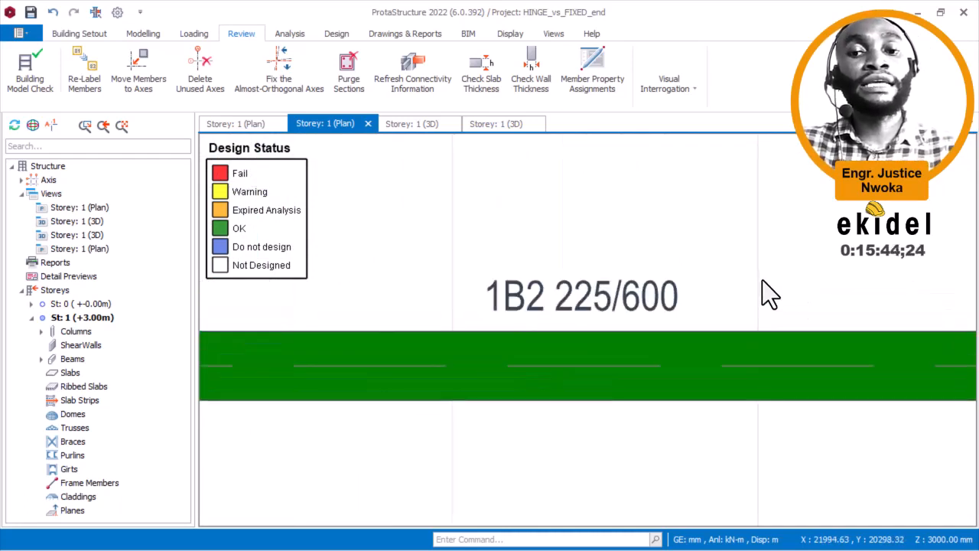
- Check beam 1B2's span dimension from grid line 3 in the design status plan
scroll(709, 305, down, 4)
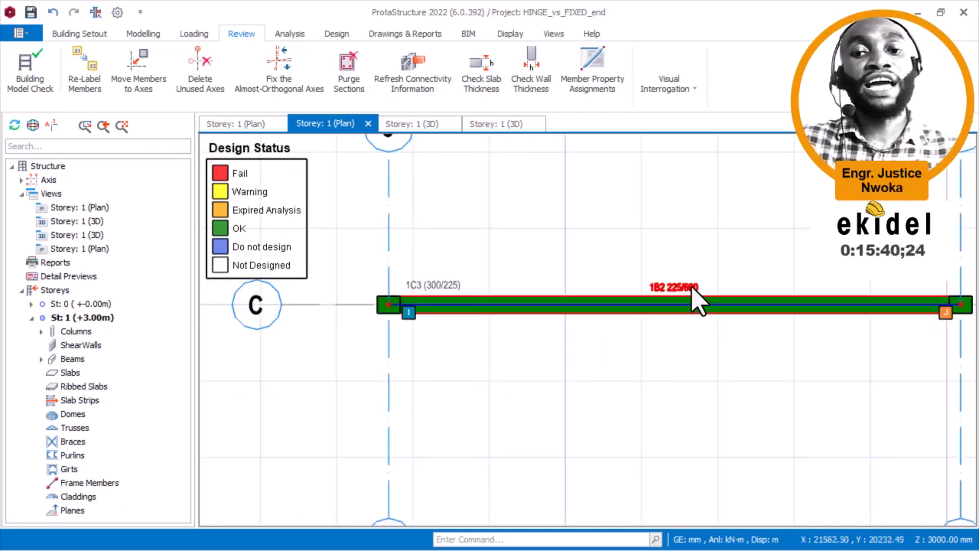
scroll(694, 299, down, 3)
scroll(673, 437, up, 2)
scroll(653, 466, up, 2)
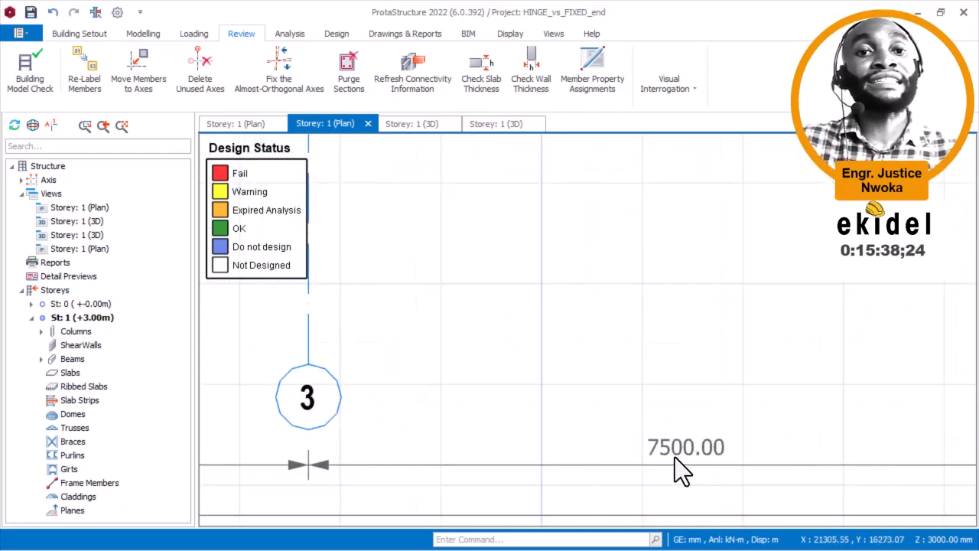
middle_drag(675, 457, 781, 457)
middle_drag(625, 429, 808, 431)
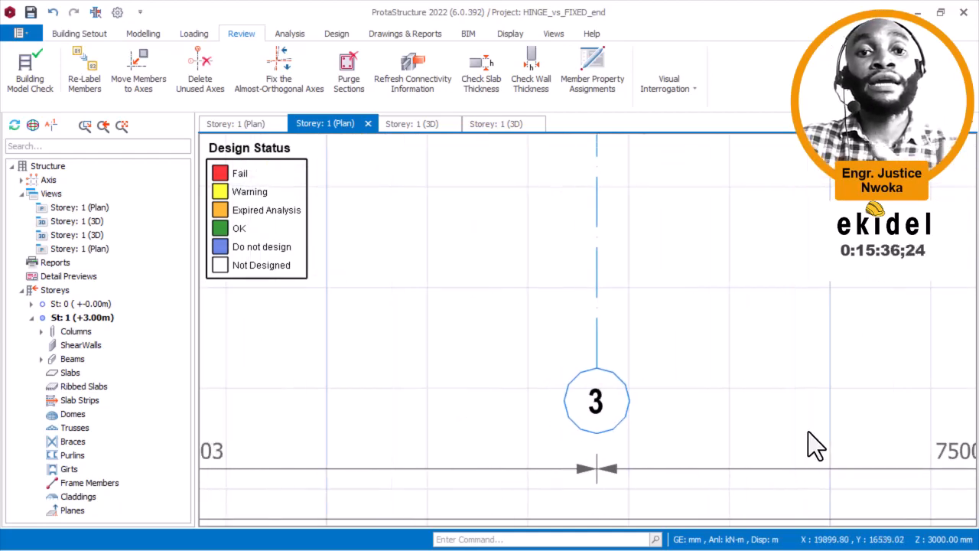
- Check beam 1B1's span dimension and section size against those of beam 1B2
scroll(808, 431, down, 2)
middle_drag(317, 358, 960, 420)
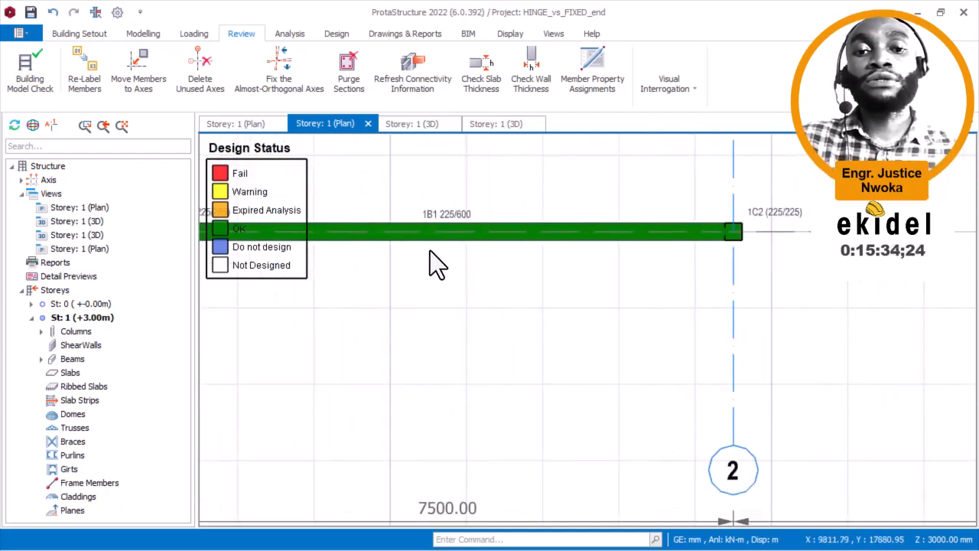
scroll(466, 223, up, 3)
scroll(500, 230, up, 1)
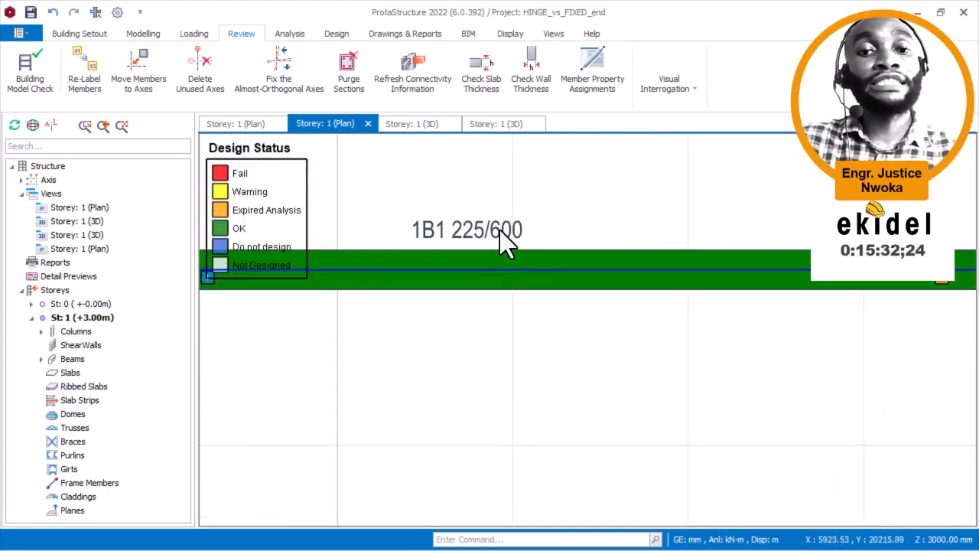
- Inspect beam 1B1's length, section, hinge and load properties in the design status plan
scroll(467, 231, down, 4)
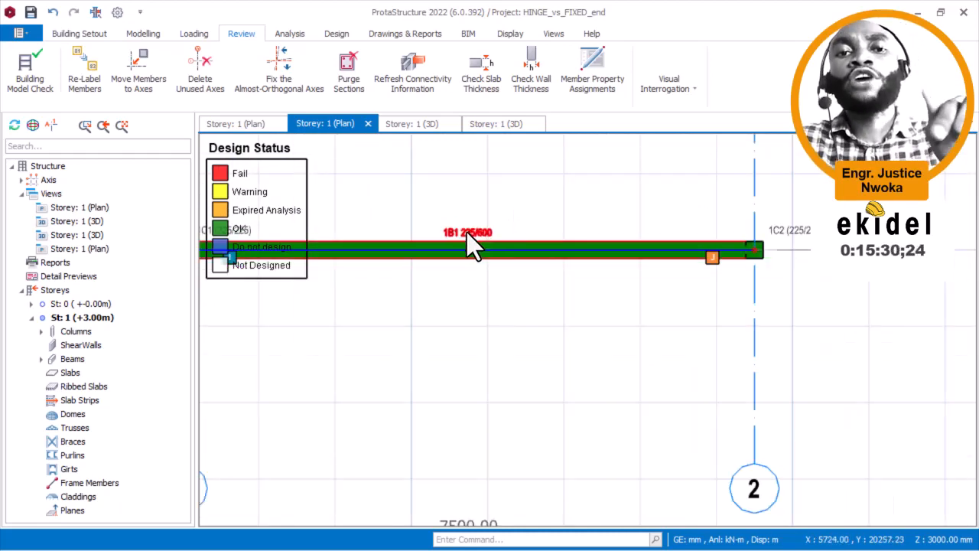
middle_drag(470, 247, 618, 273)
scroll(601, 264, up, 4)
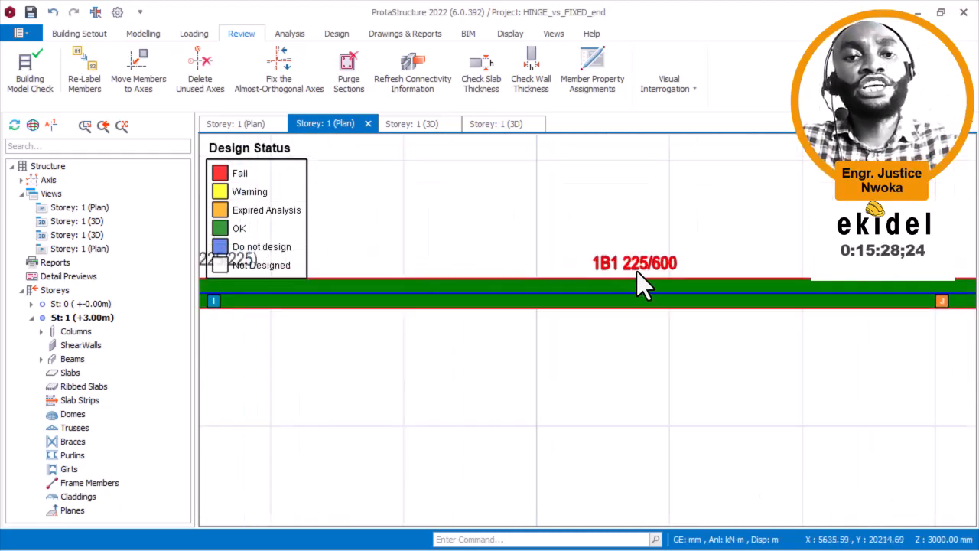
middle_drag(565, 309, 553, 320)
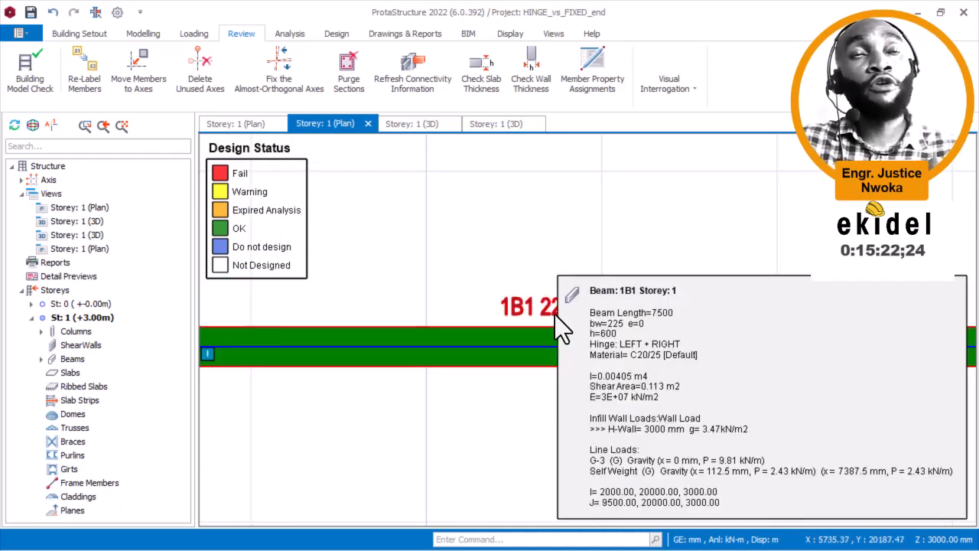
- Inspect beam 1B2's length, section and load properties for comparison with hinged beam 1B1
scroll(536, 314, down, 5)
middle_drag(724, 333, 346, 289)
middle_drag(699, 314, 553, 283)
scroll(578, 261, up, 3)
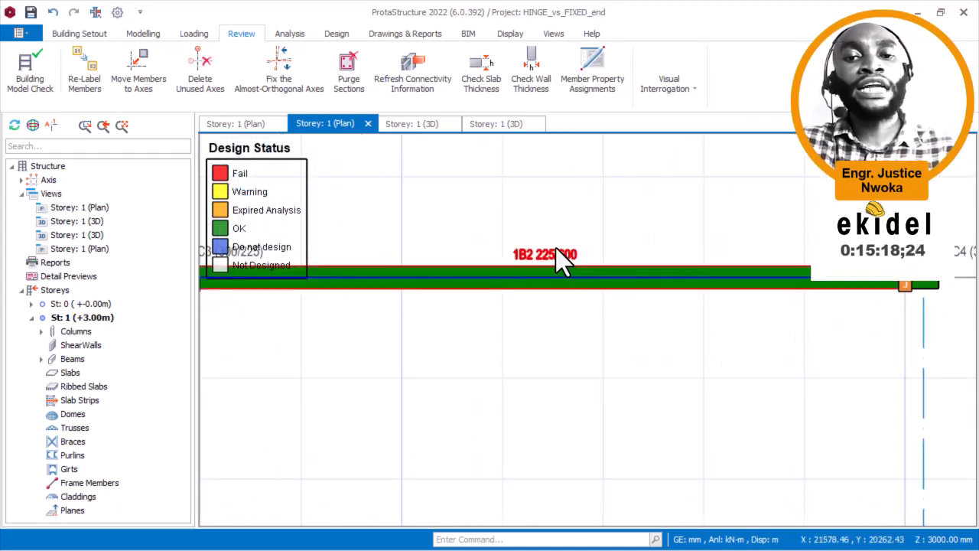
mouse_move(556, 248)
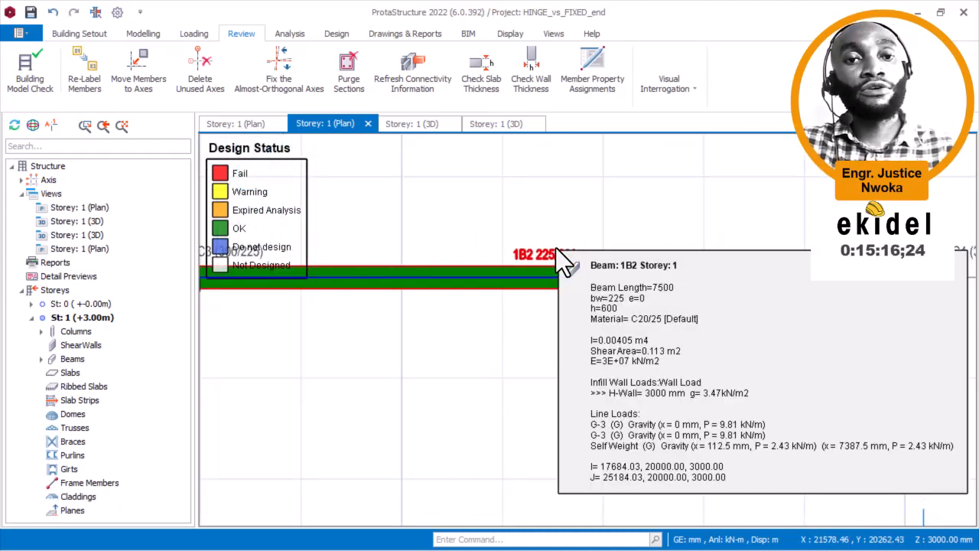
scroll(556, 249, up, 1)
scroll(556, 261, down, 2)
middle_drag(494, 270, 548, 273)
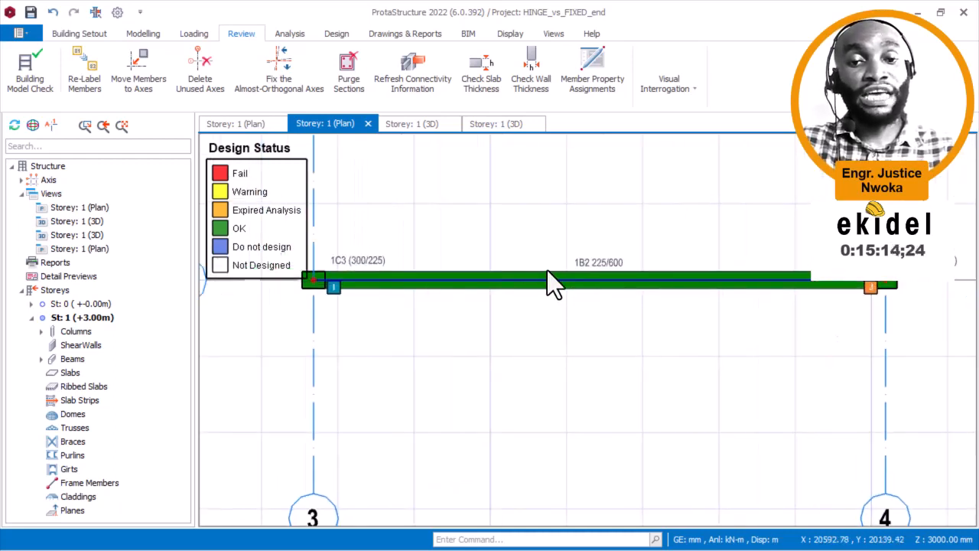
scroll(552, 268, up, 2)
mouse_move(593, 276)
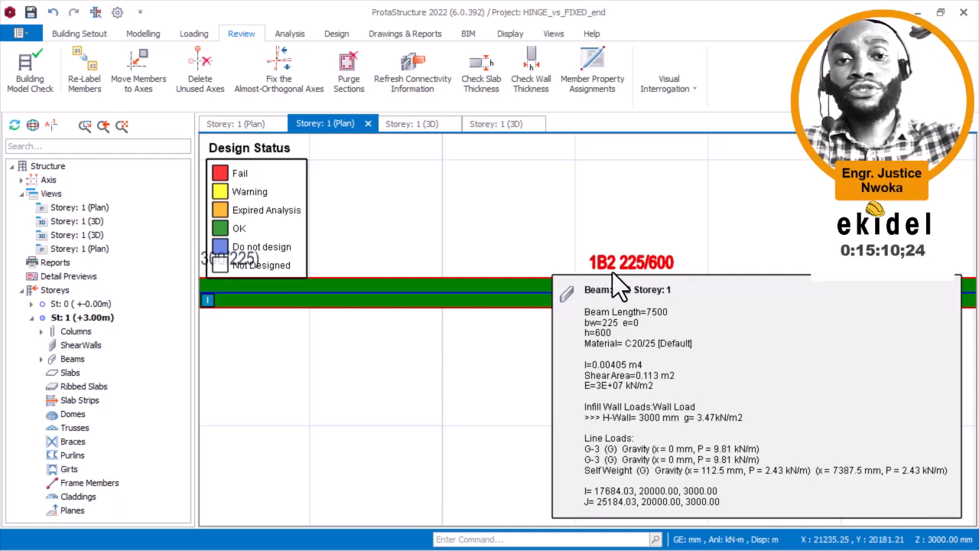
- Examine column 1C2's size label at grid line 2 and the layout of both beams along the grid
middle_drag(717, 234, 647, 224)
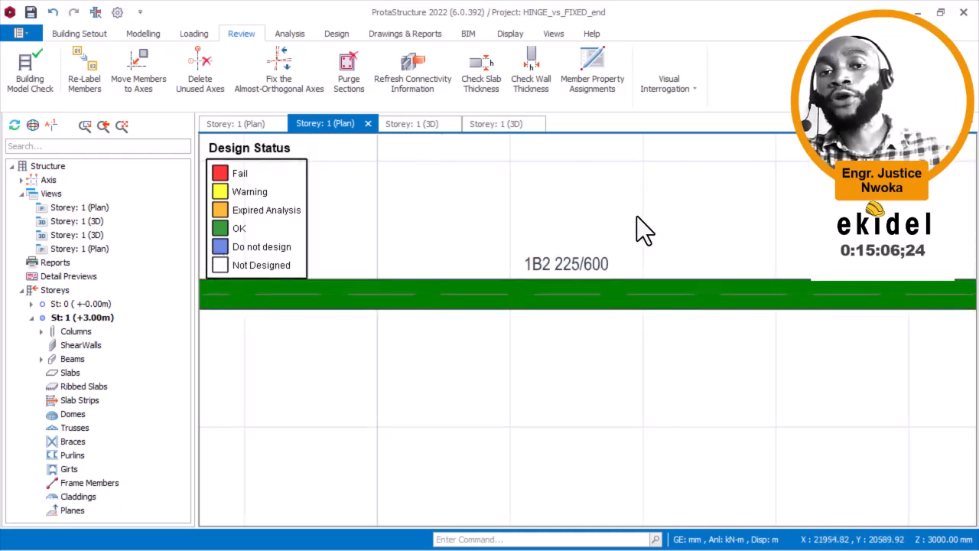
scroll(646, 218, down, 3)
scroll(605, 258, up, 2)
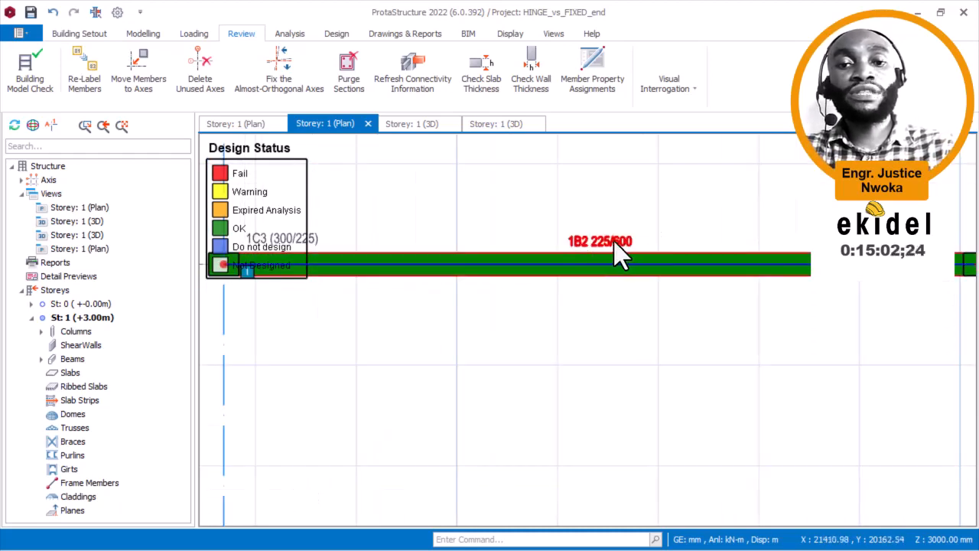
scroll(621, 249, down, 1)
middle_drag(626, 243, 921, 276)
mouse_move(659, 257)
scroll(943, 274, down, 2)
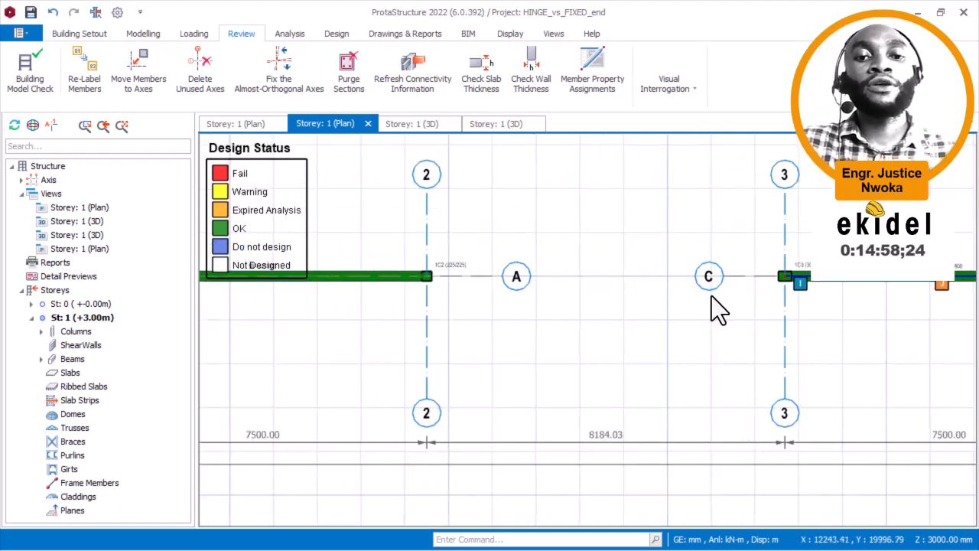
middle_drag(253, 285, 451, 241)
scroll(668, 317, up, 1)
middle_drag(758, 307, 638, 309)
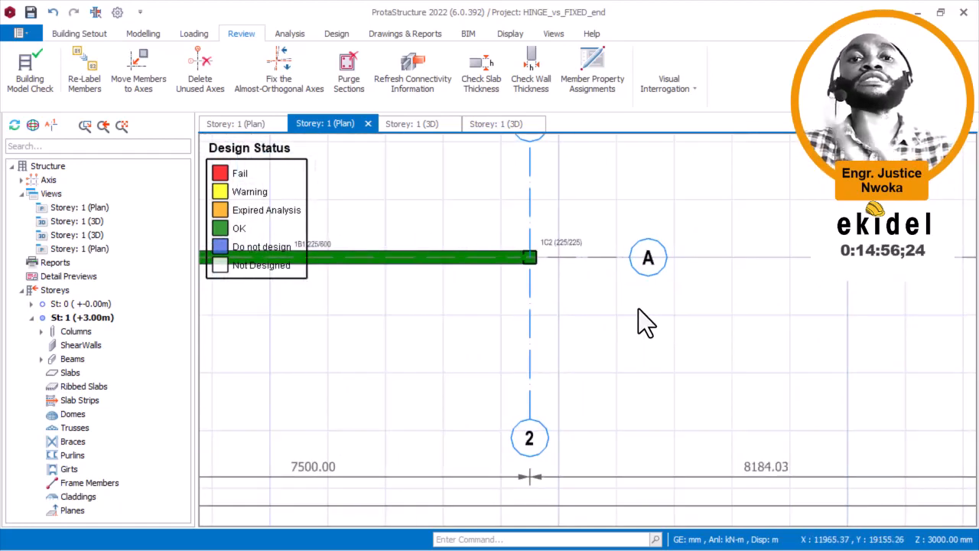
scroll(636, 310, down, 2)
middle_drag(753, 302, 630, 302)
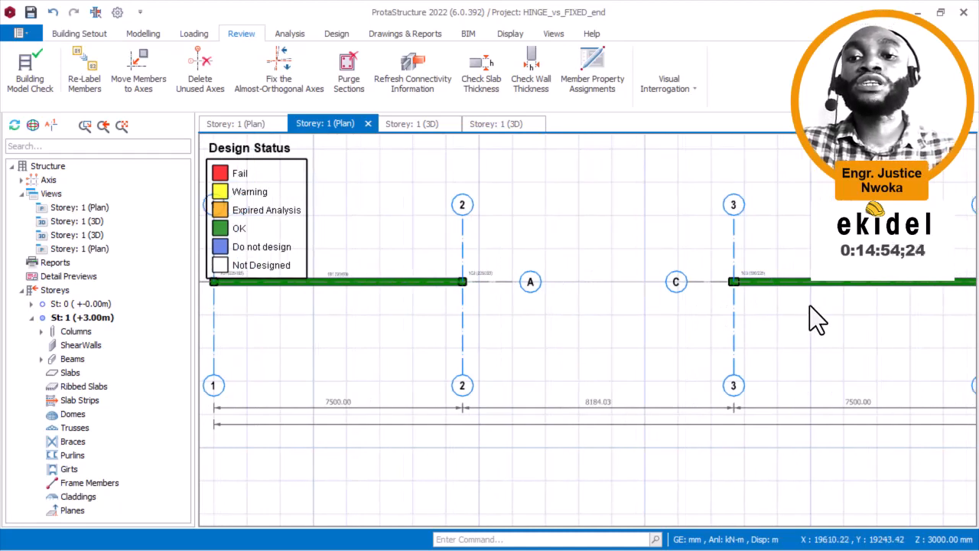
- Inspect the section properties of column 1C3 at the grid line 3 end of beam 1B2
scroll(810, 305, up, 1)
middle_drag(783, 293, 601, 269)
scroll(634, 258, up, 1)
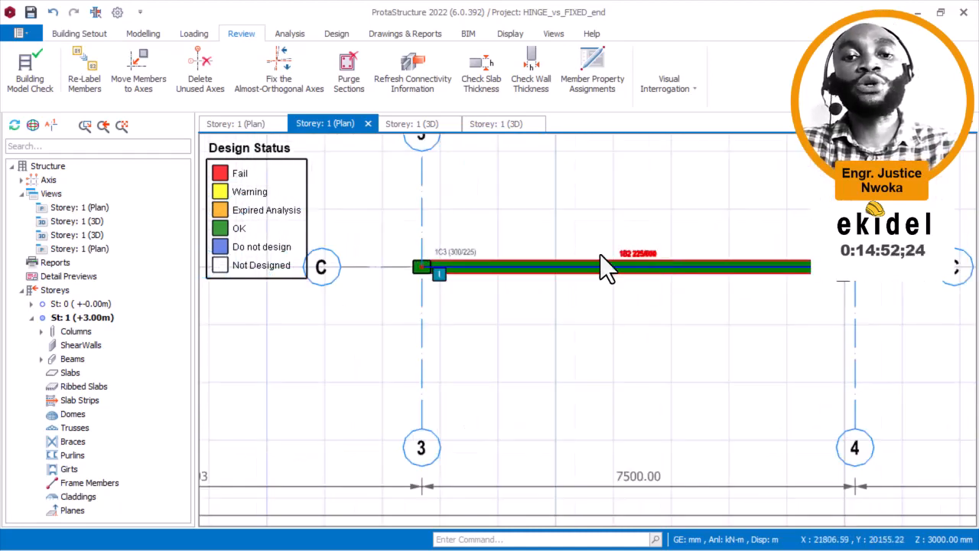
scroll(464, 247, up, 1)
scroll(444, 256, up, 1)
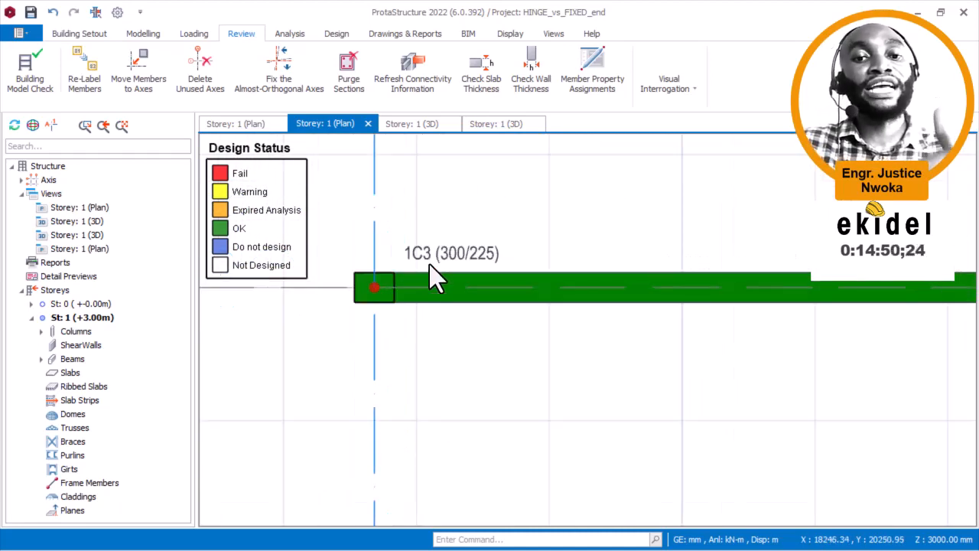
mouse_move(435, 253)
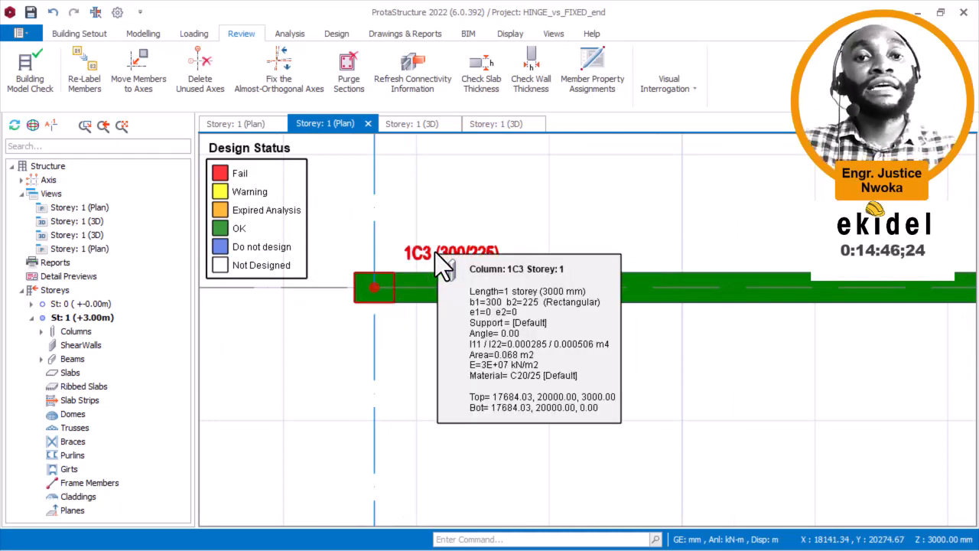
- Recheck the properties of beam 1B2 between grid lines 3 and 4
scroll(435, 252, down, 1)
scroll(502, 231, down, 1)
middle_drag(802, 273, 629, 280)
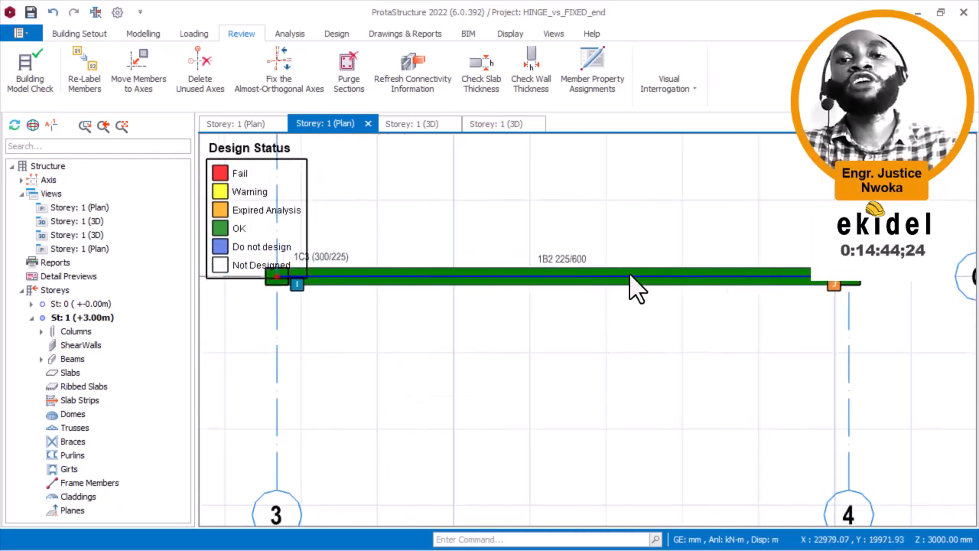
scroll(559, 276, up, 1)
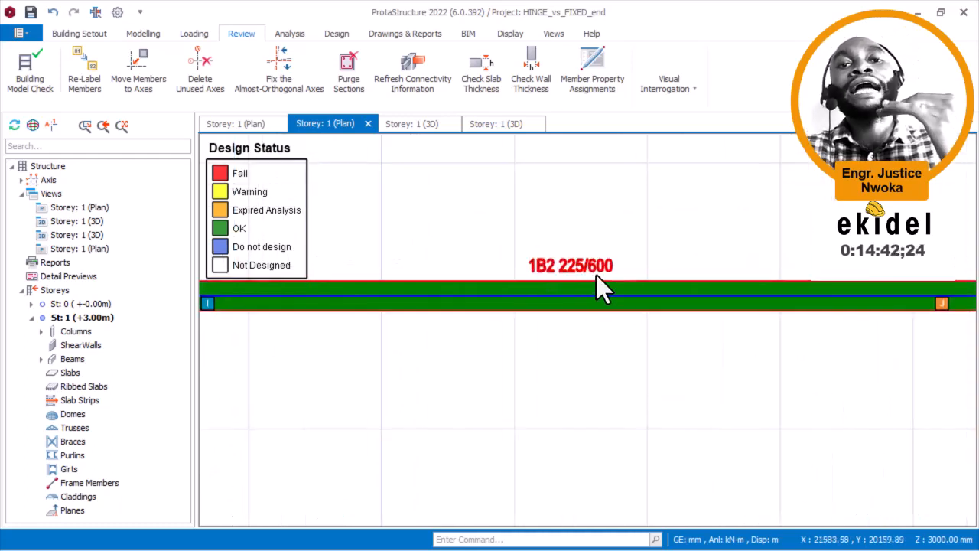
mouse_move(596, 275)
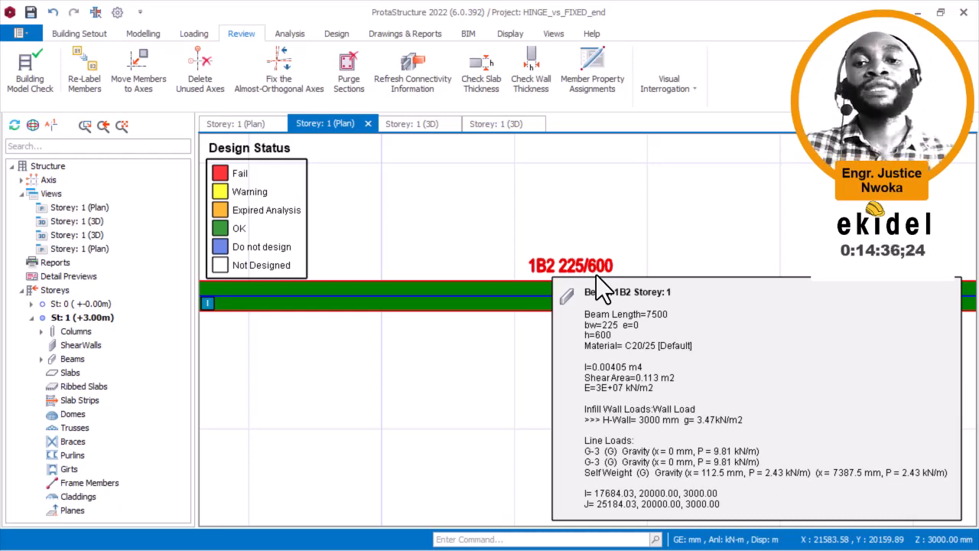
scroll(598, 359, down, 2)
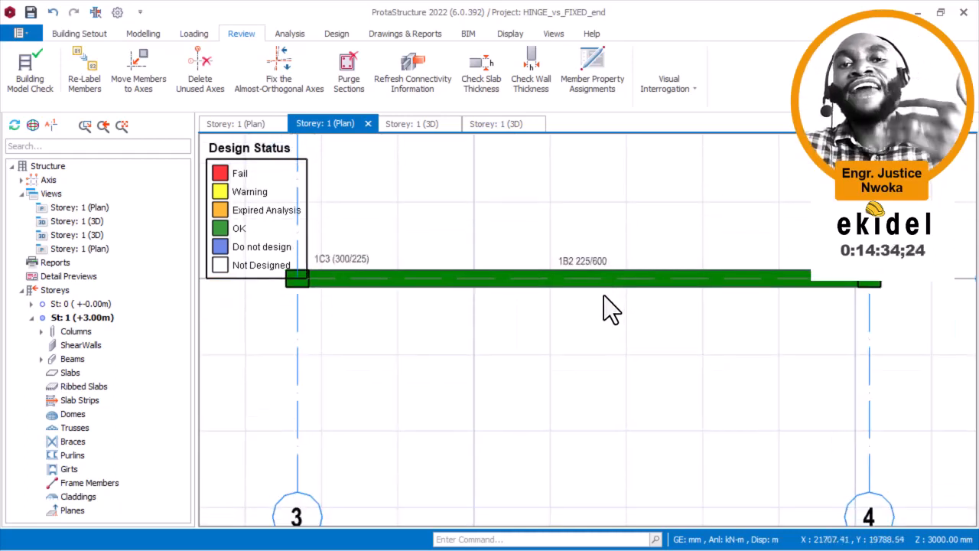
scroll(601, 319, up, 1)
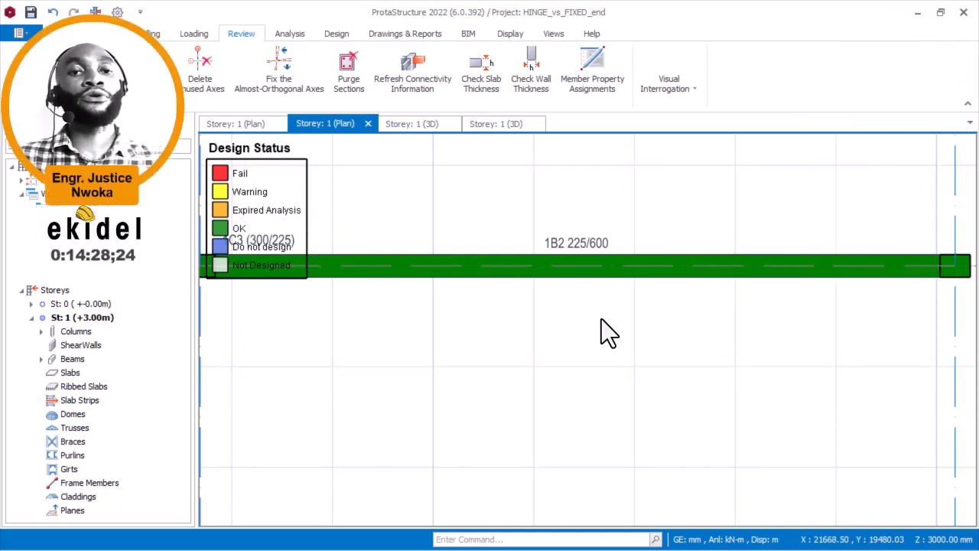
- Compare the end column sizes of beam 1B1 with those of beam 1B2
scroll(582, 293, down, 3)
middle_drag(664, 266, 974, 244)
middle_drag(617, 287, 893, 287)
scroll(445, 236, up, 1)
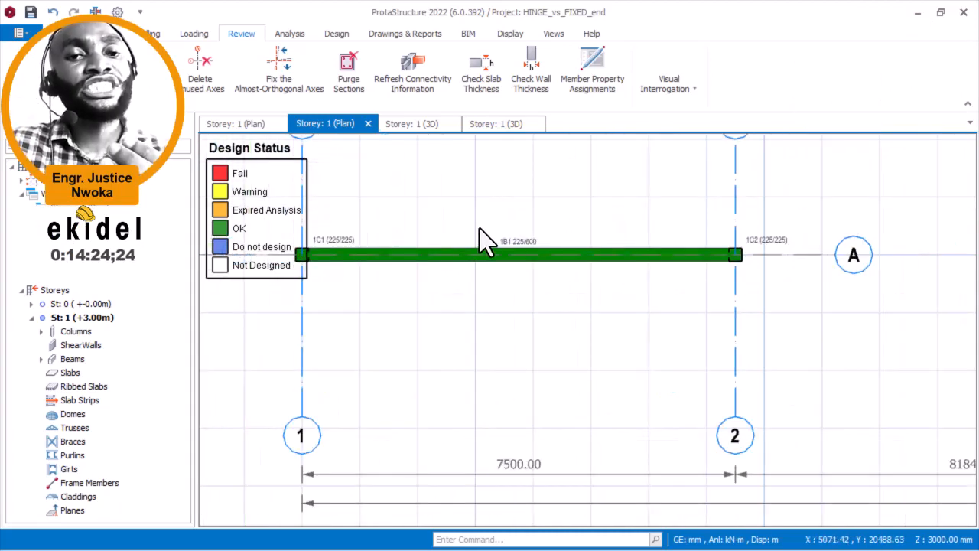
scroll(465, 231, down, 2)
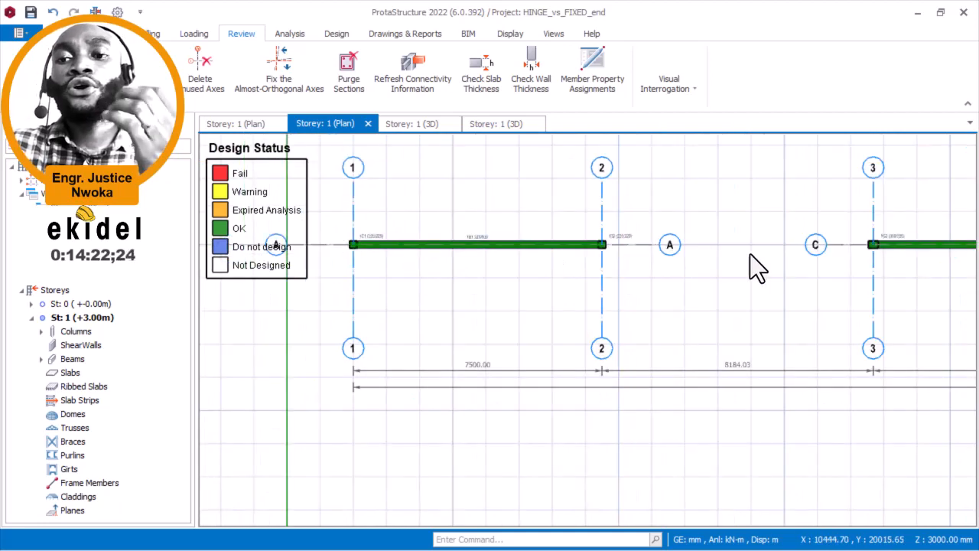
middle_drag(749, 269, 454, 263)
scroll(708, 236, up, 1)
scroll(709, 237, up, 2)
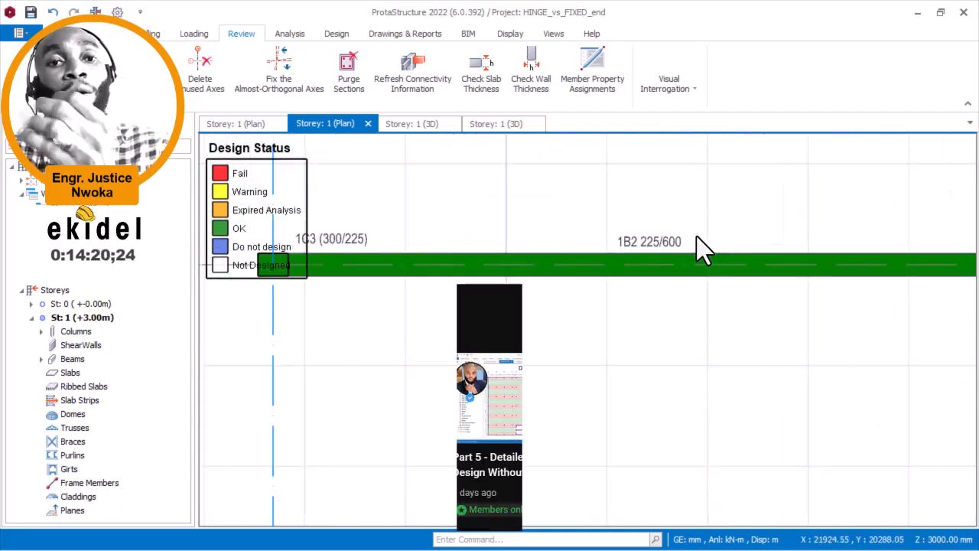
scroll(739, 238, down, 2)
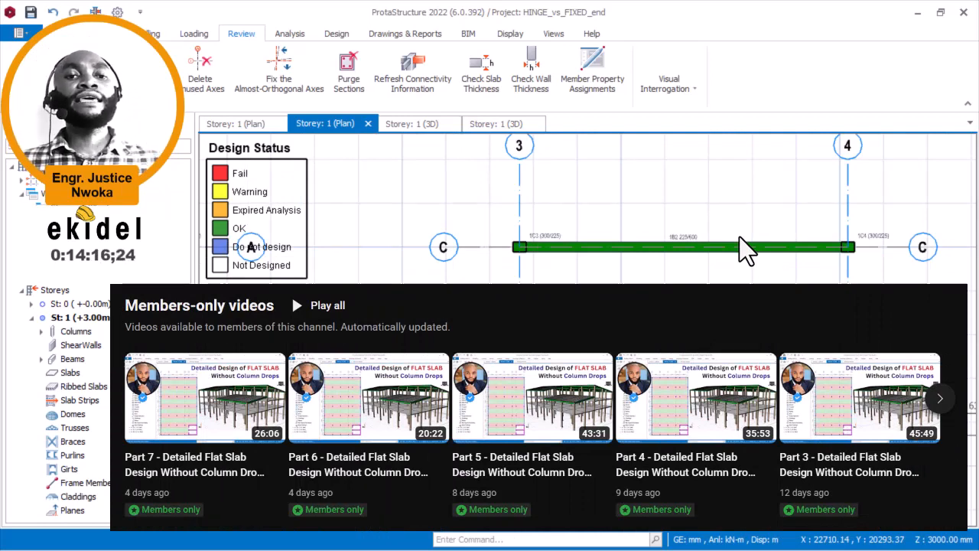
- Compare beam 1B1's span between grid lines 1 and 2 with beam 1B2's span between grid lines 3 and 4
middle_drag(464, 301, 926, 320)
scroll(455, 323, down, 2)
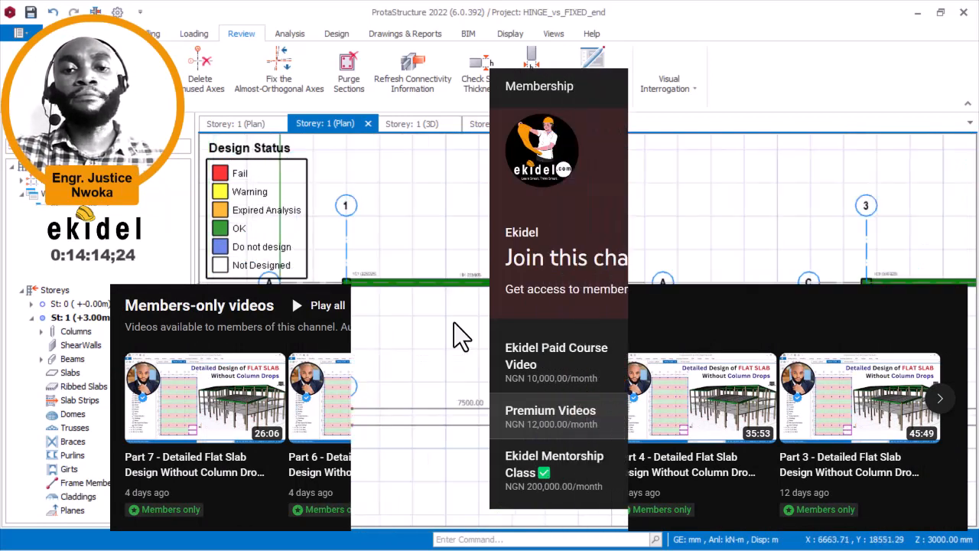
middle_drag(407, 334, 455, 319)
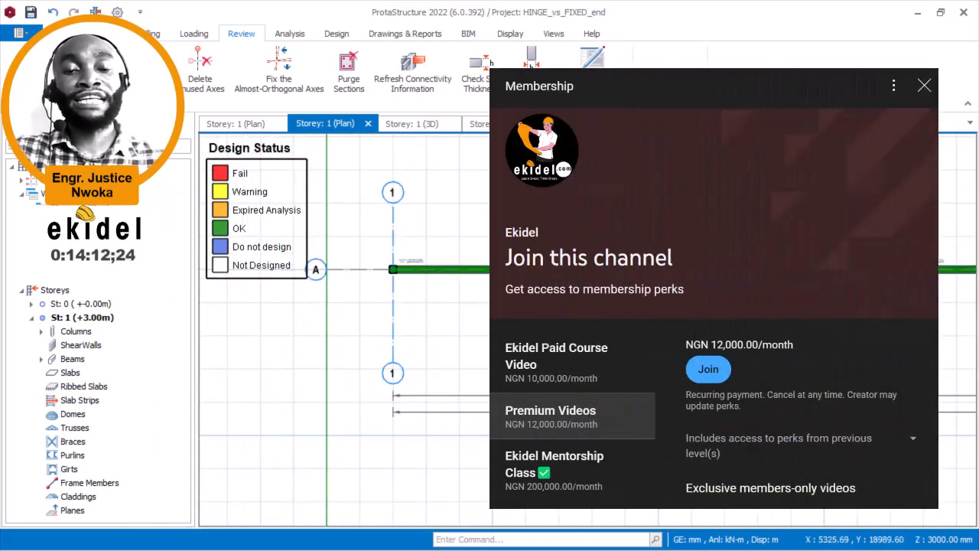
scroll(520, 302, up, 2)
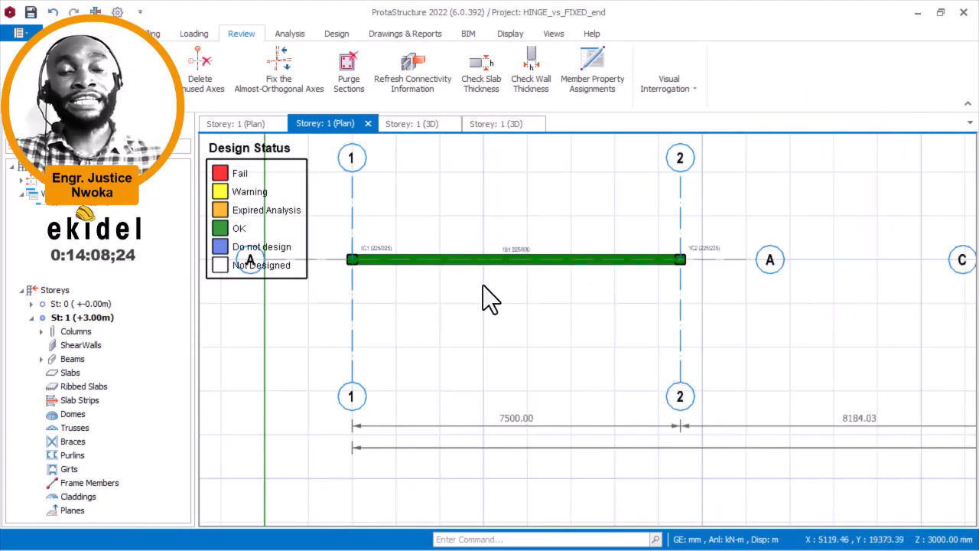
scroll(483, 290, down, 2)
middle_drag(780, 304, 519, 285)
scroll(615, 277, up, 3)
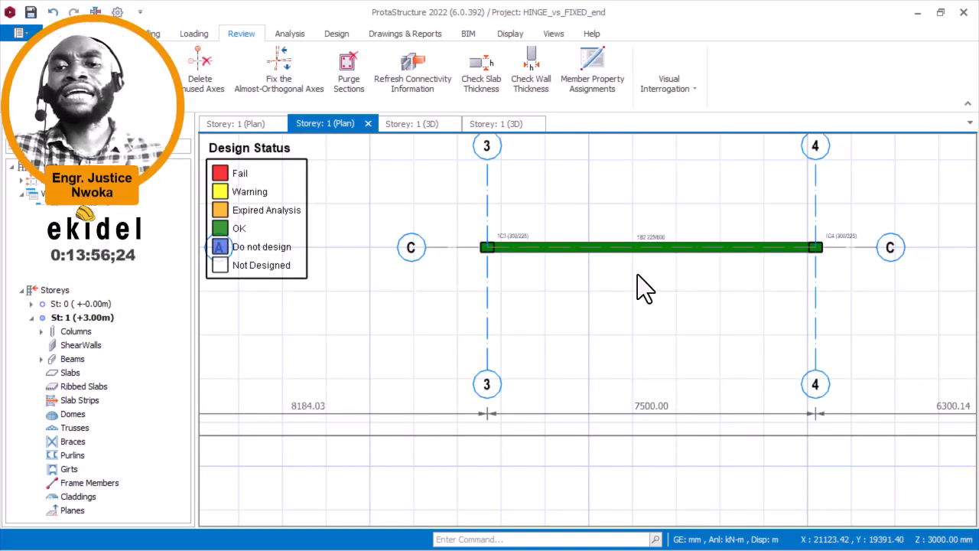
- Review hinged beam 1B1 with columns 1C1 and 1C2 against fixed-end beam 1B2 with columns 1C3 and 1C4
middle_drag(570, 309, 772, 340)
scroll(772, 340, down, 2)
middle_drag(482, 341, 568, 355)
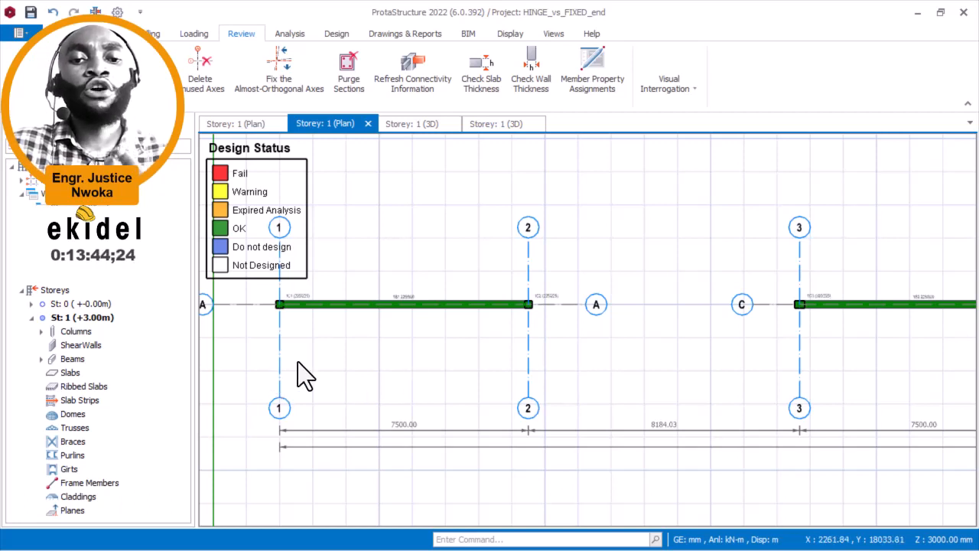
scroll(371, 357, up, 3)
middle_drag(403, 329, 445, 328)
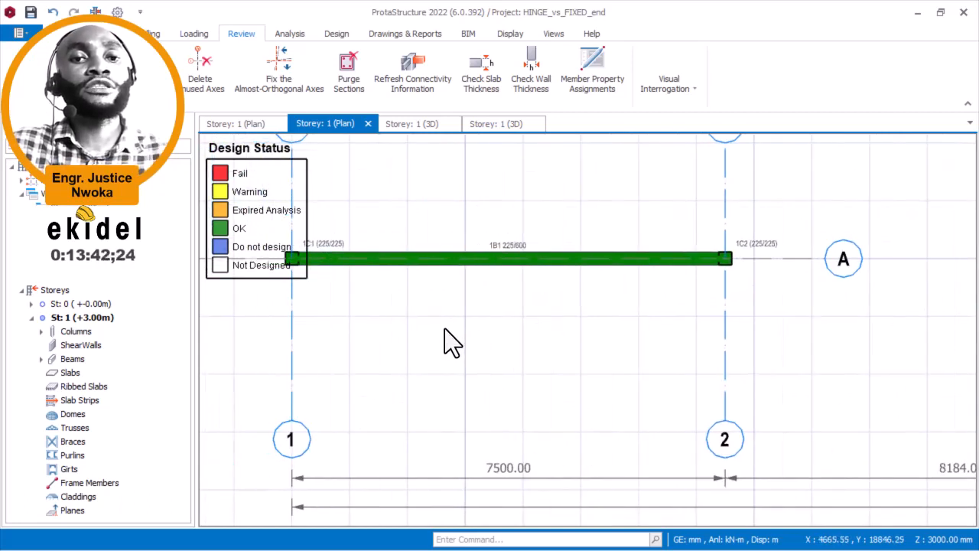
scroll(417, 318, down, 1)
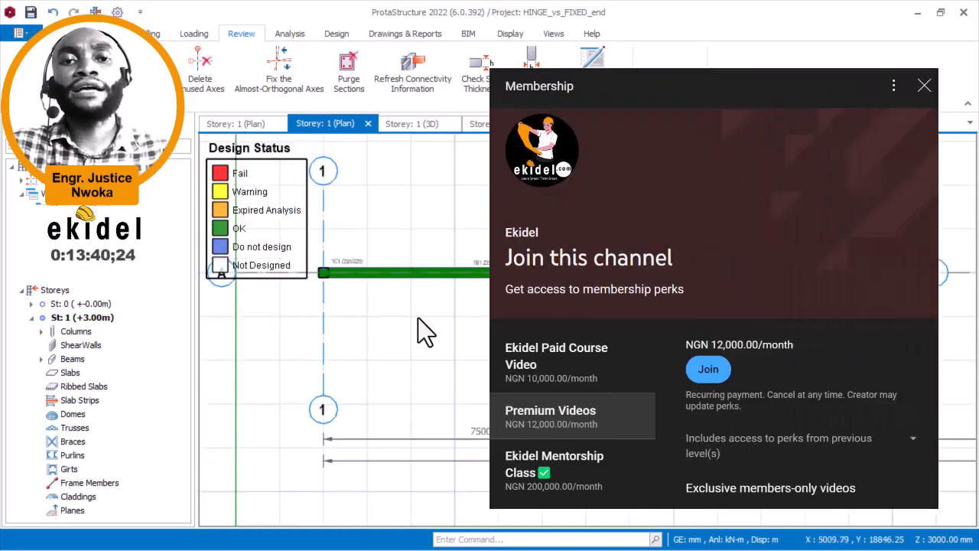
scroll(418, 318, down, 1)
middle_drag(671, 340, 343, 305)
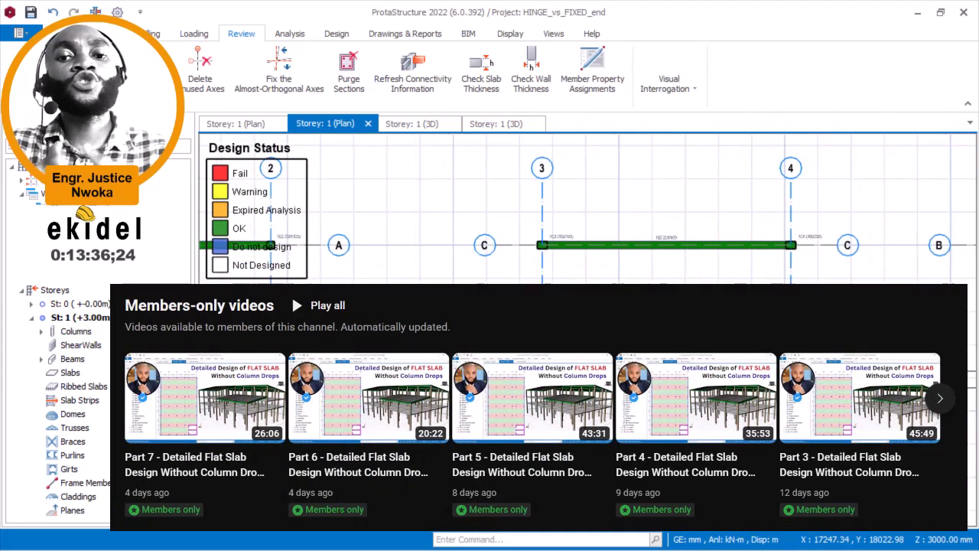
middle_drag(459, 321, 790, 329)
drag(319, 197, 651, 305)
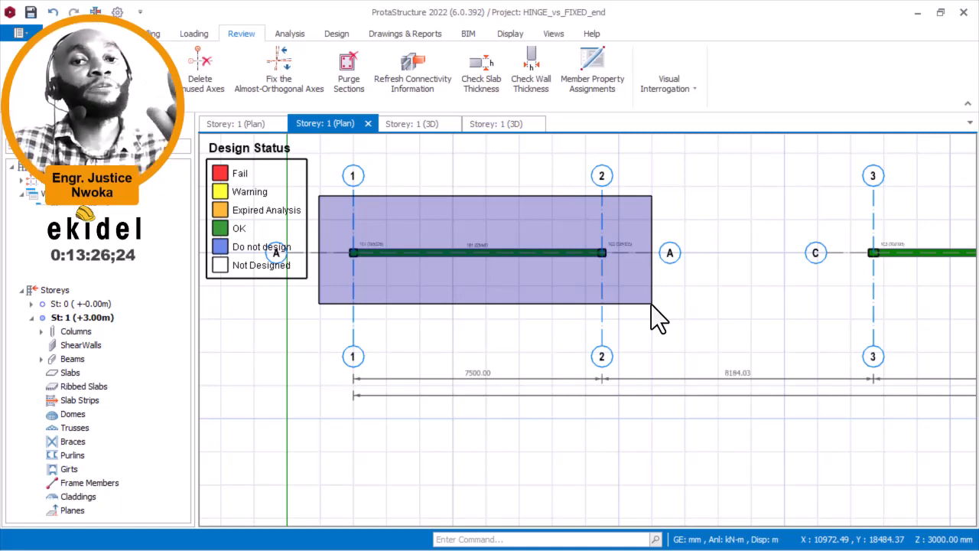
drag(651, 304, 346, 226)
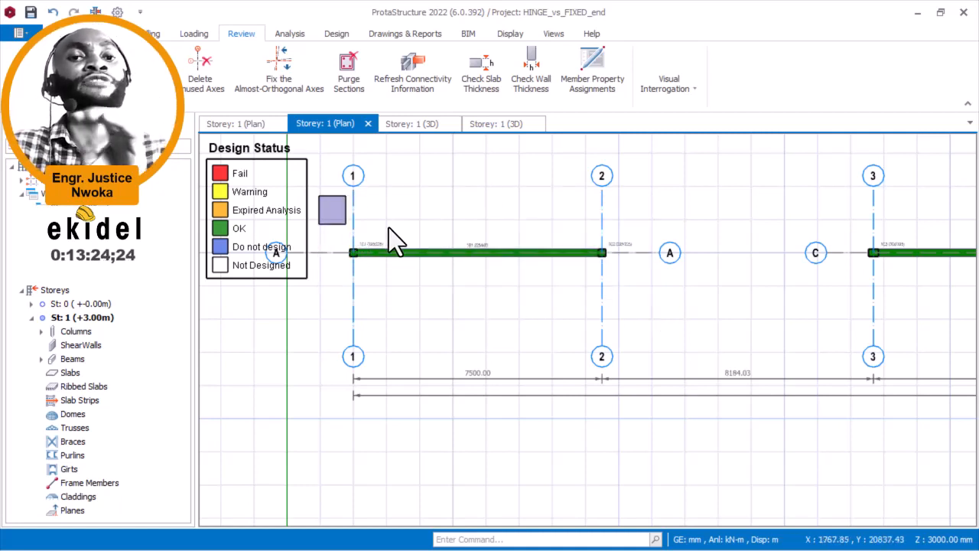
middle_drag(450, 246, 454, 273)
scroll(480, 329, down, 1)
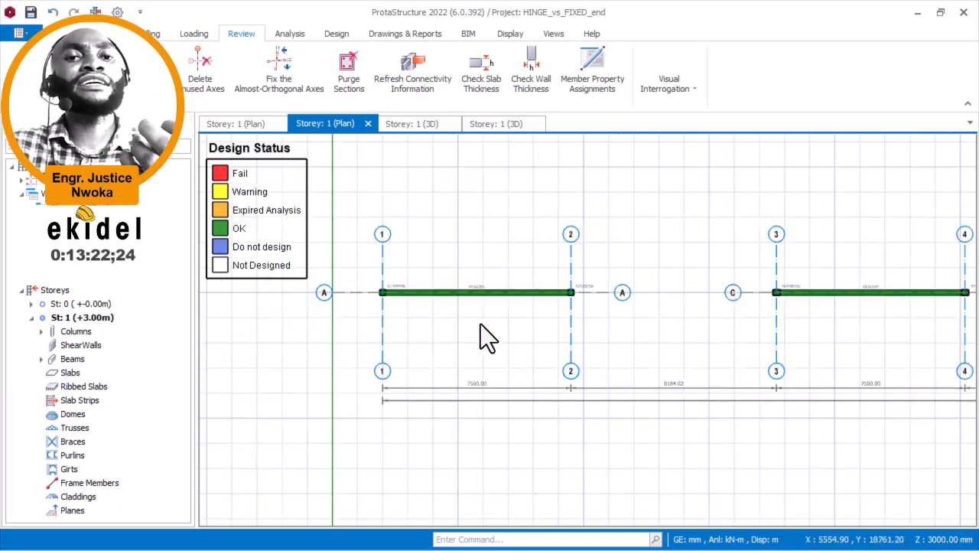
- Review the design status and section labels of beam 1B1 and columns 1C1 and 1C2 between grid lines 1 and 2
middle_drag(482, 326, 378, 324)
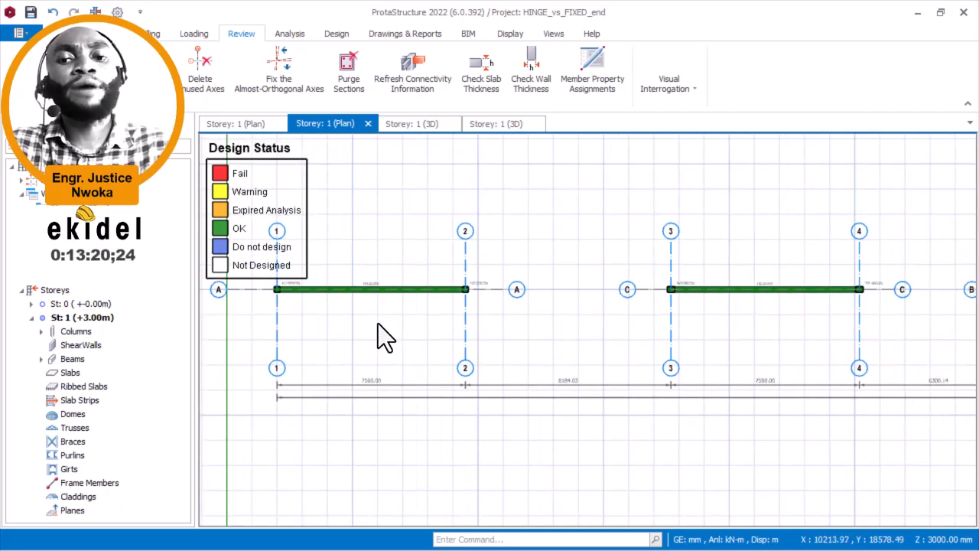
middle_drag(769, 317, 641, 311)
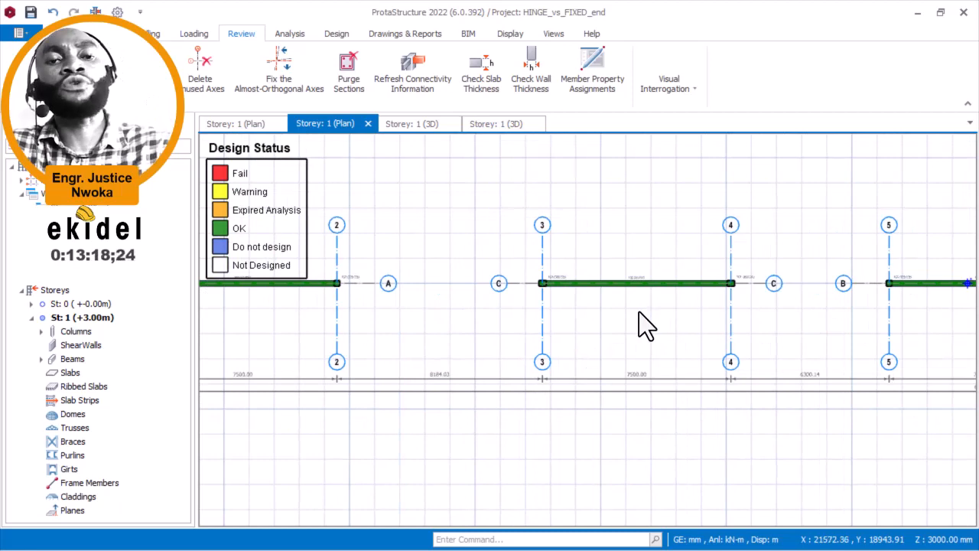
middle_drag(638, 312, 758, 319)
middle_drag(413, 323, 507, 332)
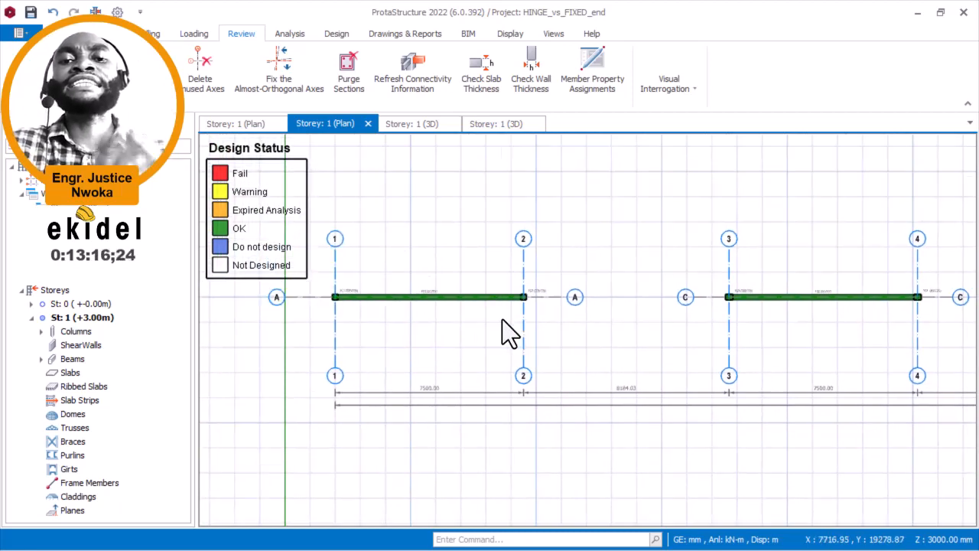
scroll(507, 332, up, 1)
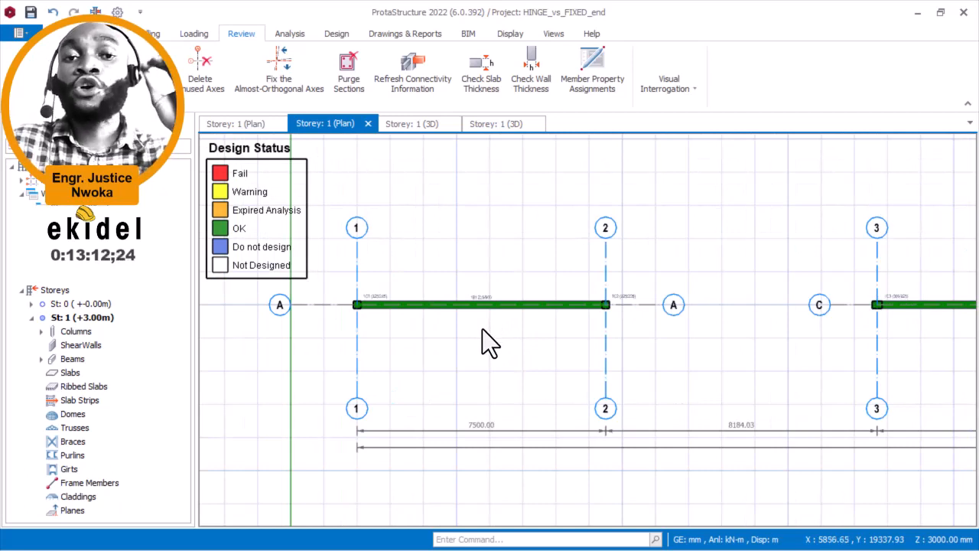
scroll(470, 334, up, 2)
middle_drag(454, 331, 462, 393)
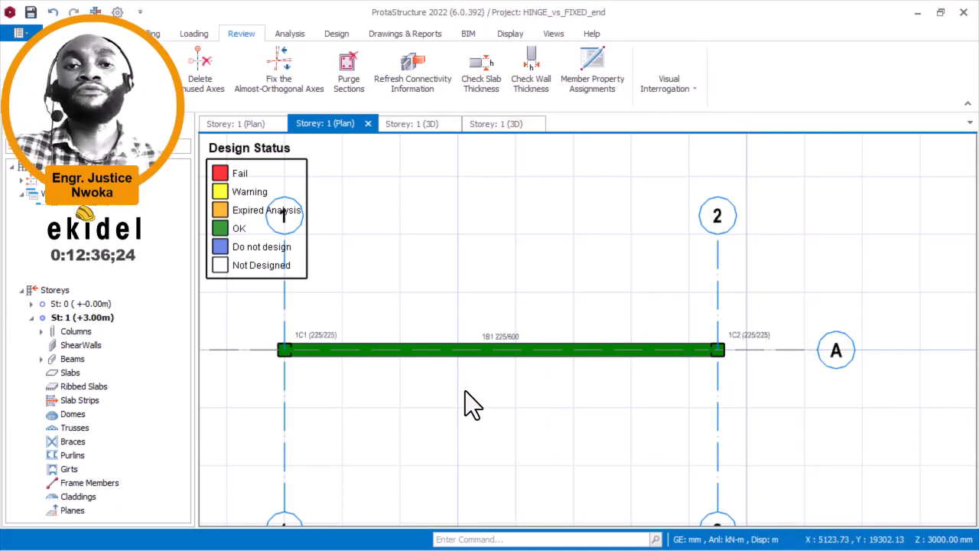
- Find the two-span beam on axis B in the design status plan and examine its end column 1C5
scroll(451, 398, down, 3)
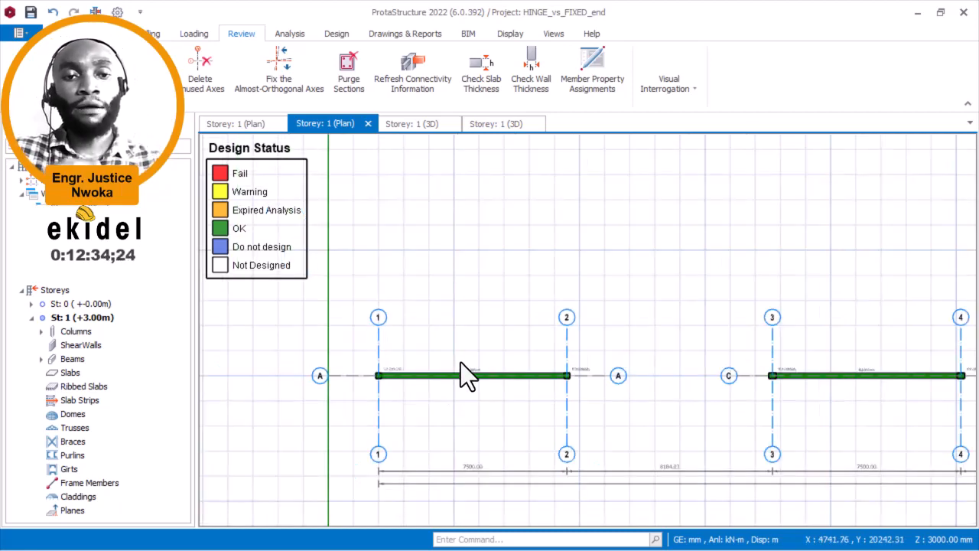
scroll(561, 350, down, 2)
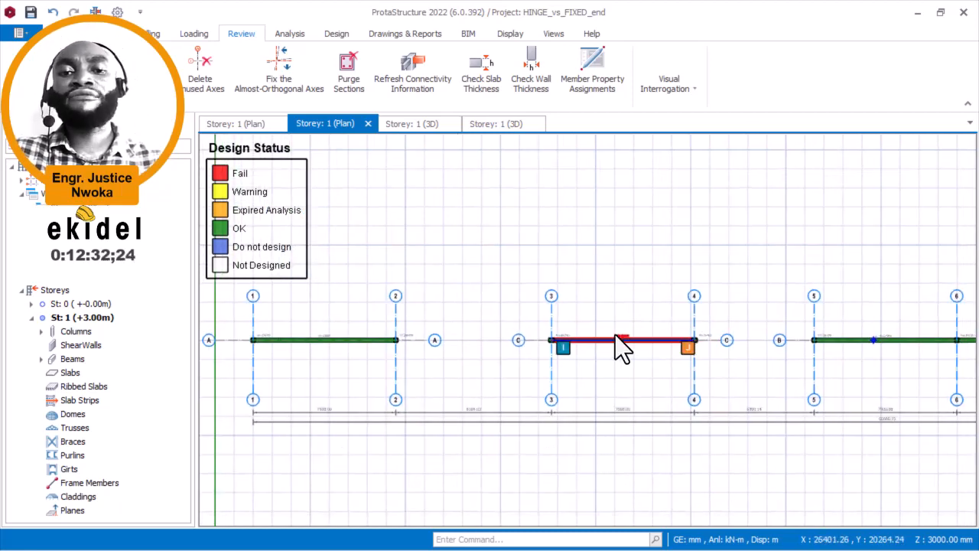
drag(328, 253, 494, 239)
scroll(495, 238, down, 2)
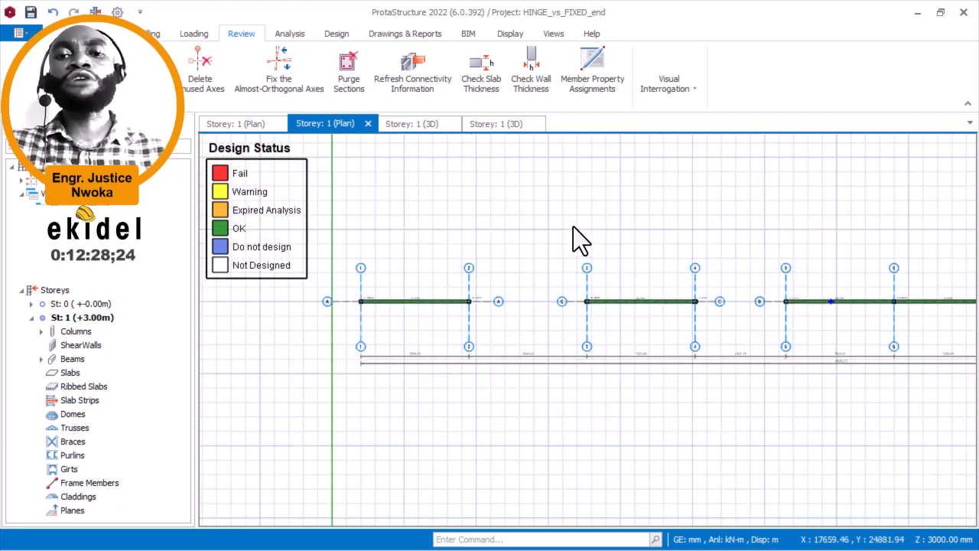
scroll(754, 287, up, 3)
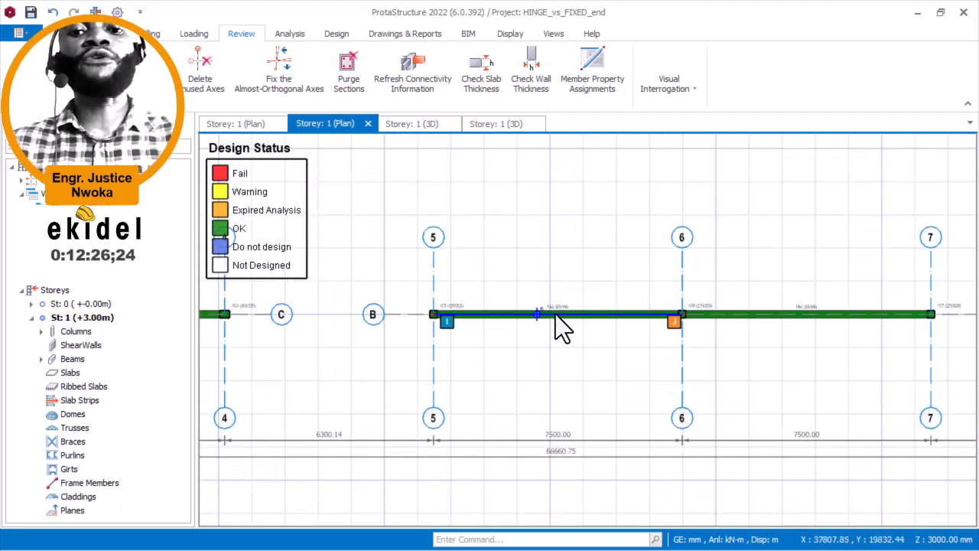
scroll(555, 315, up, 3)
scroll(413, 315, up, 2)
scroll(339, 317, down, 3)
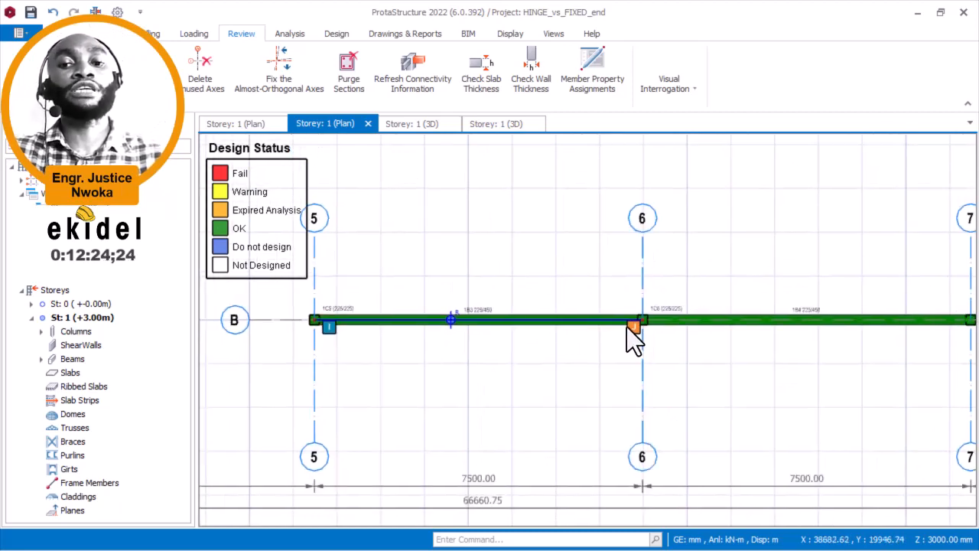
scroll(297, 332, up, 5)
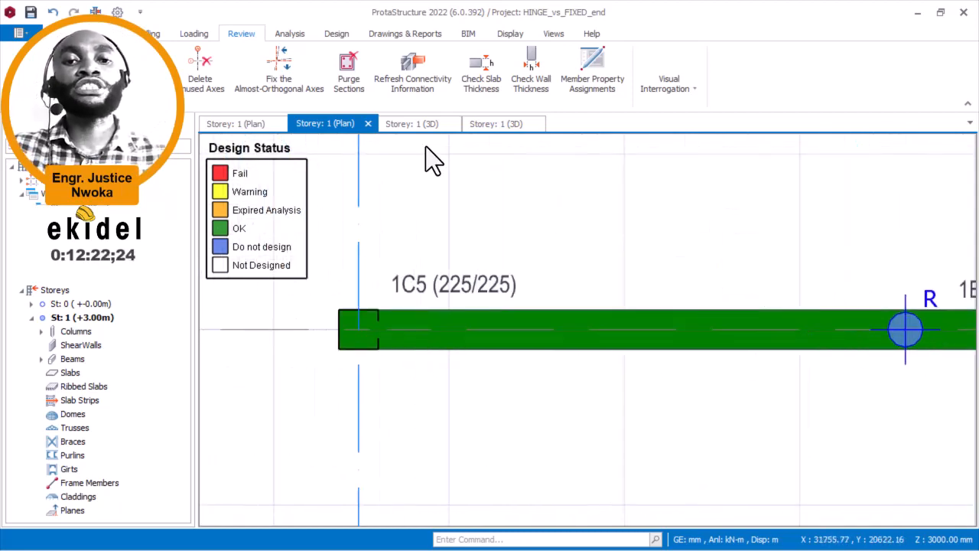
- Switch to the storey 1 modelling plan and inspect the end of beam 1B3 at column 1C5 for a hinge
click(246, 124)
scroll(402, 359, down, 6)
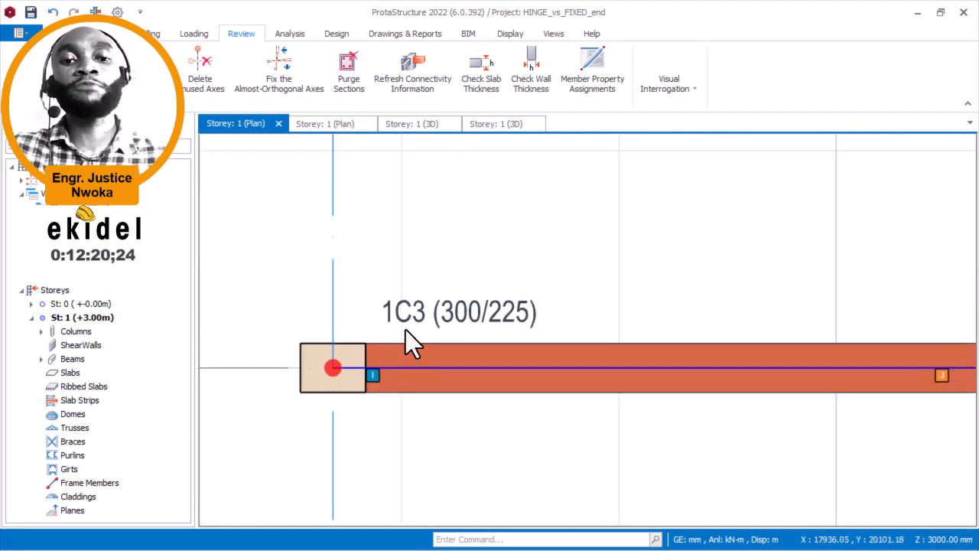
scroll(557, 343, down, 2)
middle_drag(742, 348, 188, 343)
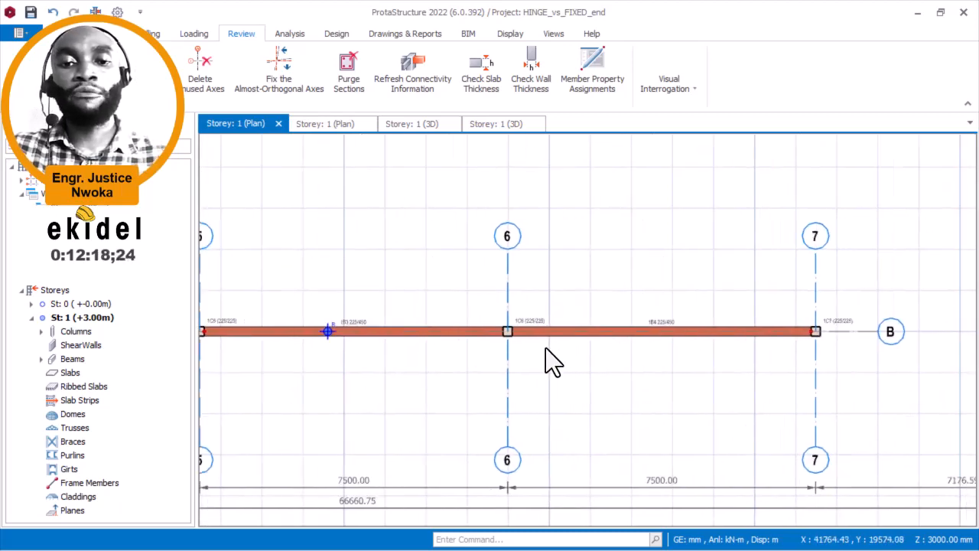
middle_drag(564, 341, 798, 310)
scroll(517, 299, up, 4)
scroll(336, 304, up, 6)
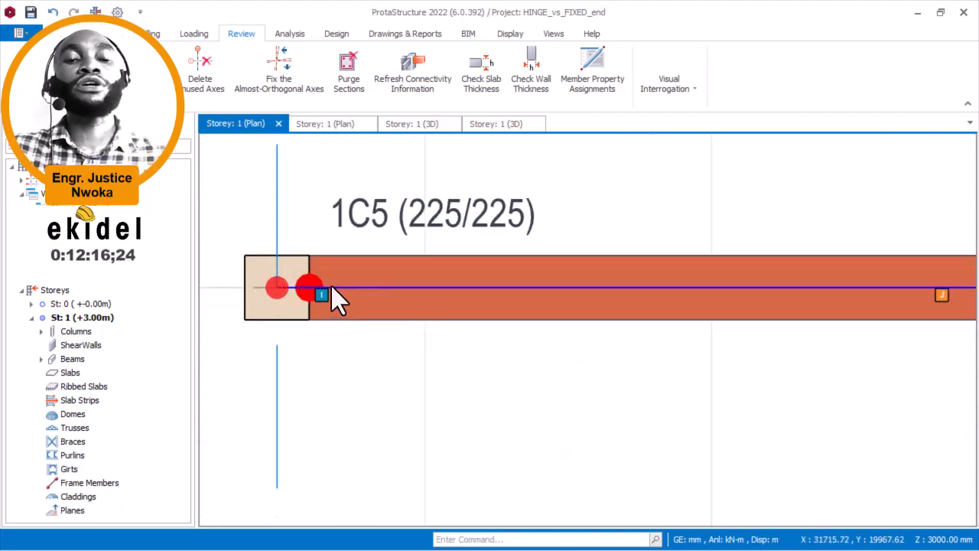
- Inspect the far end of the axis B beam, where 1B4 meets column 1C7, for a hinge
scroll(305, 274, down, 6)
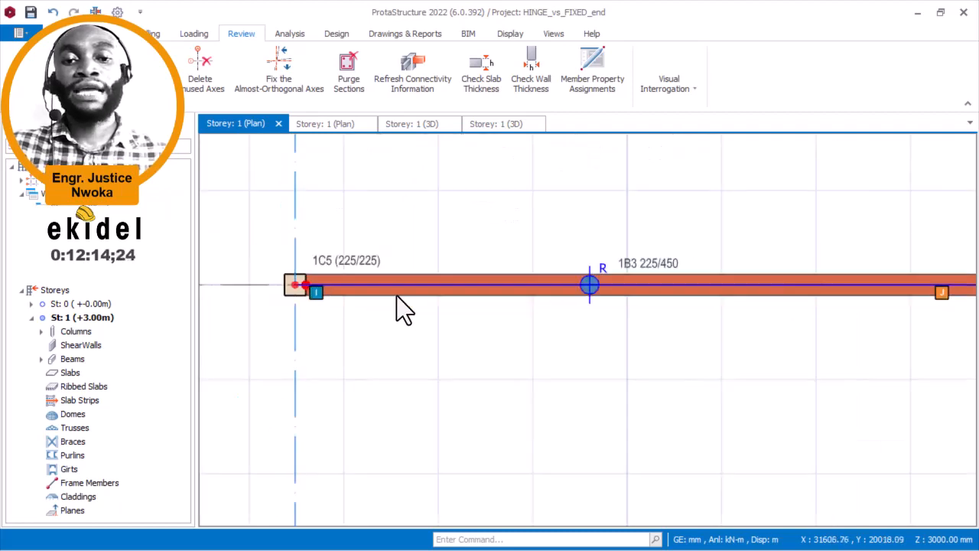
middle_drag(724, 326, 381, 318)
scroll(381, 317, down, 2)
middle_drag(638, 302, 586, 313)
scroll(586, 313, down, 2)
scroll(673, 302, up, 7)
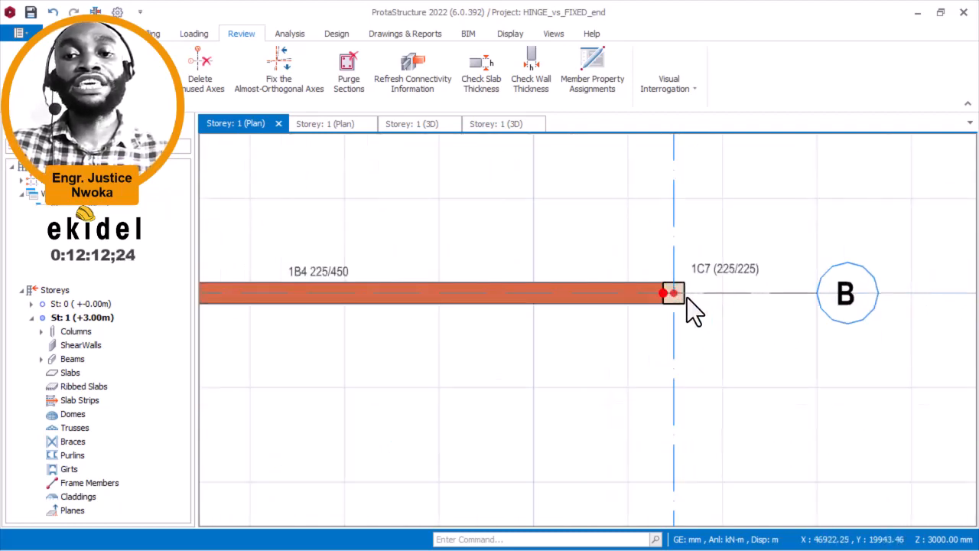
- Examine the end connections of the two-span beam on axis D at columns 1C8 and 1C10
scroll(673, 292, down, 7)
drag(730, 236, 792, 242)
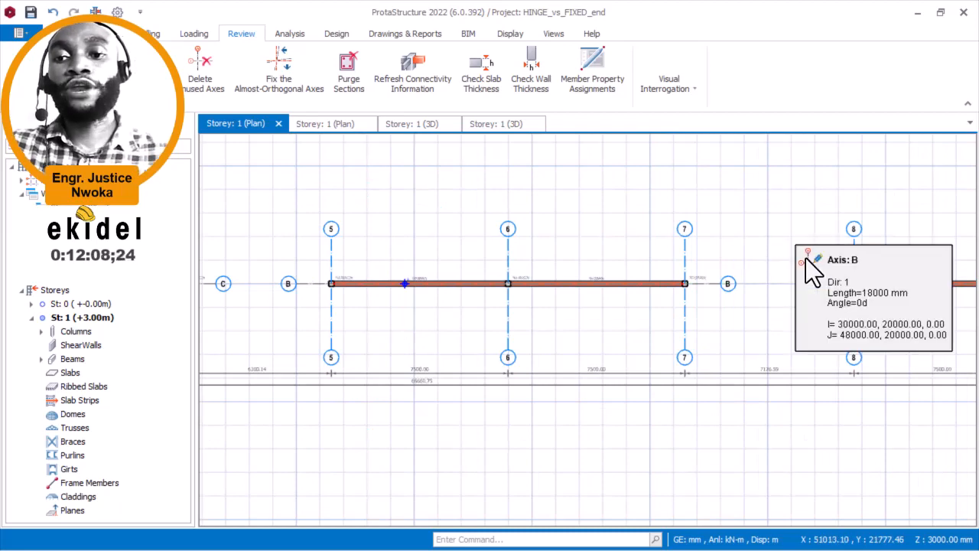
middle_drag(647, 255, 312, 246)
scroll(587, 280, up, 3)
scroll(520, 310, up, 3)
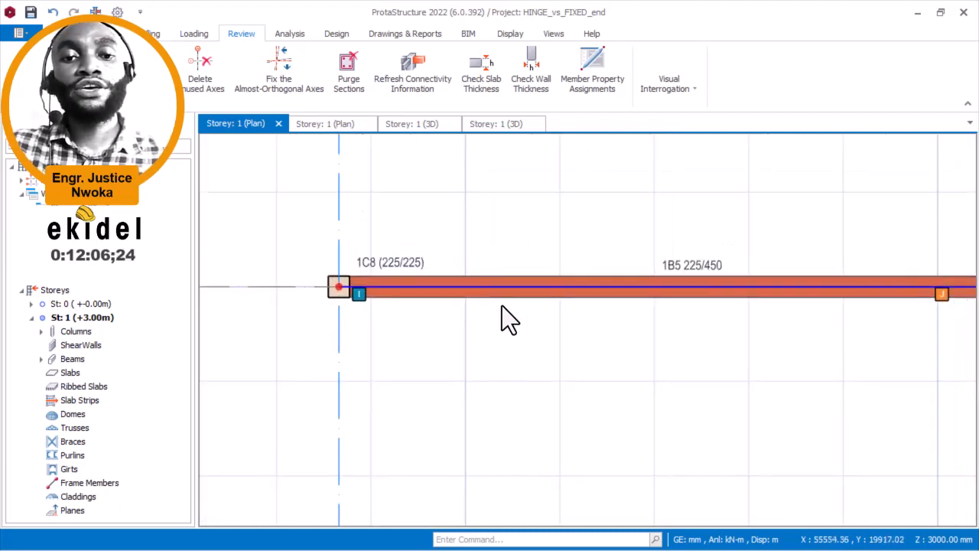
scroll(335, 301, up, 2)
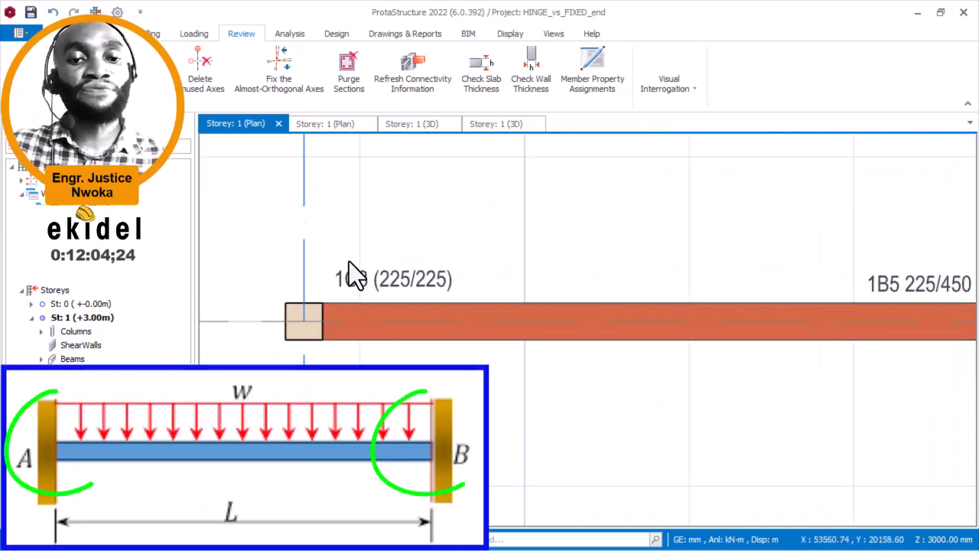
scroll(324, 336, up, 1)
scroll(299, 322, down, 7)
scroll(685, 339, up, 6)
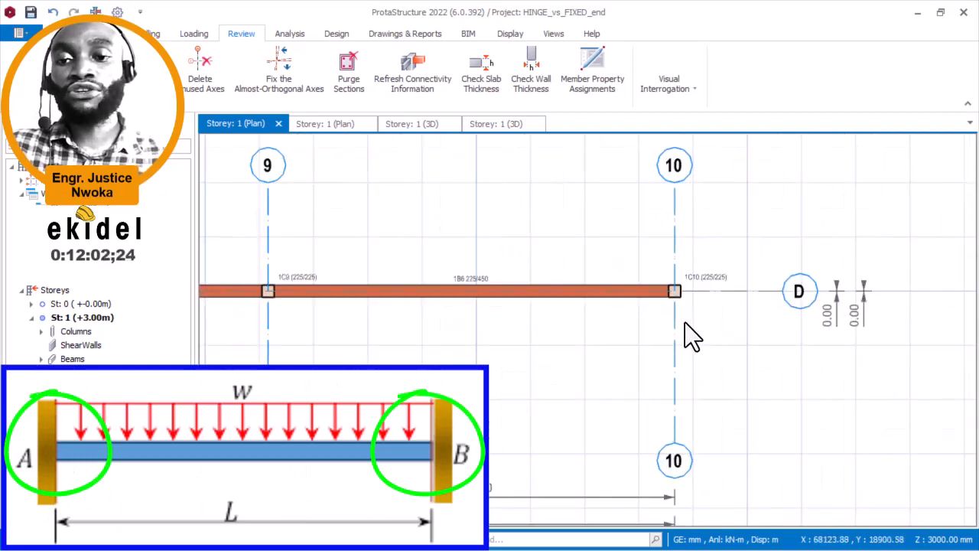
scroll(566, 348, down, 6)
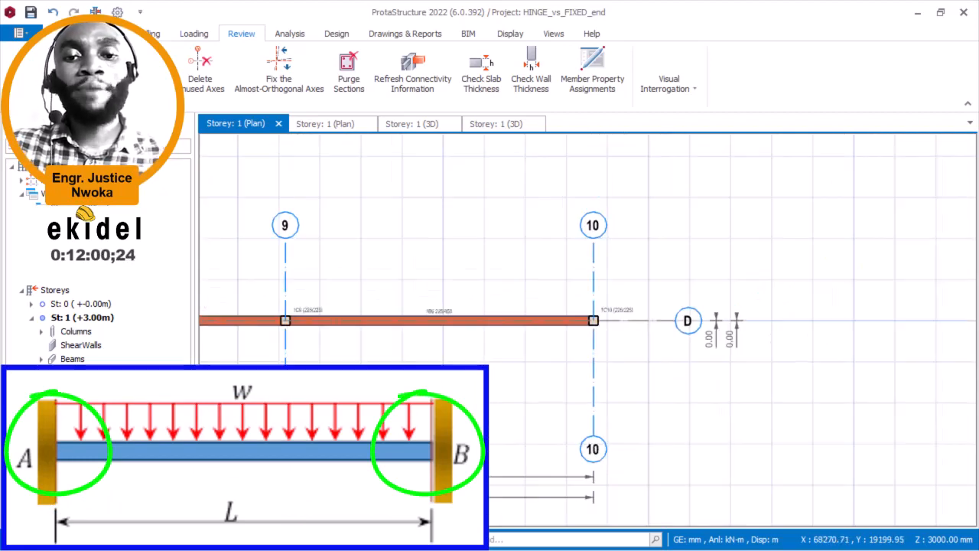
- Recheck the hinged ends of the two-span axis B beam at columns 1C7 and 1C5
middle_drag(360, 393, 862, 332)
middle_drag(312, 332, 870, 332)
scroll(796, 290, up, 3)
scroll(719, 275, up, 3)
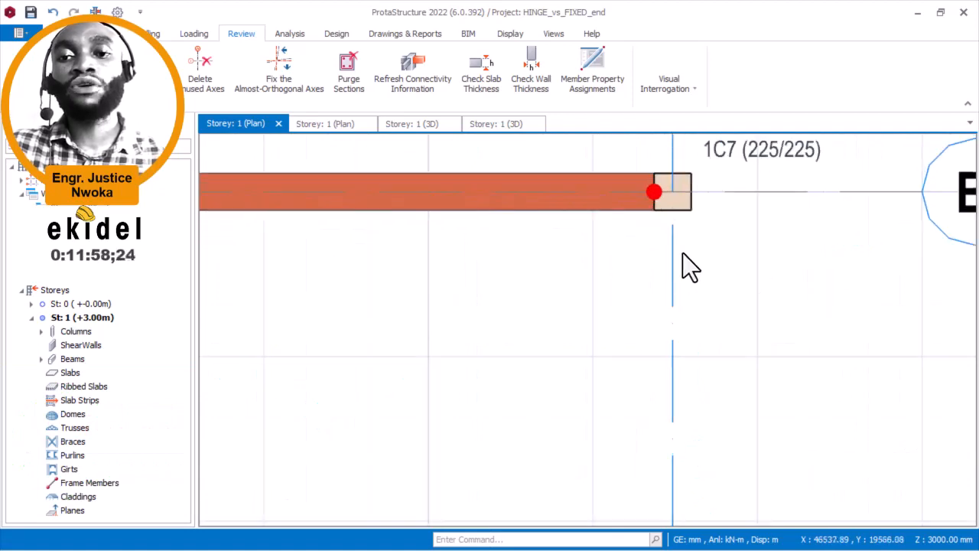
middle_drag(751, 271, 975, 329)
scroll(976, 329, down, 1)
middle_drag(270, 399, 840, 348)
scroll(840, 348, down, 1)
middle_drag(496, 337, 885, 337)
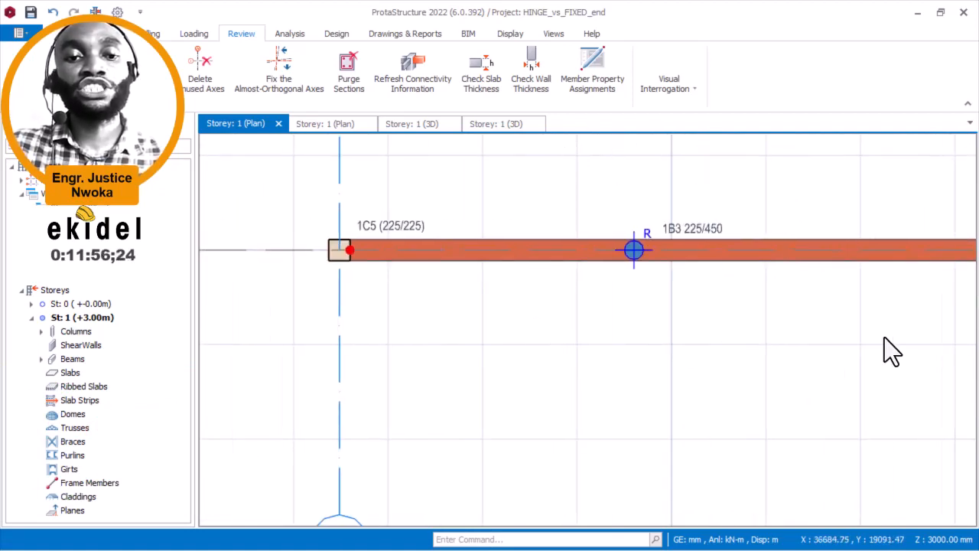
scroll(355, 278, up, 3)
scroll(325, 302, down, 6)
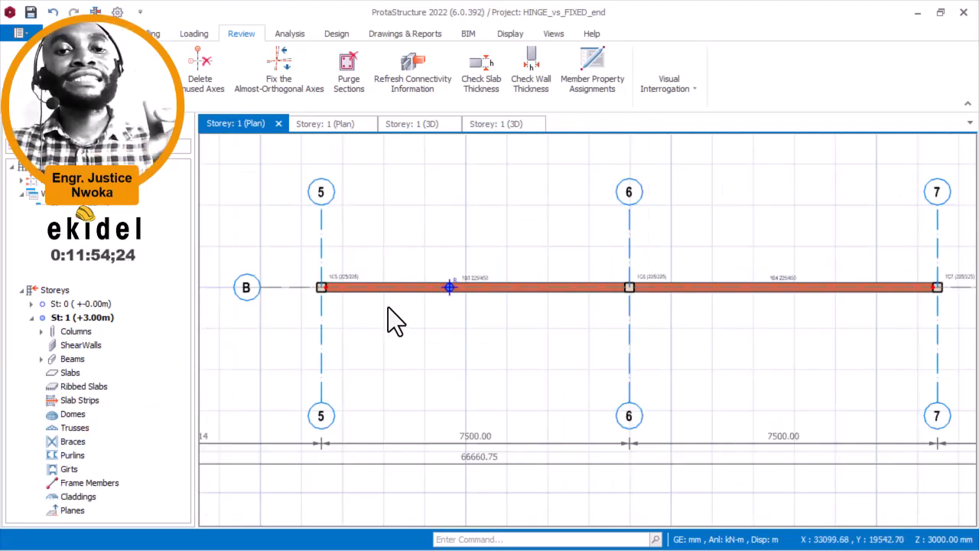
scroll(459, 306, up, 3)
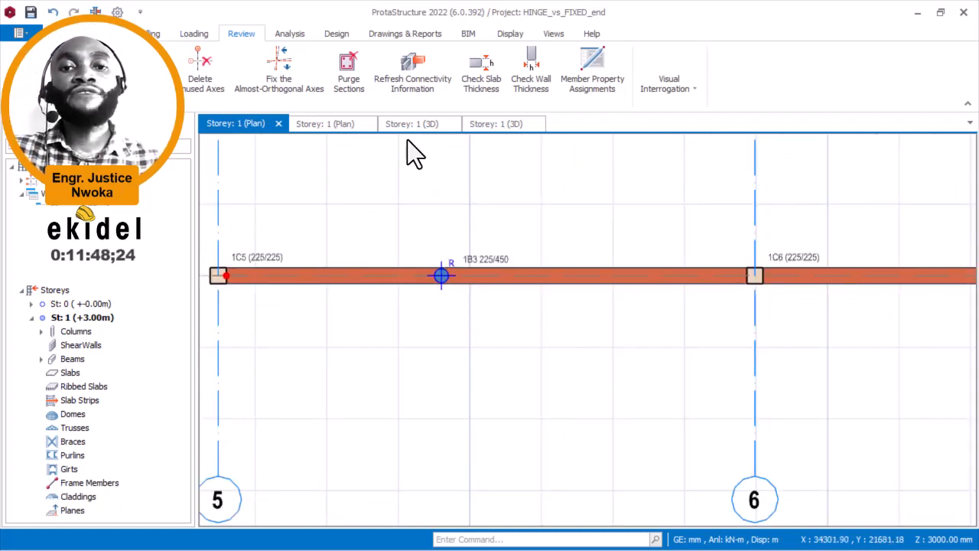
- Switch to the design status plan and check the size of column 1C5 on axis B
click(334, 123)
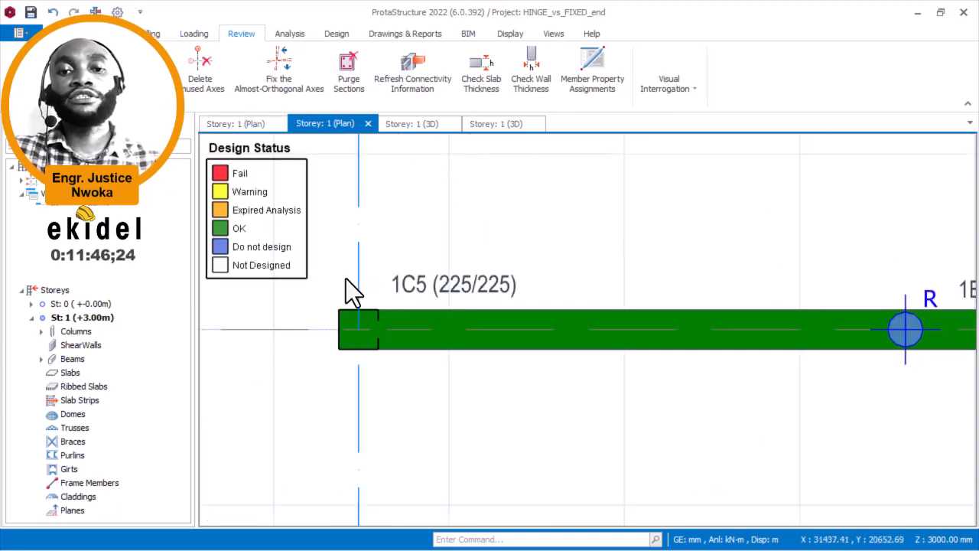
scroll(440, 280, down, 5)
scroll(406, 283, up, 5)
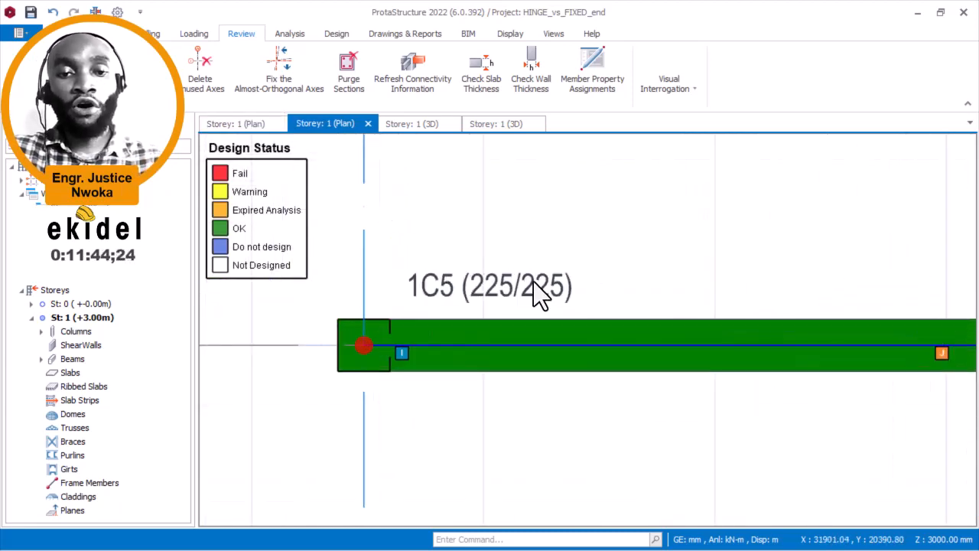
scroll(432, 287, down, 2)
scroll(771, 306, down, 3)
- Examine beams 1B5 and 1B6 on axis D and their supporting columns in the design status plan
scroll(765, 313, up, 5)
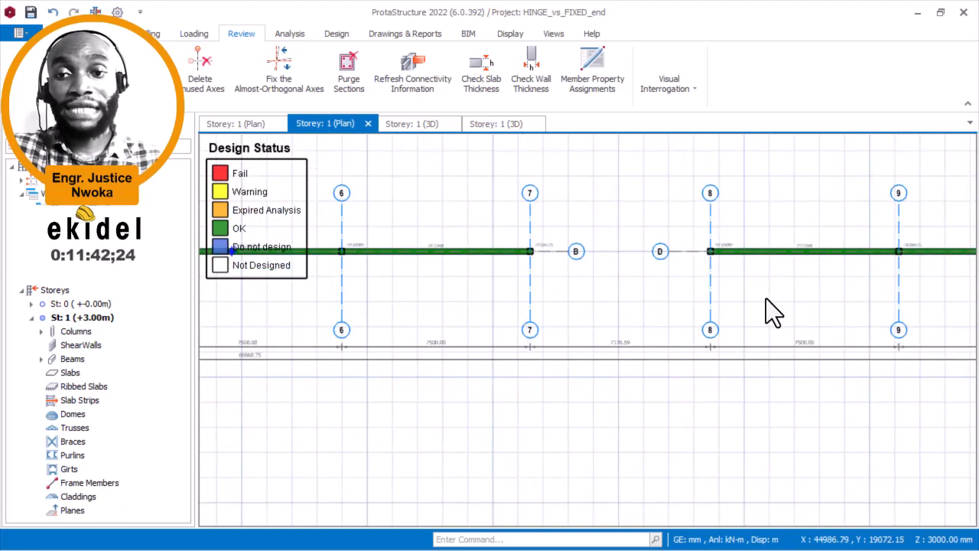
scroll(476, 249, up, 2)
scroll(501, 296, down, 4)
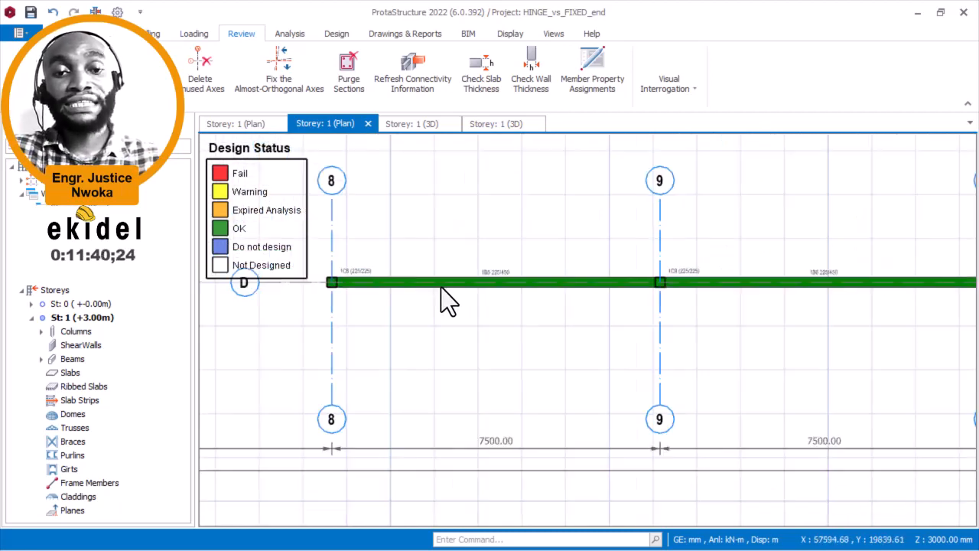
scroll(455, 271, up, 2)
scroll(504, 274, down, 1)
scroll(554, 283, down, 3)
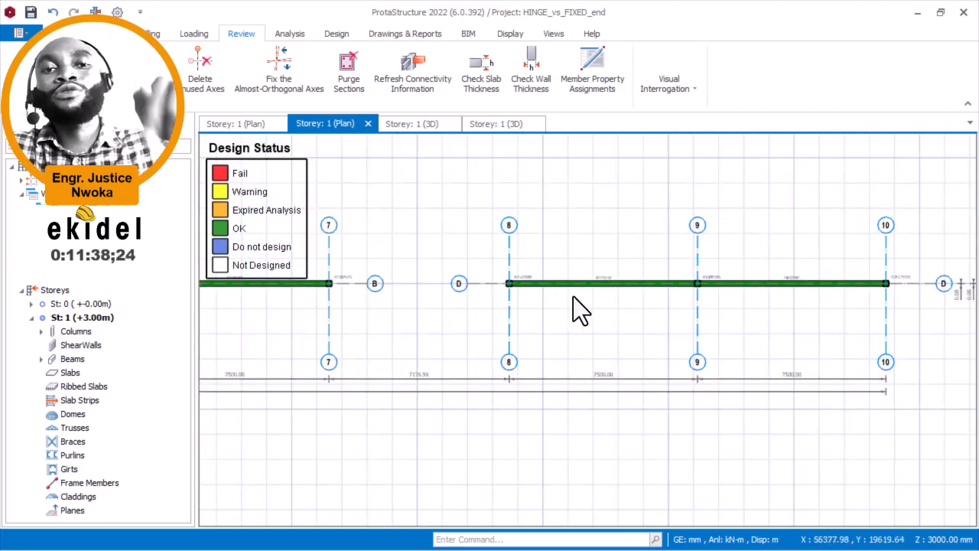
- Compare column 1C5 on axis B in the design status plan with its hinged connection in the modelling plan
middle_drag(573, 309, 848, 338)
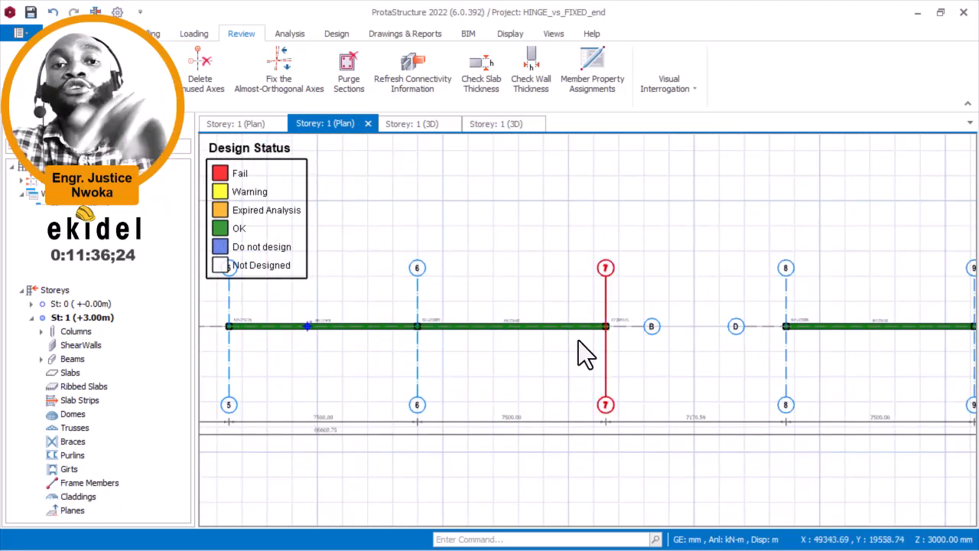
middle_drag(580, 341, 730, 360)
scroll(515, 349, up, 6)
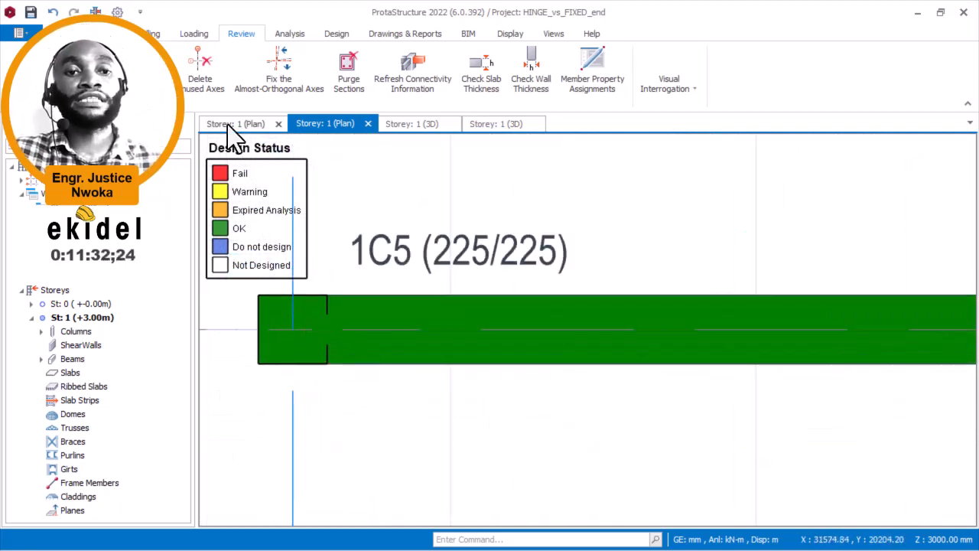
click(260, 124)
scroll(471, 317, down, 5)
scroll(400, 317, up, 9)
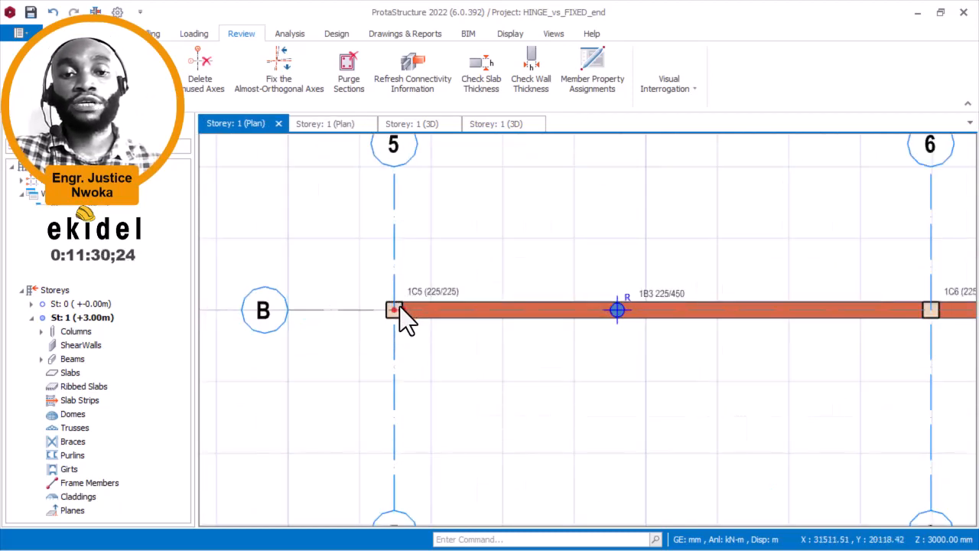
- Return to the design status plan and re-examine the size label of column 1C5
click(327, 125)
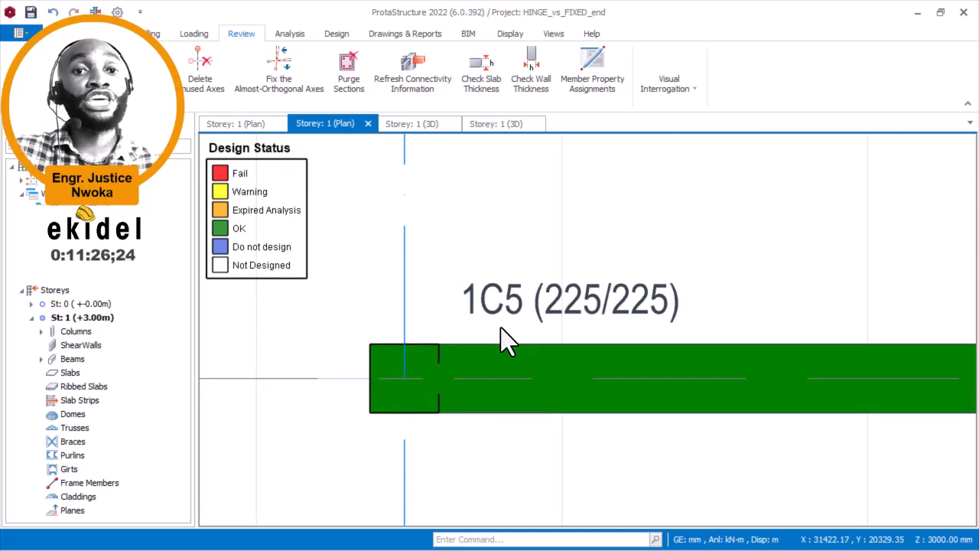
scroll(500, 328, up, 2)
scroll(481, 324, down, 3)
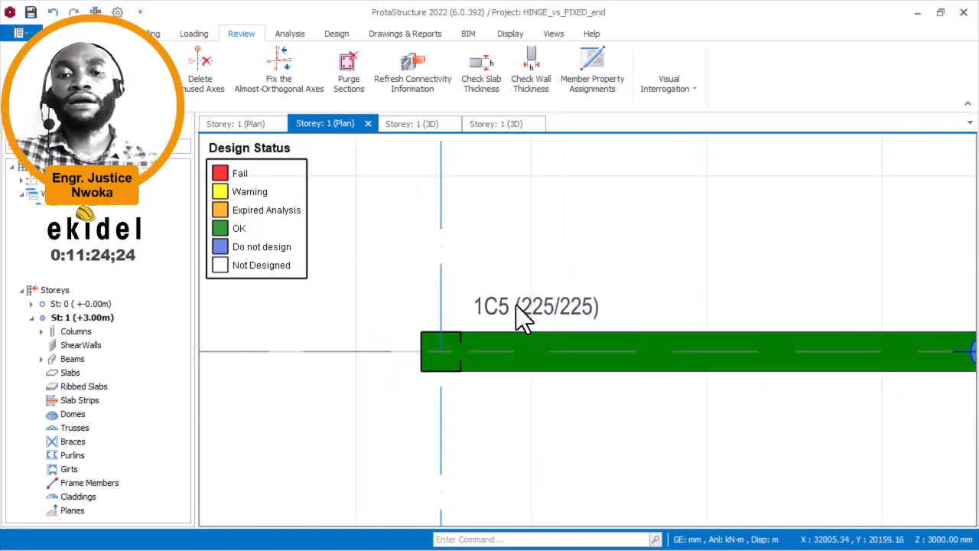
- Run the interactive reinforcement design of column 1C5 on axis B, review its bars, and close it without saving
scroll(498, 308, up, 2)
click(497, 310)
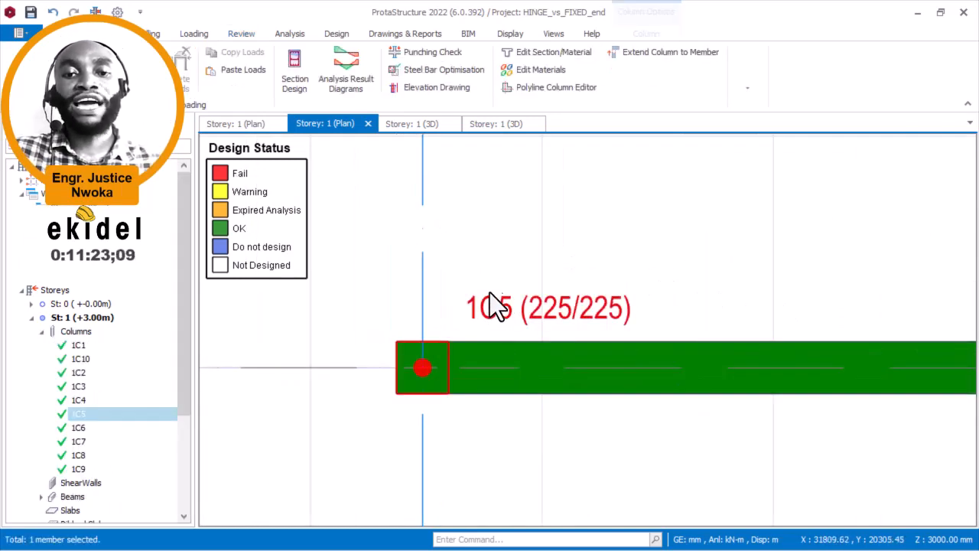
right_click(484, 235)
click(556, 262)
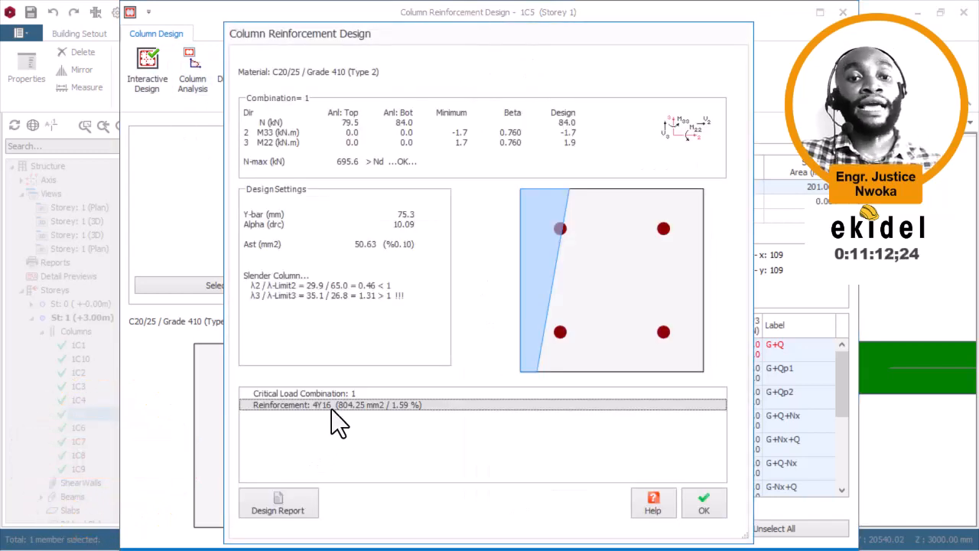
click(719, 511)
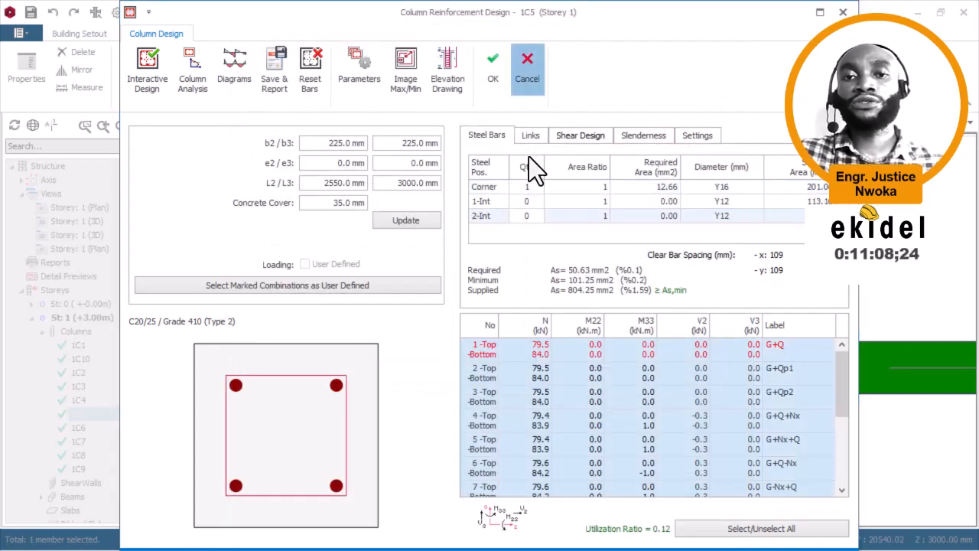
click(540, 81)
- Review the interactive reinforcement design of column 1C8 on axis D and cancel out of the section design
scroll(361, 325, down, 3)
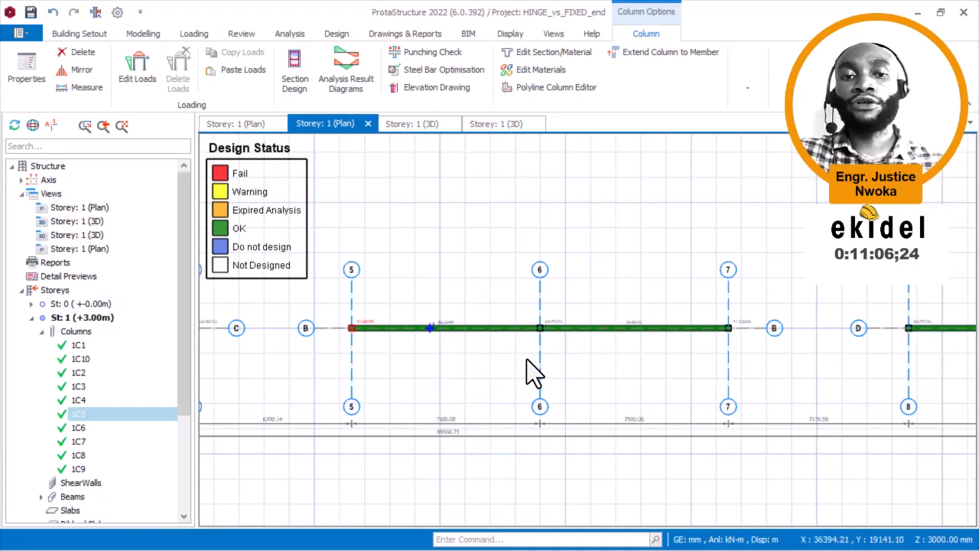
middle_drag(707, 389, 491, 384)
scroll(692, 338, up, 6)
scroll(727, 298, up, 3)
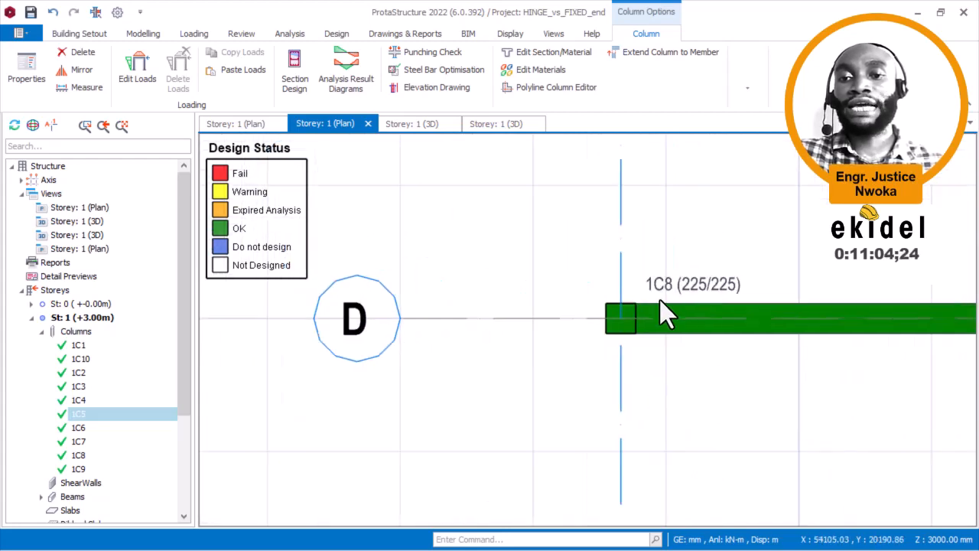
click(588, 293)
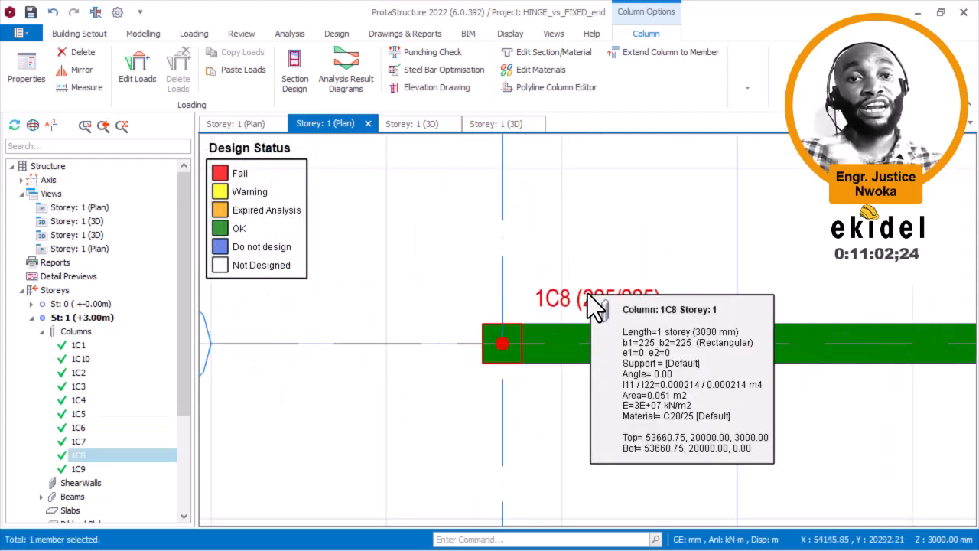
right_click(592, 254)
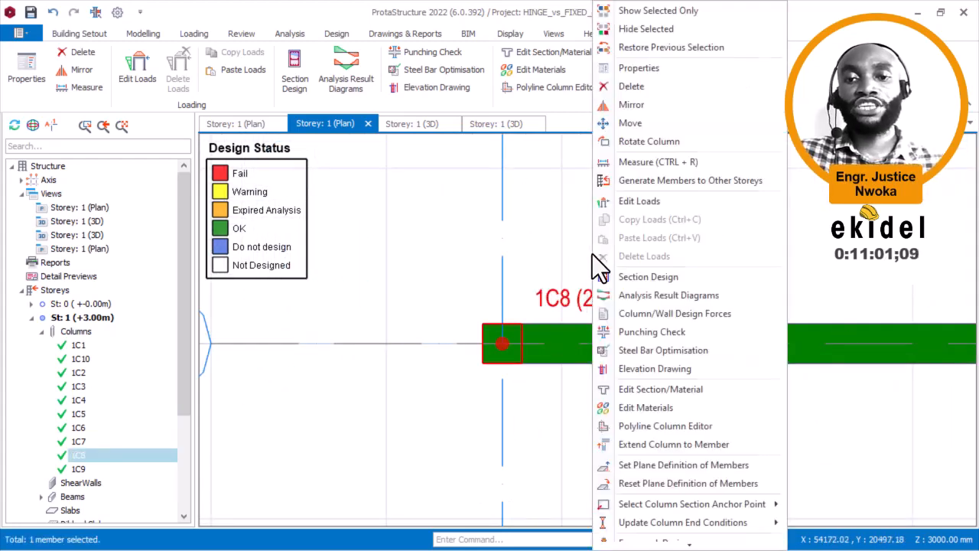
click(636, 280)
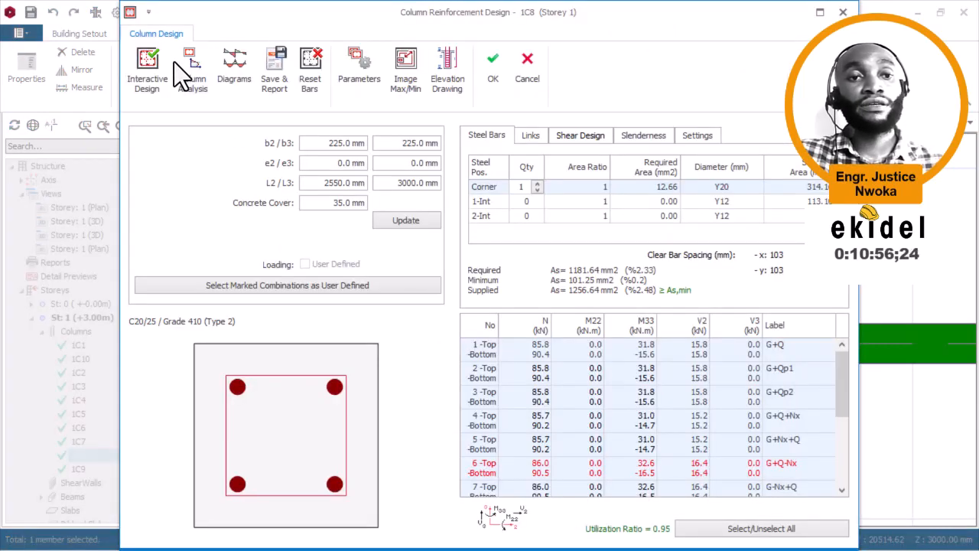
click(153, 62)
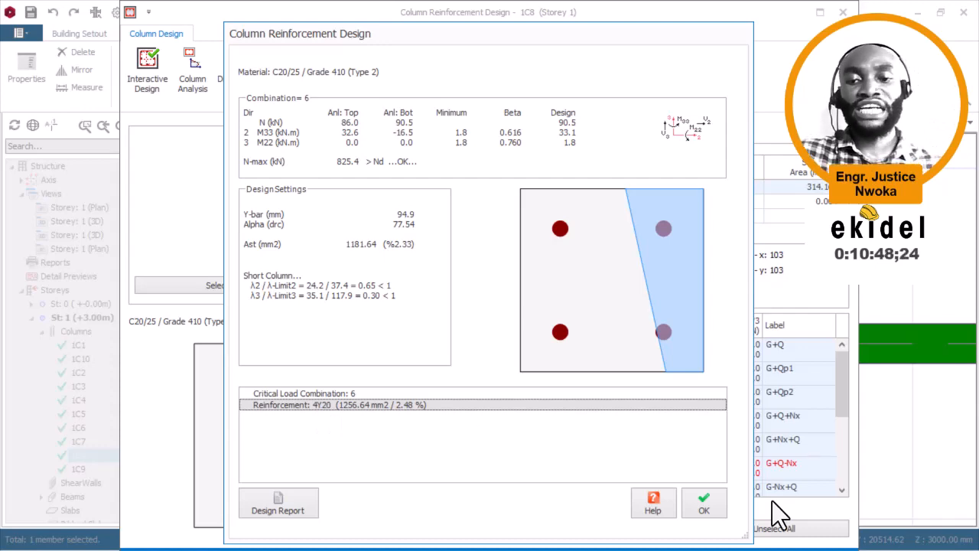
click(705, 505)
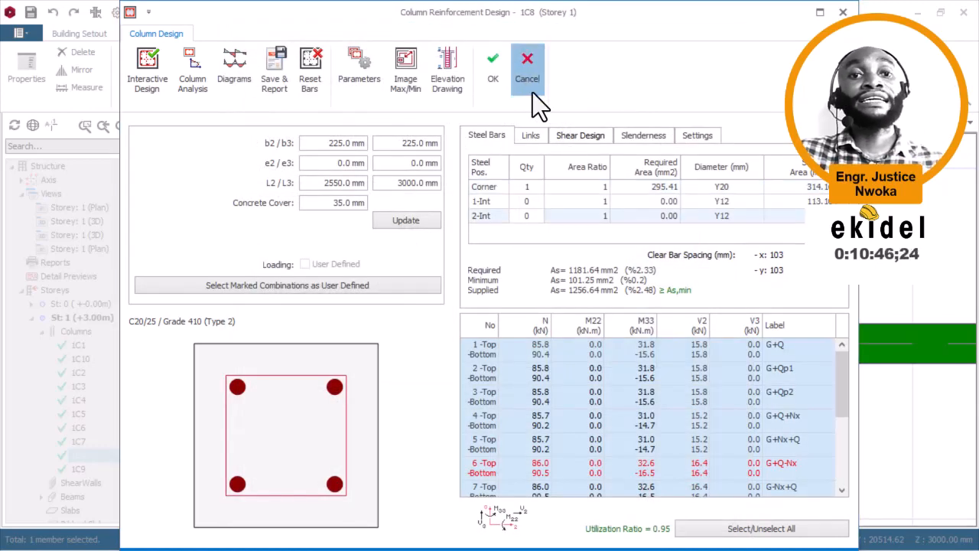
click(530, 86)
- Re-examine column 1C5 in the design status plan and its hinged beam connection in the modelling plan
middle_drag(541, 268, 856, 306)
middle_drag(574, 294, 956, 298)
middle_drag(520, 325, 782, 308)
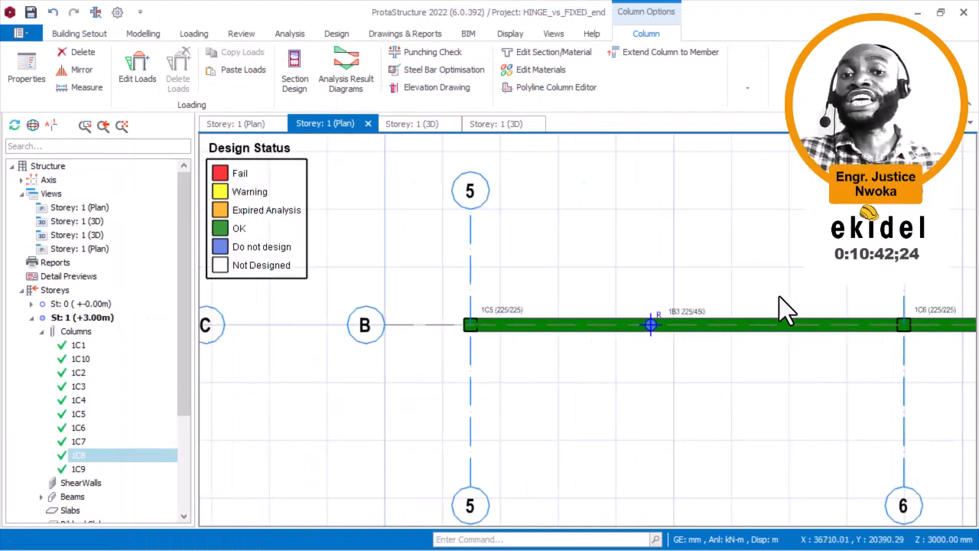
scroll(476, 316, up, 2)
scroll(562, 322, up, 2)
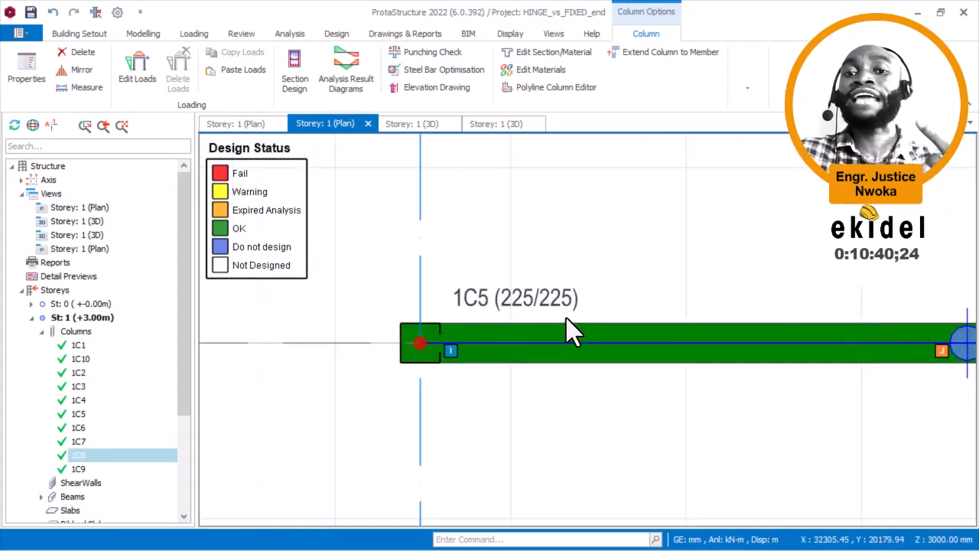
scroll(535, 339, up, 1)
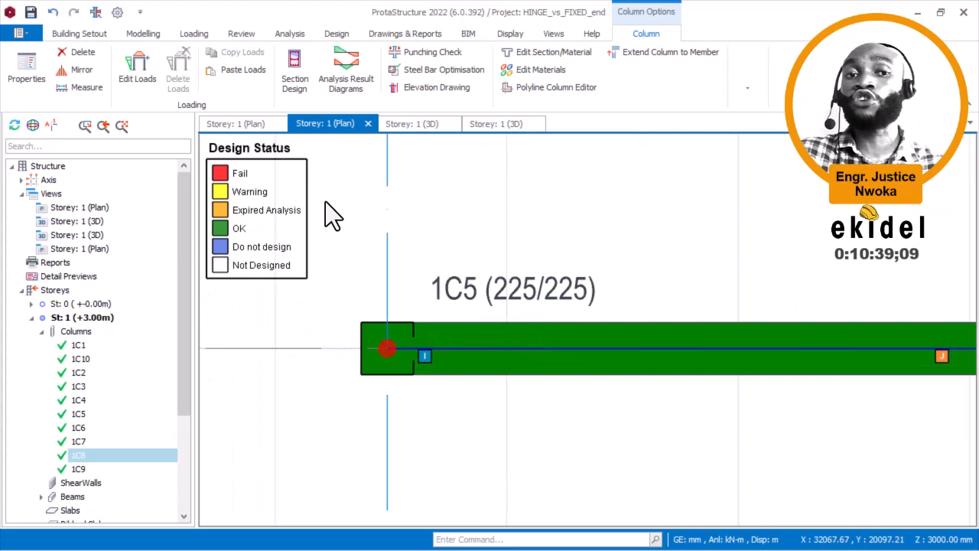
click(234, 124)
scroll(439, 299, up, 1)
scroll(411, 295, up, 2)
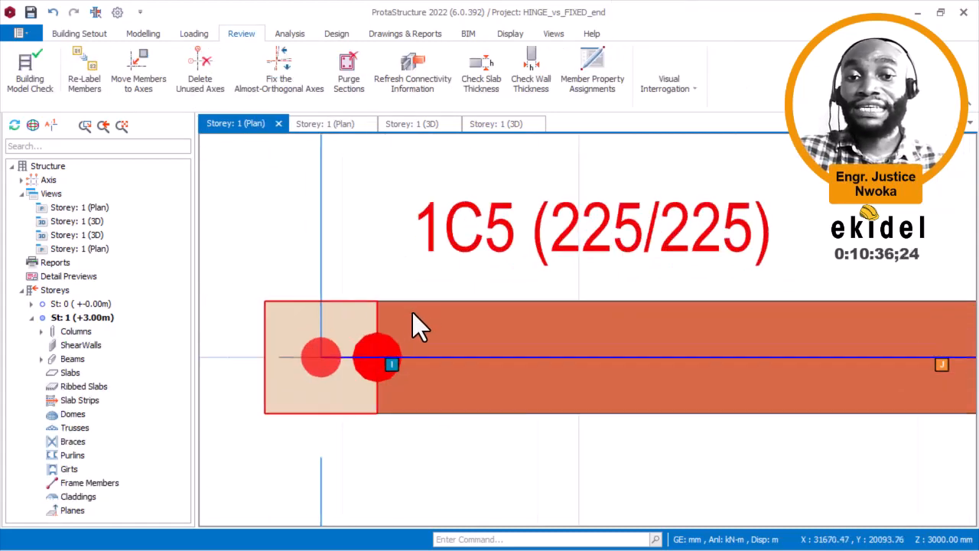
- Examine the fixed connection of beam 1B5 to column 1C8 on axis D in the modelling plan
scroll(390, 292, down, 2)
scroll(358, 269, down, 5)
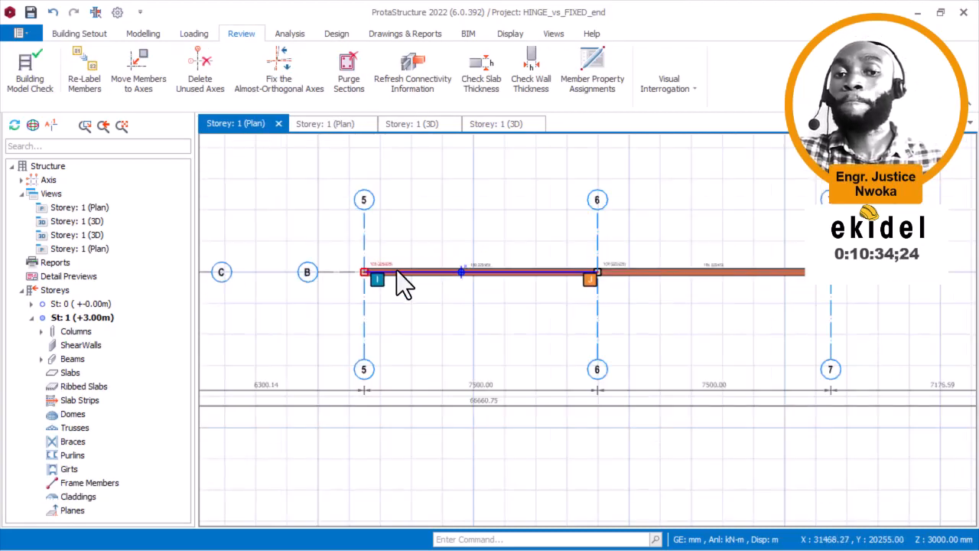
middle_drag(714, 303, 477, 296)
scroll(578, 267, up, 2)
scroll(578, 211, up, 2)
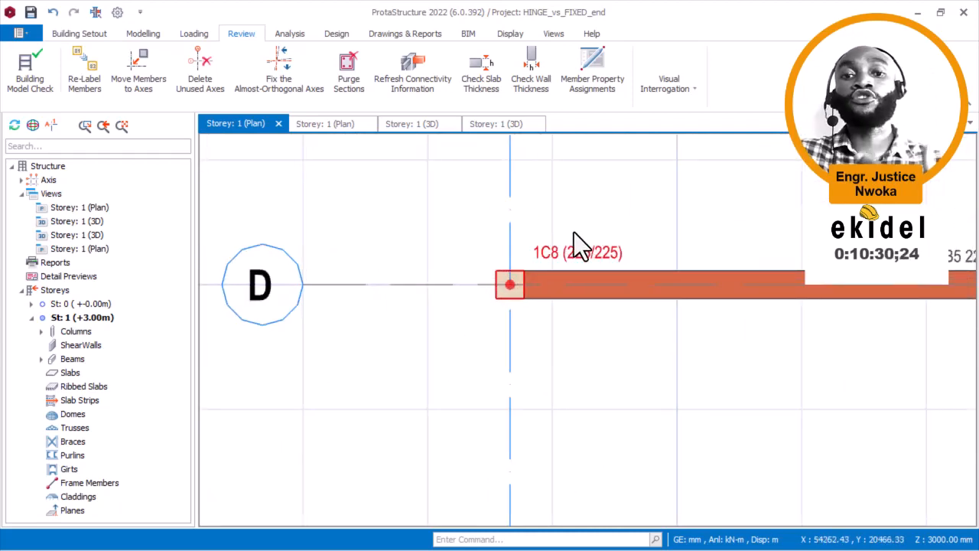
middle_drag(573, 233, 468, 264)
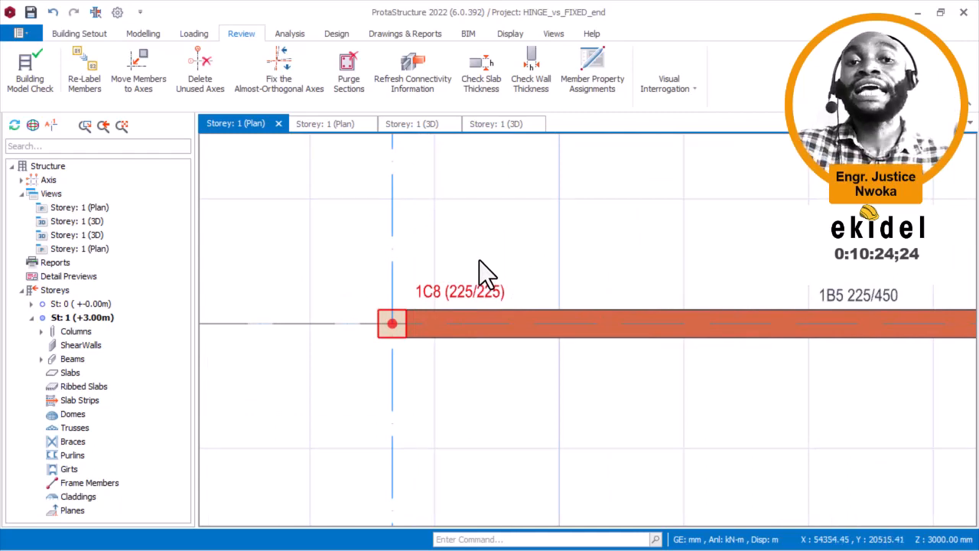
- Return to the design status plan and locate column 1C7 at the axis 7 end of beam 1B4
click(328, 127)
scroll(459, 306, down, 5)
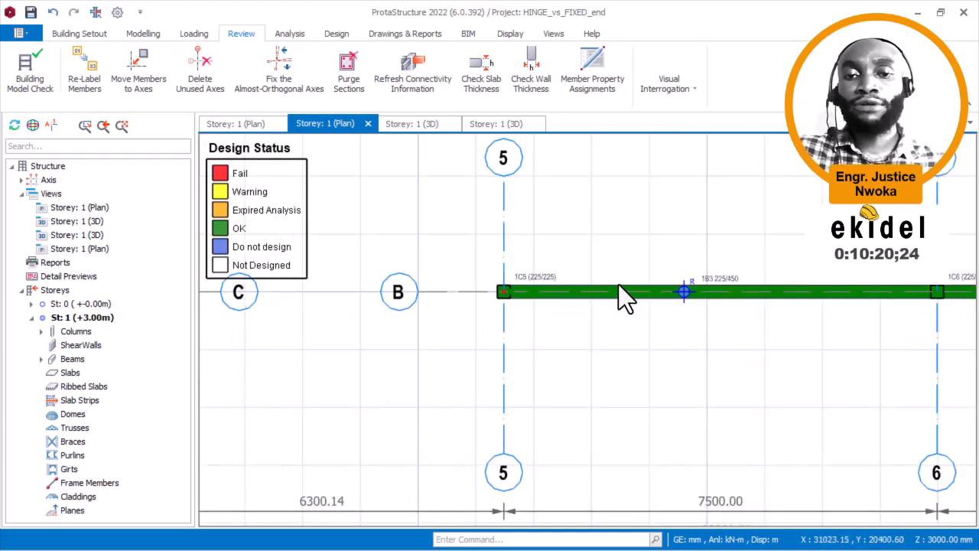
middle_drag(618, 284, 328, 260)
middle_drag(838, 286, 569, 300)
middle_drag(774, 287, 699, 281)
scroll(783, 267, up, 6)
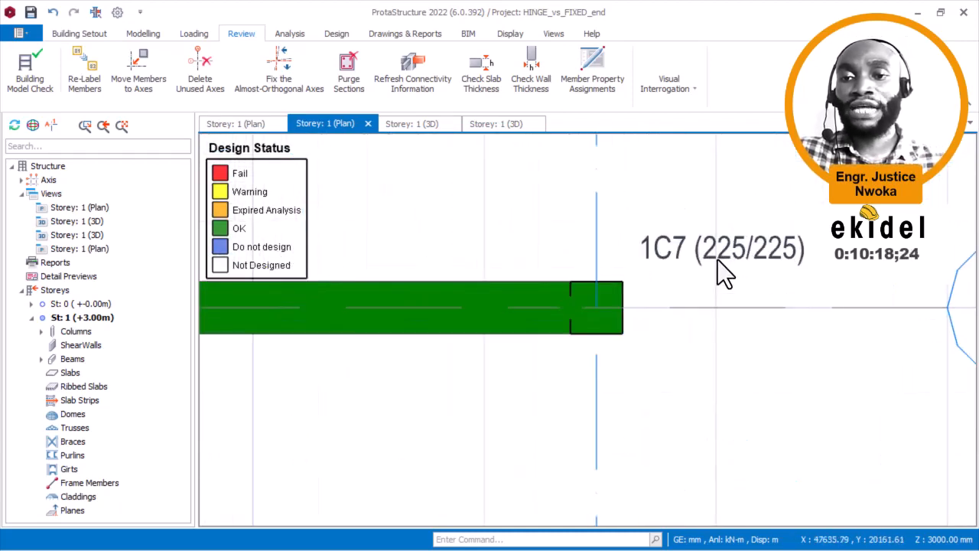
- Run the interactive reinforcement design of column 1C7, review its bars, and cancel out of the section design
click(635, 337)
scroll(634, 306, down, 7)
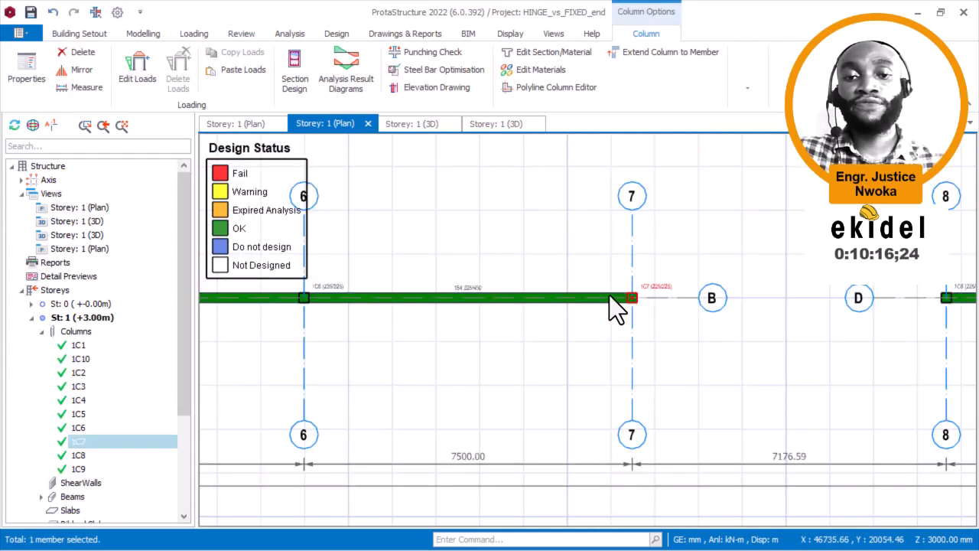
middle_drag(609, 295, 629, 292)
scroll(626, 229, down, 3)
middle_drag(582, 197, 620, 207)
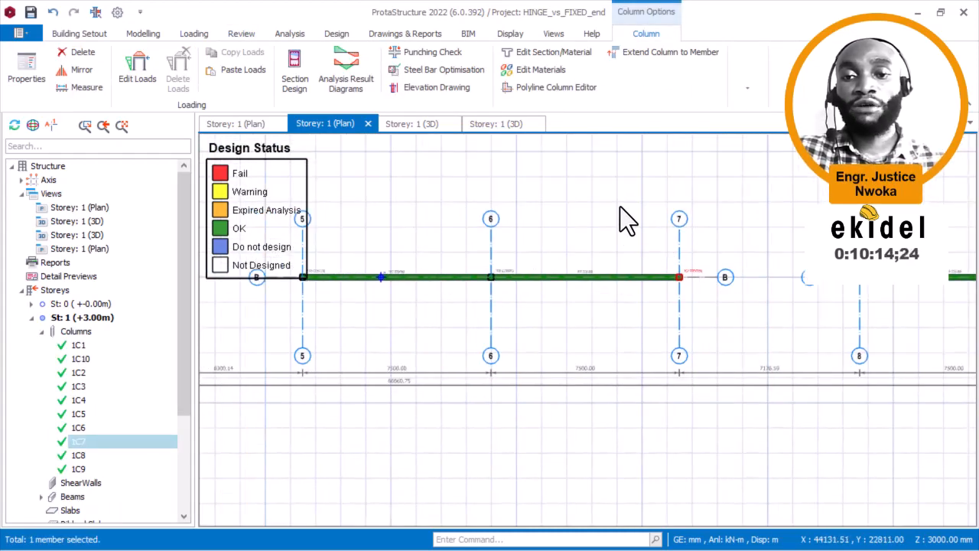
right_click(621, 207)
click(685, 276)
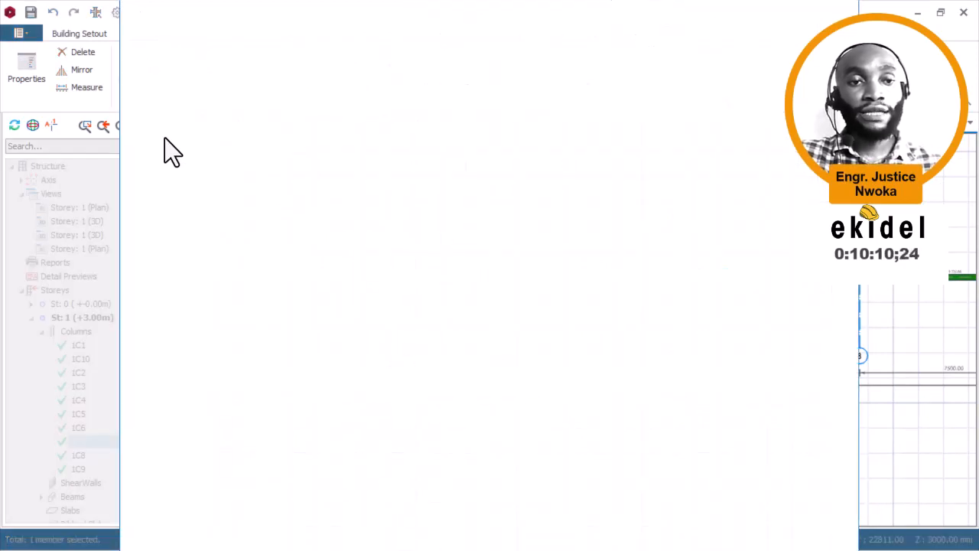
click(143, 65)
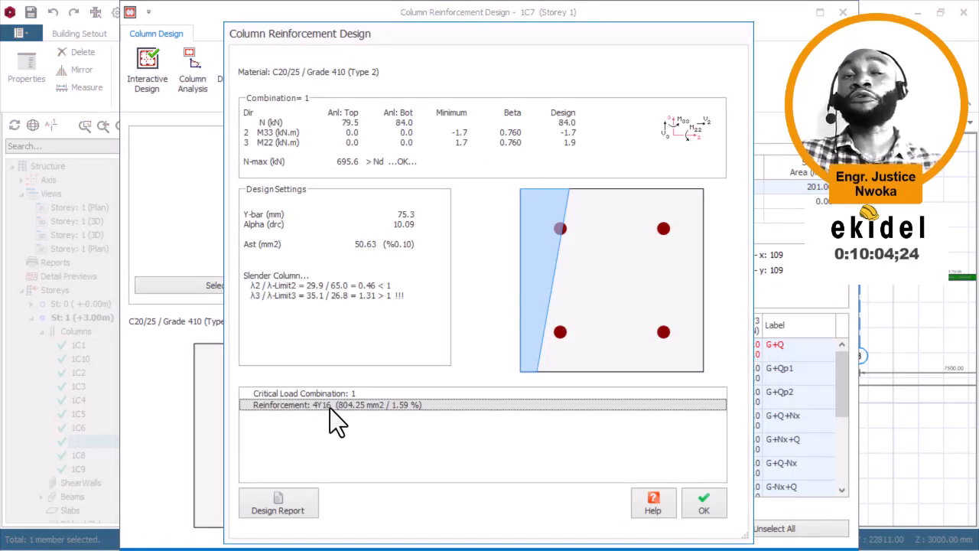
click(704, 505)
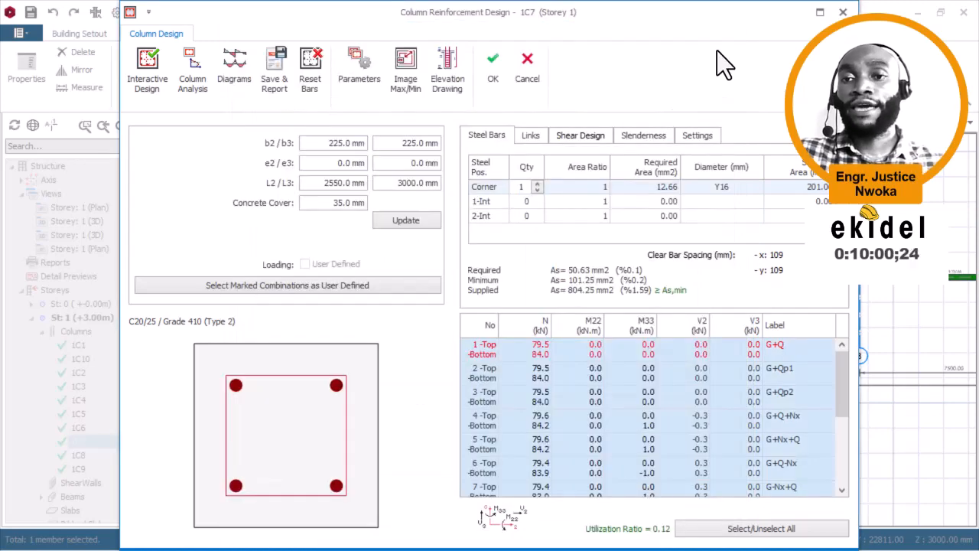
click(534, 80)
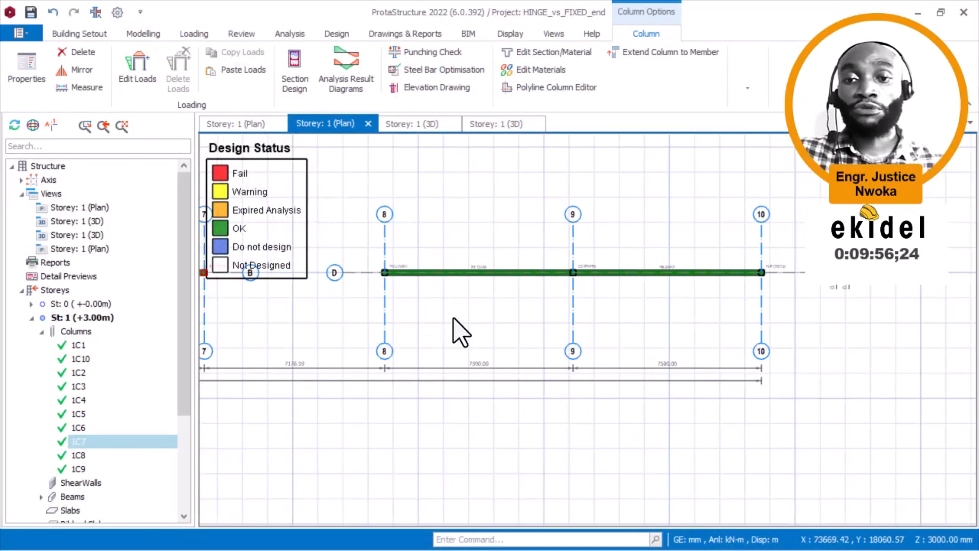
- Review the interactive reinforcement design of end column 1C10 on axis D and close the results
scroll(784, 272, up, 5)
click(777, 258)
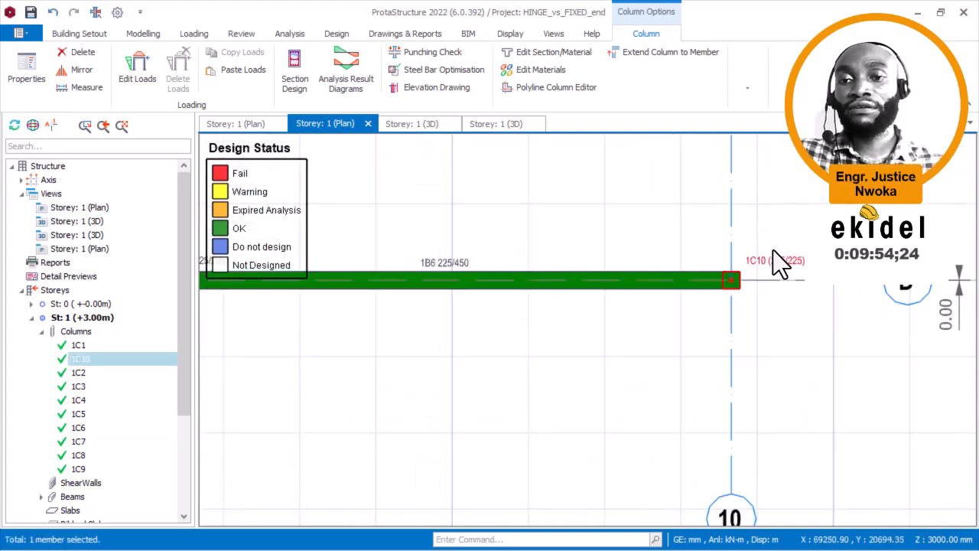
right_click(770, 229)
click(811, 281)
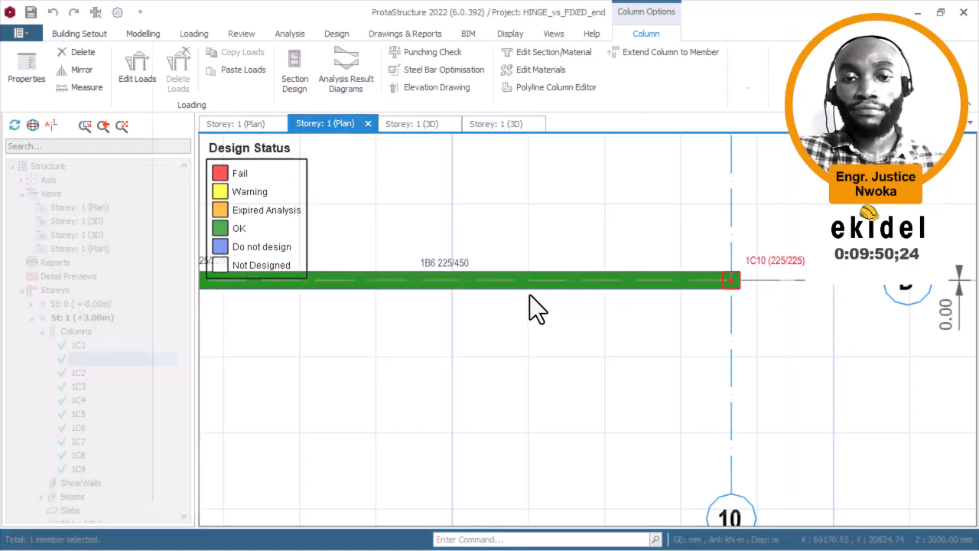
click(144, 73)
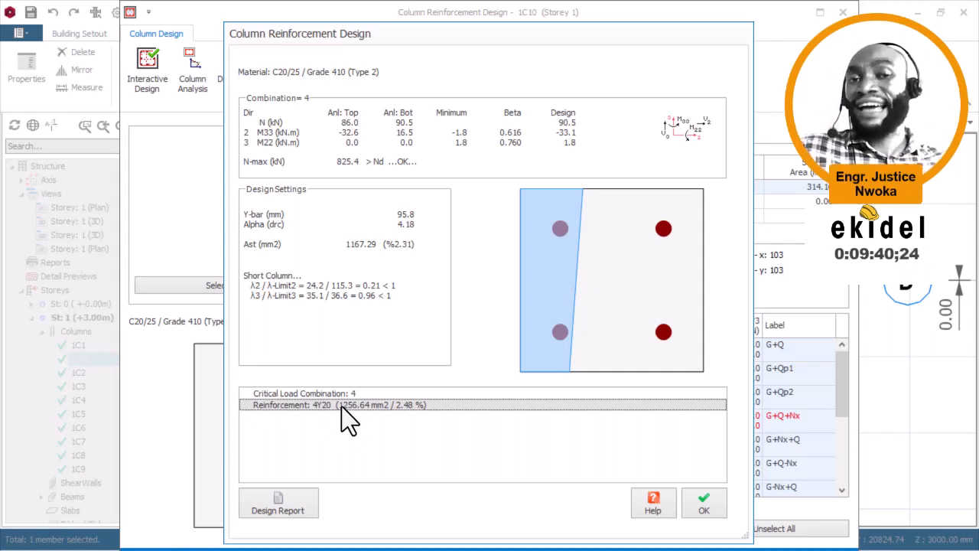
click(700, 501)
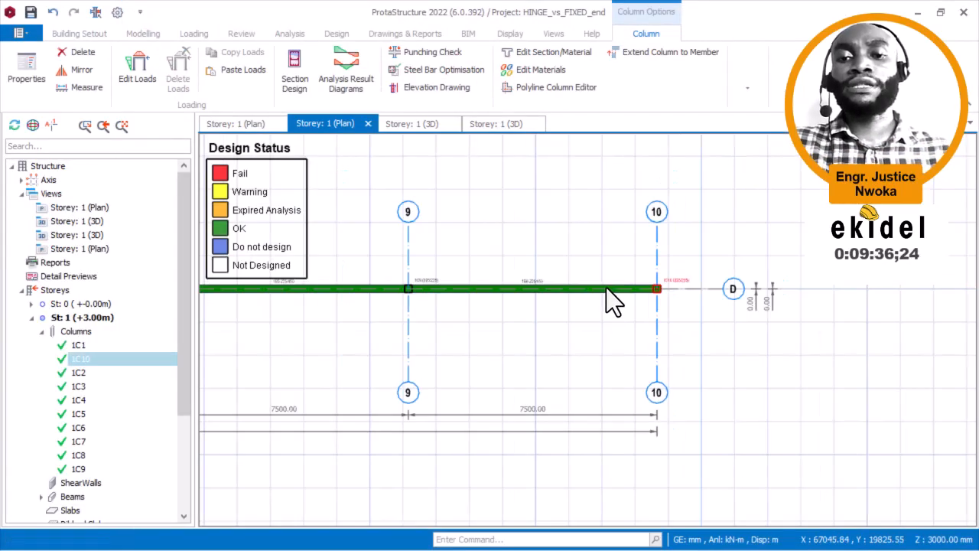
- Open the section design of beam 1B3 on axis B and display the shear and moment diagrams for 1B3 and 1B4
middle_drag(654, 292, 825, 298)
middle_drag(603, 300, 852, 307)
middle_drag(427, 312, 849, 332)
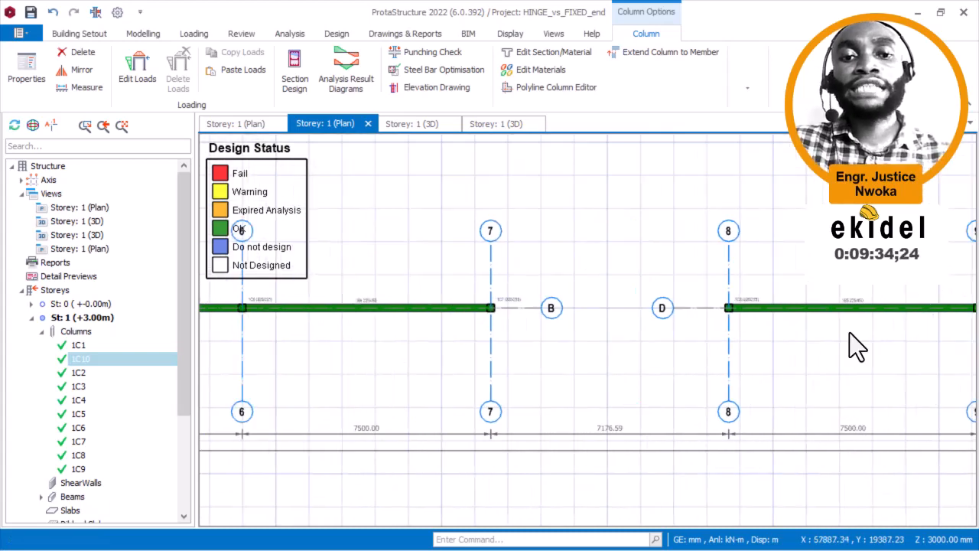
scroll(395, 324, up, 3)
click(405, 307)
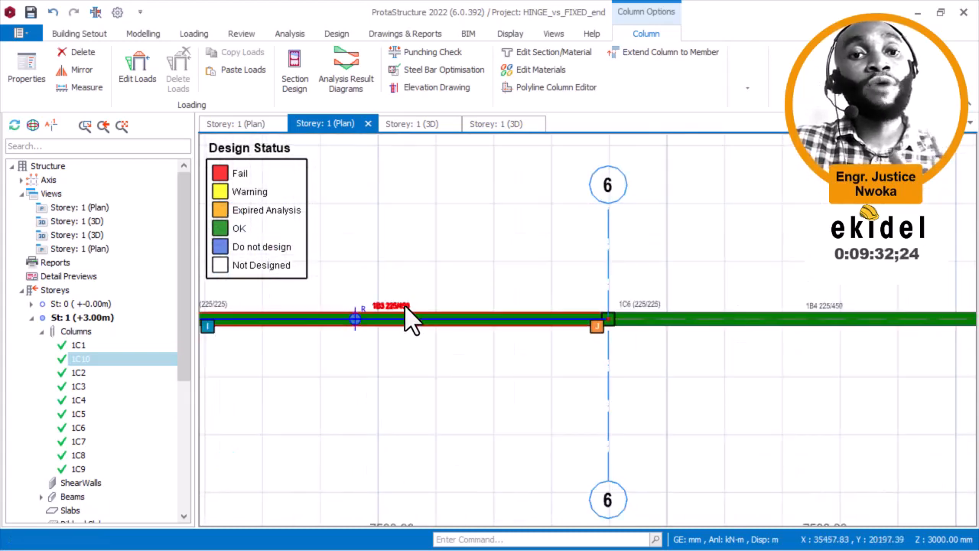
click(406, 308)
right_click(417, 259)
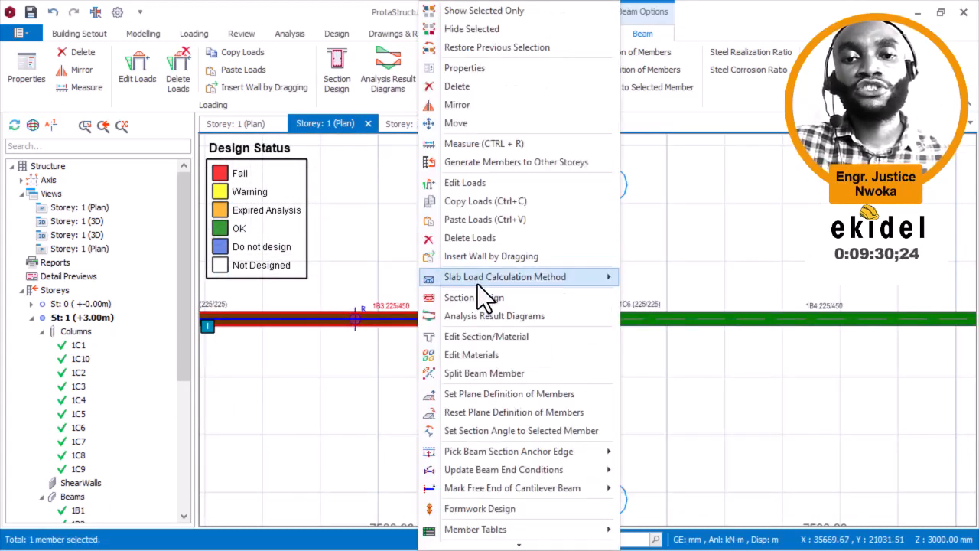
click(472, 297)
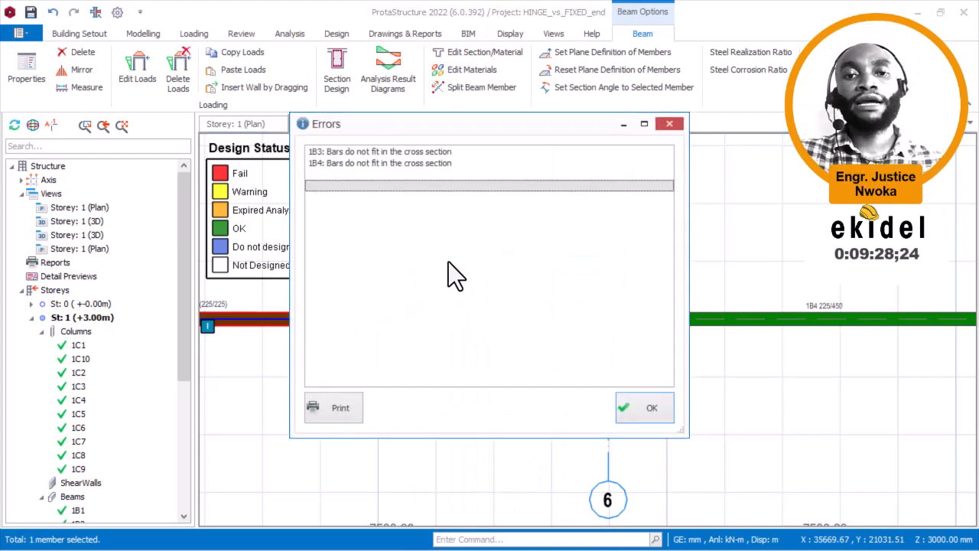
click(651, 411)
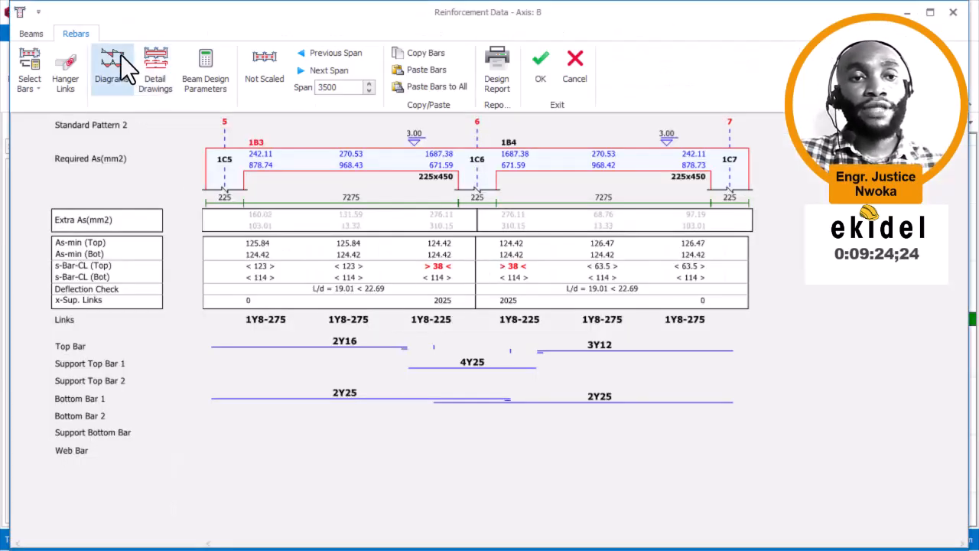
click(116, 64)
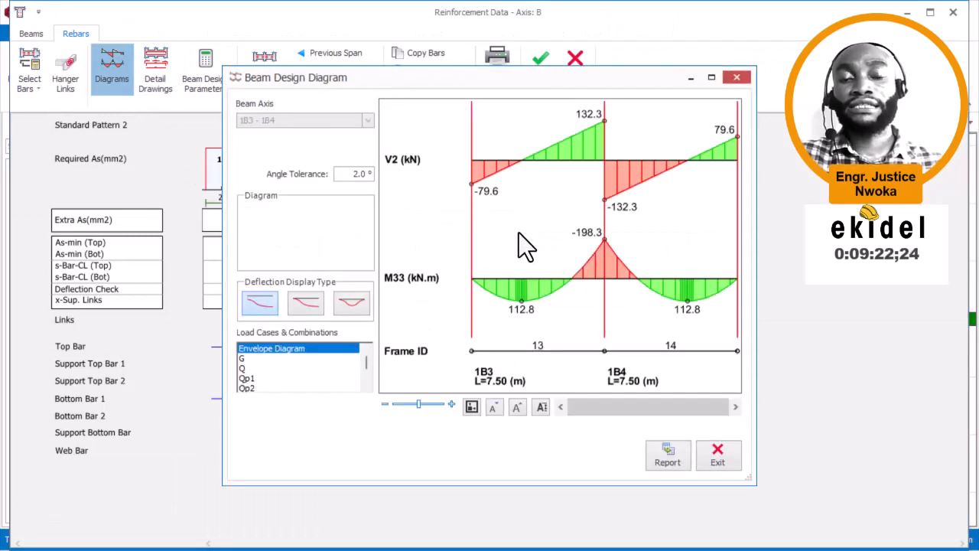
- Examine the moment diagram at the end supports of beams 1B3 and 1B4, and cancel out of the section design
scroll(554, 289, up, 5)
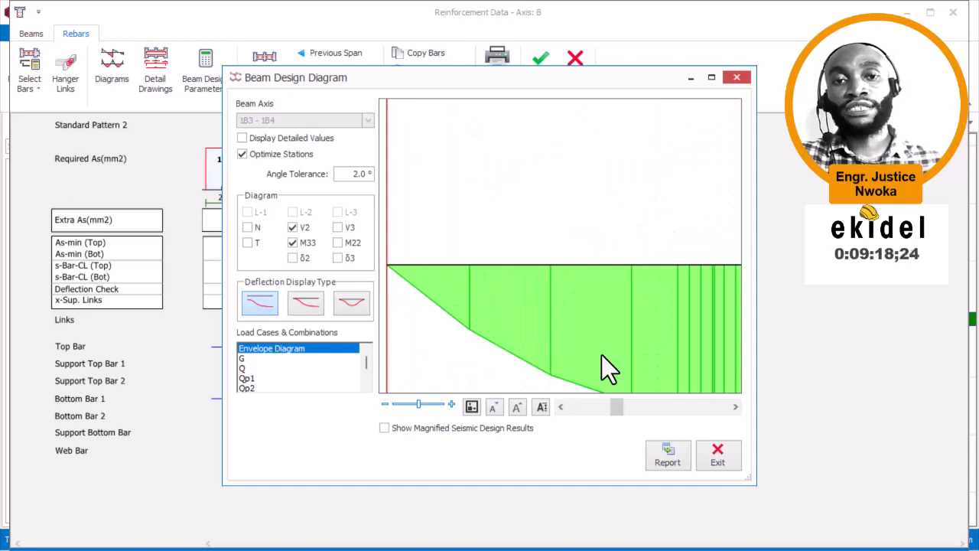
scroll(535, 340, down, 3)
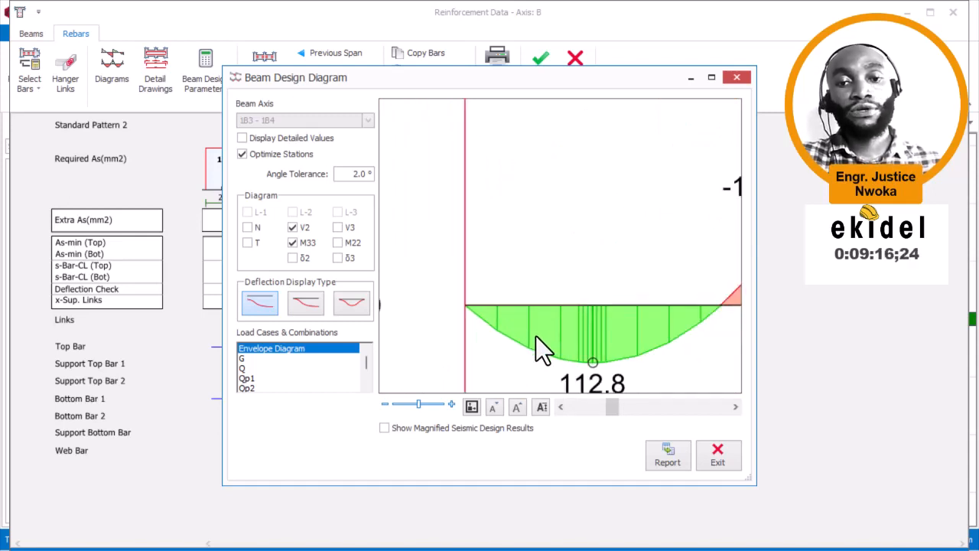
scroll(482, 317, down, 2)
scroll(471, 326, up, 2)
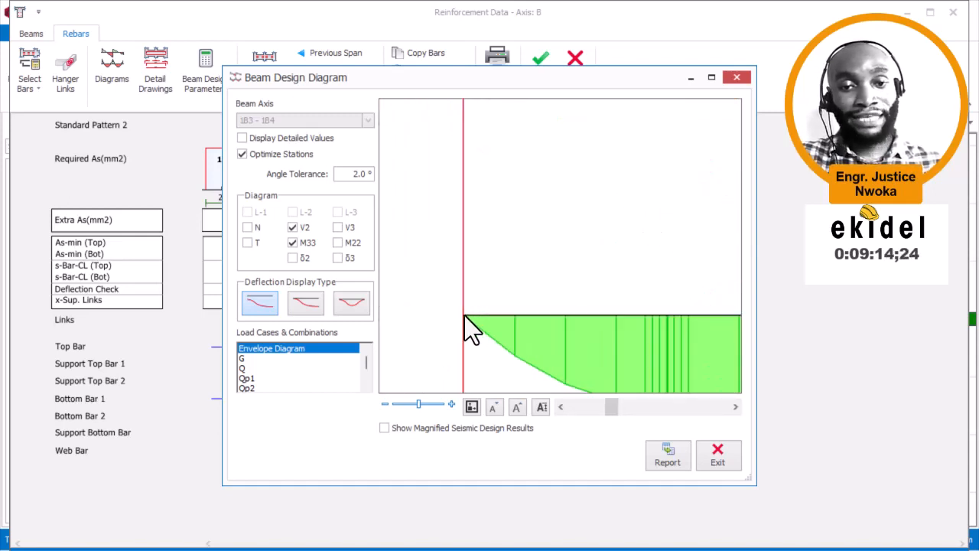
scroll(456, 321, down, 2)
scroll(451, 323, down, 2)
scroll(520, 314, up, 2)
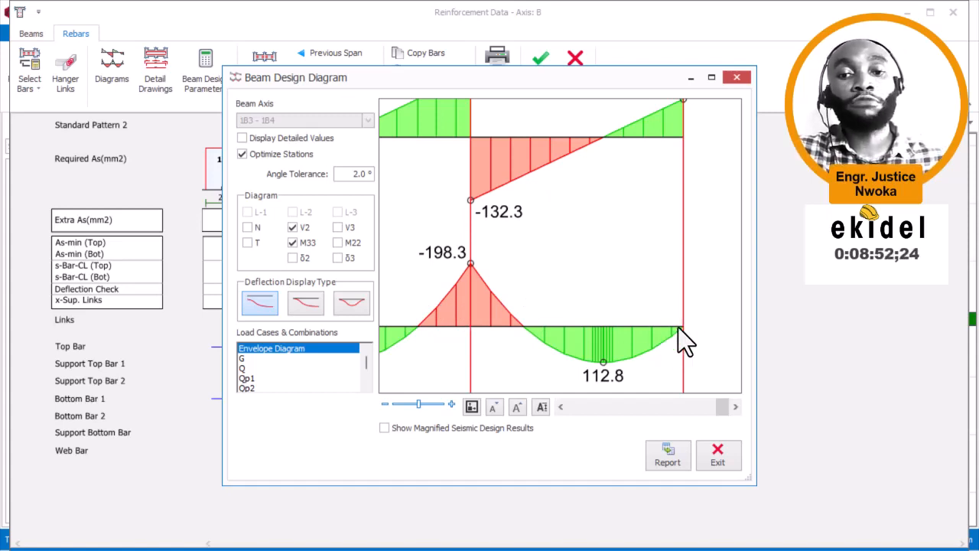
scroll(678, 330, up, 3)
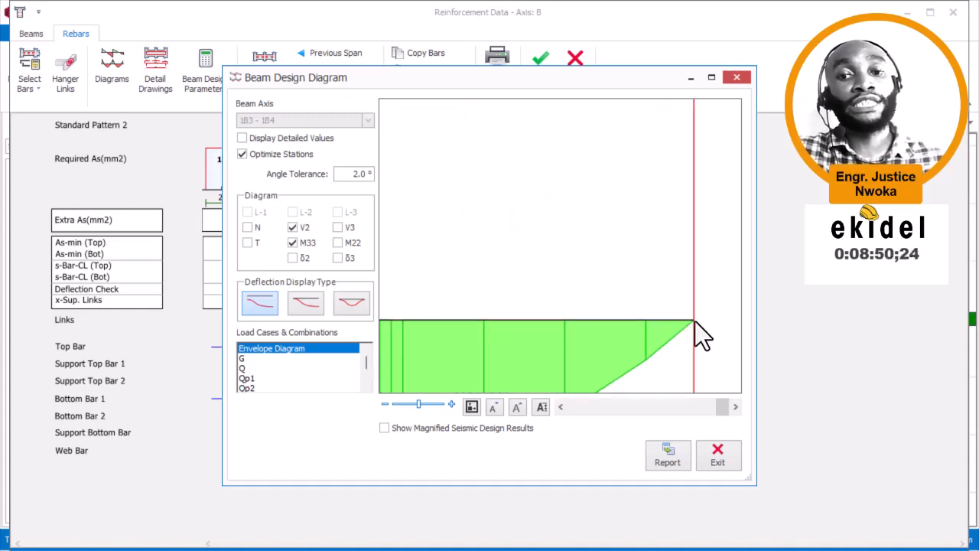
click(718, 458)
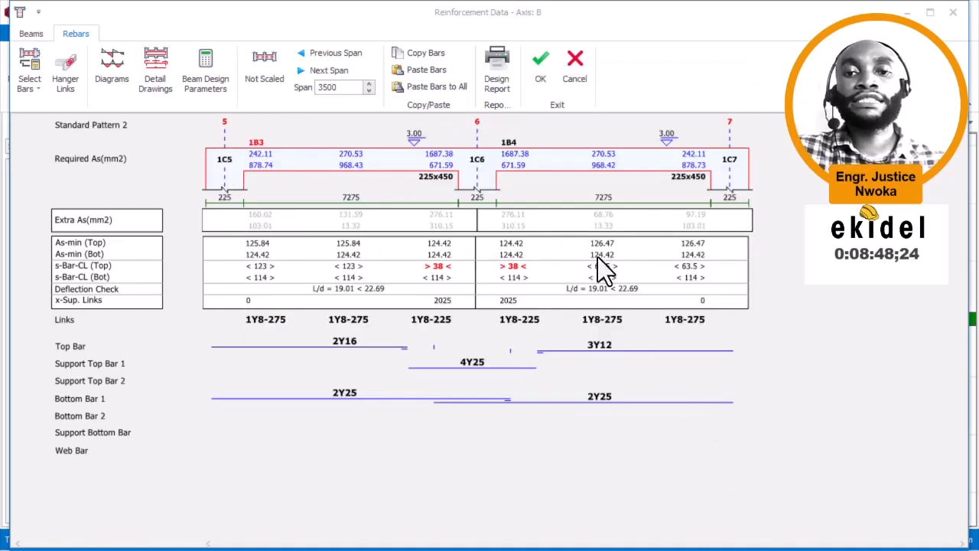
click(574, 71)
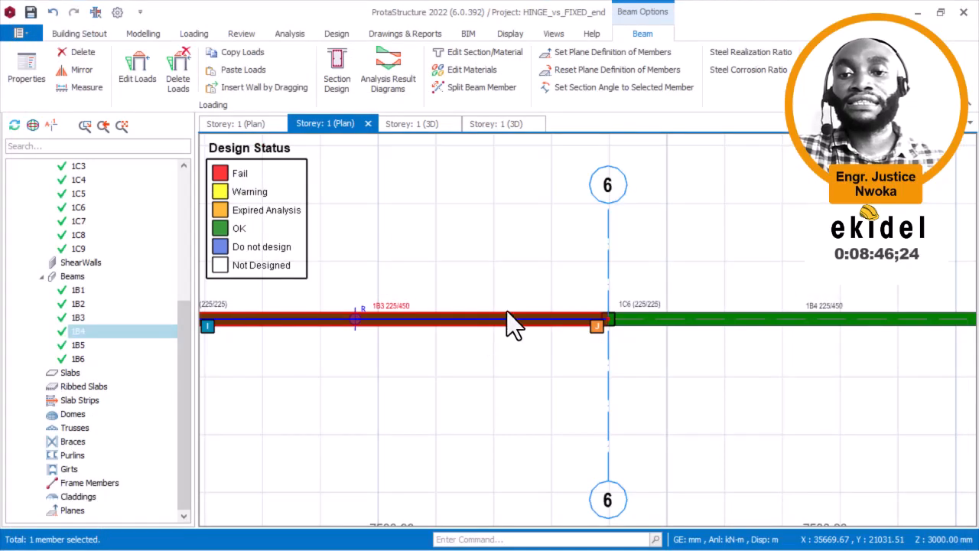
- Open the section design of beam 1B5 on axis D and display the shear and moment diagrams for 1B5 and 1B6
scroll(623, 312, down, 3)
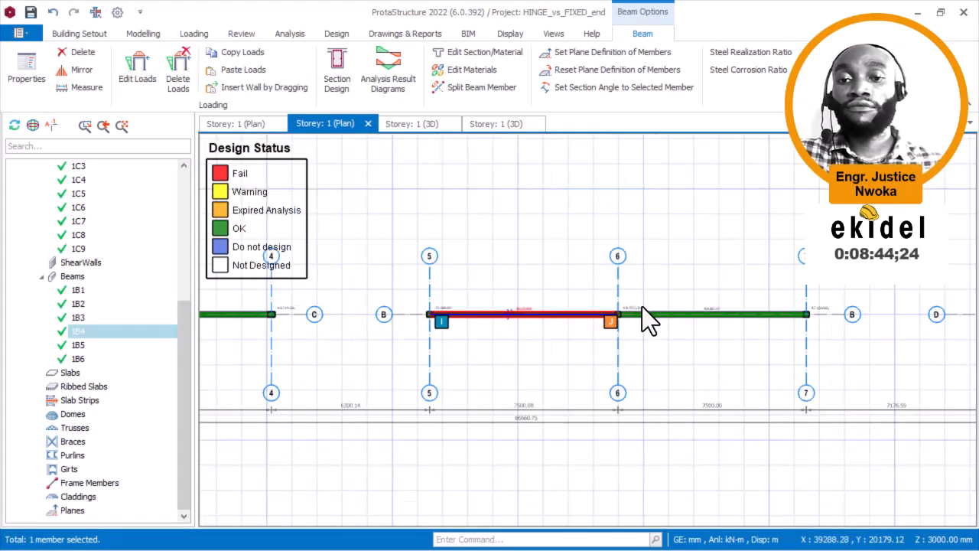
middle_drag(724, 307, 400, 253)
middle_drag(780, 288, 490, 296)
scroll(538, 269, up, 2)
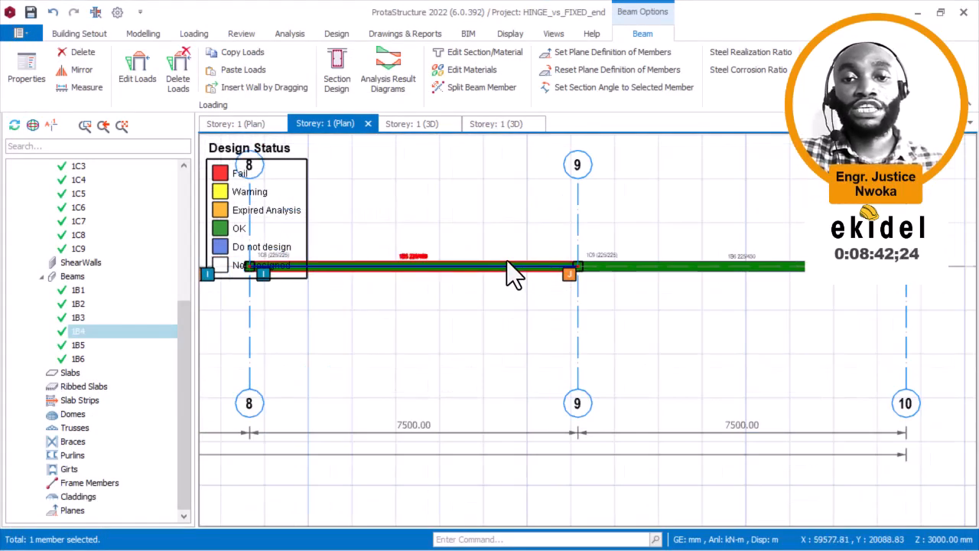
click(517, 269)
right_click(489, 218)
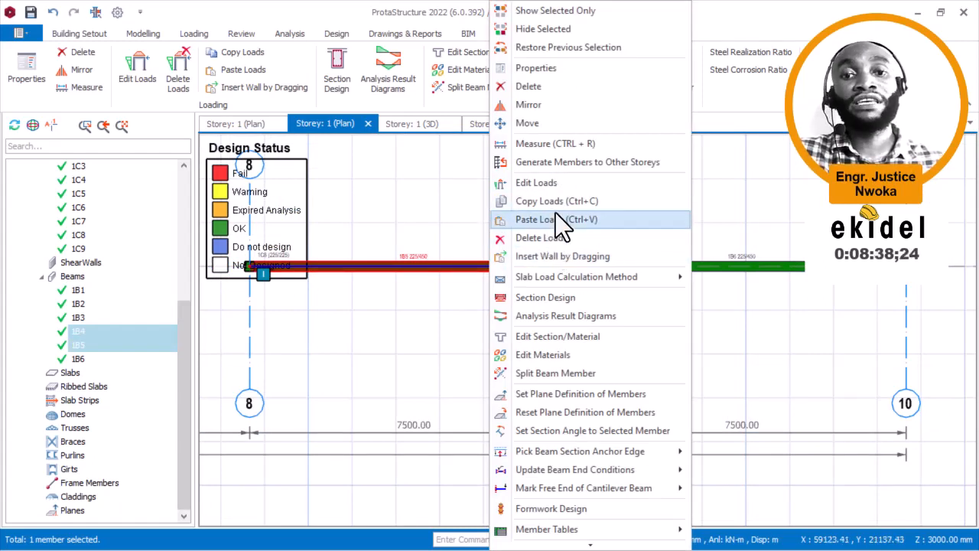
click(560, 297)
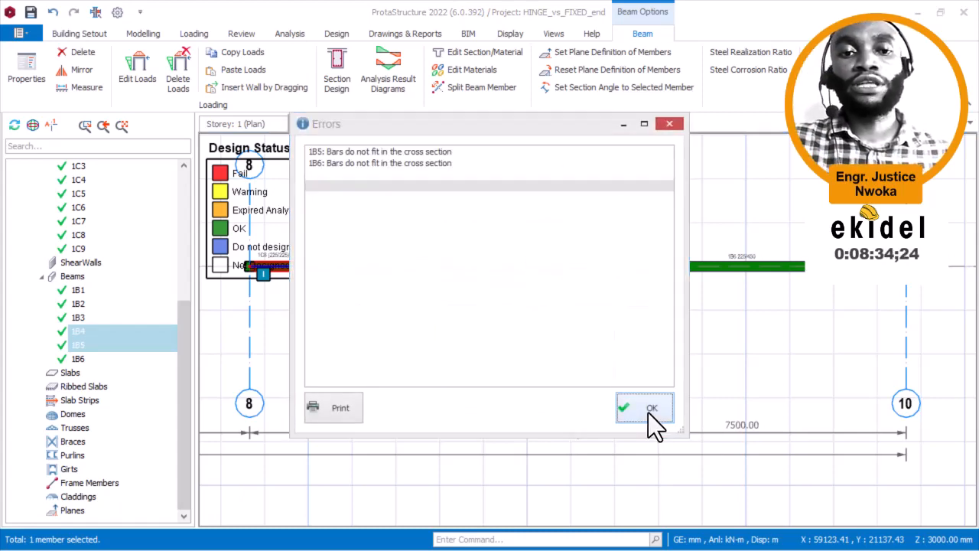
click(648, 413)
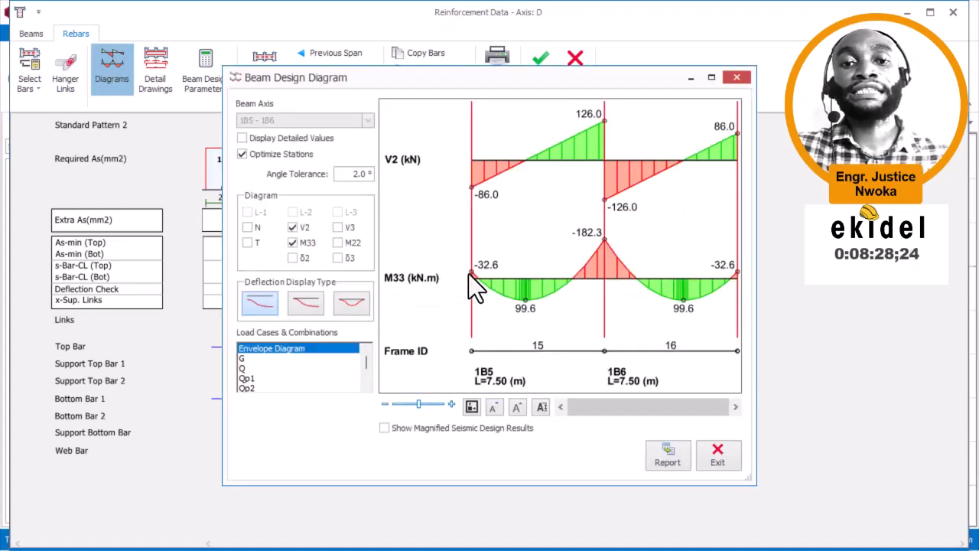
- Examine the end-support moment of beam 1B5 at axis 8, and cancel out of the axis D section design
scroll(482, 273, up, 5)
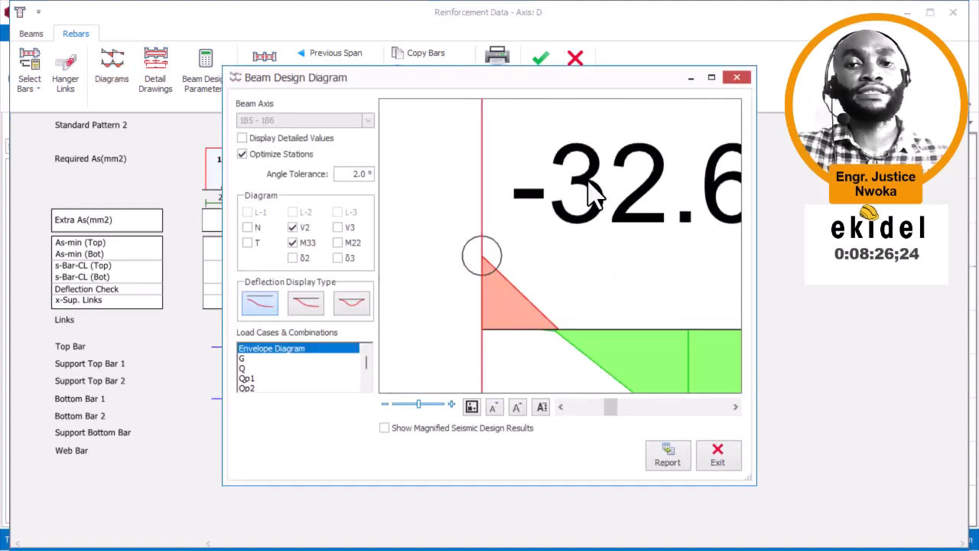
scroll(570, 214, down, 2)
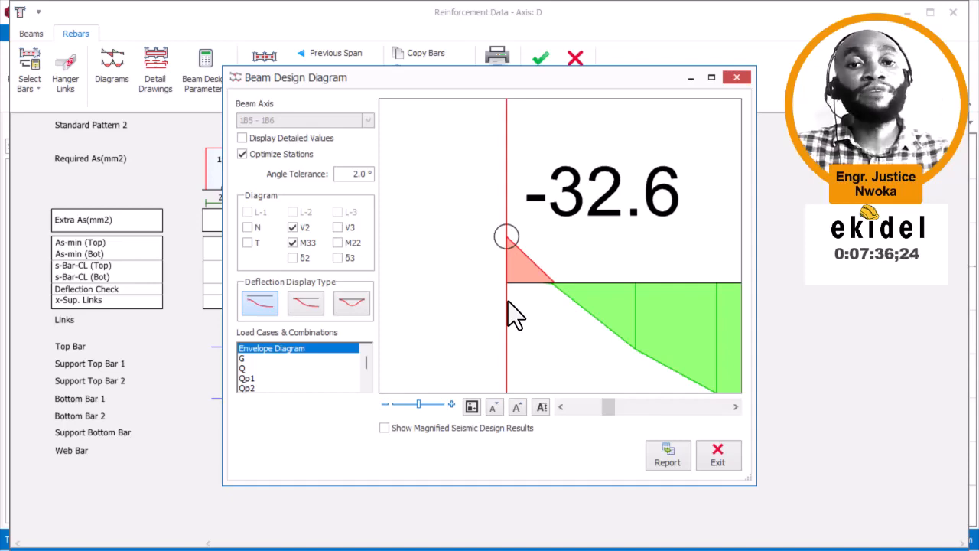
click(733, 462)
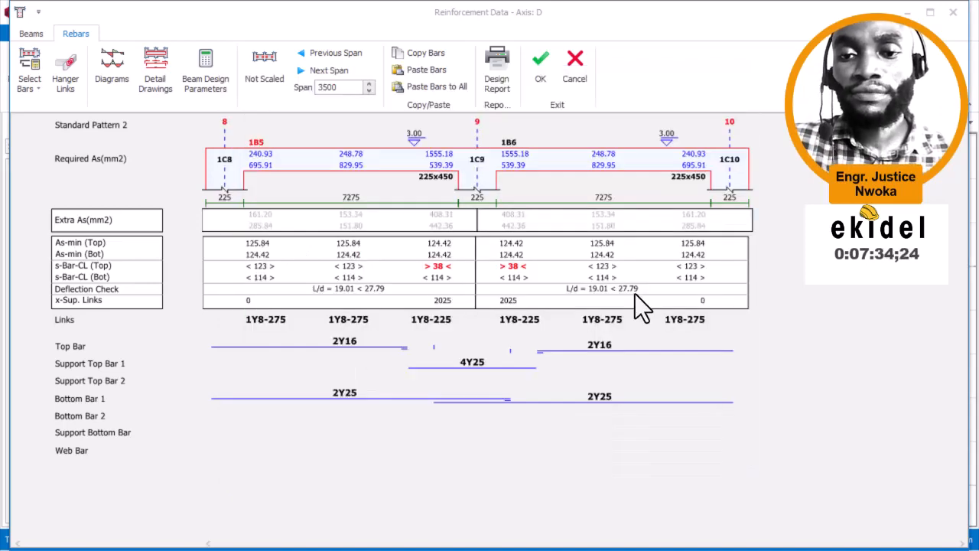
click(566, 84)
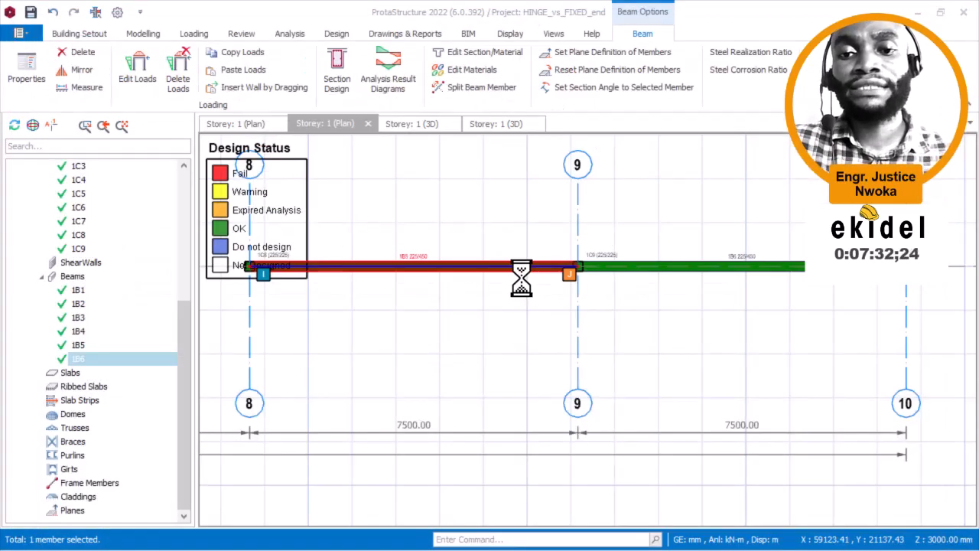
- Reopen the section design of beam 1B3 on axis B to show the reinforcement of 1B3 and 1B4
scroll(692, 283, down, 6)
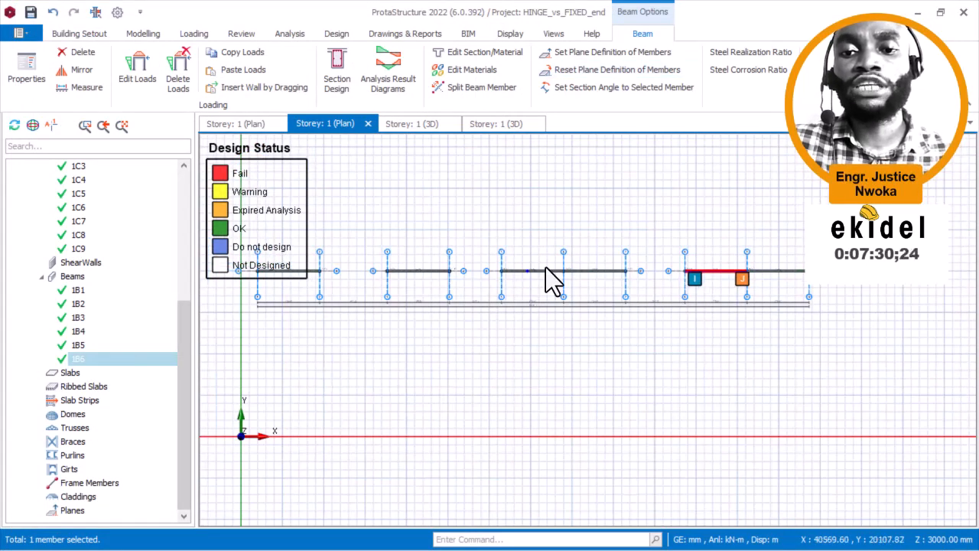
scroll(546, 267, up, 7)
click(531, 278)
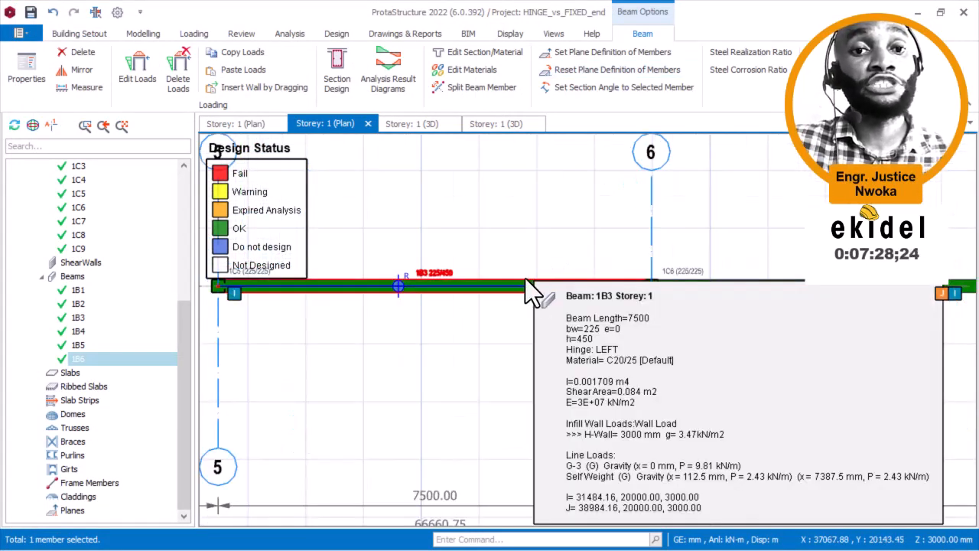
right_click(489, 221)
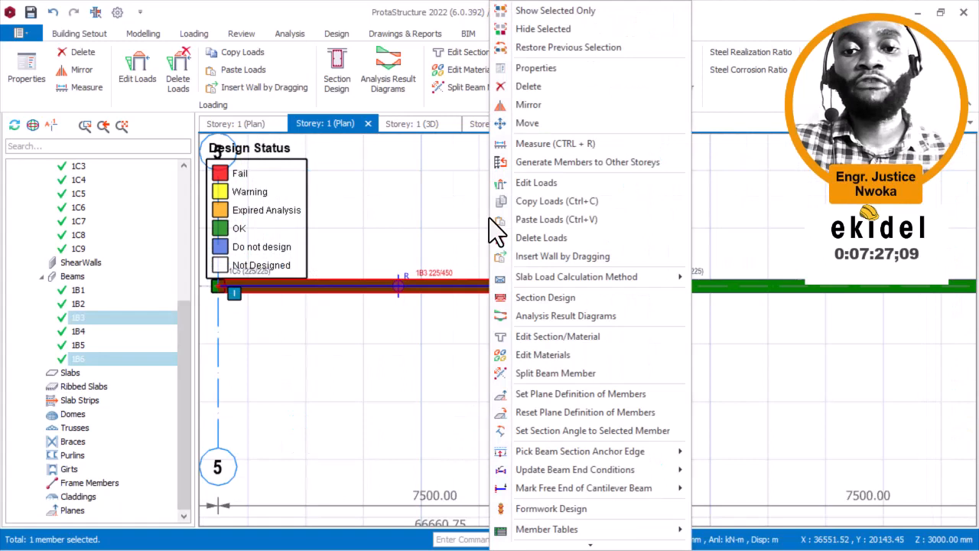
click(556, 299)
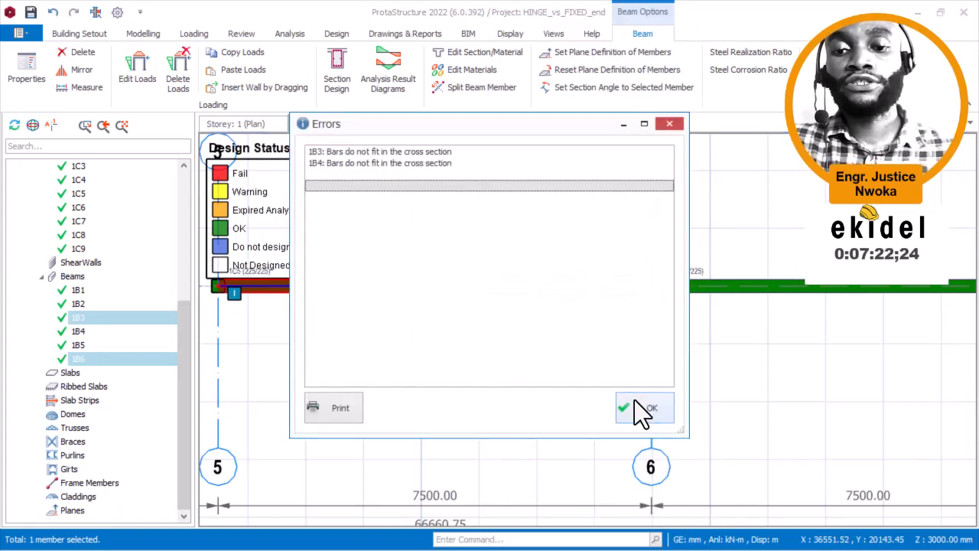
click(641, 409)
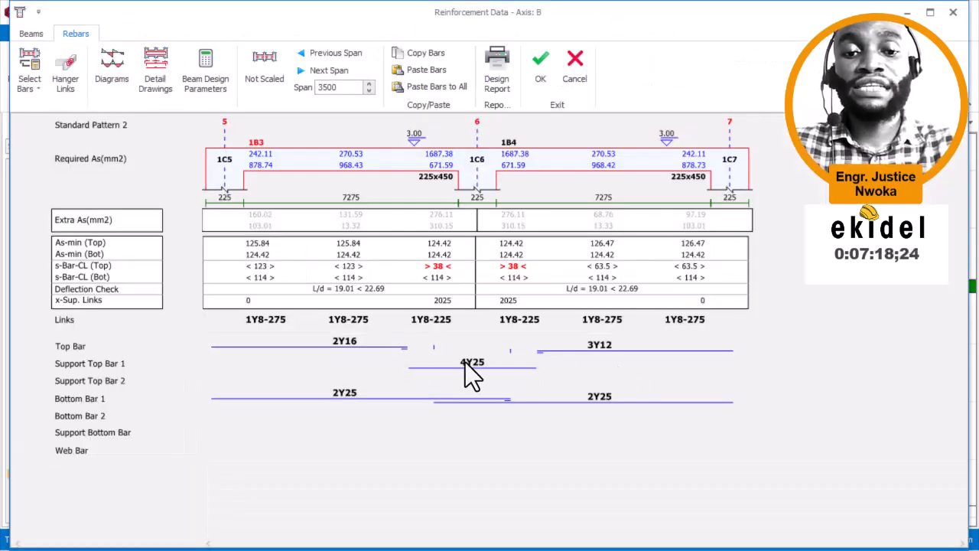
- Set the top bars of beam 1B4 to 2Y16, matching the top bars of 1B3
double_click(343, 344)
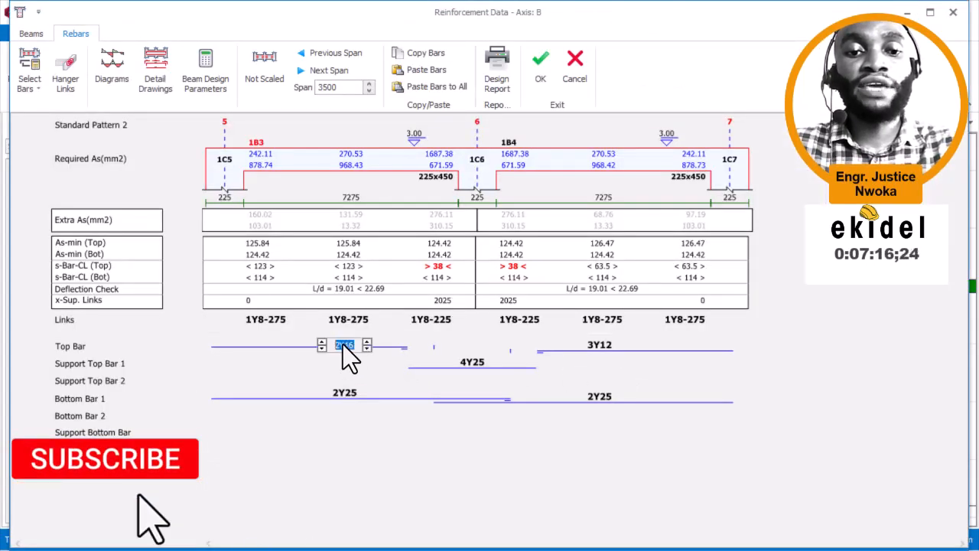
double_click(599, 345)
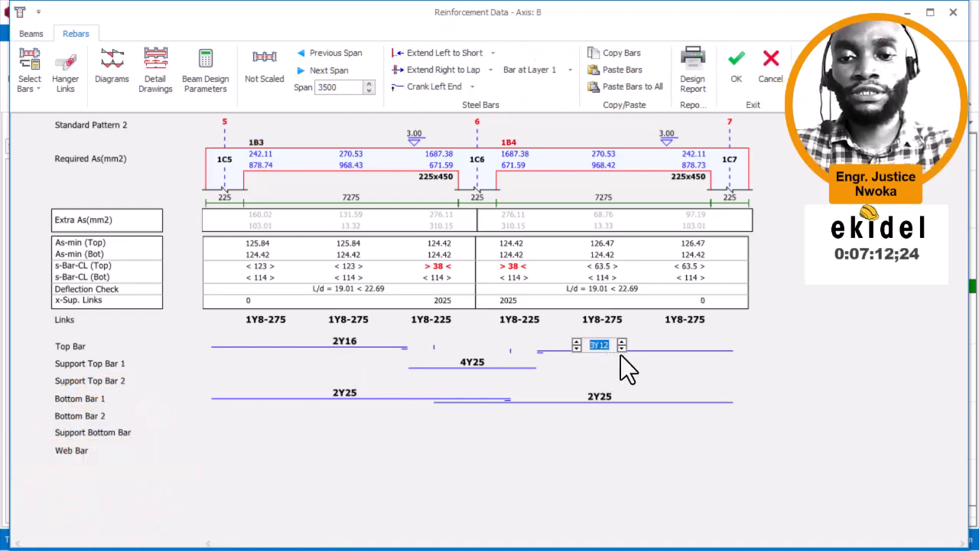
click(622, 342)
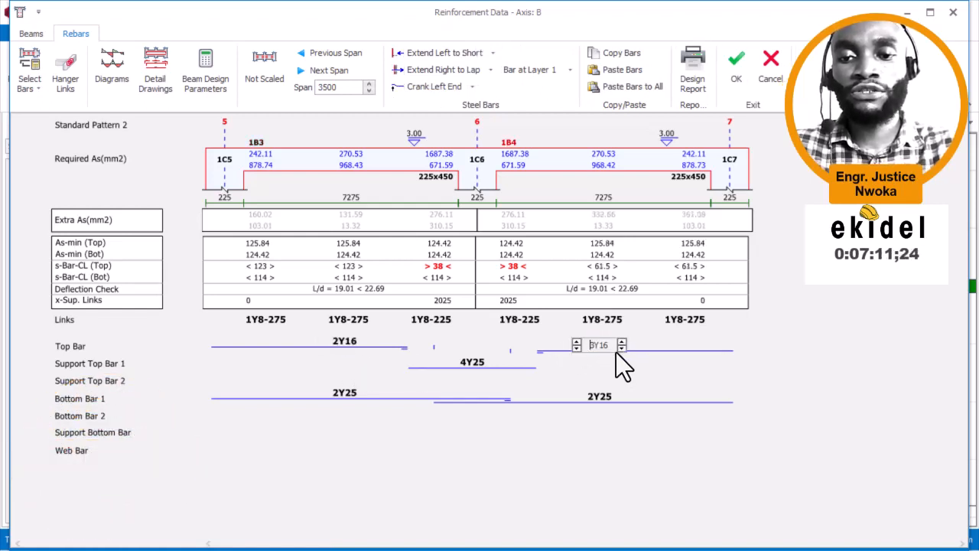
click(576, 348)
click(345, 342)
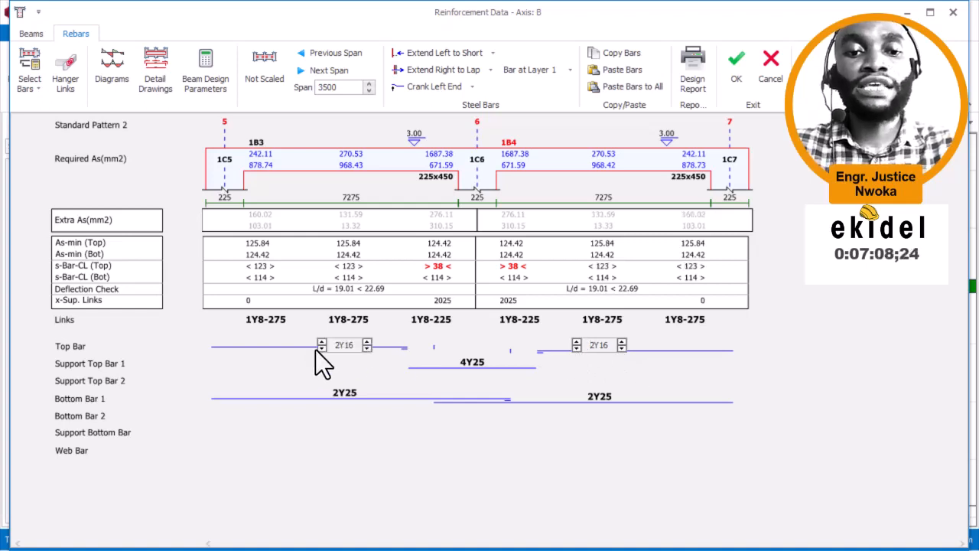
click(599, 345)
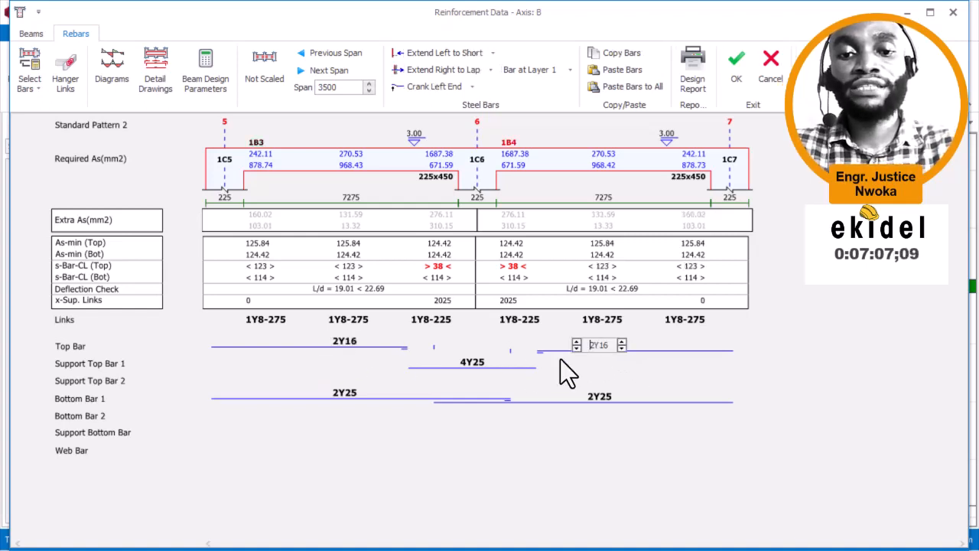
- Check the support top bars over column 1C6 against the moment diagram of beams 1B3 and 1B4
click(472, 364)
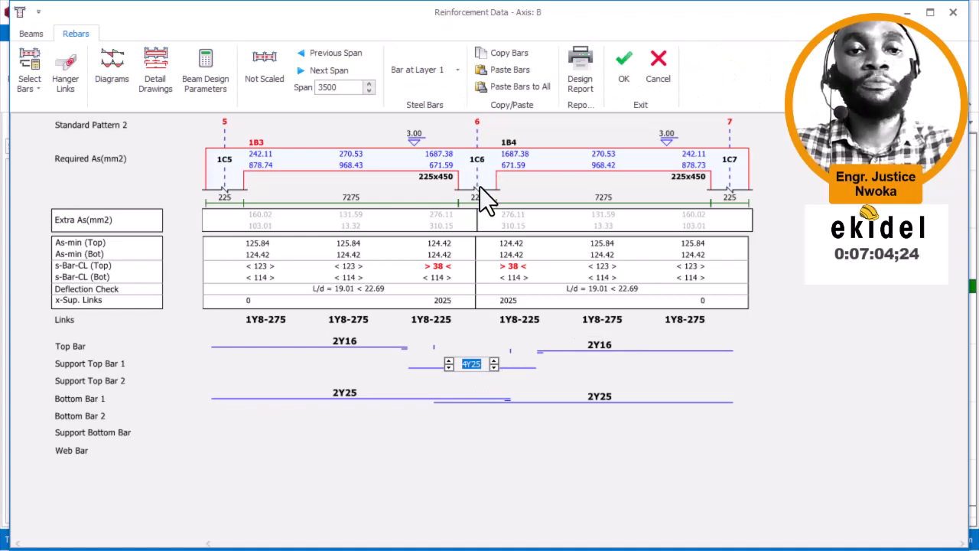
click(115, 67)
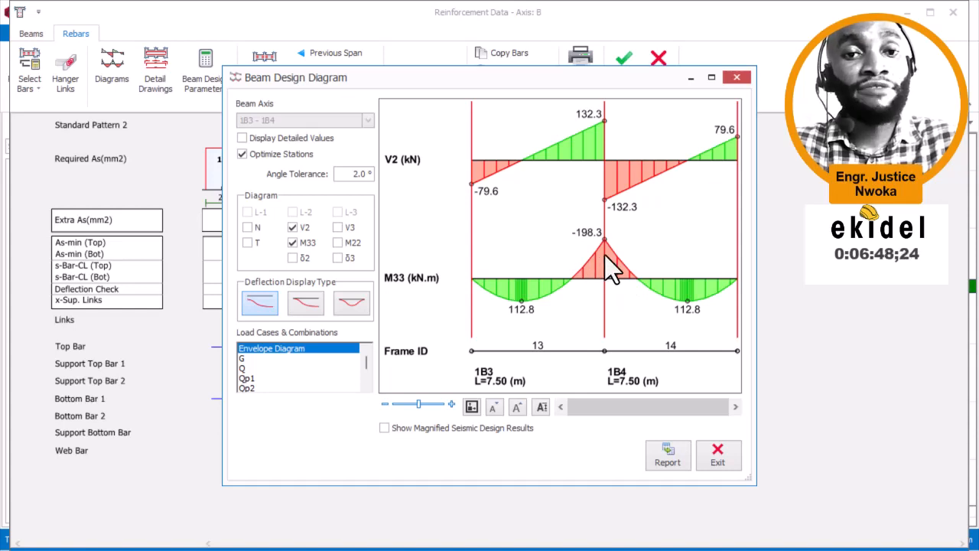
click(717, 452)
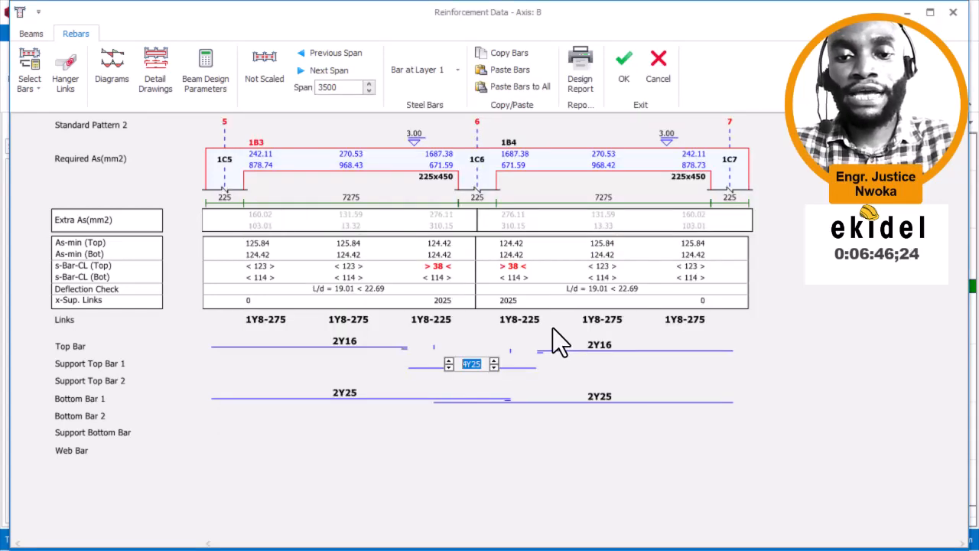
- Review the top, bottom and support bars of beams 1B3 and 1B4, and accept the axis B section design
click(345, 395)
click(622, 400)
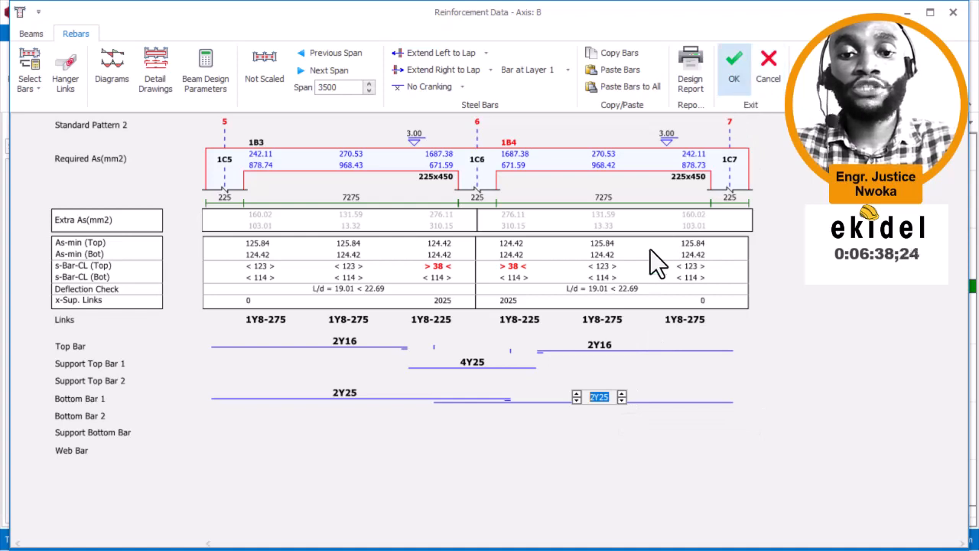
click(360, 337)
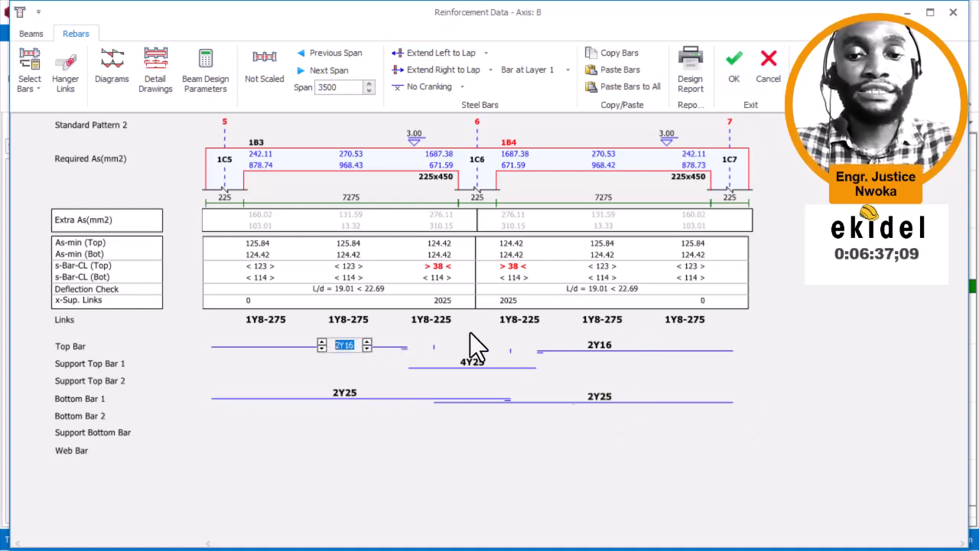
click(588, 342)
click(352, 398)
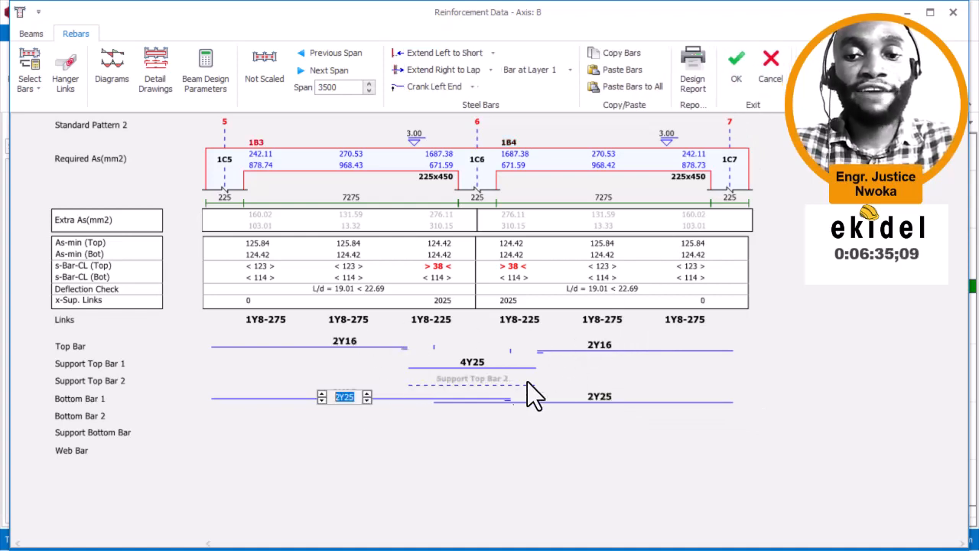
click(595, 402)
click(465, 364)
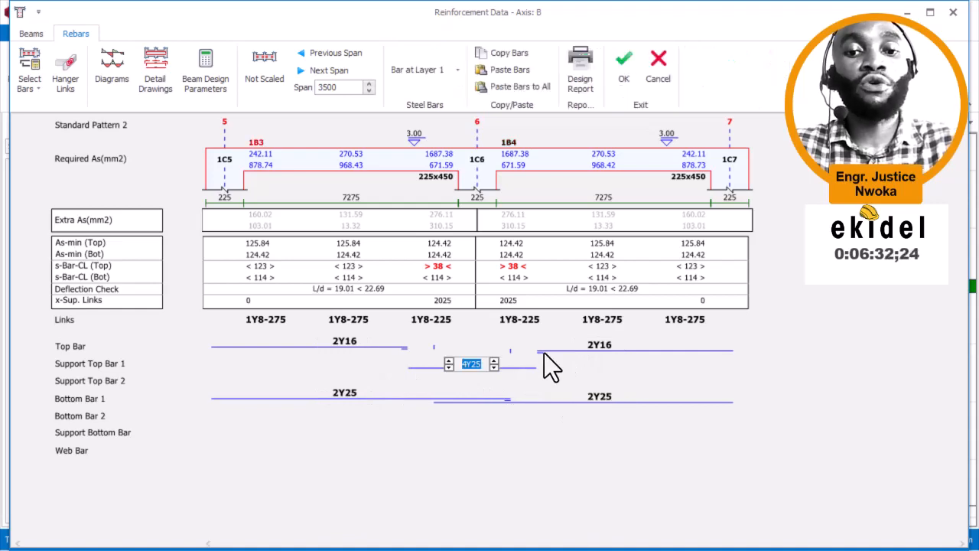
click(624, 75)
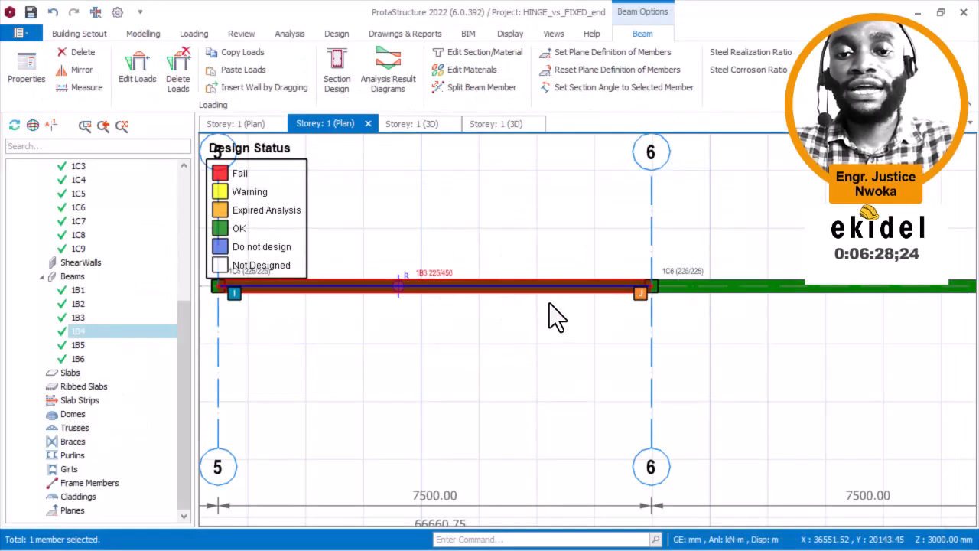
- Open the section design of beam 1B5 on axis D and dismiss the list of bar-fit errors
scroll(485, 295, down, 4)
middle_drag(651, 282, 361, 282)
scroll(634, 282, up, 3)
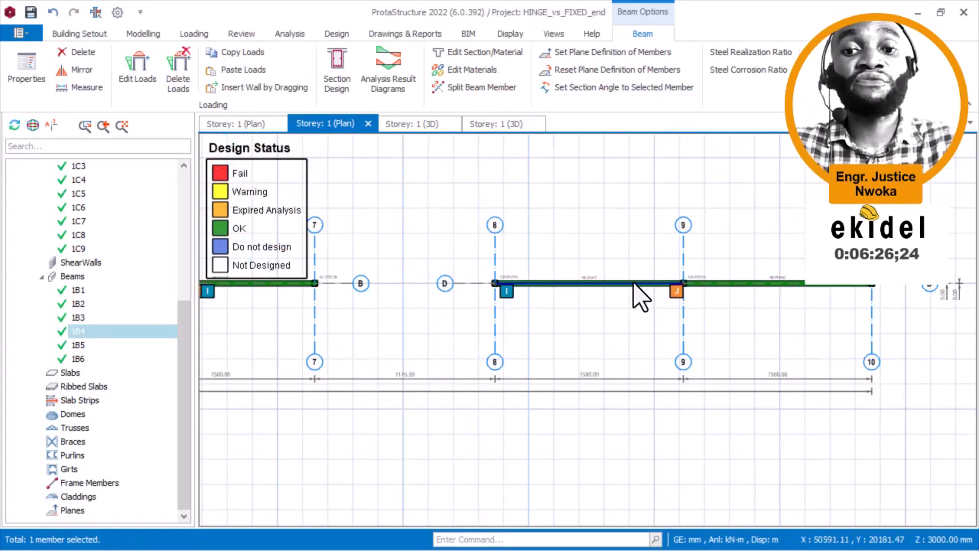
click(596, 289)
right_click(592, 233)
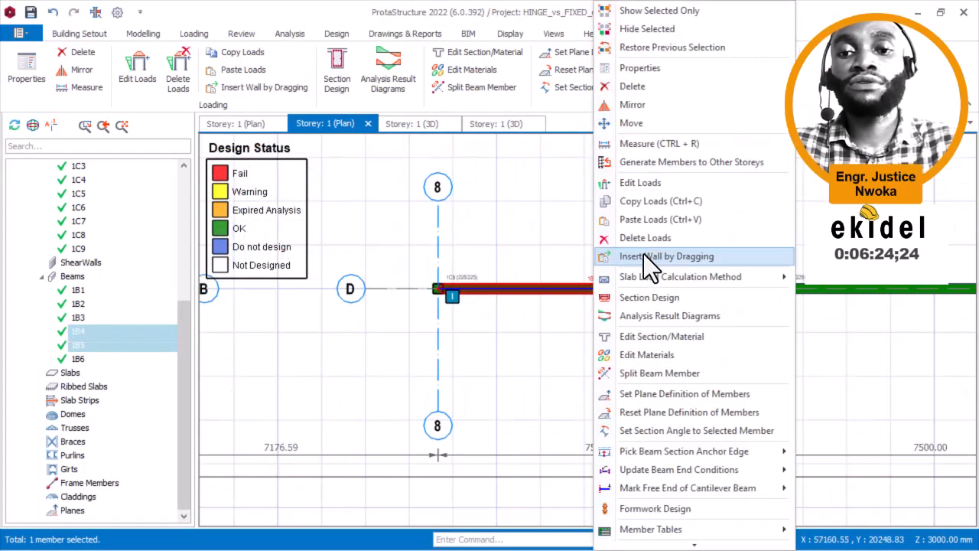
key(Escape)
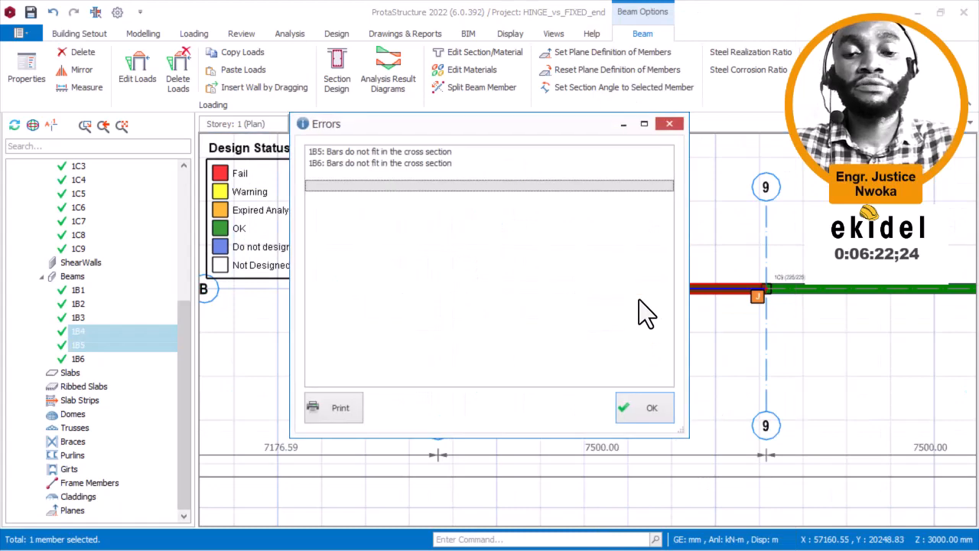
click(641, 408)
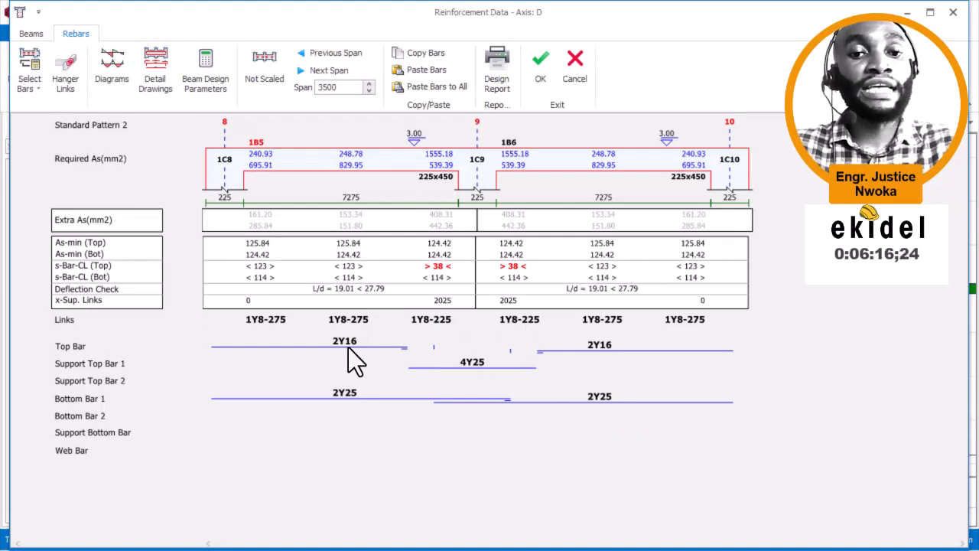
- Review the top, support and bottom bars of beams 1B5 and 1B6 in the axis D reinforcement data
click(587, 349)
click(463, 359)
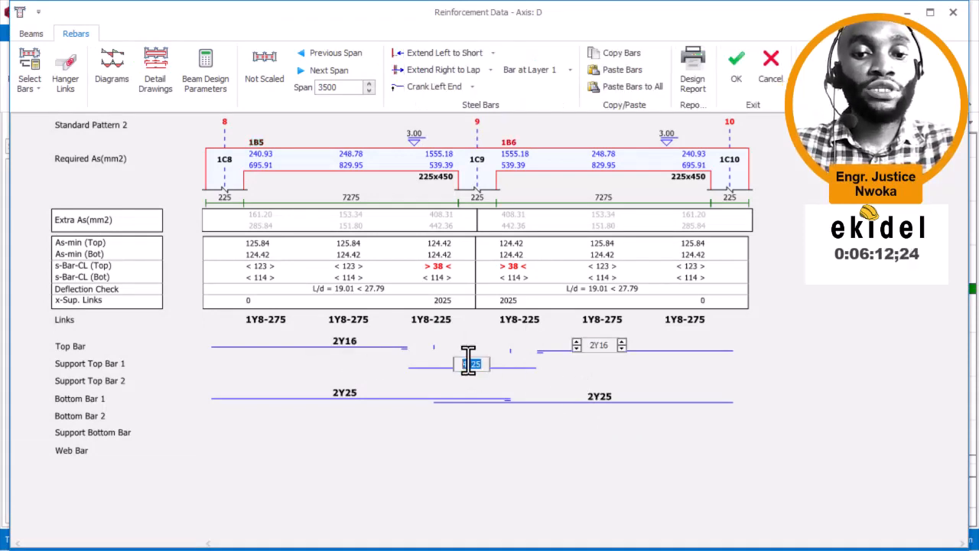
click(348, 395)
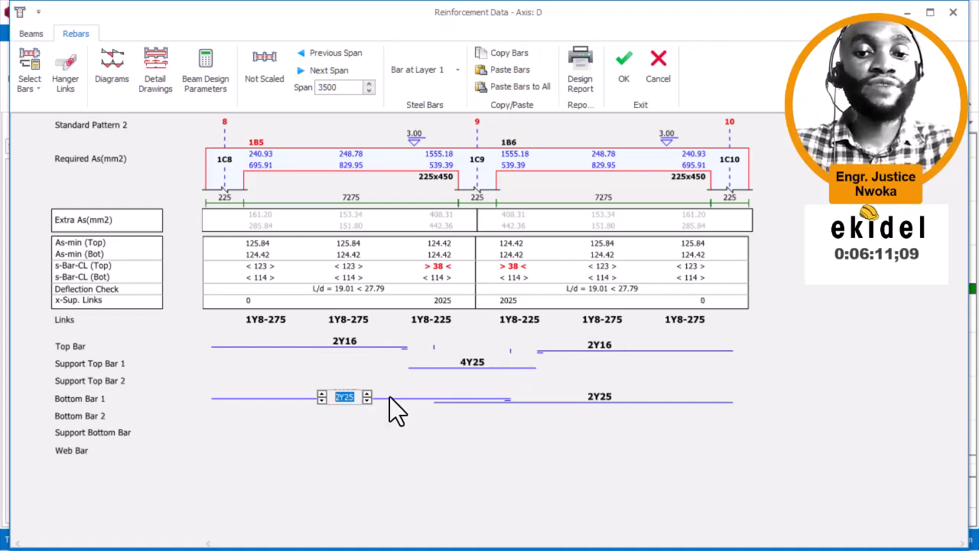
click(631, 399)
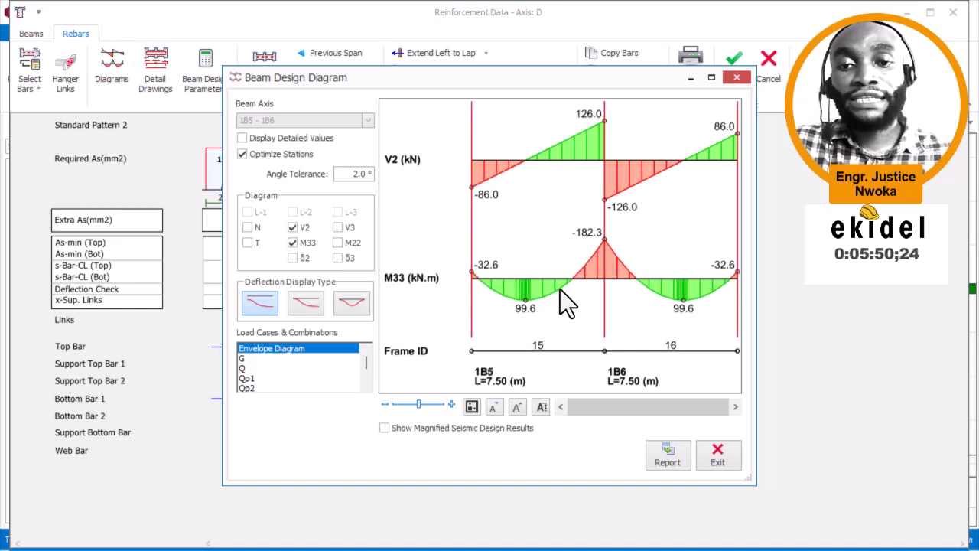
- Examine the end and middle support moments of beams 1B5 and 1B6 in the design diagram, and leave the axis D design without saving
scroll(564, 285, up, 3)
scroll(581, 281, up, 1)
scroll(594, 280, down, 4)
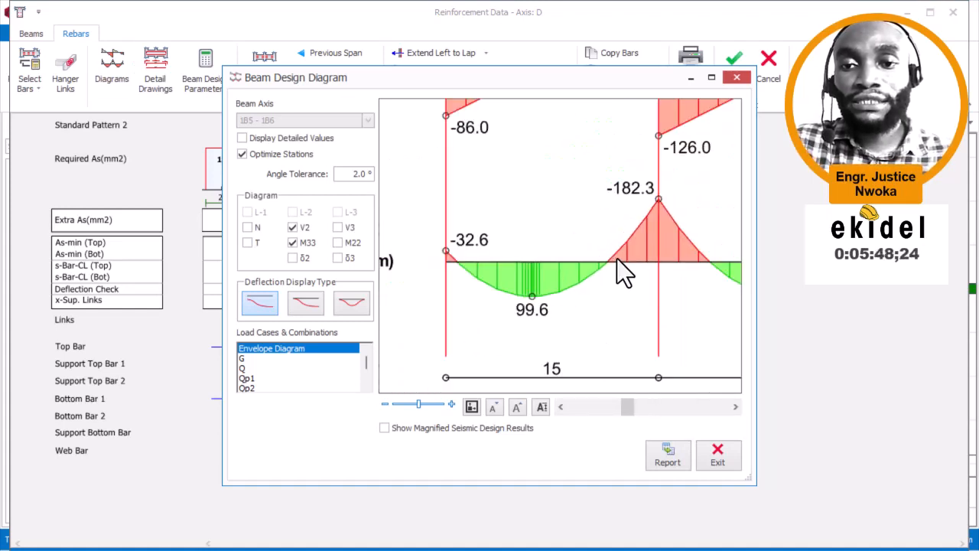
scroll(461, 270, up, 3)
scroll(449, 260, up, 2)
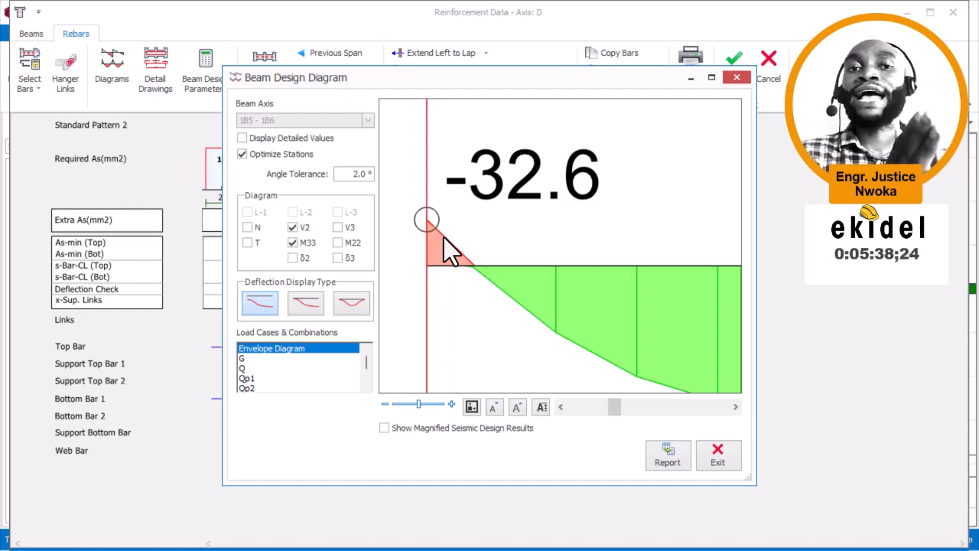
click(736, 77)
click(769, 70)
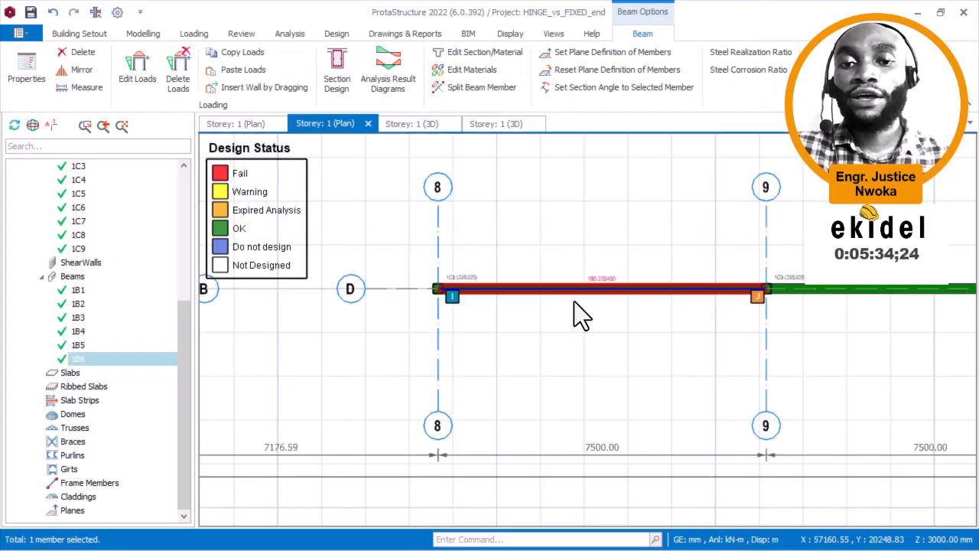
- Run the interactive reinforcement design of column 1C8 to check its bars, and close the column design
scroll(451, 293, up, 1)
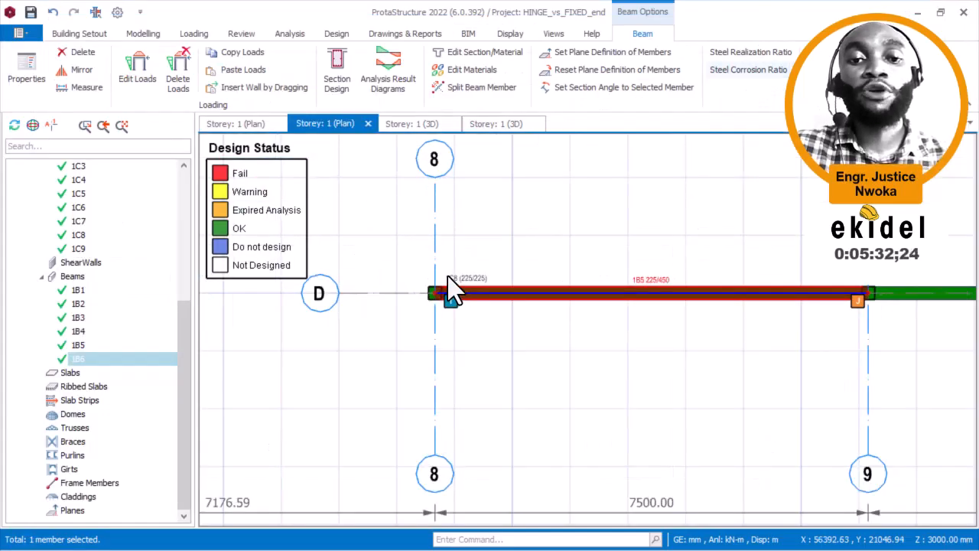
scroll(448, 276, up, 3)
click(452, 278)
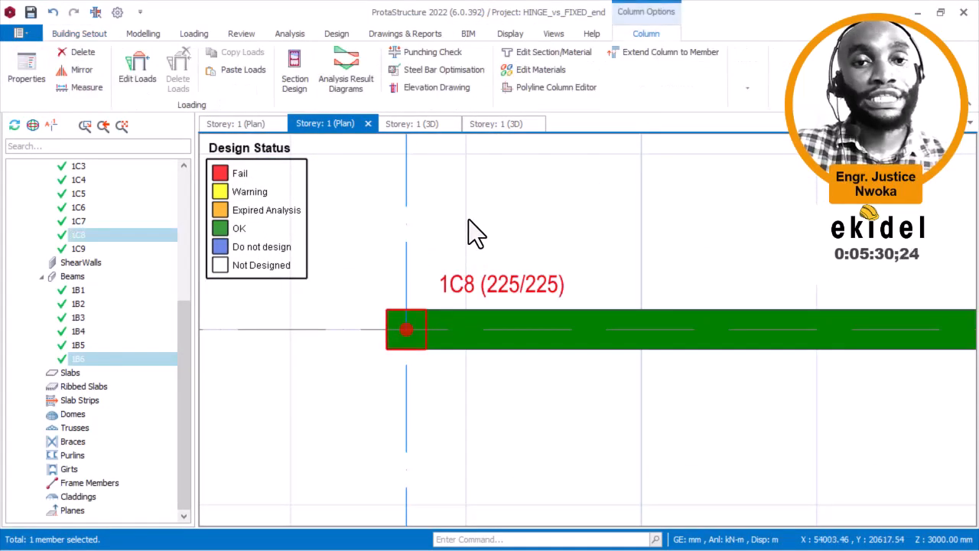
right_click(468, 219)
click(518, 280)
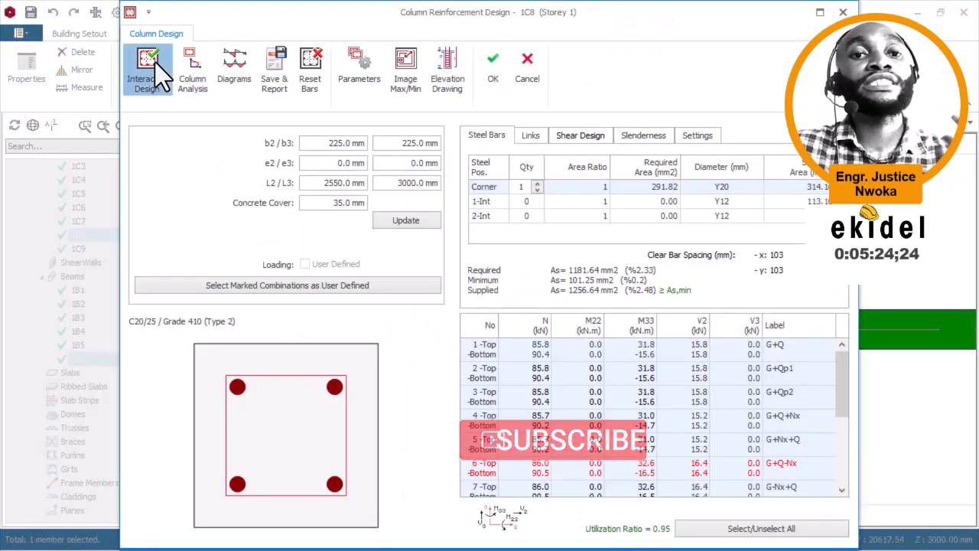
click(154, 62)
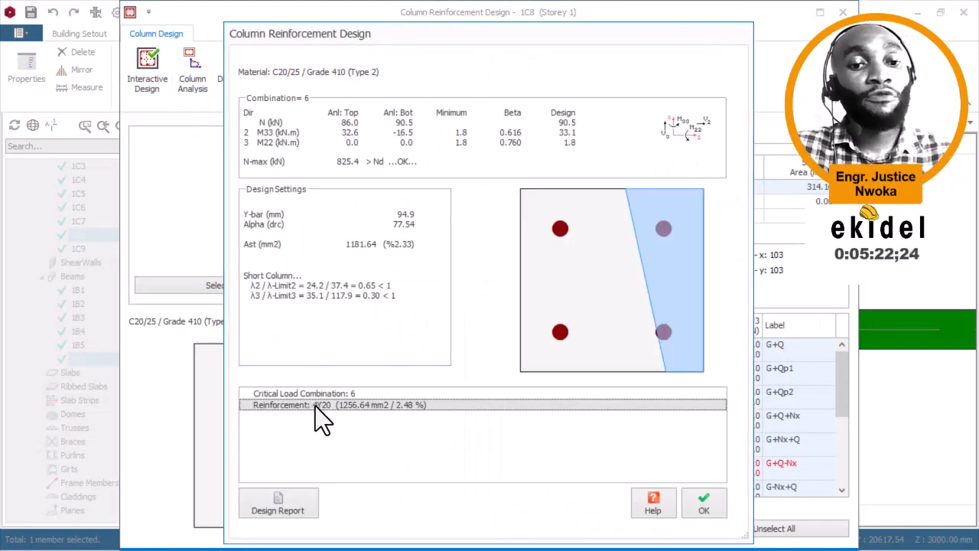
click(704, 507)
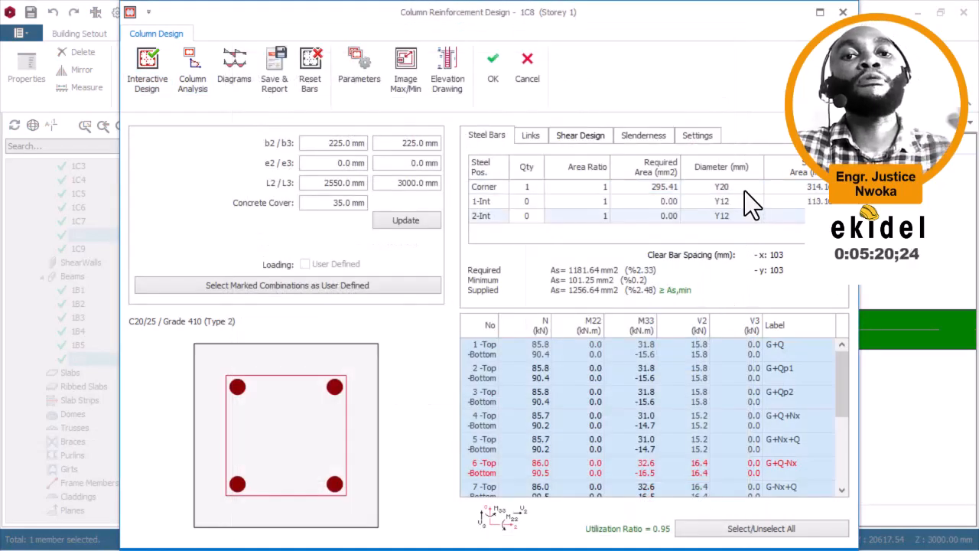
click(841, 13)
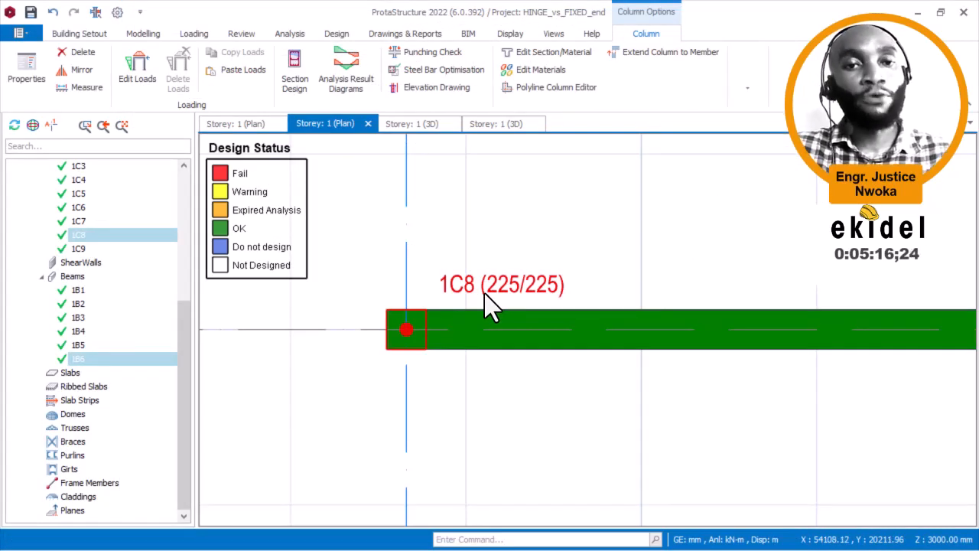
- Deselect column 1C8 and bring the single-span beams on axes A and C back into view
scroll(485, 298, down, 2)
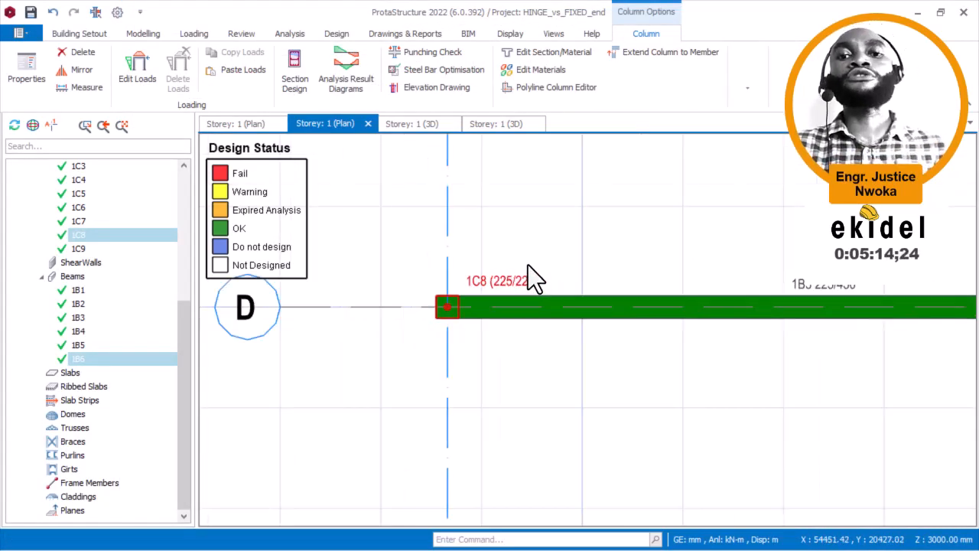
key(Escape)
scroll(589, 261, down, 4)
middle_drag(627, 276, 802, 310)
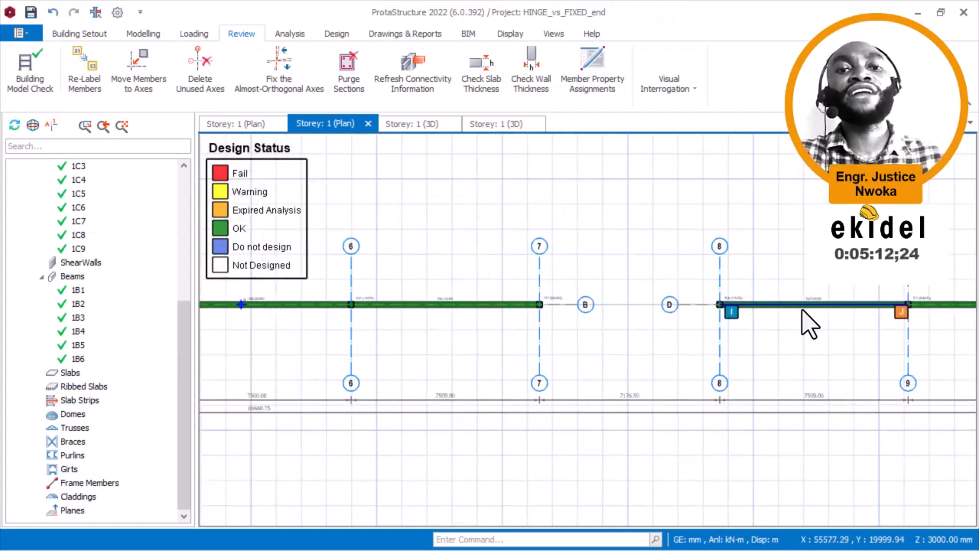
scroll(646, 300, down, 1)
middle_drag(575, 306, 959, 329)
middle_drag(560, 330, 742, 330)
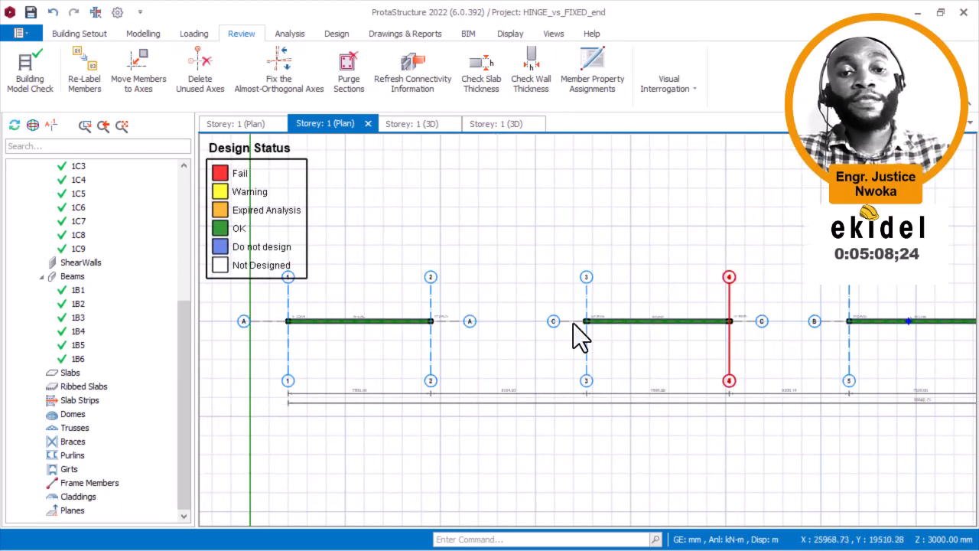
- Compare the span dimensions of beam 1B1 between axes 1 and 2 and beam 1B2 between axes 3 and 4
scroll(280, 328, up, 3)
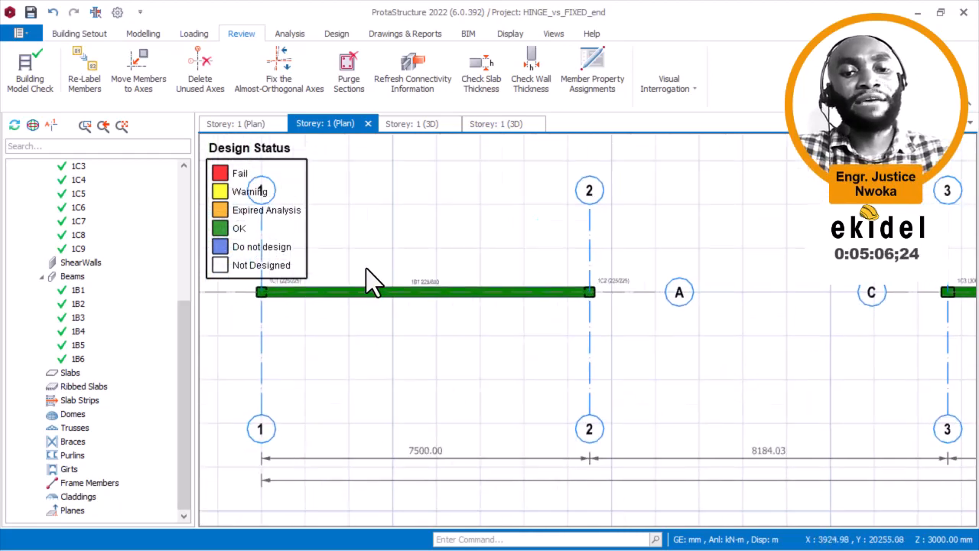
middle_drag(367, 269, 375, 253)
middle_drag(598, 385, 439, 362)
middle_drag(273, 412, 305, 412)
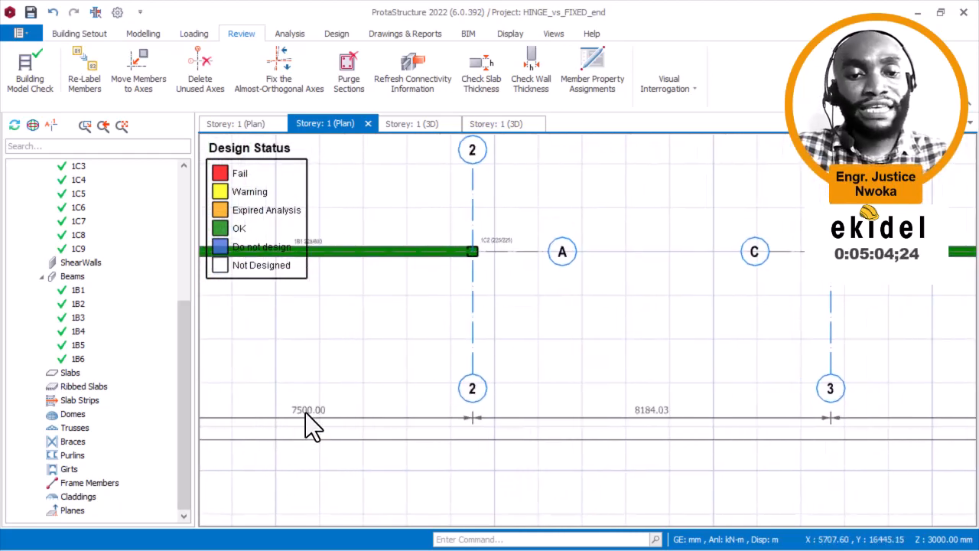
middle_drag(725, 413, 546, 413)
middle_drag(839, 439, 639, 414)
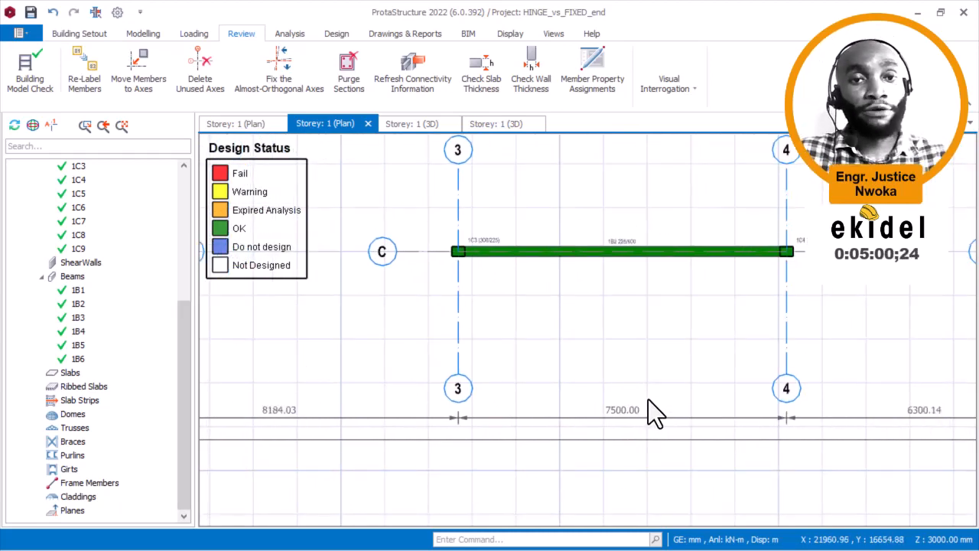
middle_drag(414, 253, 752, 287)
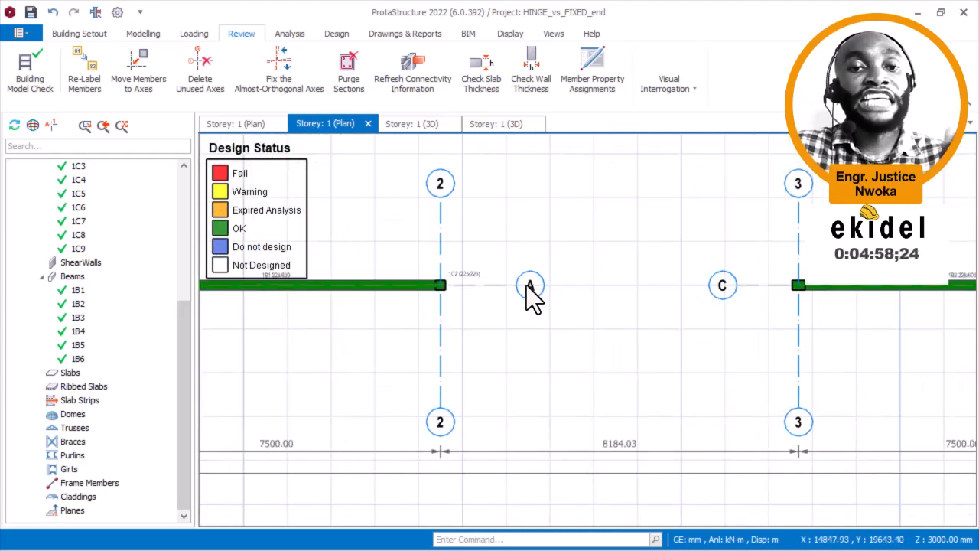
- Inspect the section sizes and properties of column 1C3 and beam 1B2 on axis C
scroll(463, 289, down, 2)
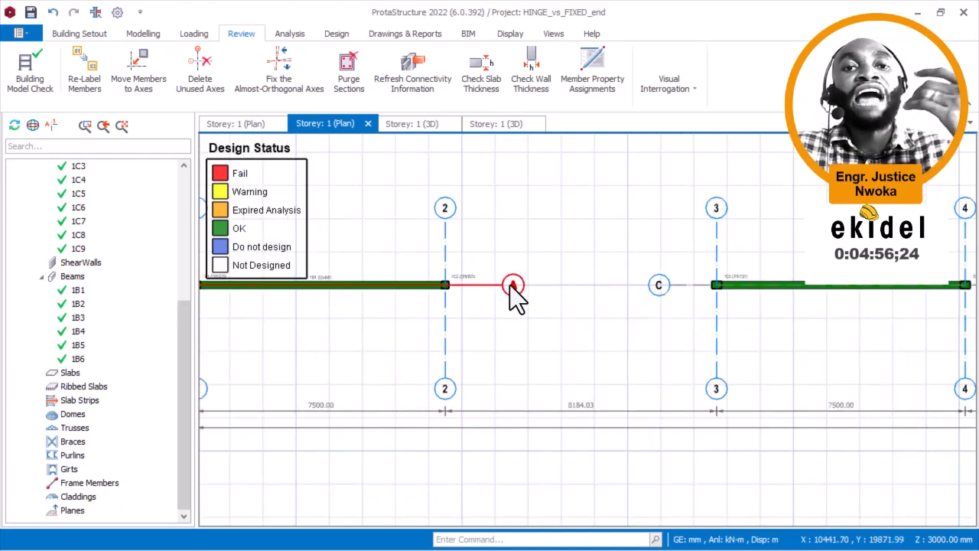
middle_drag(679, 284, 546, 290)
scroll(546, 291, up, 4)
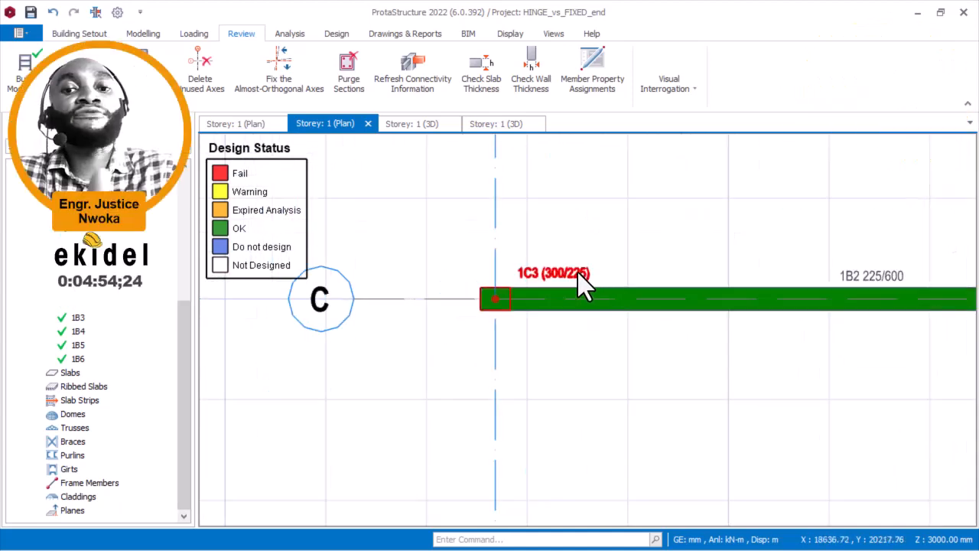
middle_drag(693, 258, 553, 278)
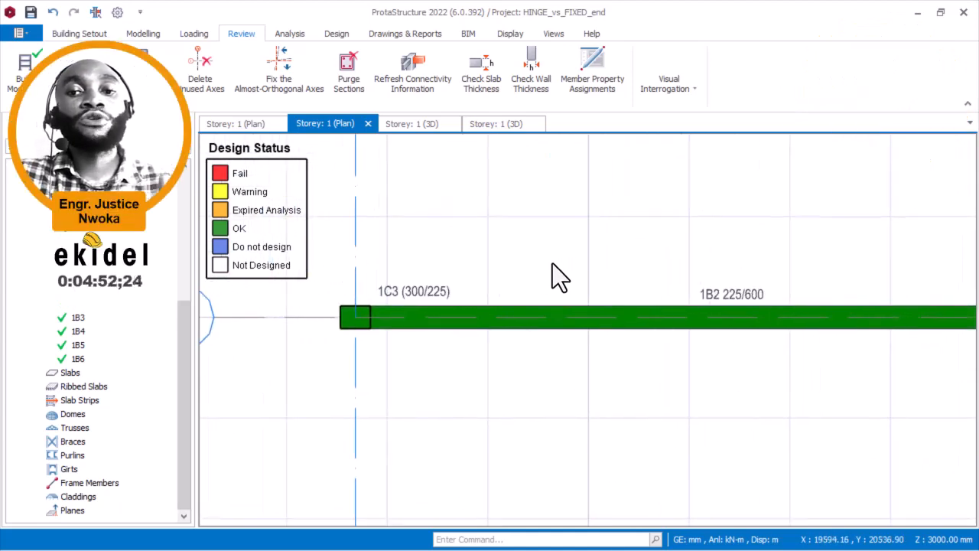
mouse_move(707, 290)
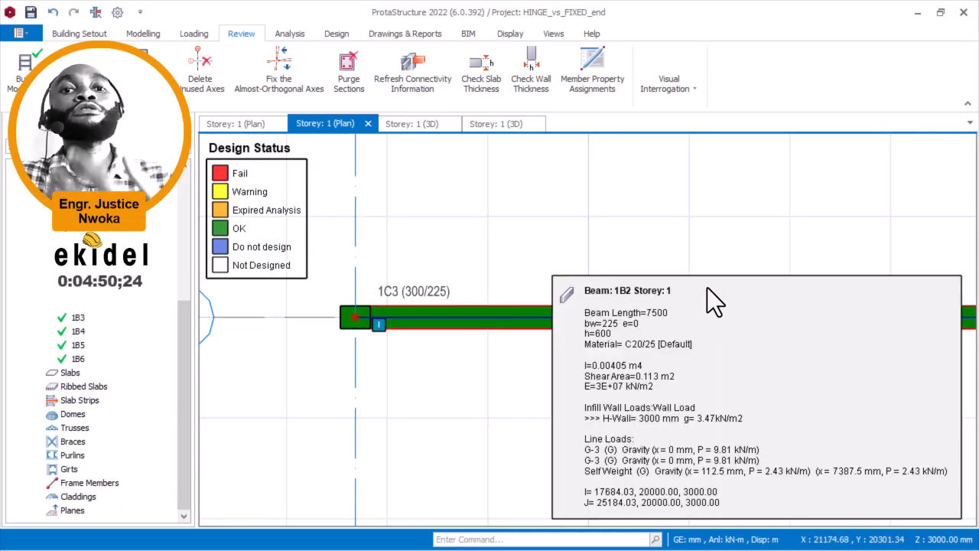
middle_drag(418, 277, 521, 266)
scroll(508, 280, up, 4)
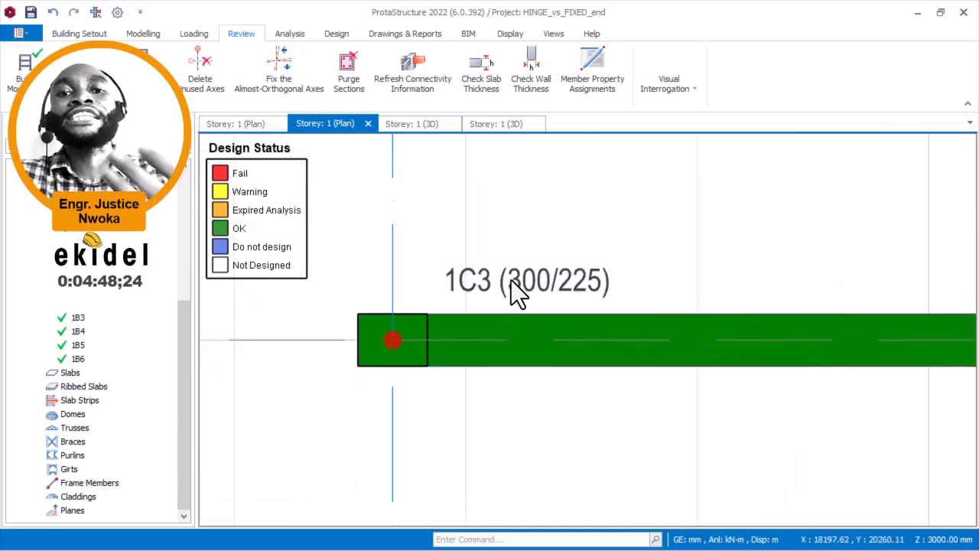
mouse_move(504, 269)
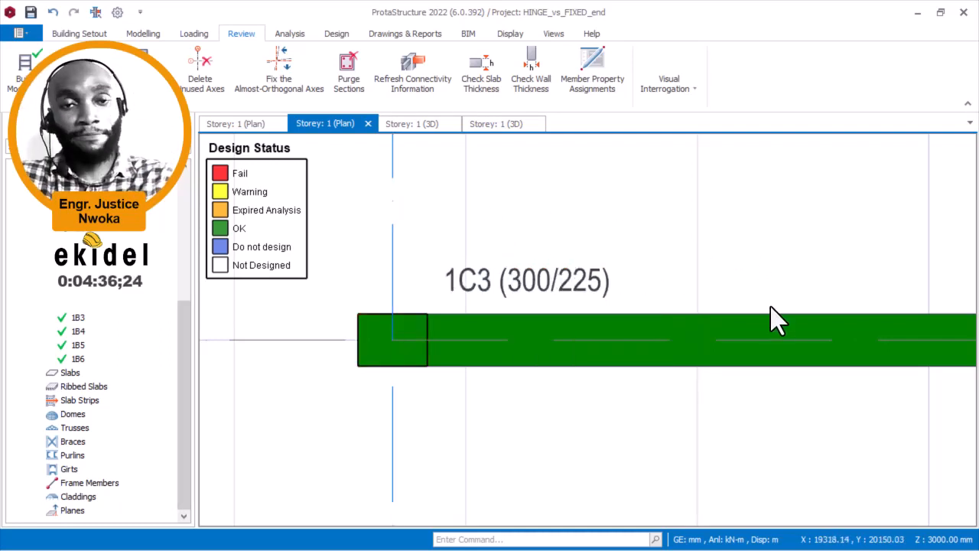
mouse_move(725, 323)
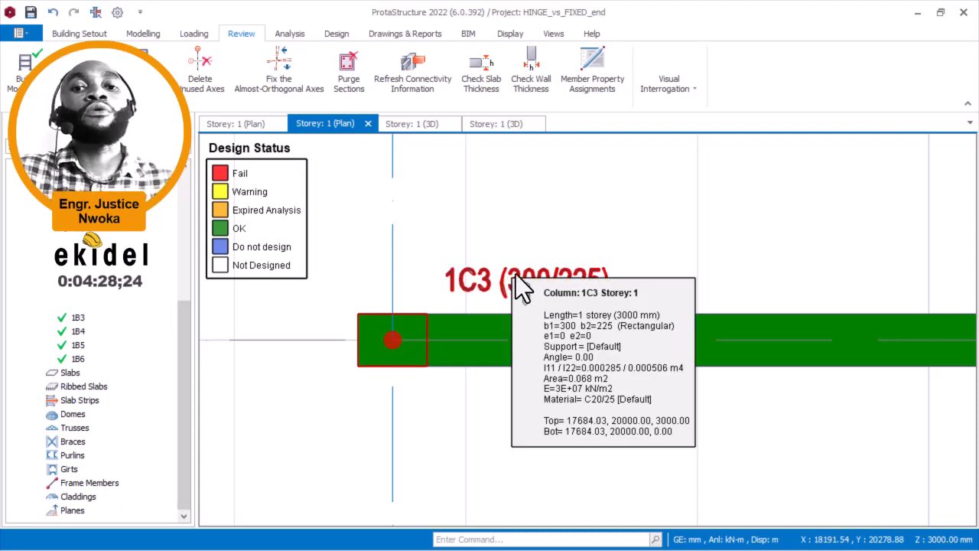
- Inspect the section size and properties of column 1C1 on axis A for comparison with column 1C3
scroll(631, 276, down, 3)
middle_drag(480, 278, 978, 329)
scroll(971, 327, down, 1)
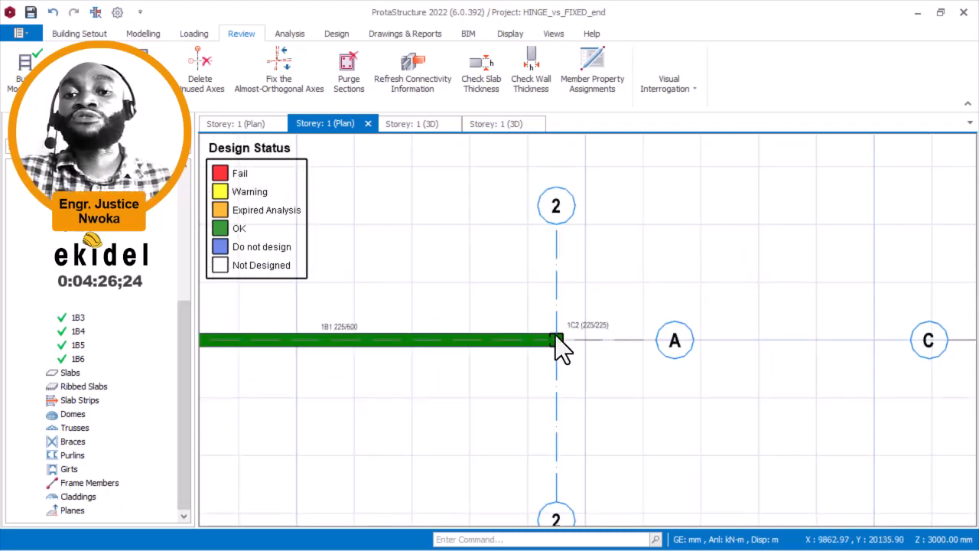
middle_drag(555, 335, 836, 297)
scroll(420, 290, up, 4)
scroll(424, 289, up, 1)
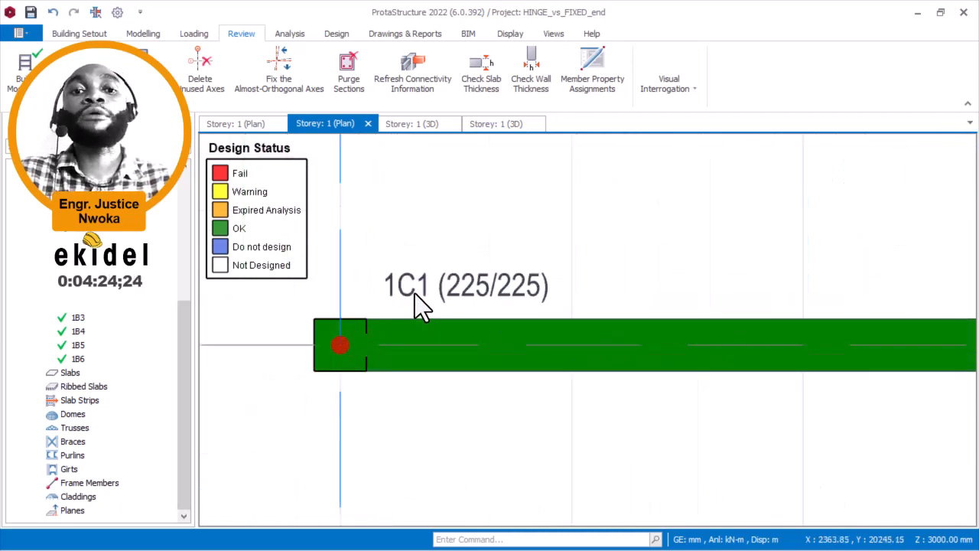
mouse_move(411, 291)
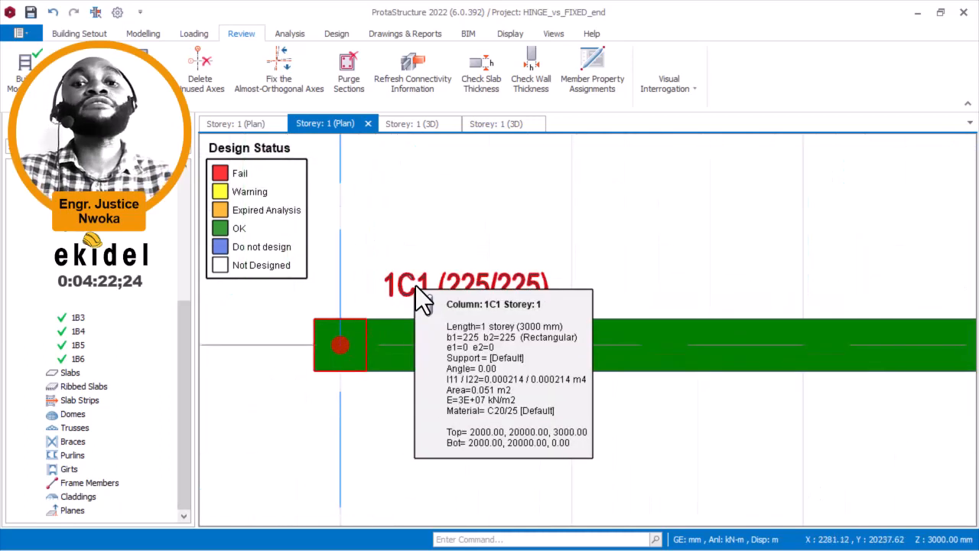
scroll(398, 276, down, 1)
scroll(430, 278, up, 1)
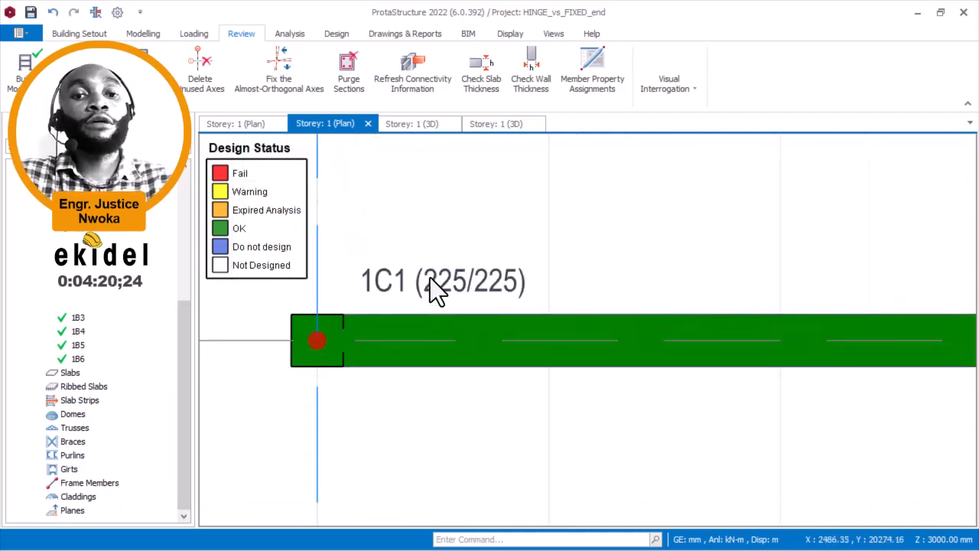
mouse_move(429, 278)
scroll(421, 277, down, 1)
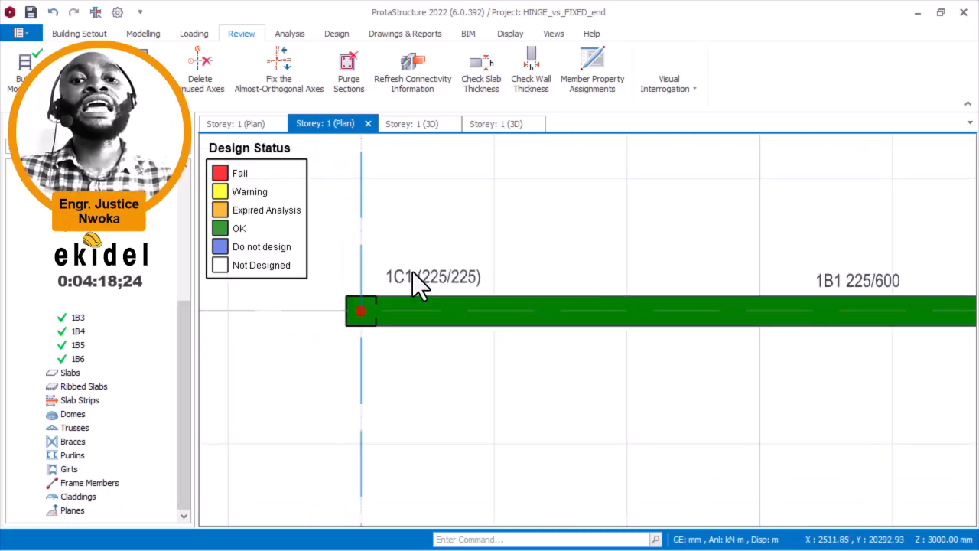
- Look over the single-span beams on axes A and C together with the start of the beam on axis B
scroll(551, 302, up, 2)
scroll(469, 289, down, 3)
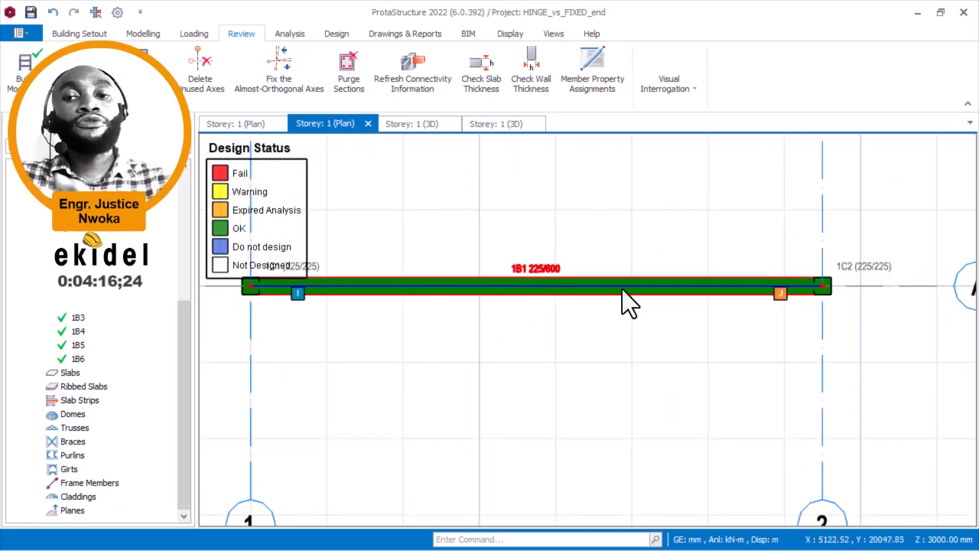
scroll(520, 298, down, 2)
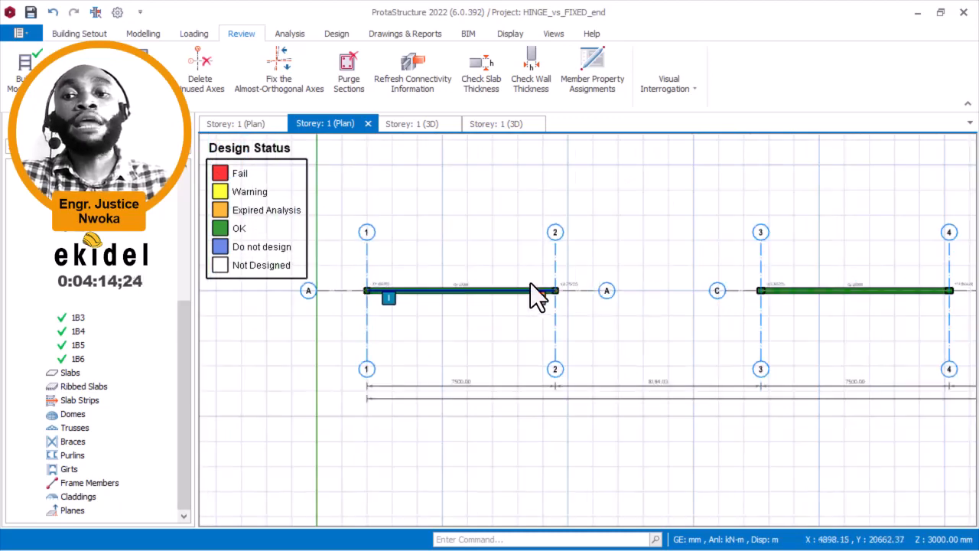
scroll(428, 260, down, 2)
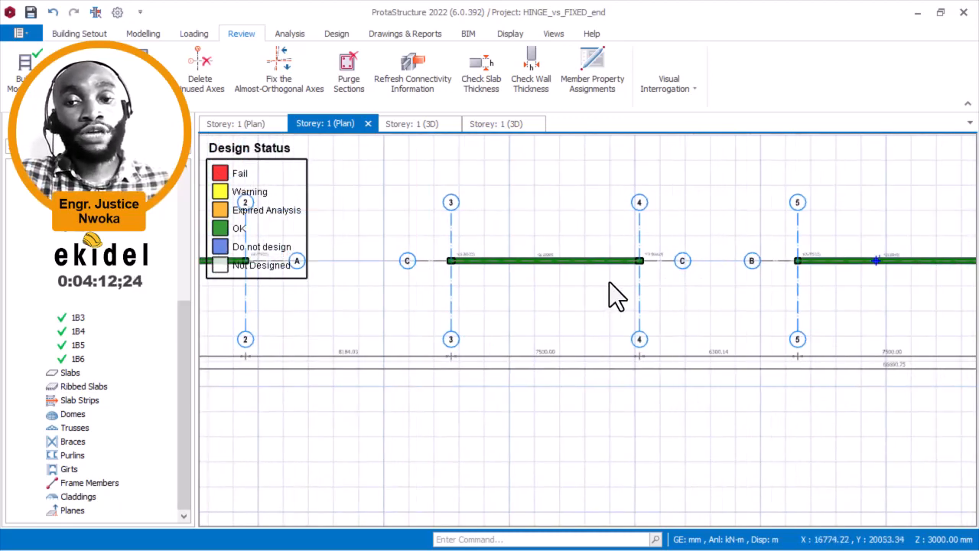
middle_drag(609, 282, 651, 377)
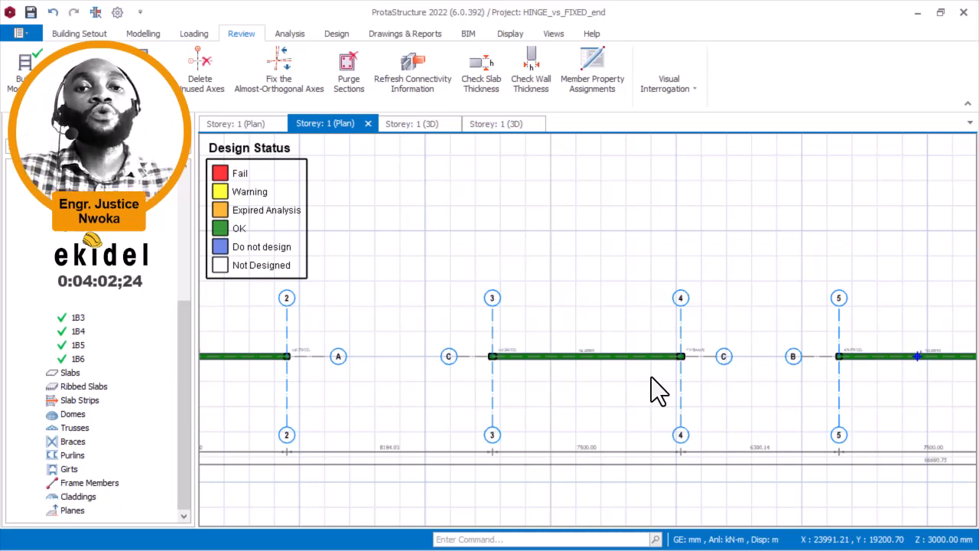
middle_drag(704, 316, 769, 313)
mouse_move(769, 309)
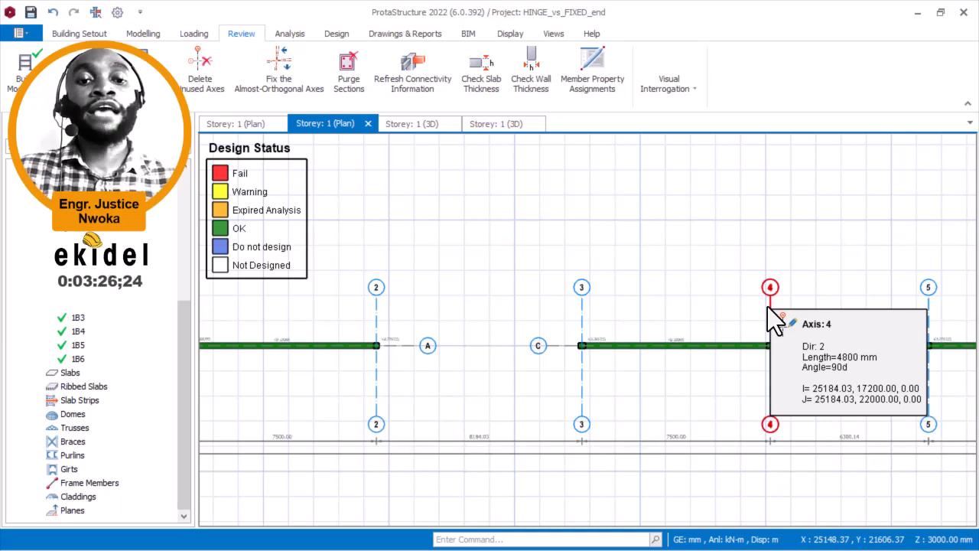
- Examine the section size of column 1C3 at axes C and 3
scroll(583, 349, up, 5)
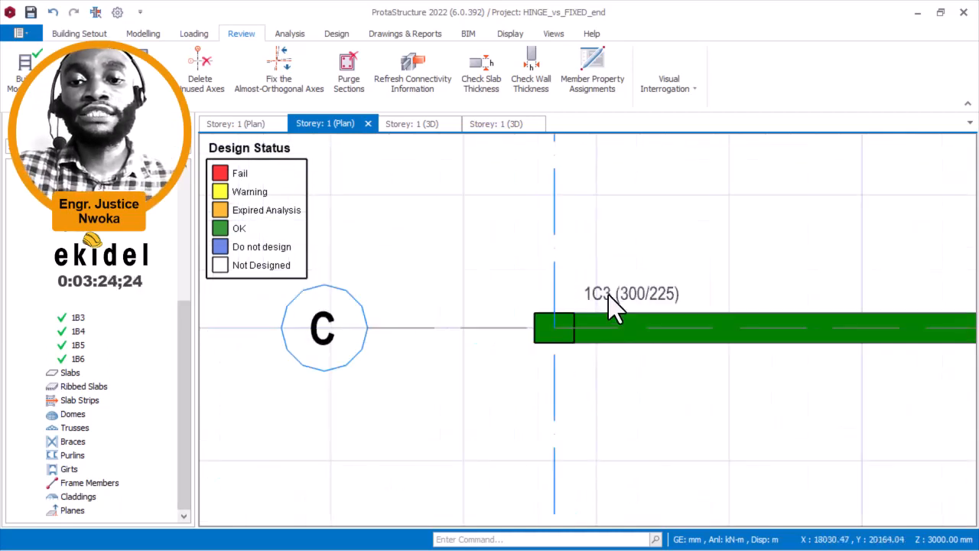
scroll(688, 306, up, 1)
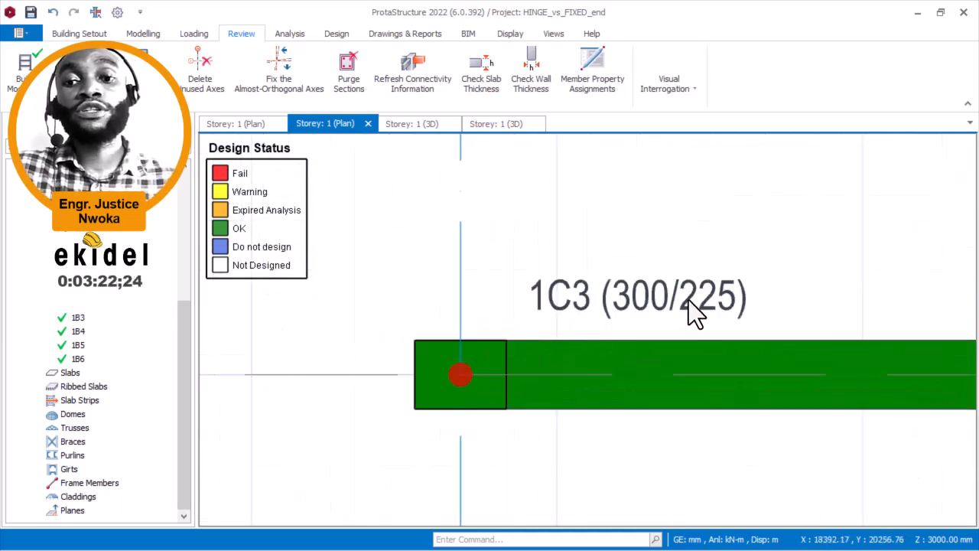
scroll(804, 310, down, 3)
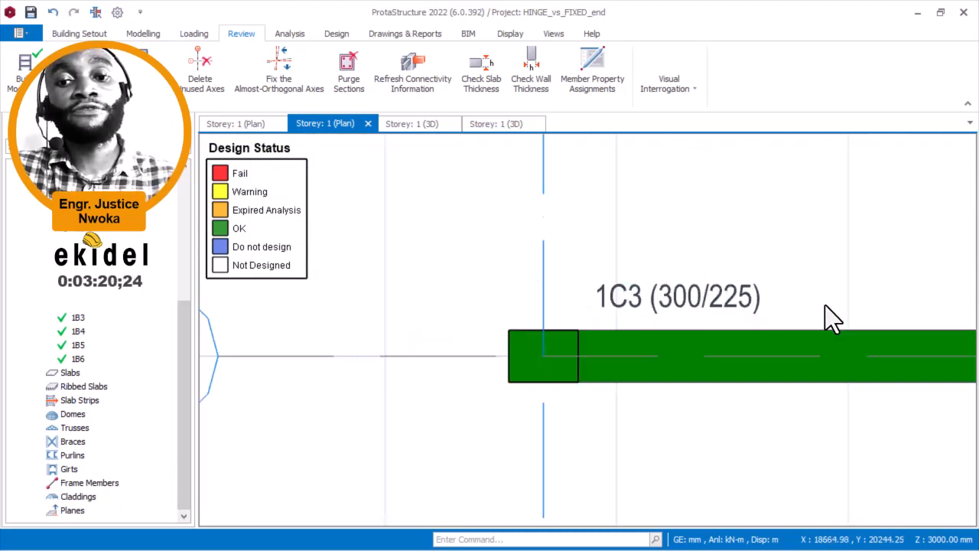
scroll(629, 312, down, 1)
- Examine the section size of column 1C1 and the hinge properties of beam 1B1 on axis A
middle_drag(545, 315, 845, 312)
middle_drag(214, 302, 506, 325)
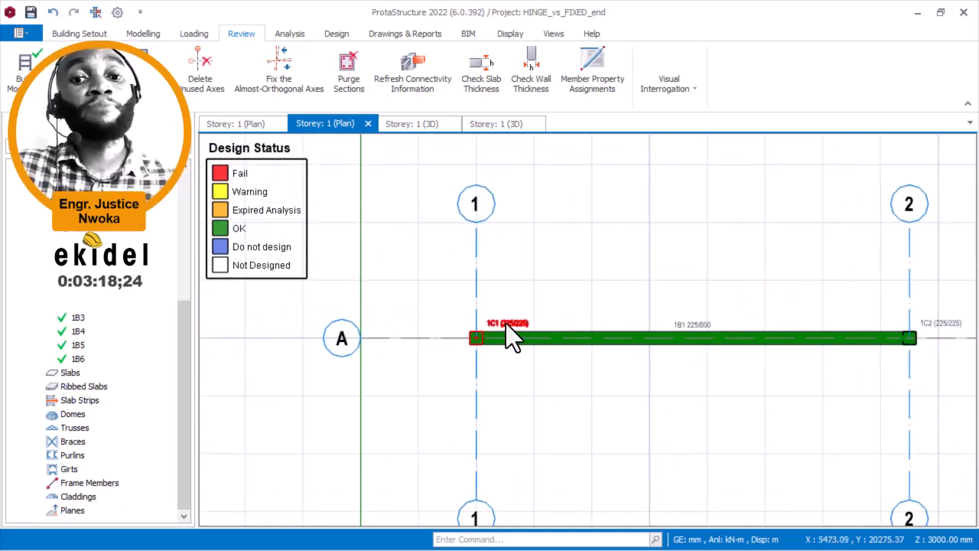
scroll(507, 321, up, 6)
scroll(522, 336, up, 2)
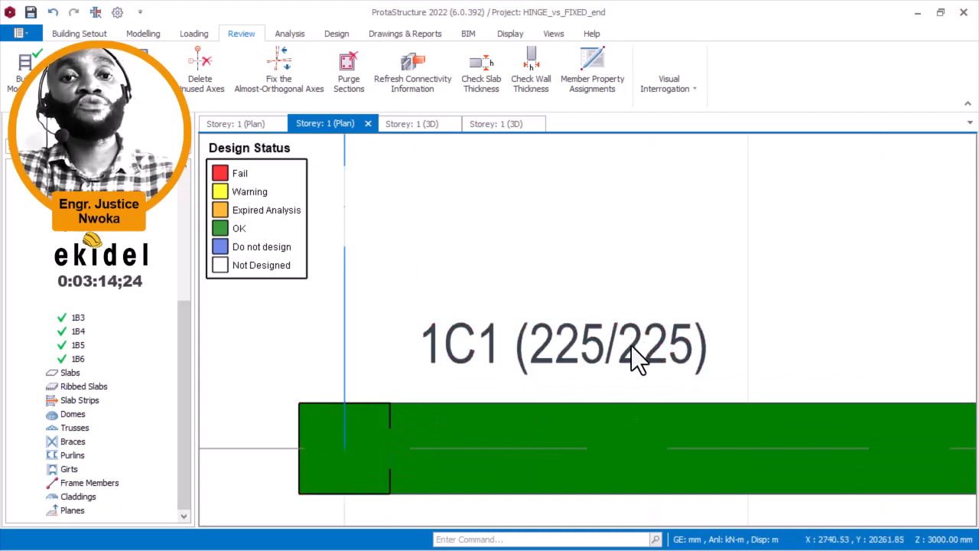
mouse_move(373, 407)
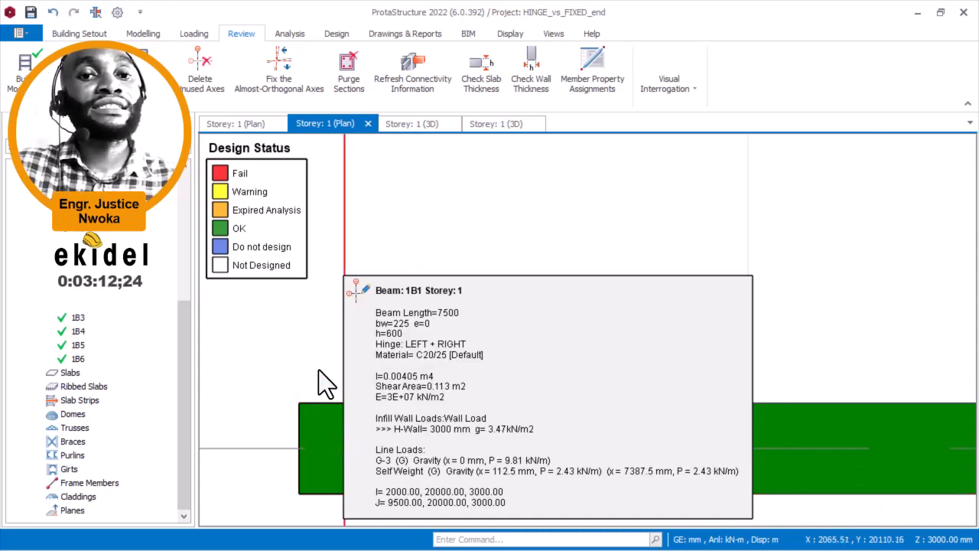
- Inspect the dimensions and section properties of column 1C3 for comparison with column 1C1
scroll(350, 342, down, 8)
middle_drag(687, 309, 341, 309)
scroll(674, 354, up, 1)
scroll(712, 352, up, 2)
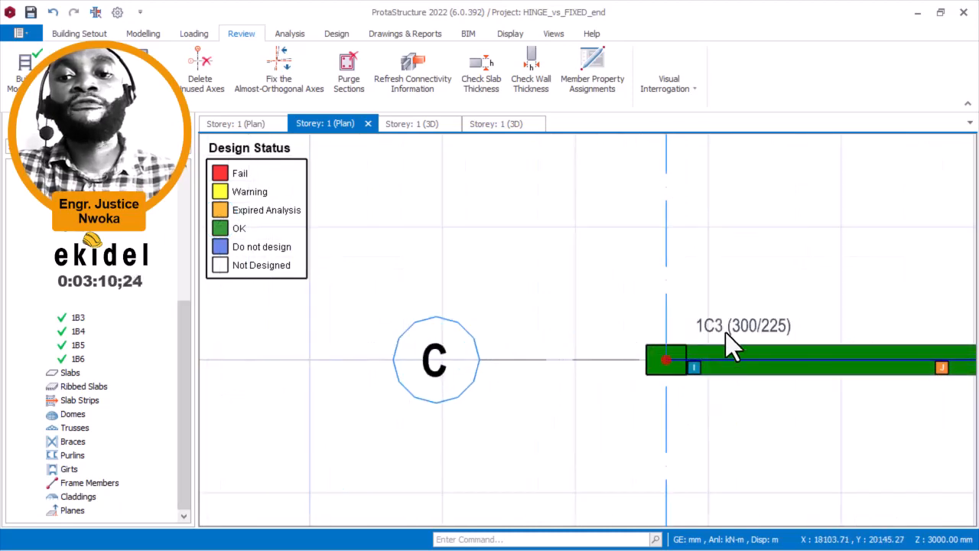
mouse_move(728, 324)
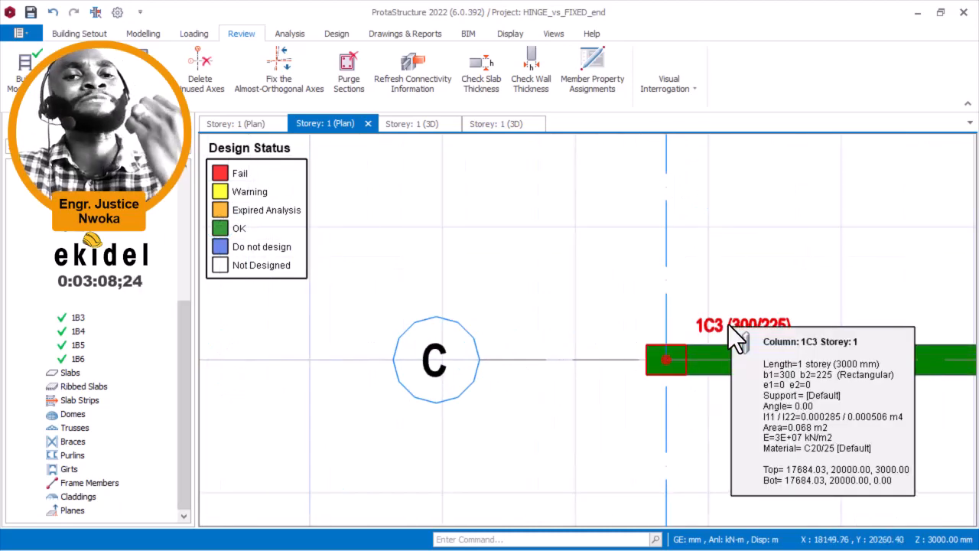
- Check the section sizes of column 1C1 and beam 1B1 on axis A against those on axis C
scroll(760, 311, down, 3)
middle_drag(404, 323, 682, 316)
middle_drag(579, 306, 832, 306)
scroll(359, 309, up, 4)
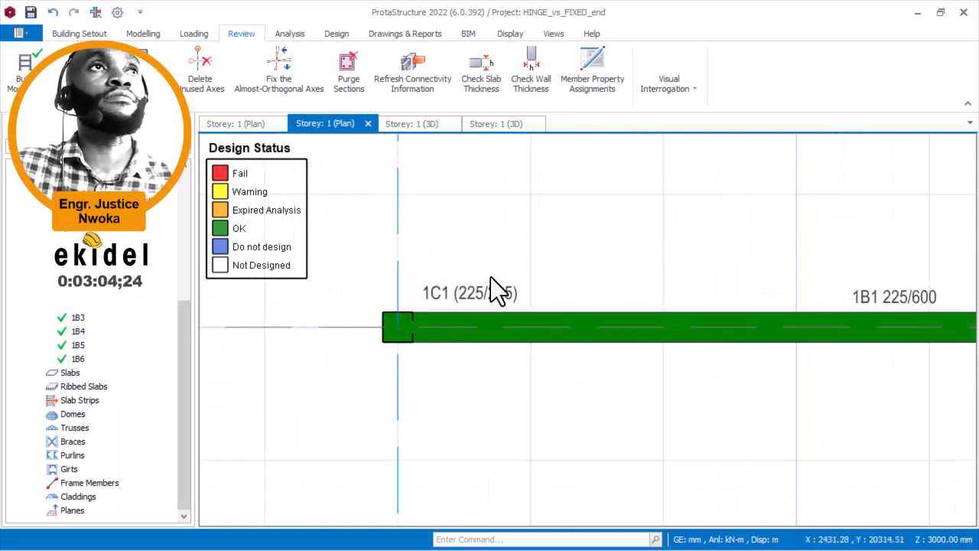
scroll(468, 261, down, 1)
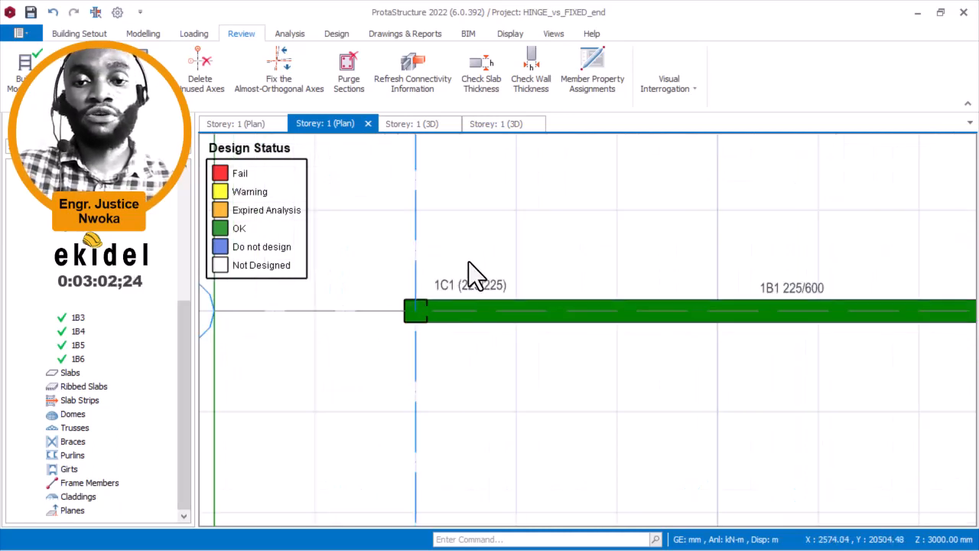
middle_drag(585, 291, 498, 301)
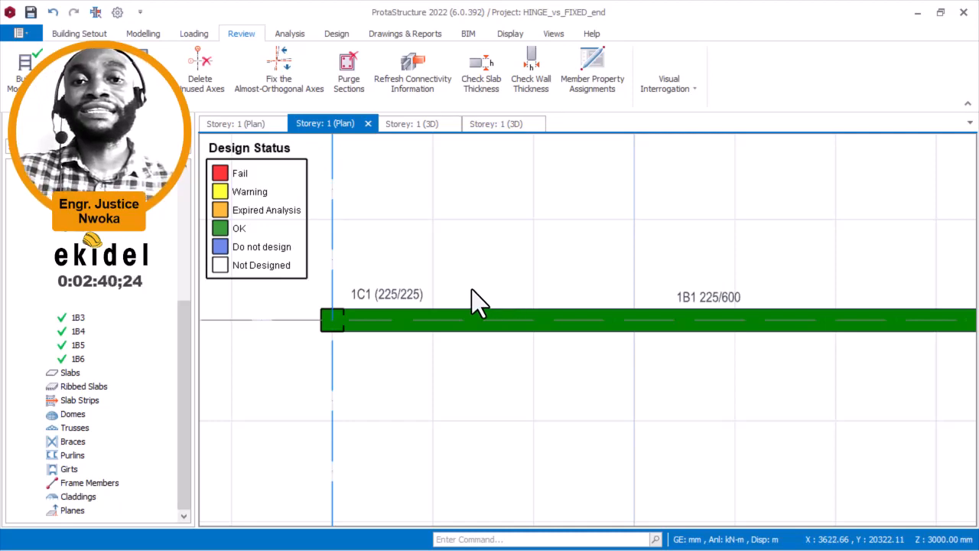
- Recheck the size of column 1C3 and inspect the properties of beam 1B2 between axes 3 and 4
scroll(392, 287, down, 3)
middle_drag(719, 274, 418, 301)
scroll(759, 306, up, 2)
scroll(812, 321, up, 1)
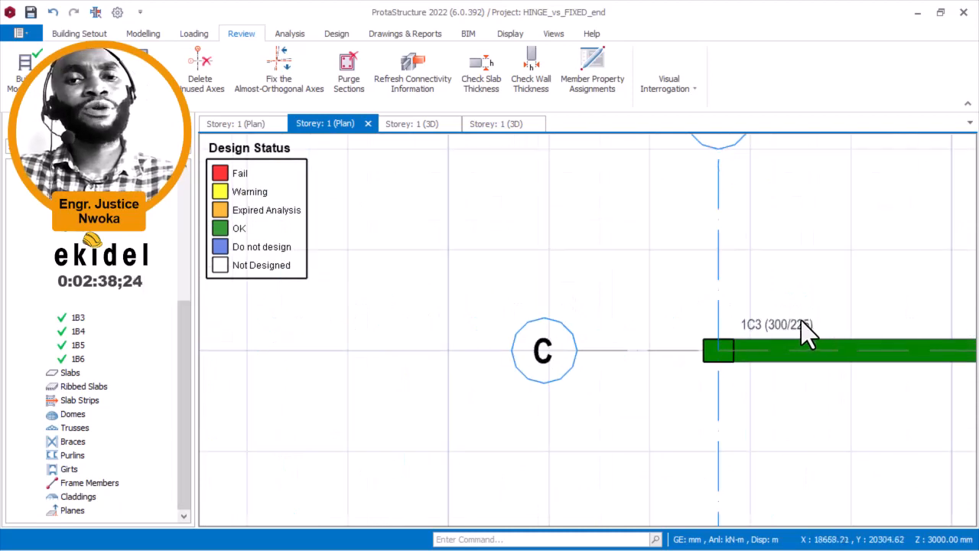
scroll(635, 260, down, 6)
middle_drag(711, 254, 640, 291)
mouse_move(637, 292)
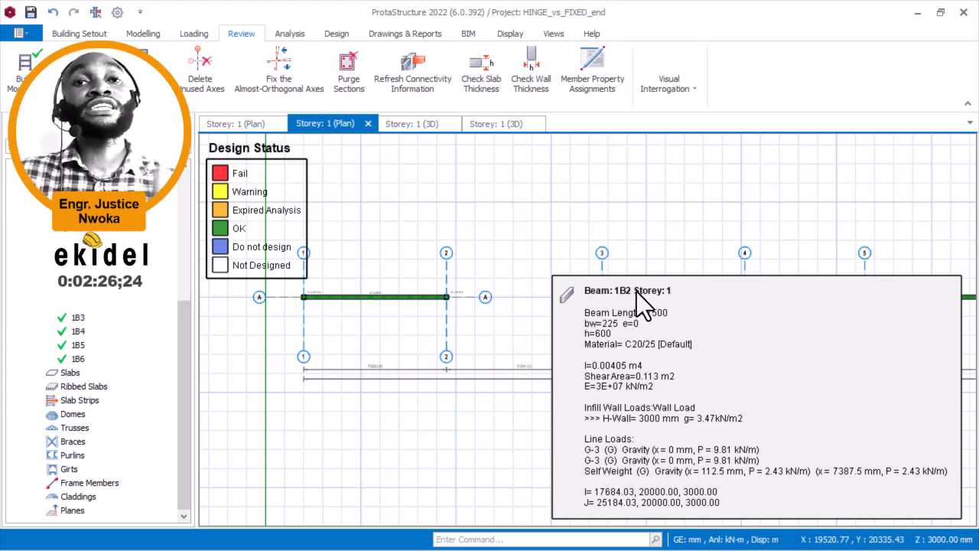
- Examine beam 1B1 between axes 1 and 2 and its supporting column 1C2 on axis A
scroll(449, 289, up, 2)
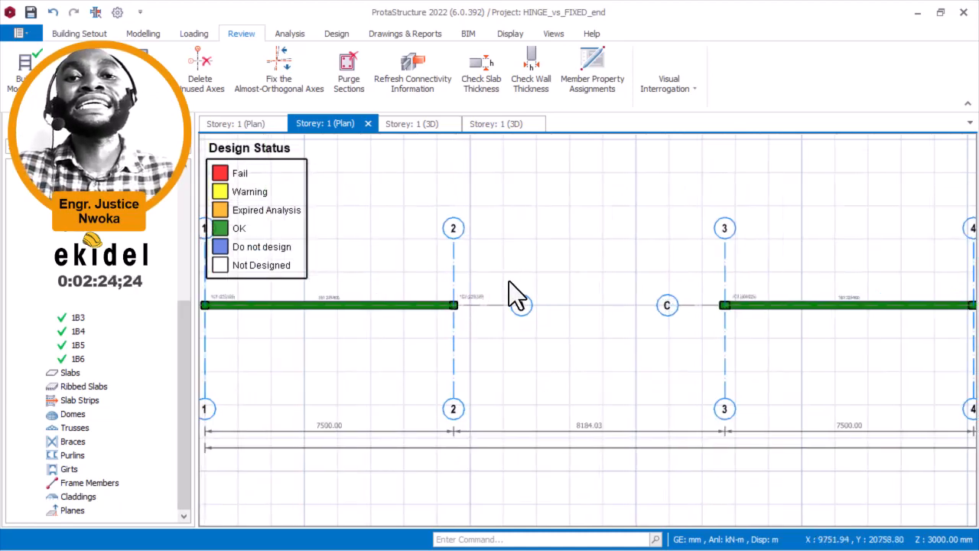
middle_drag(510, 295, 603, 326)
scroll(602, 326, up, 2)
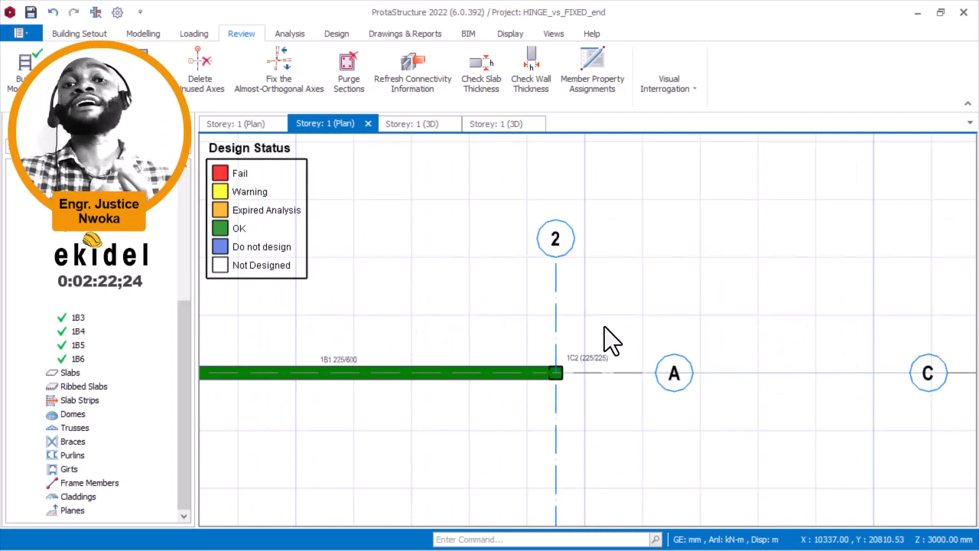
scroll(602, 323, down, 3)
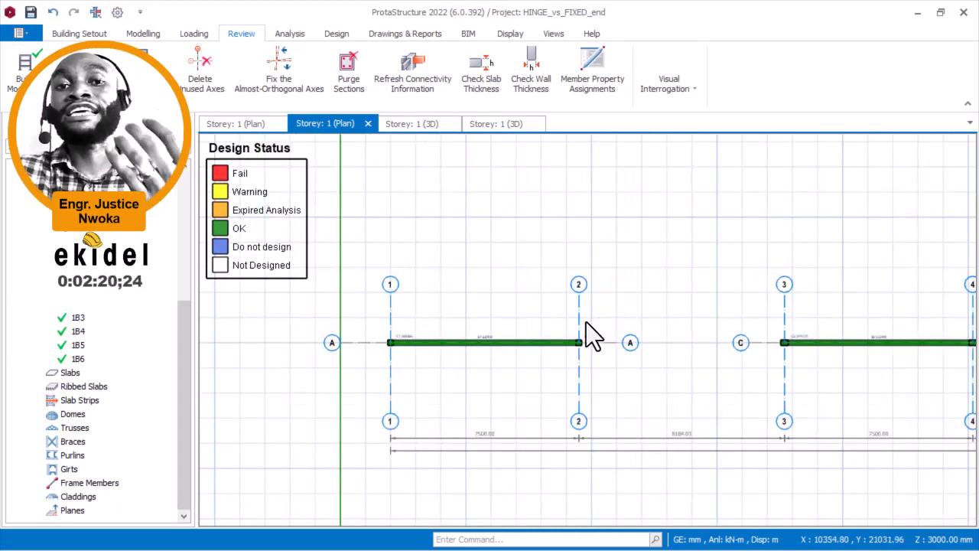
scroll(578, 324, up, 2)
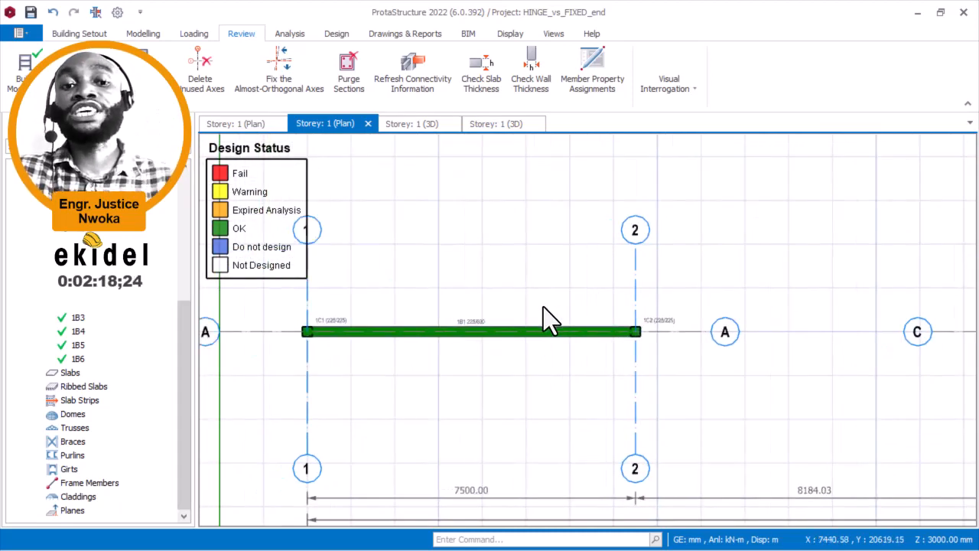
middle_drag(552, 360, 557, 390)
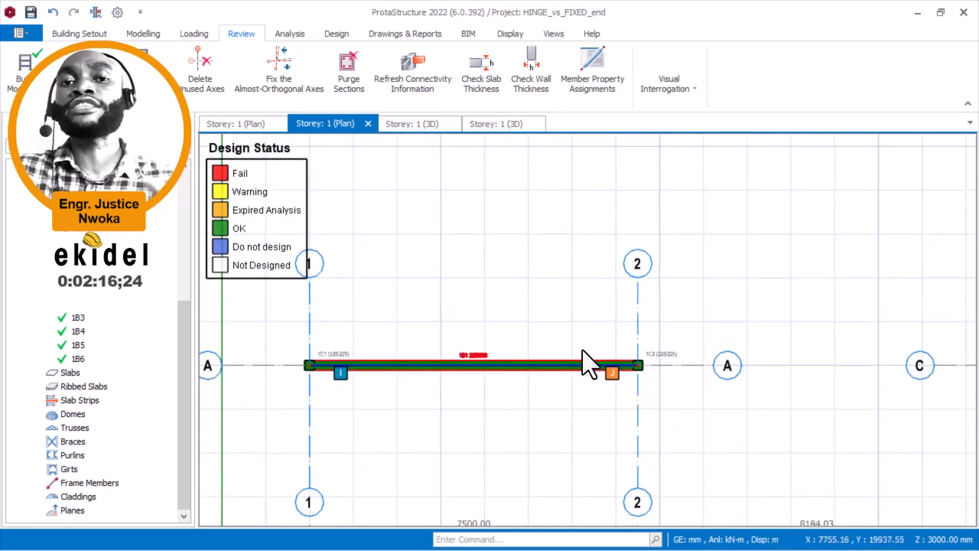
- Review the single-span beams 1B1 on axis A and 1B2 on axis C side by side
scroll(650, 329, up, 1)
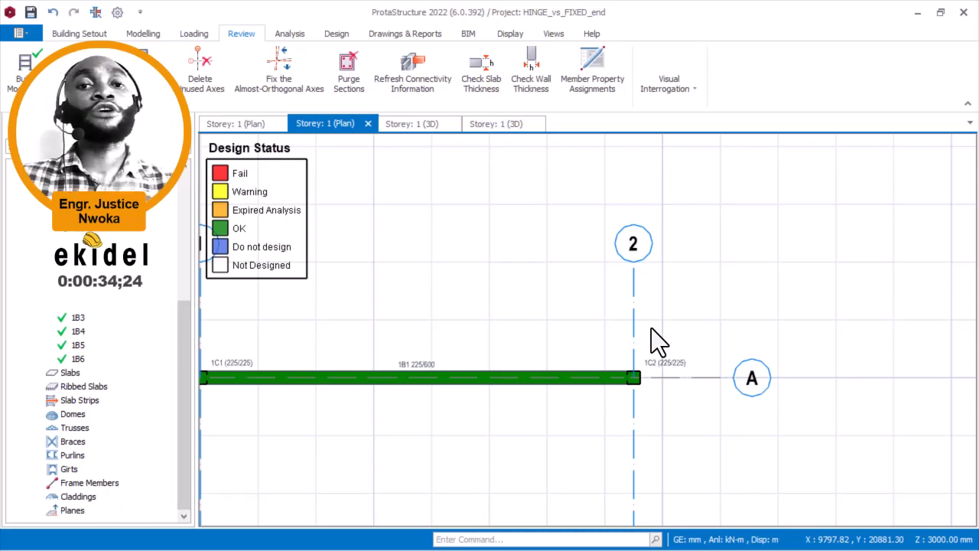
scroll(624, 336, down, 2)
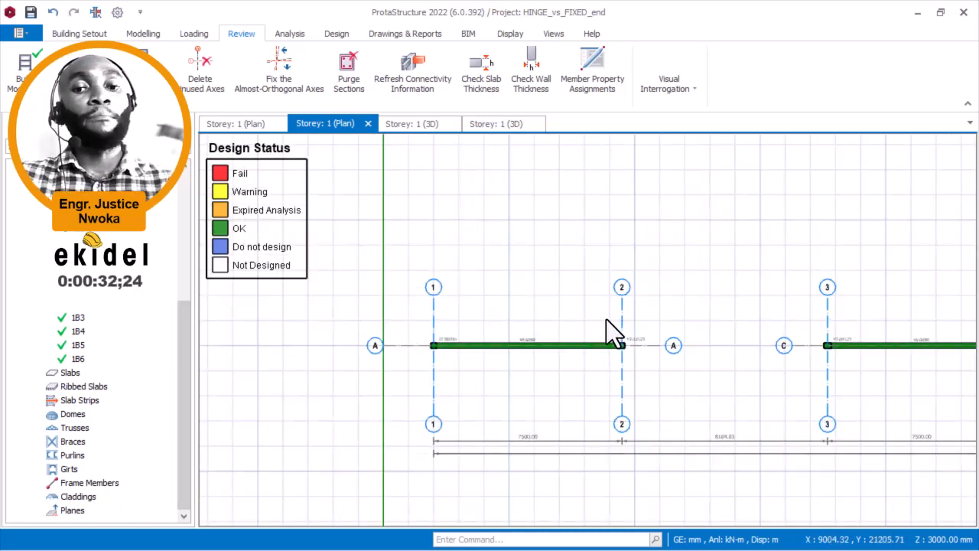
scroll(605, 319, down, 1)
middle_drag(539, 287, 507, 272)
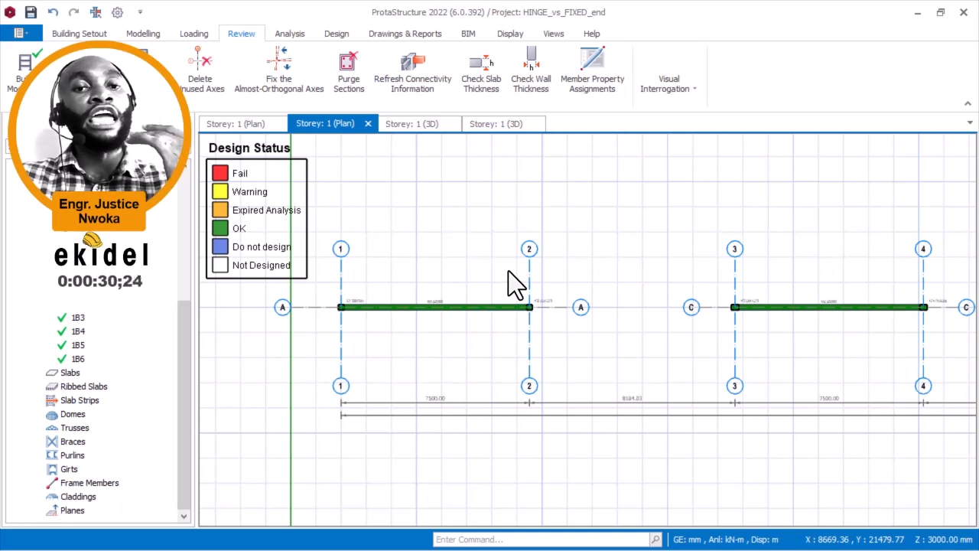